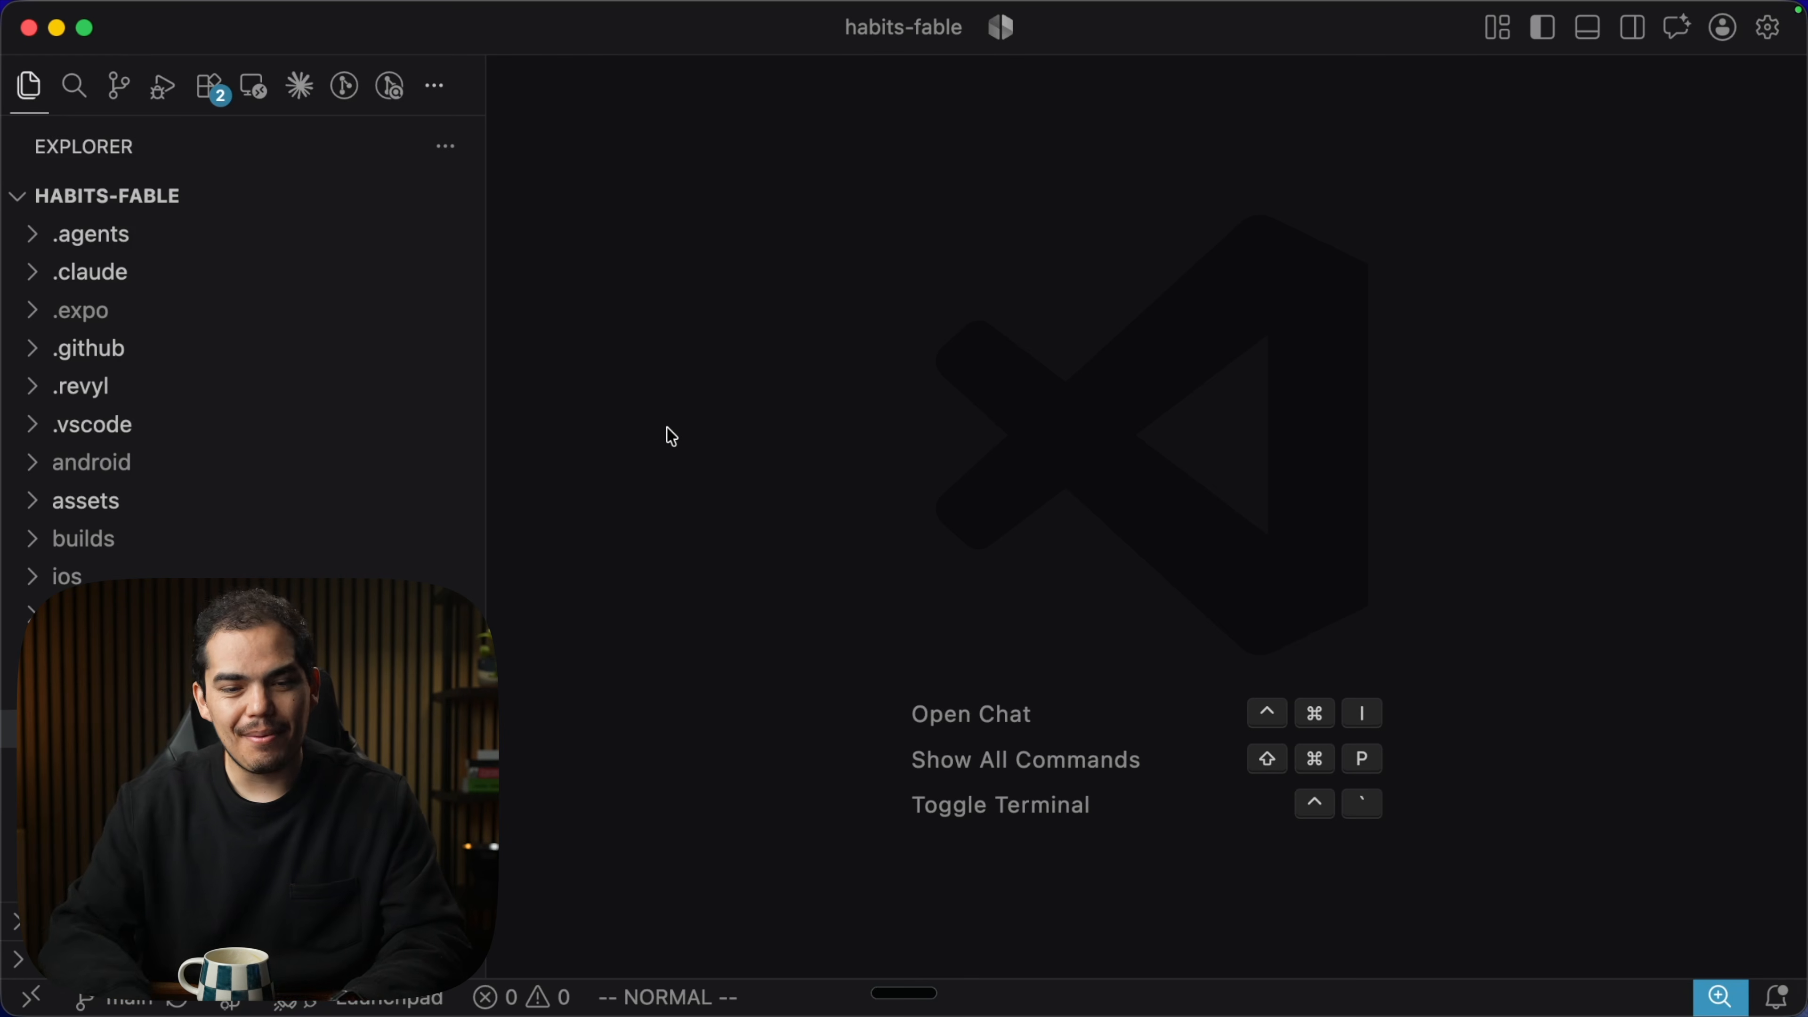
Scroll through the habits-fable Explorer with the habit-tracker app running on the Pixel 8a emulator.
scroll(304, 484, down, 10)
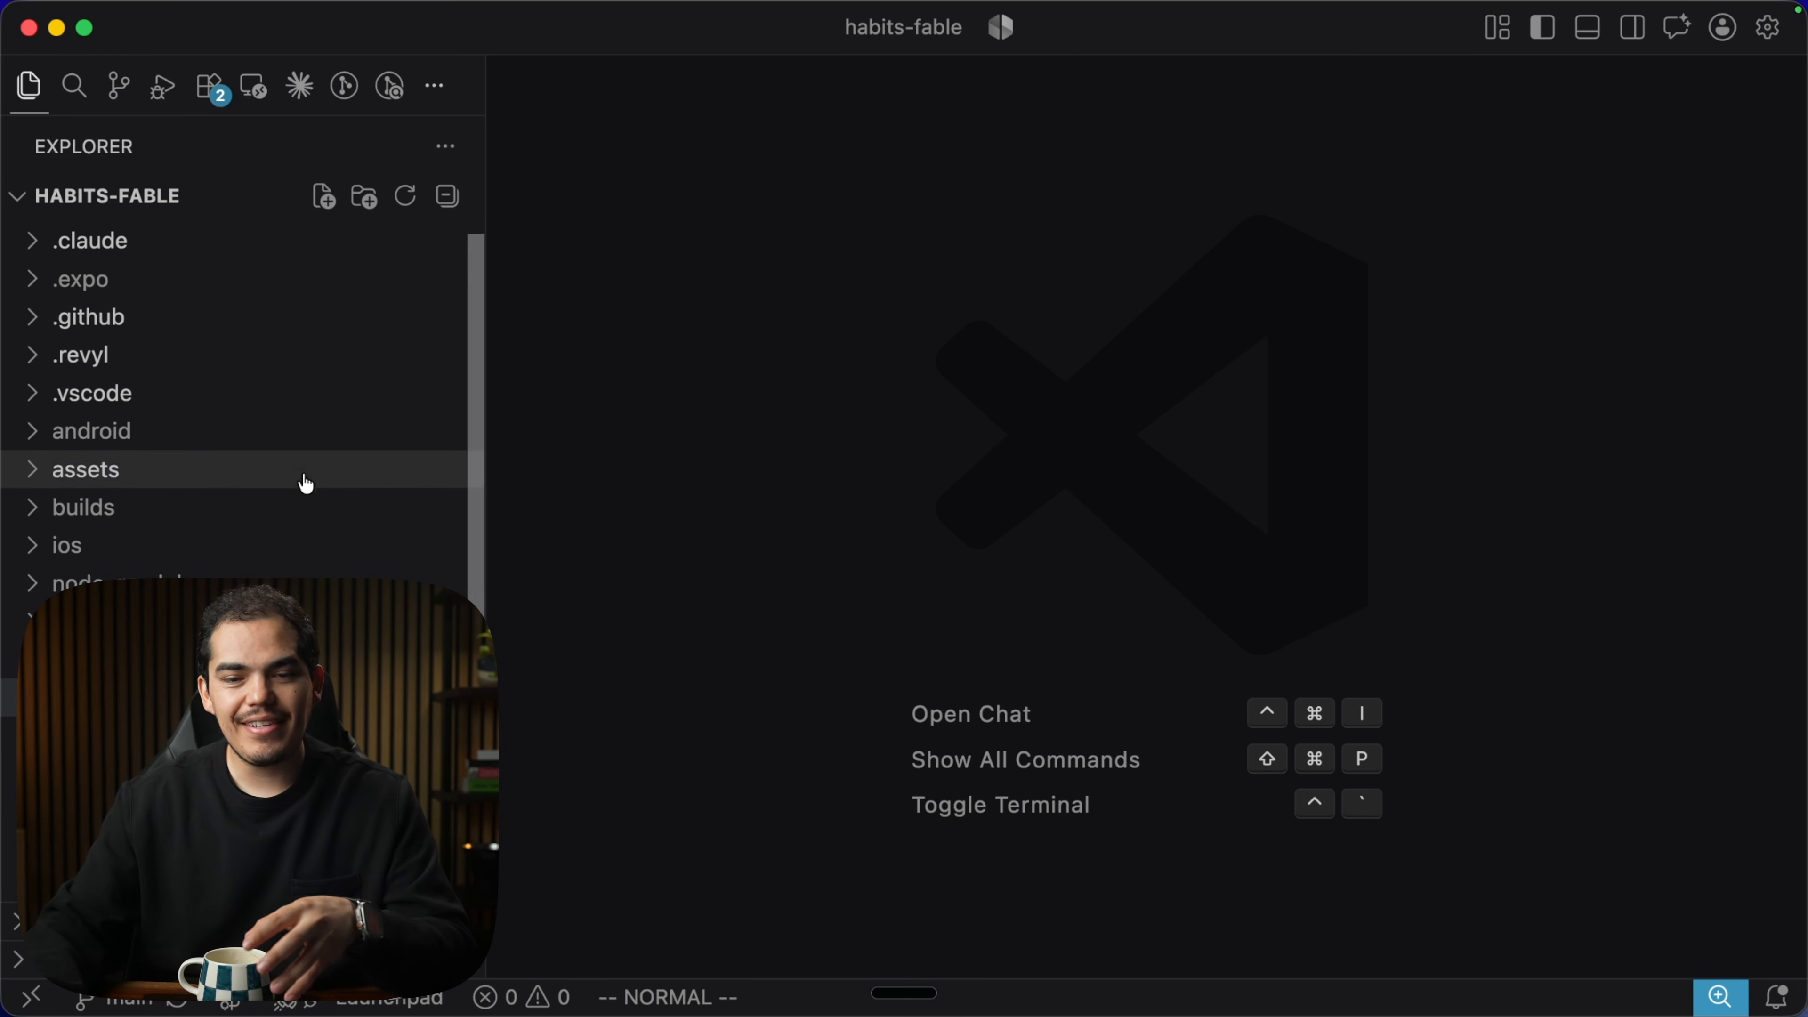
scroll(304, 476, up, 10)
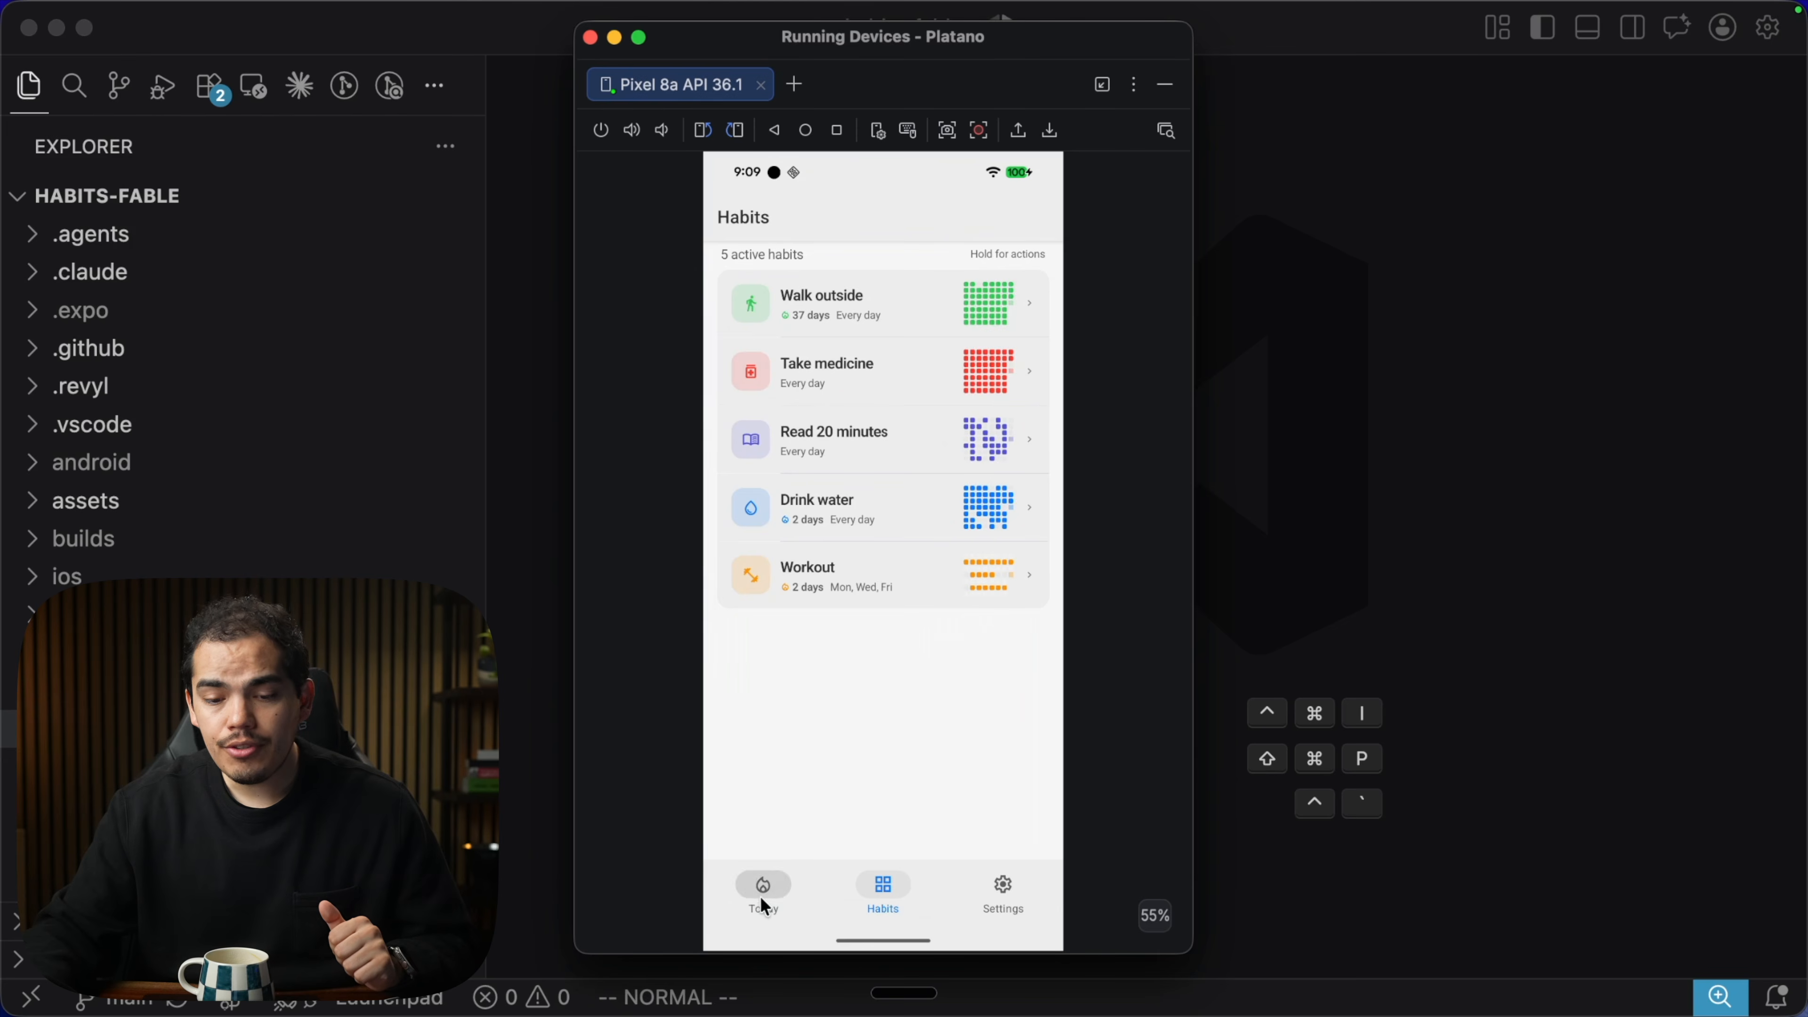
Browse the app's Today screen, then open Drink water from the Habits list and return.
click(763, 905)
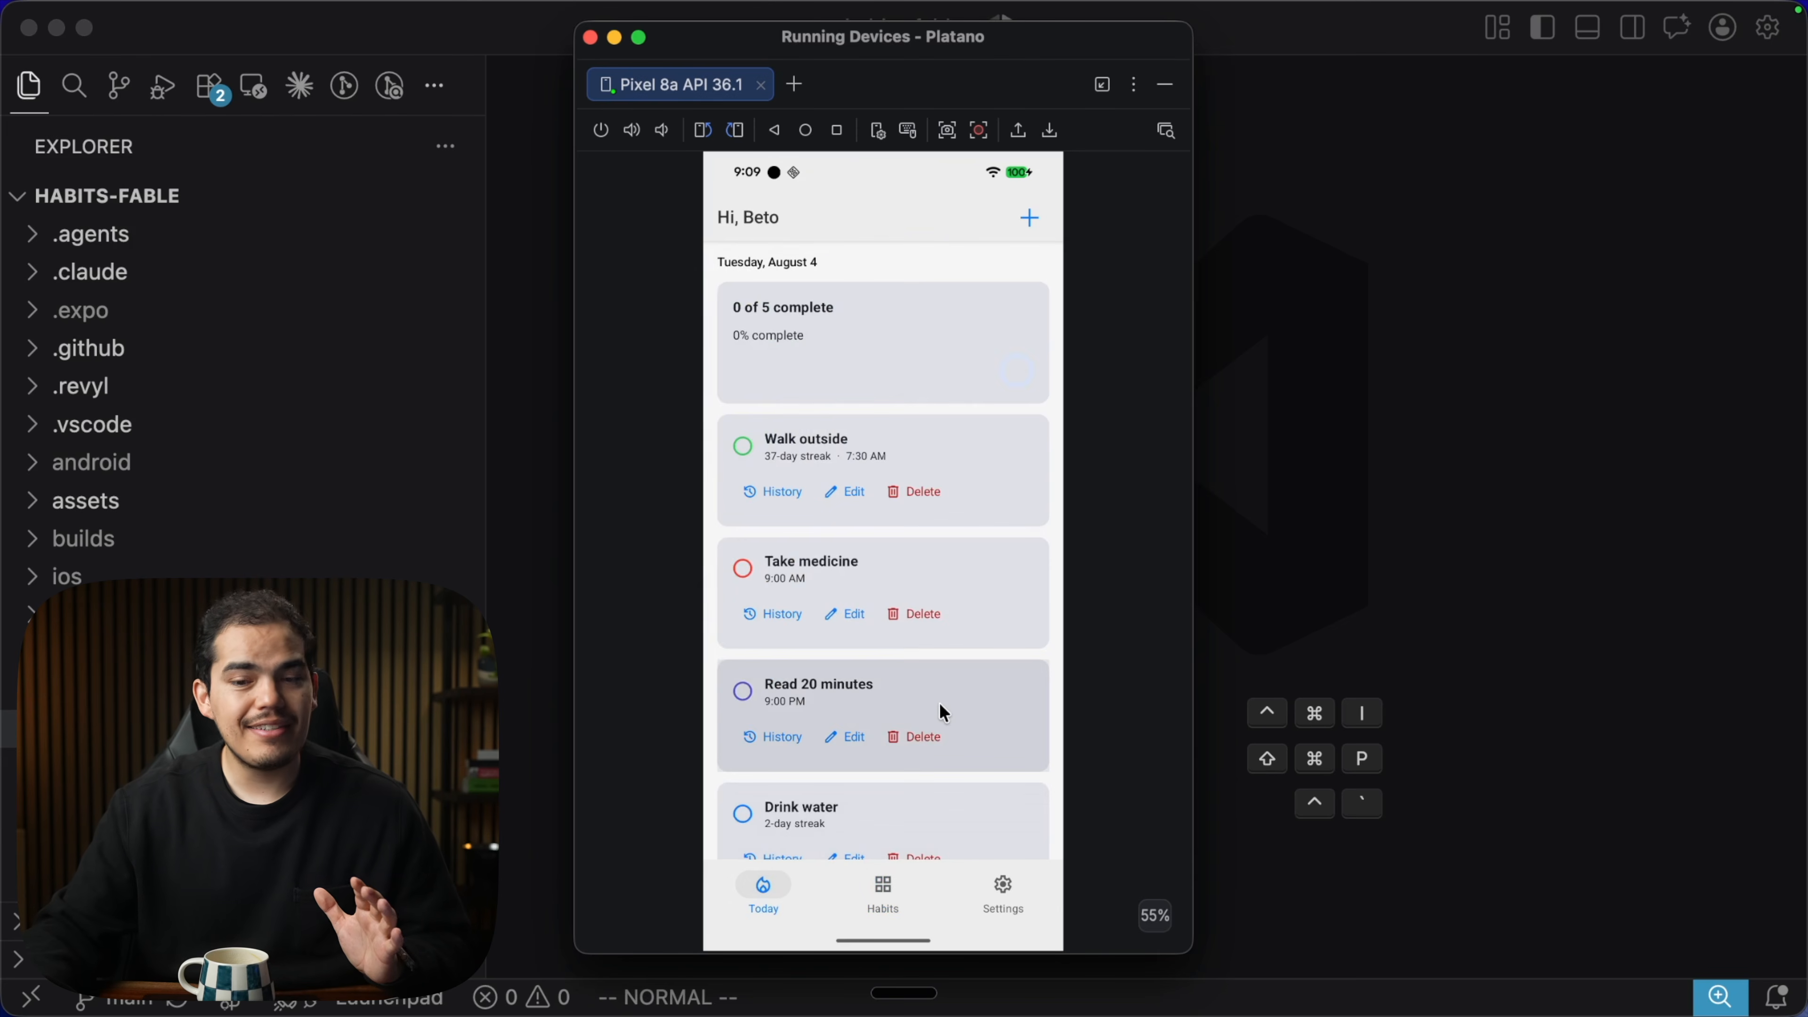
scroll(940, 705, down, 4)
scroll(940, 710, up, 5)
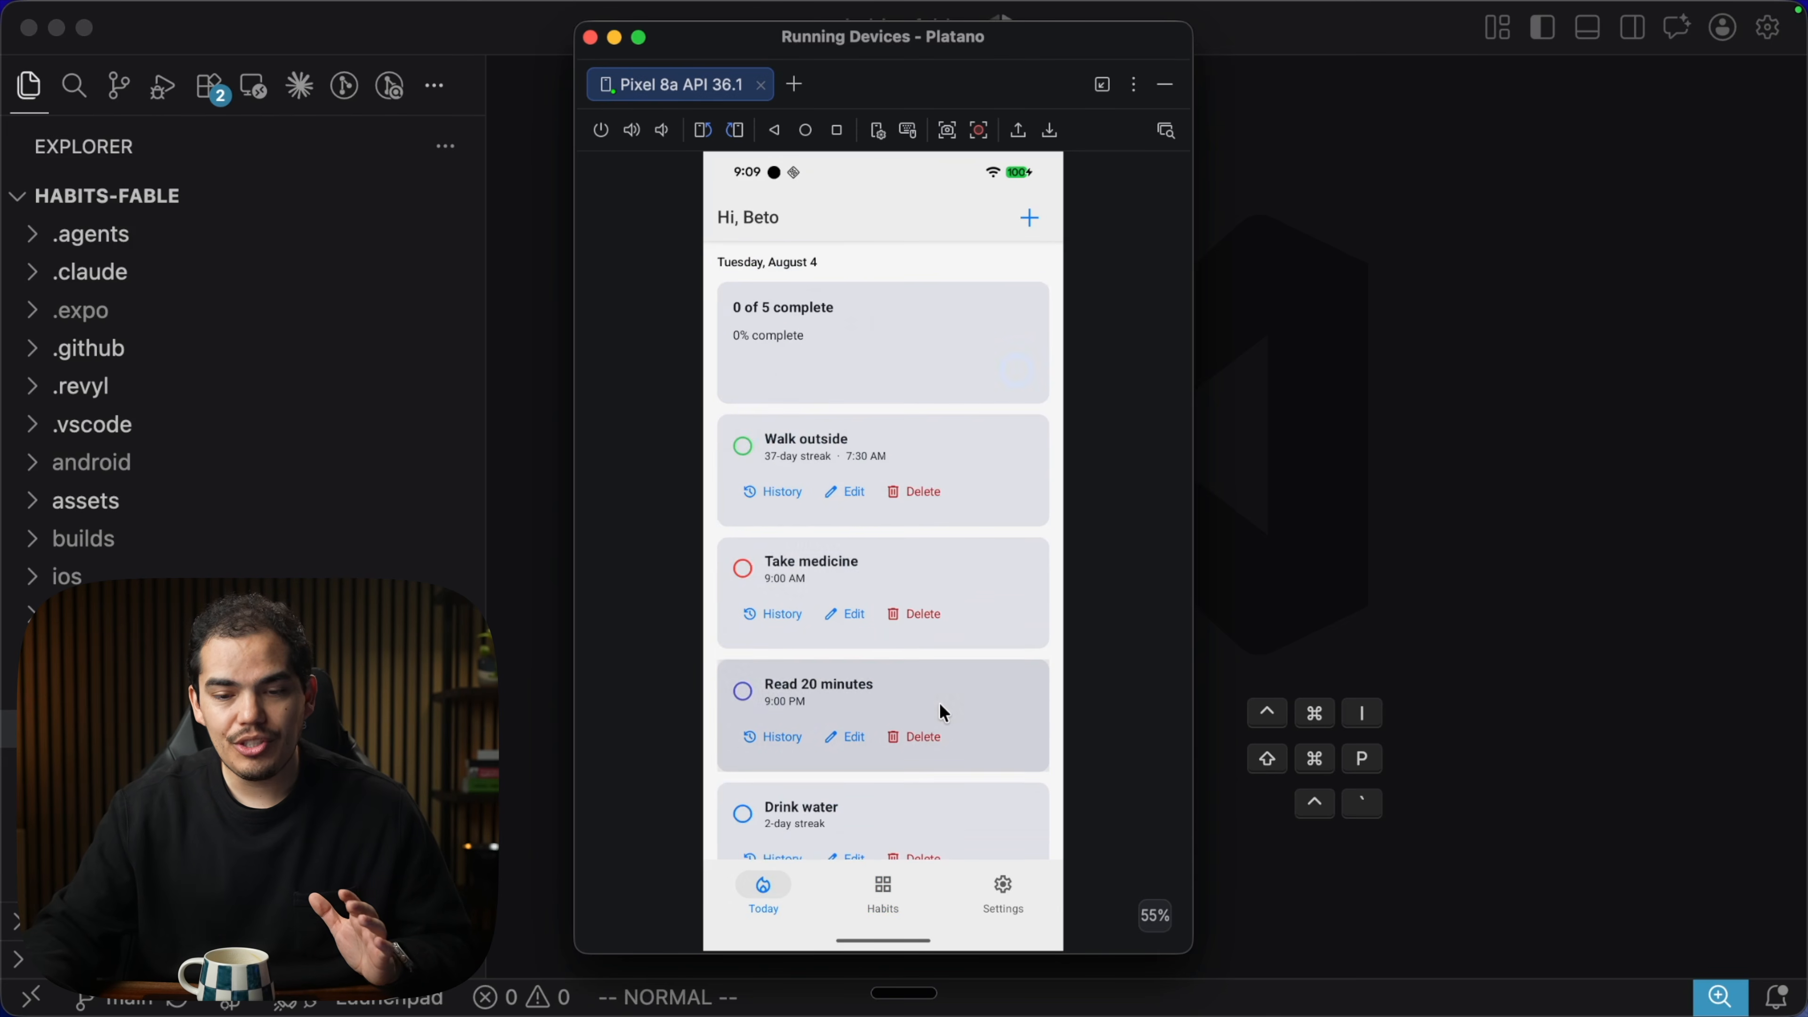
click(890, 899)
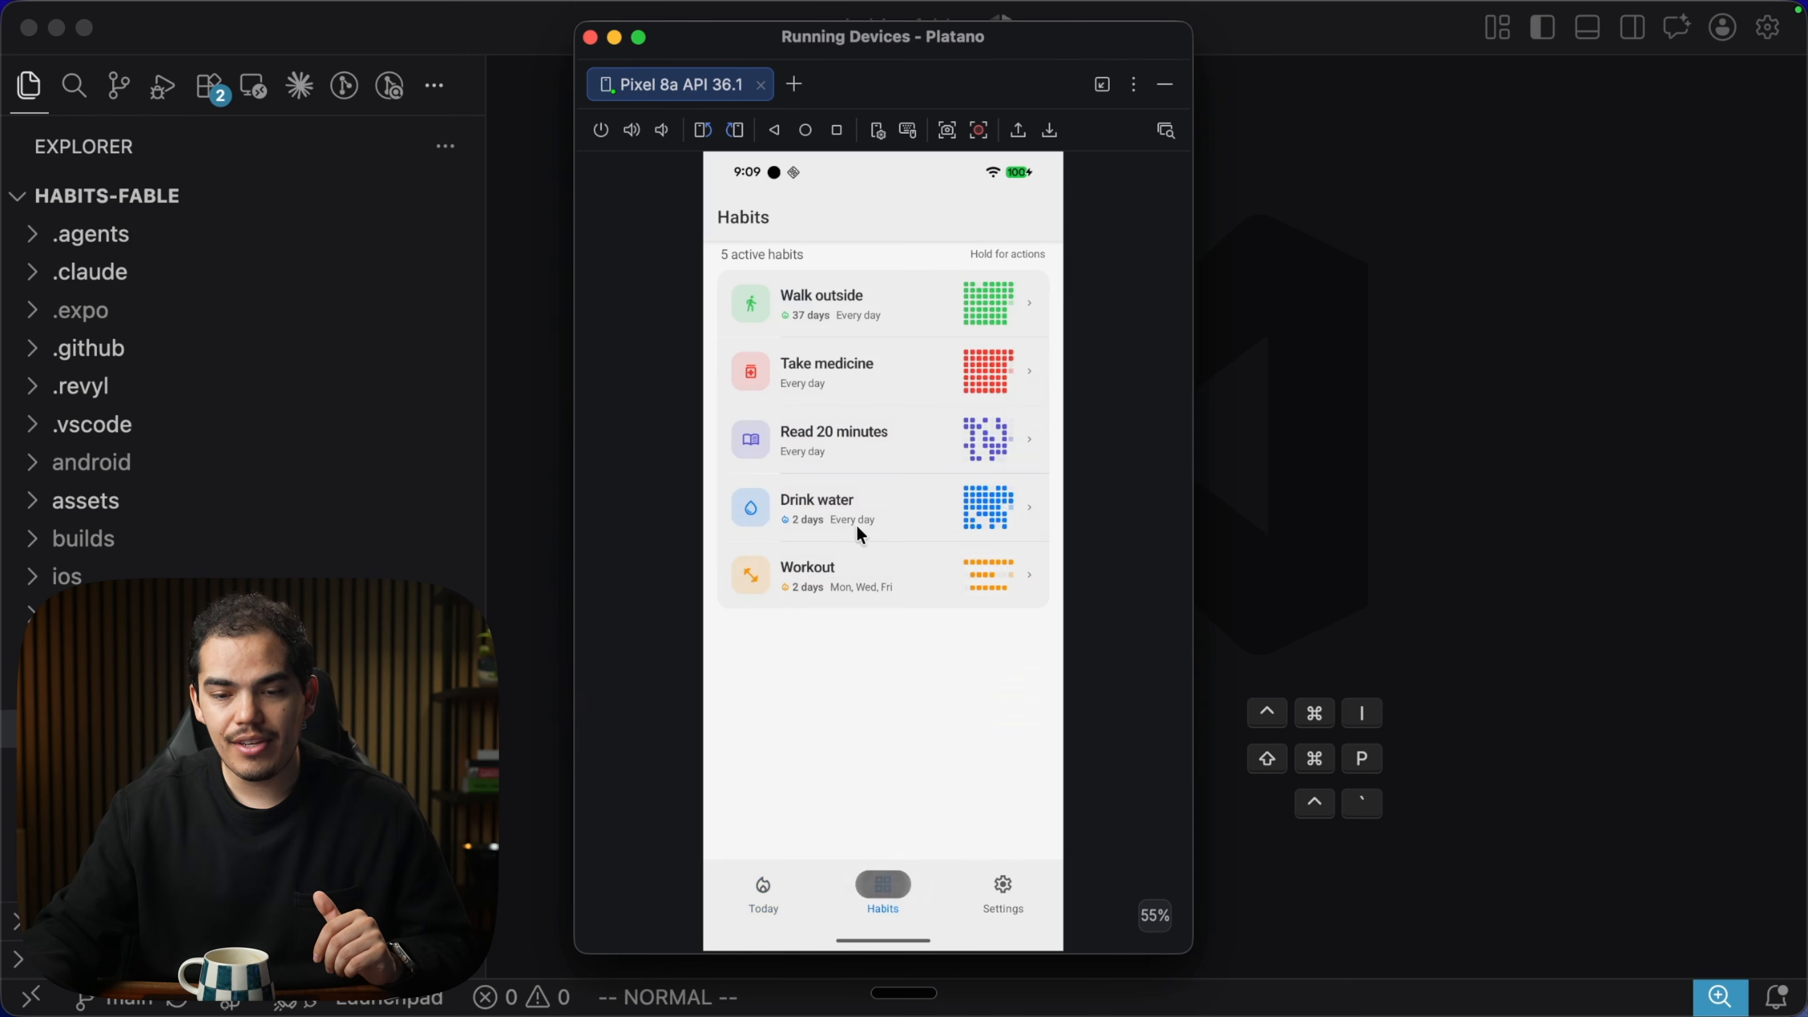
click(858, 525)
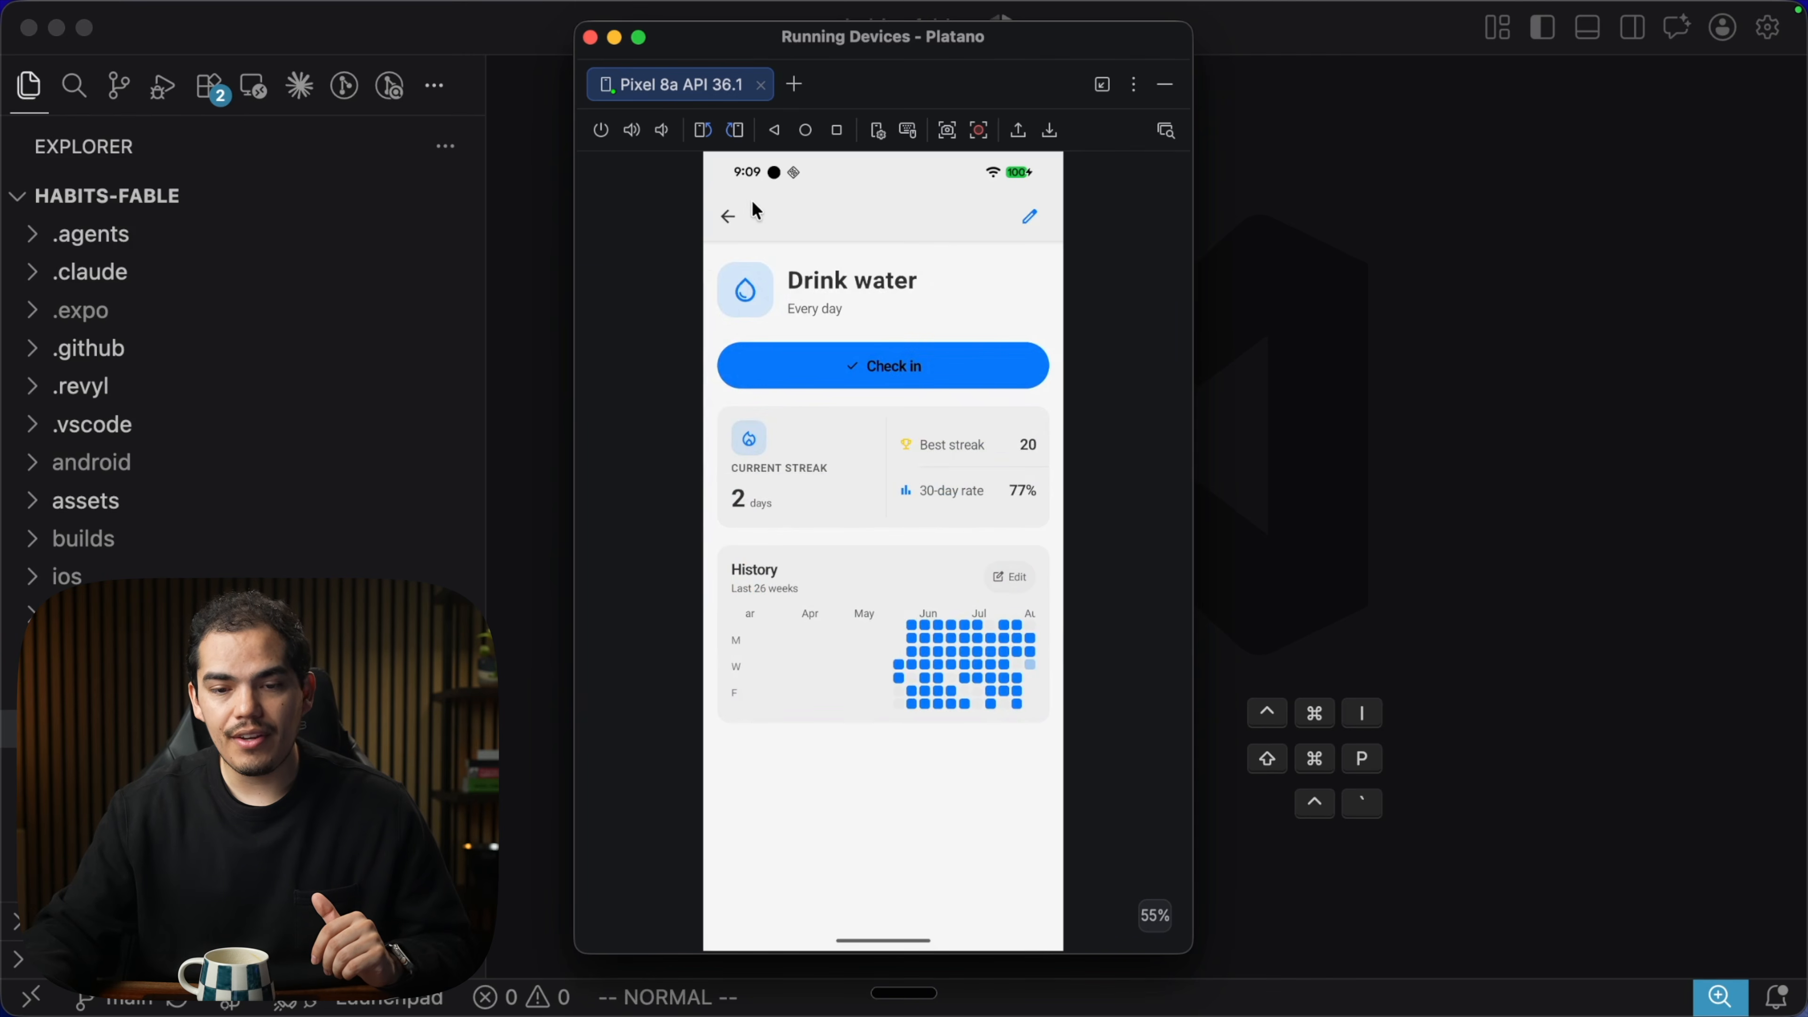
click(732, 214)
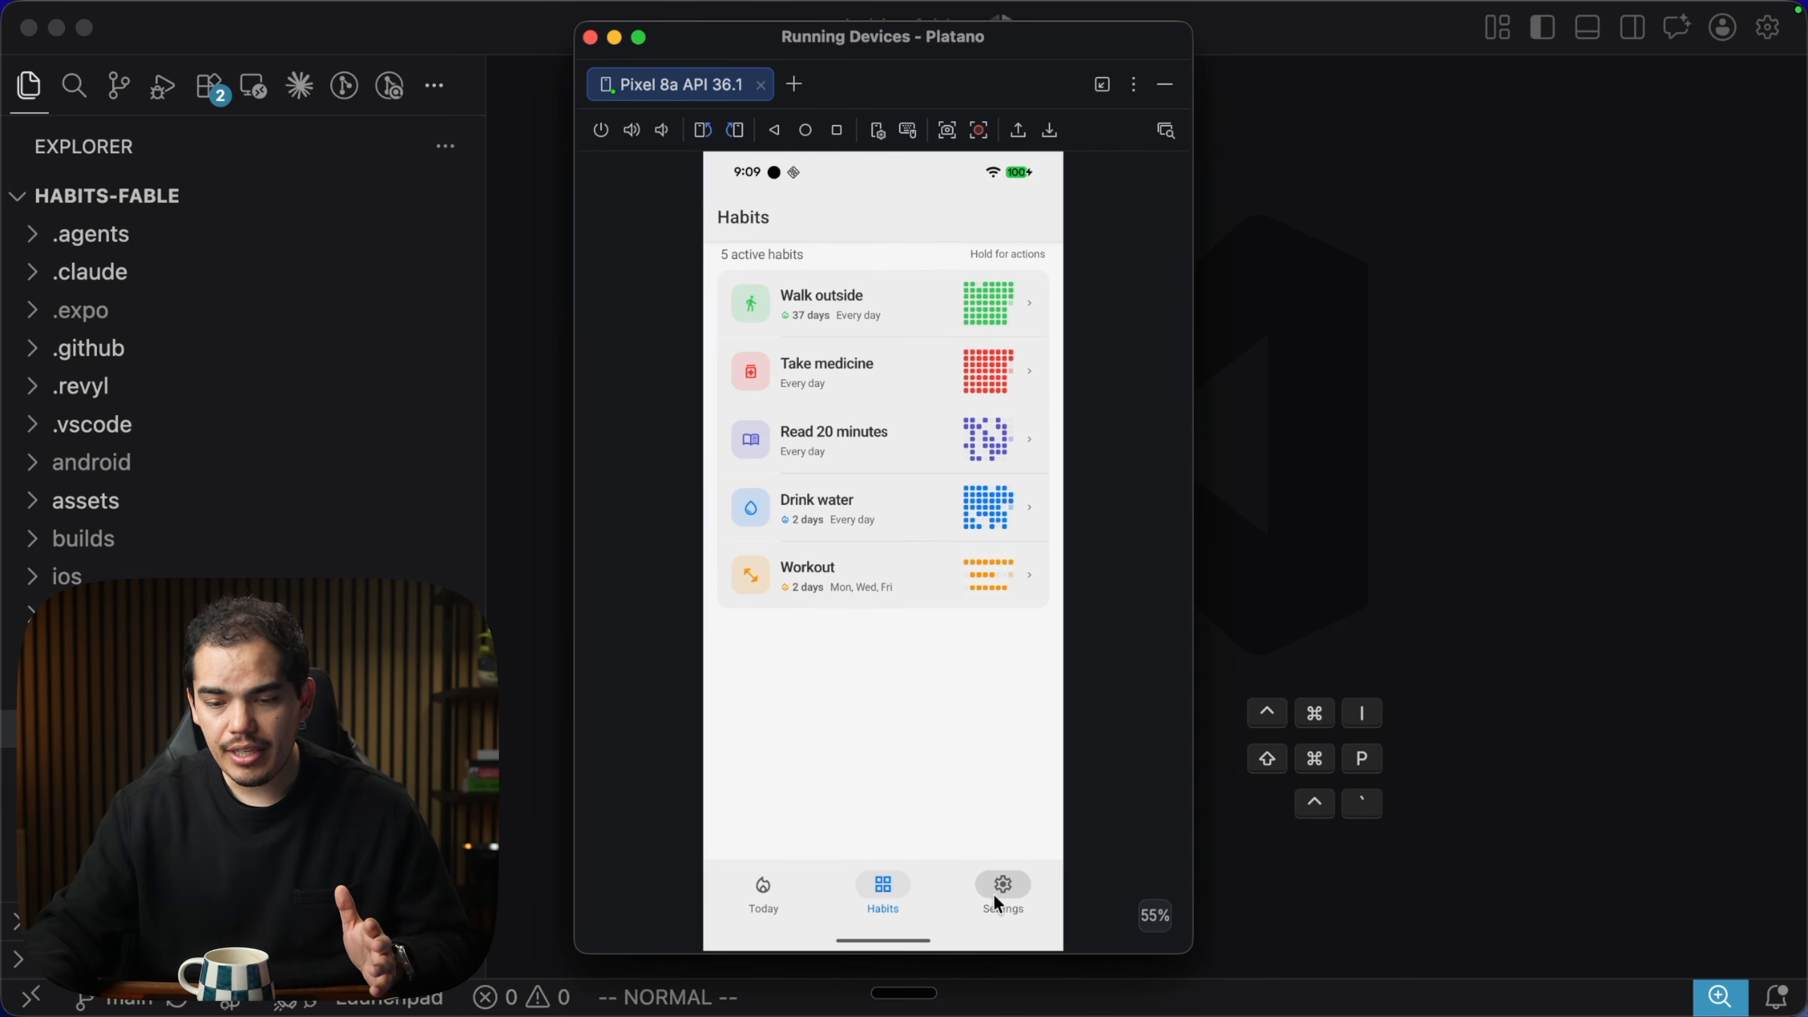
Scroll through the app's Settings screen.
click(995, 891)
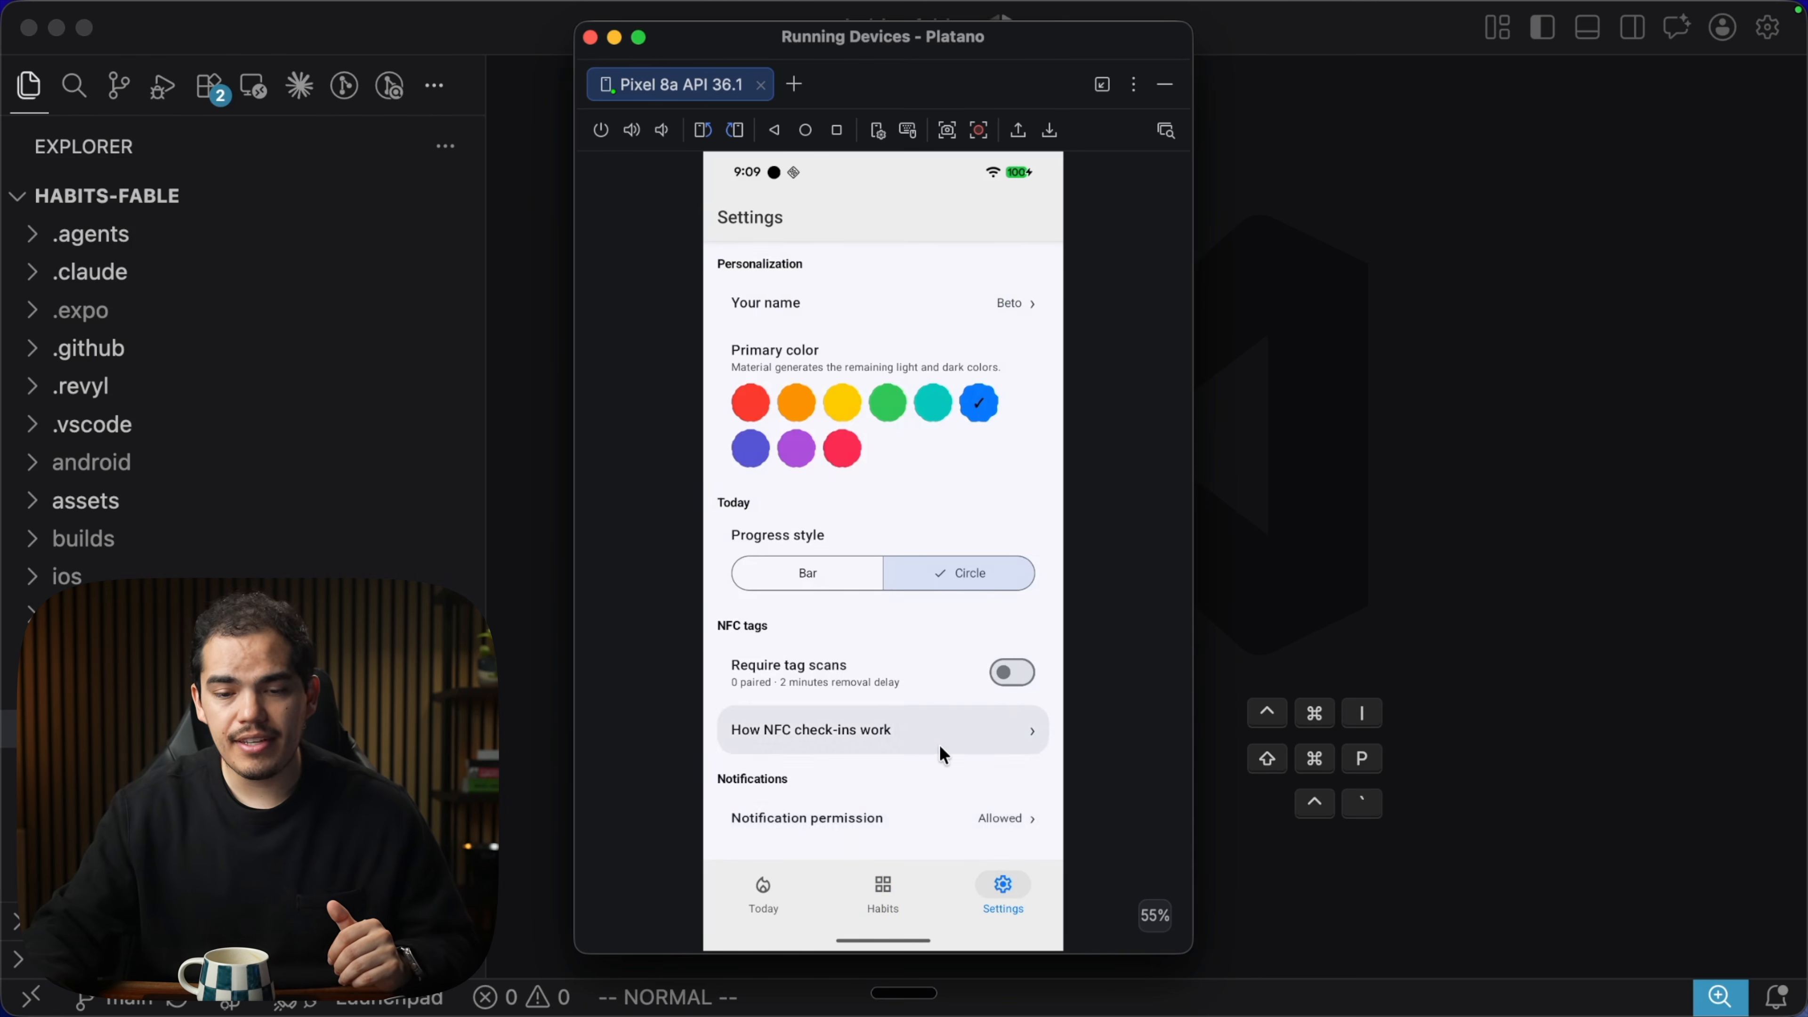
scroll(940, 744, down, 10)
scroll(943, 755, down, 3)
scroll(929, 664, up, 8)
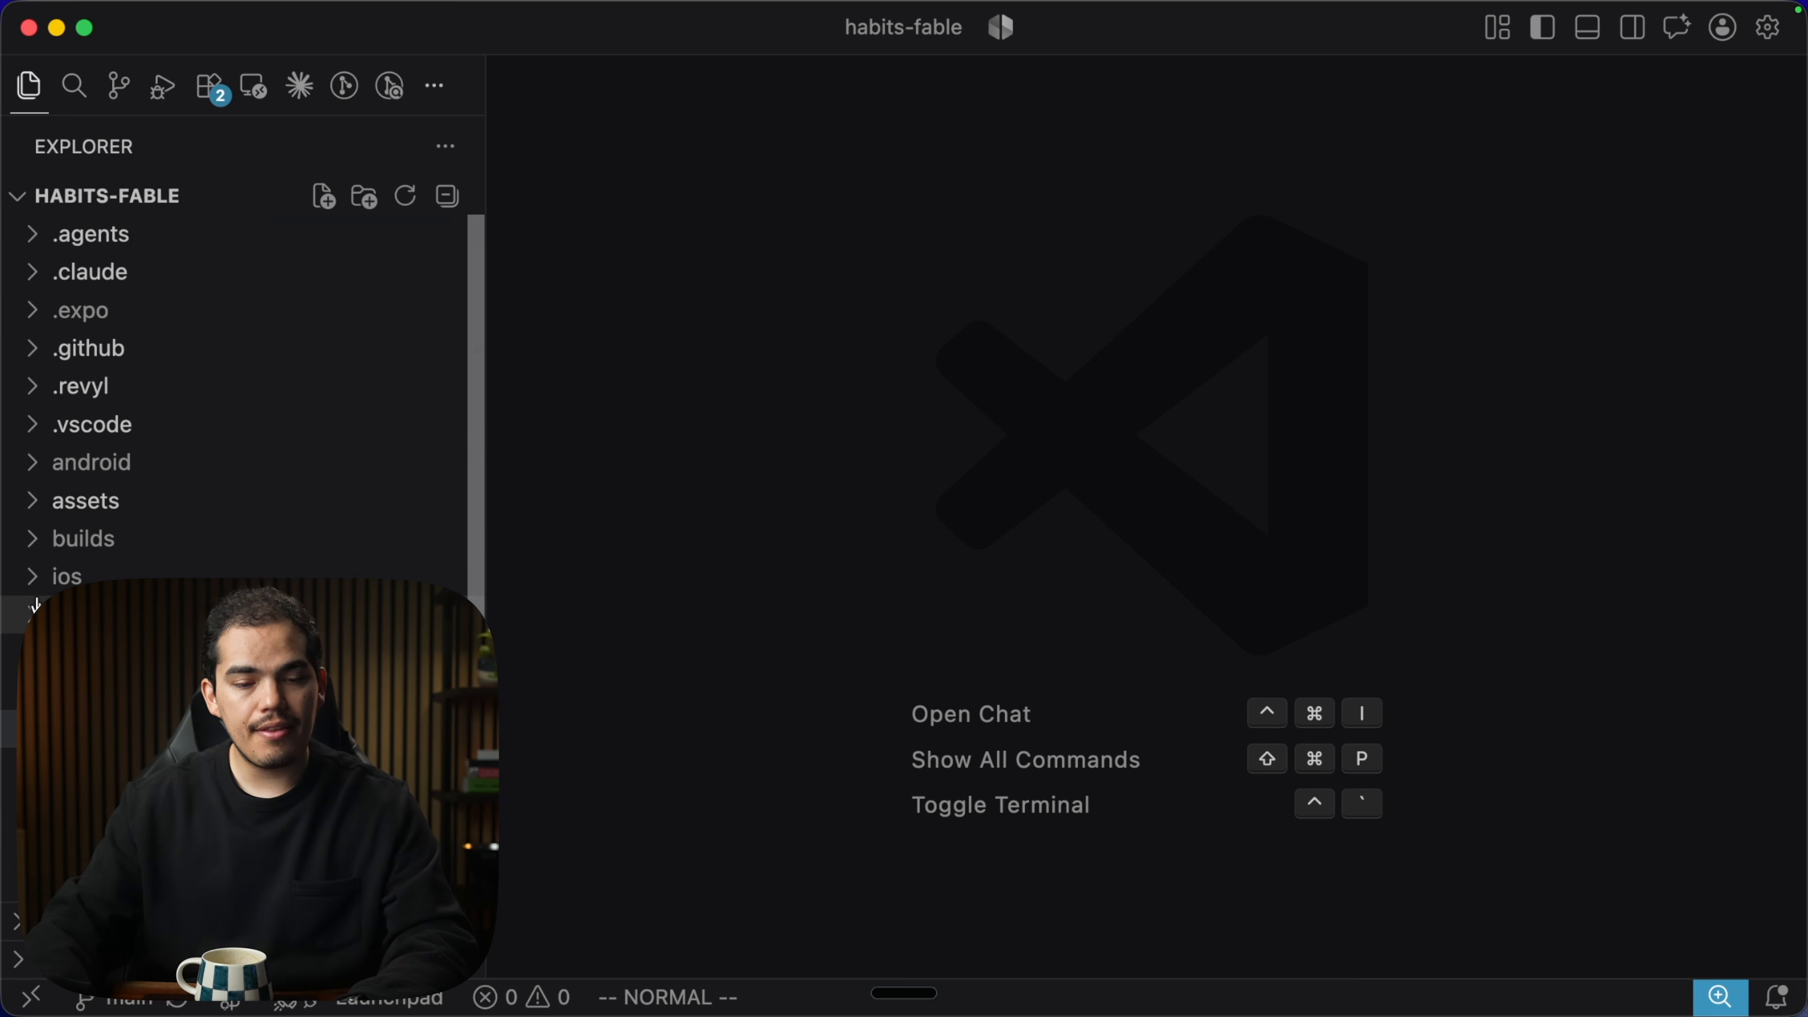
Open app.json and look over its ios settings block.
scroll(36, 604, down, 5)
click(113, 440)
key(Escape)
scroll(956, 349, down, 2)
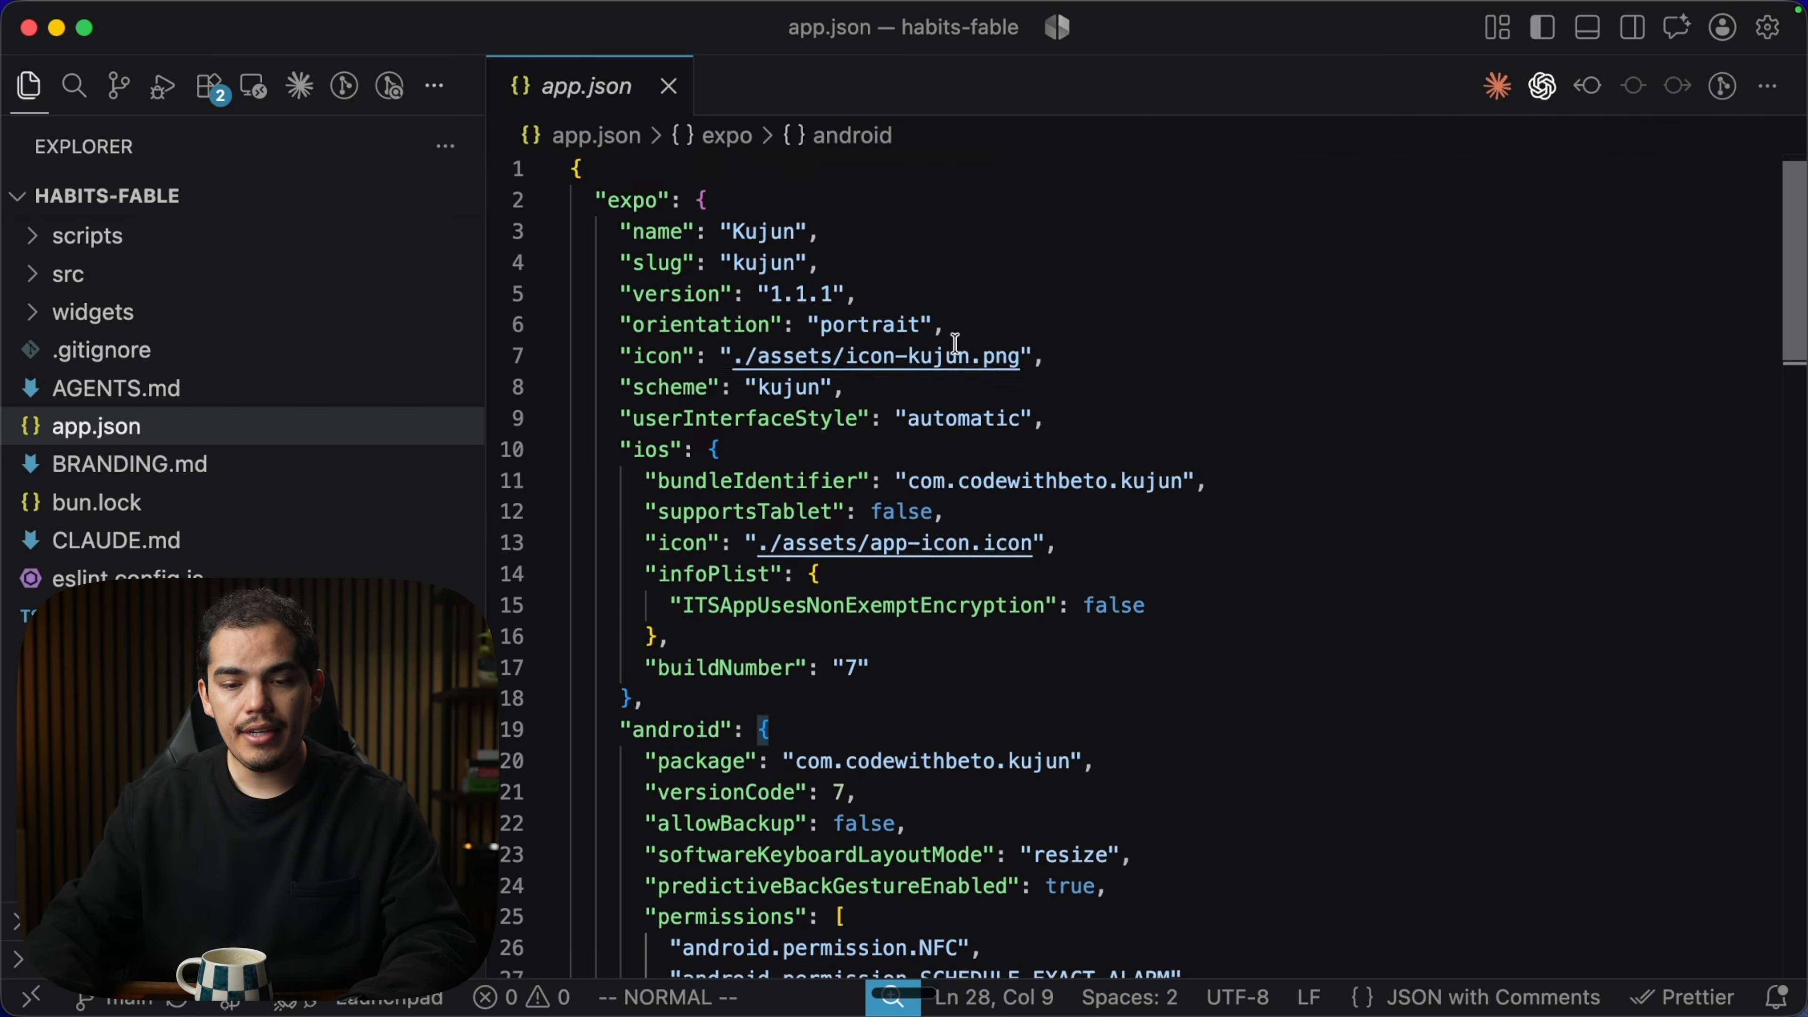
drag(603, 402, 644, 620)
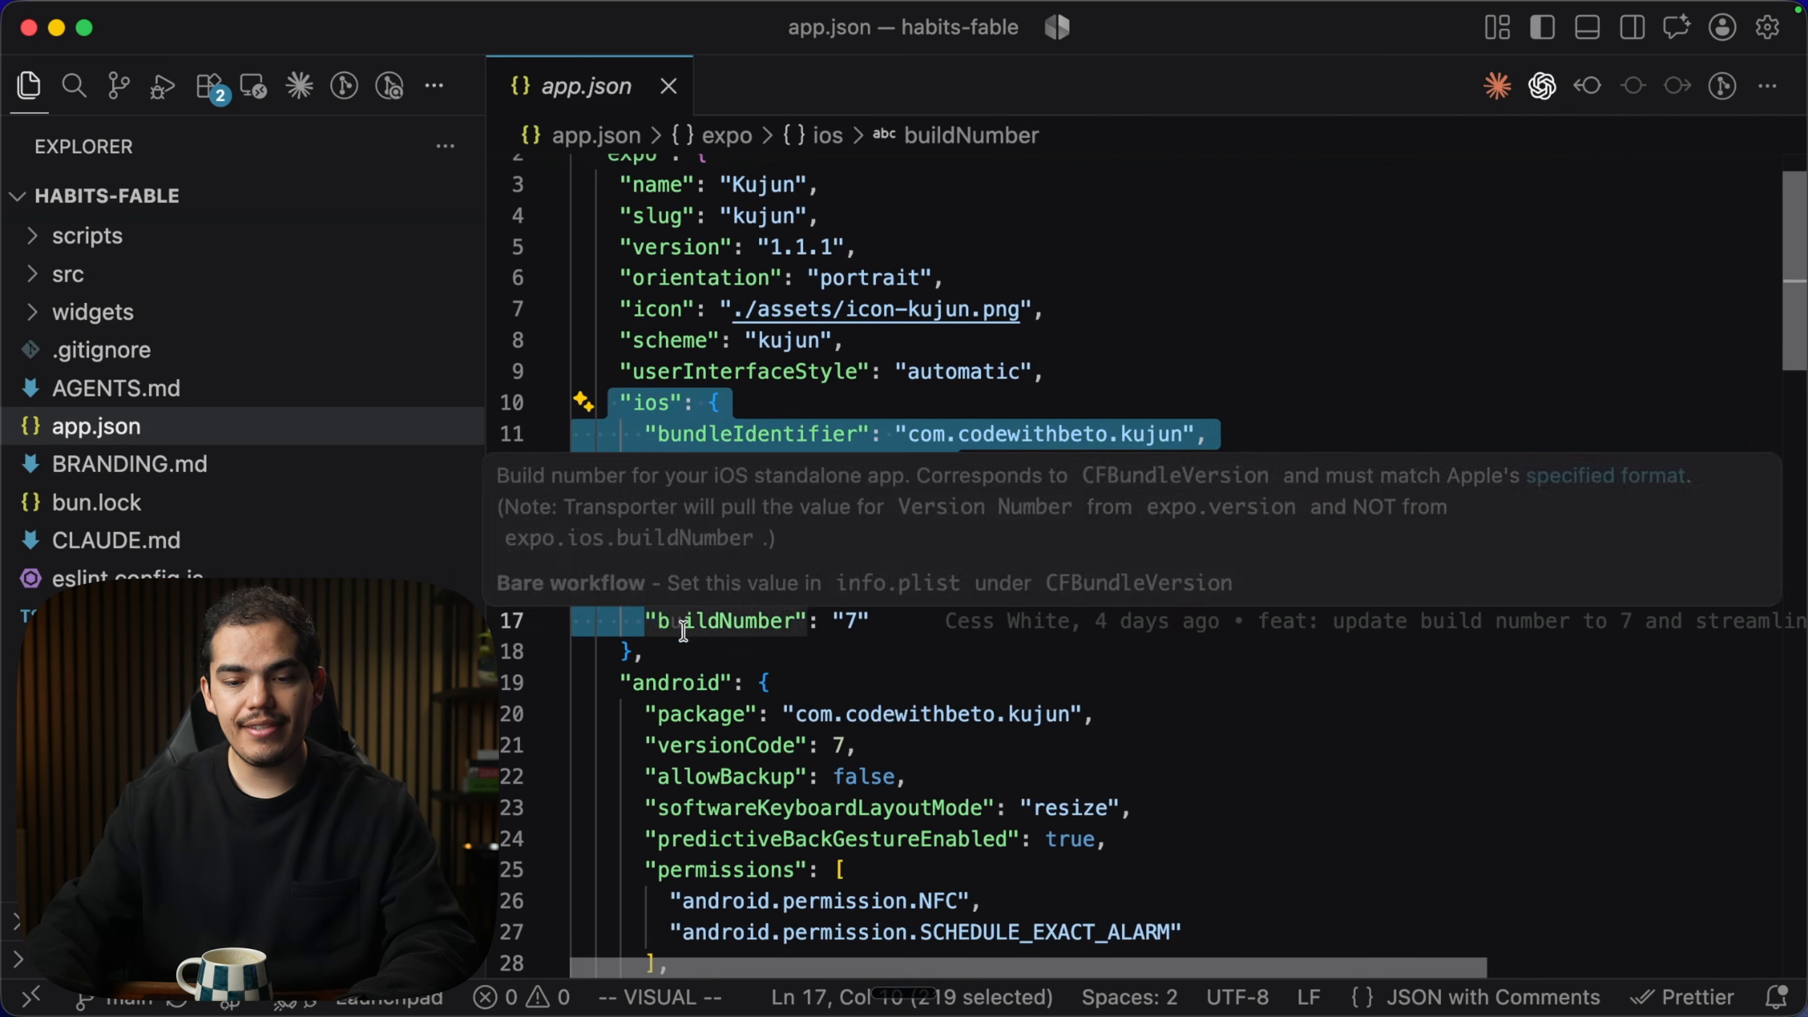
click(634, 651)
Review app.json's android configuration block and bring up a terminal for the project.
scroll(682, 639, down, 5)
drag(610, 365, 677, 813)
click(666, 829)
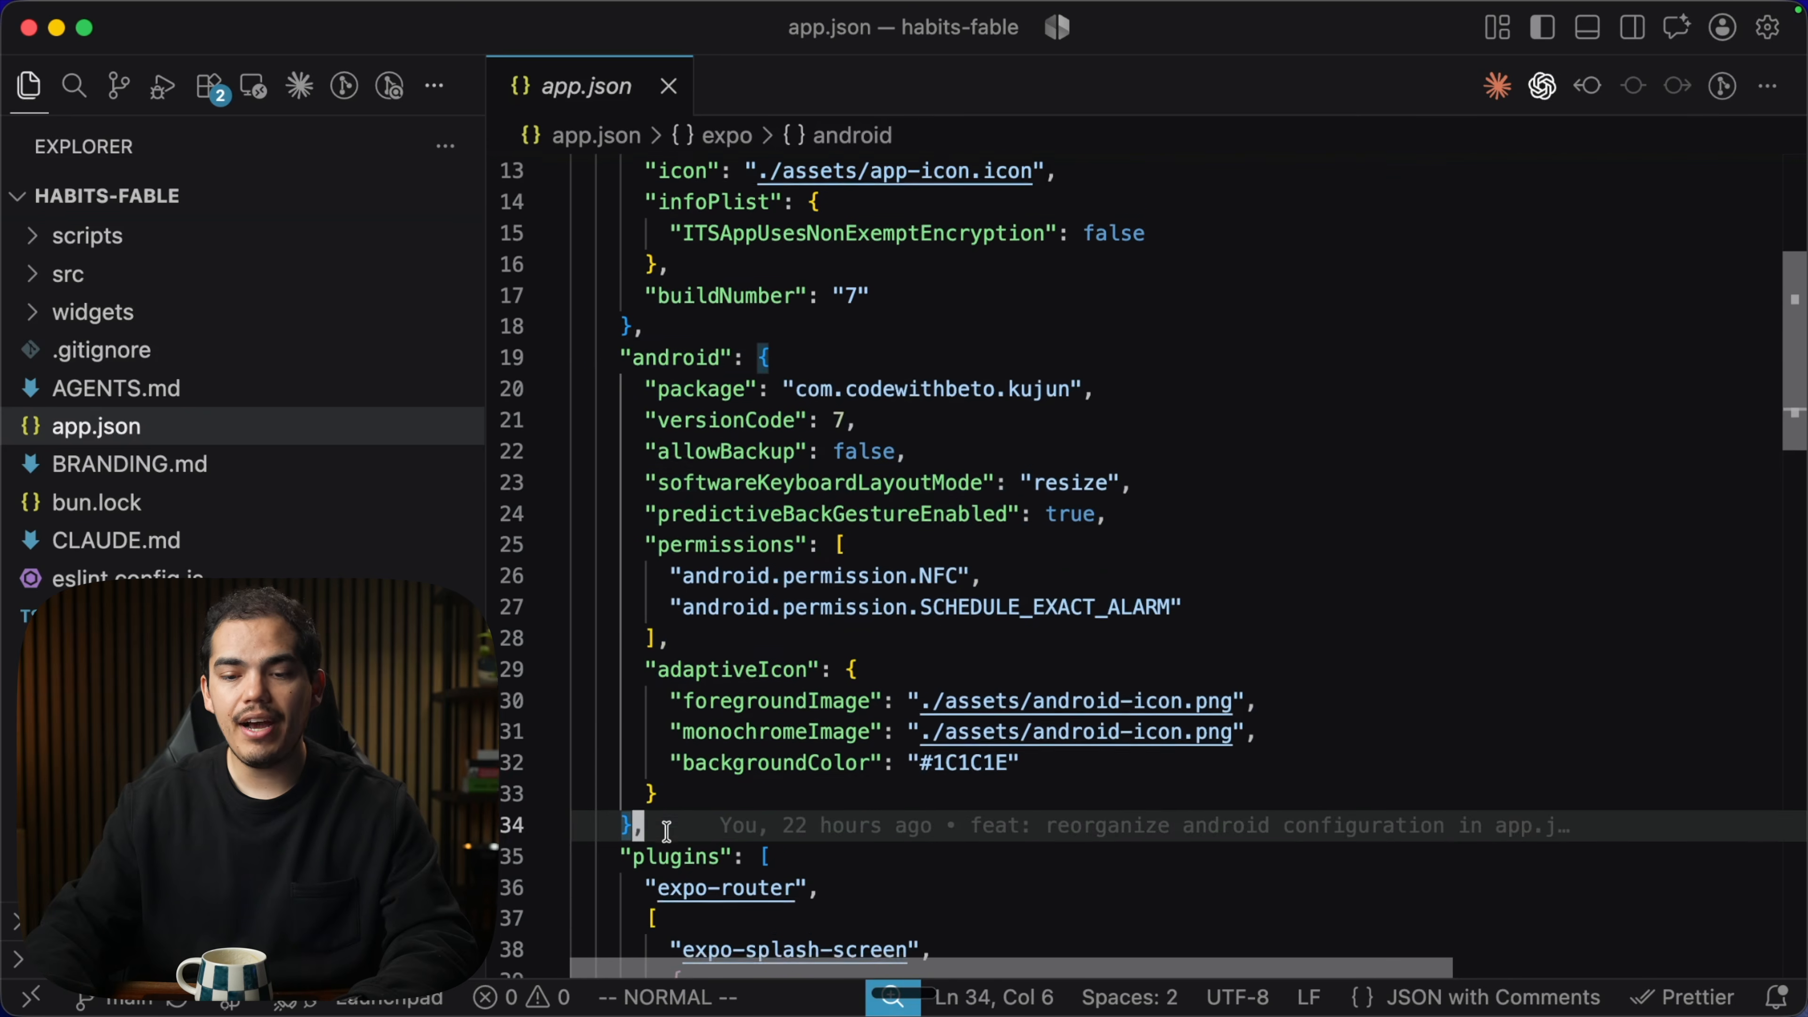
scroll(635, 281, down, 3)
drag(602, 198, 718, 647)
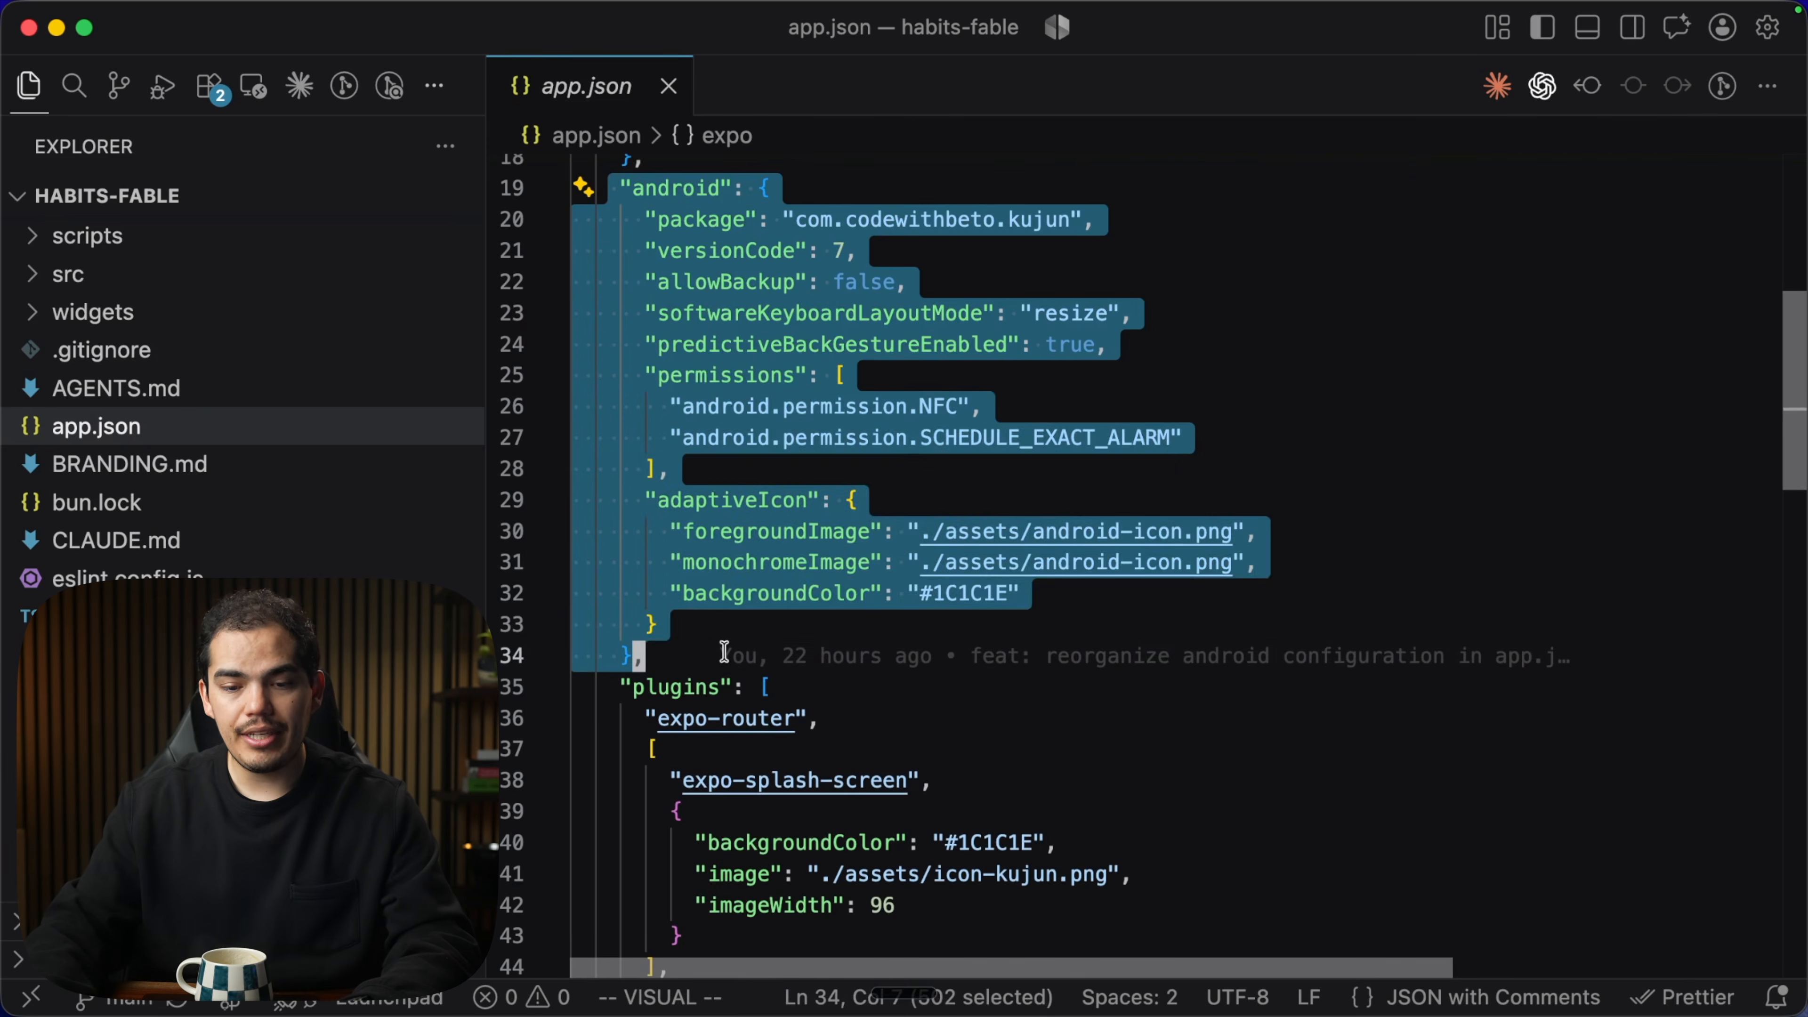
click(676, 656)
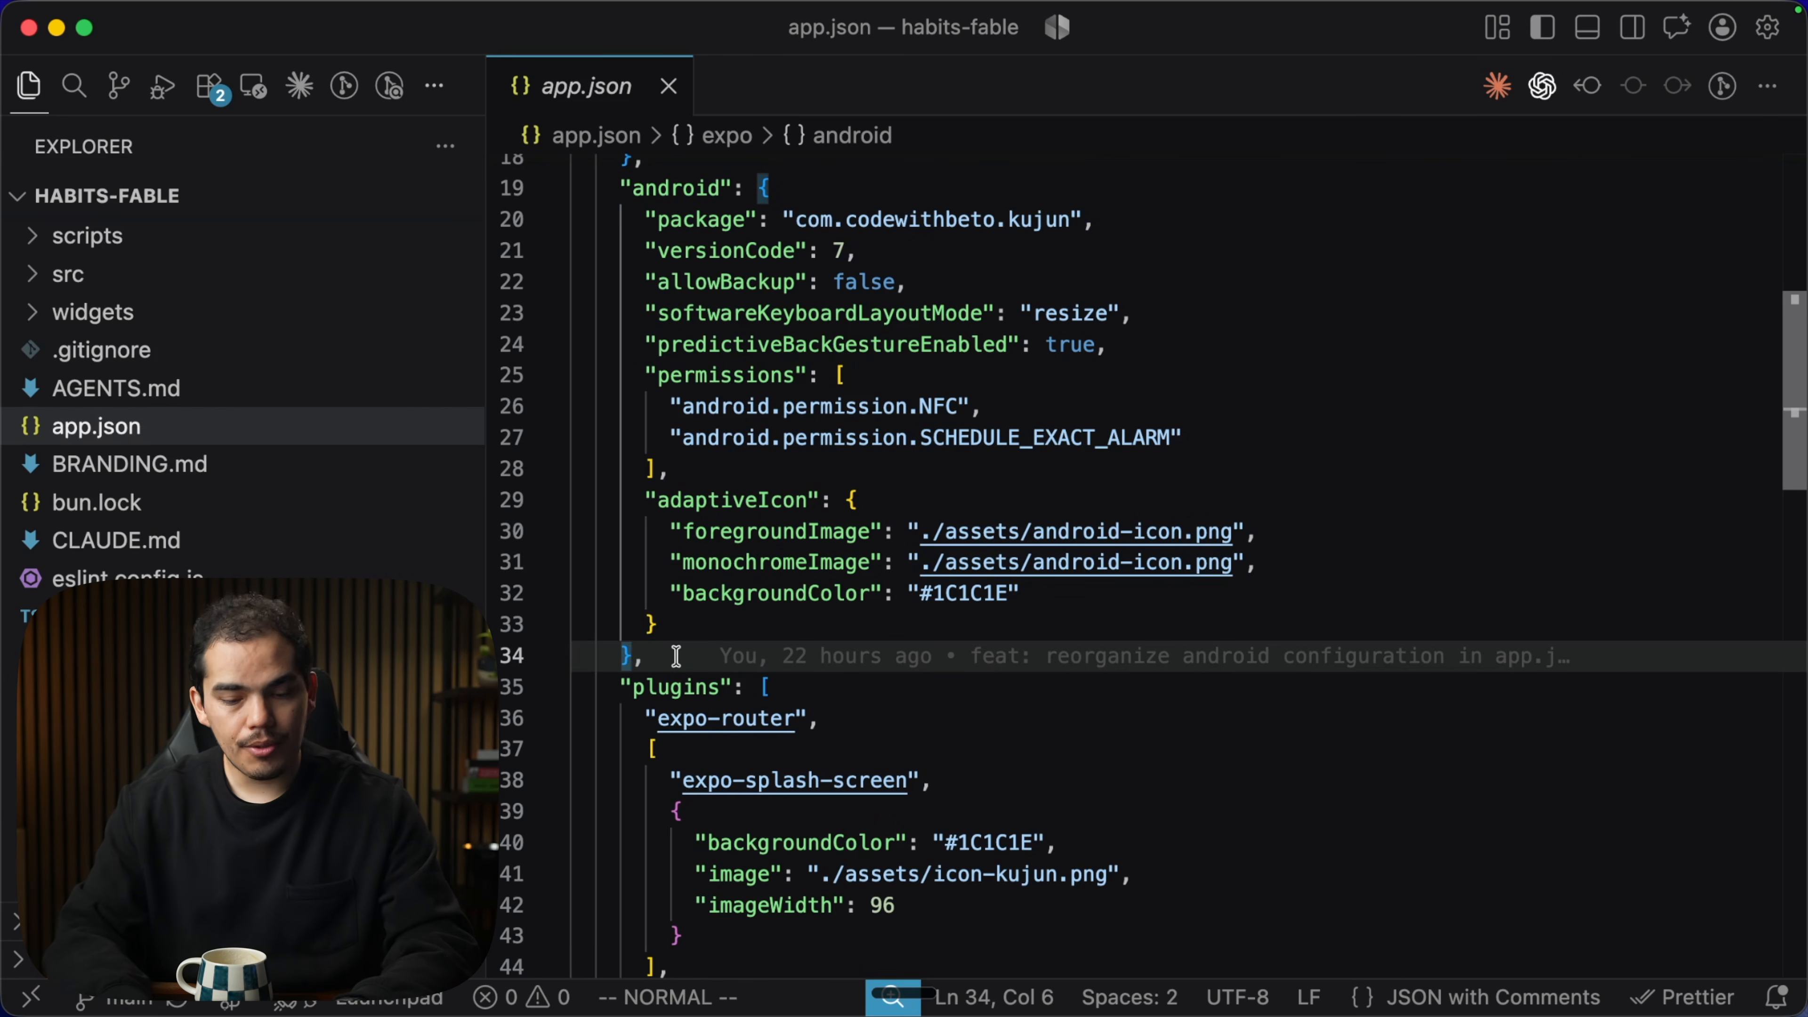
key(ctrl+grave)
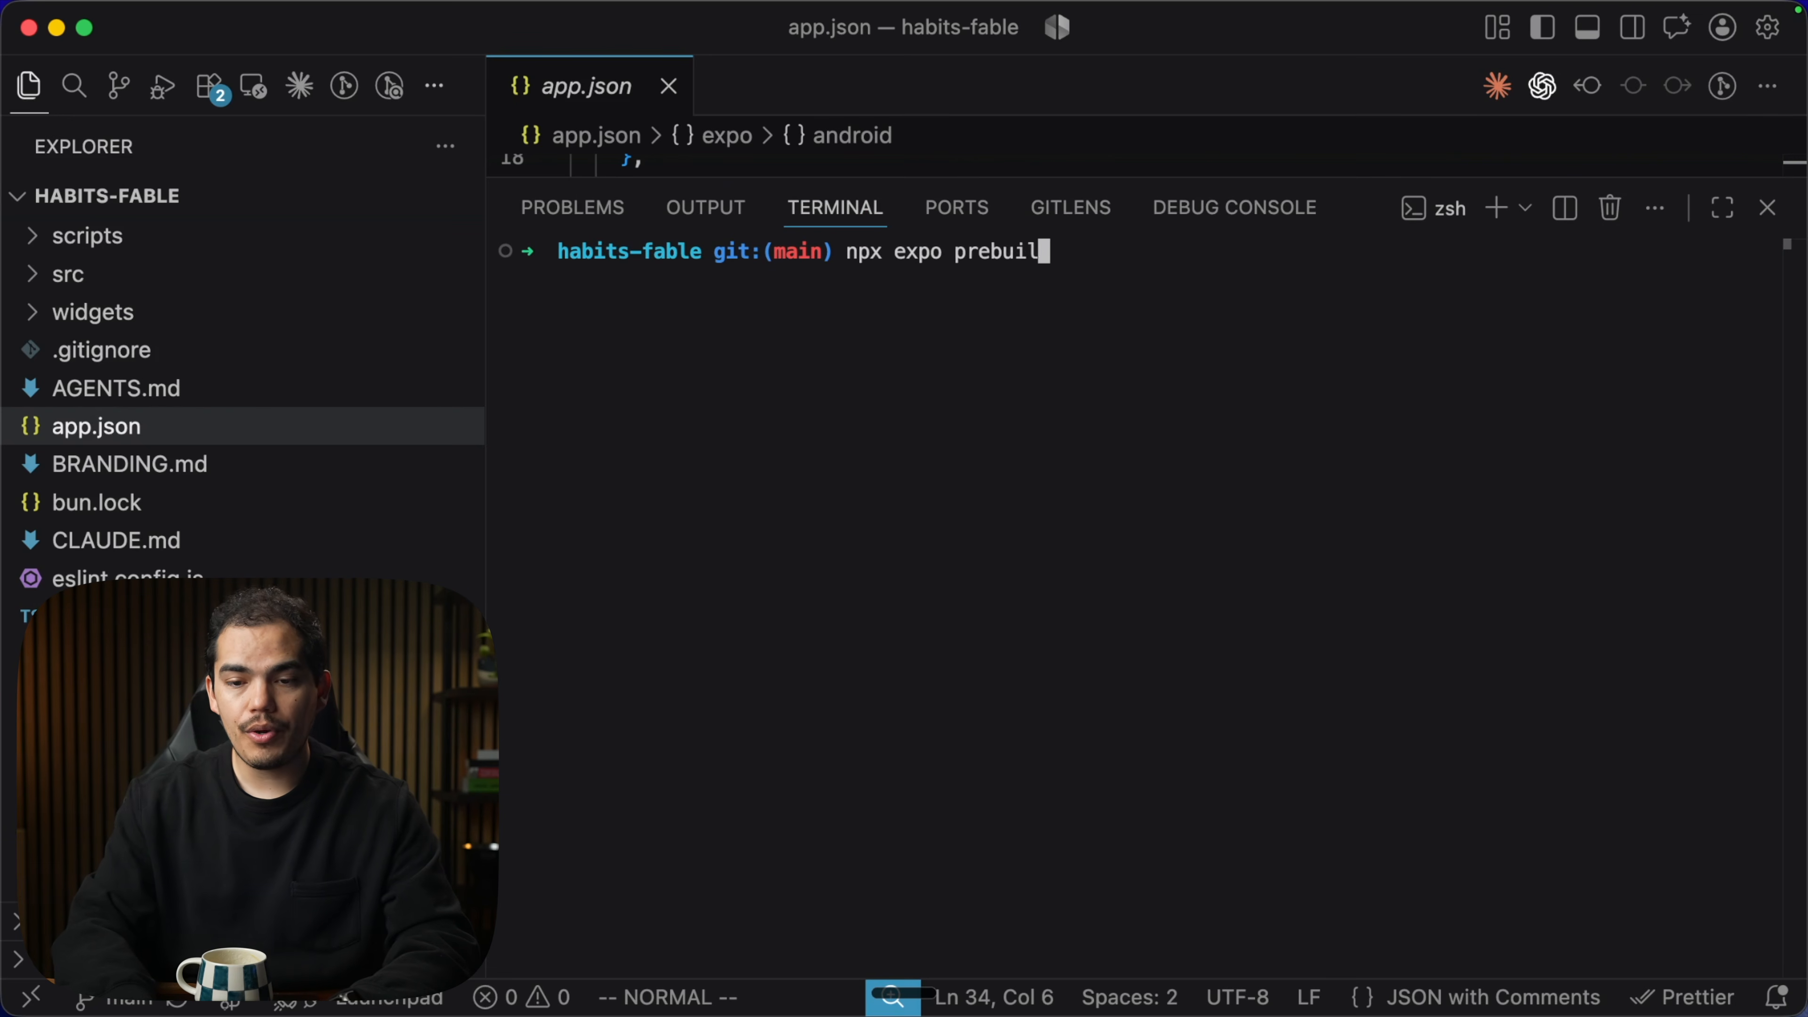
Run npx expo prebuild -p android, expand the generated android folder, and hide the terminal.
text(npx expo prebuild -p android)
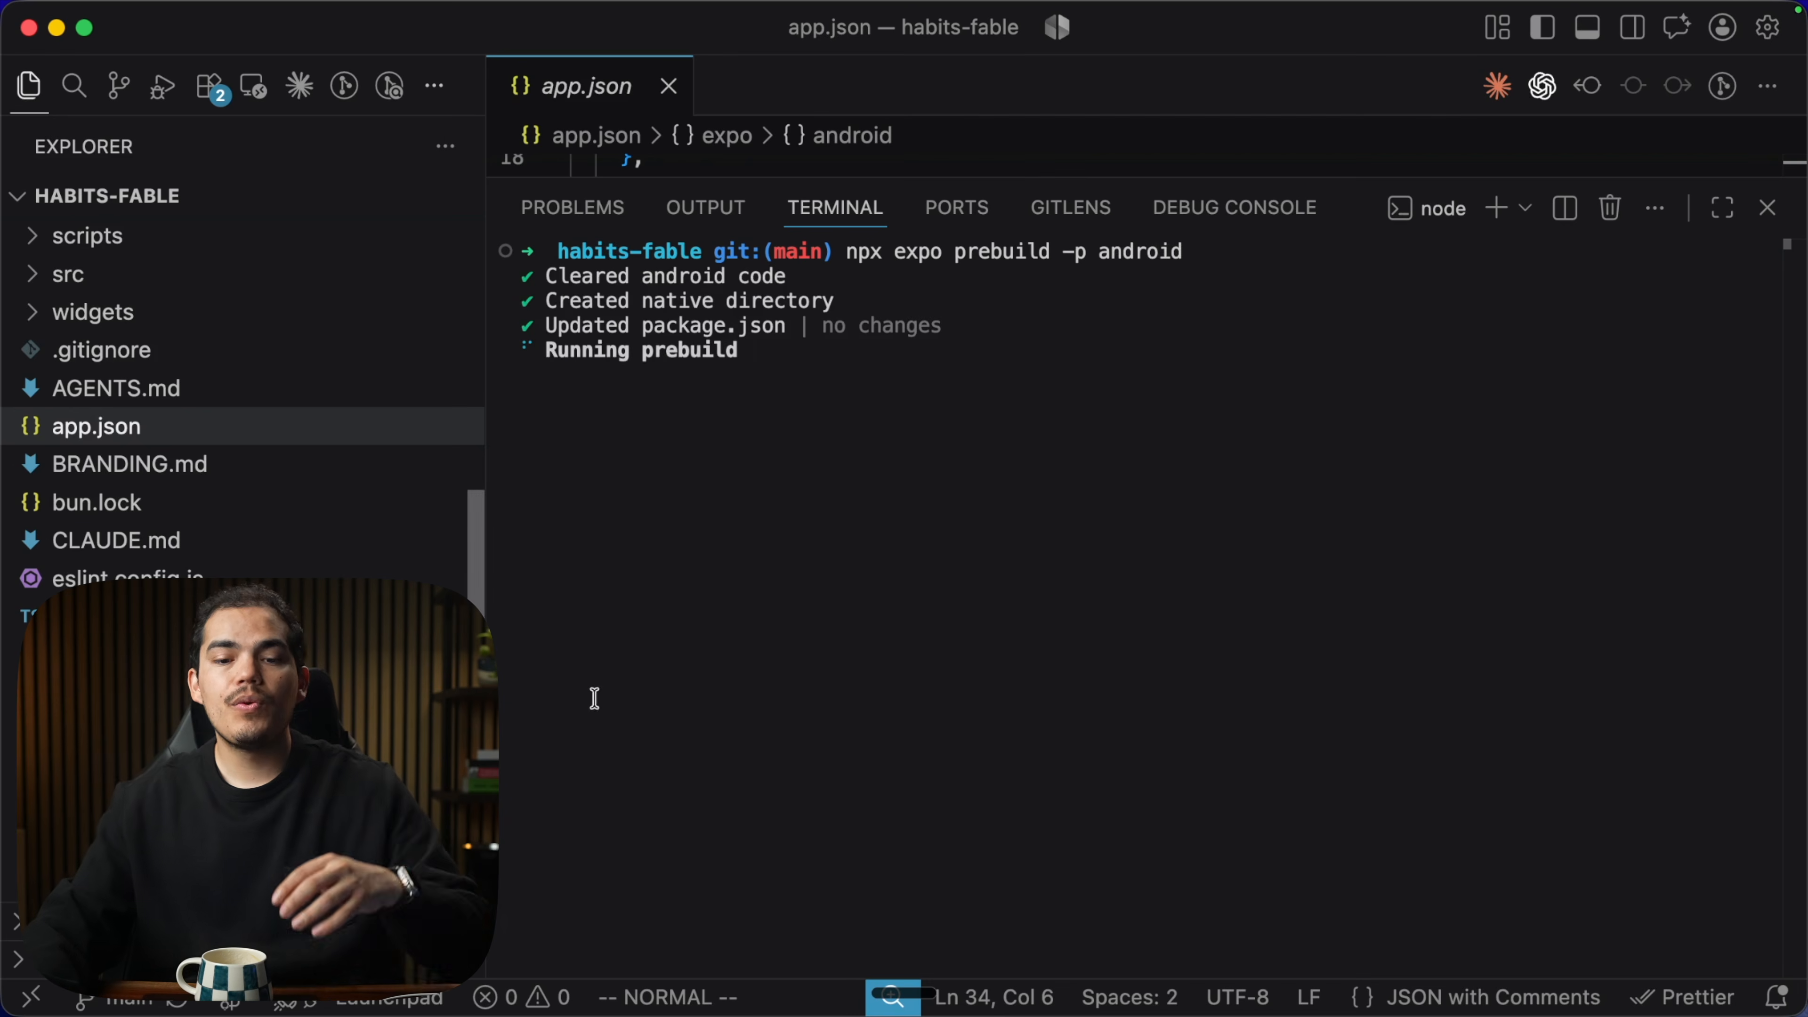
scroll(152, 413, up, 10)
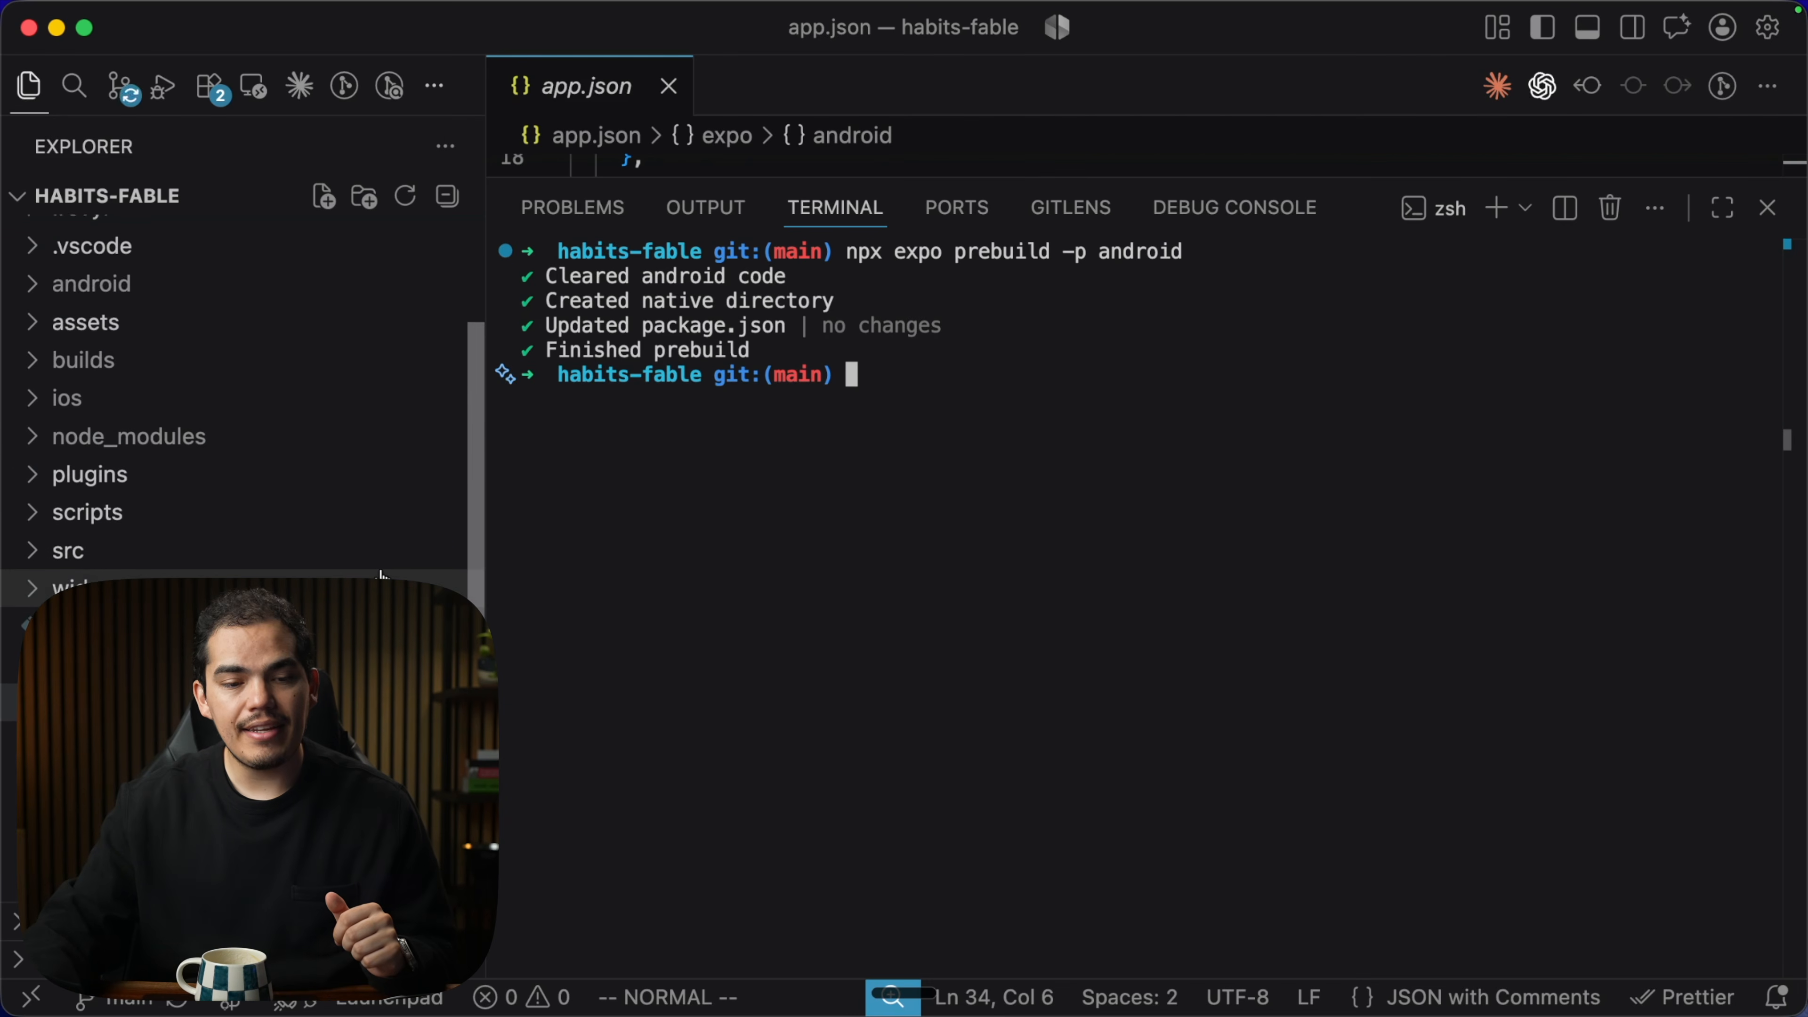
click(123, 423)
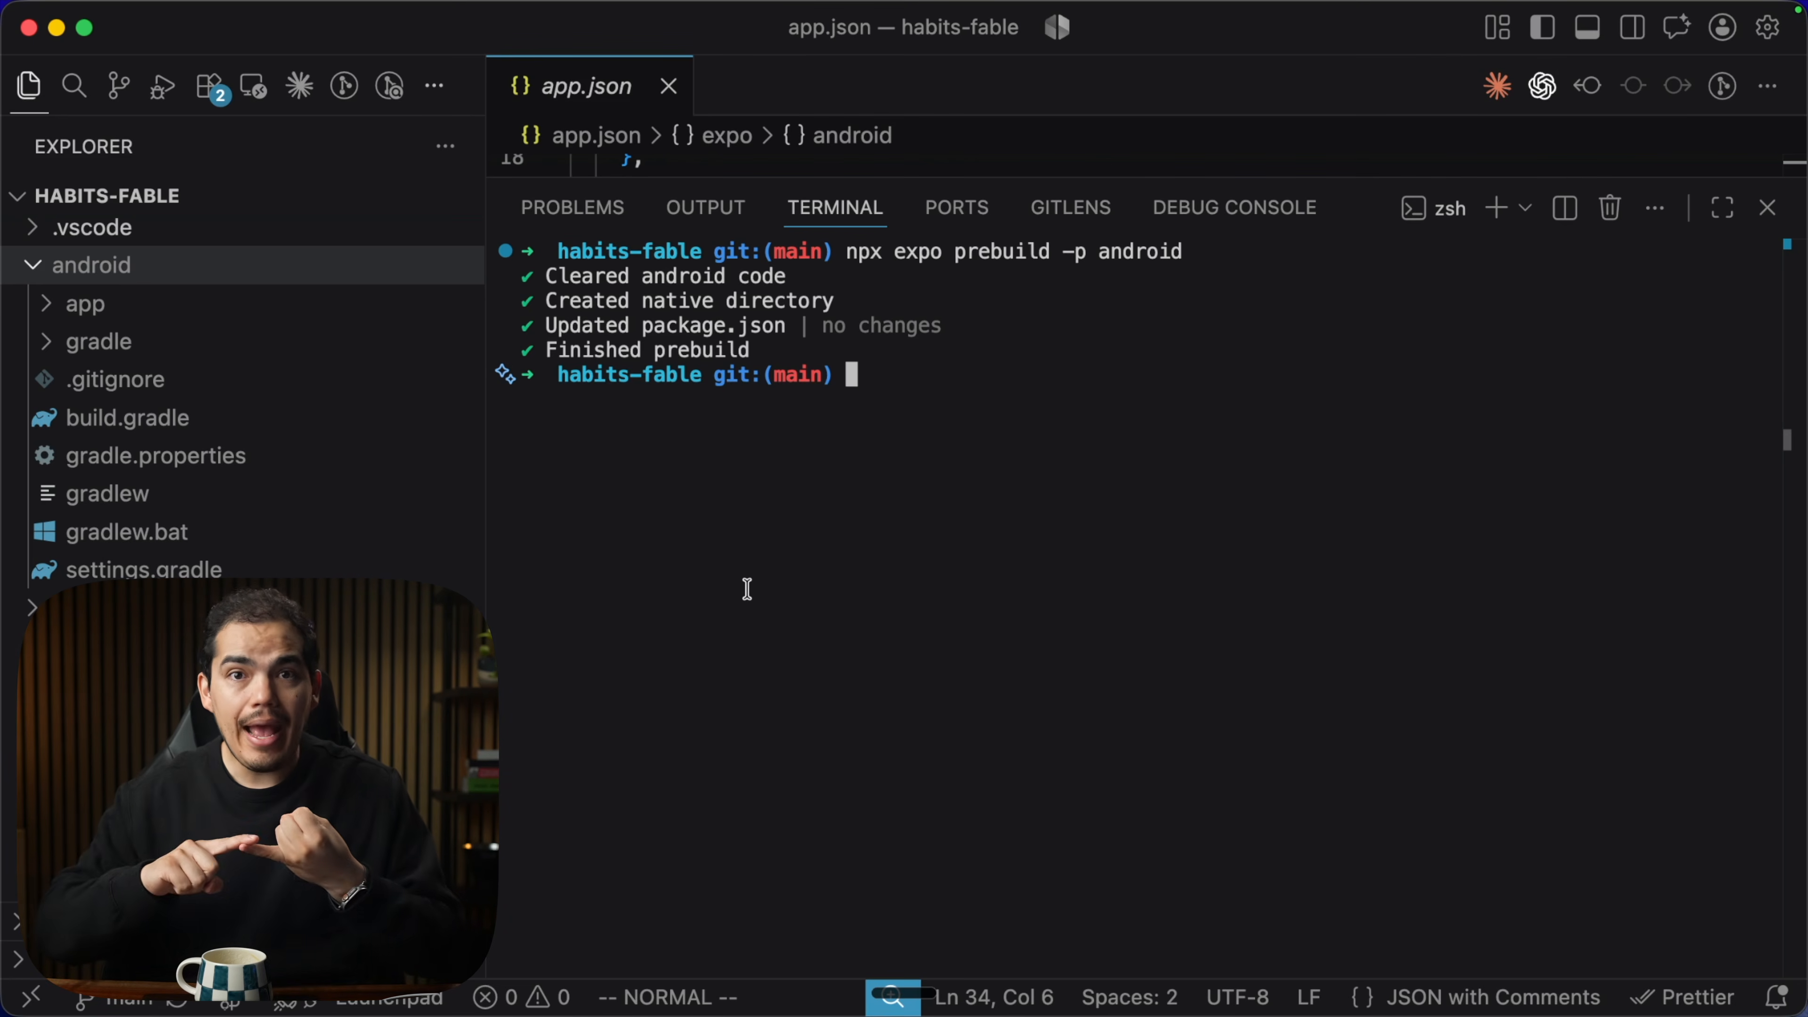
key(super+j)
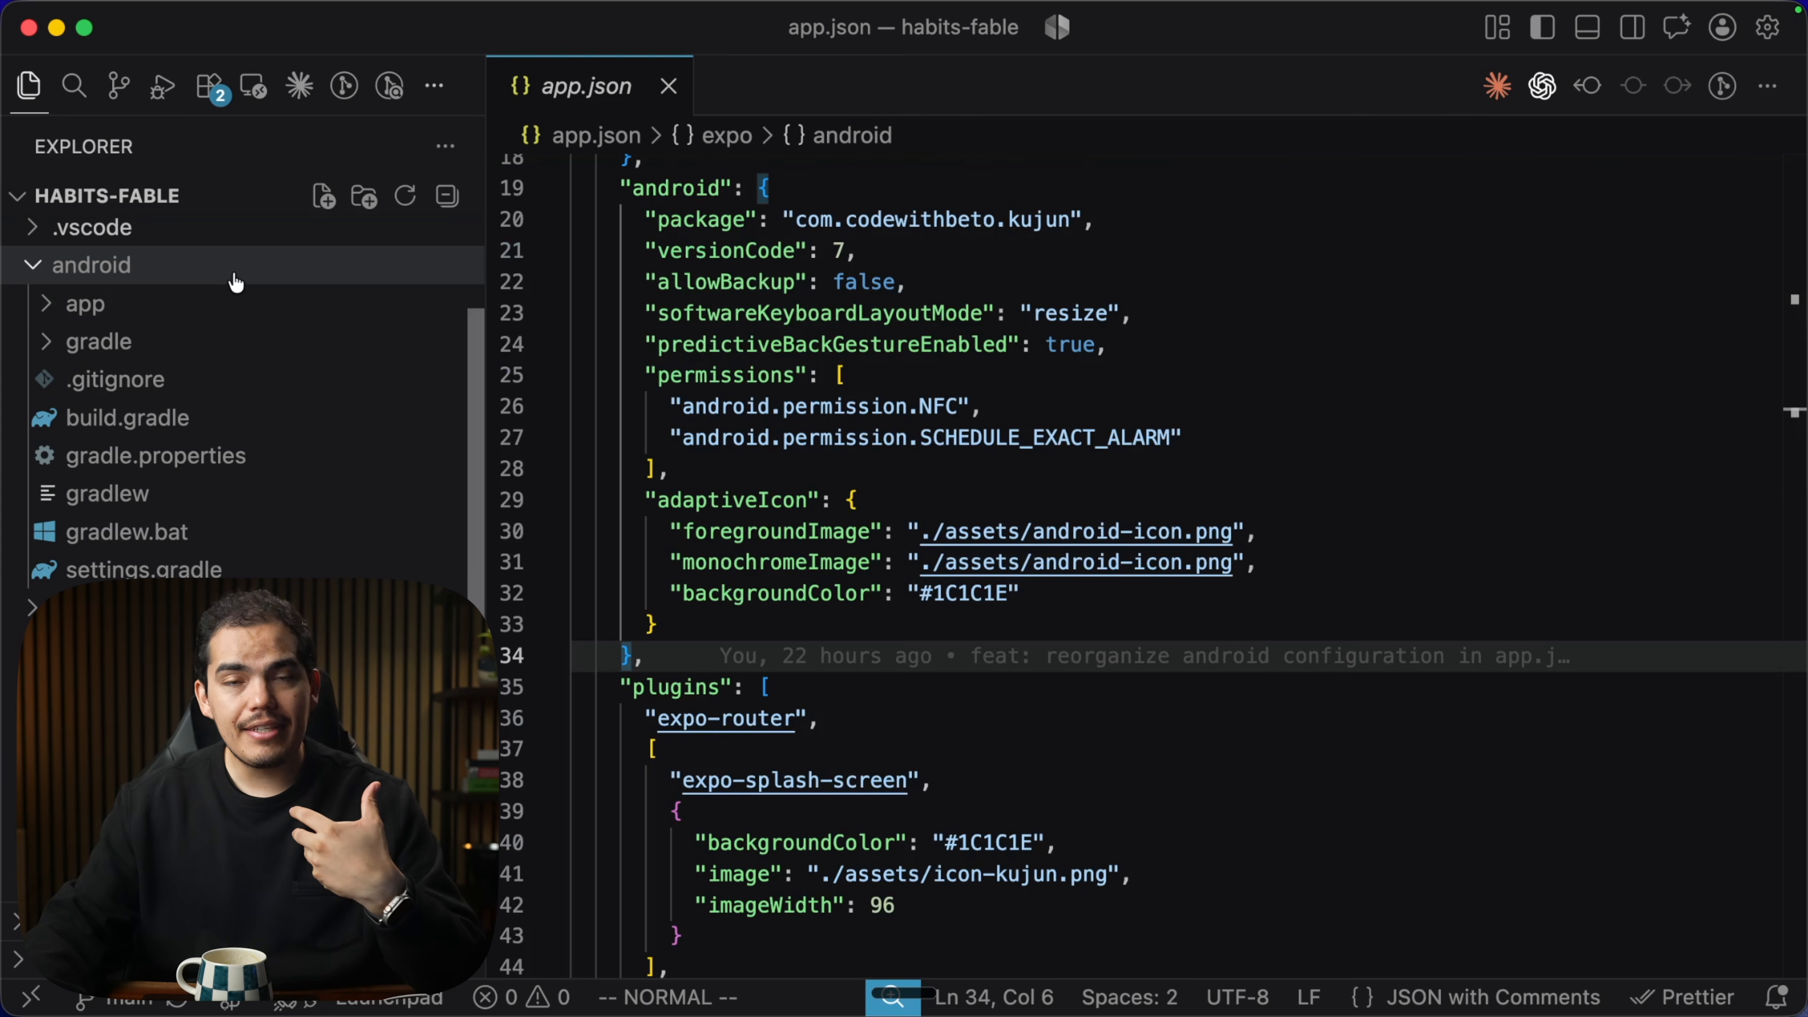
drag(605, 187, 726, 648)
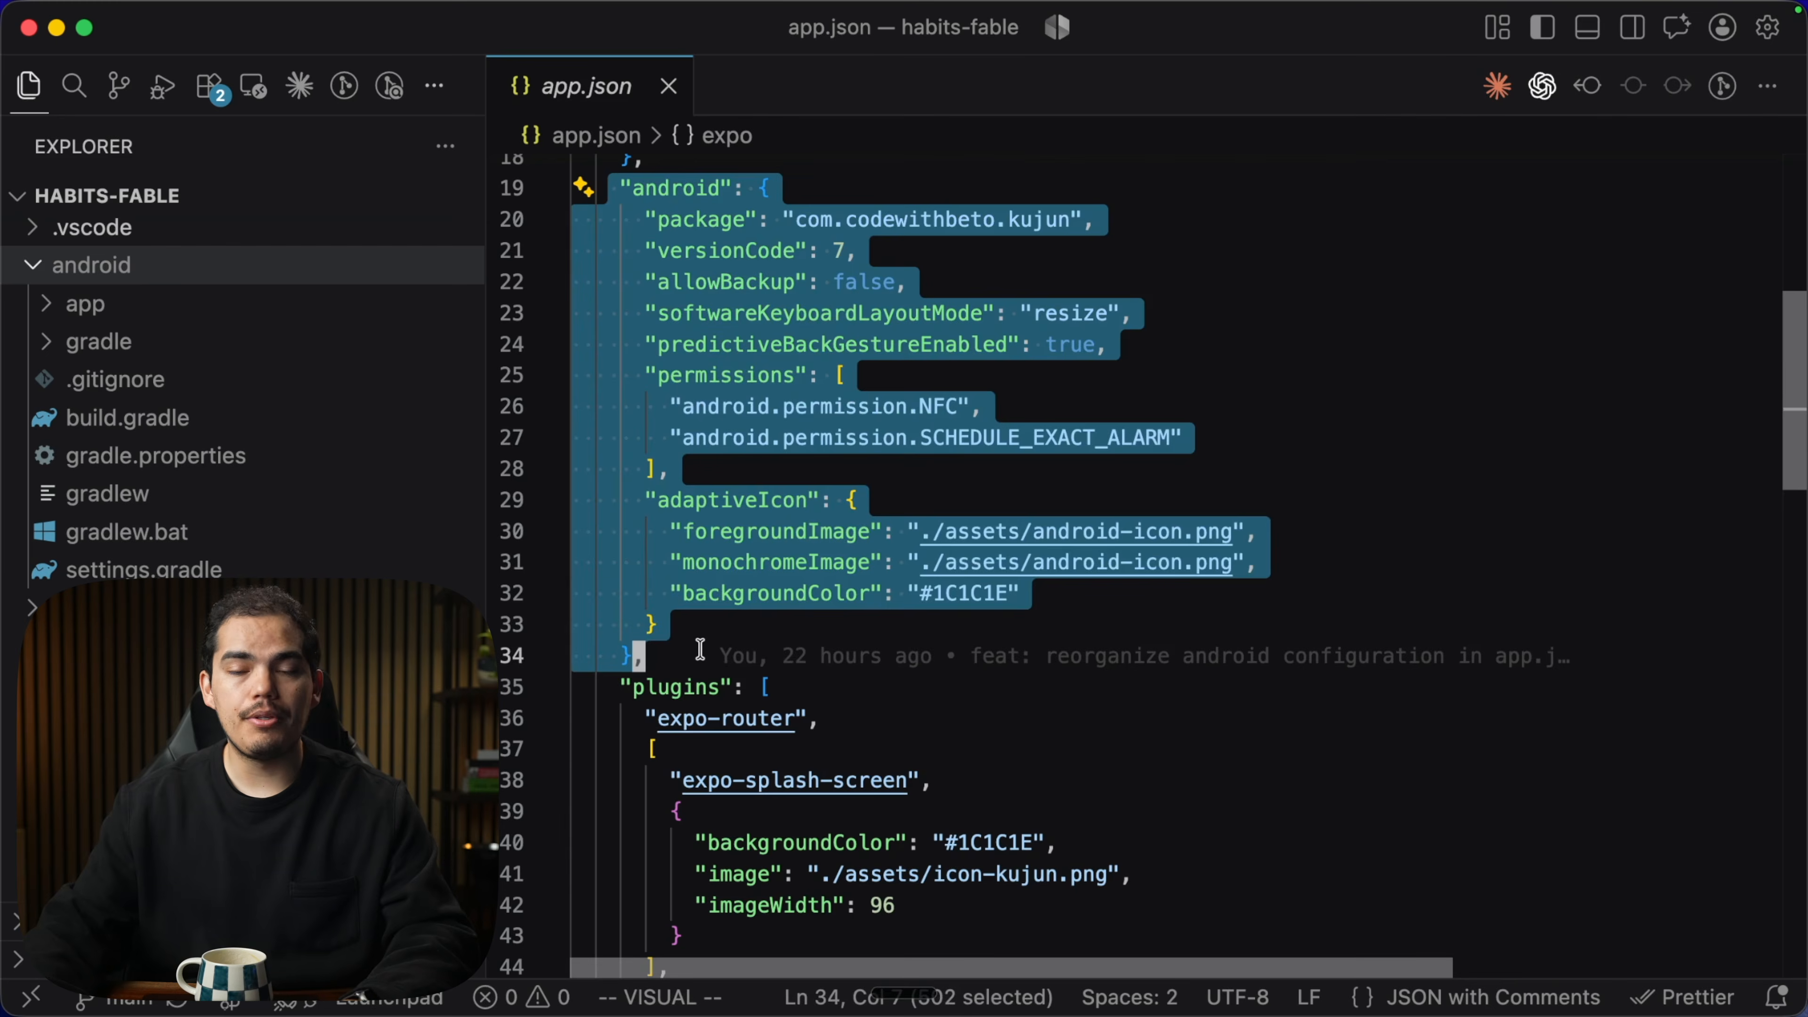
scroll(700, 648, up, 2)
scroll(1203, 703, up, 10)
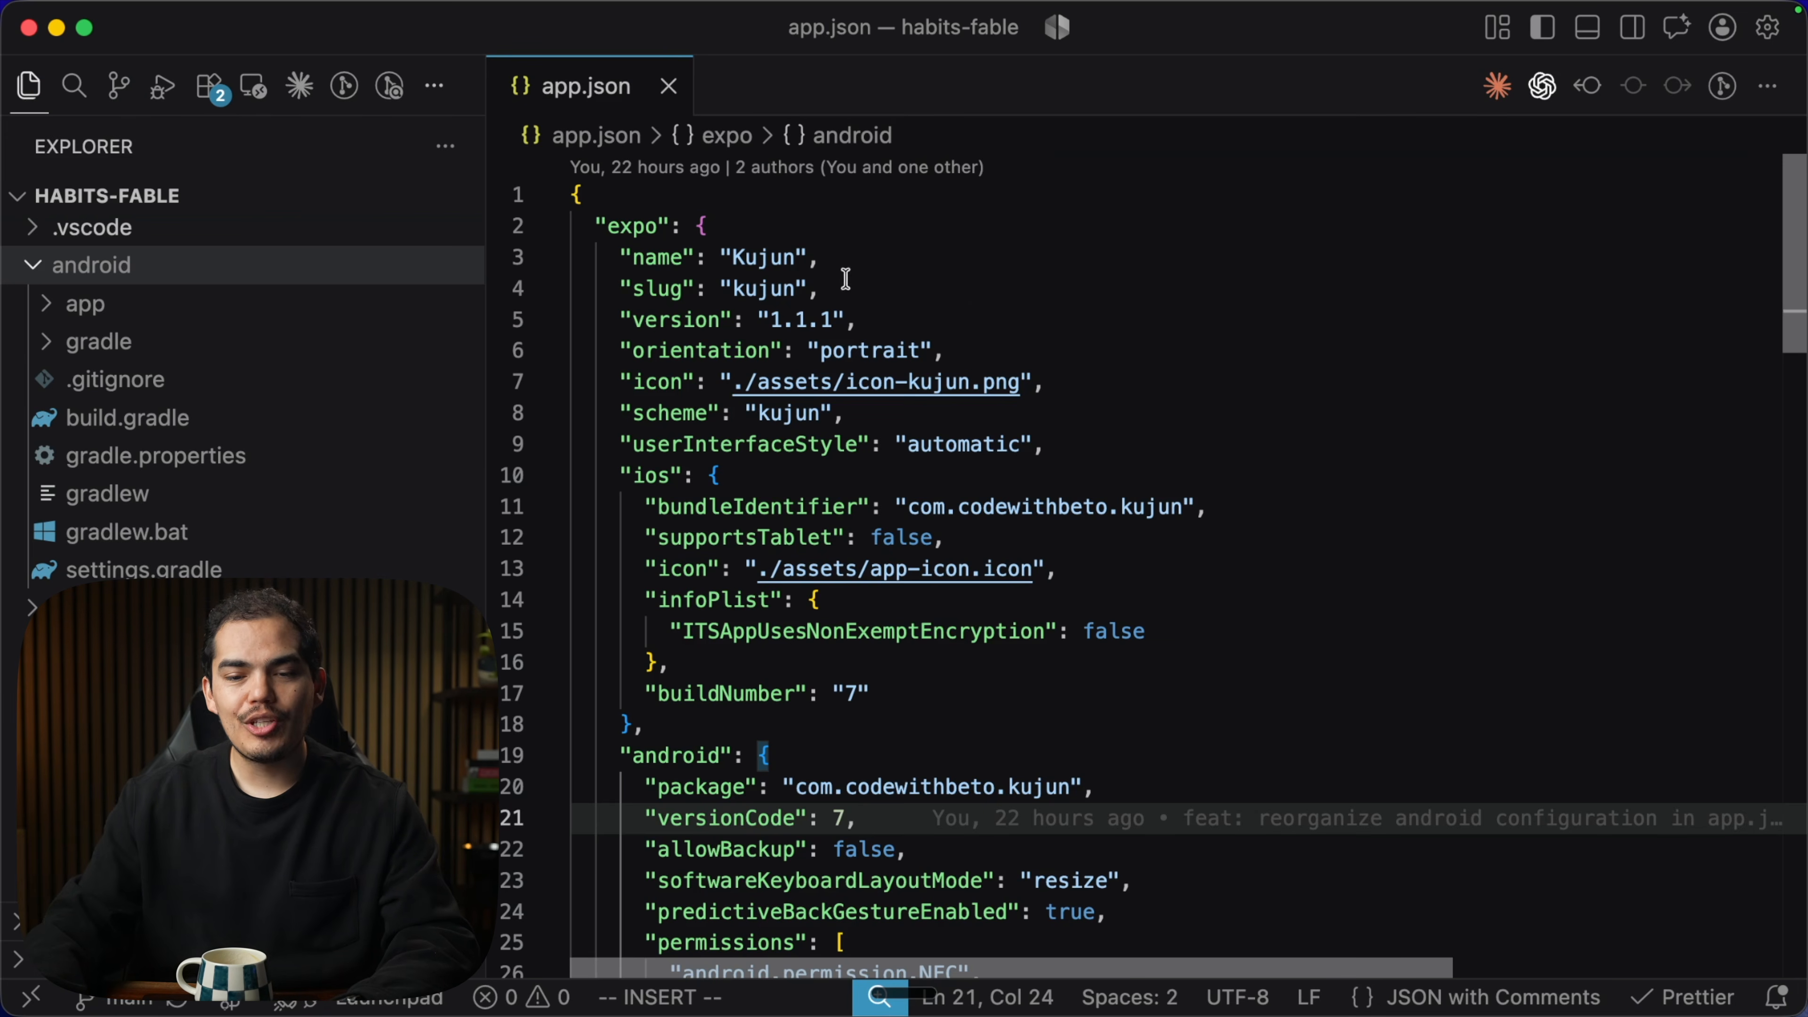
double_click(757, 255)
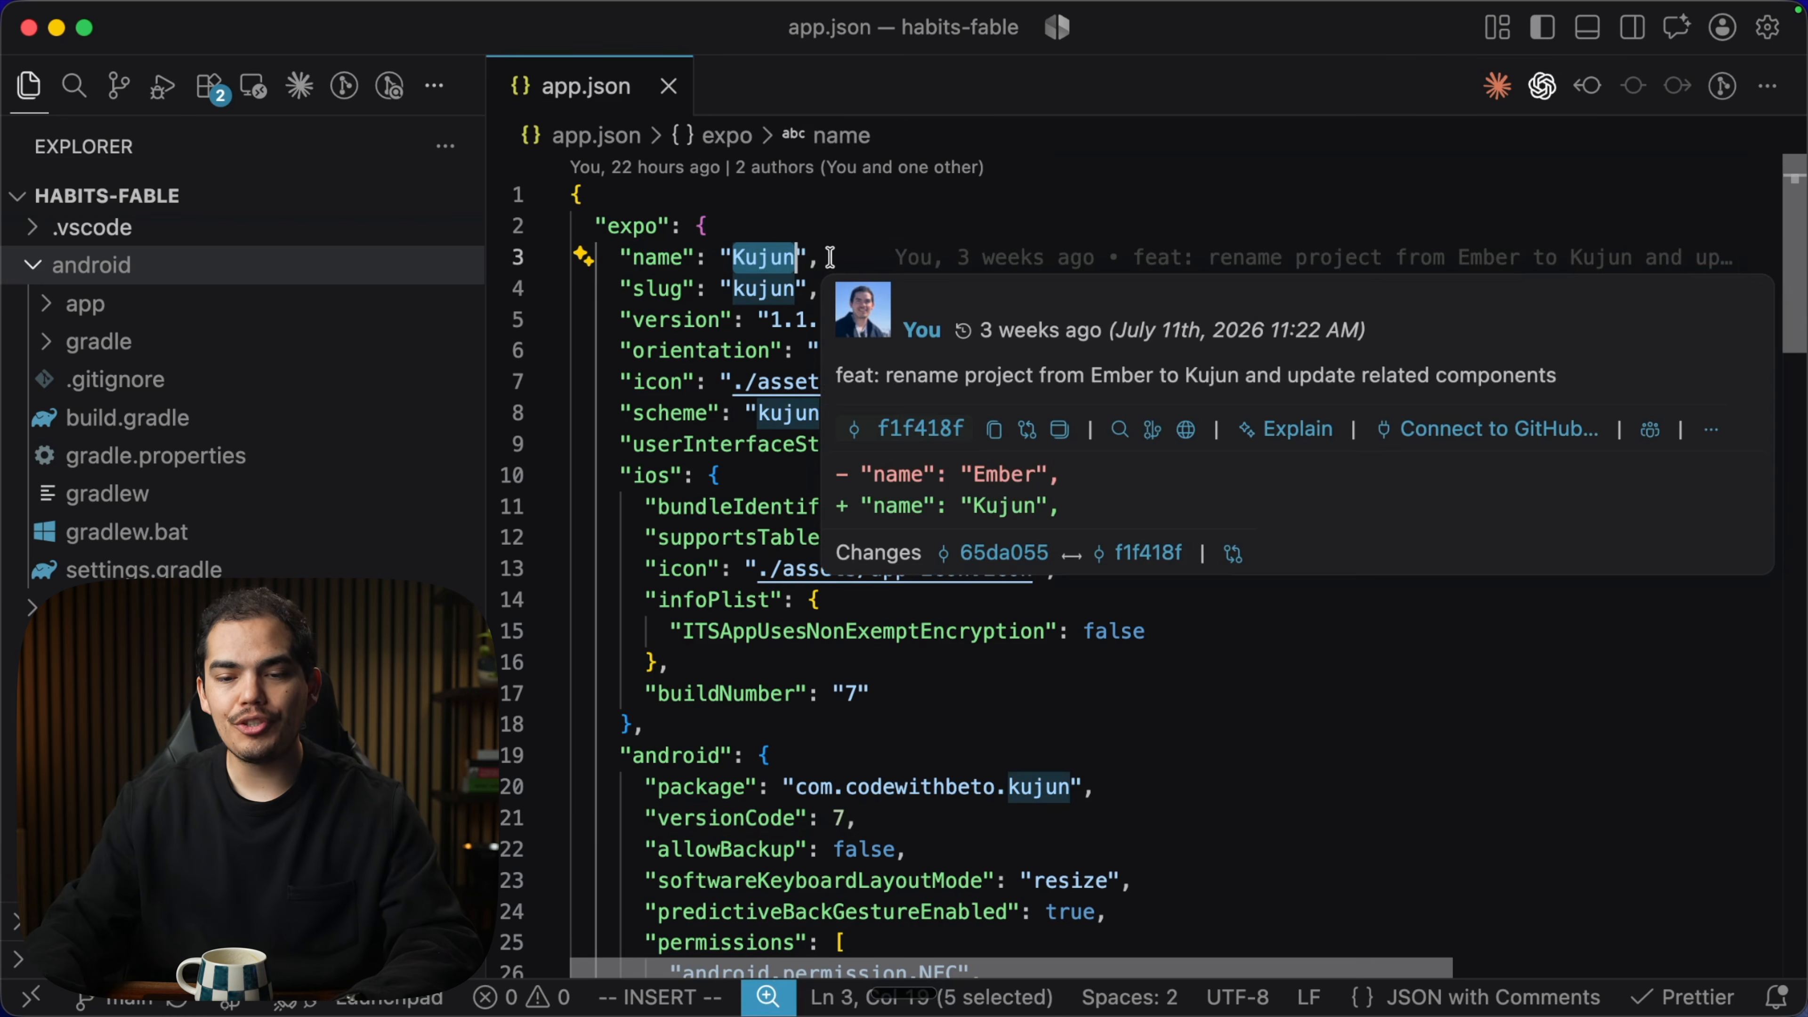
click(830, 256)
key(Escape)
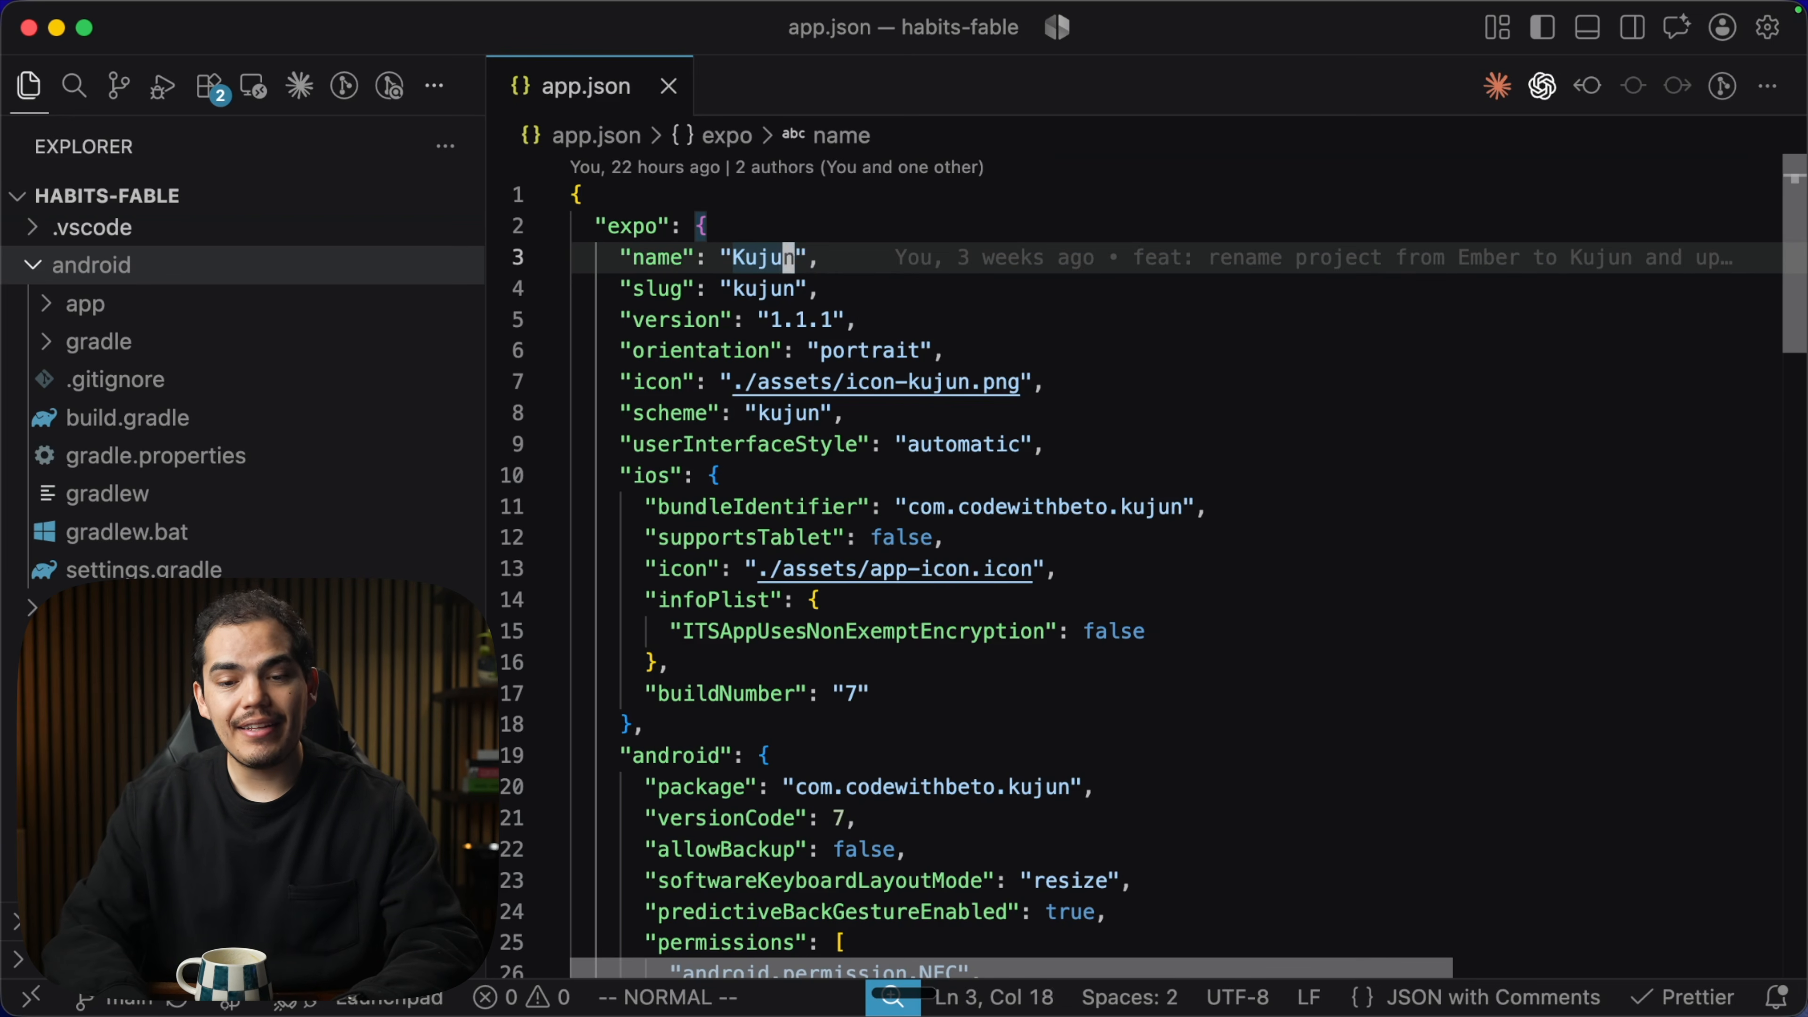
key(i)
key(BackSpace)
text(k)
key(super+z)
key(super+z)
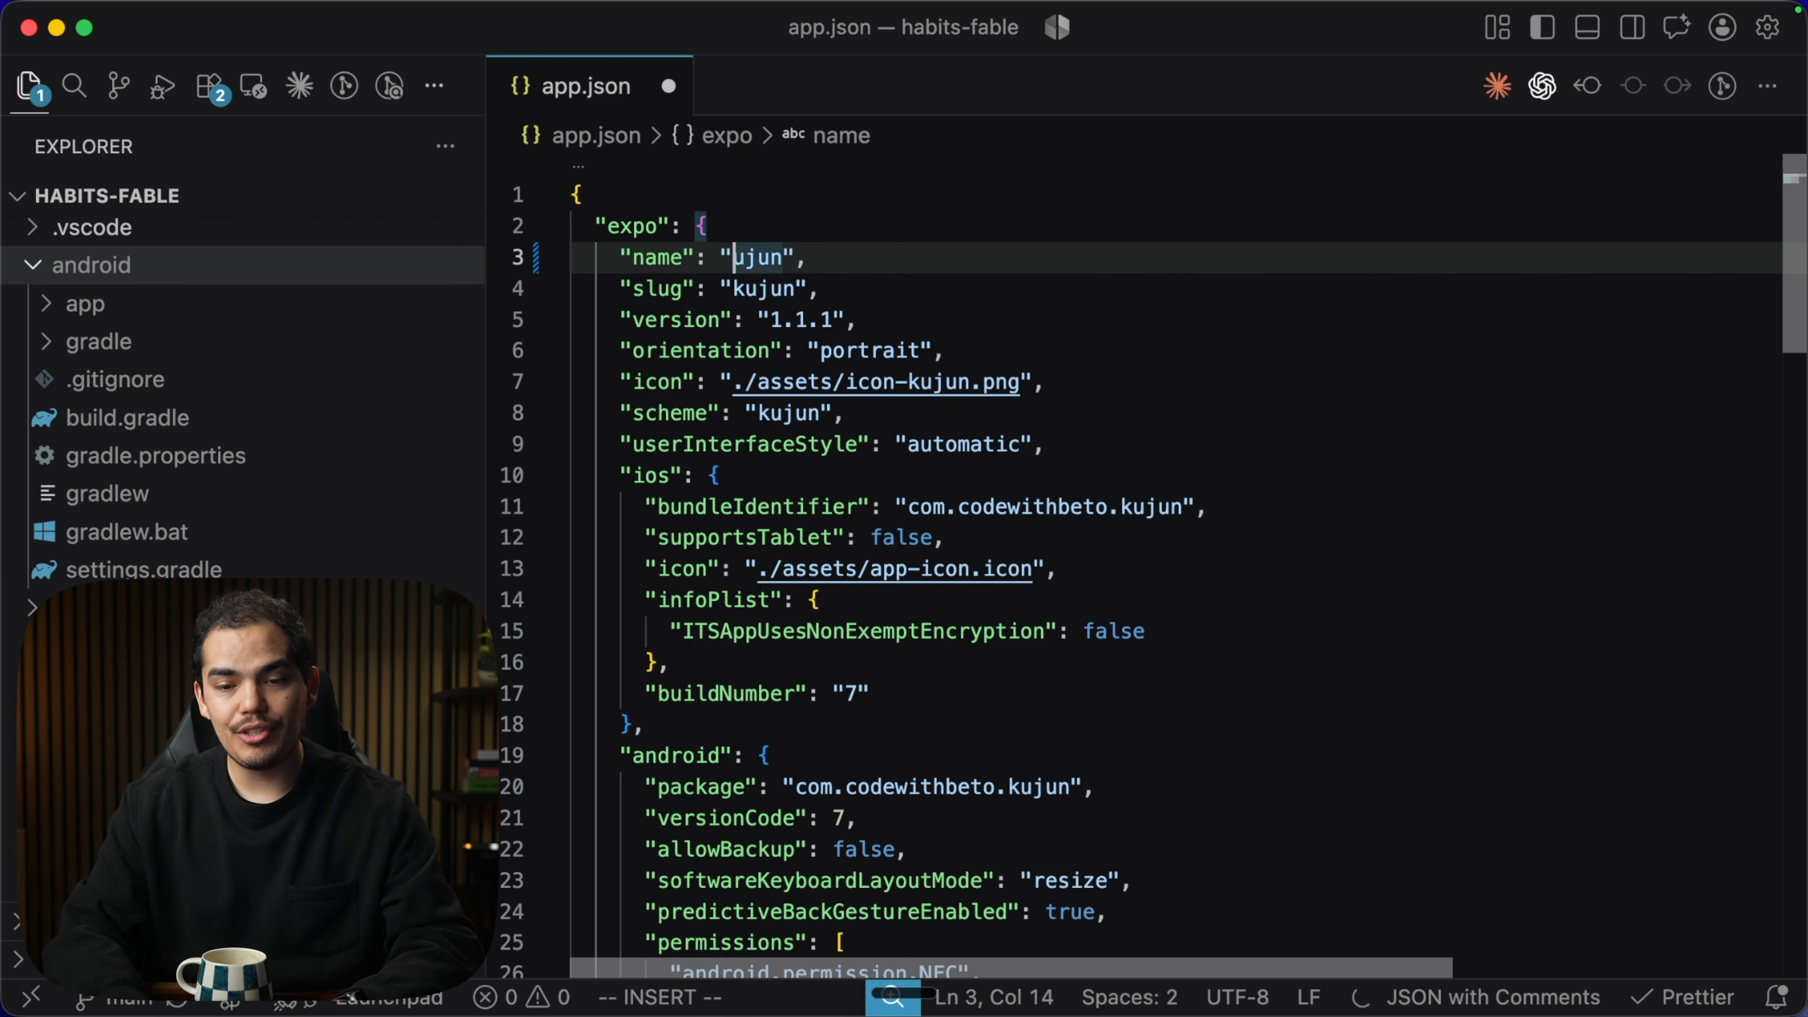
key(Escape)
key(l)
key(l)
key(l)
key(l)
key(l)
key(l)
key(l)
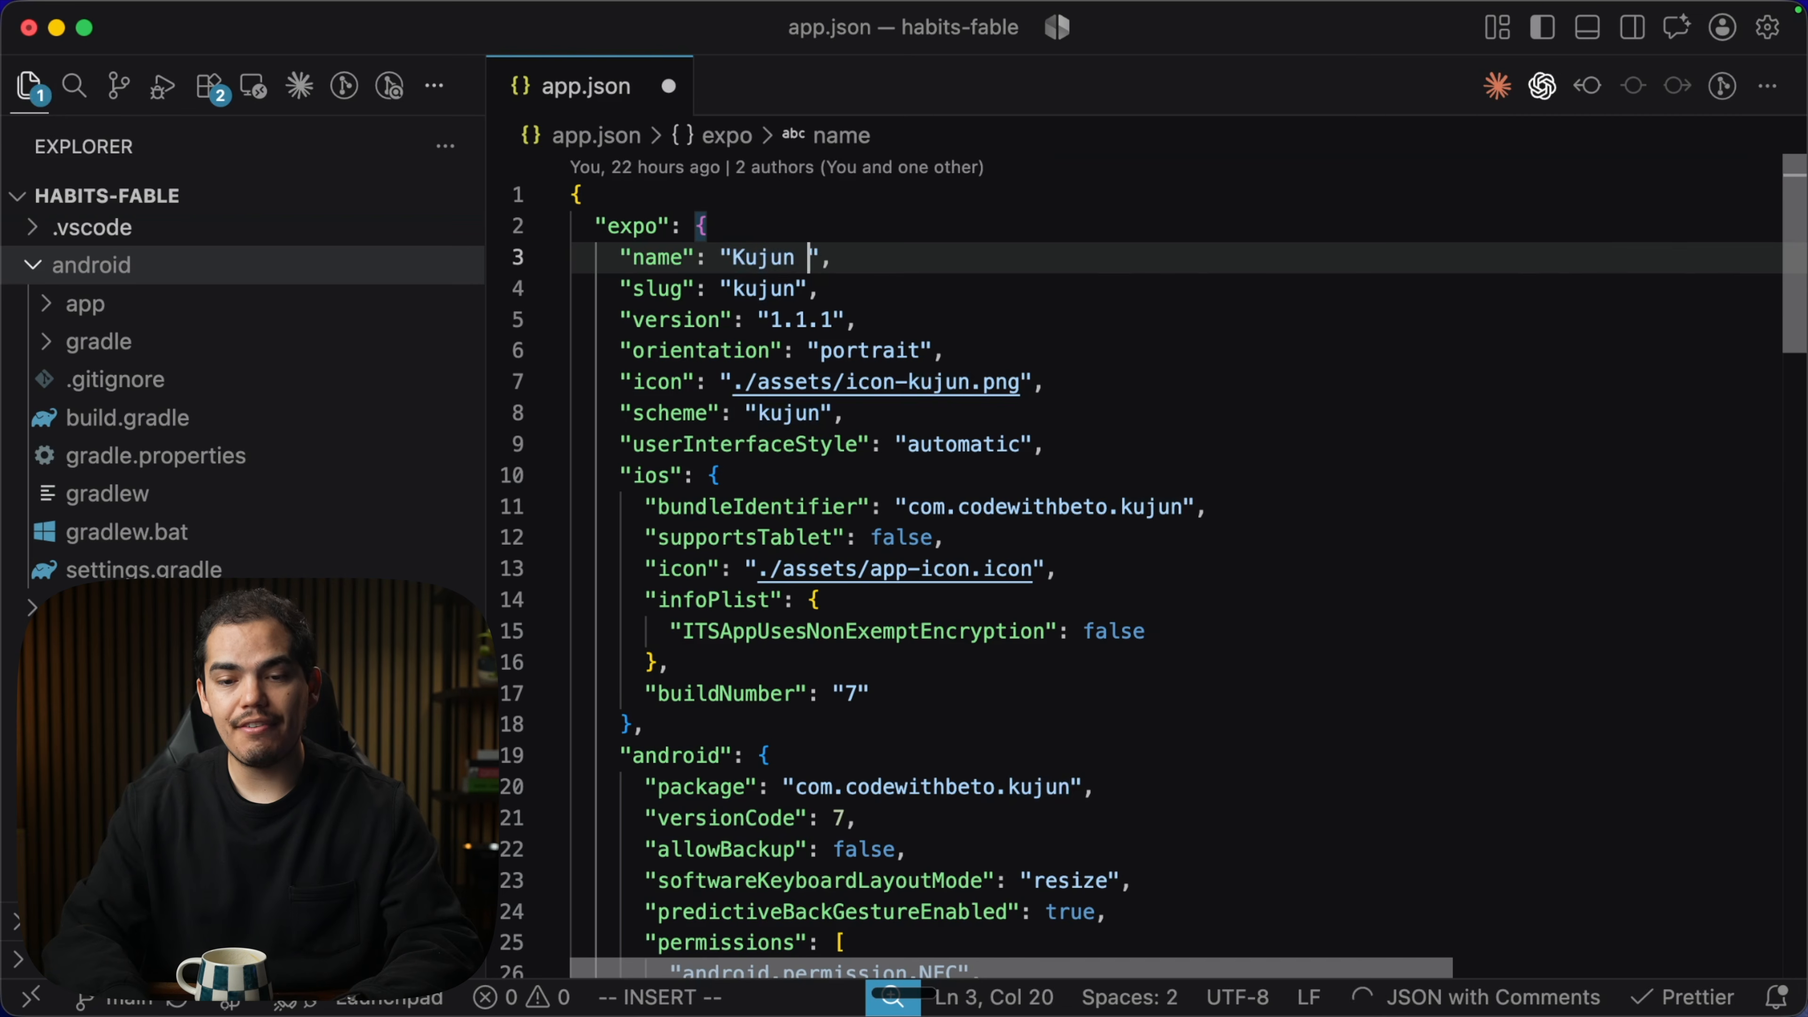
text(hel)
key(BackSpace)
key(BackSpace)
key(BackSpace)
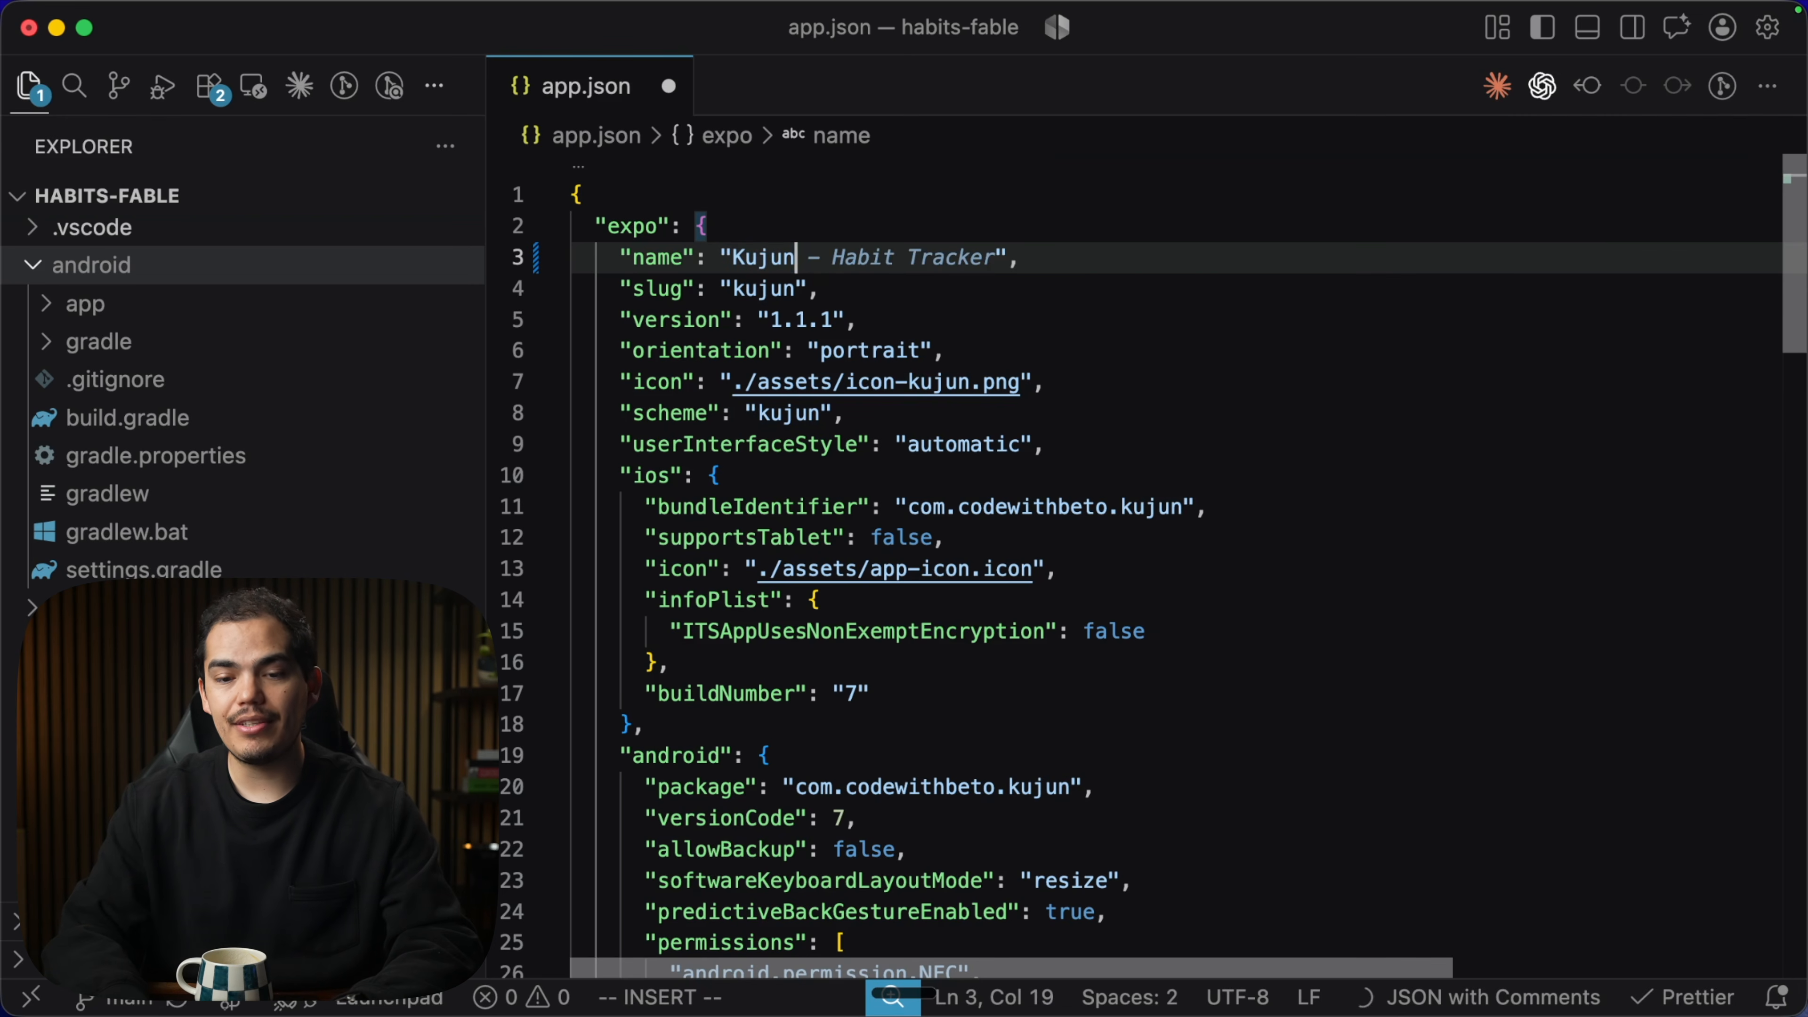
click(858, 297)
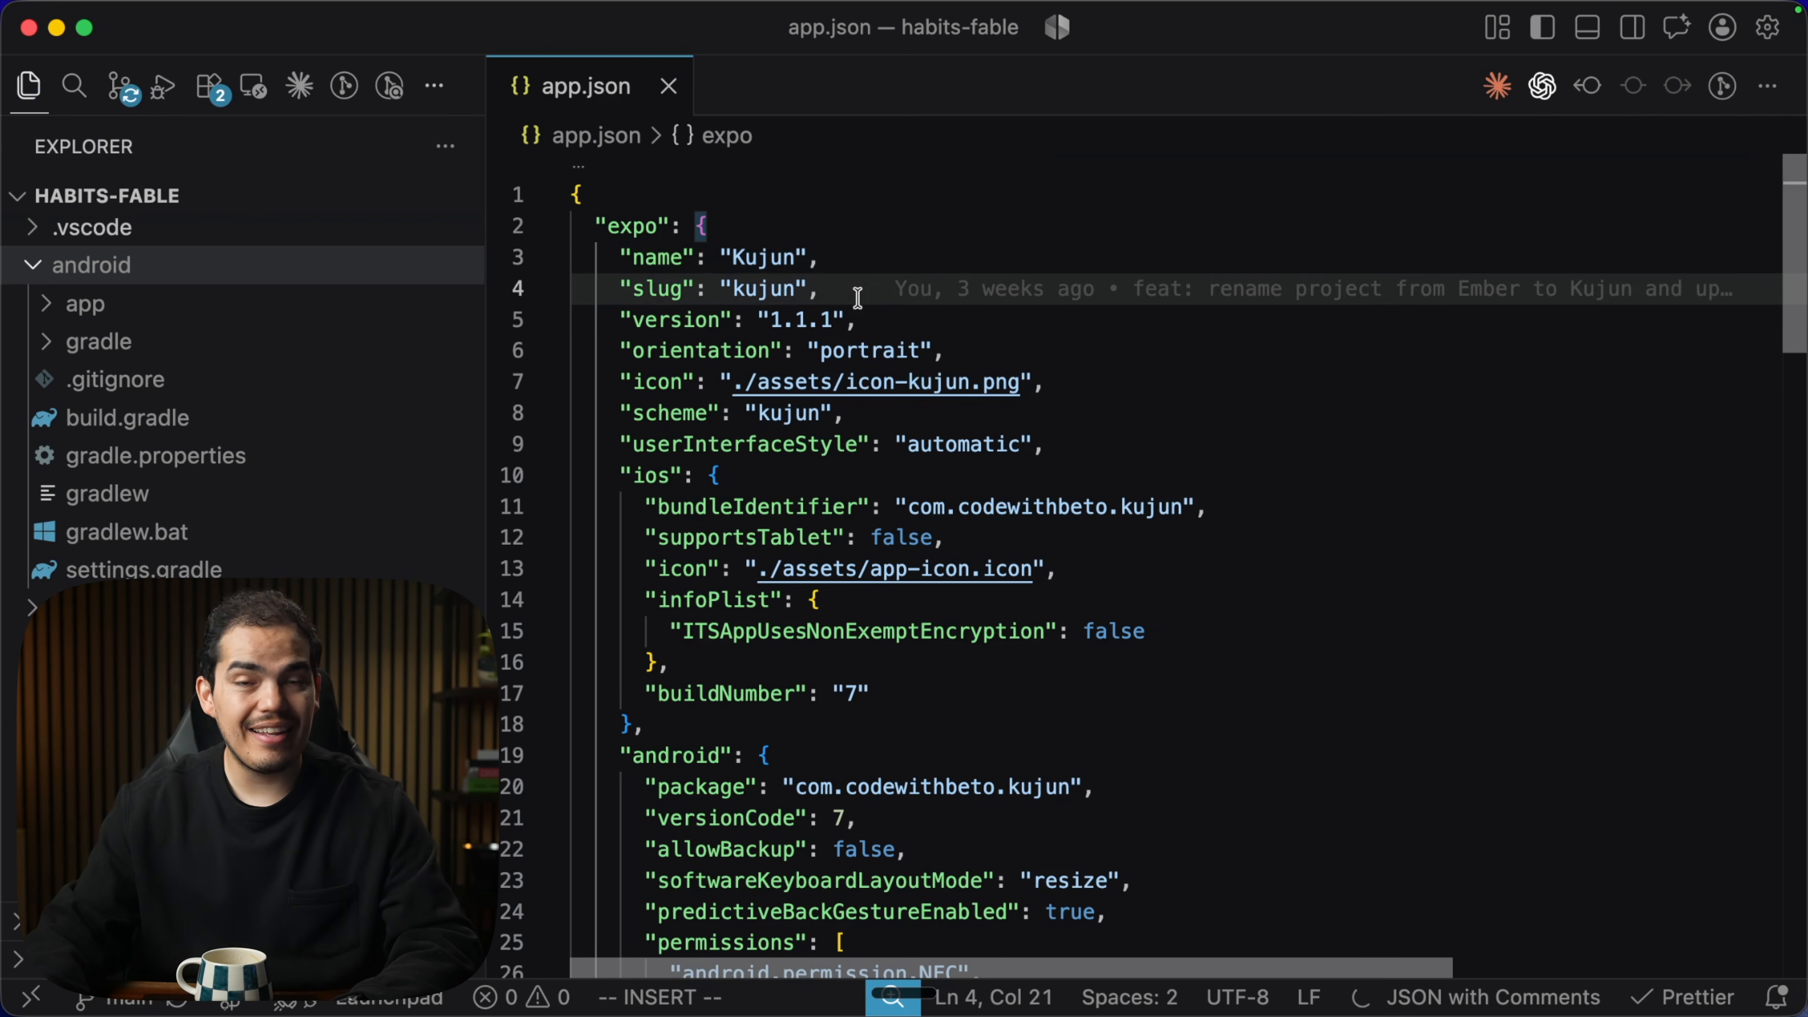
key(Escape)
scroll(926, 499, down, 4)
click(1091, 385)
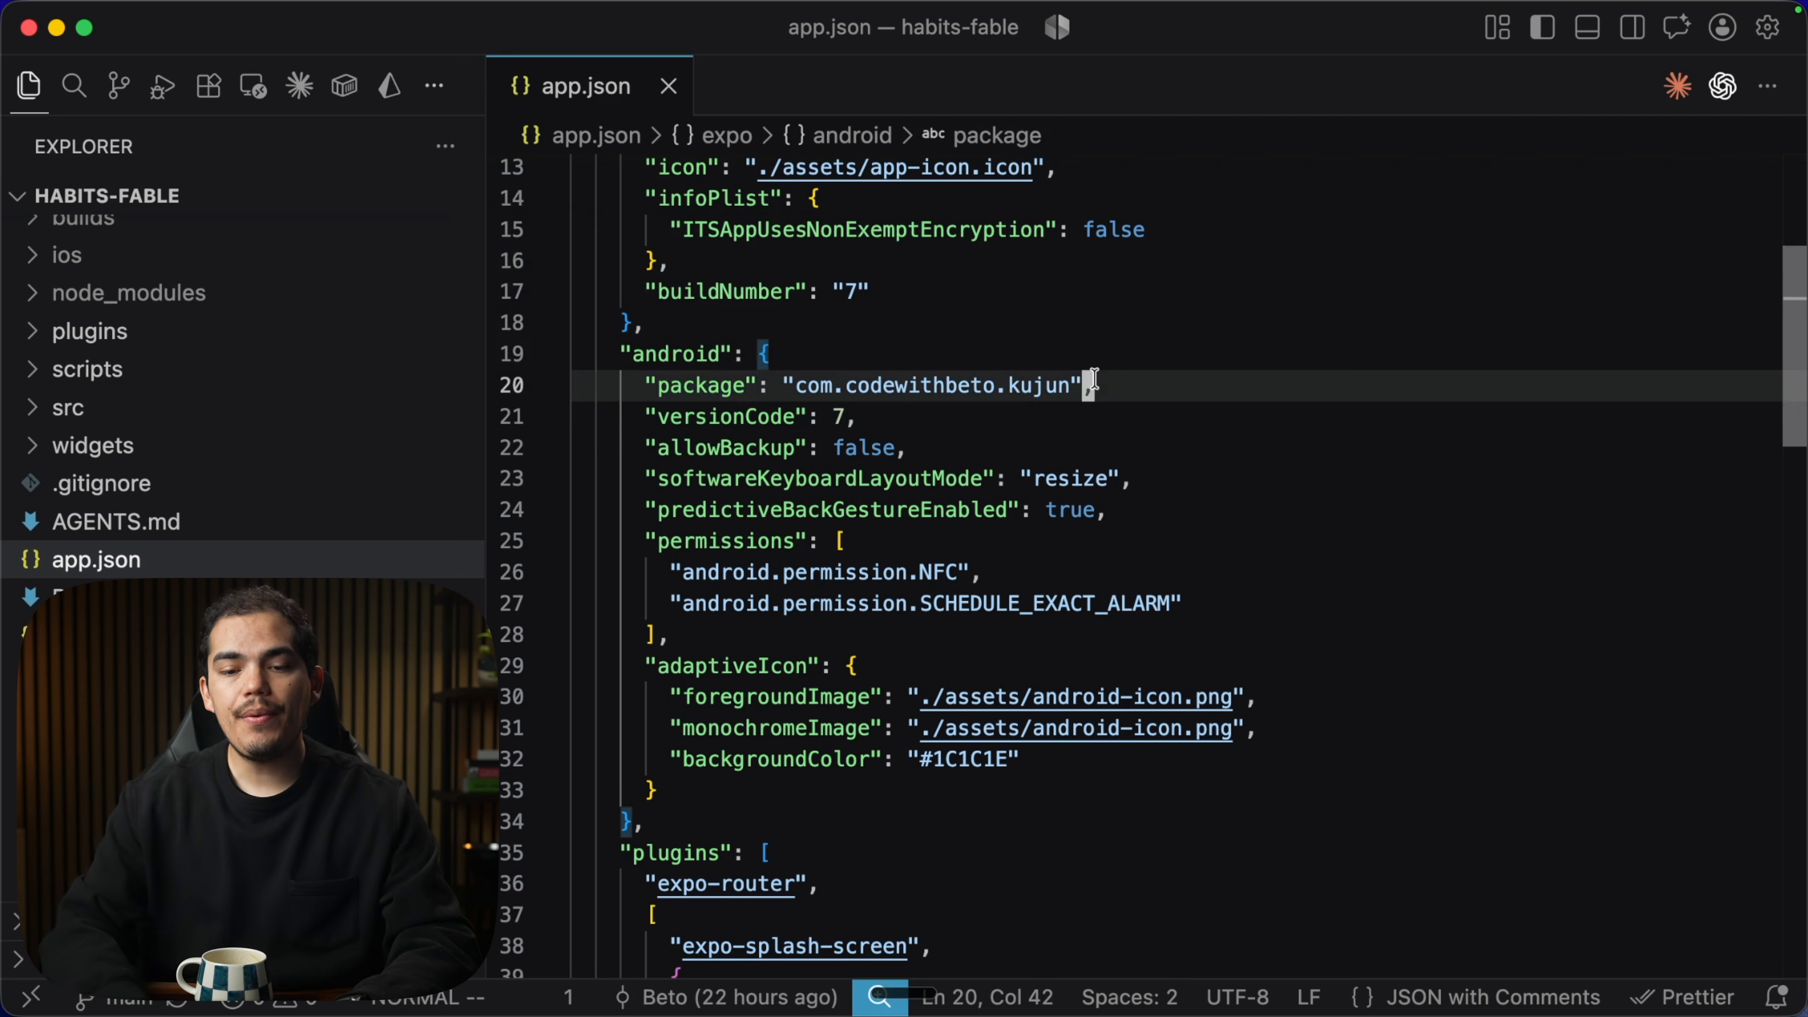
key(shift+v)
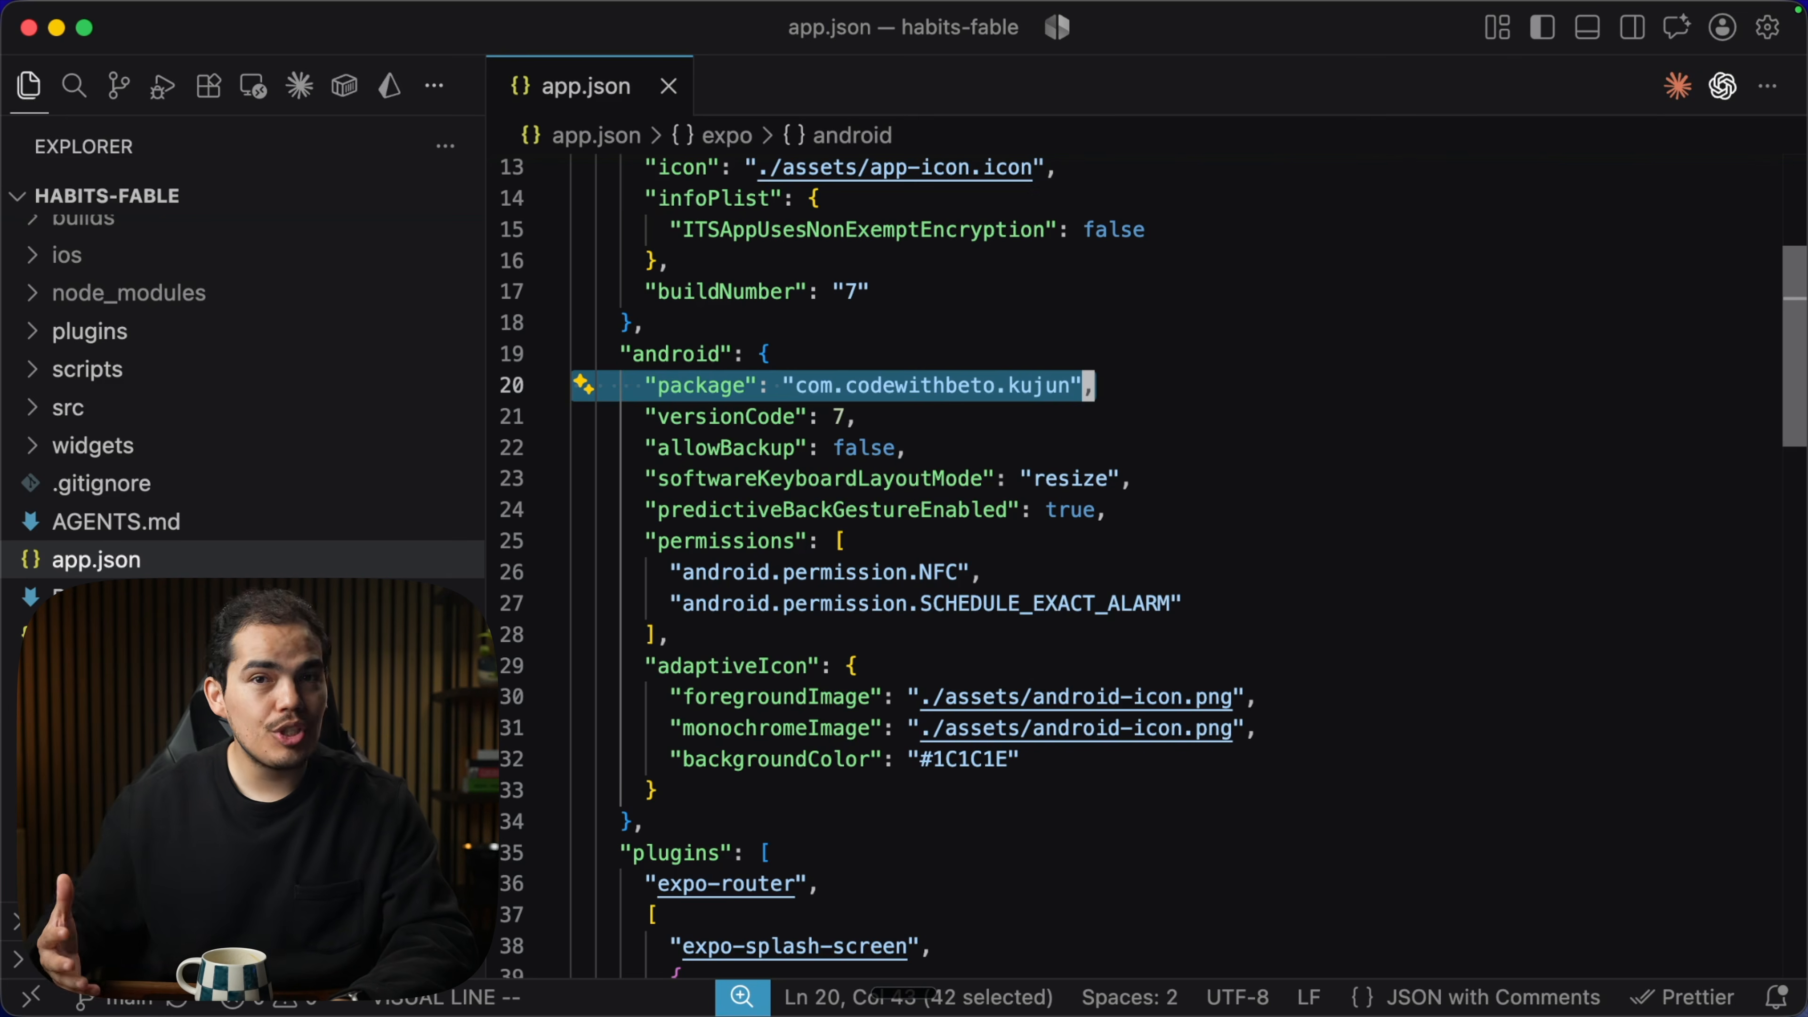
key(Escape)
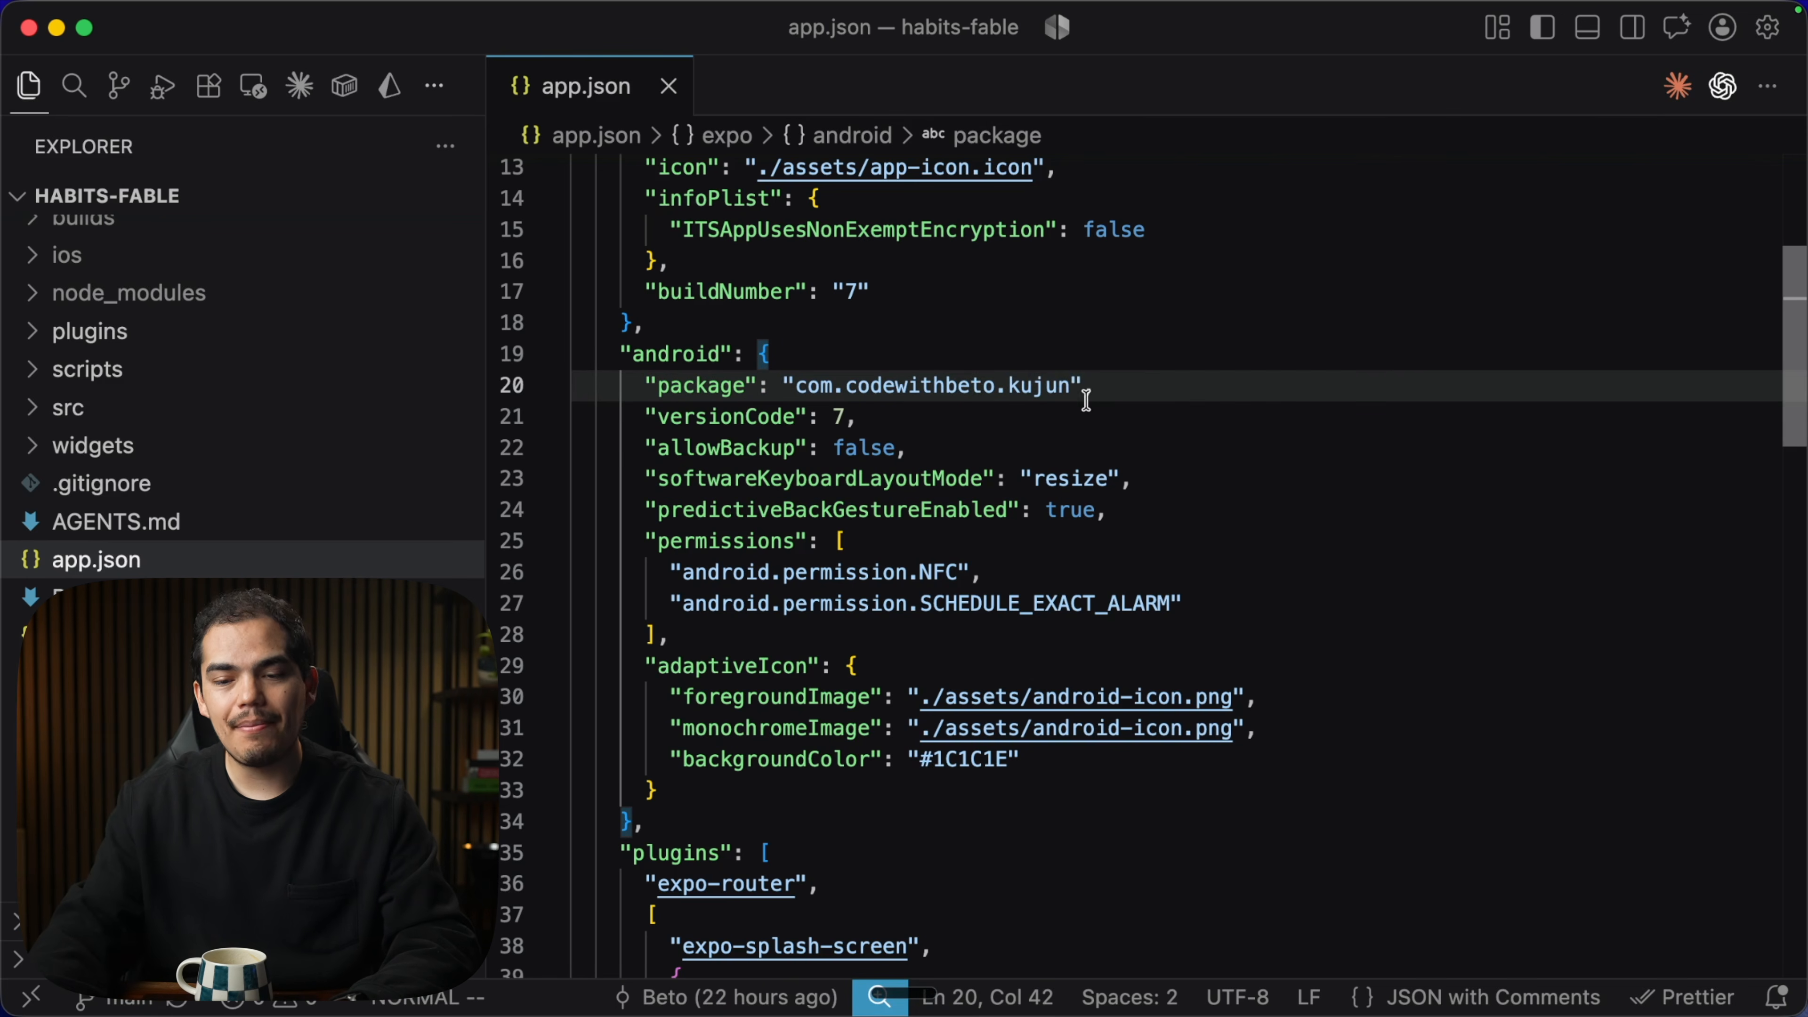
double_click(1010, 385)
click(1010, 420)
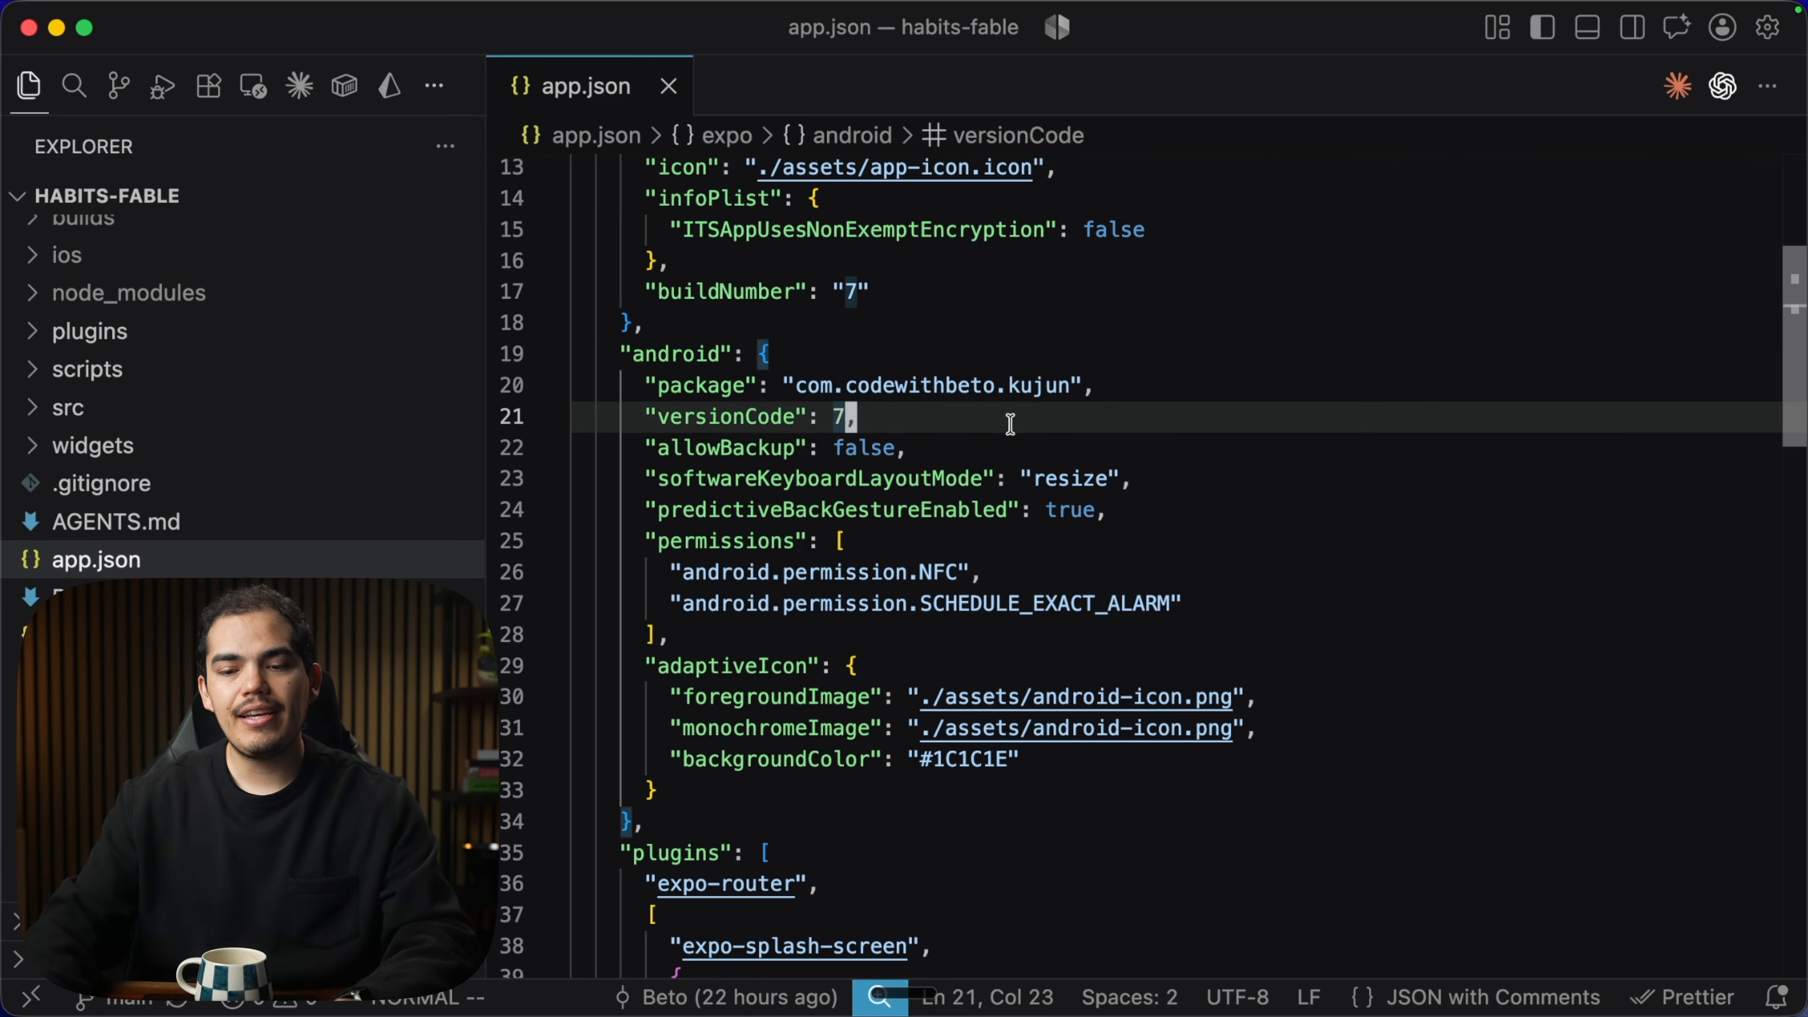
drag(1103, 391, 641, 386)
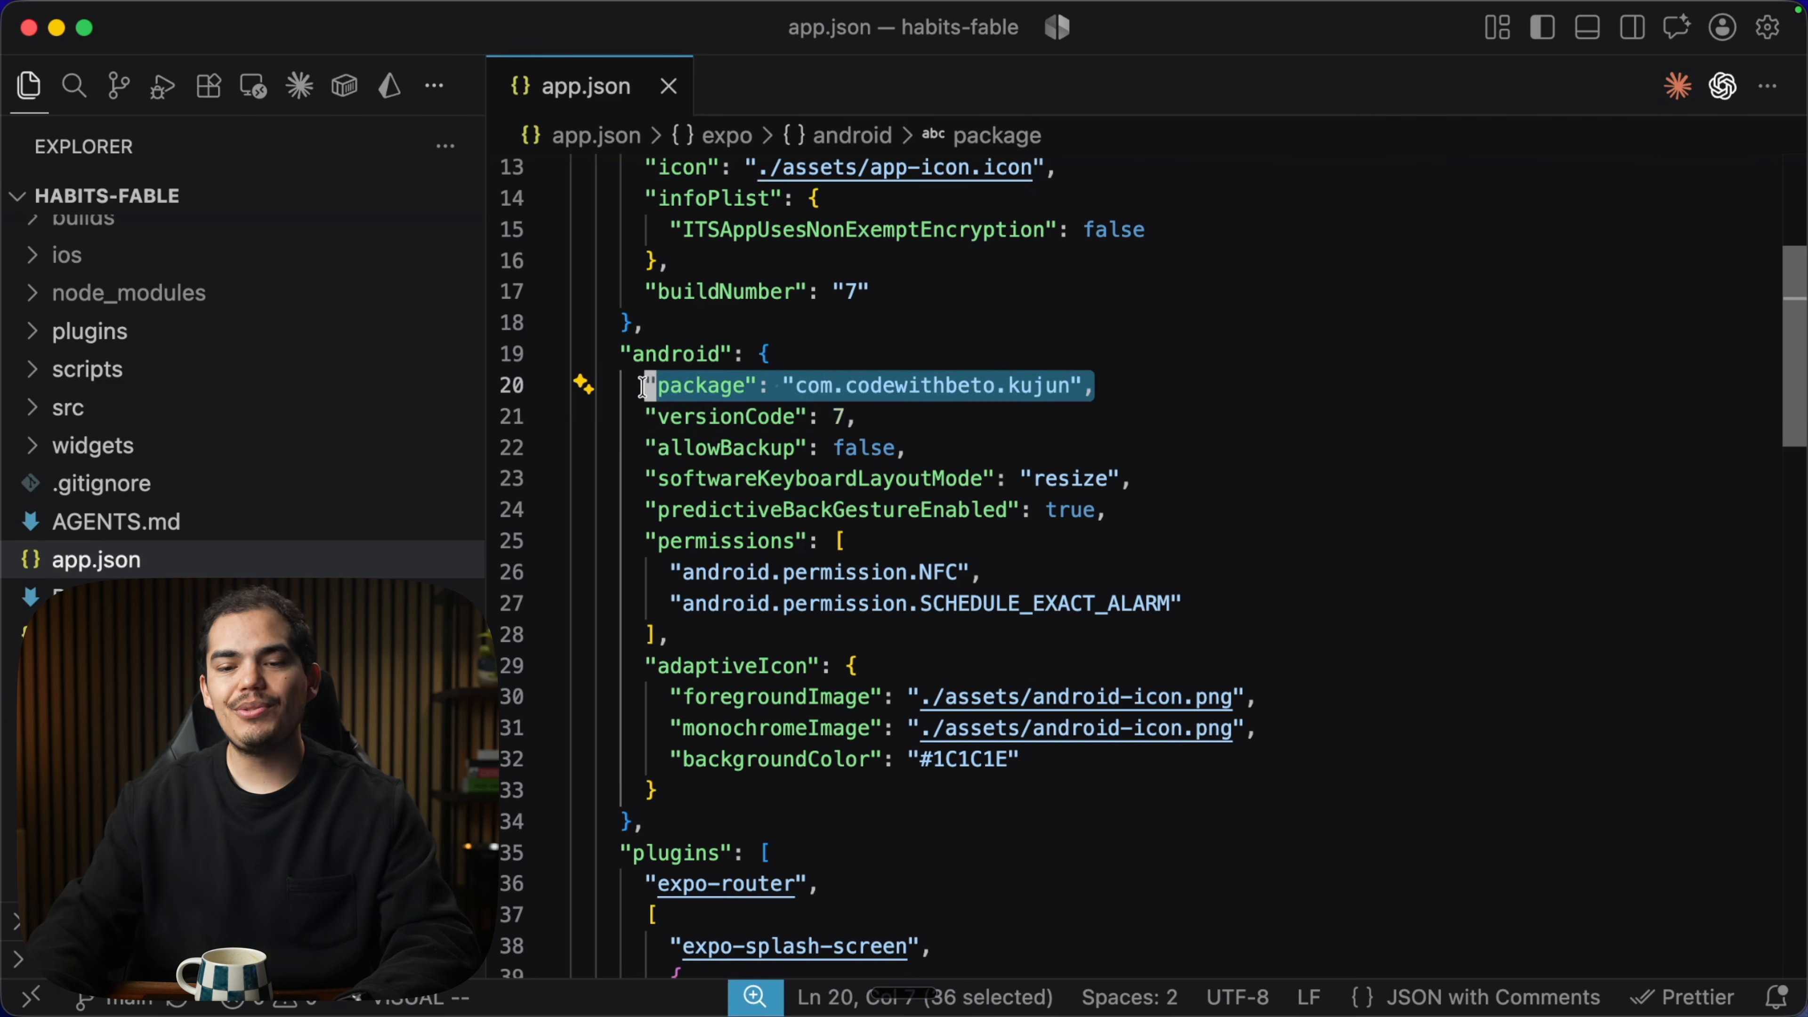
click(1132, 413)
drag(1100, 386, 826, 377)
click(824, 377)
double_click(921, 385)
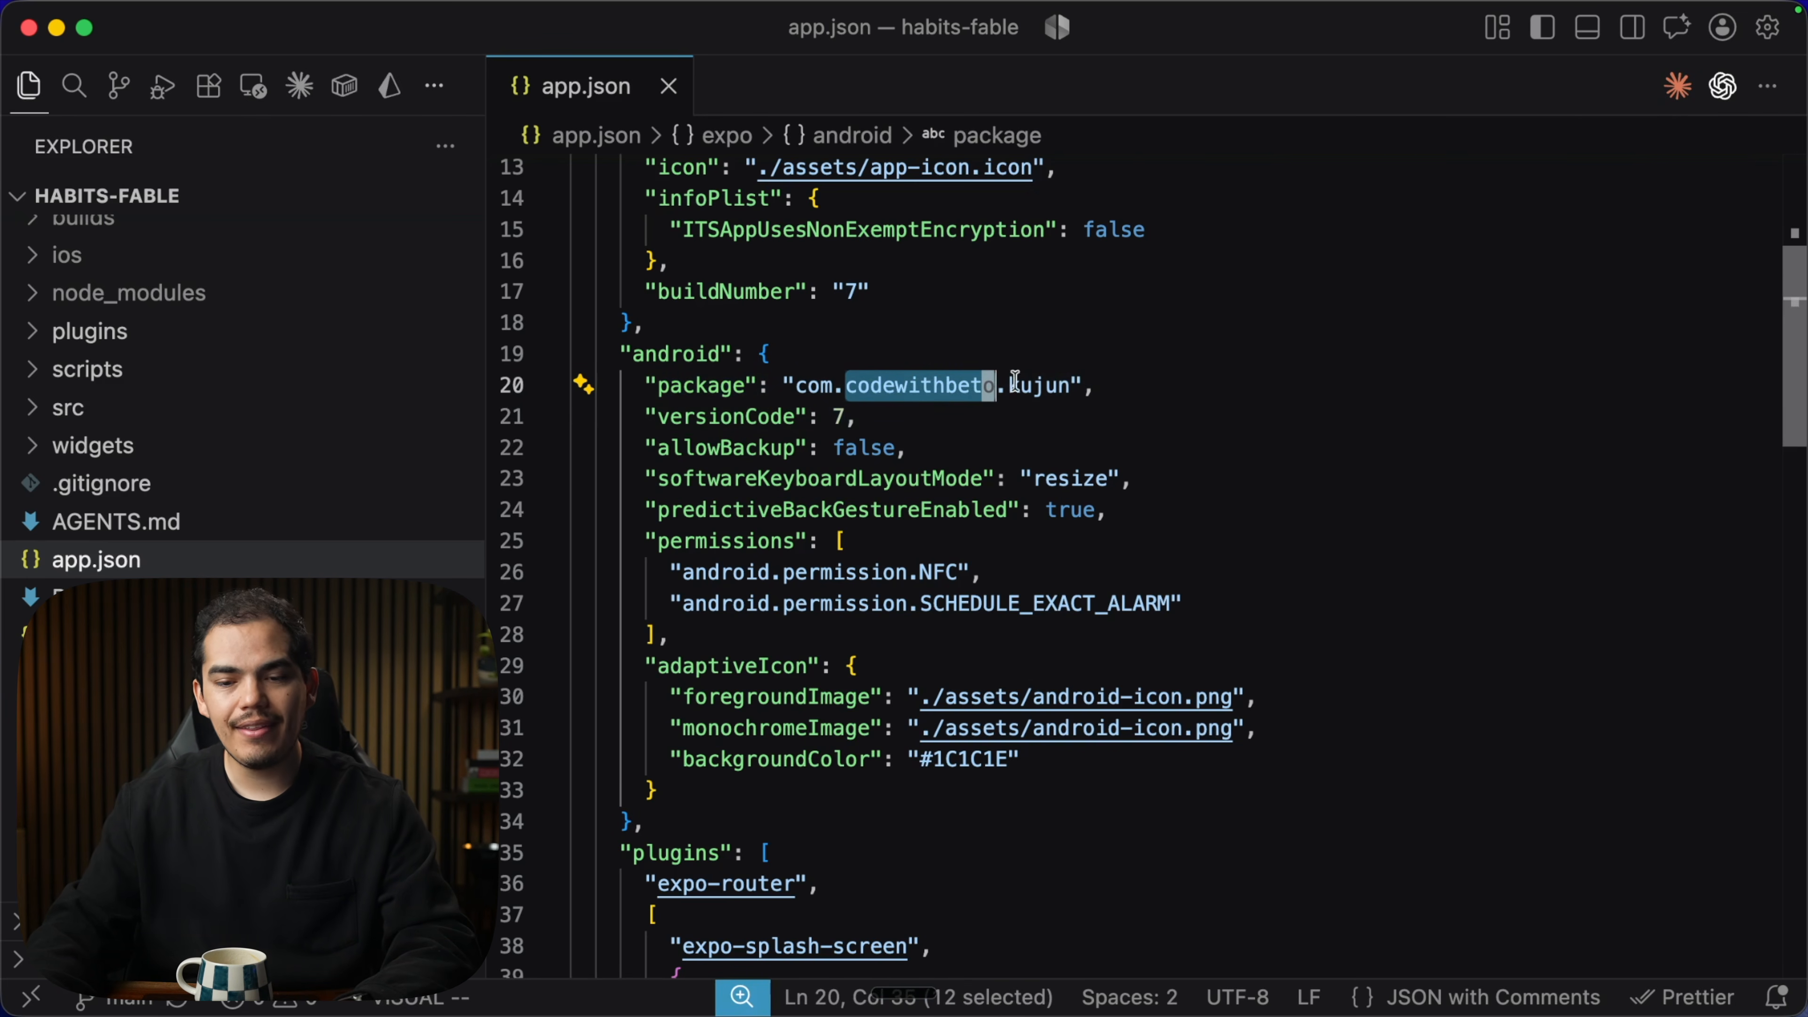
click(1033, 386)
double_click(1036, 385)
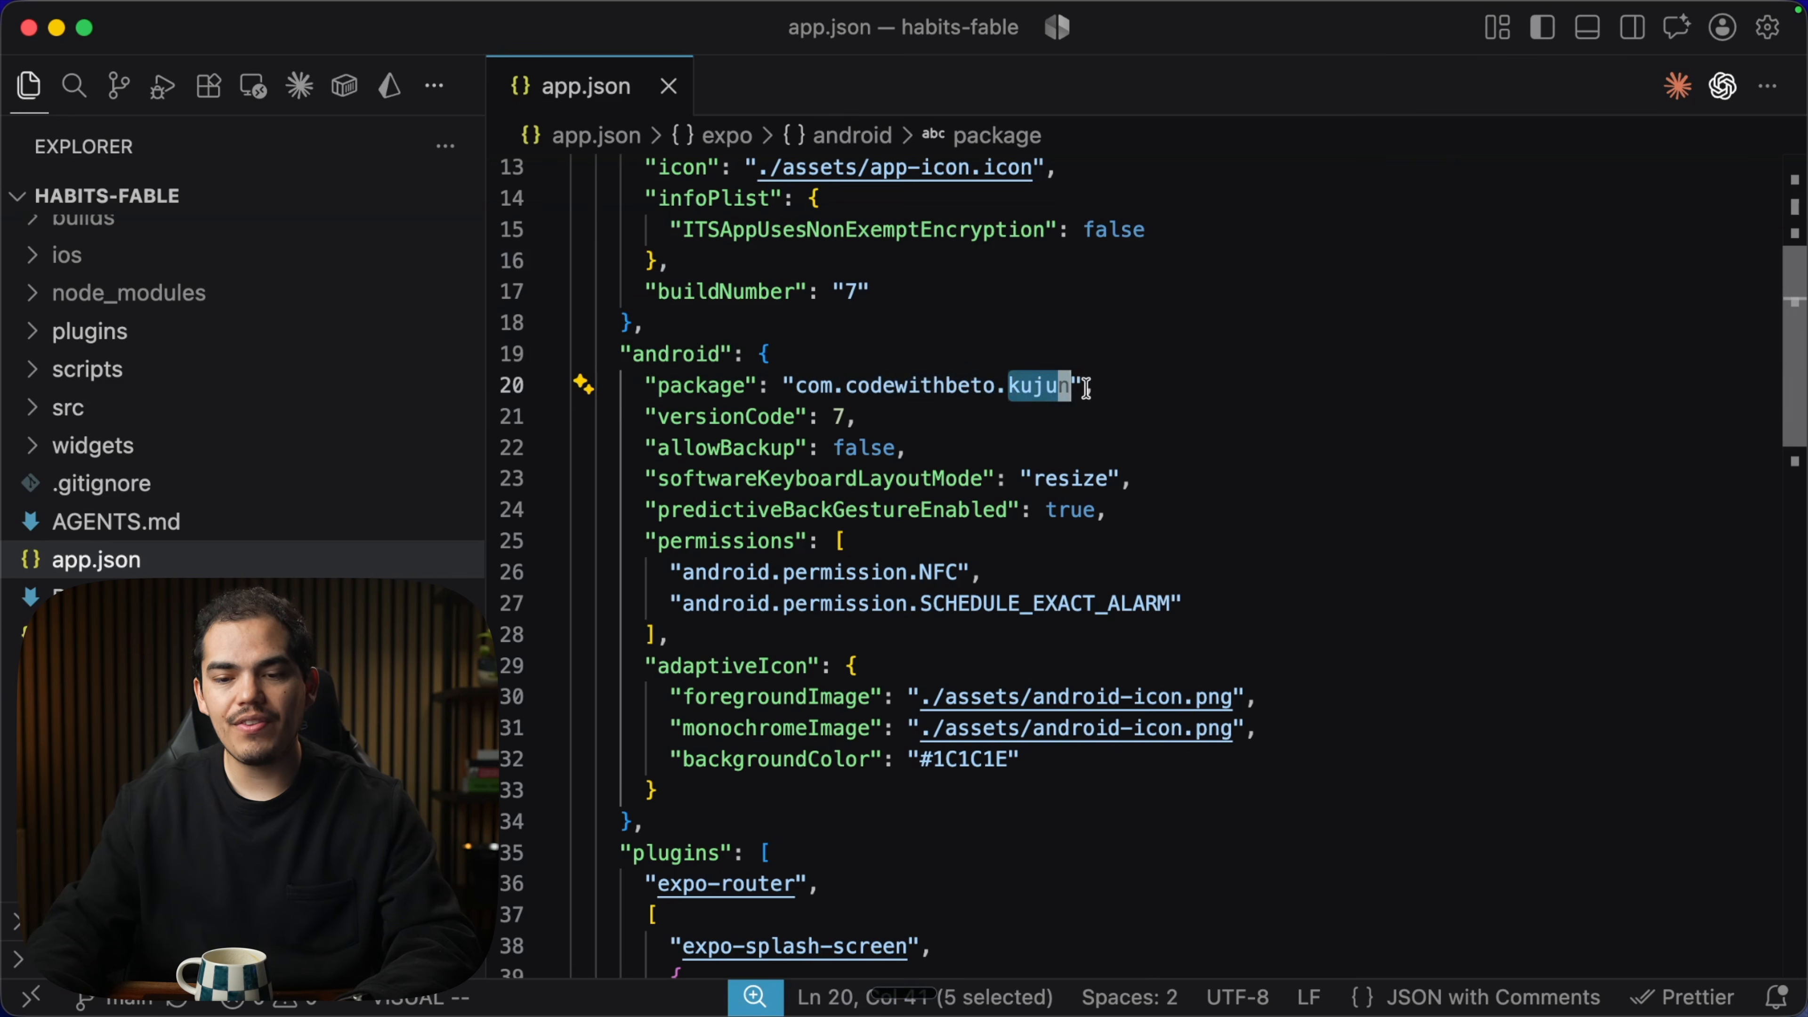
click(947, 410)
scroll(925, 413, up, 5)
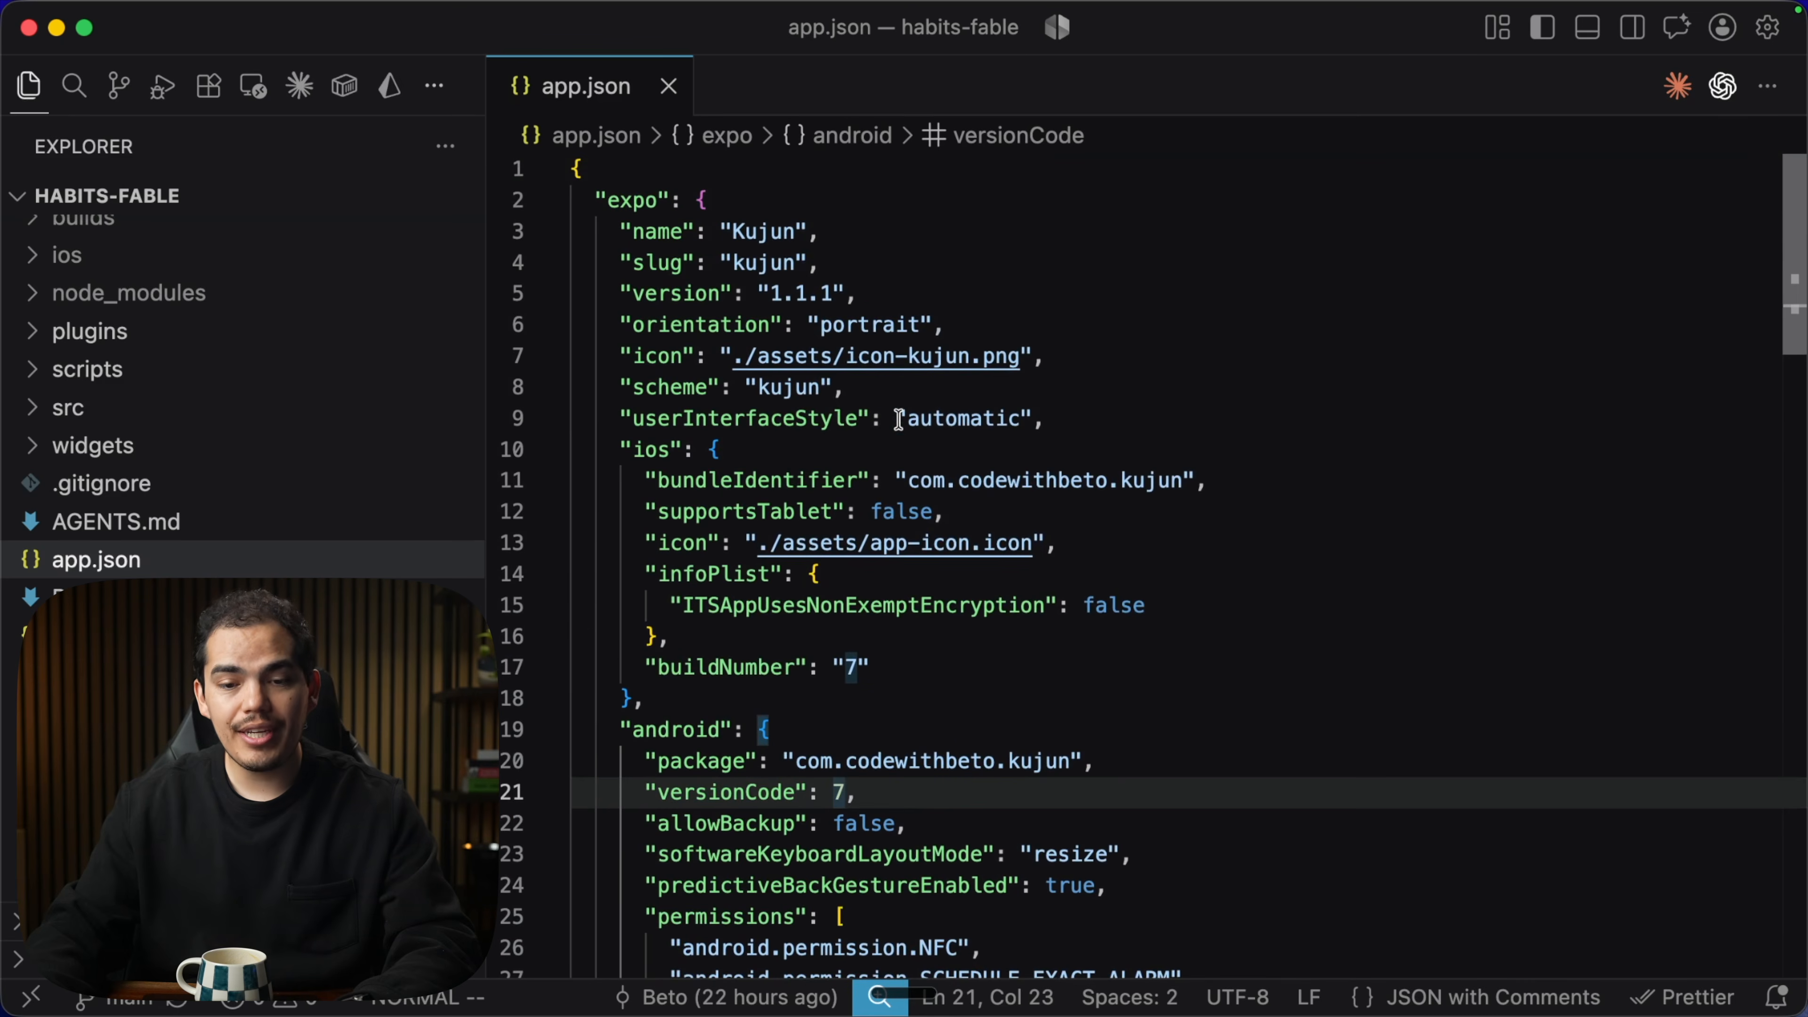
click(658, 386)
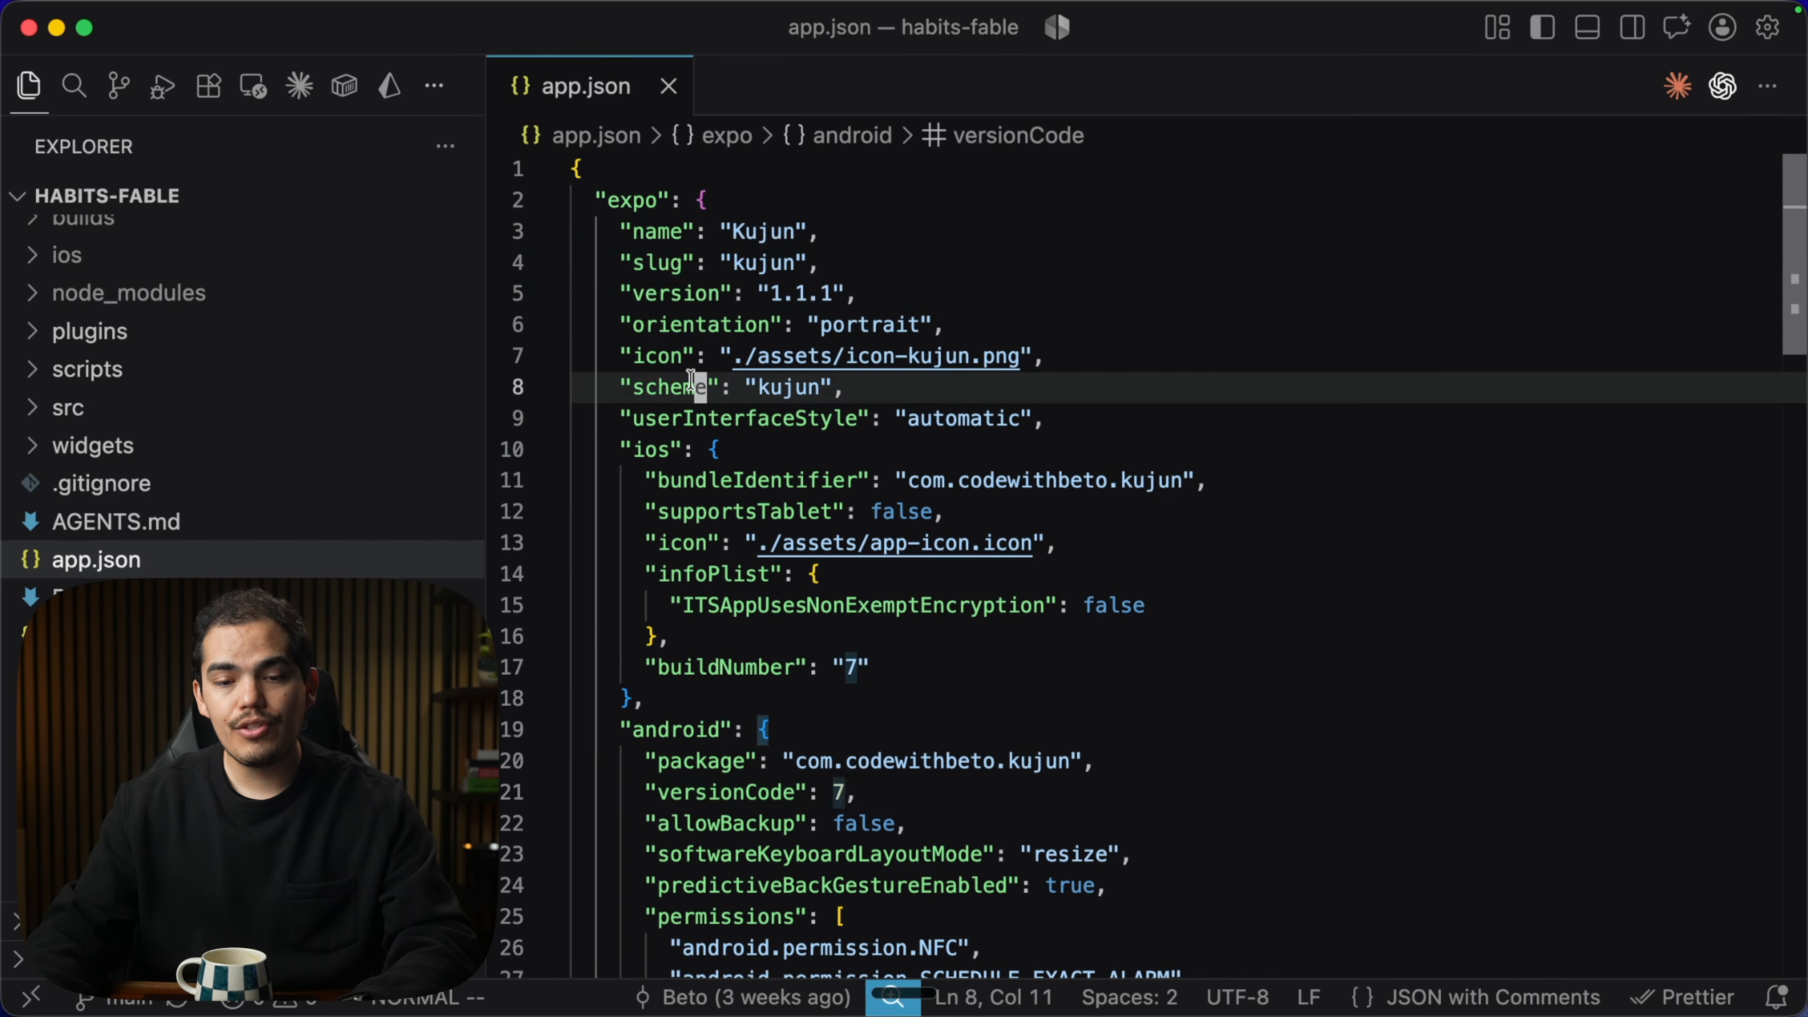
double_click(680, 293)
drag(889, 298, 620, 294)
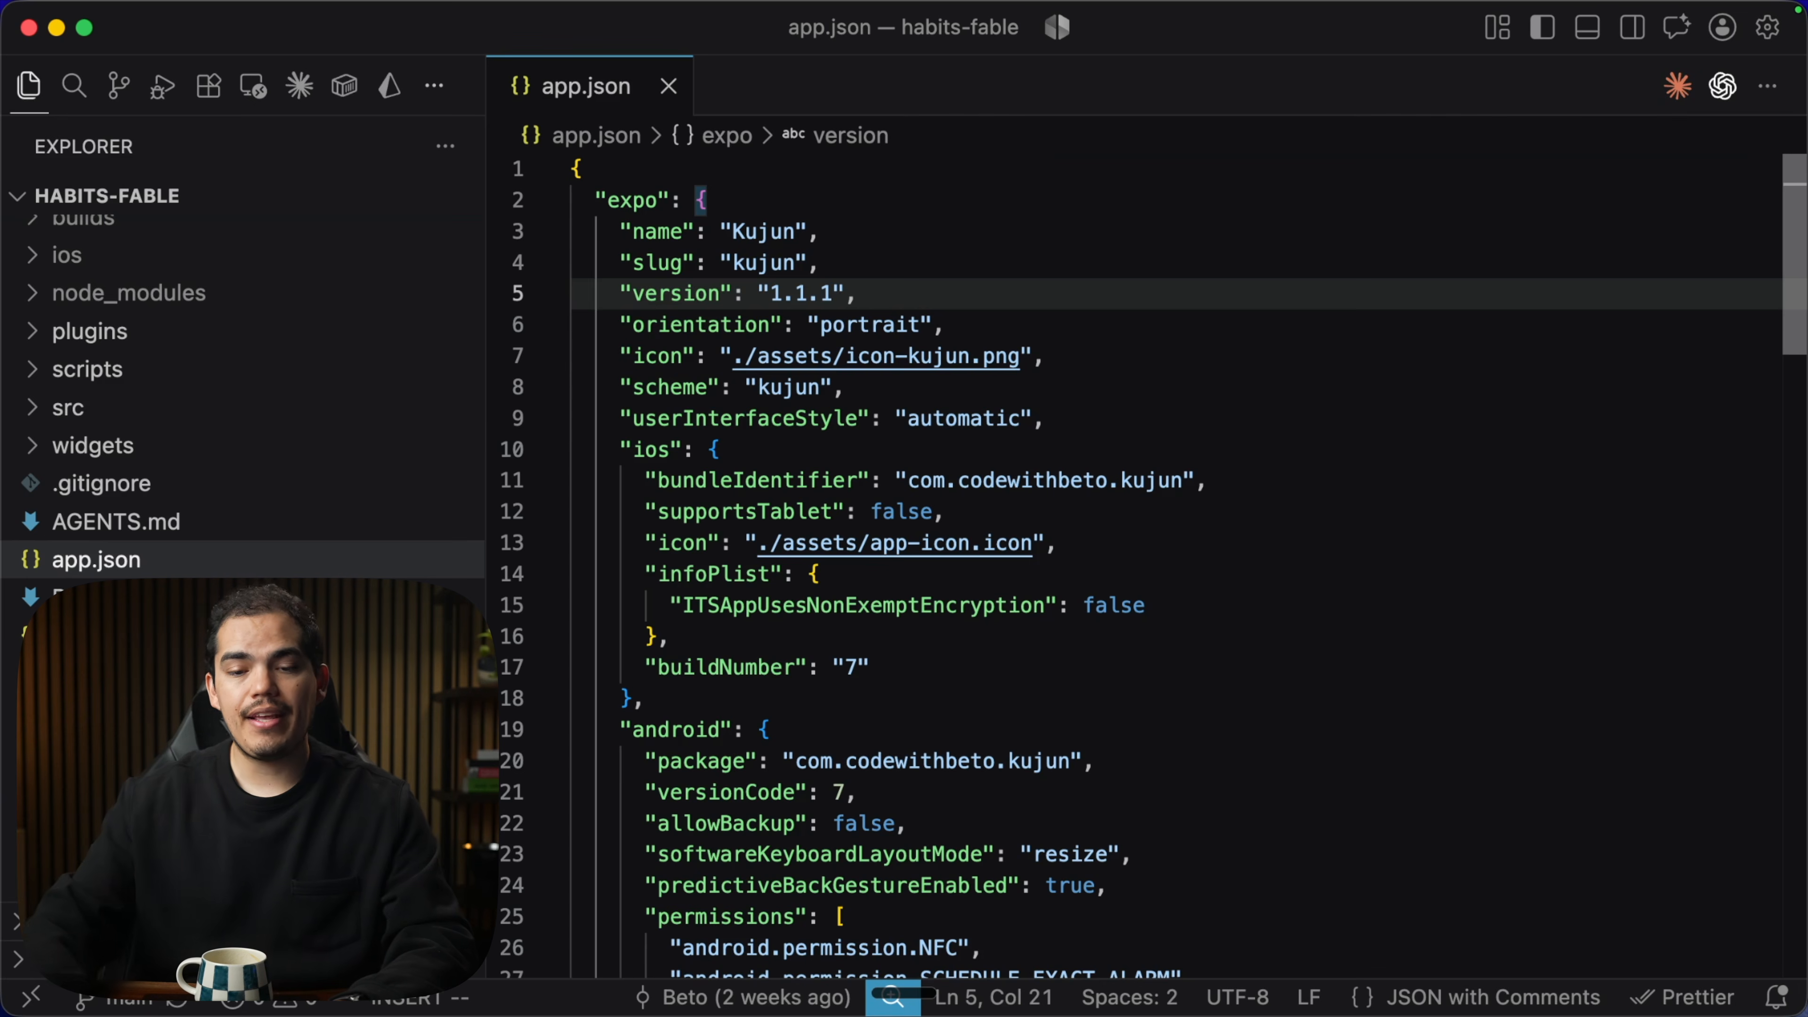
Change the android versionCode in app.json from 7 to 8 and save the file.
drag(859, 295, 619, 293)
click(877, 294)
scroll(895, 432, down, 5)
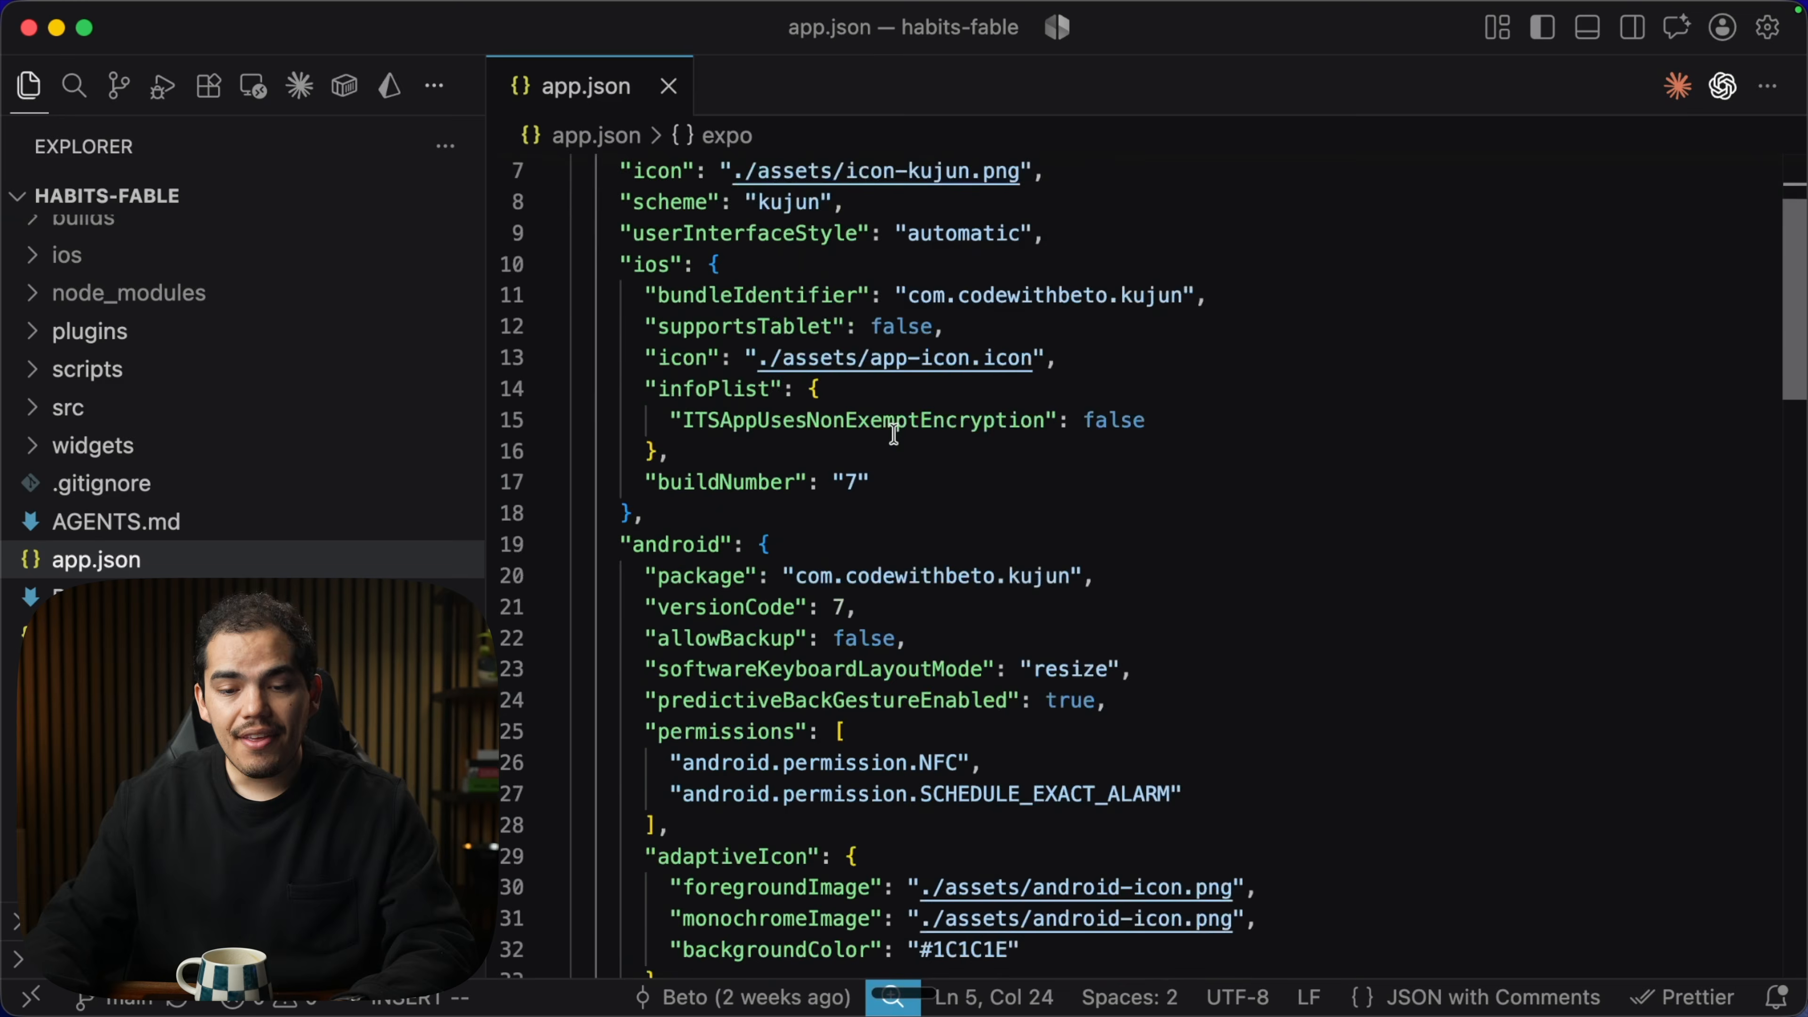
double_click(743, 421)
click(904, 423)
click(845, 423)
key(BackSpace)
text(8)
key(BackSpace)
text(7)
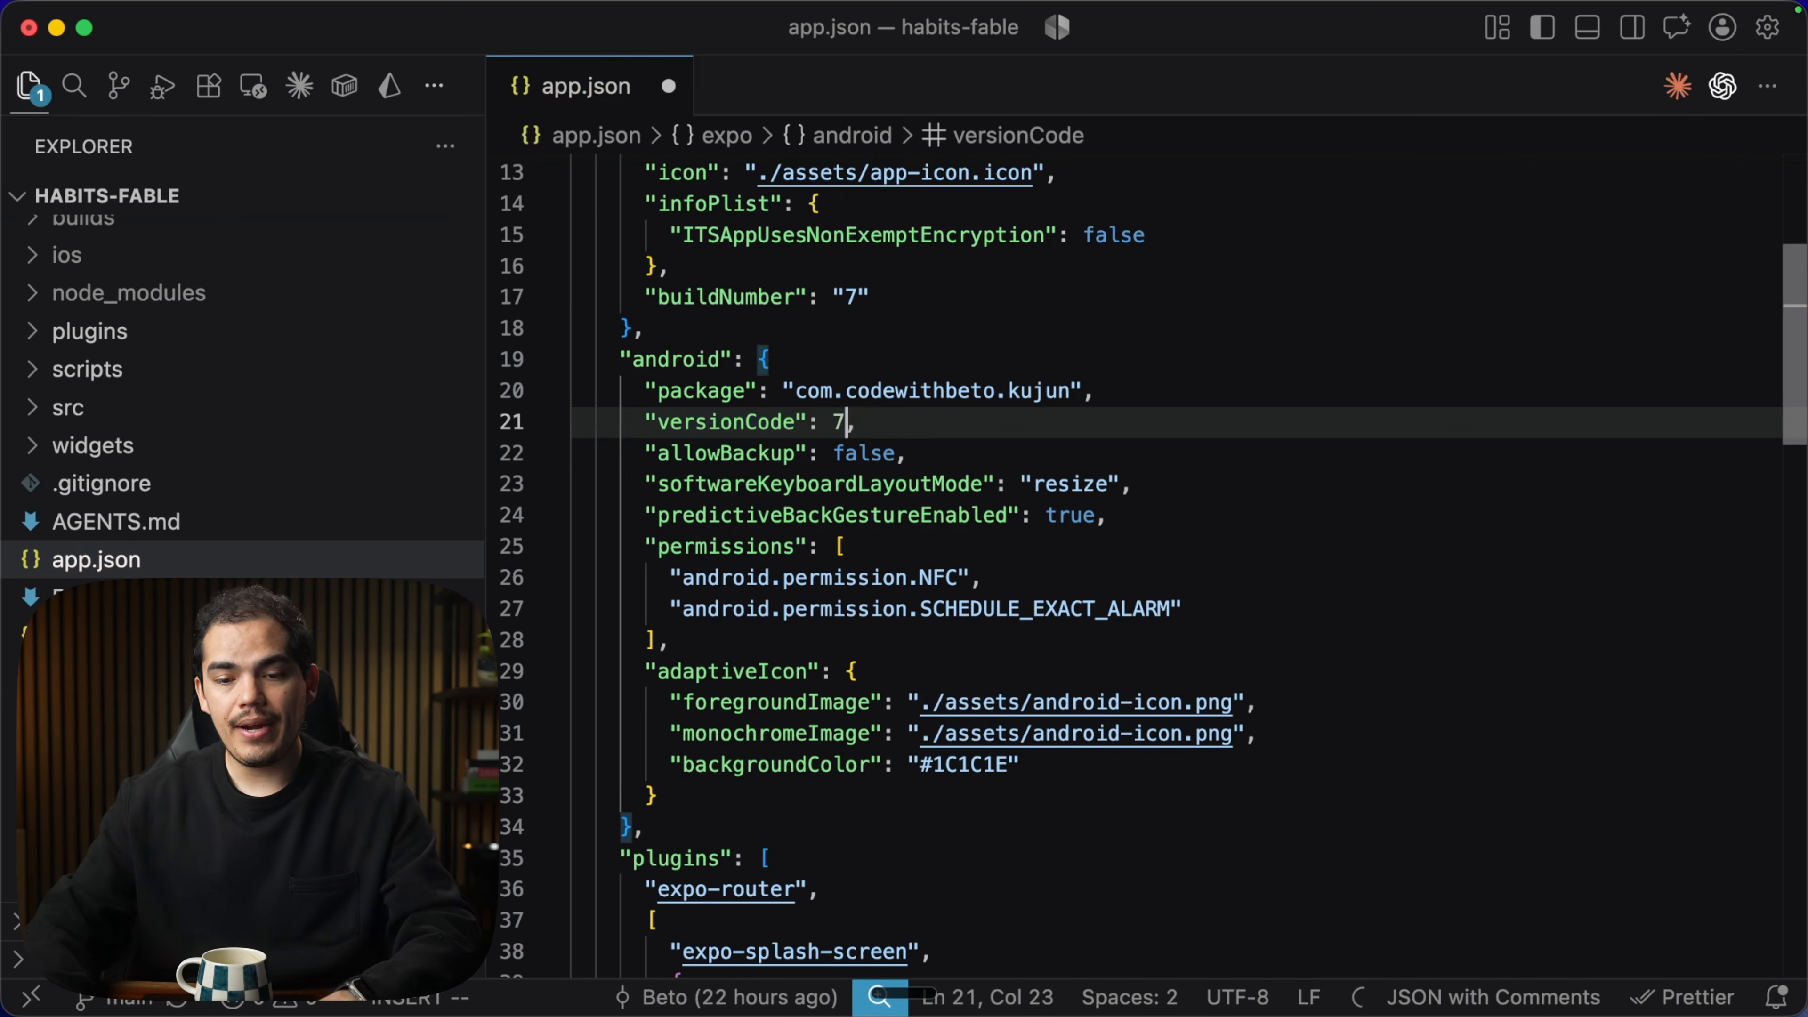
click(888, 426)
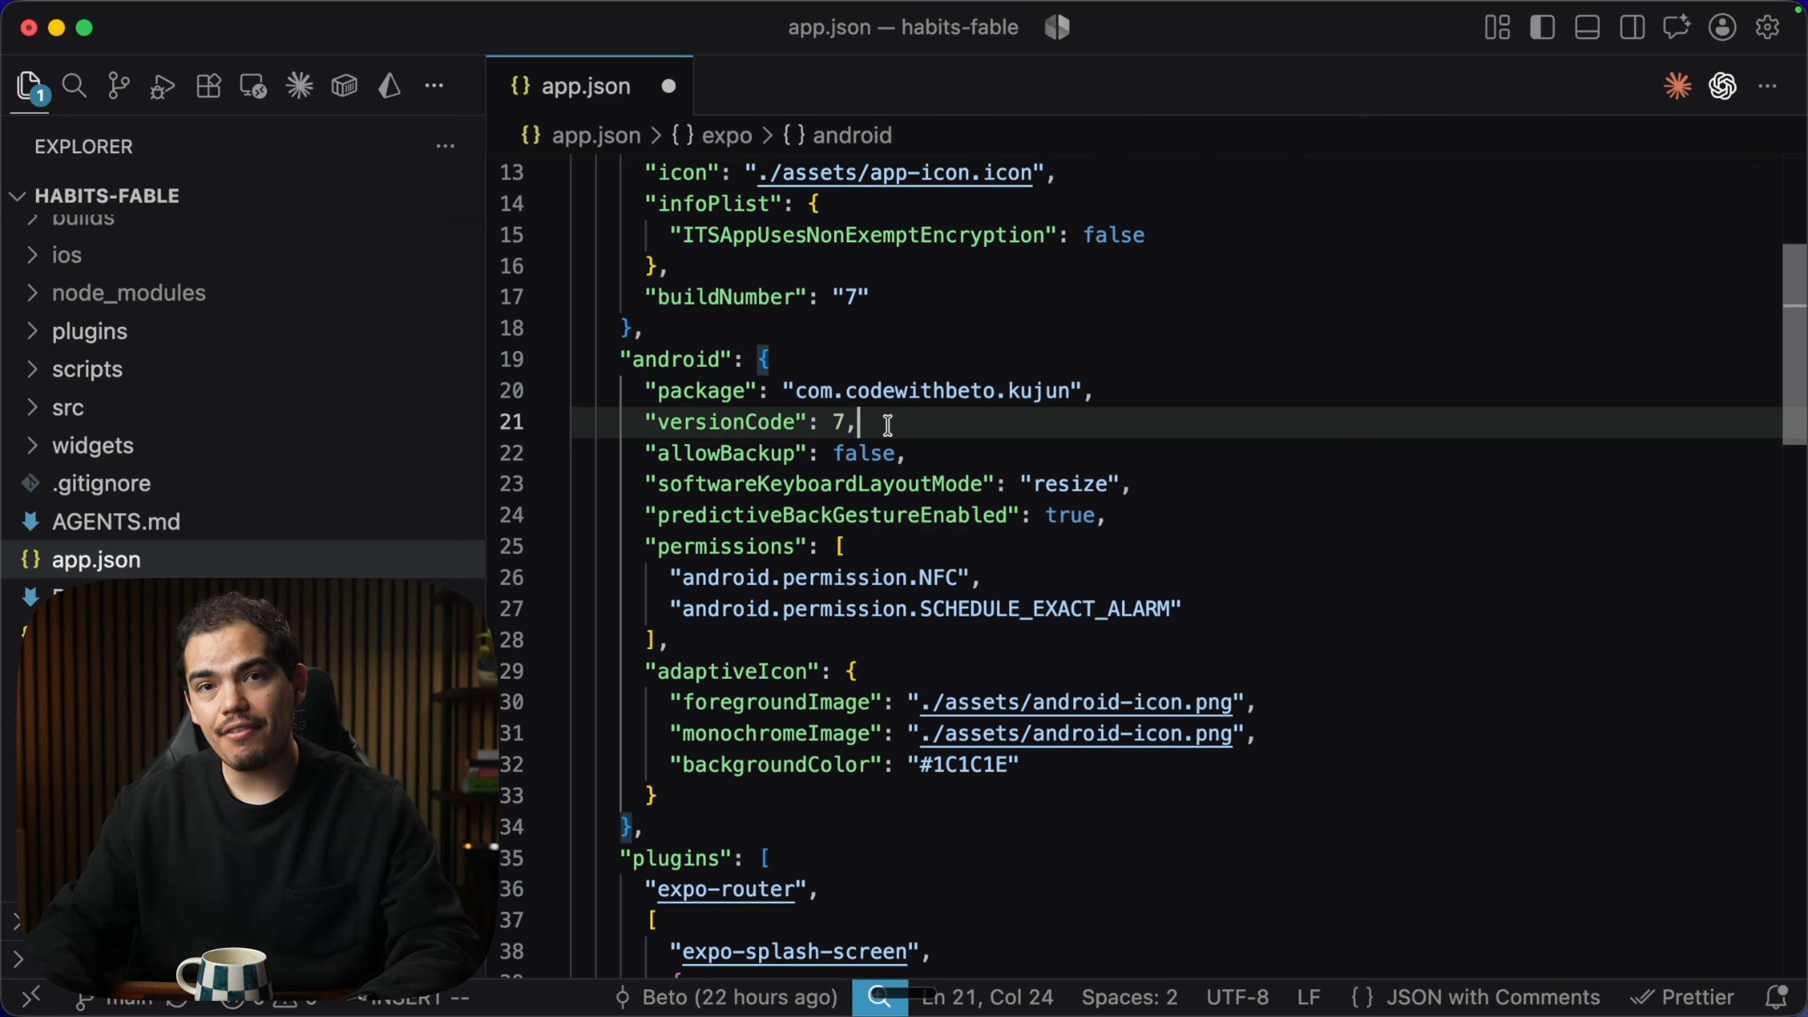
scroll(888, 425, down, 1)
click(747, 573)
key(super+s)
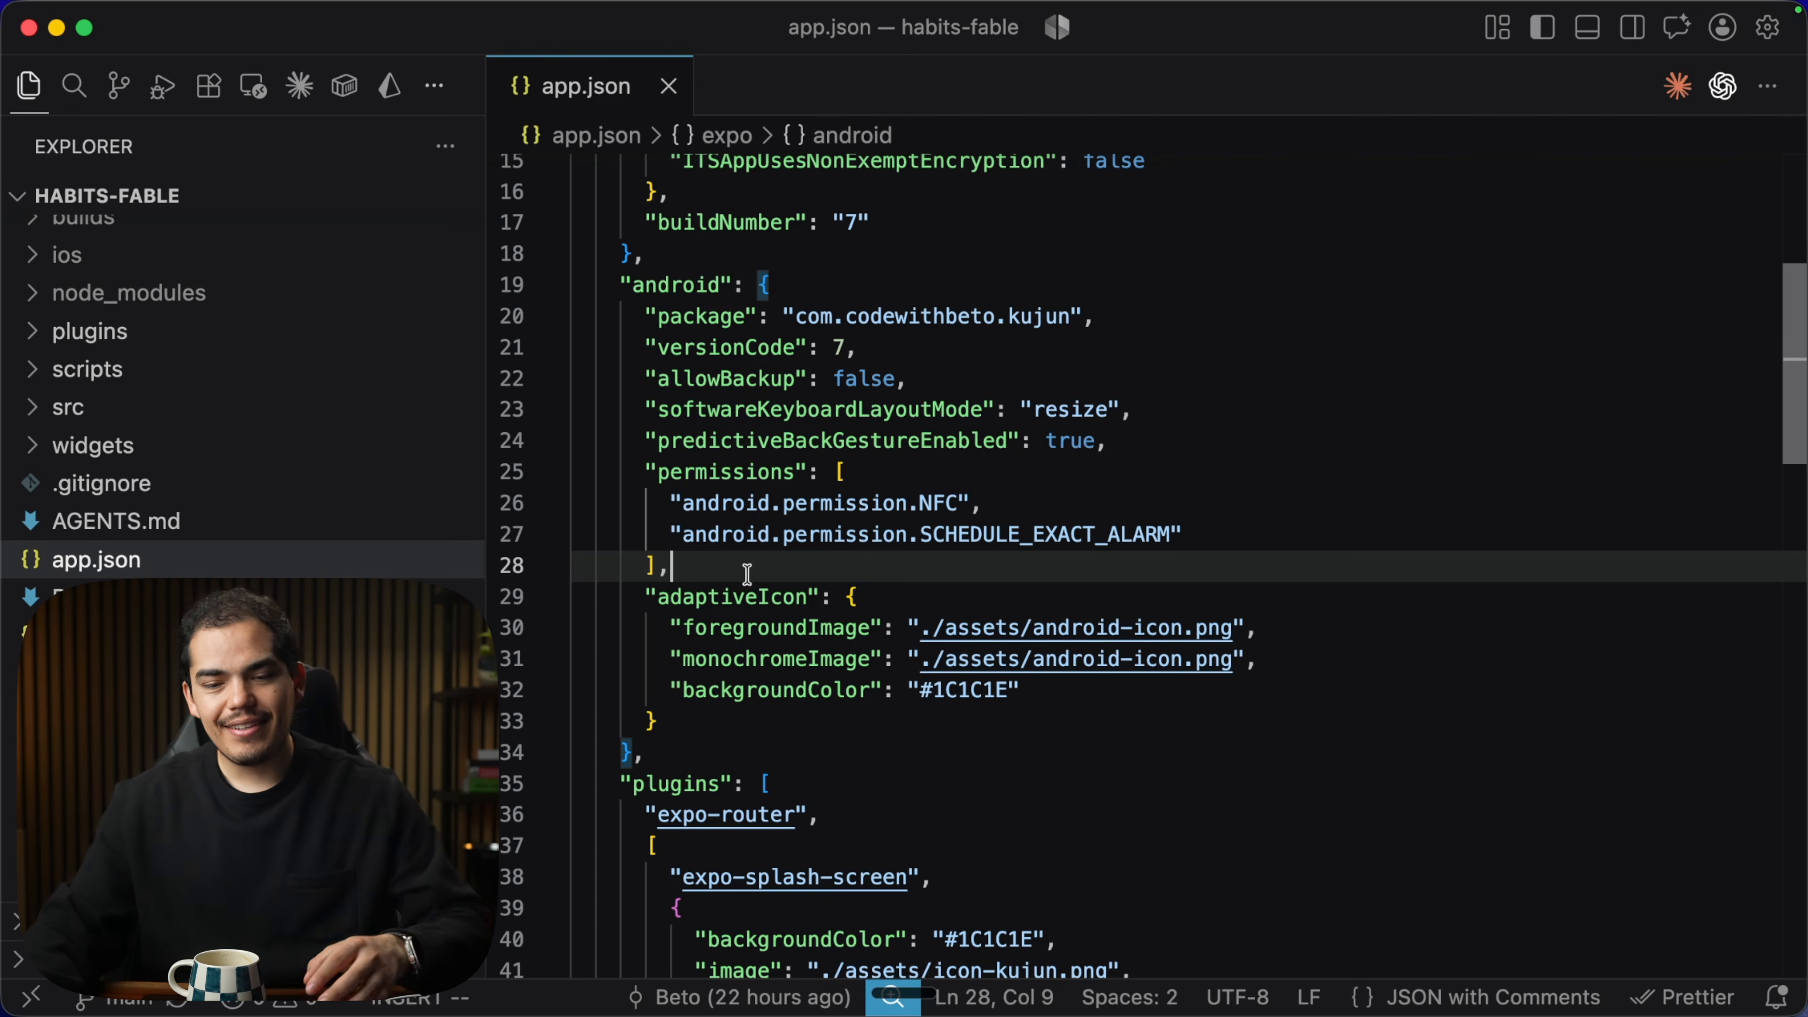
Look over the android block, then open a cleared, maximized integrated terminal.
drag(619, 289, 646, 727)
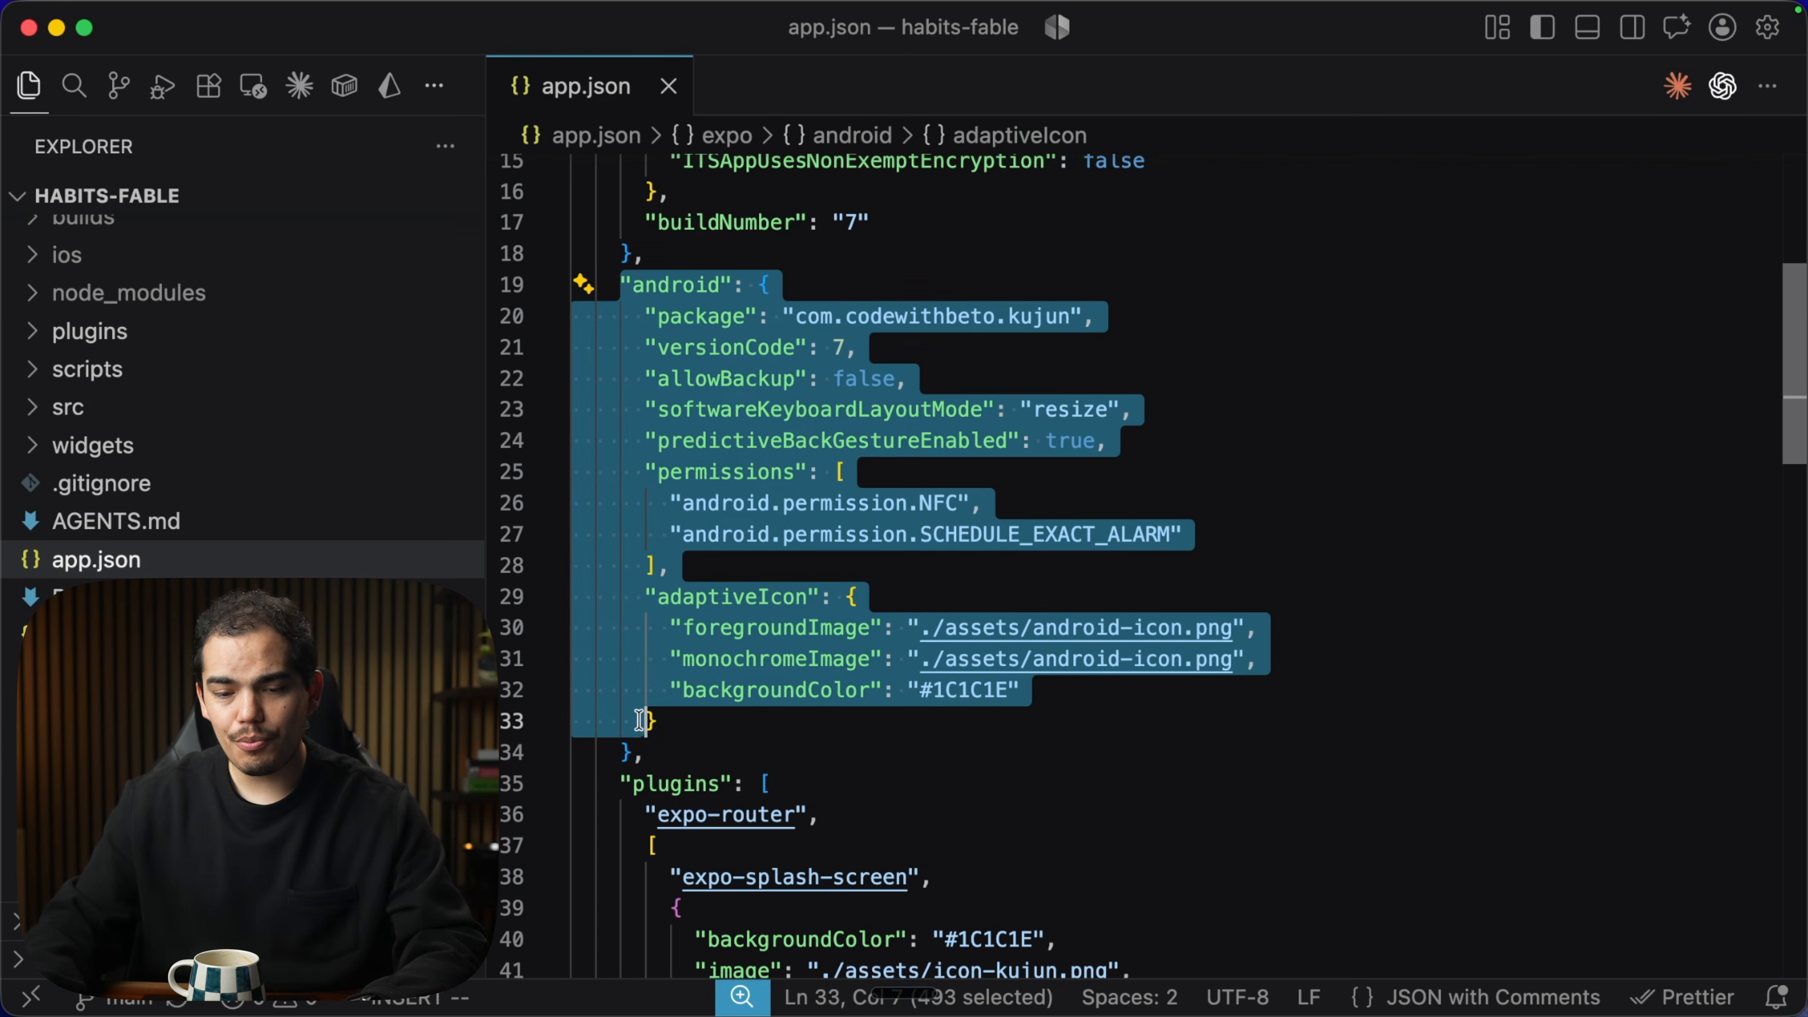
click(697, 734)
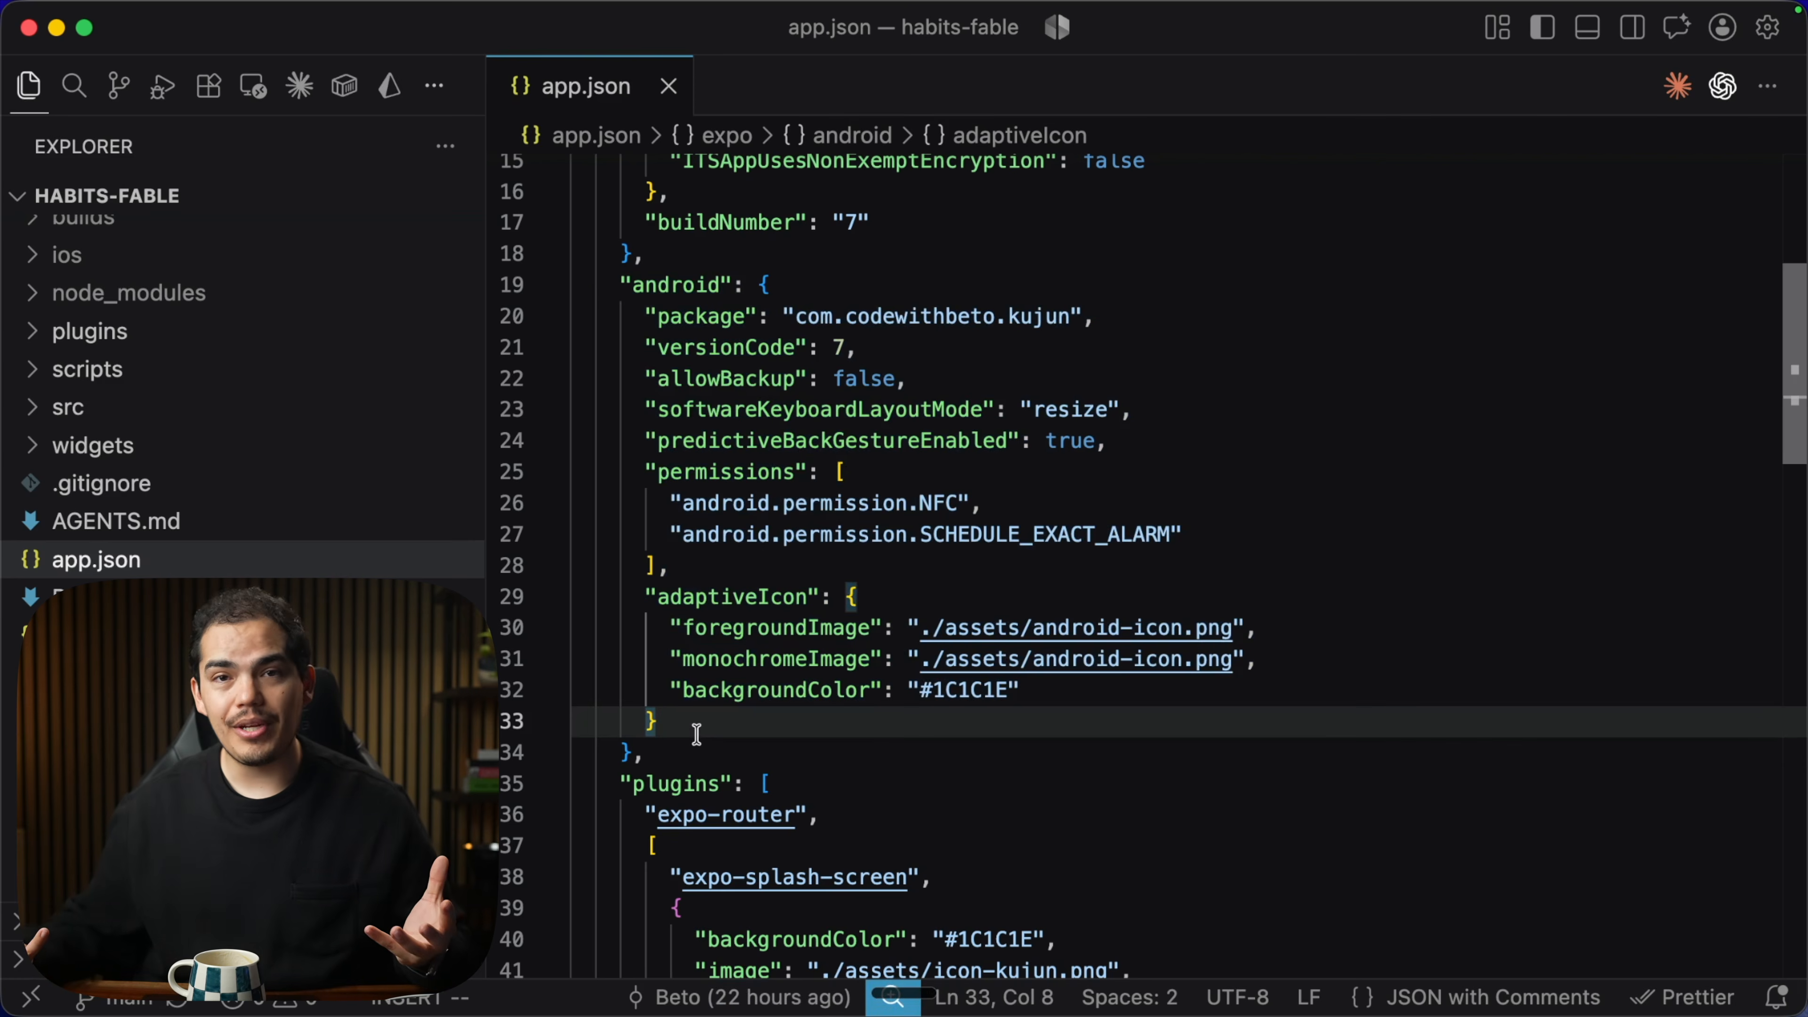
scroll(756, 712, down, 2)
scroll(759, 720, up, 3)
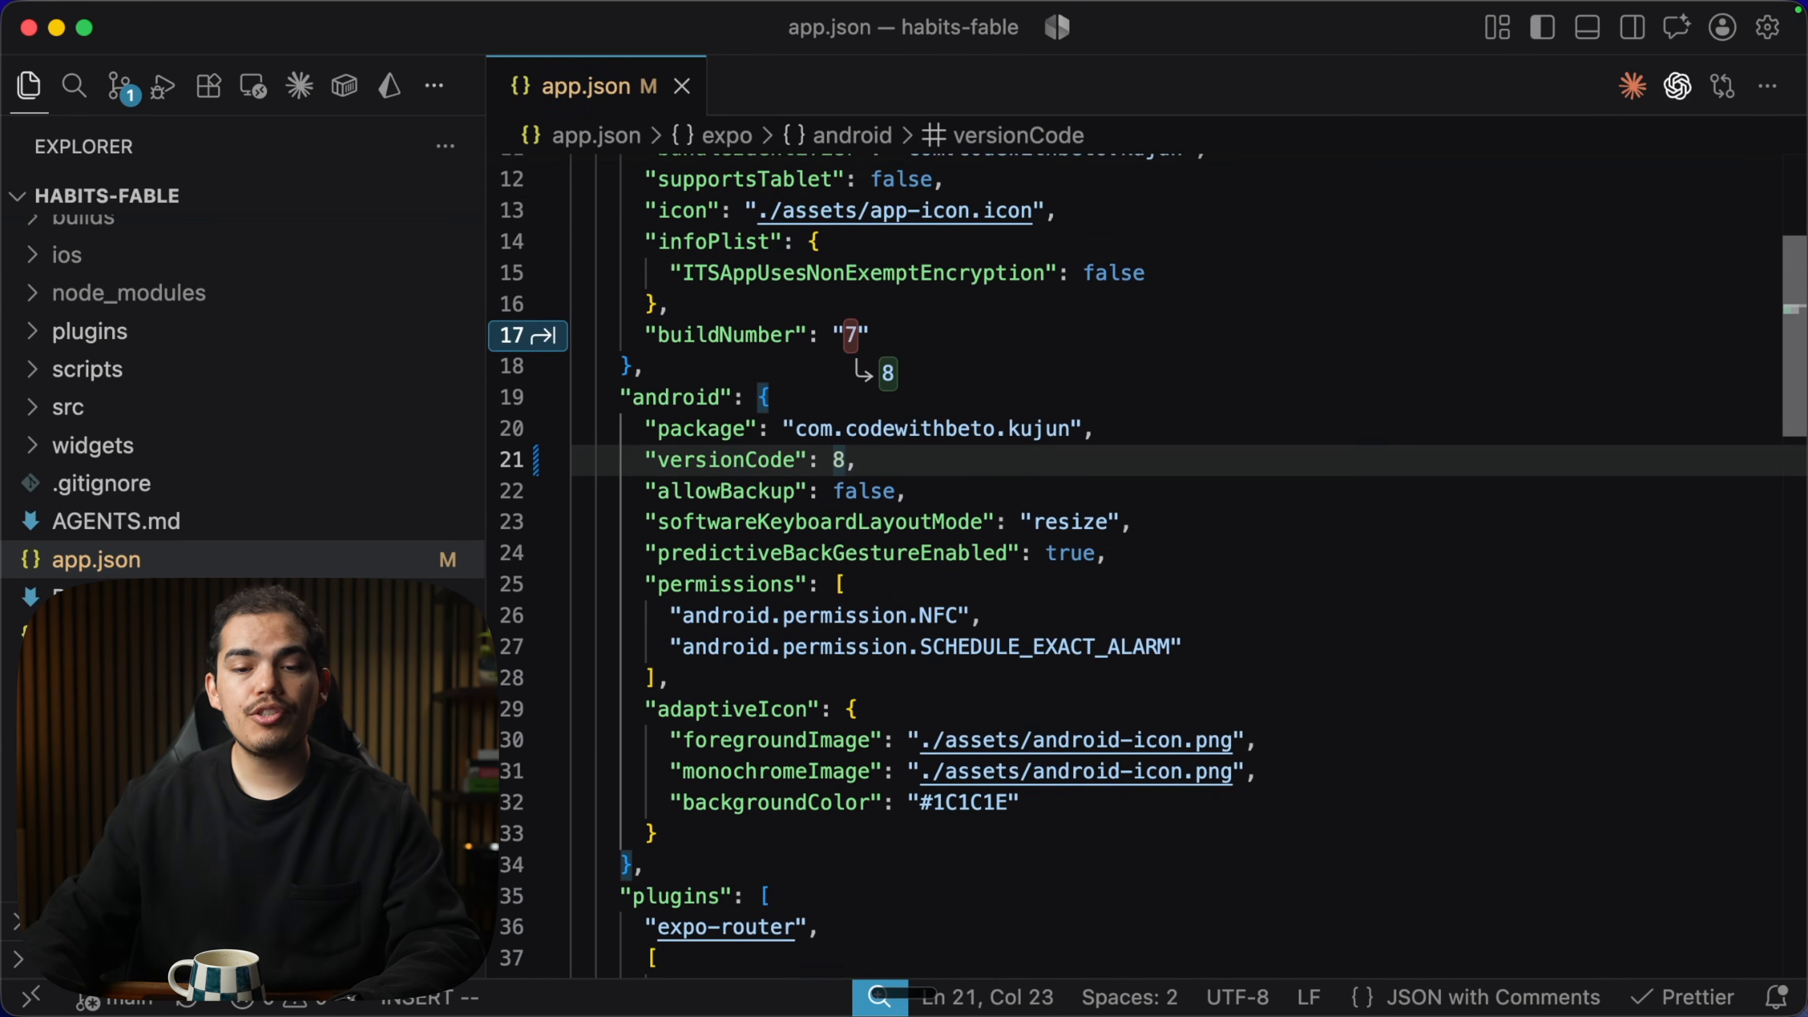
scroll(1139, 567, down, 1)
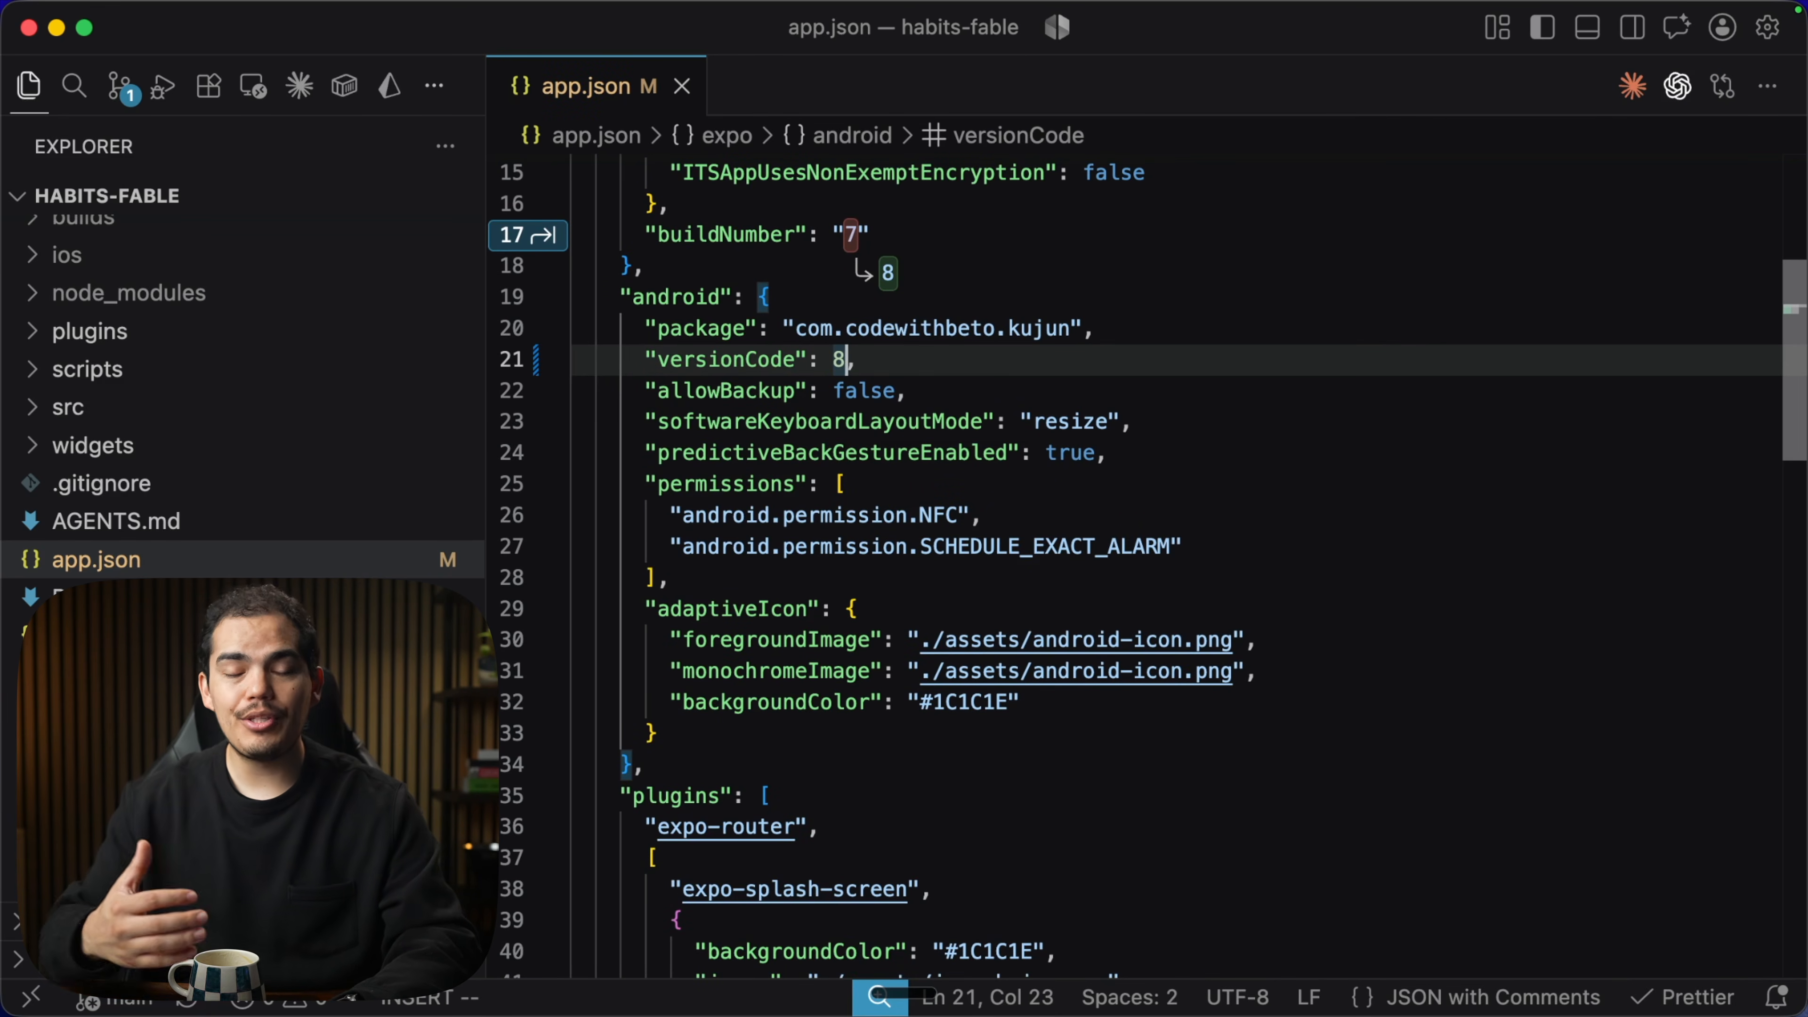
key(ctrl+grave)
key(super+k)
key(super+shift+m)
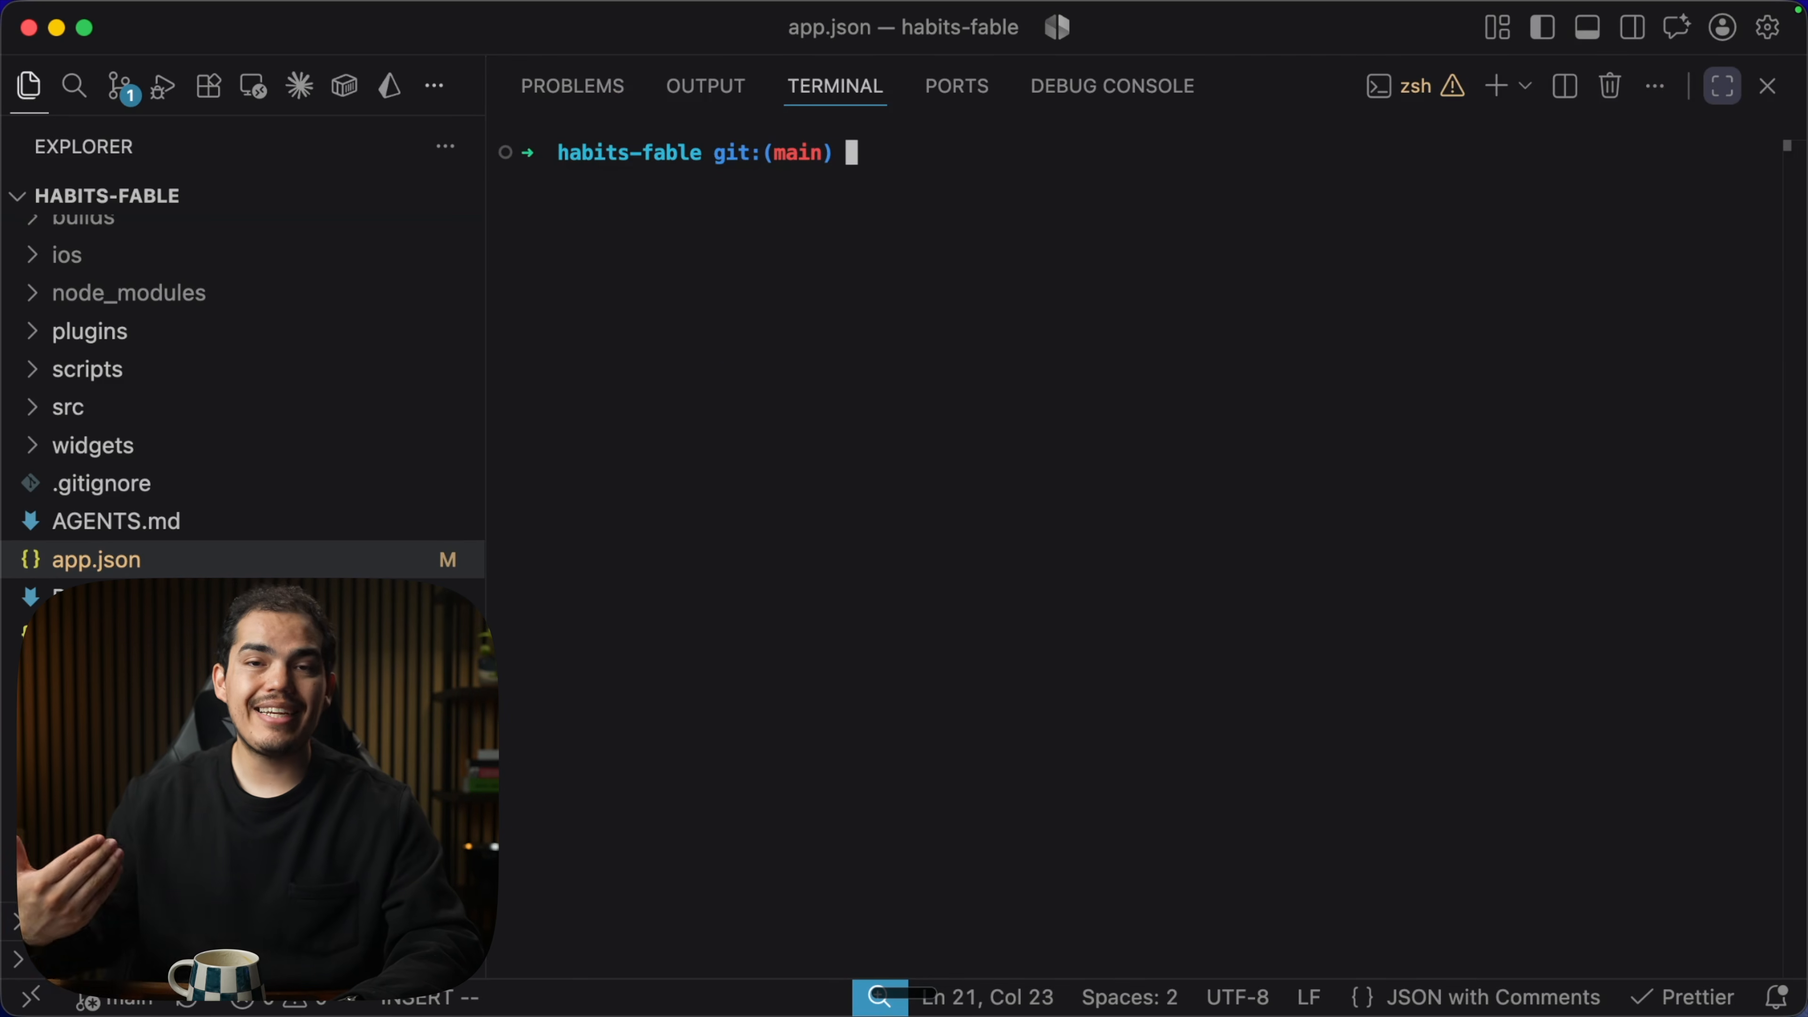
Rerun the prebuild as npx expo prebuild -p android --clean and check its output.
scroll(149, 477, up, 10)
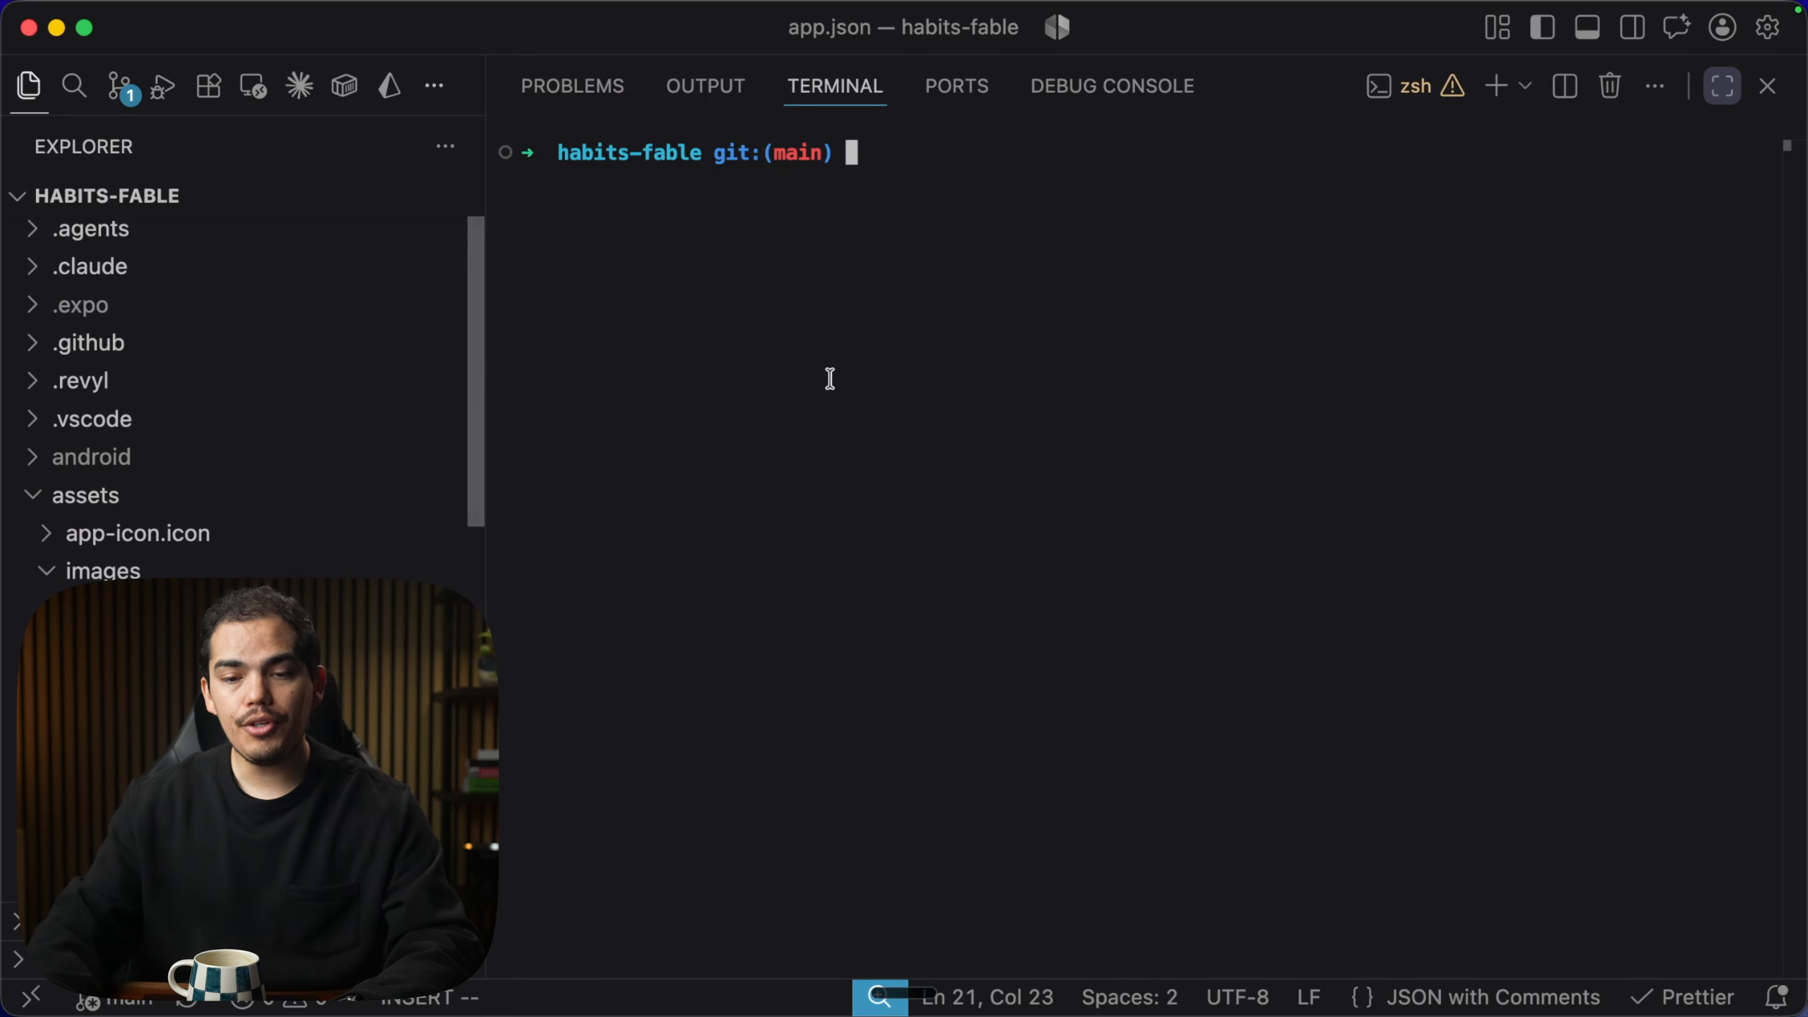
key(Up)
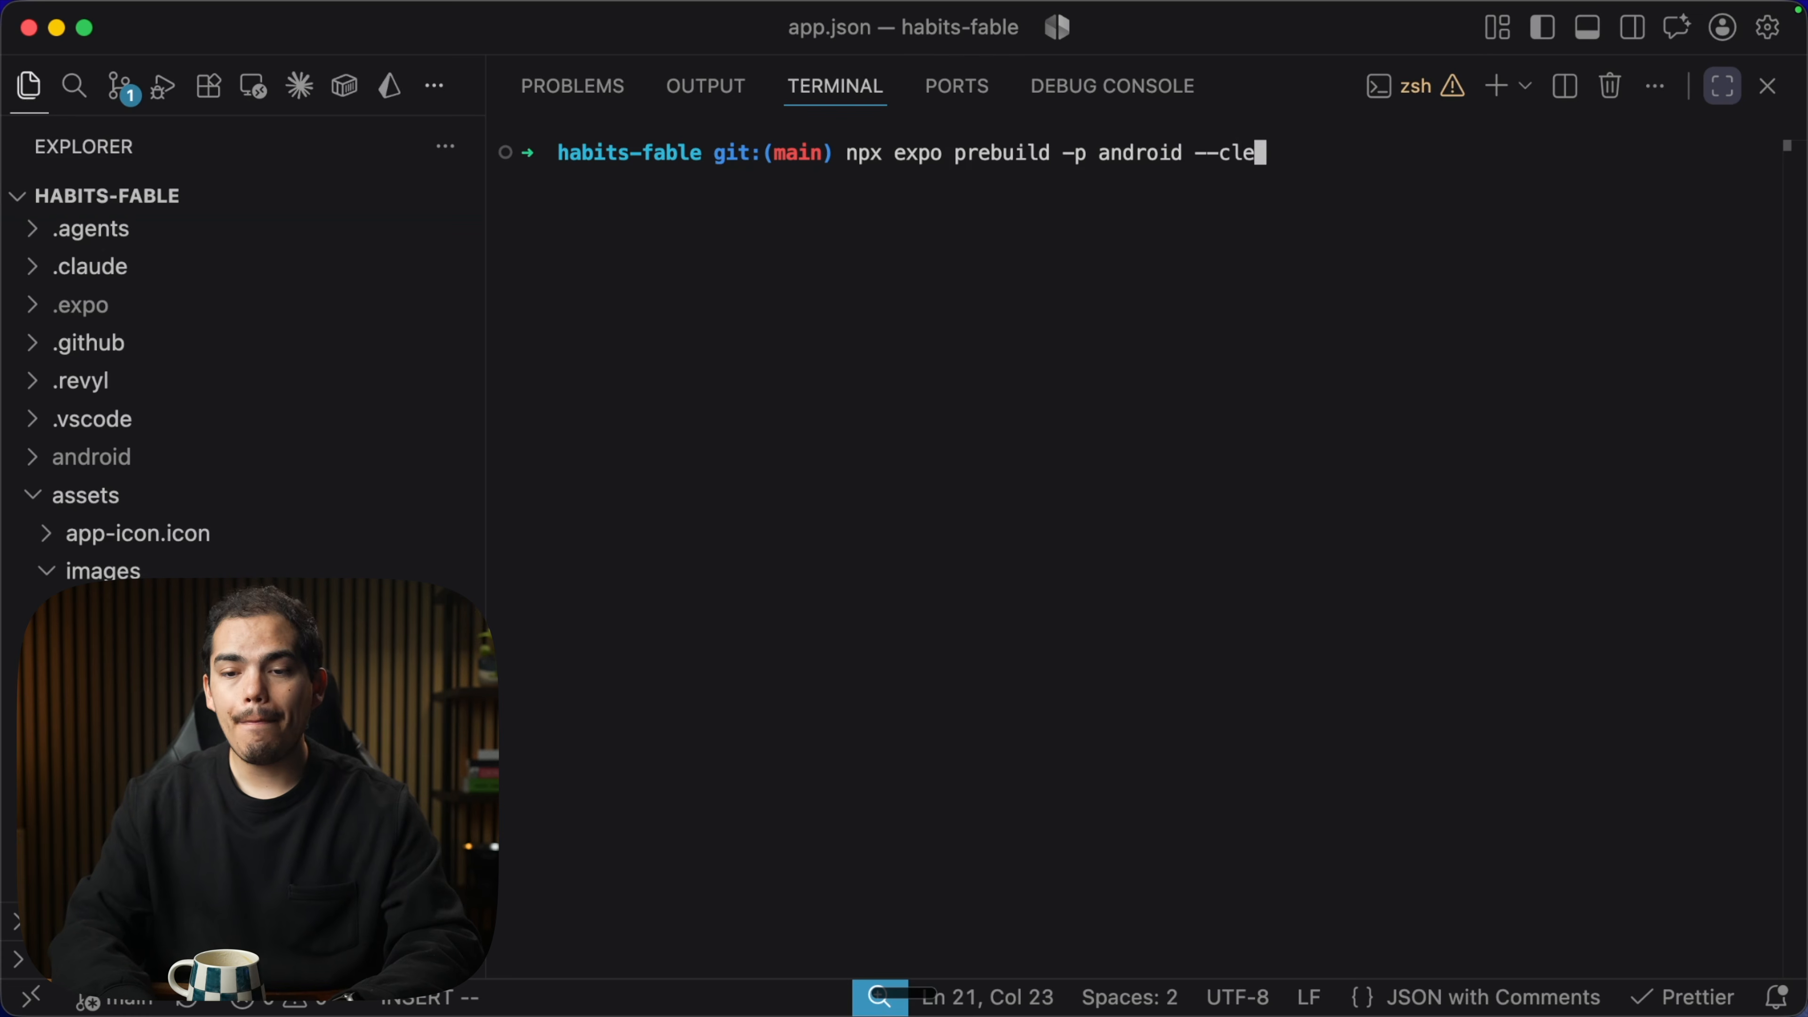
text(--clean)
key(Return)
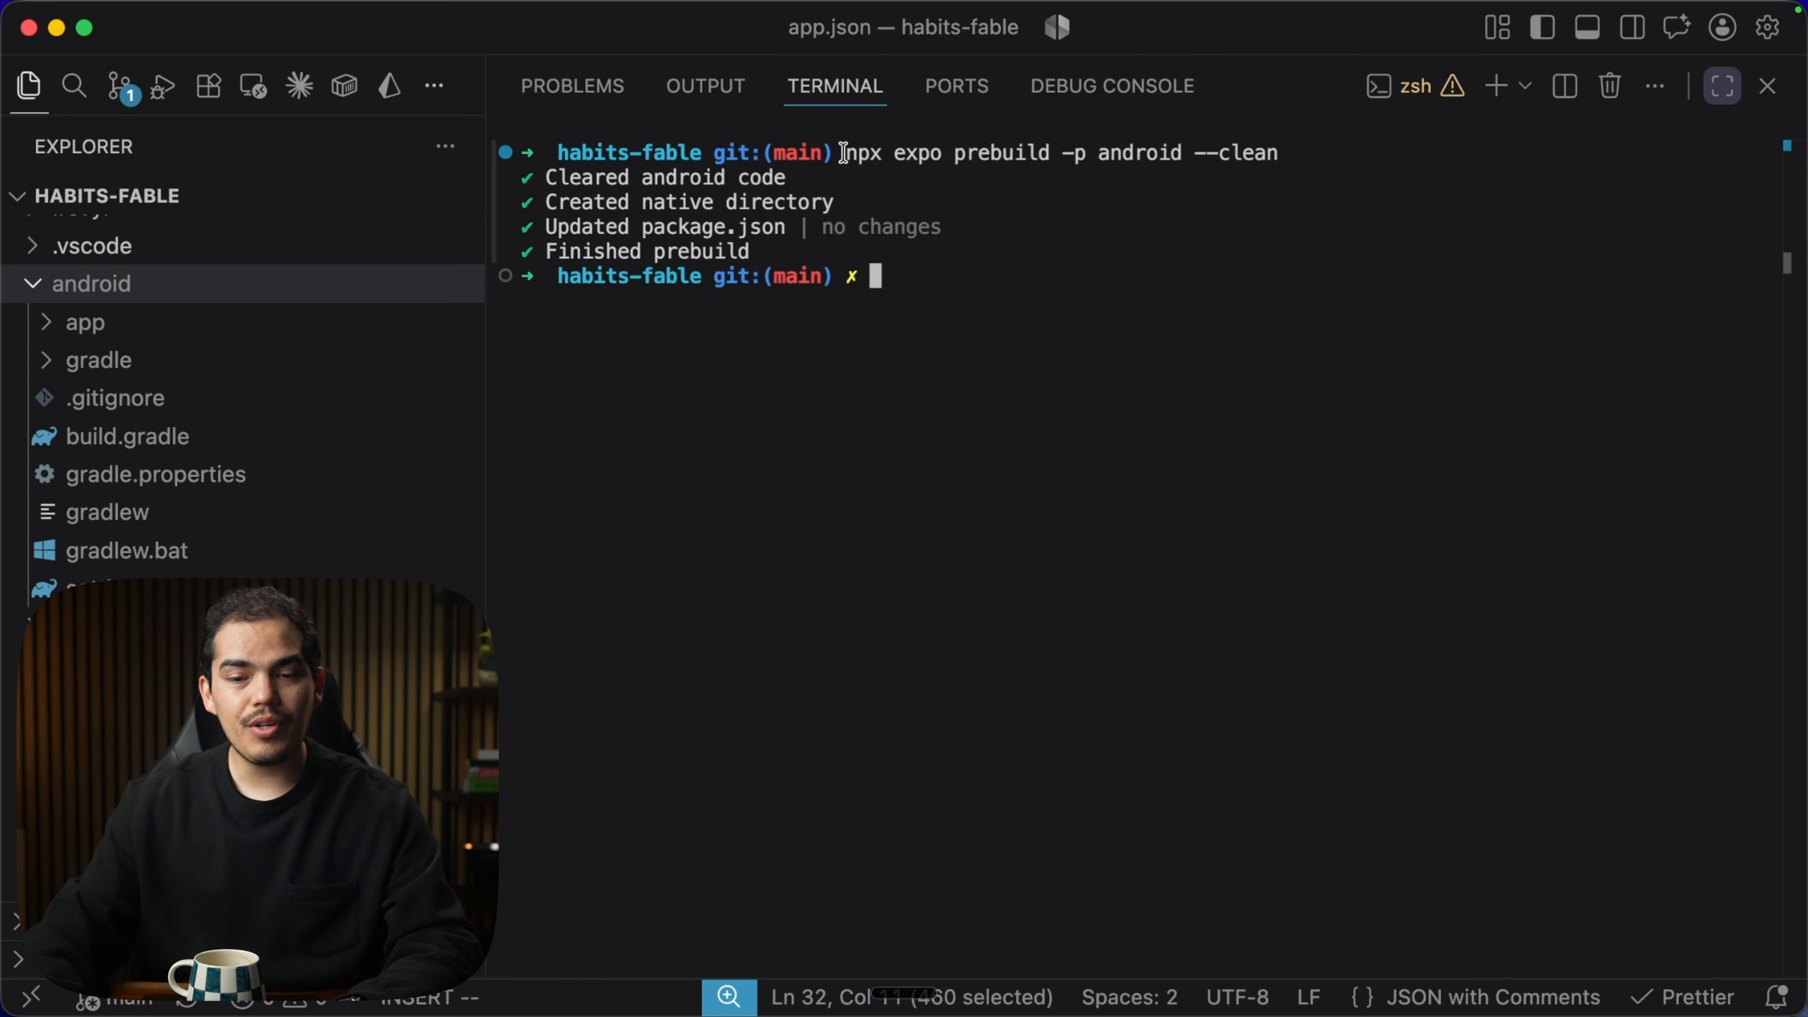
drag(843, 152, 1351, 178)
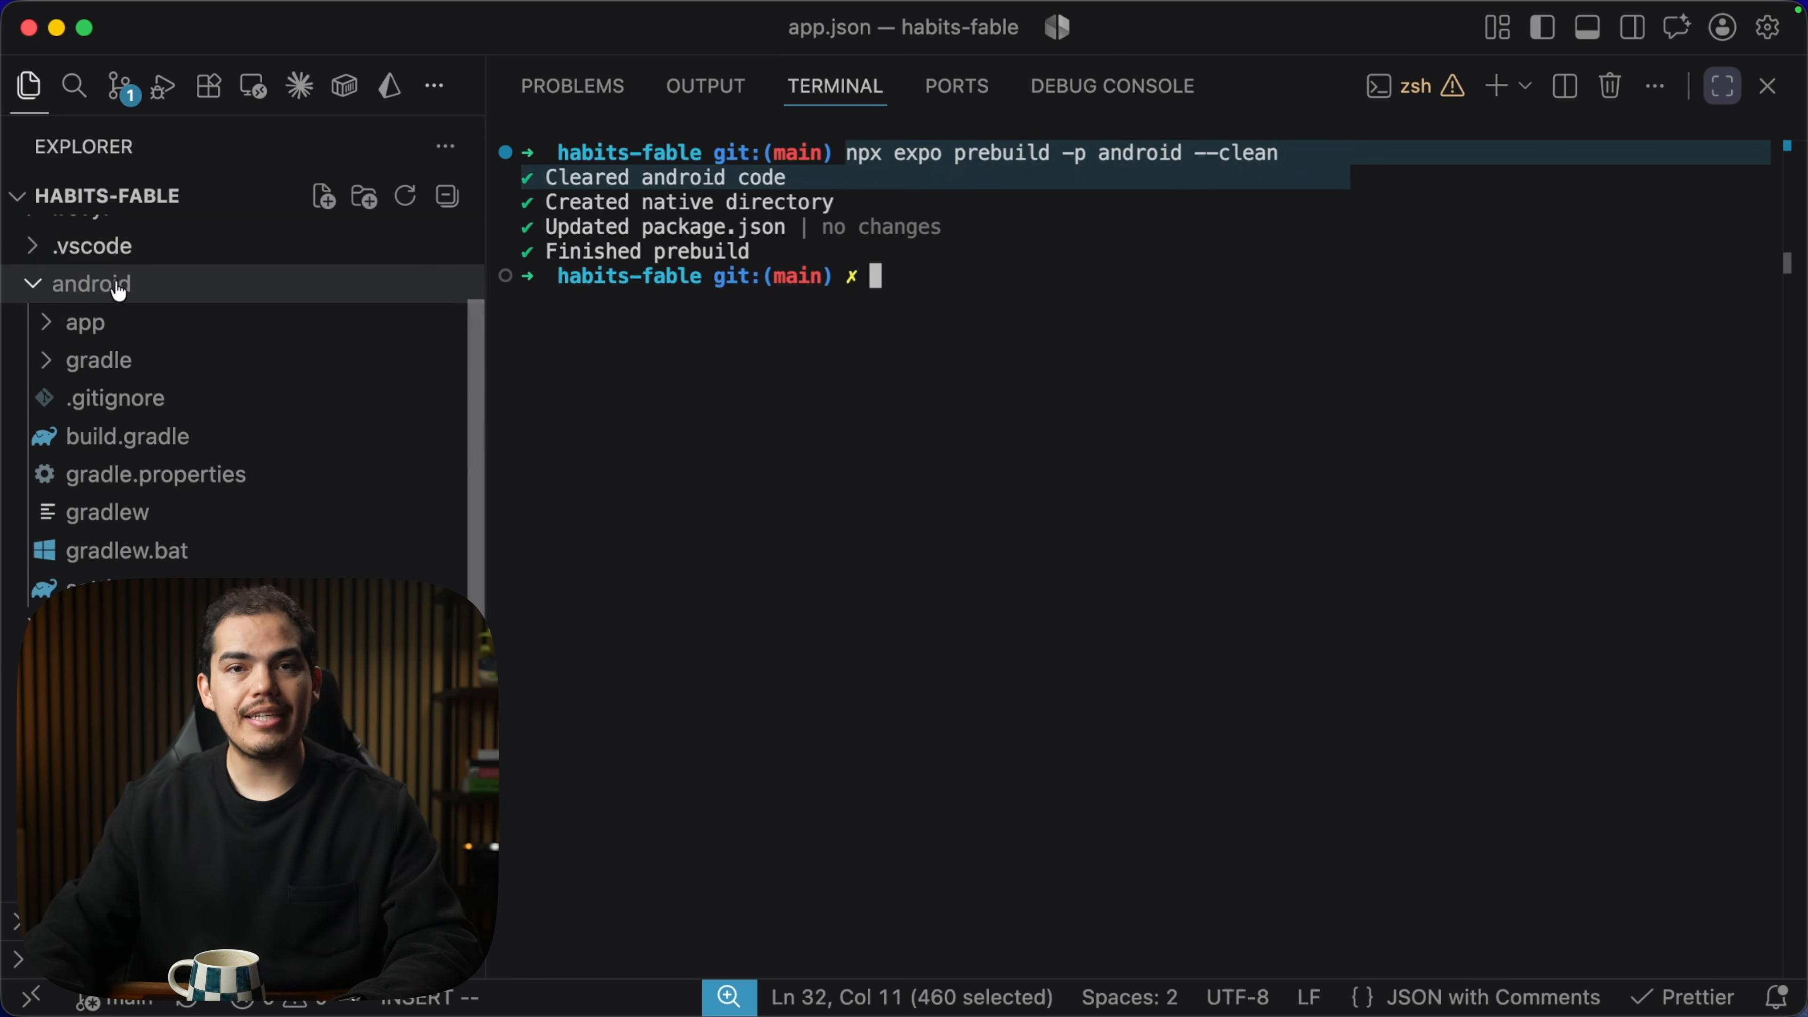
Open android/build.gradle and check compileSdkVersion 36 and the repositories section.
click(258, 436)
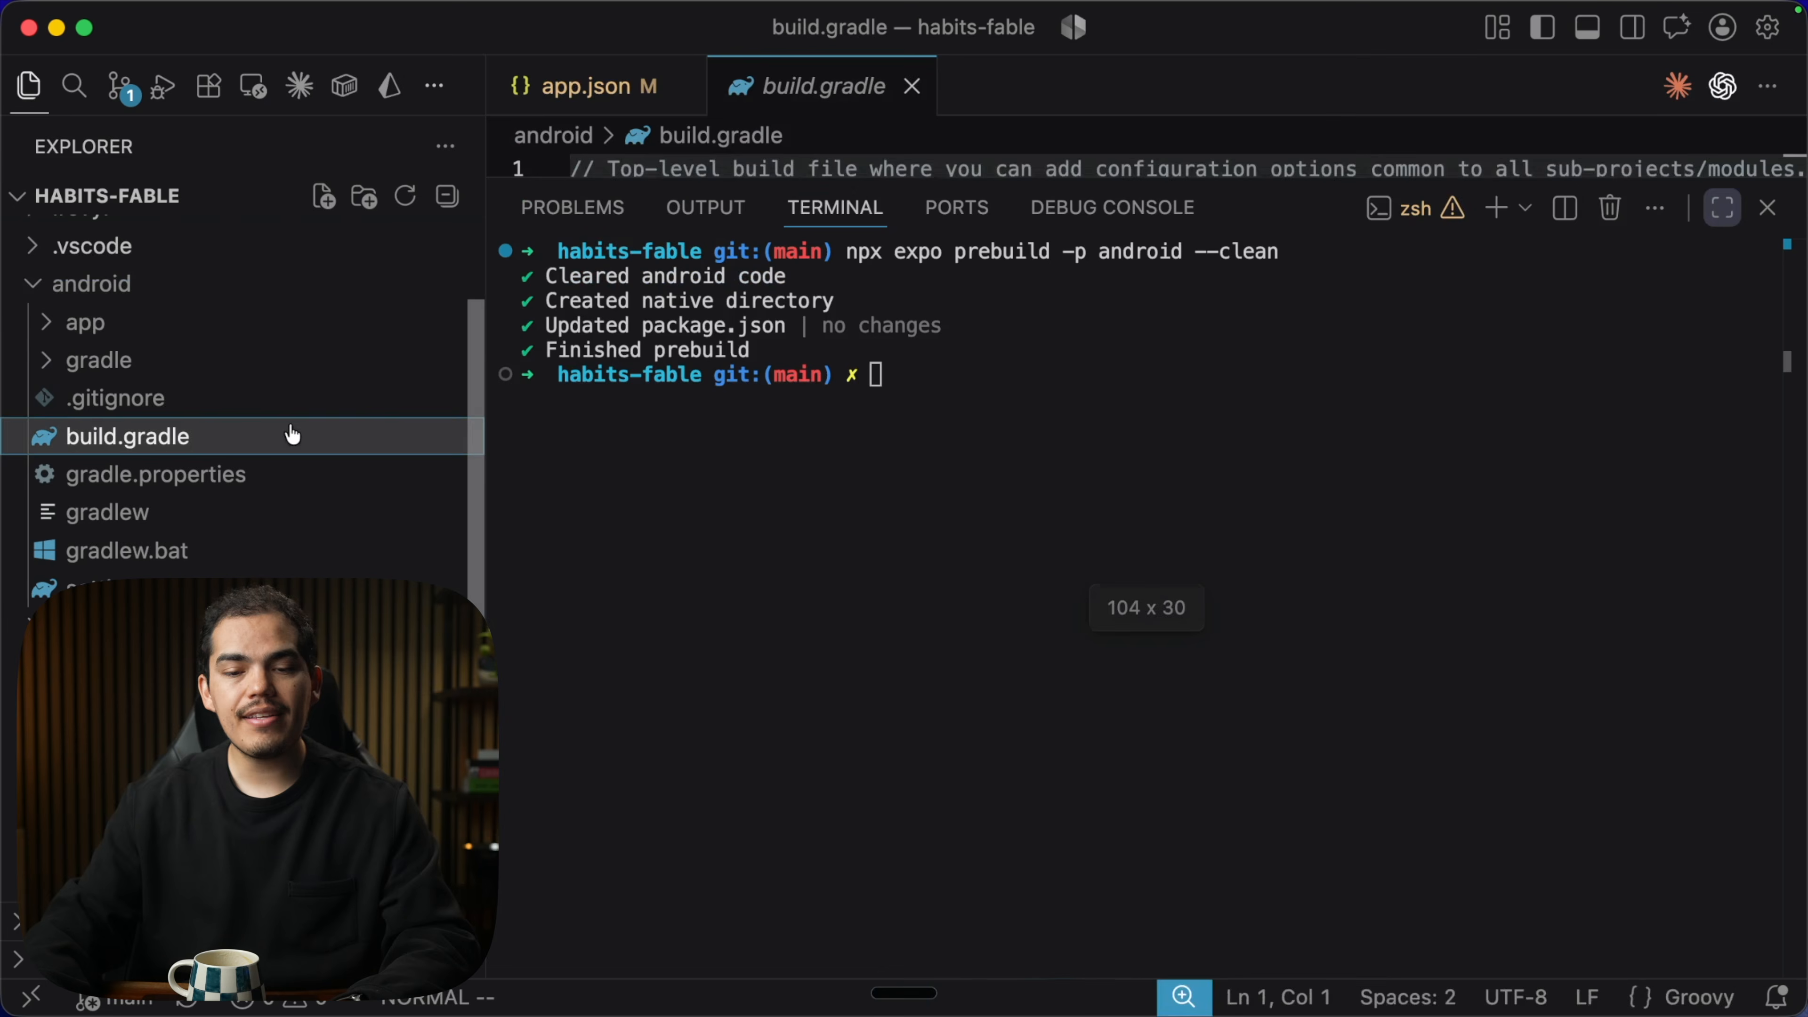
key(super+j)
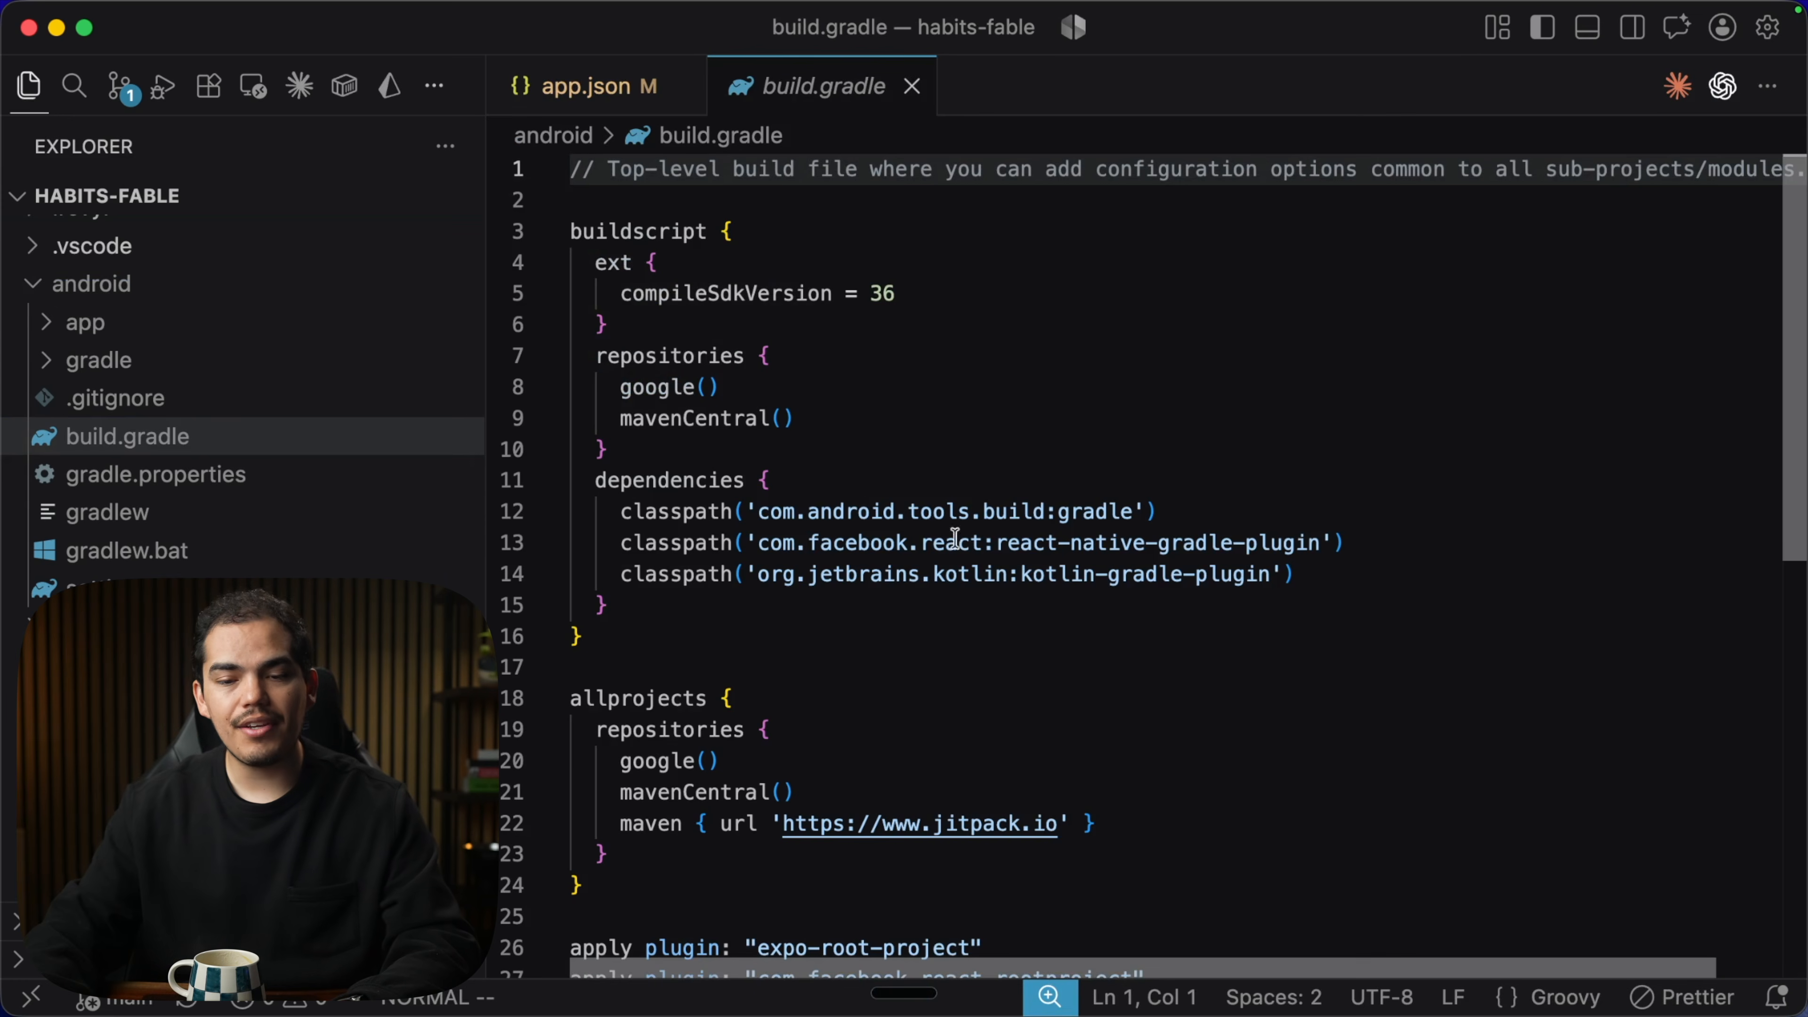
click(910, 293)
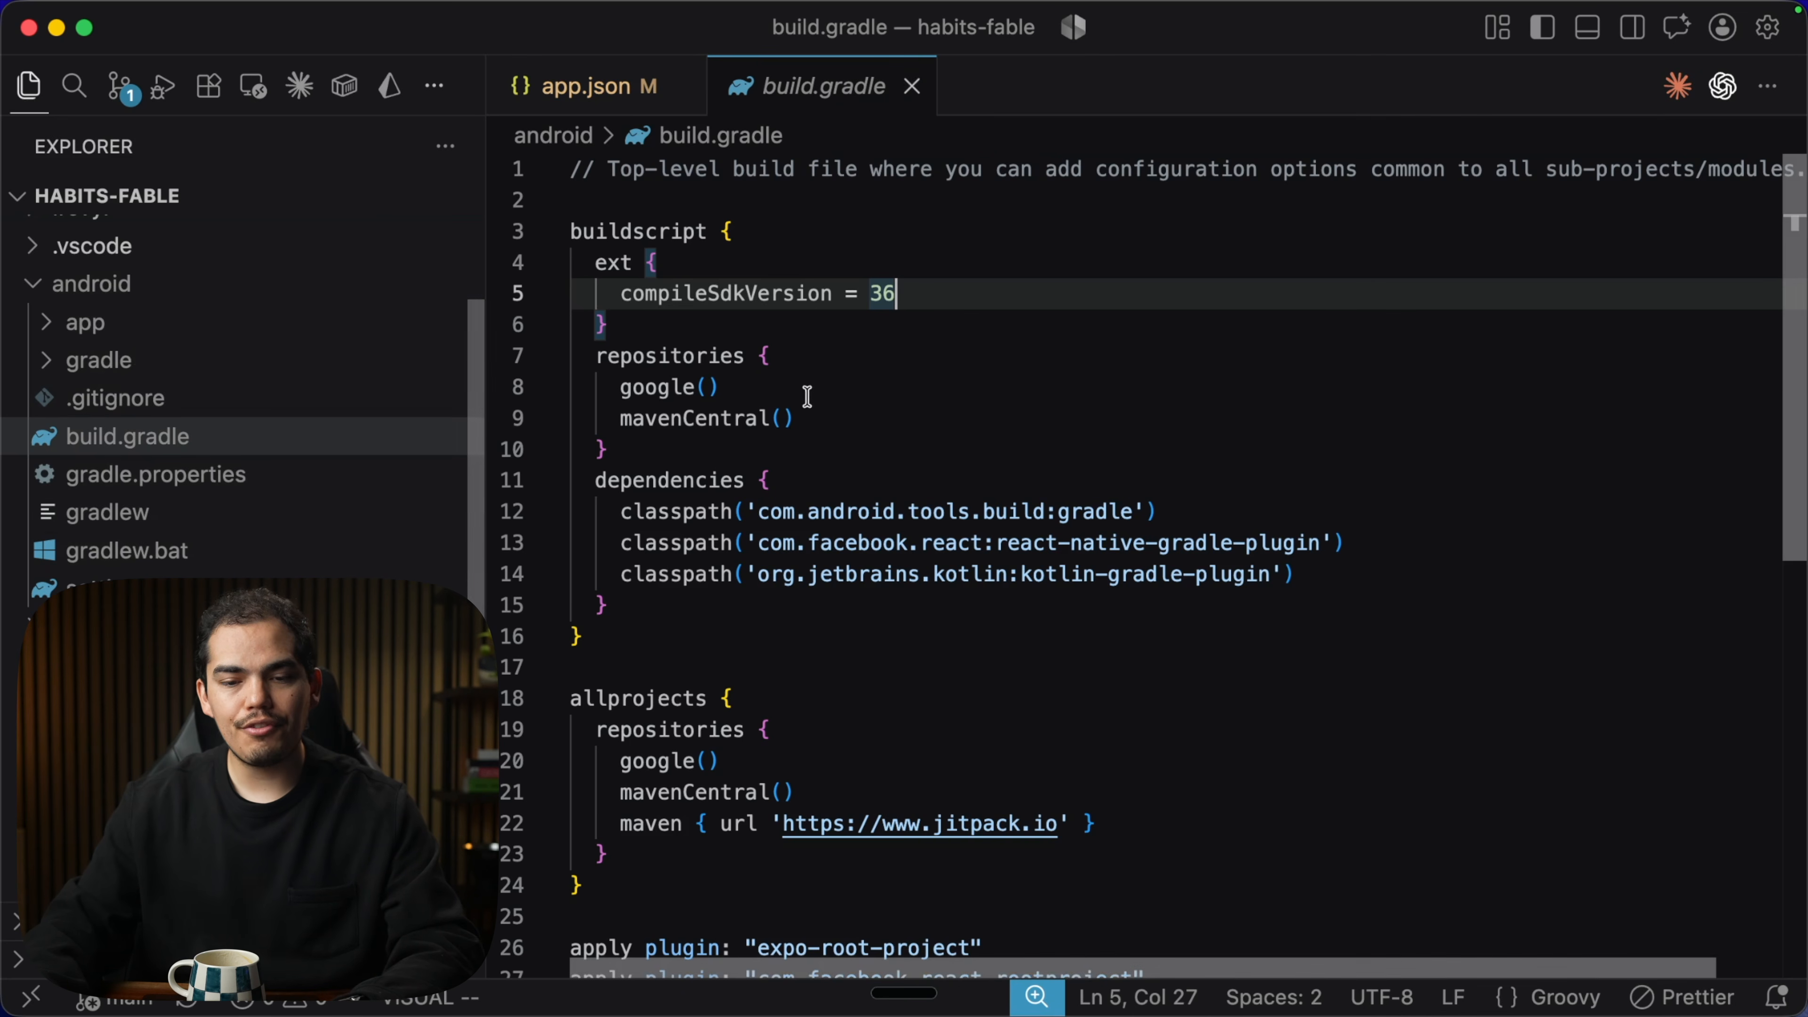
click(837, 399)
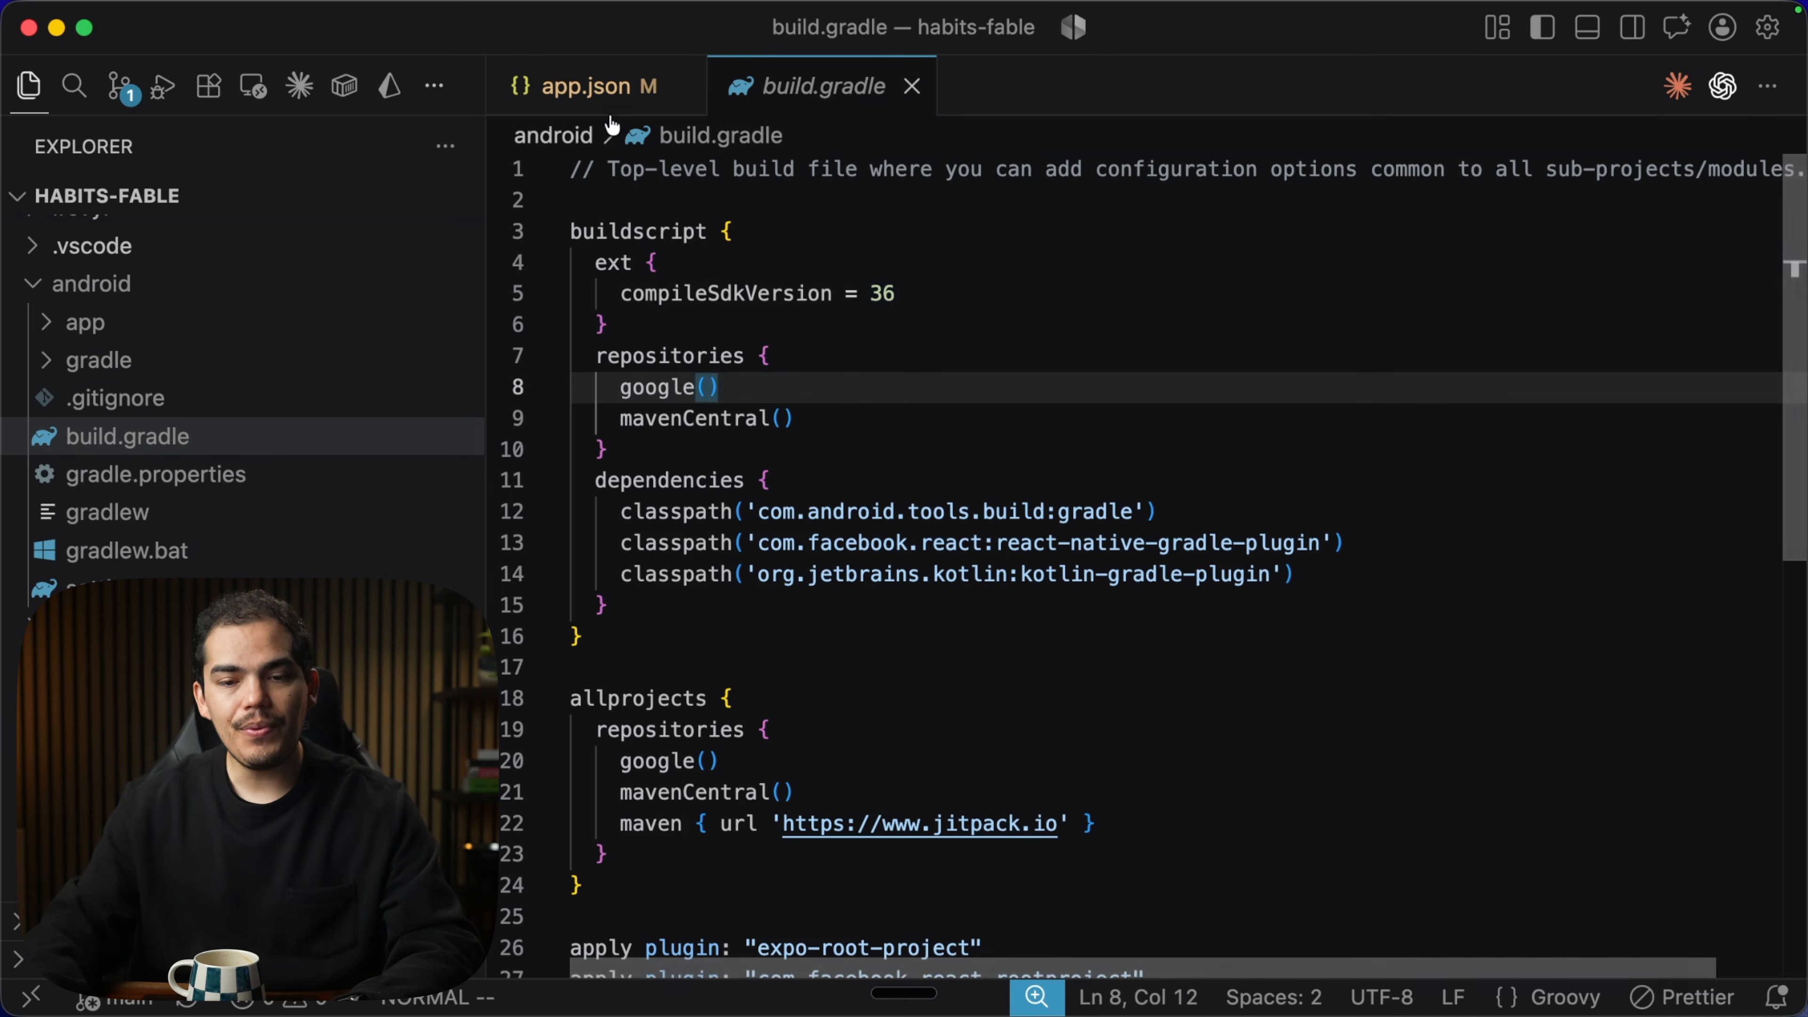
Confirm versionCode 8 in app.json, recheck build.gradle's ext settings, and move Android Studio's welcome window aside.
click(601, 107)
click(868, 361)
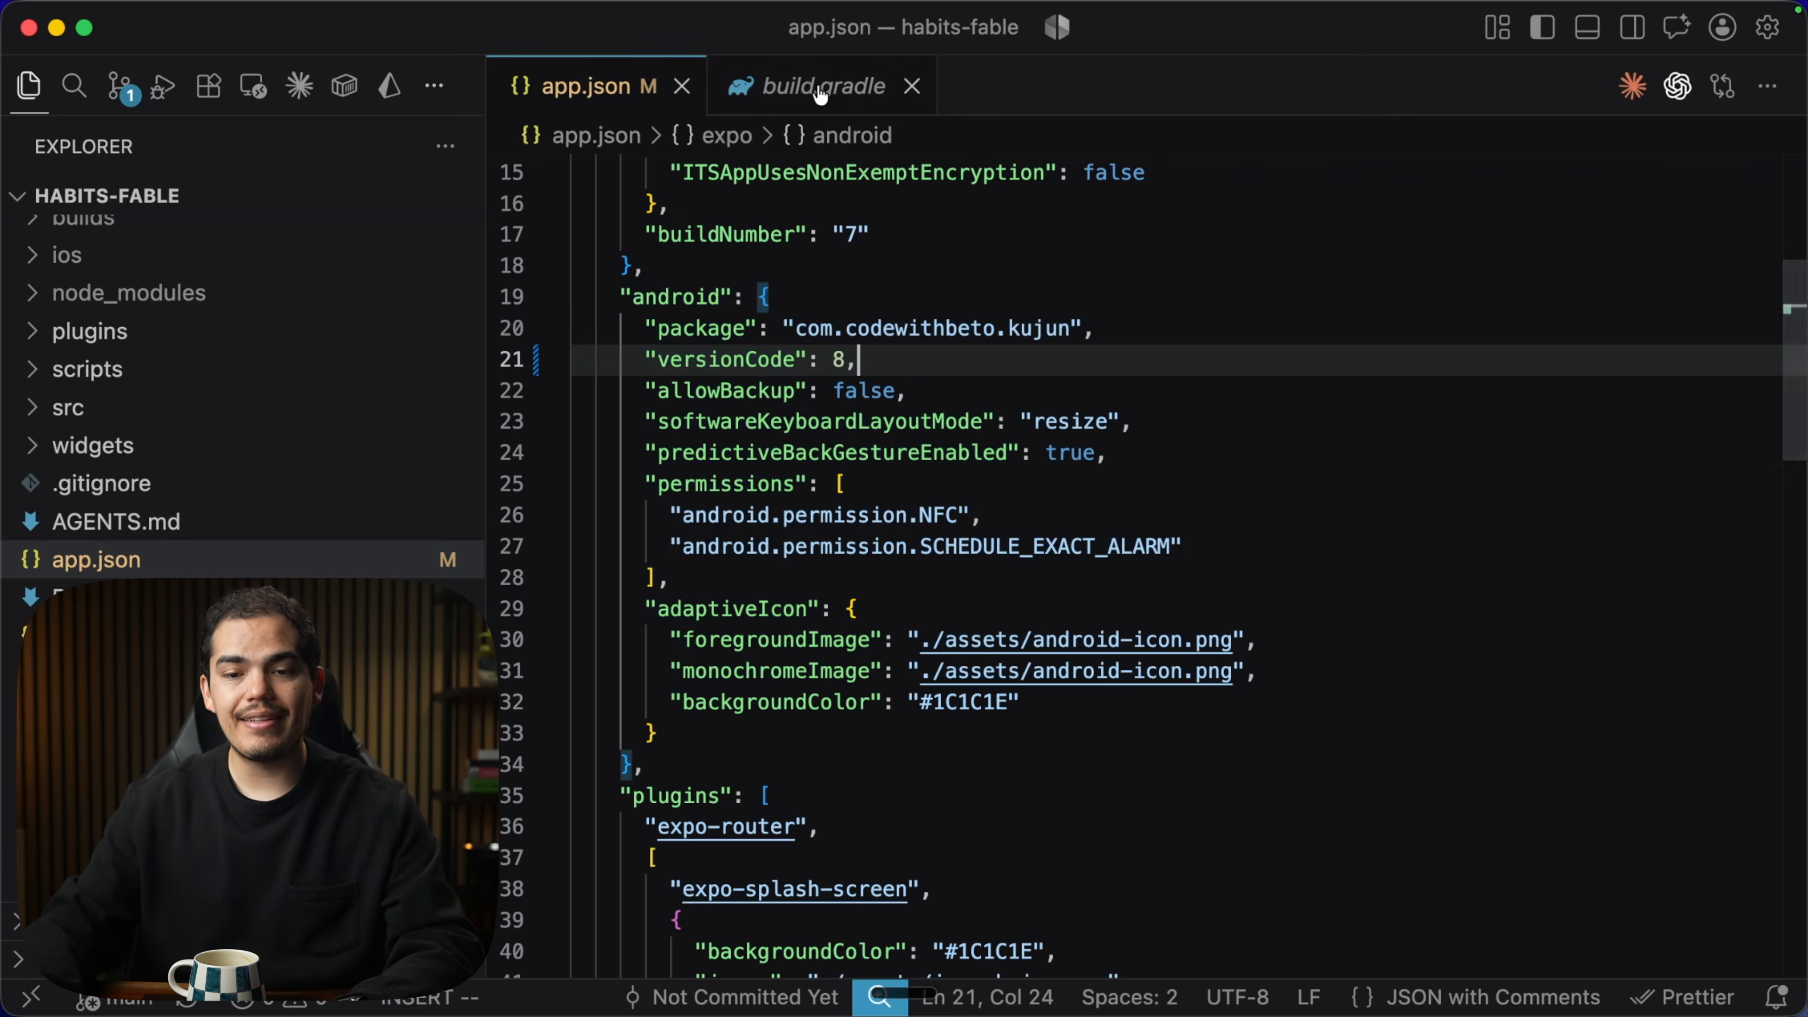
click(837, 86)
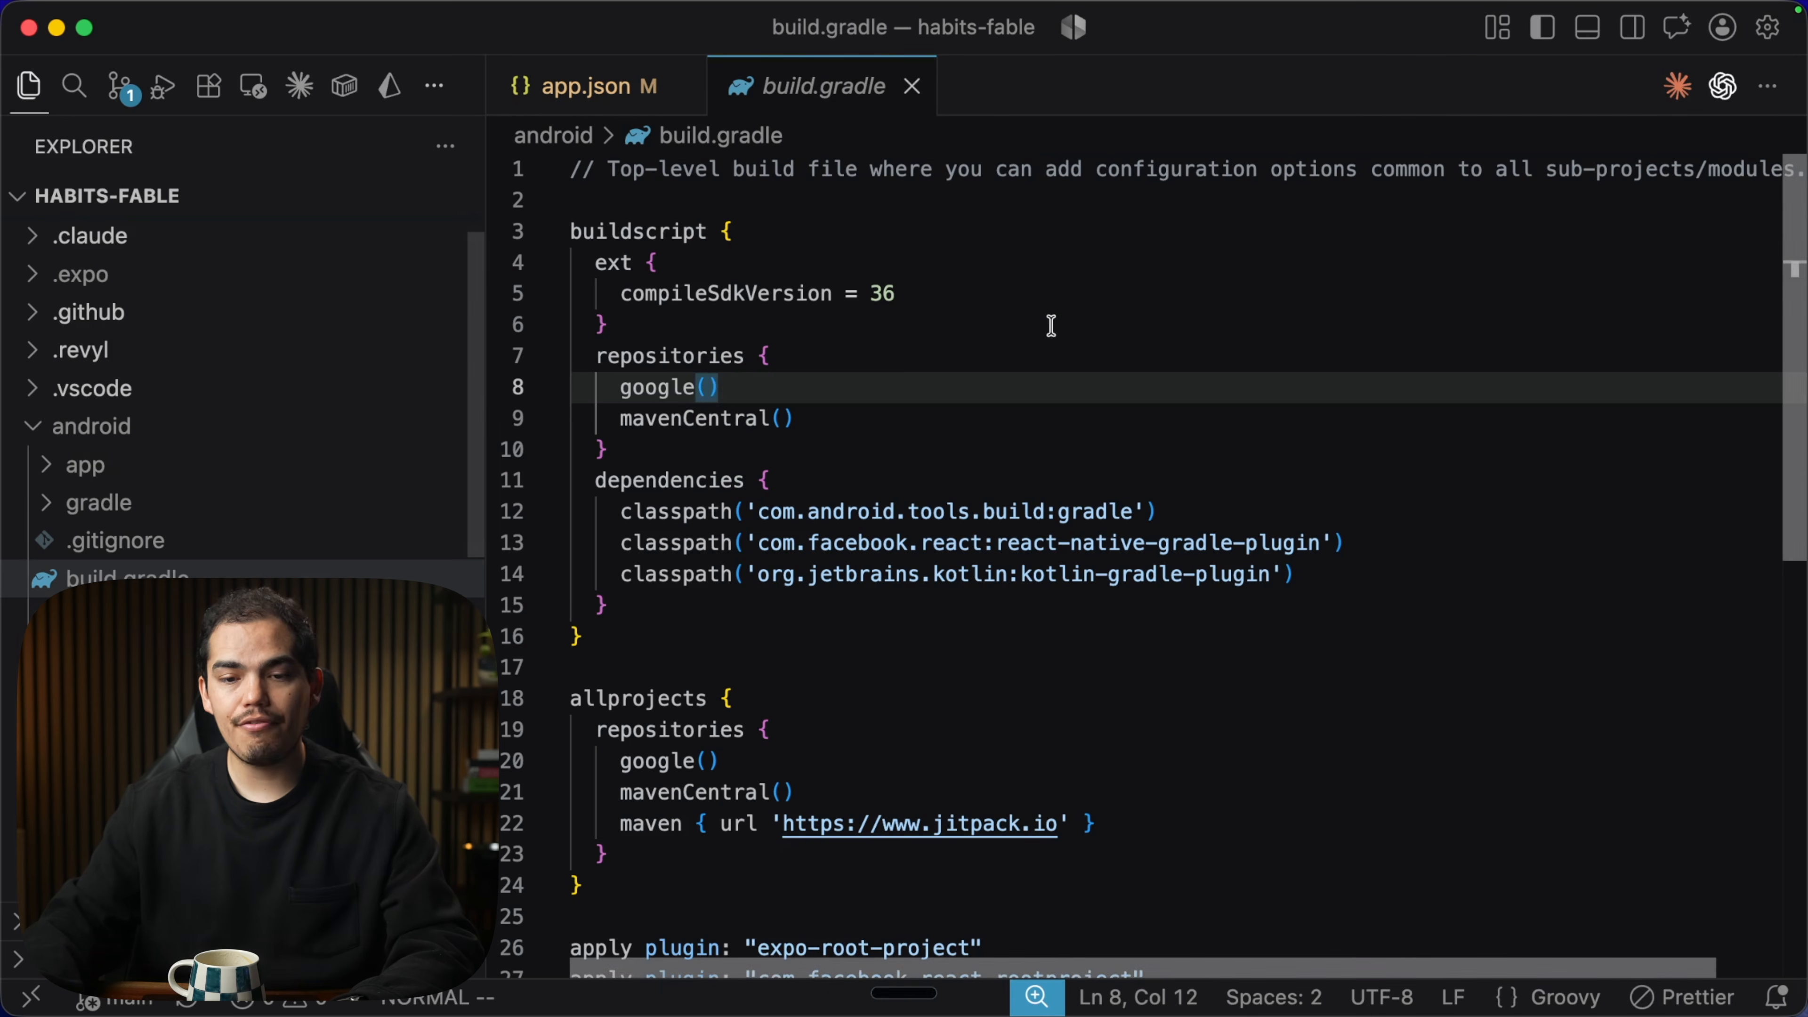
click(1021, 335)
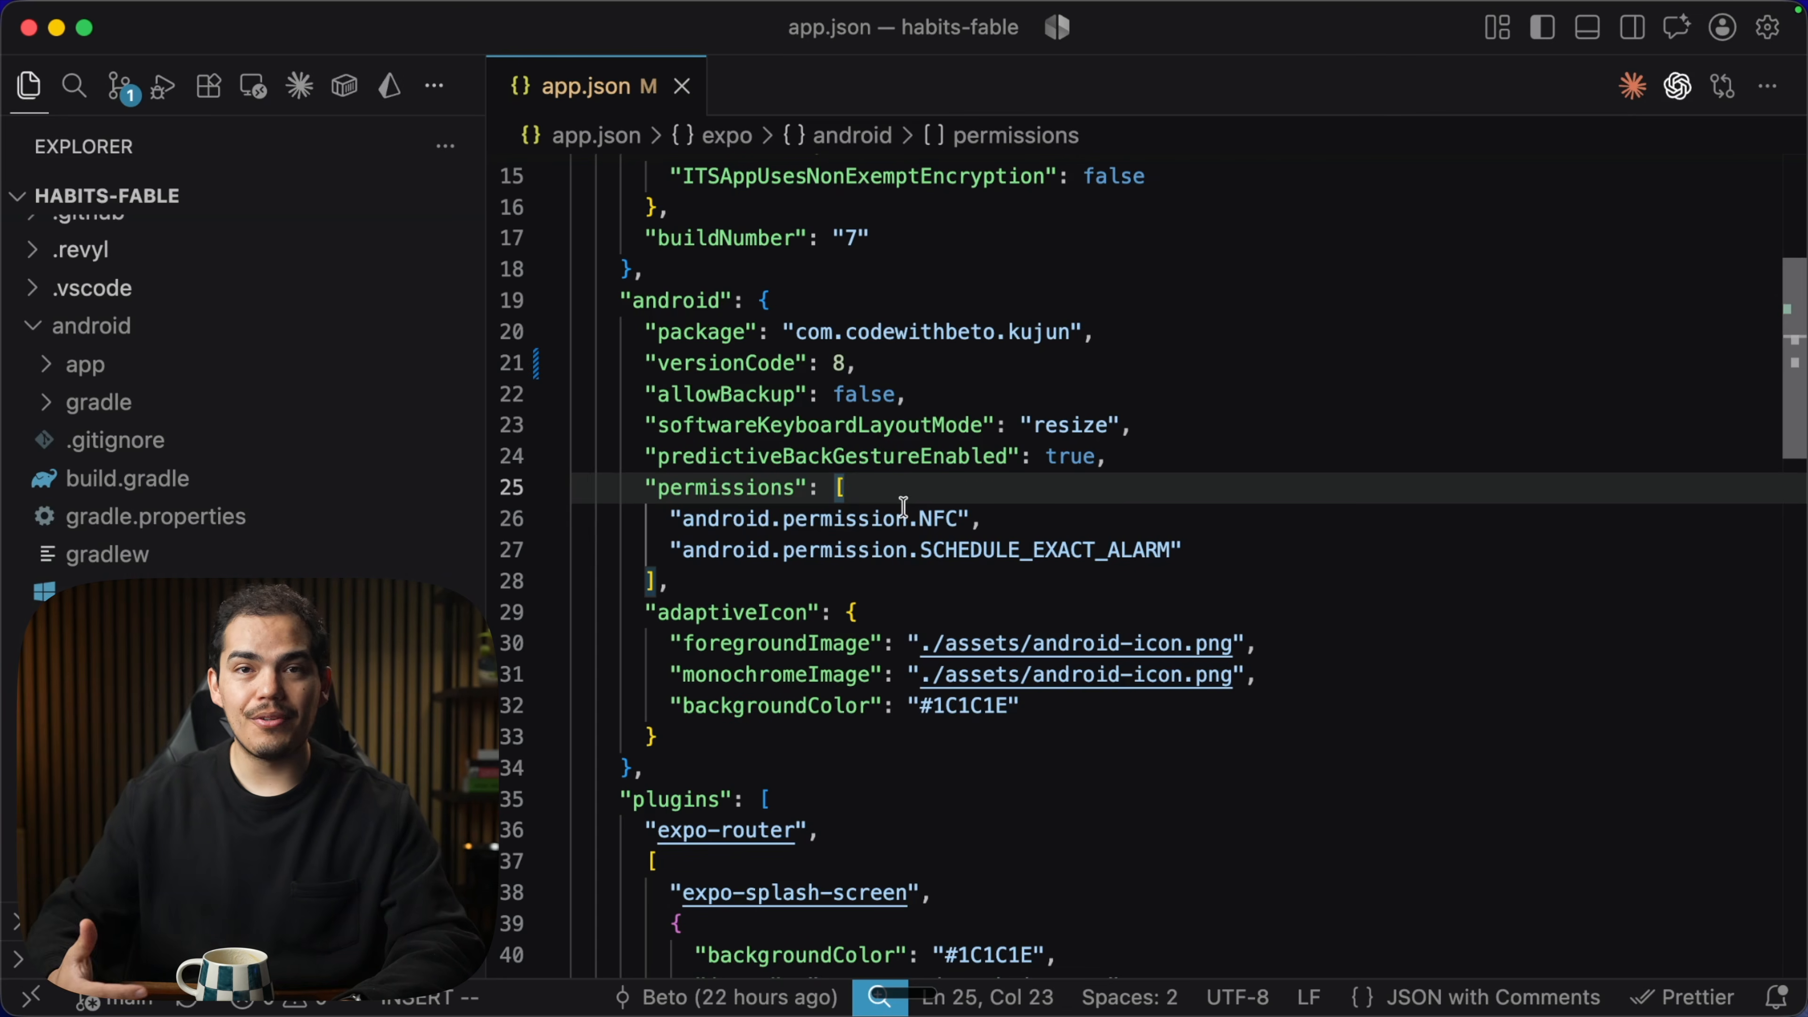
drag(868, 122, 708, 160)
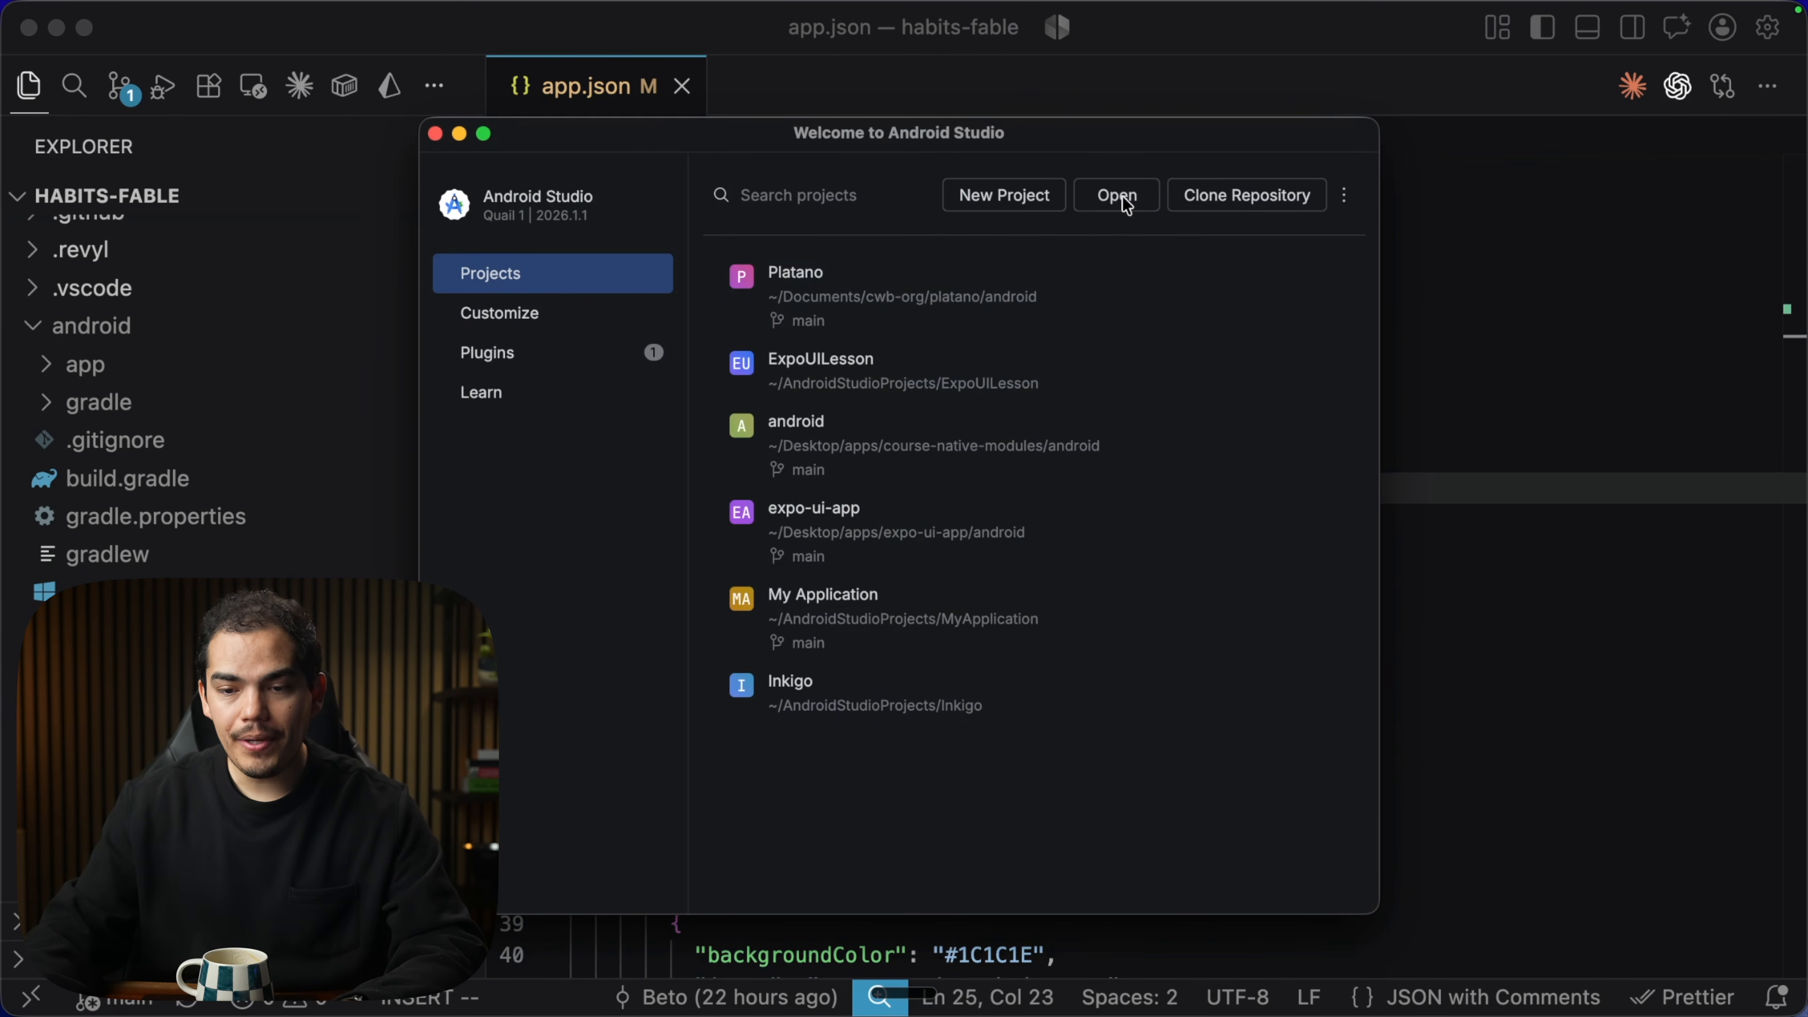
Open the habits-fable/android folder in Android Studio and trust the habits-fable folder.
click(1118, 197)
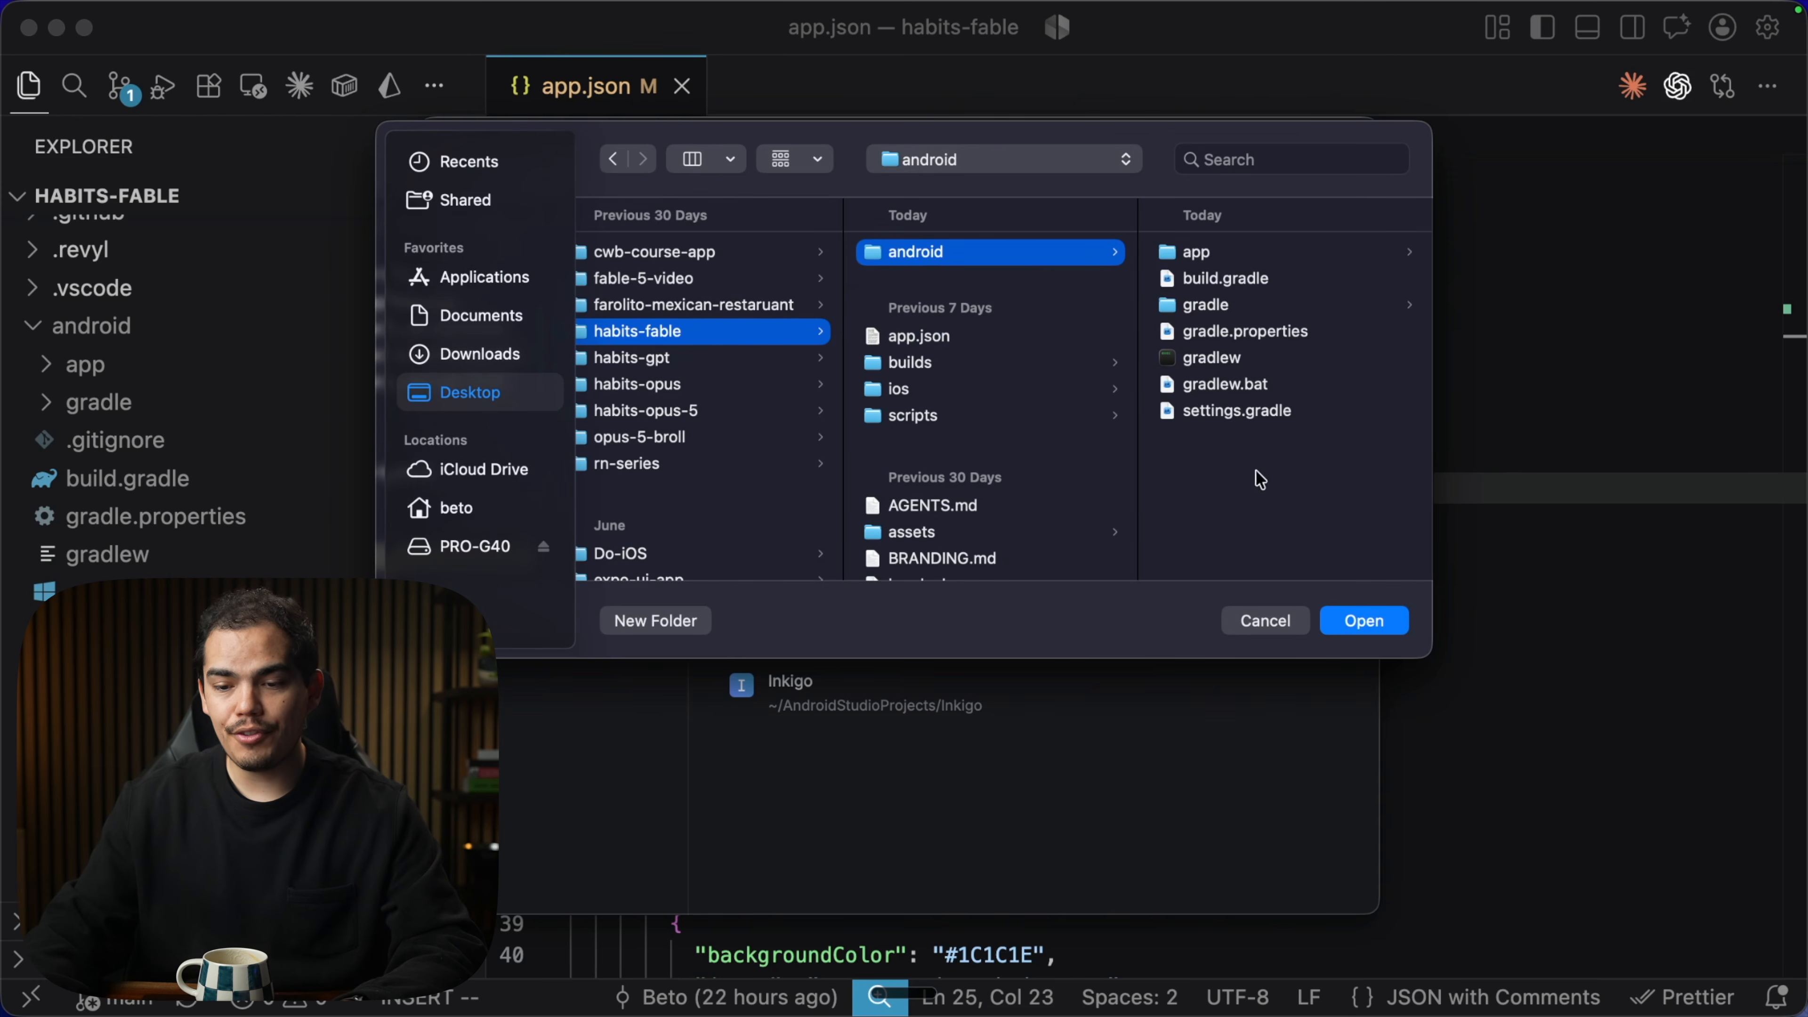
click(1363, 621)
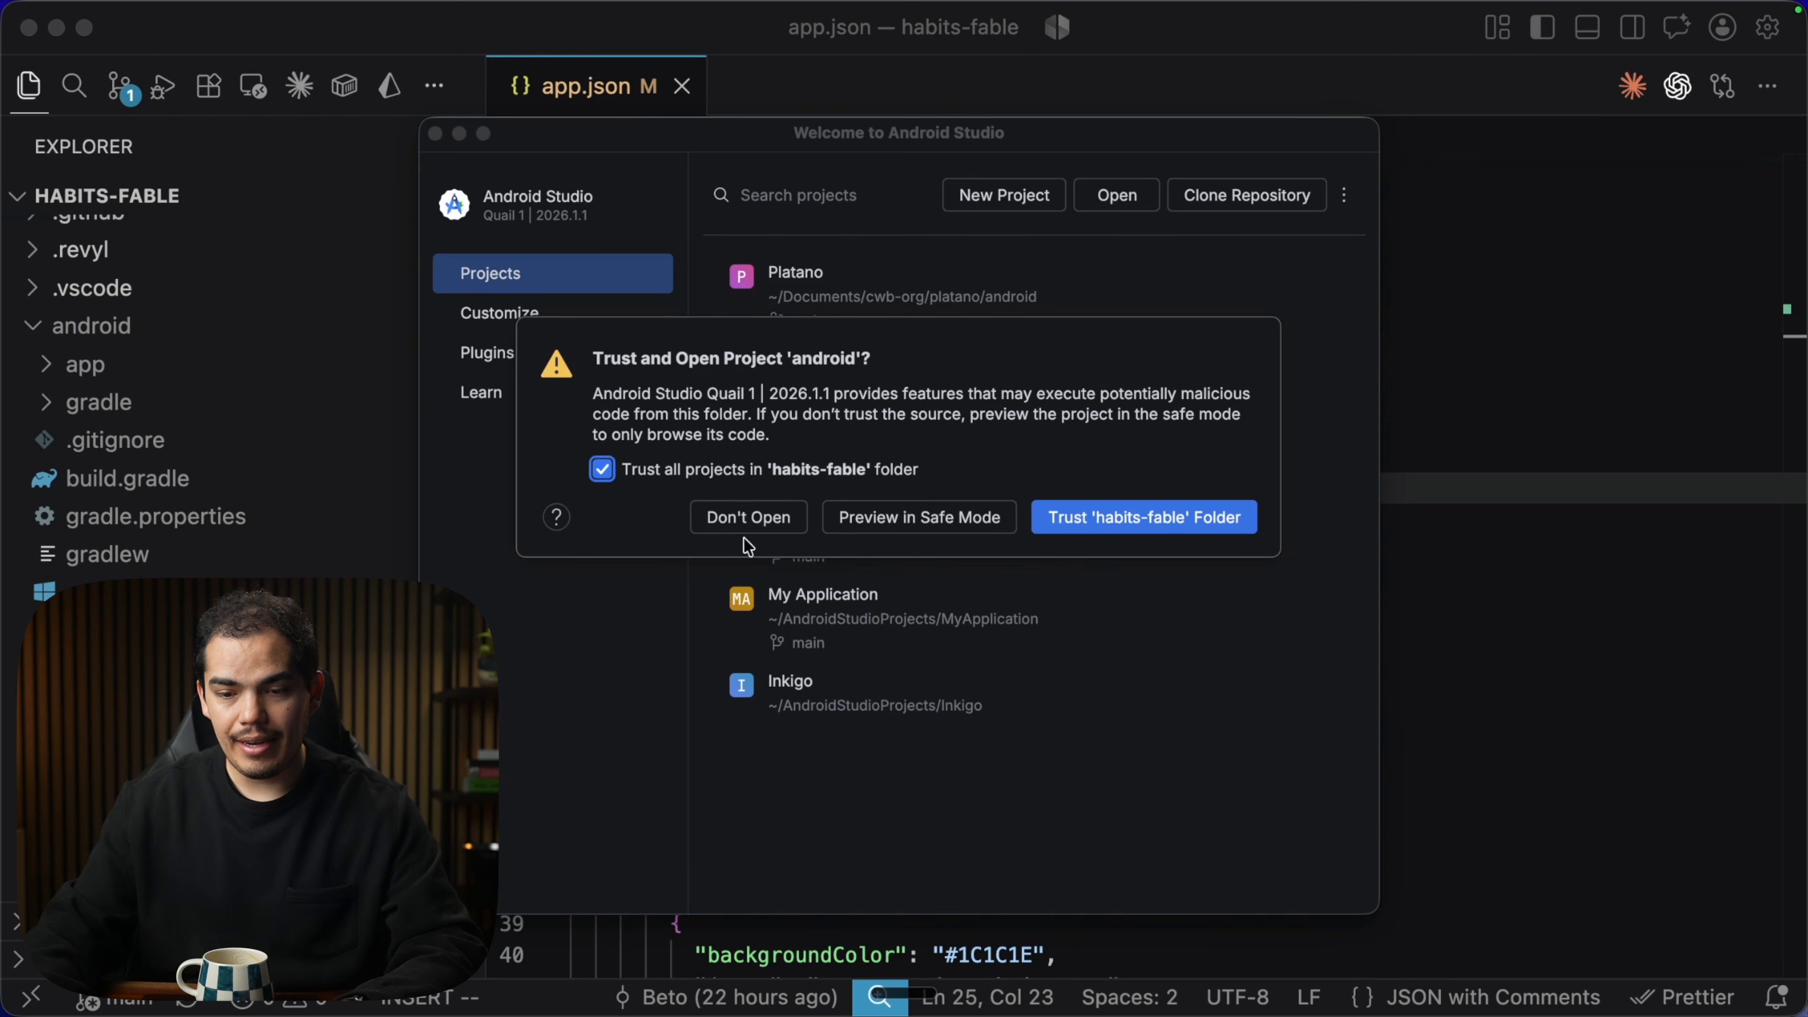
click(1125, 525)
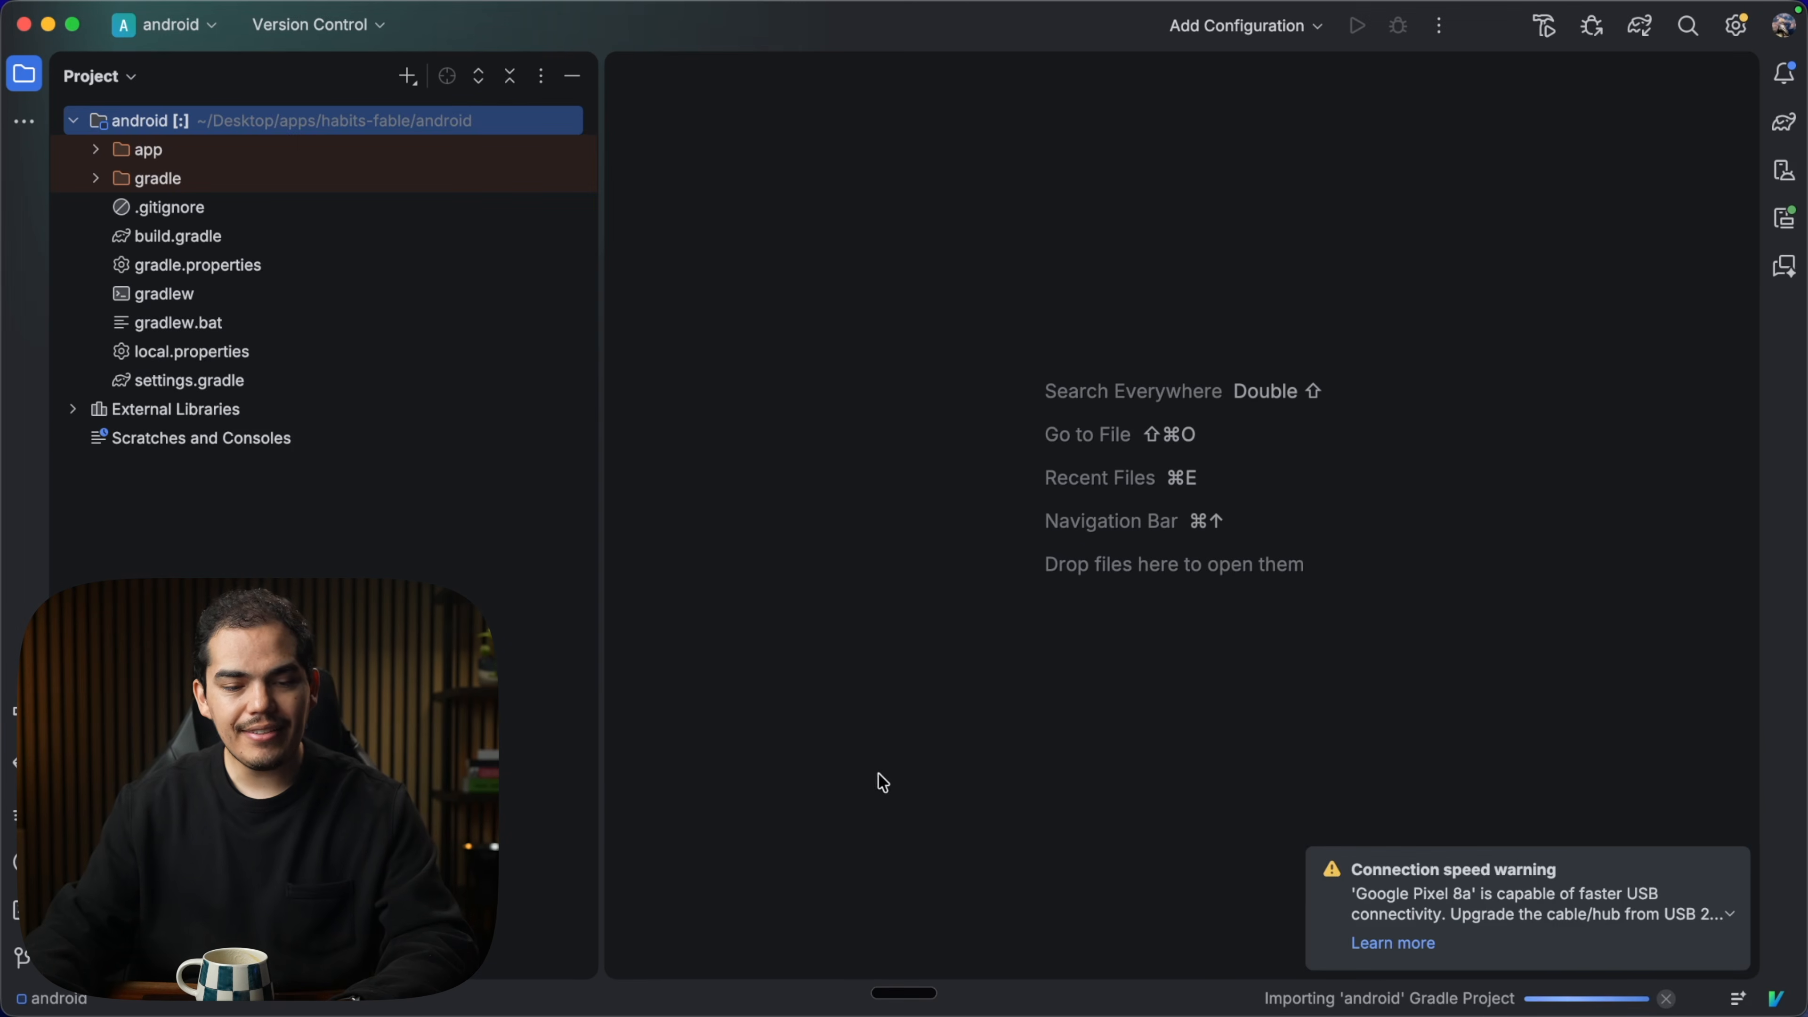
Show and enlarge the Build output, then select the BUILD SUCCESSFUL in 49s line.
click(24, 712)
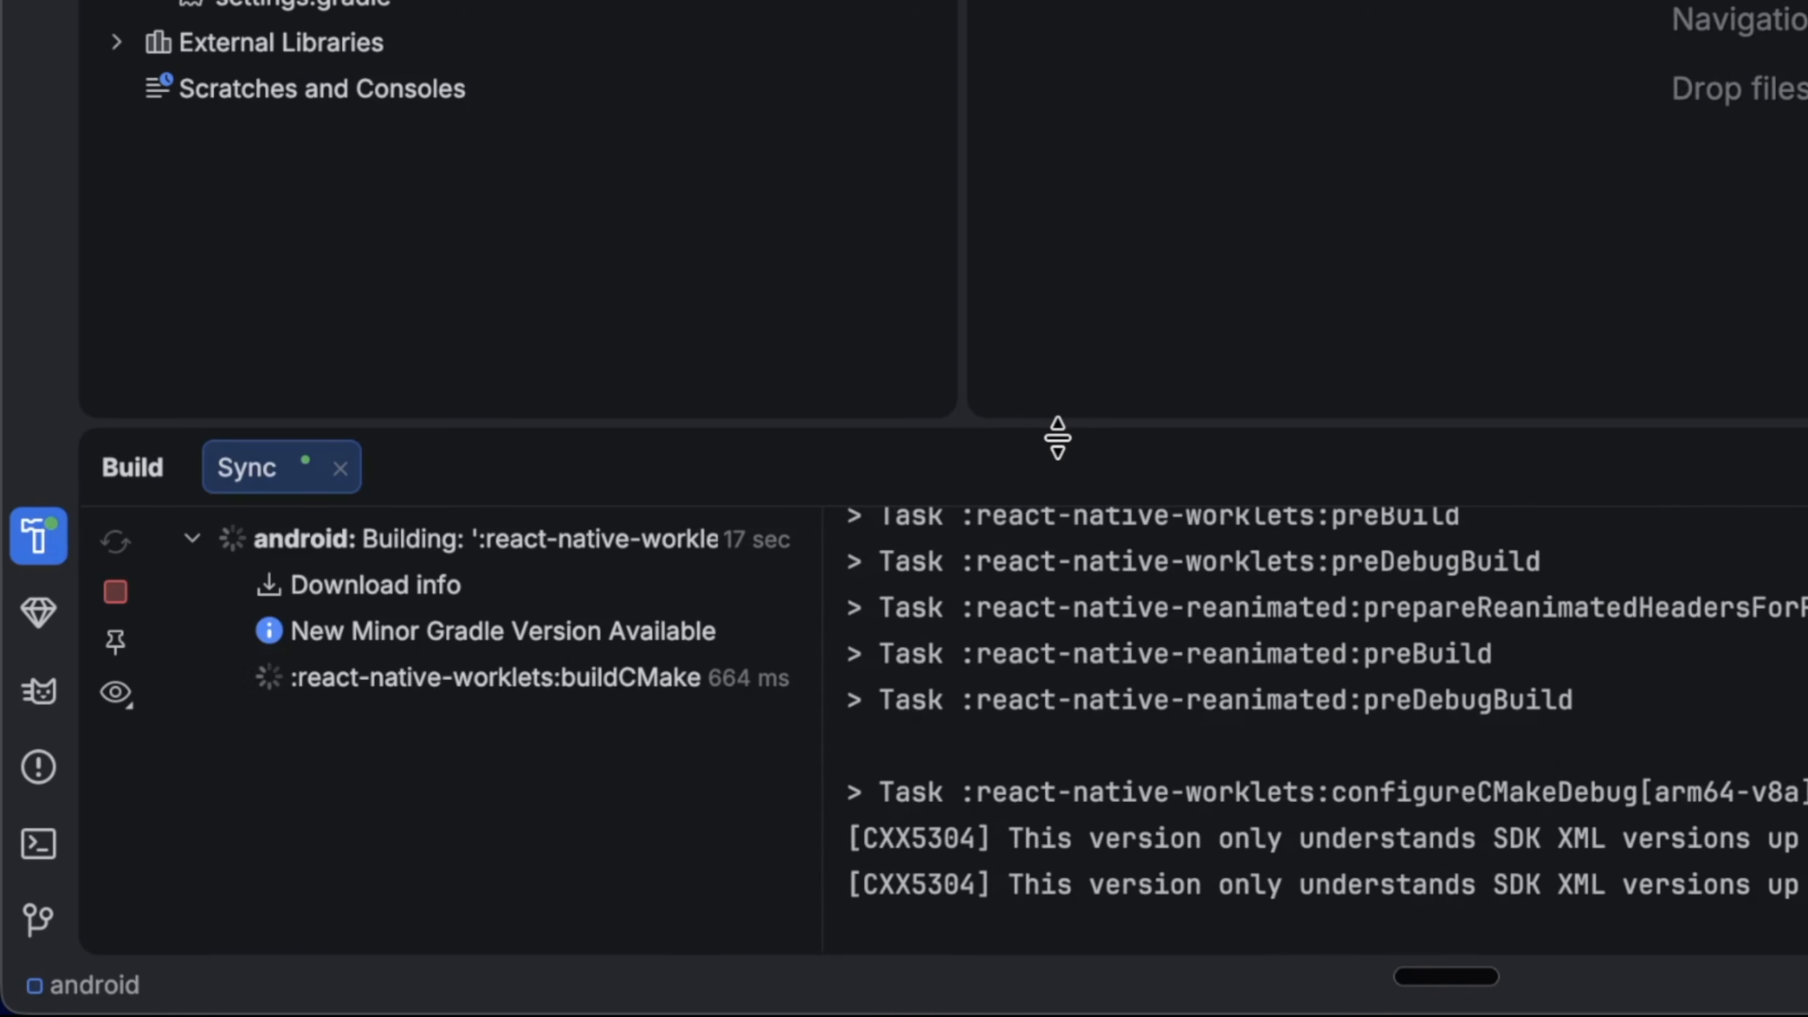
drag(621, 644, 622, 317)
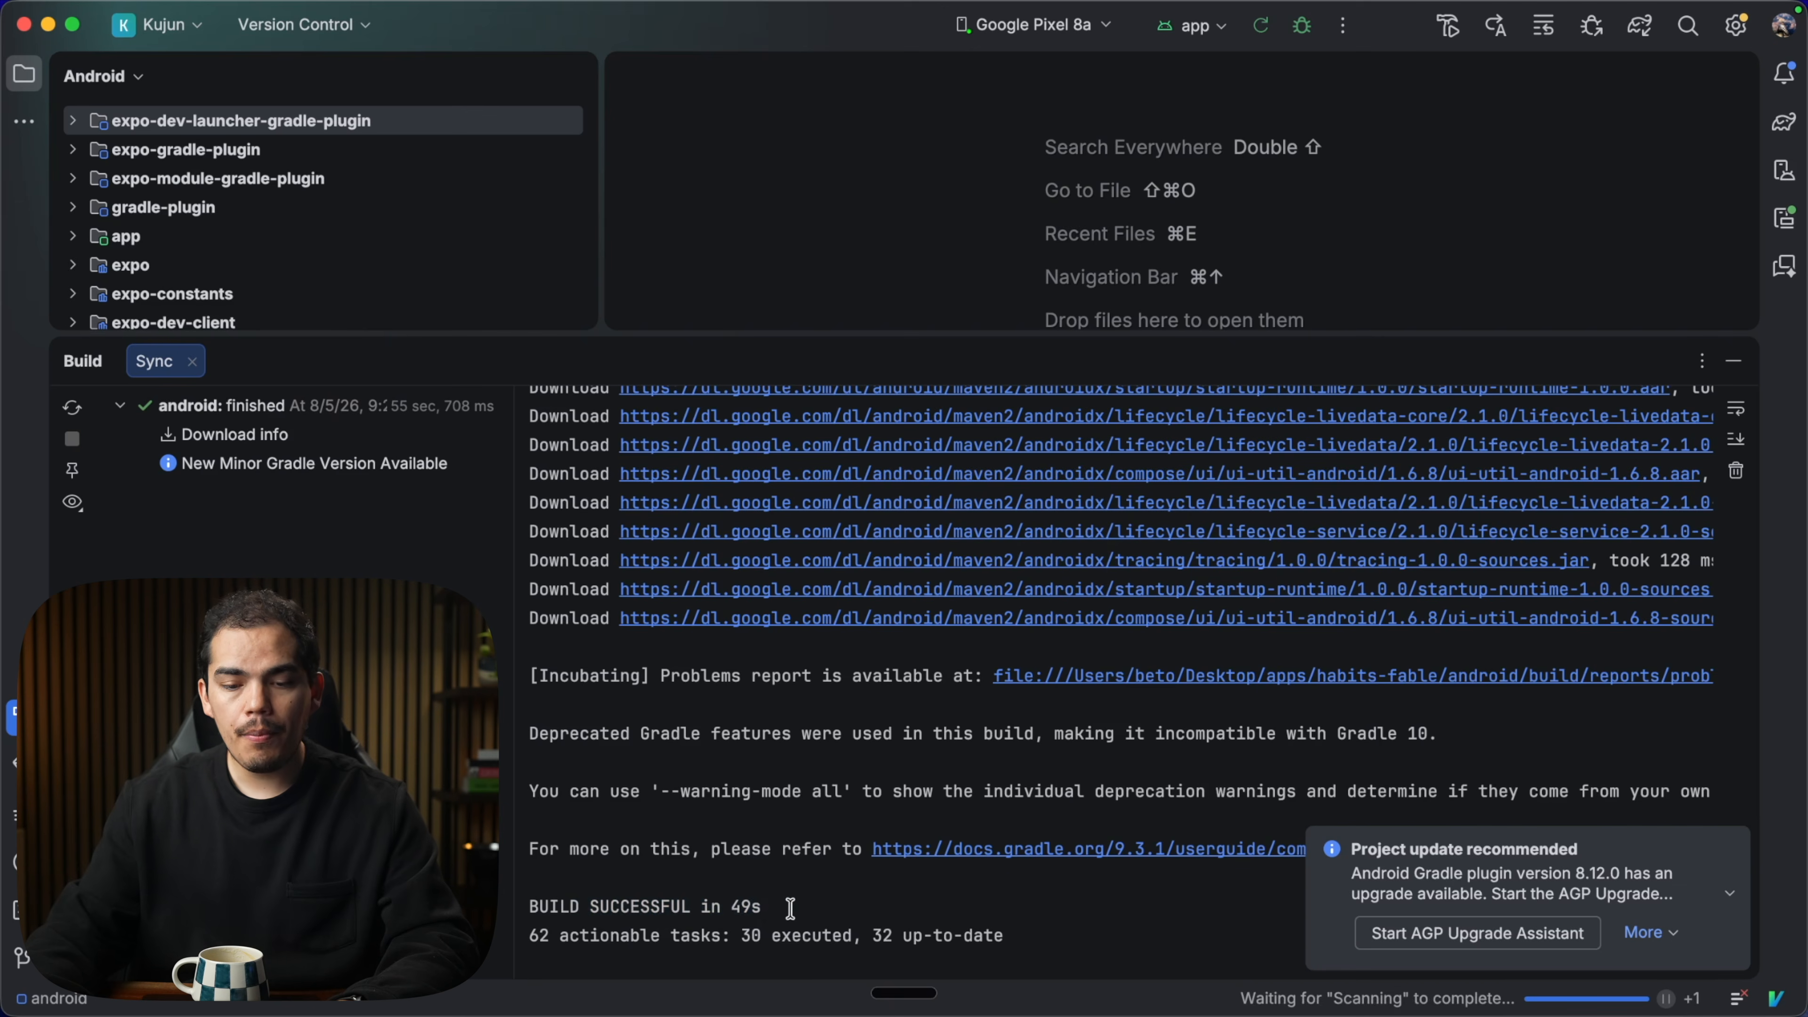
drag(790, 909, 570, 906)
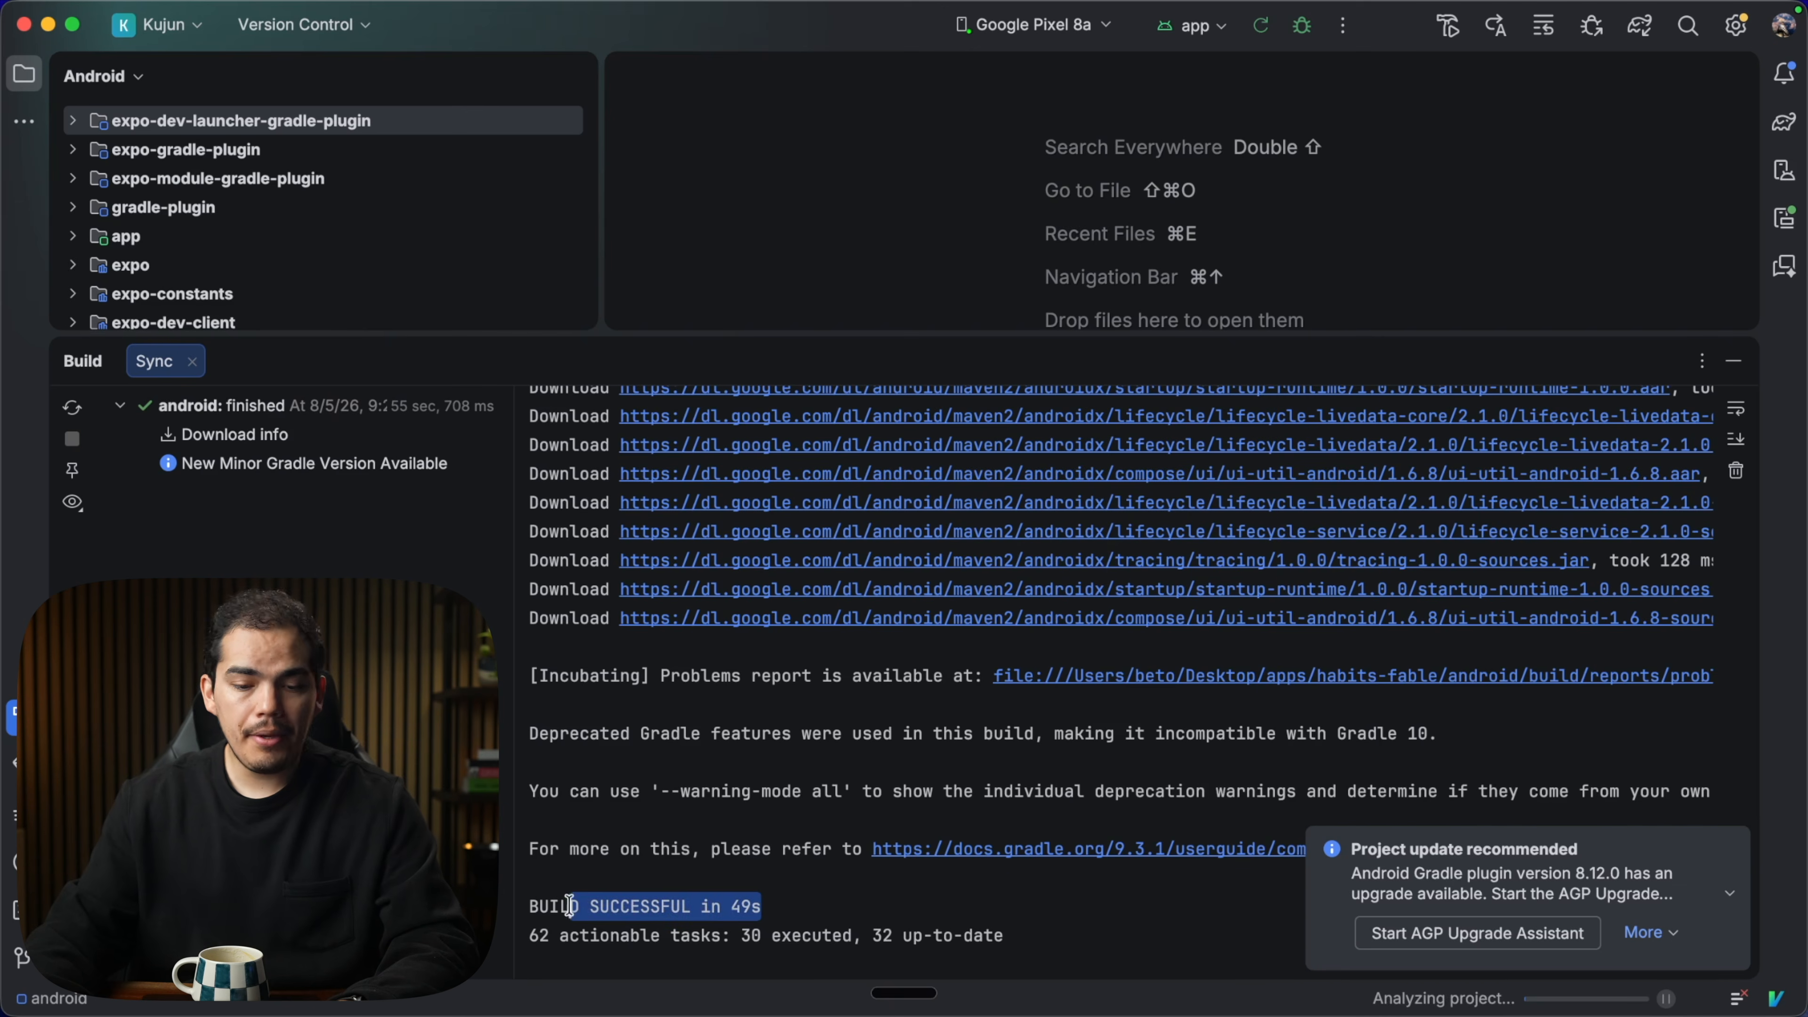
click(780, 924)
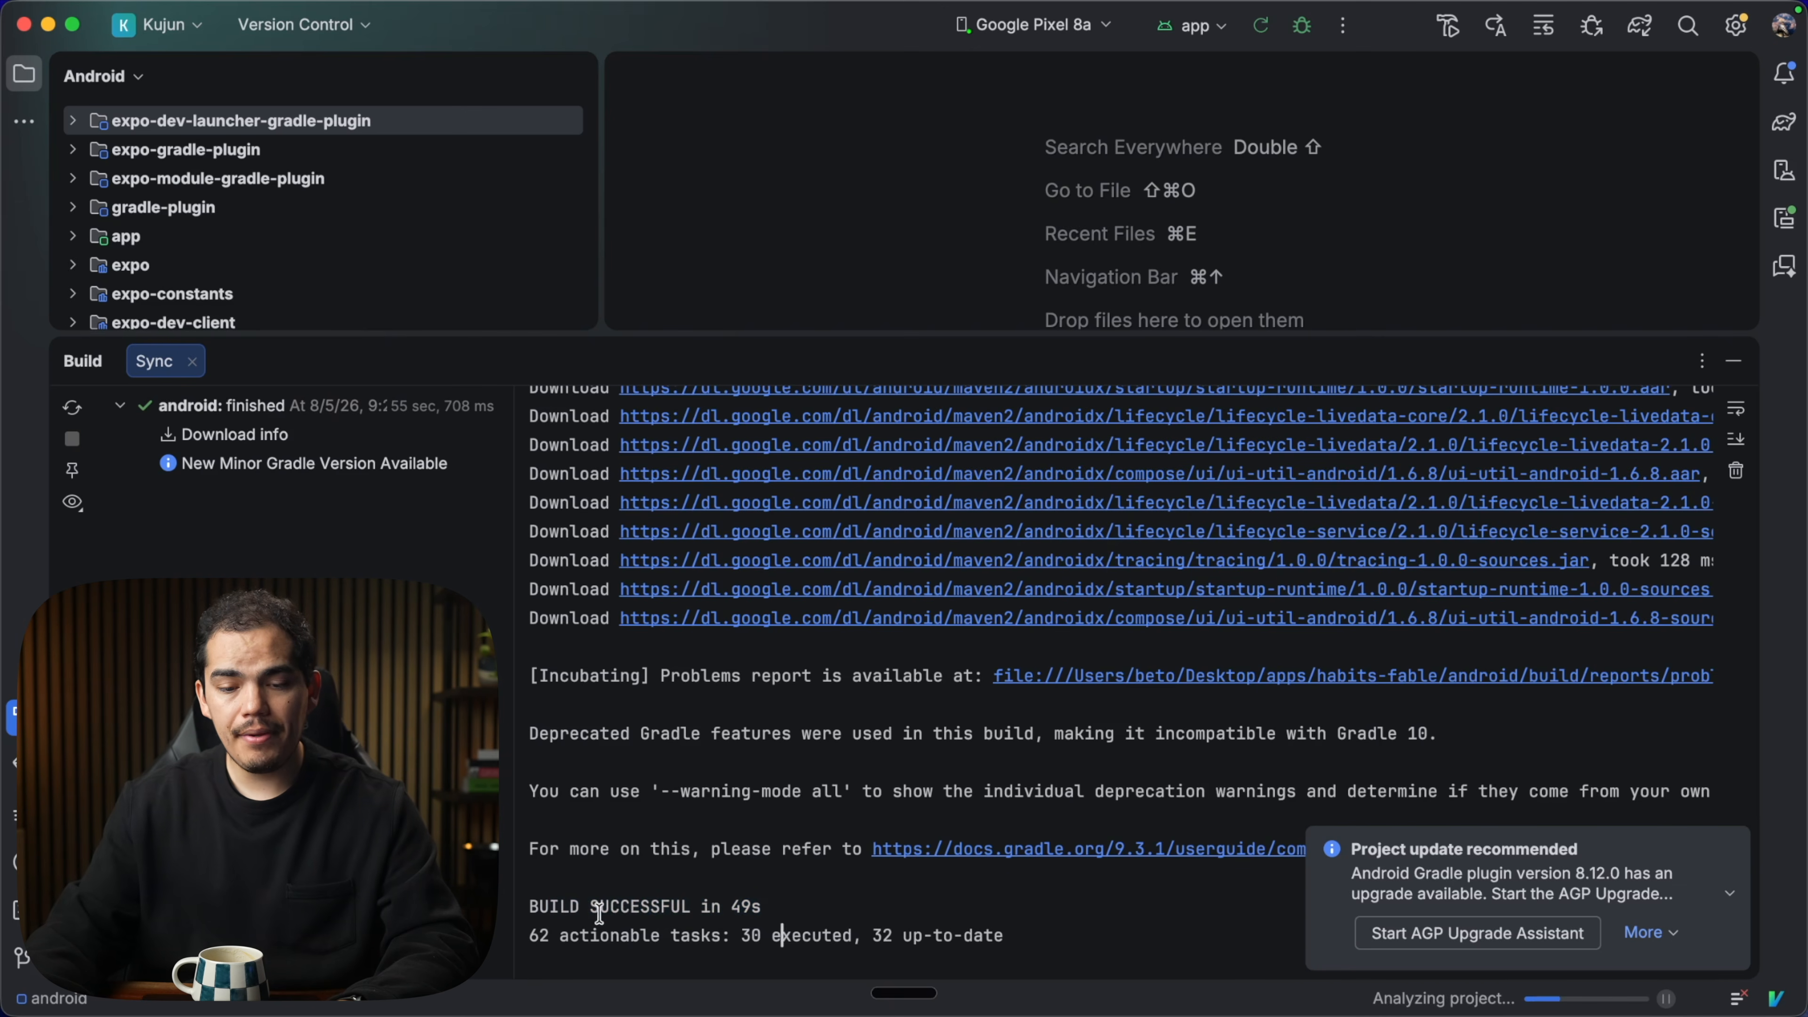
drag(776, 908, 515, 912)
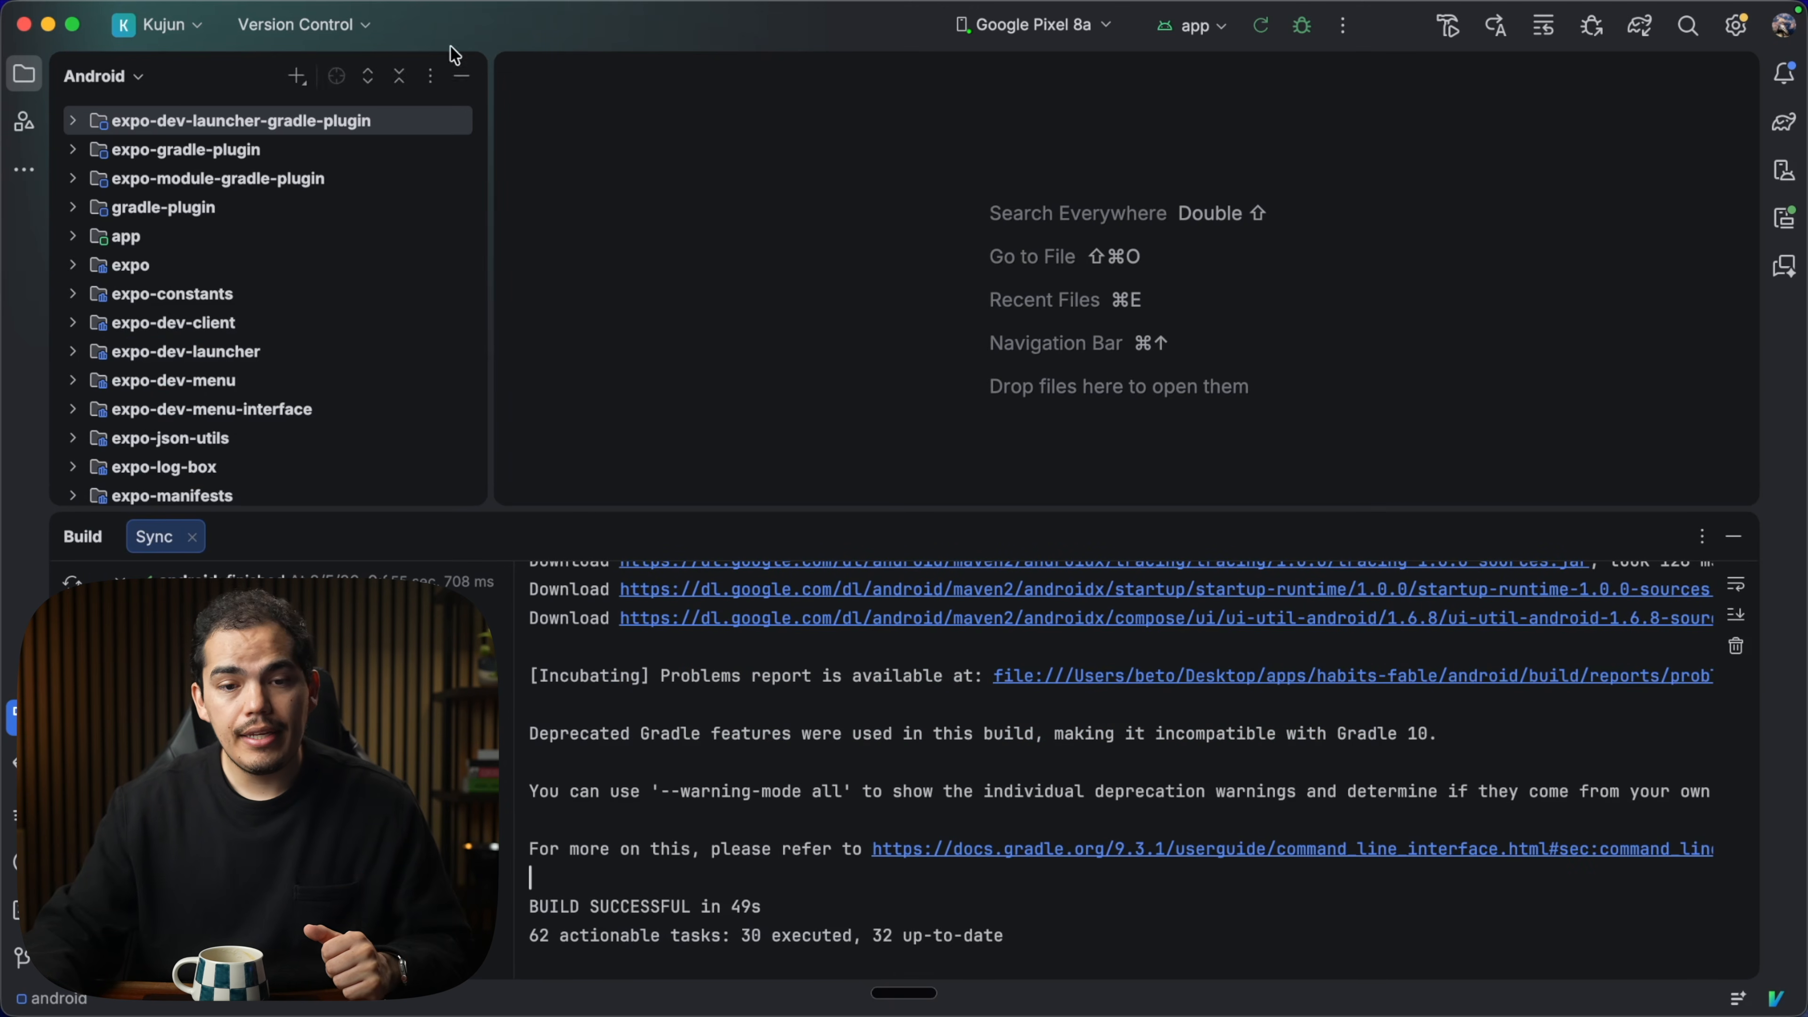
Choose Build > Generate Signed App Bundle or APK and proceed with Android App Bundle.
mouse_move(440, 3)
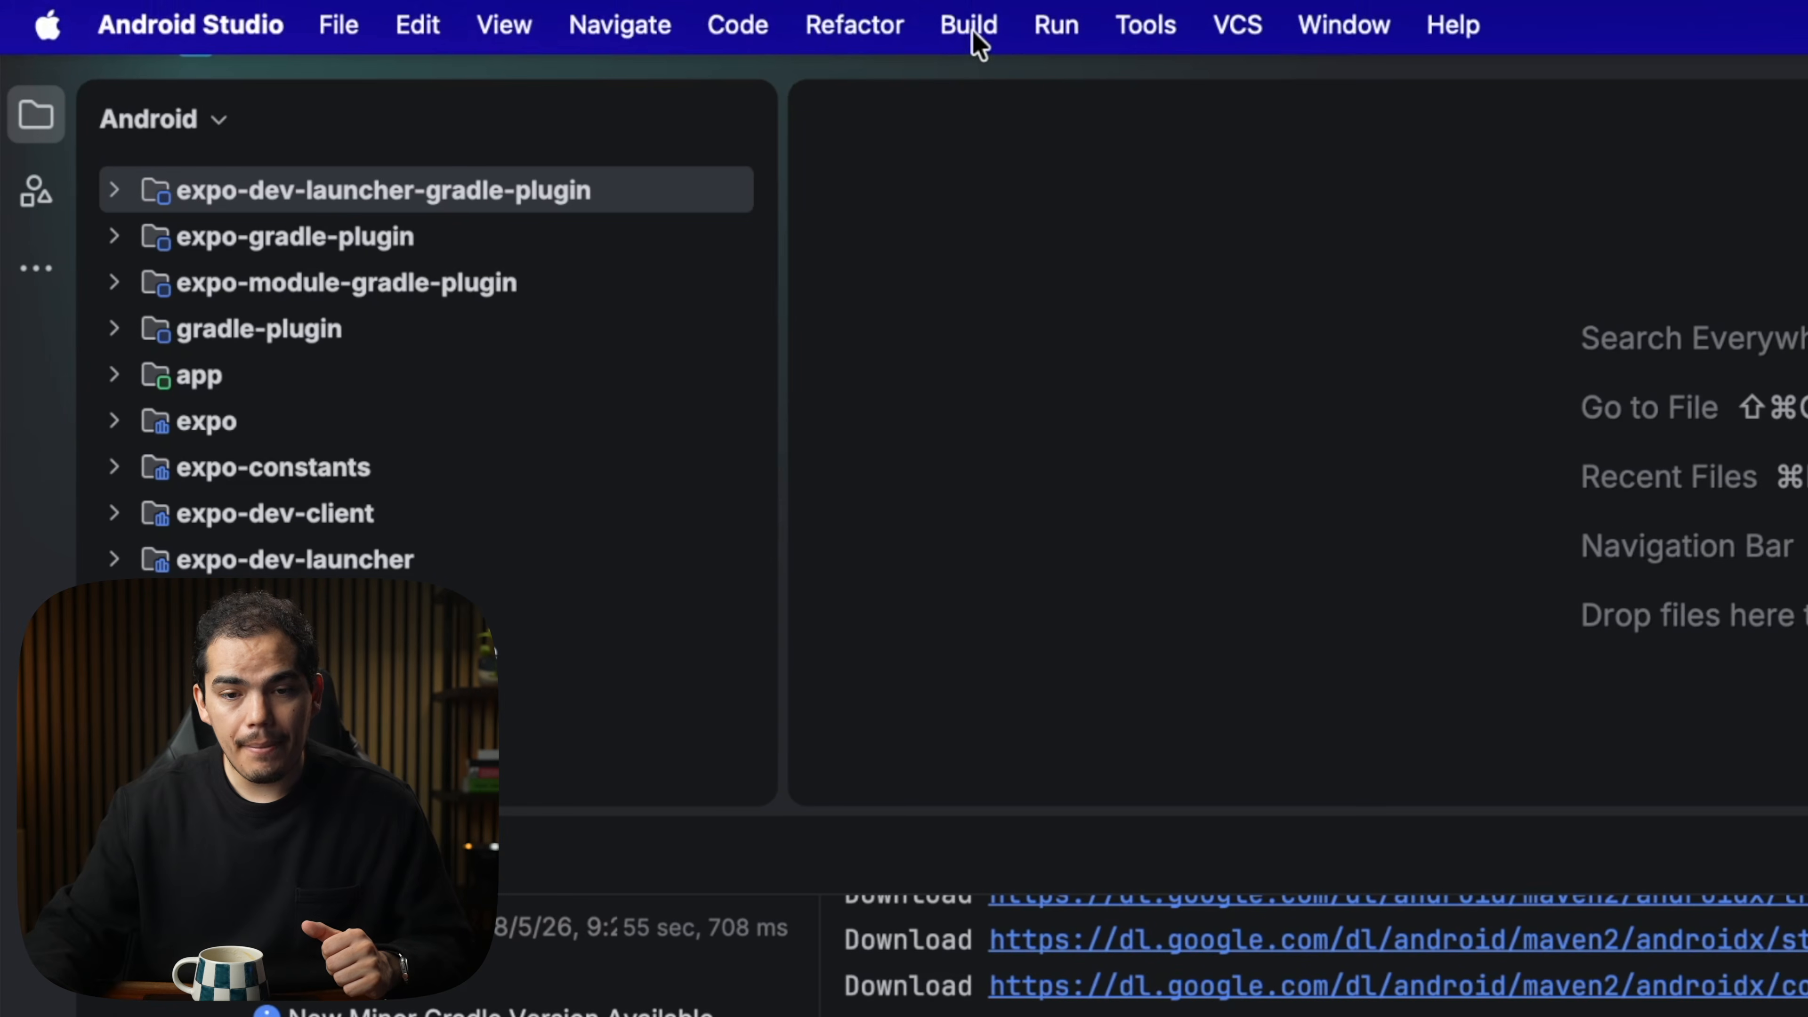
click(969, 29)
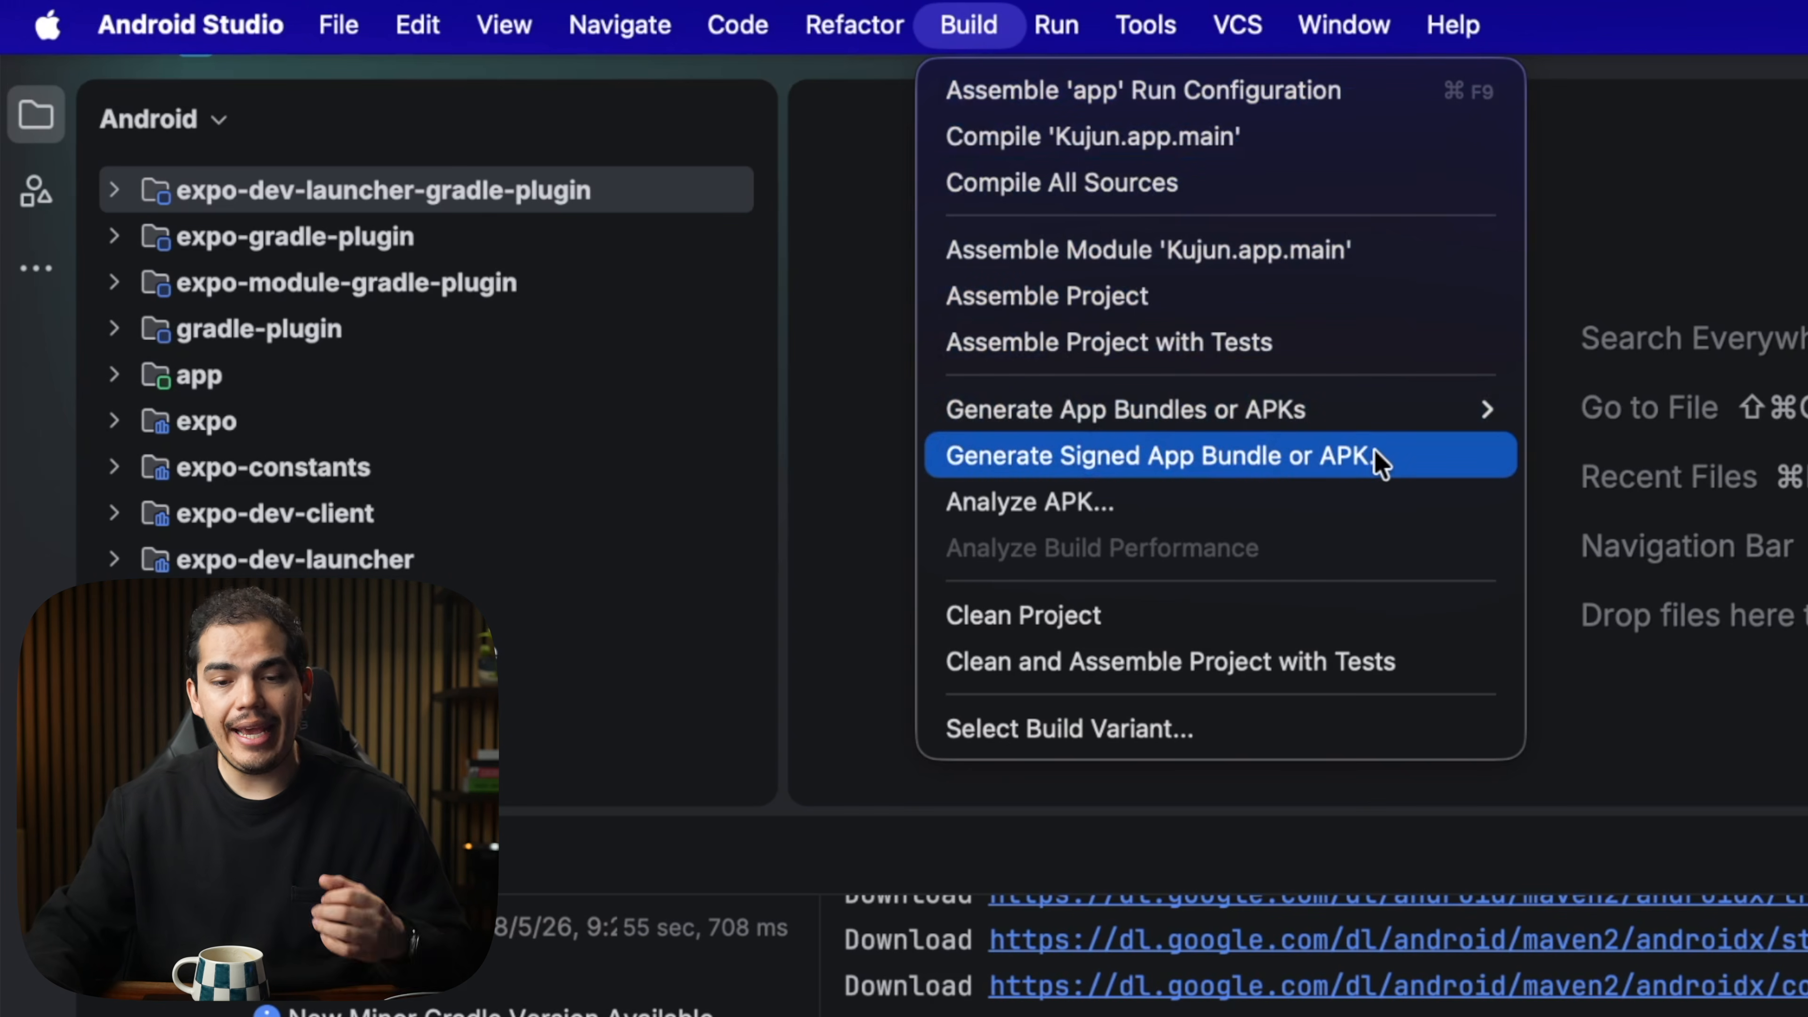
click(1410, 456)
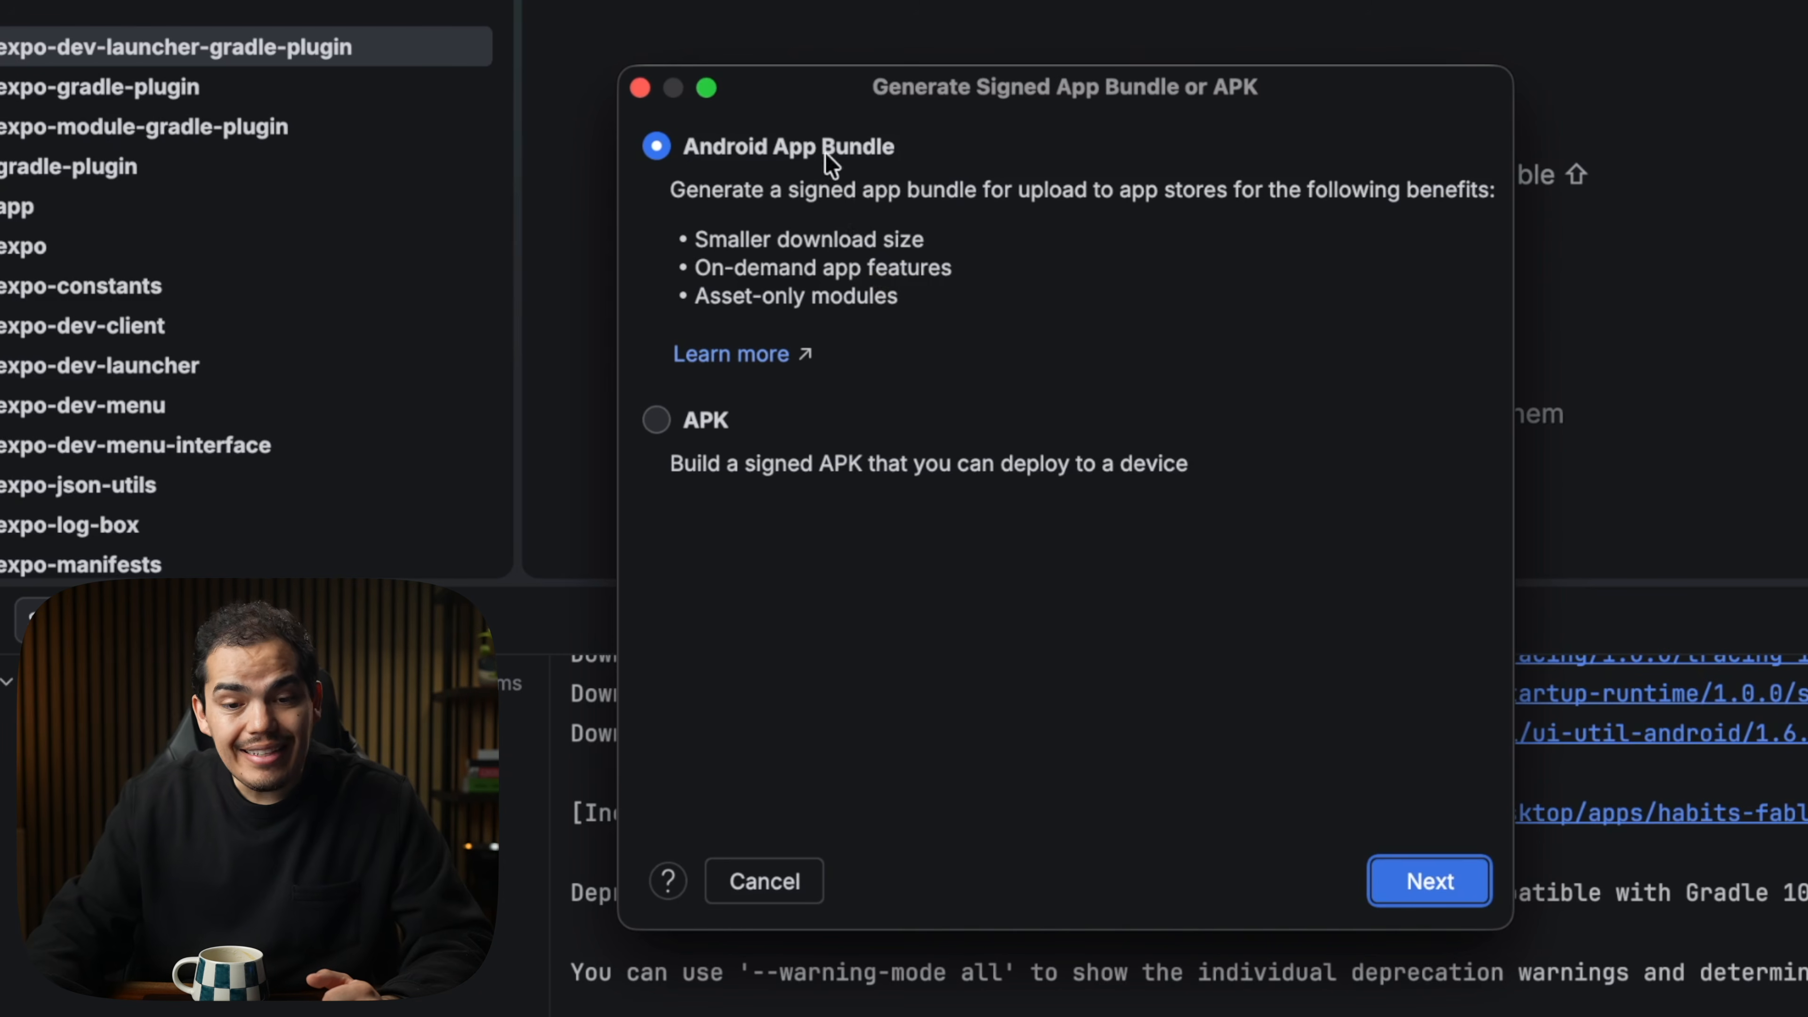
click(1435, 897)
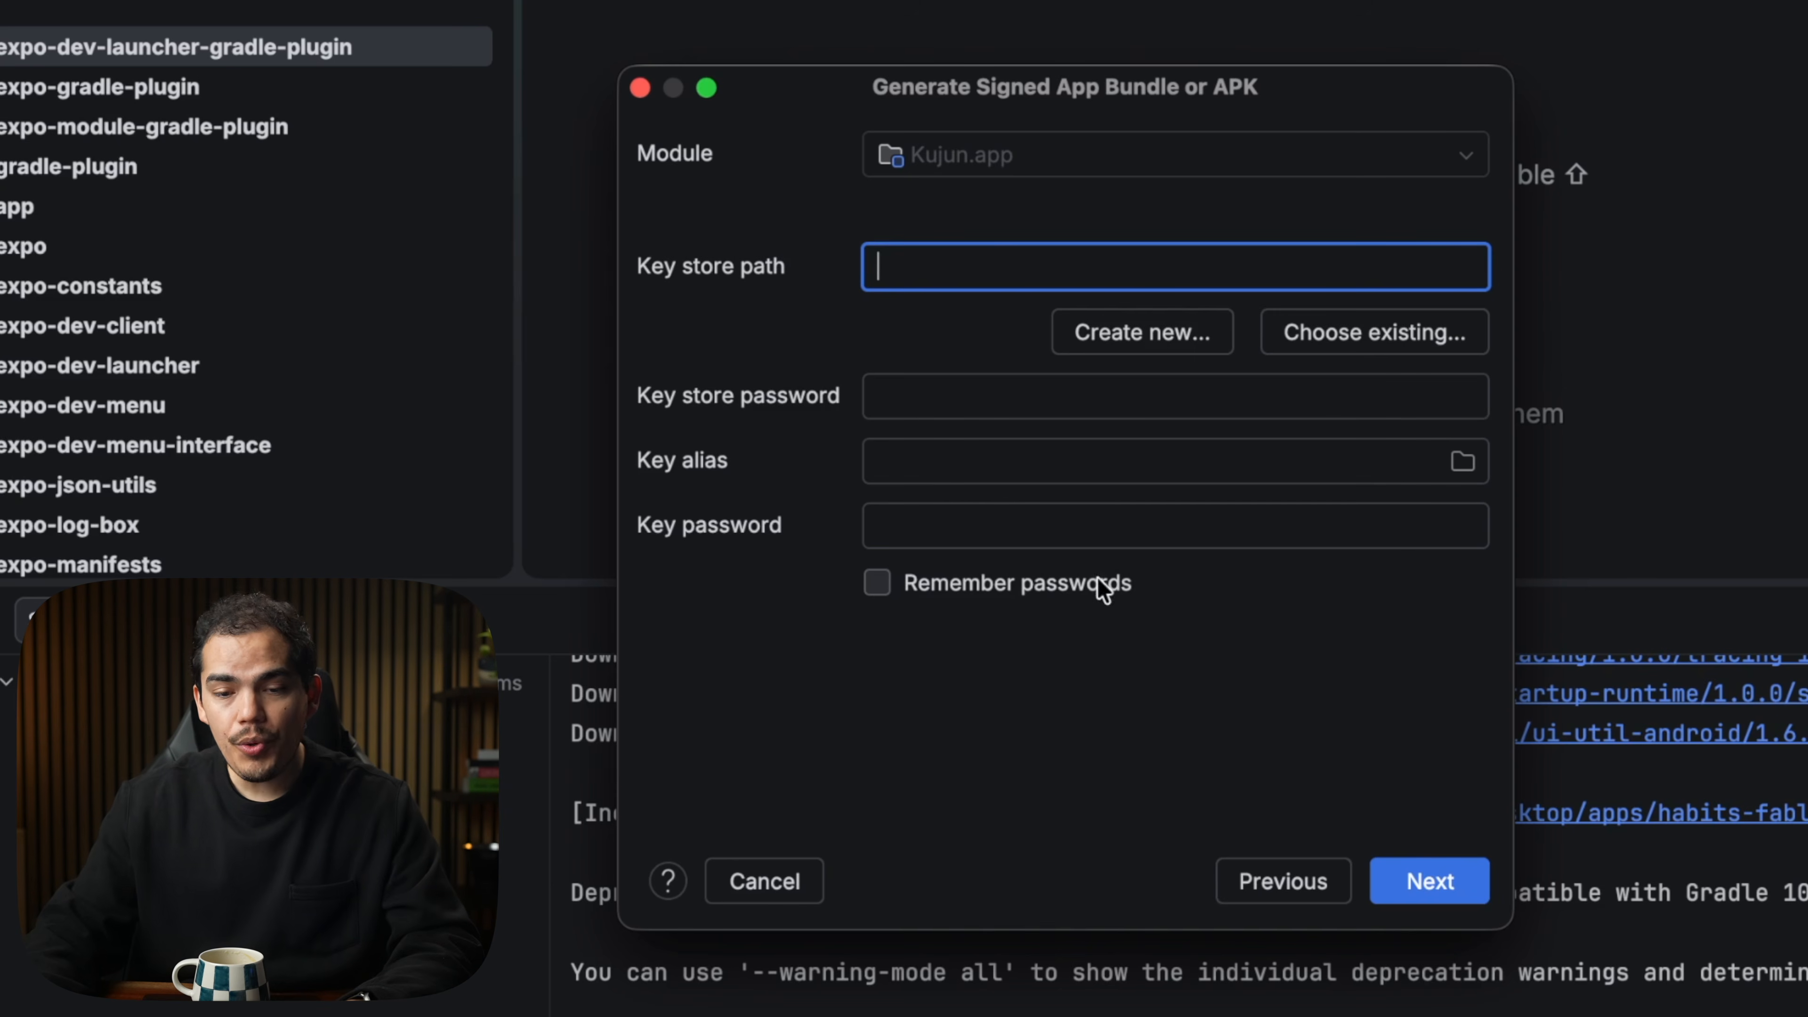
Start a new key store using Create new under Key store path.
click(1163, 342)
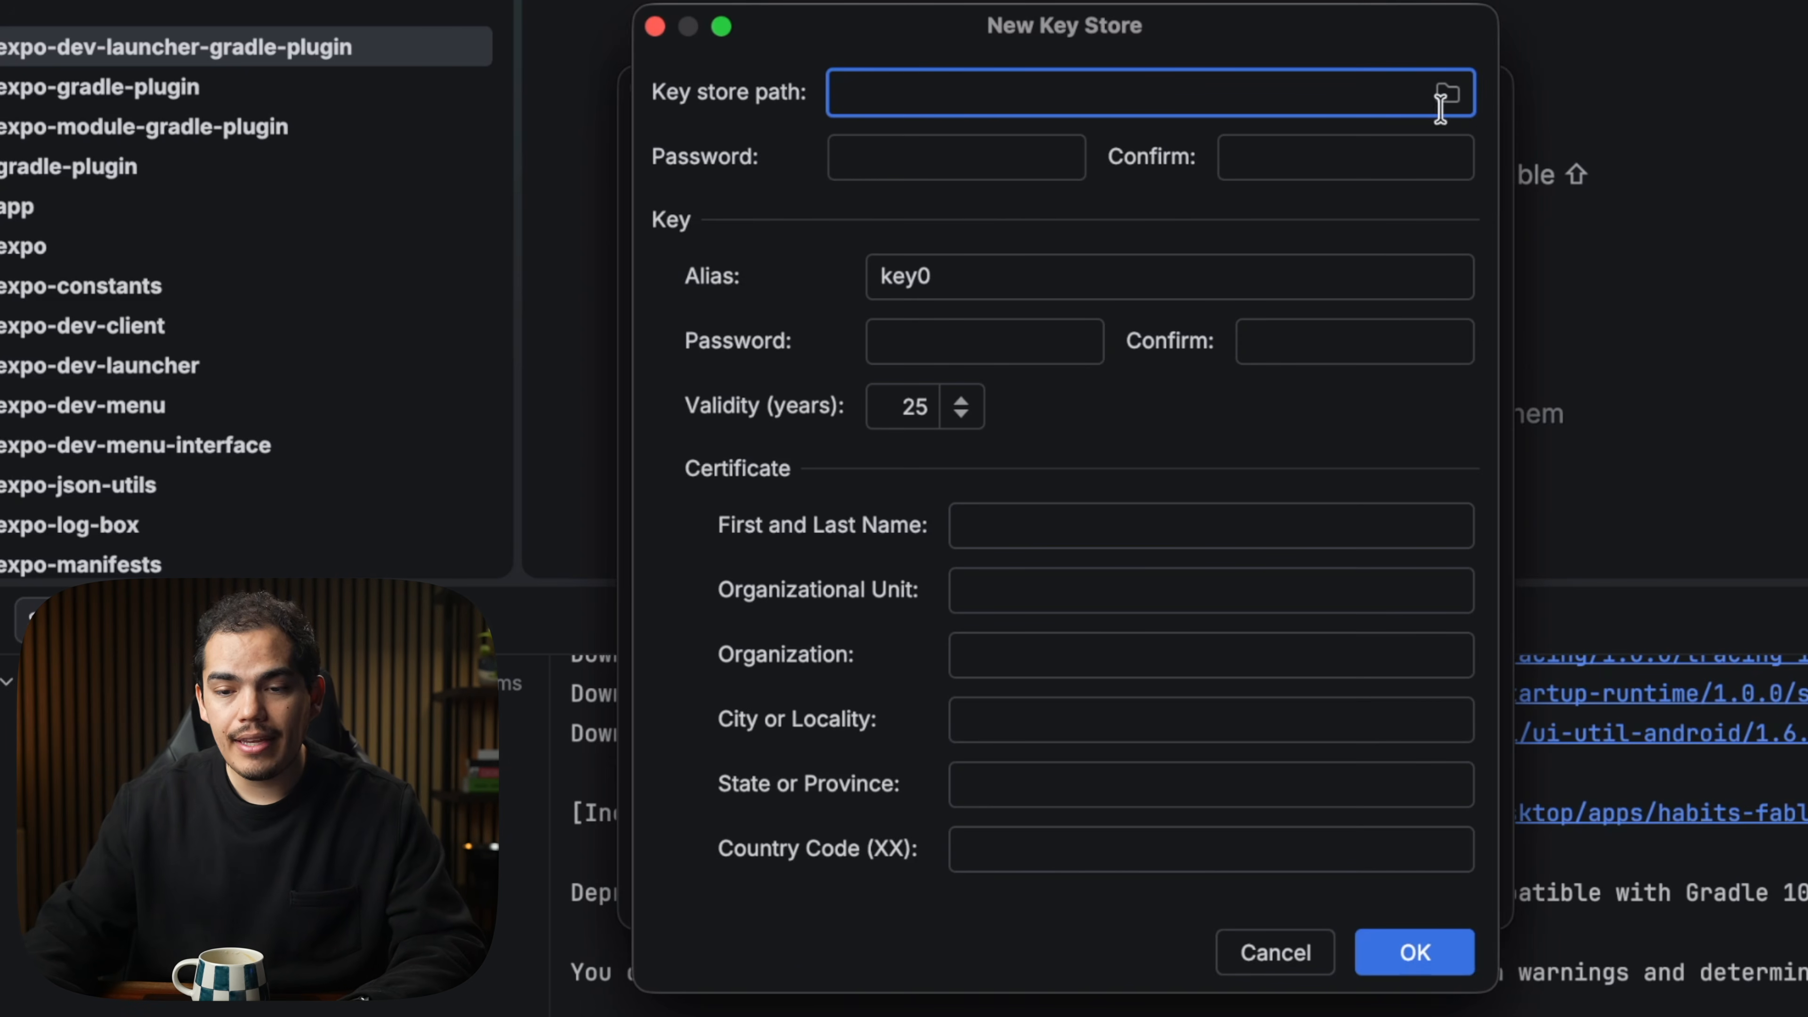
Set the new key store file to kujun.jks in Documents/my-keystores.
click(1447, 96)
click(502, 322)
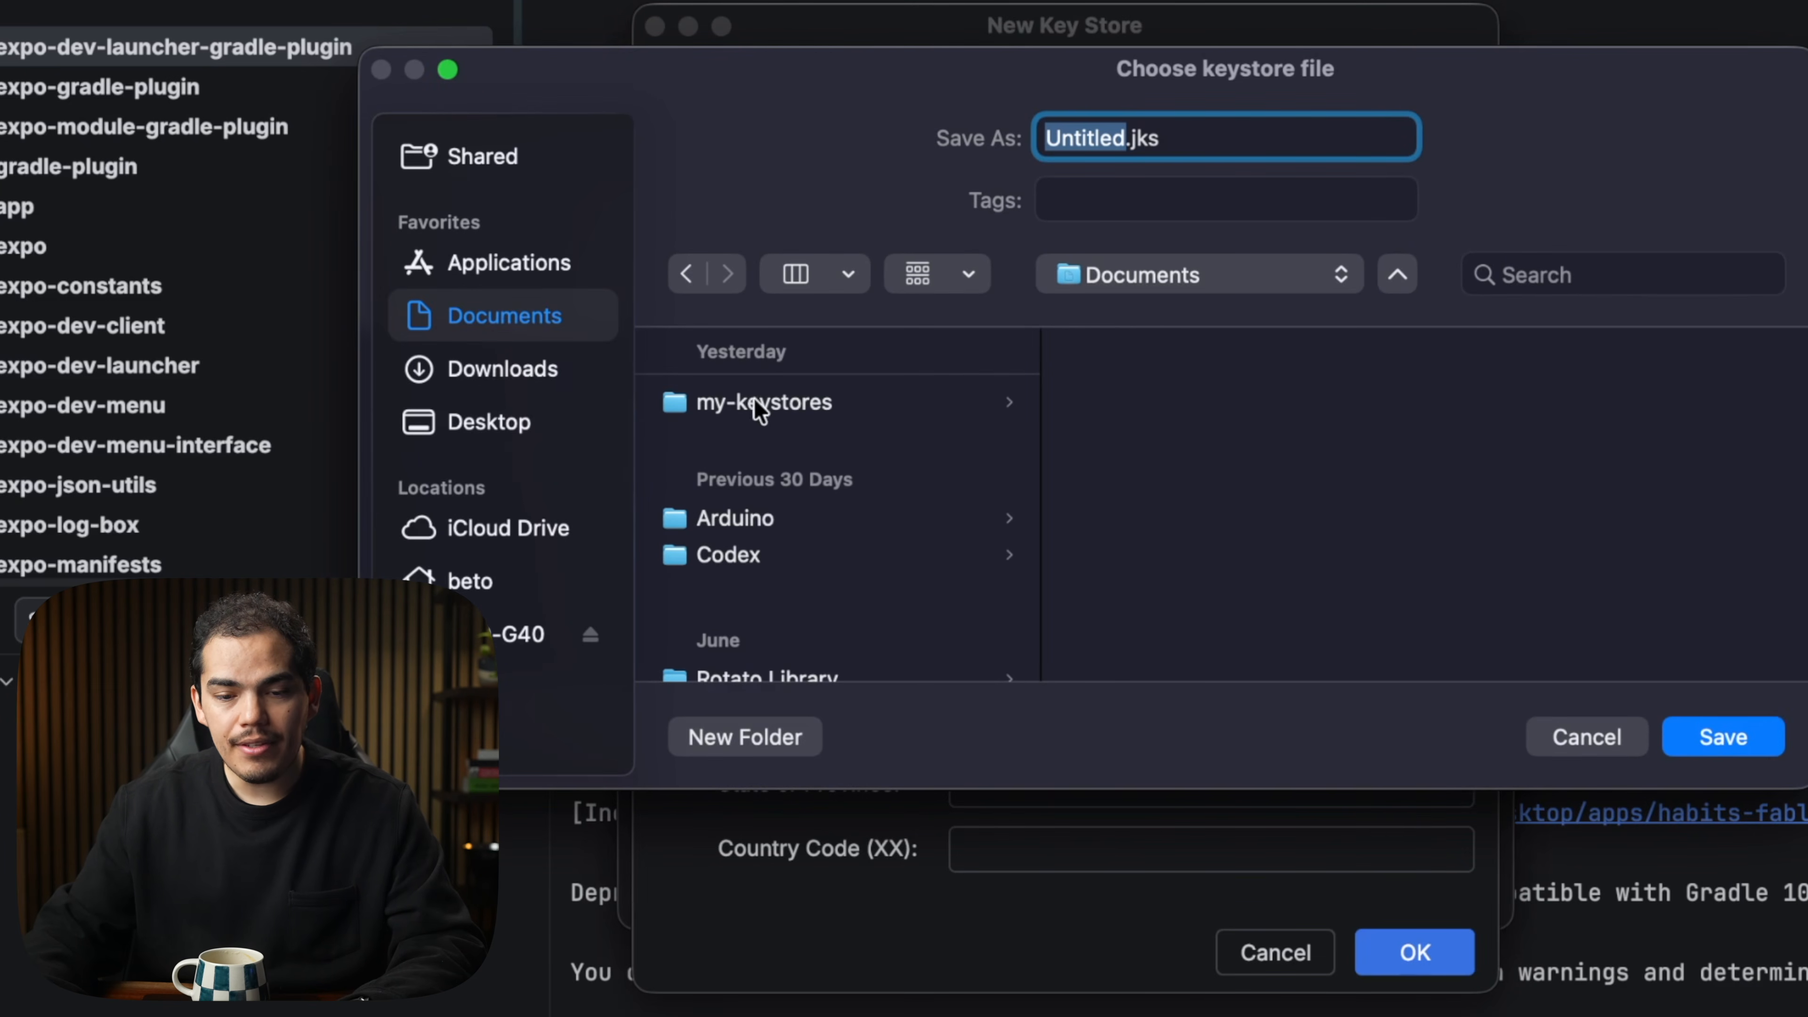
click(759, 412)
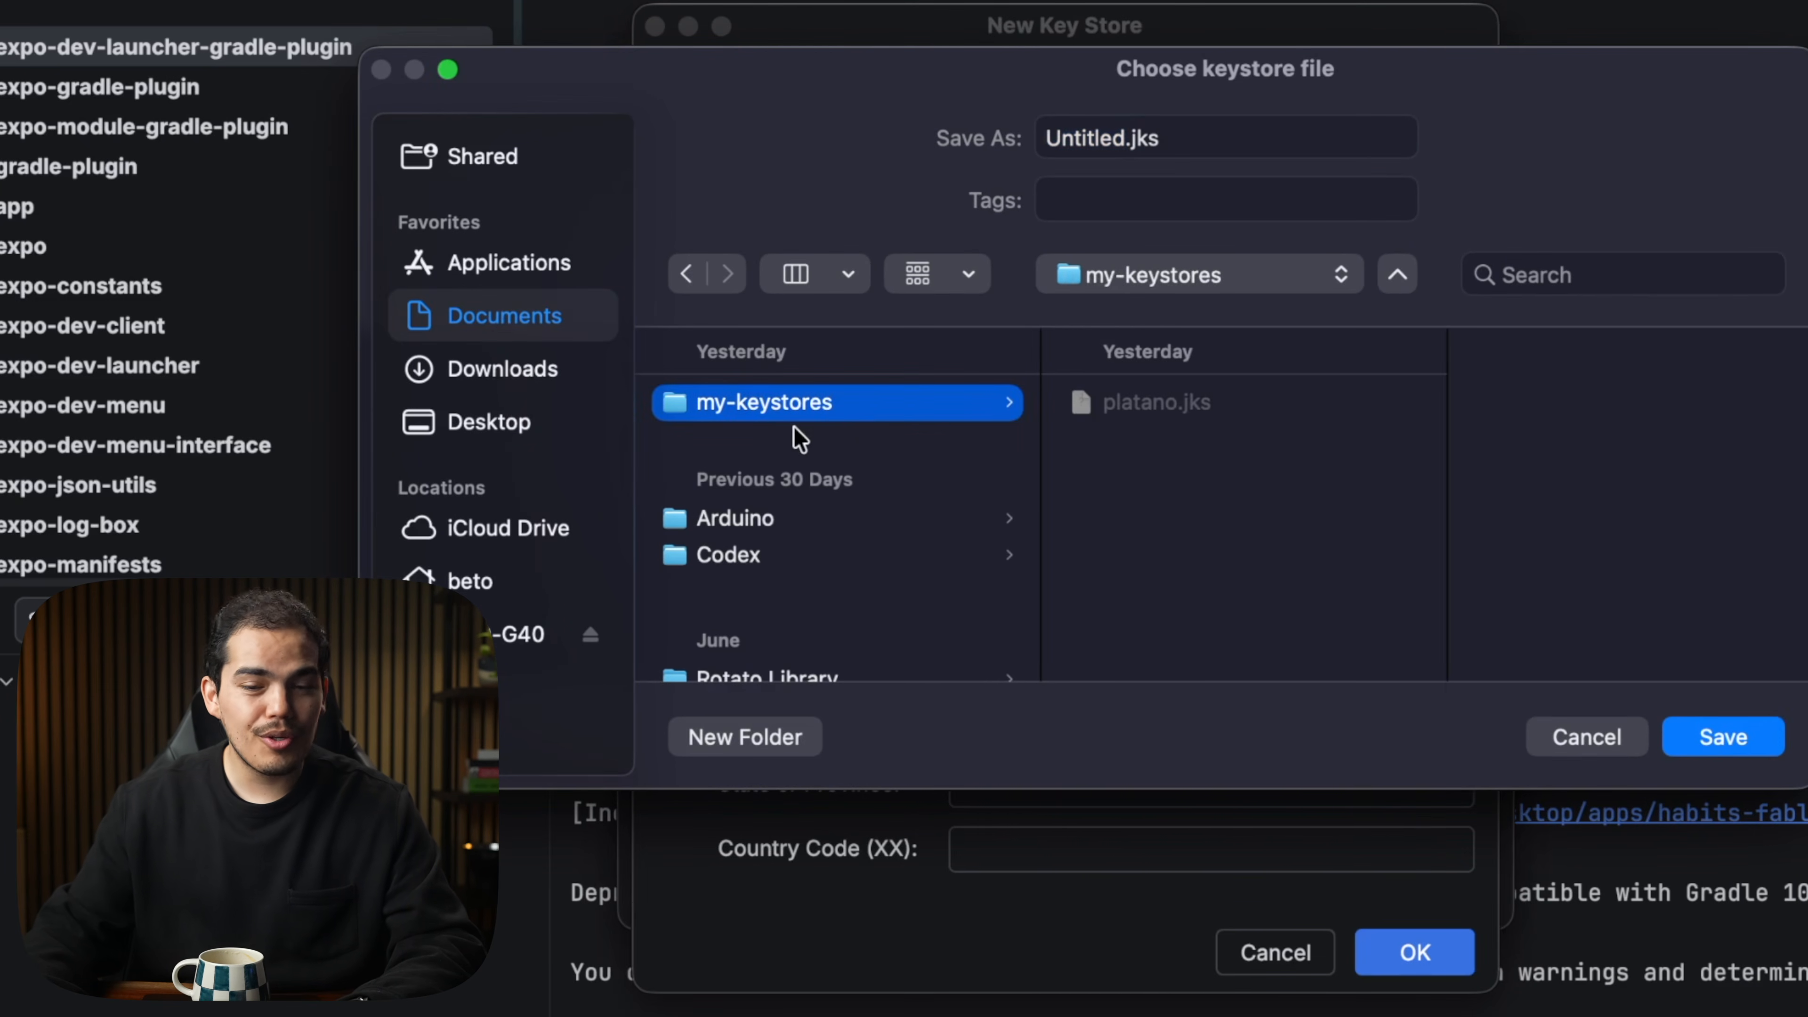
double_click(1063, 151)
text(kujun)
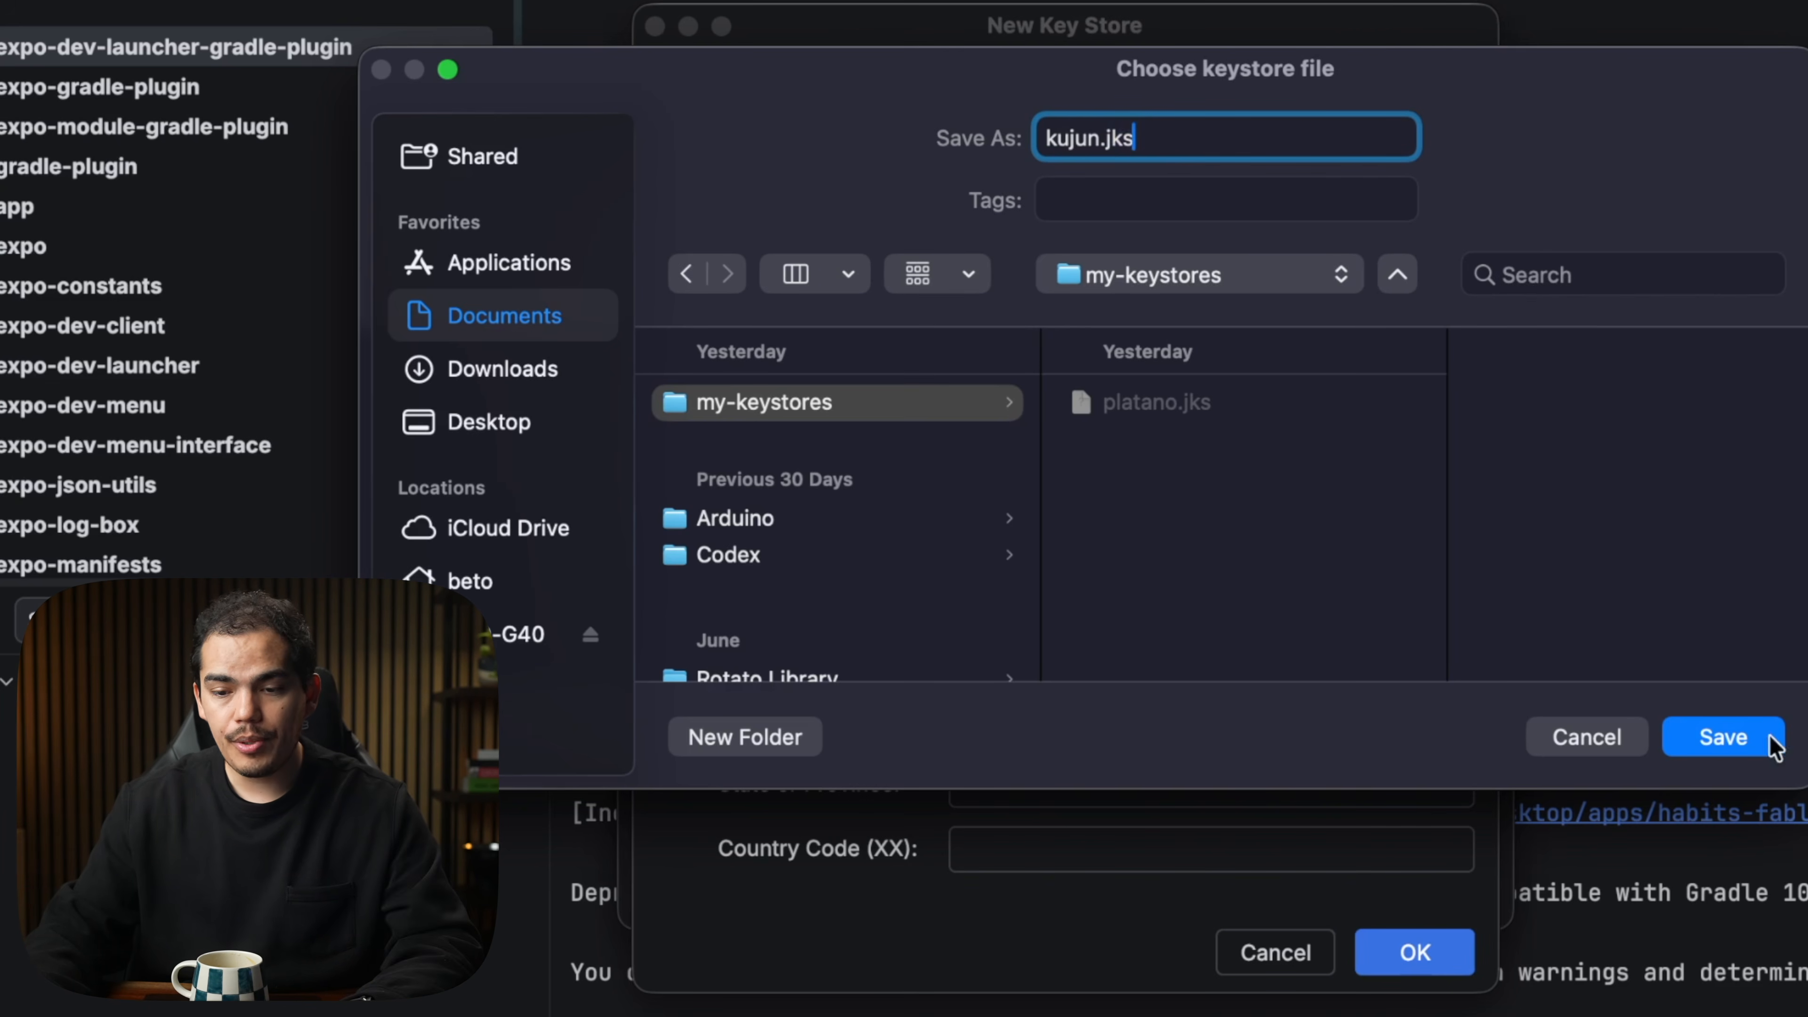
click(1723, 738)
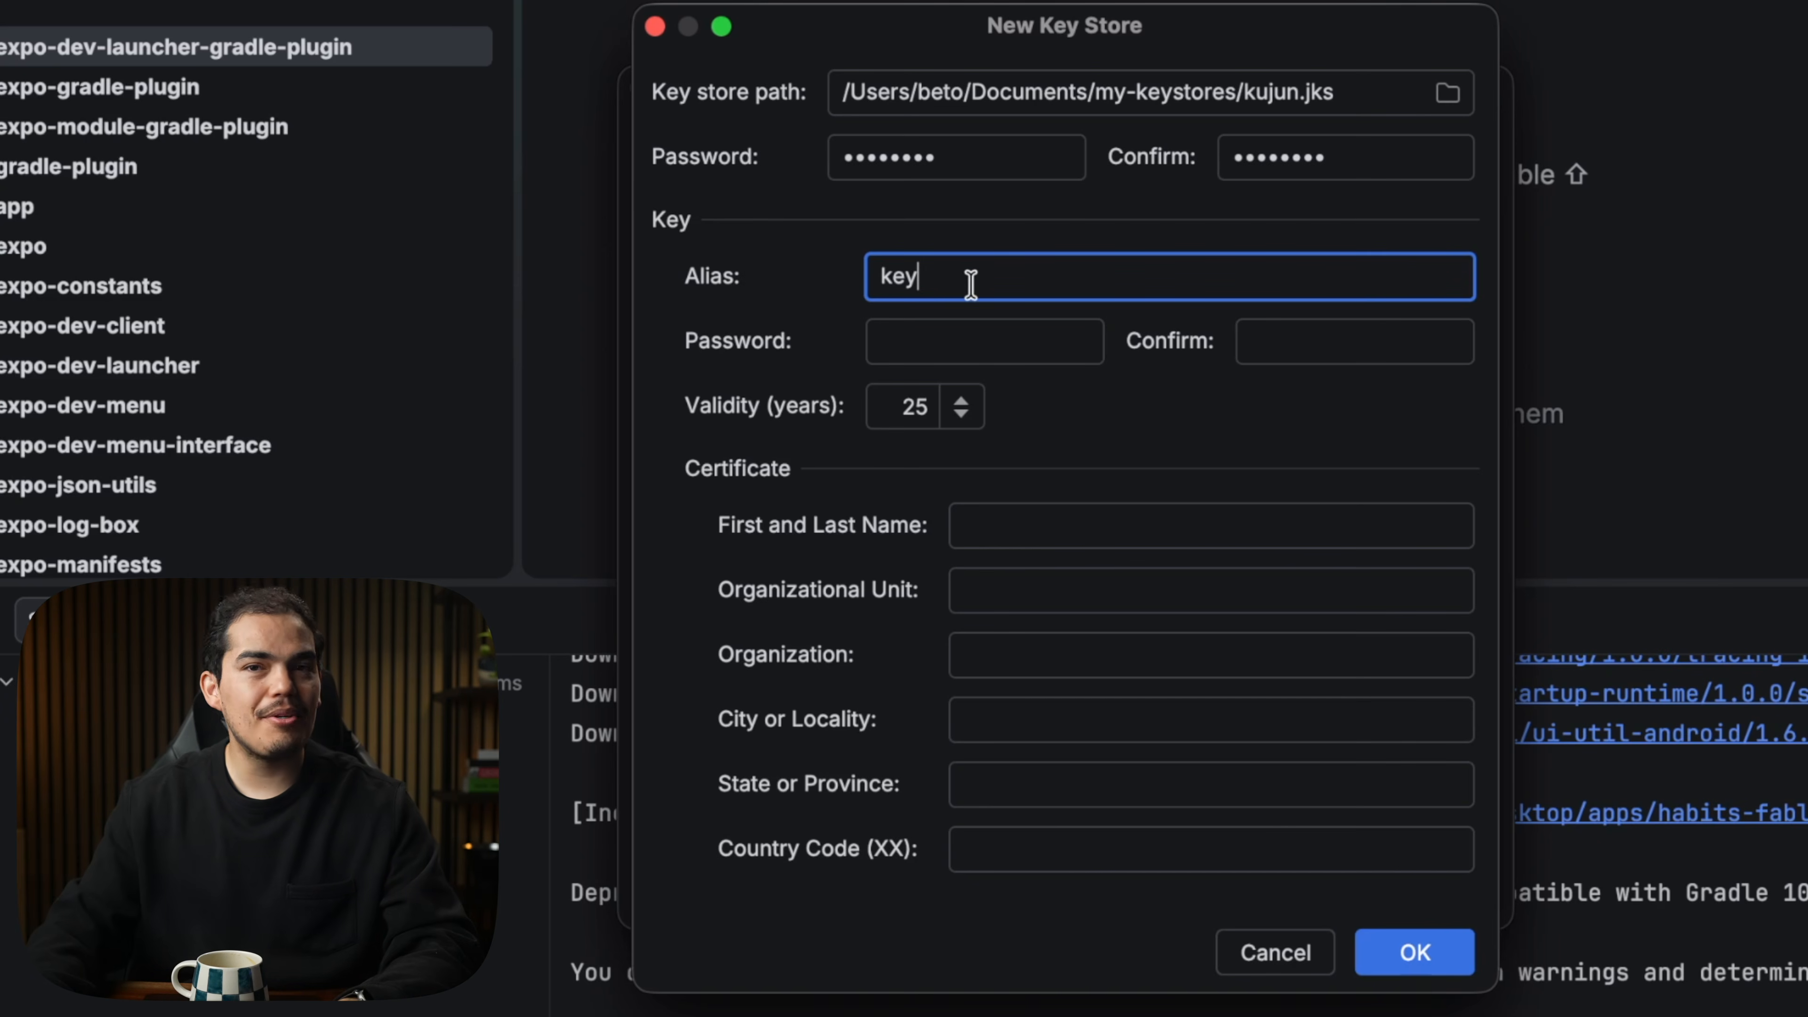
Complete the key's password and Organization 'C', then confirm the New Key Store dialog.
click(954, 338)
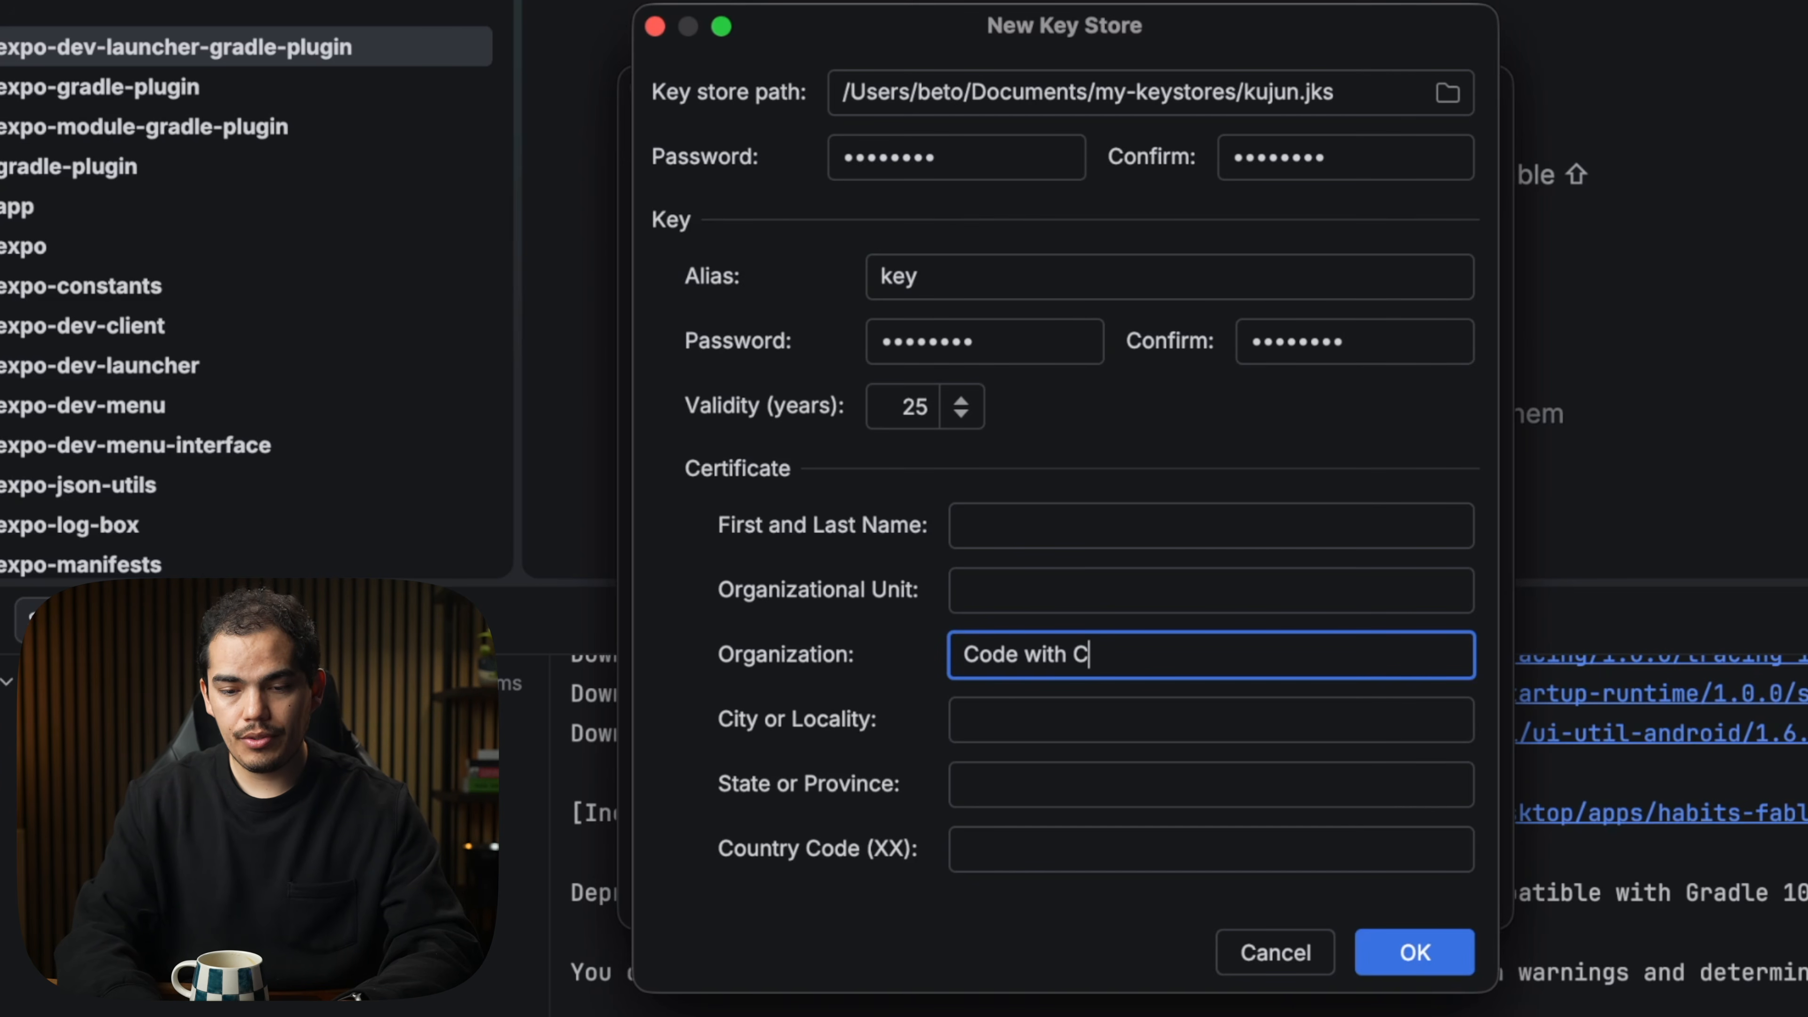
text(C)
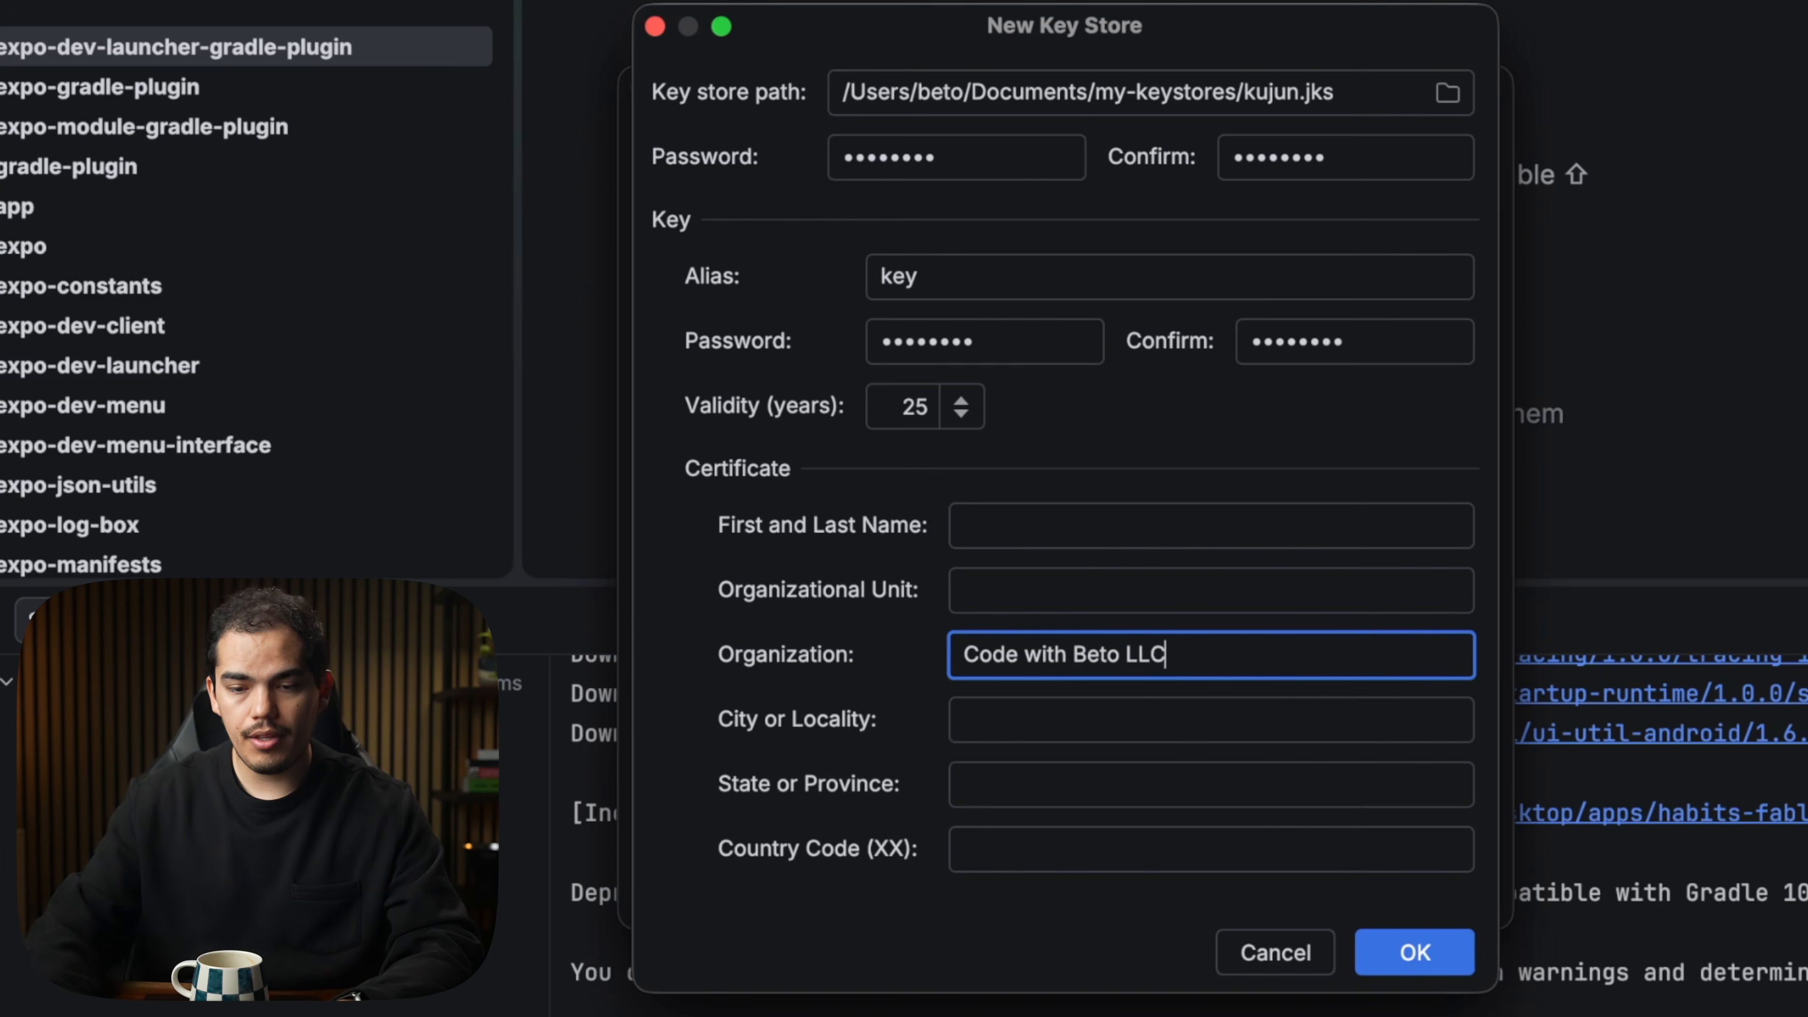
click(1415, 954)
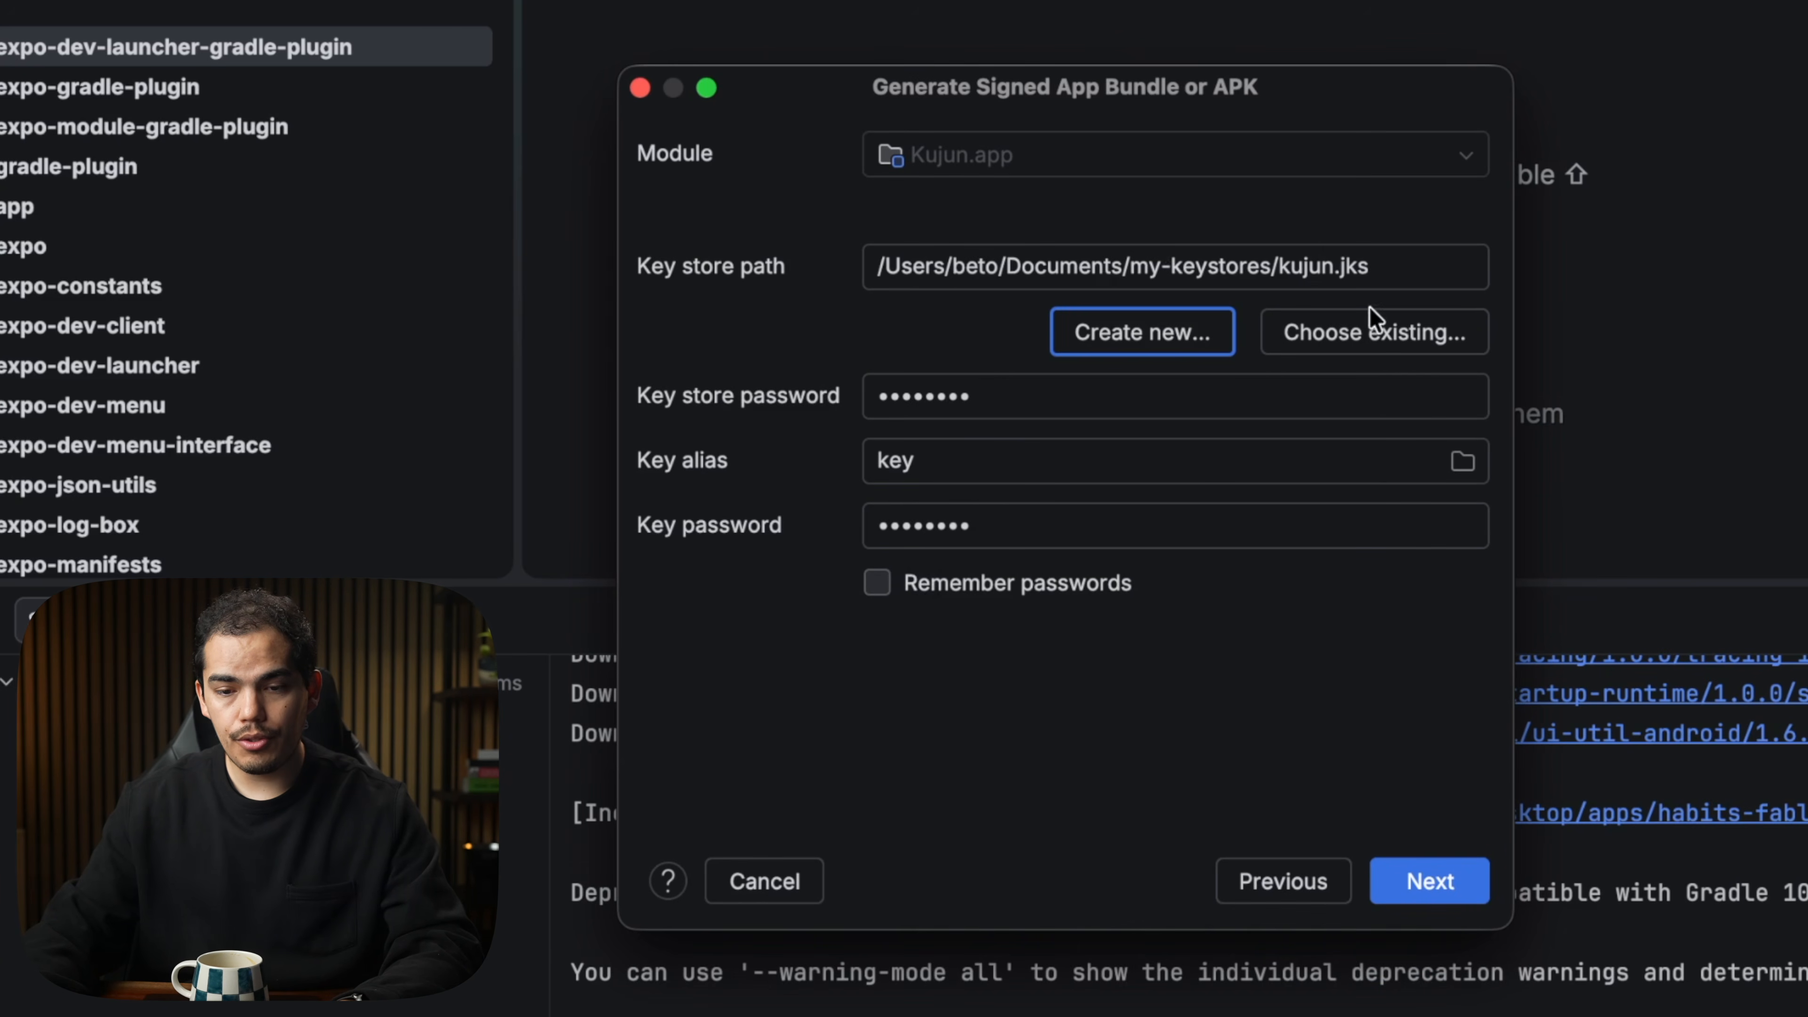
Build the signed bundle with the release variant into the android/app destination folder.
click(1424, 884)
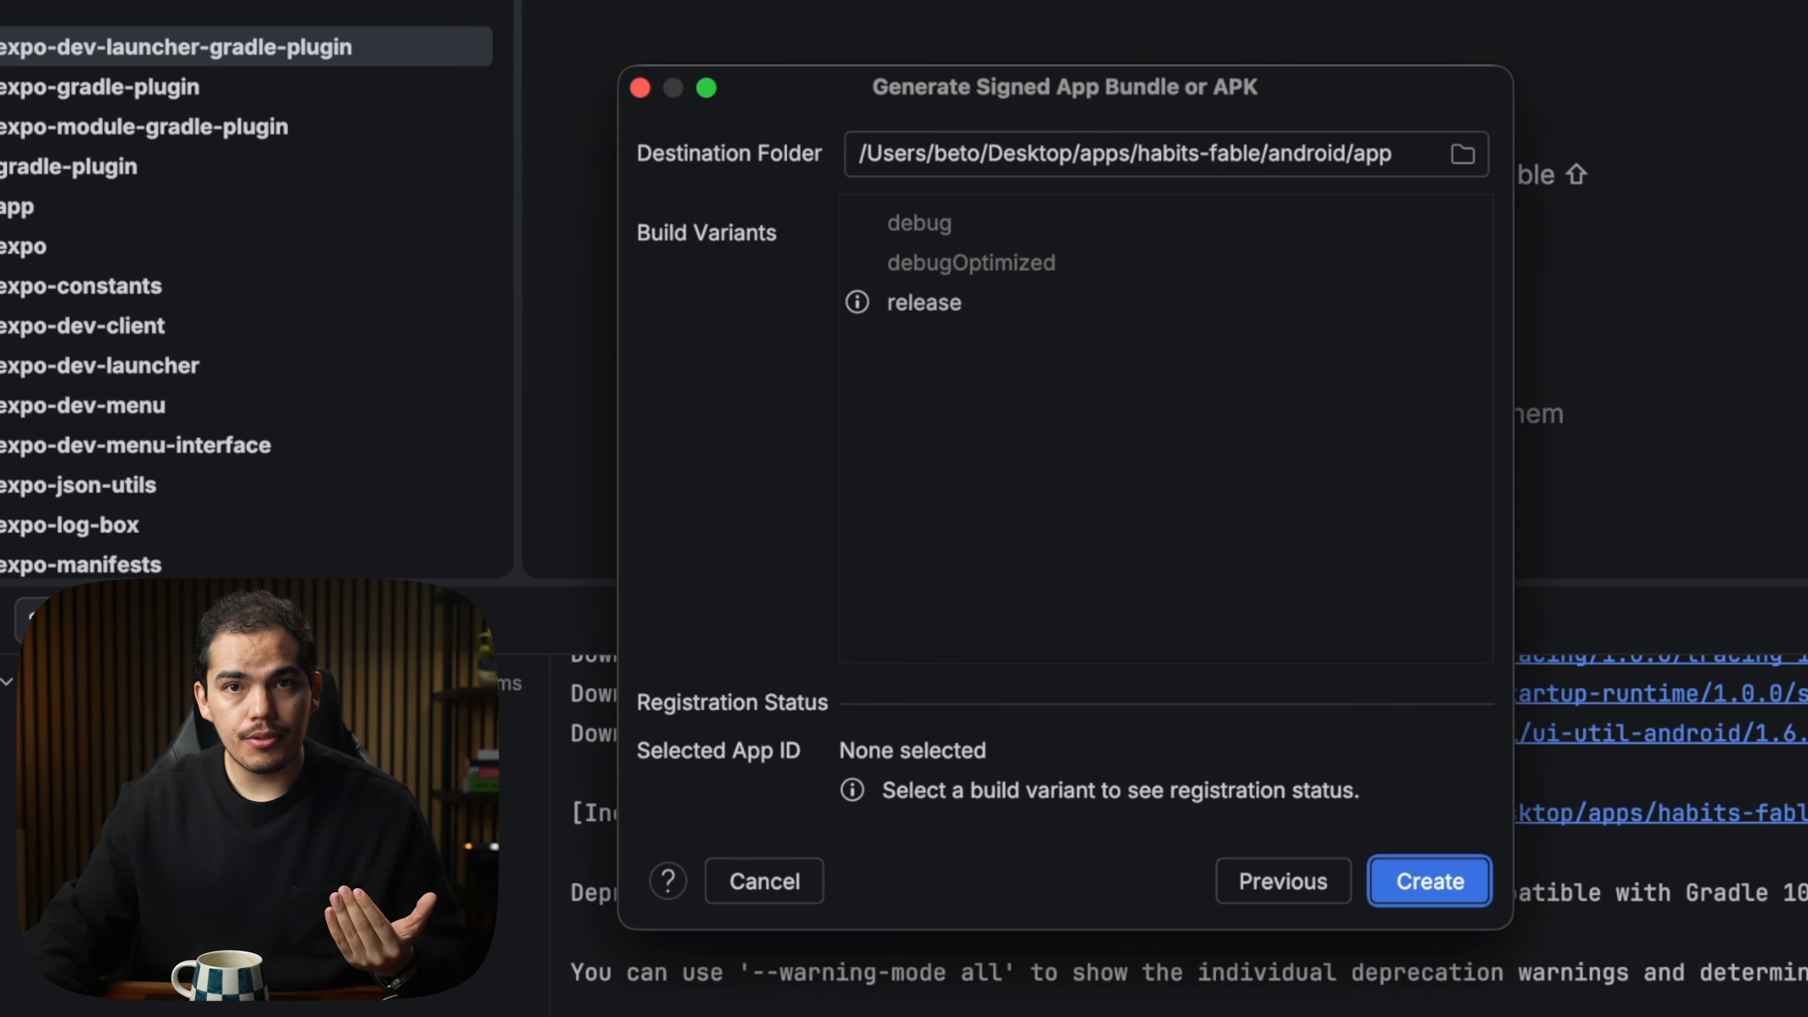
click(919, 297)
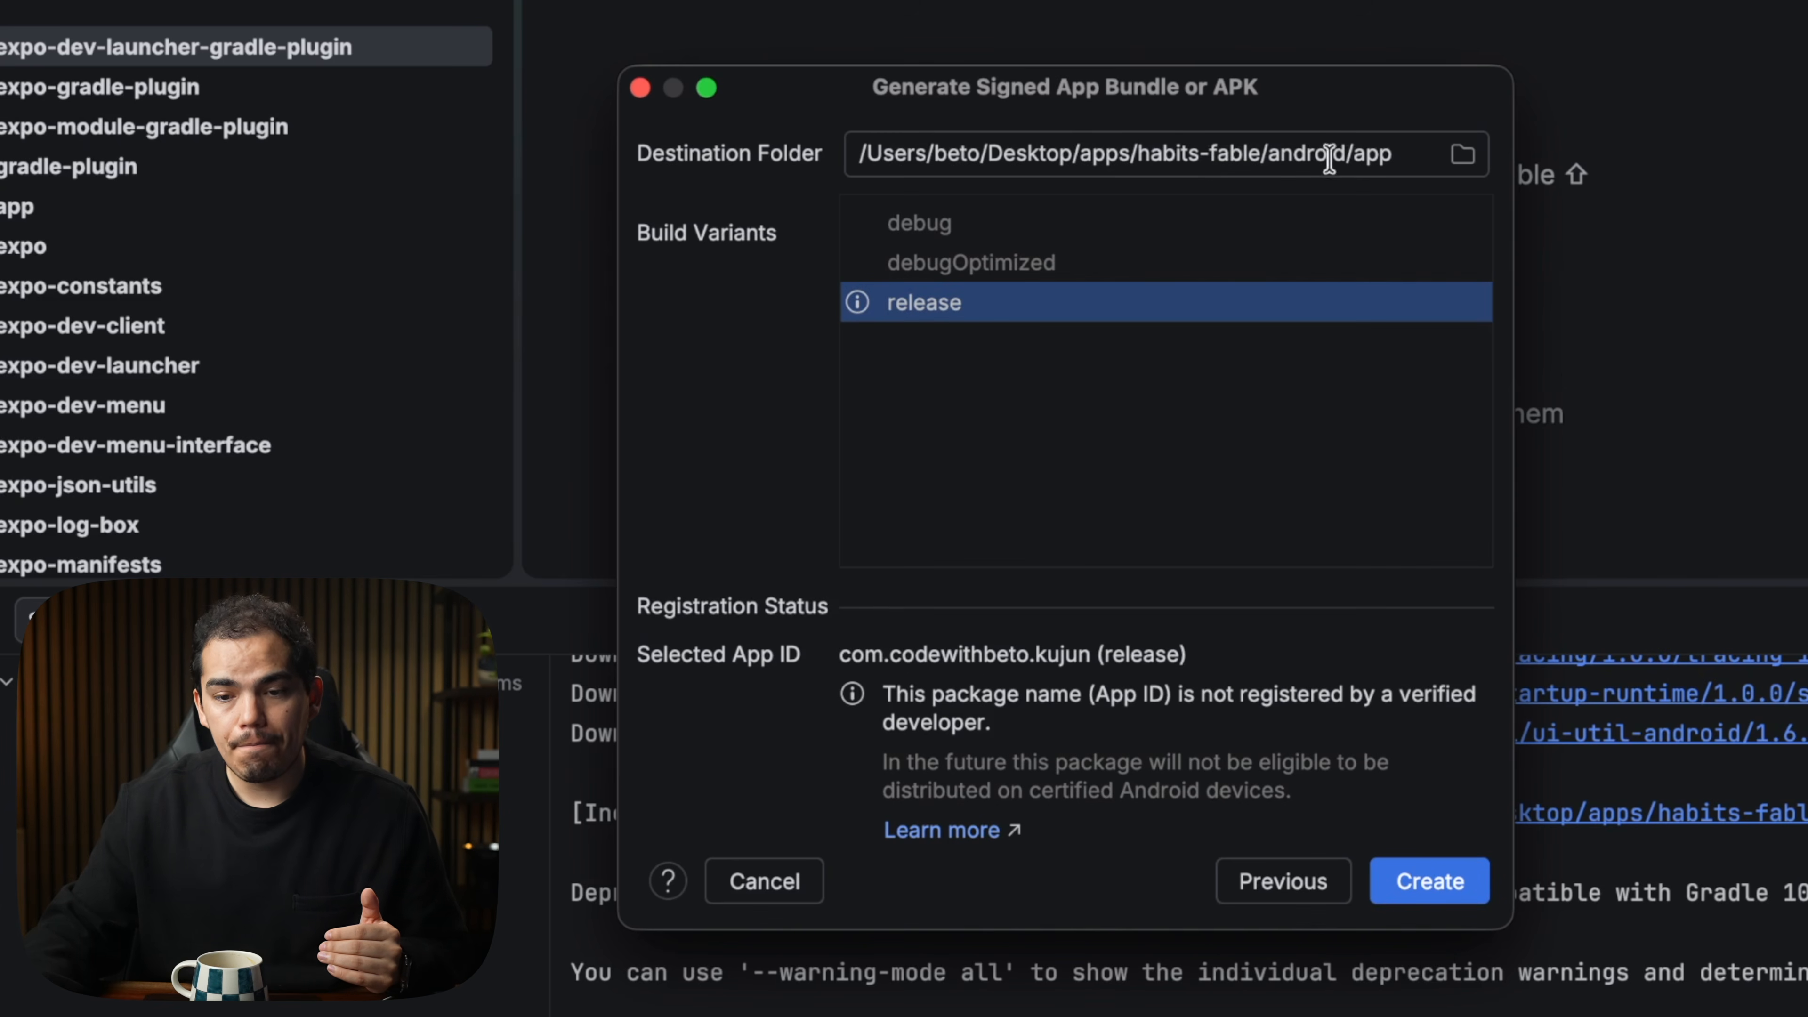
click(1173, 153)
click(990, 307)
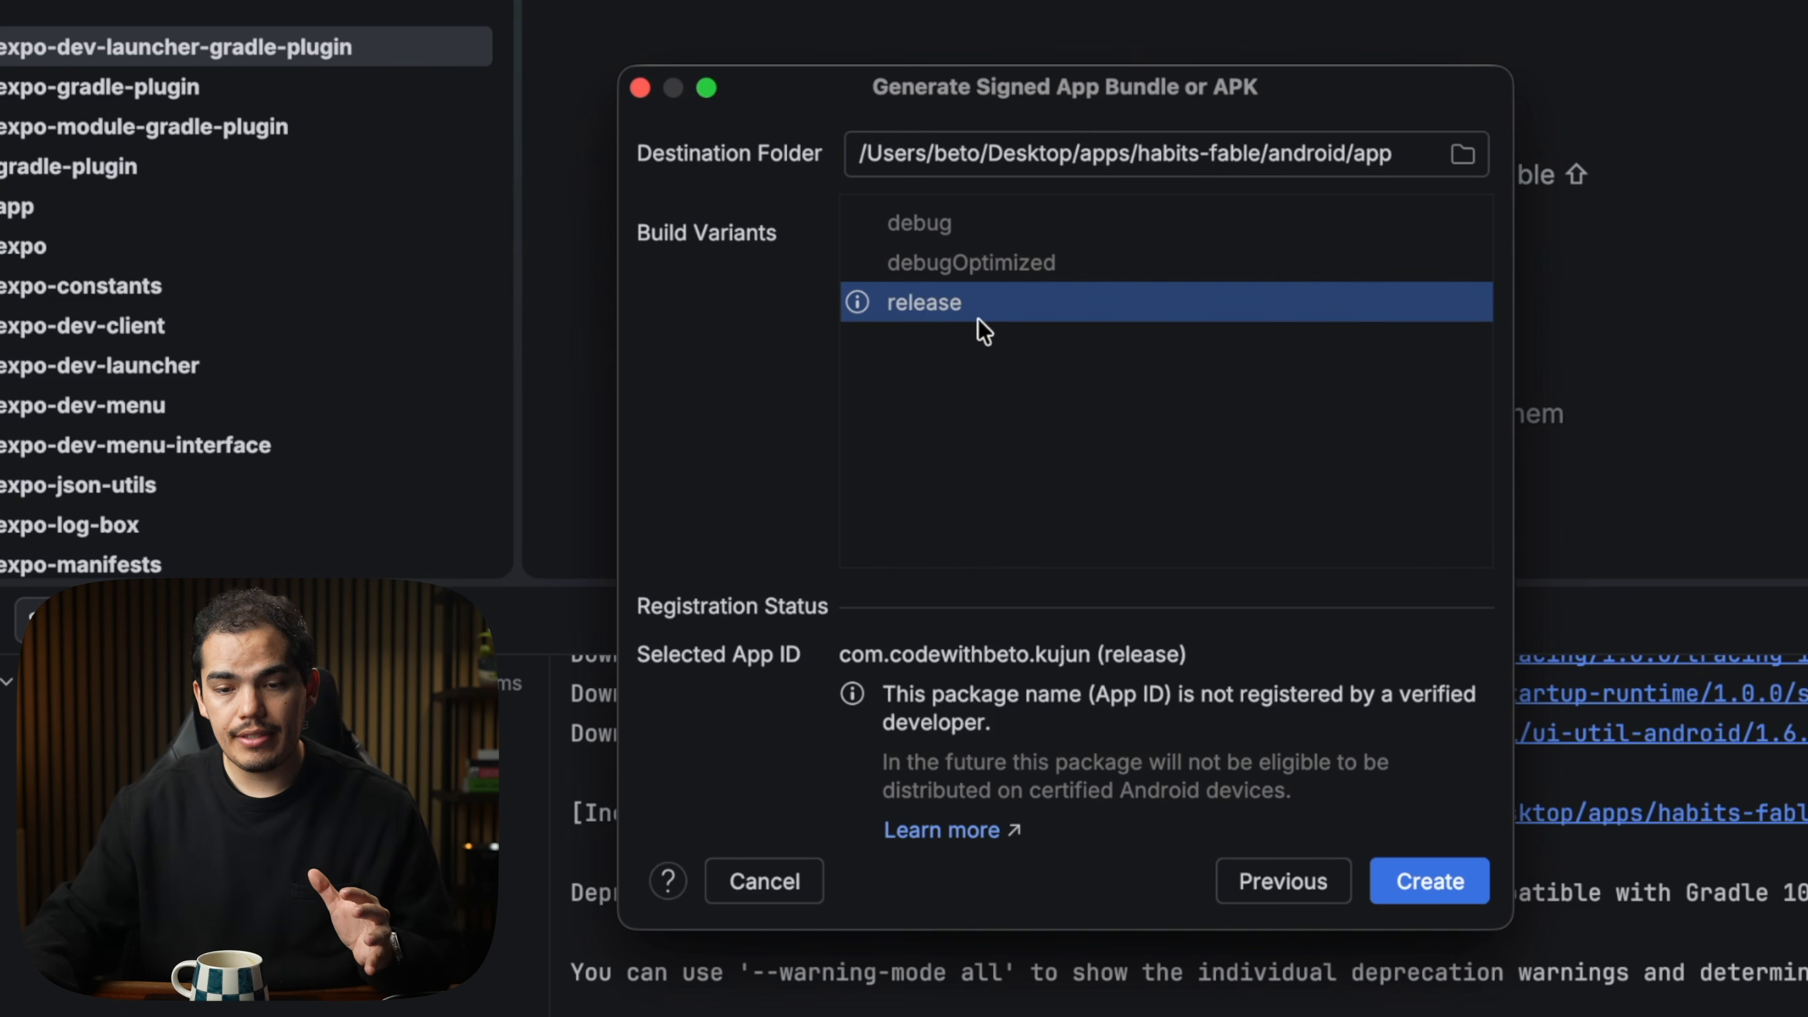
click(1444, 889)
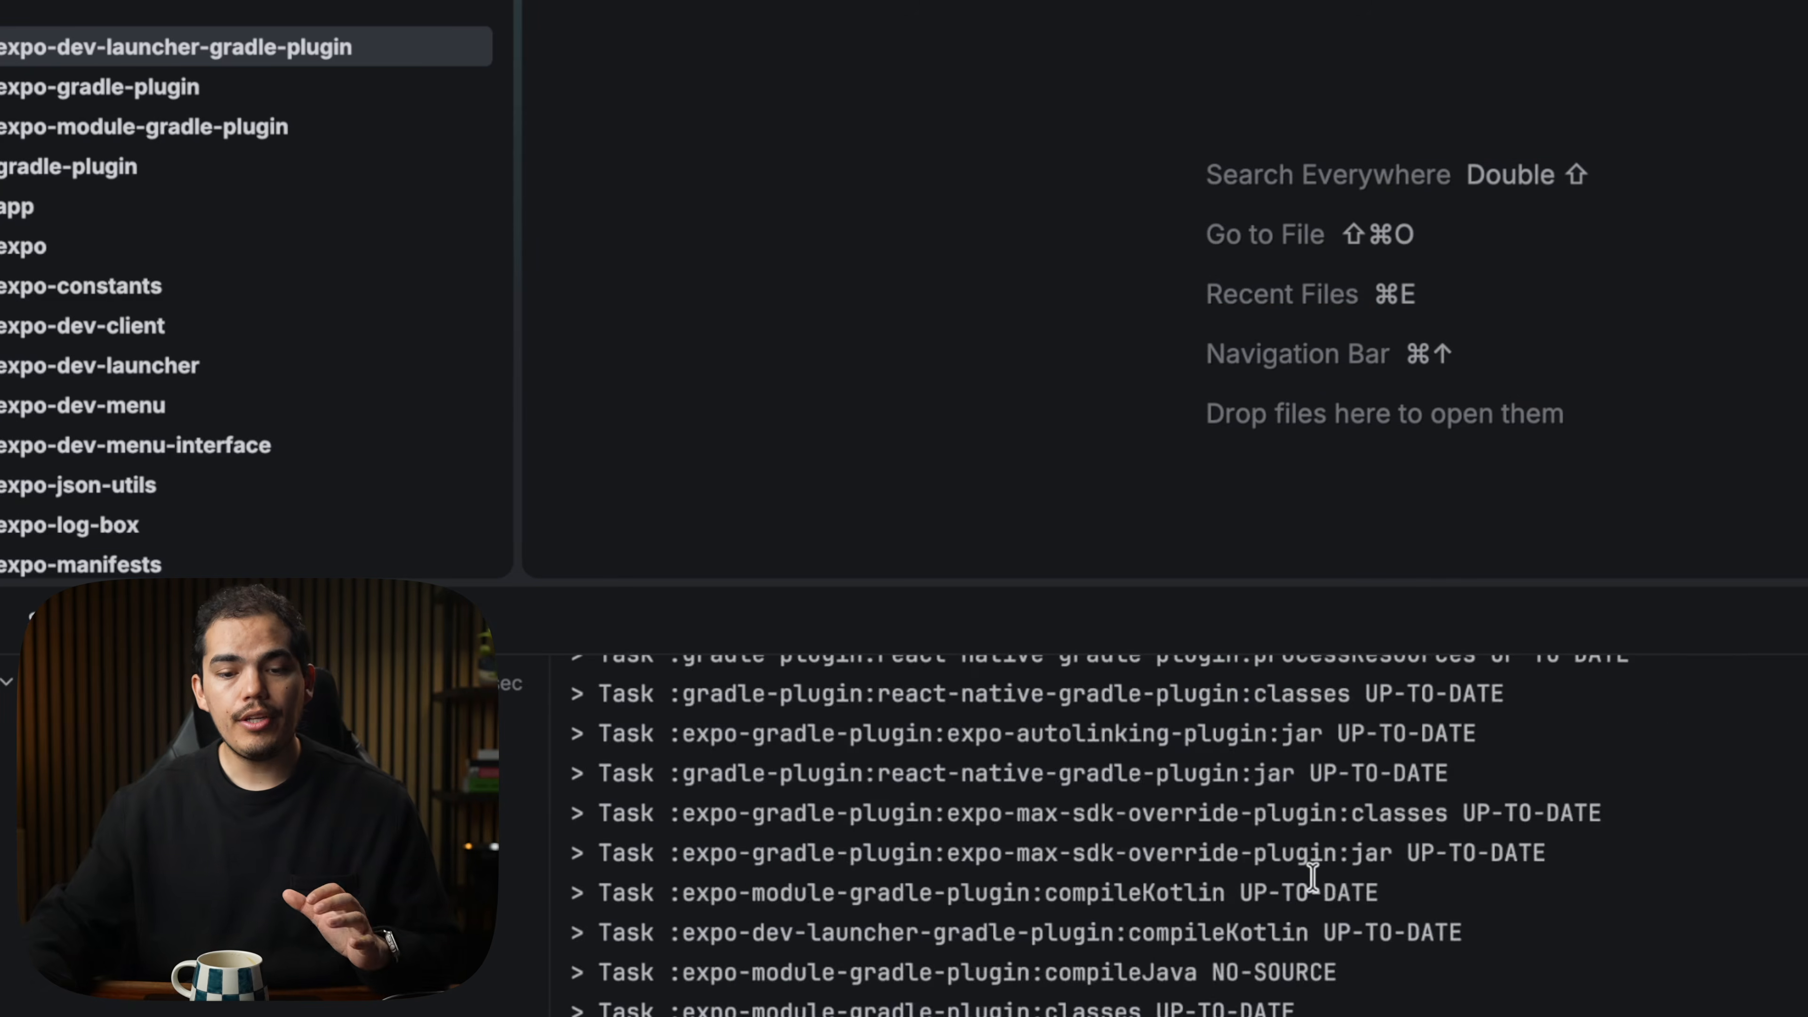
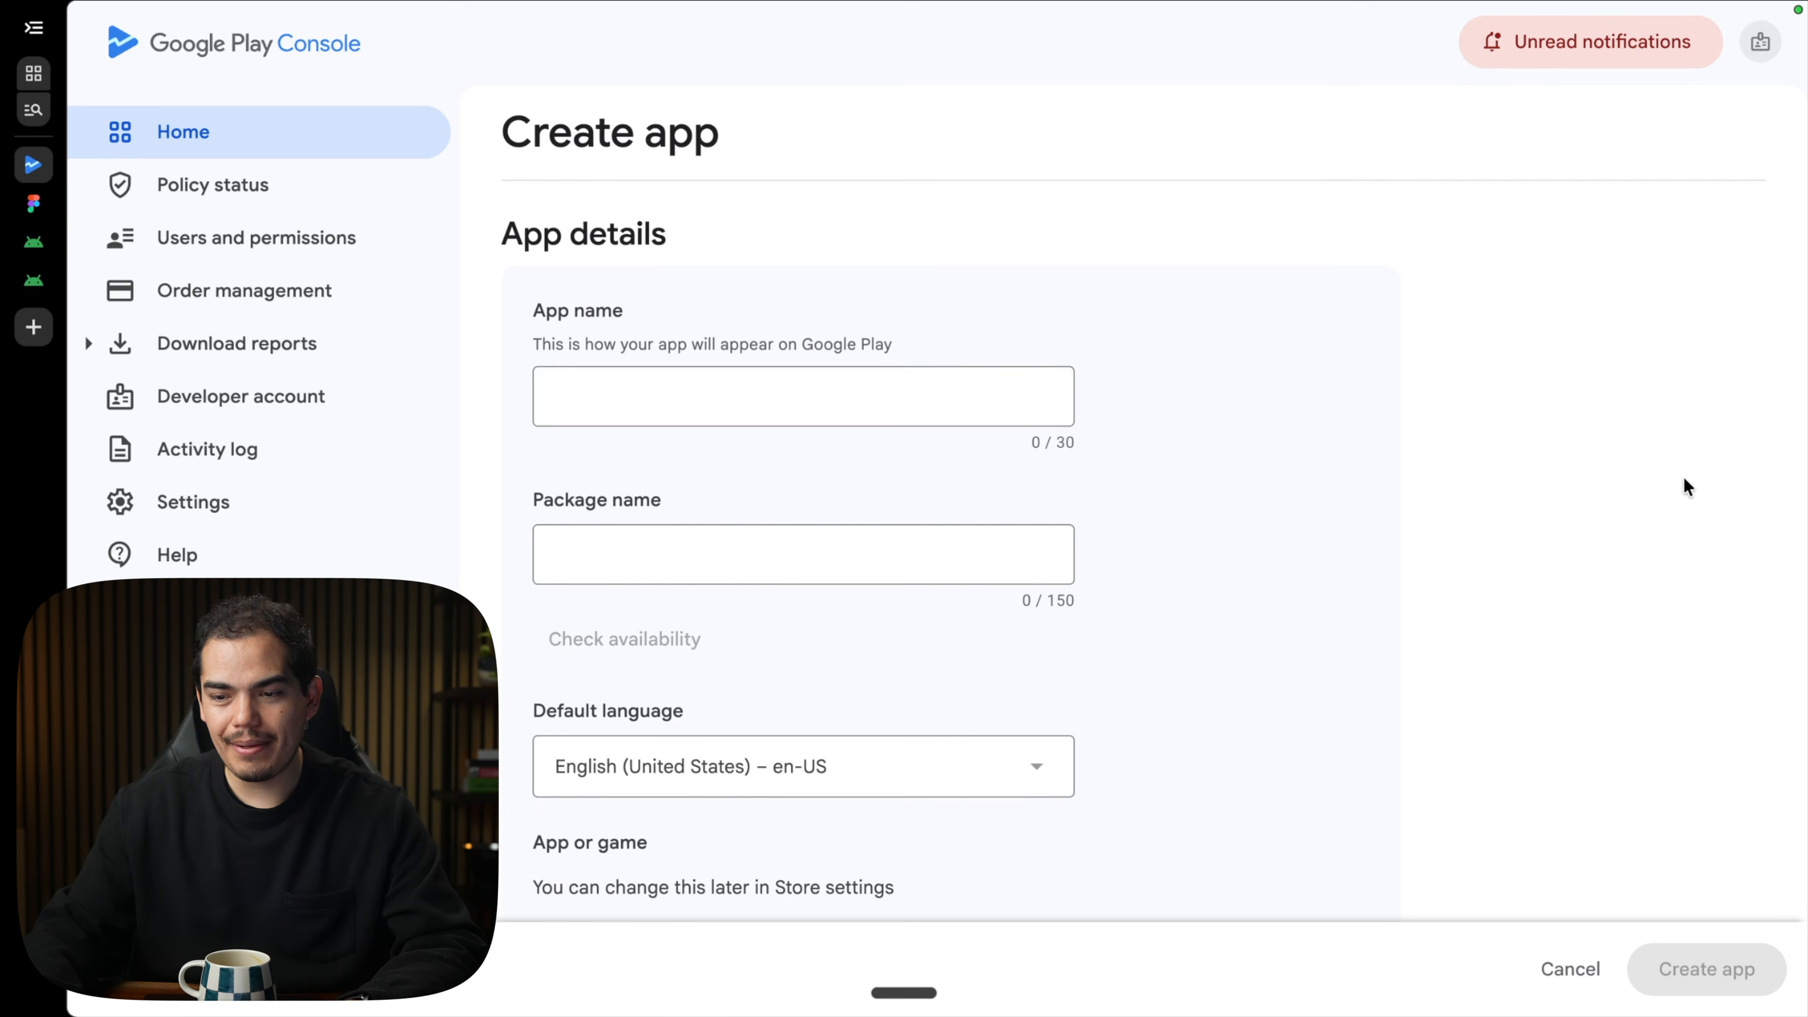
Name the app Kujun and paste com.codewithbeto.kujun from app.json as its package name.
click(759, 403)
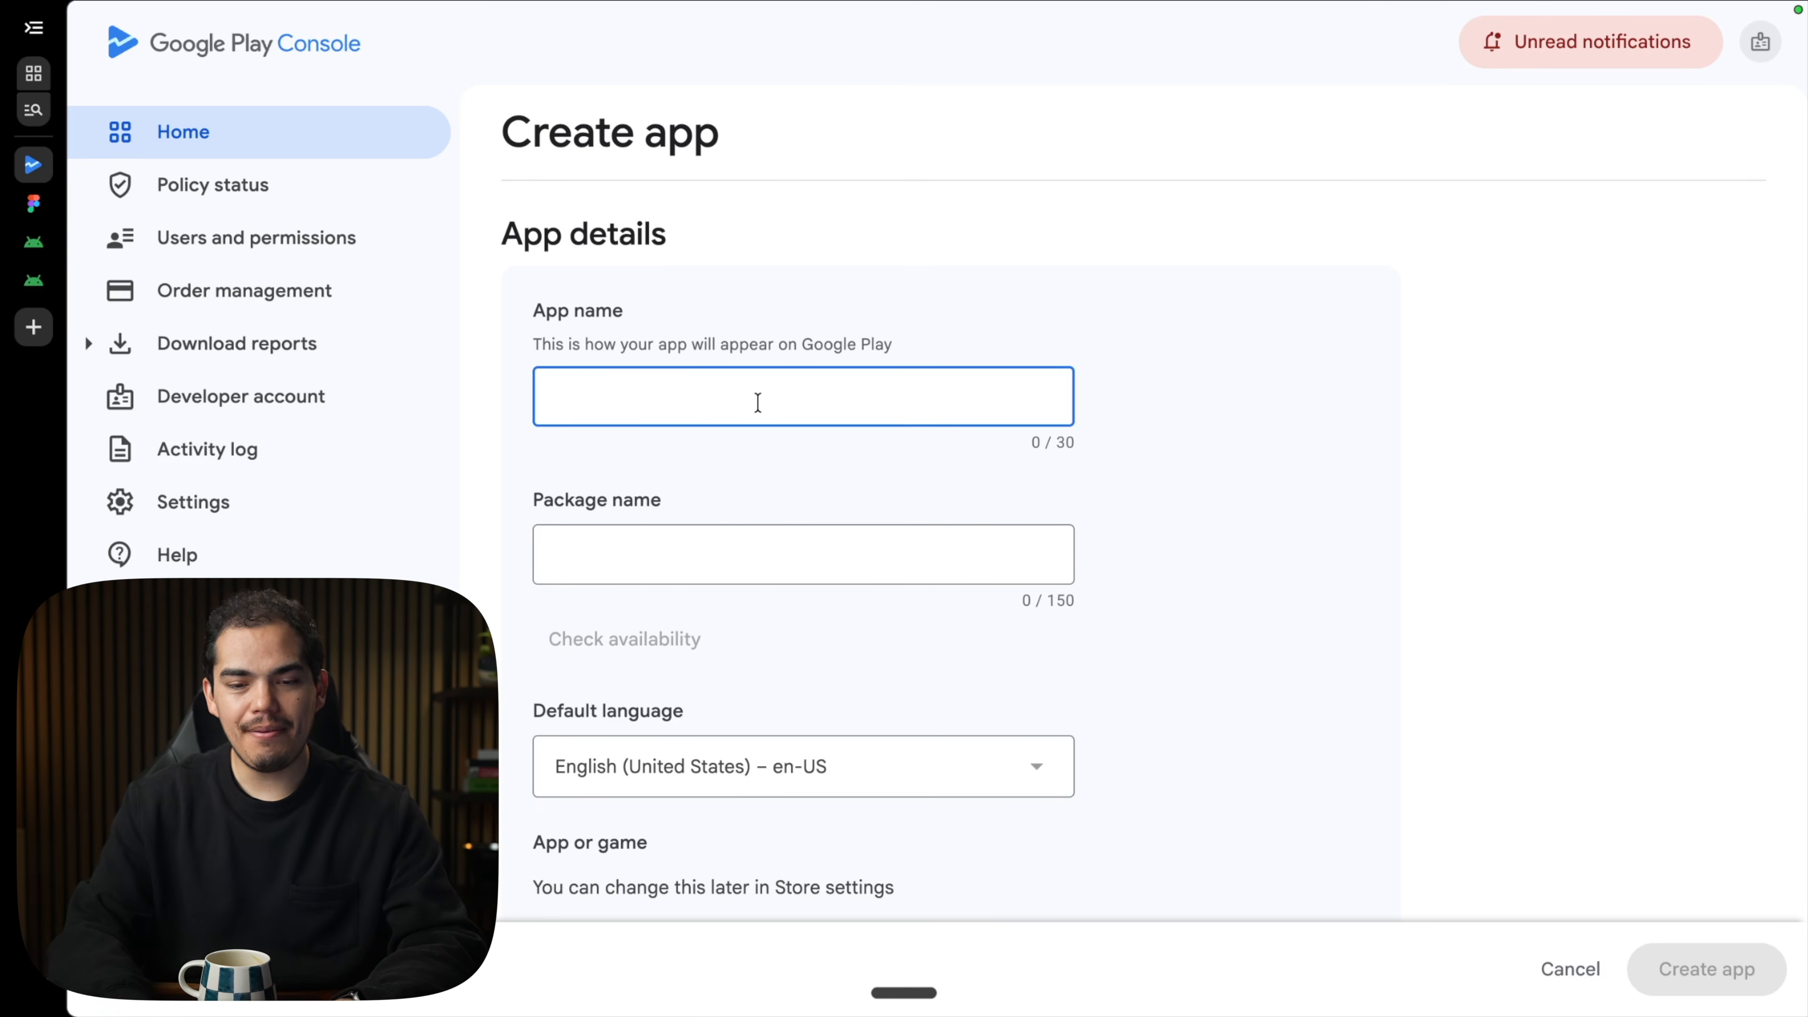
text(Kujun)
key(Tab)
scroll(775, 476, down, 1)
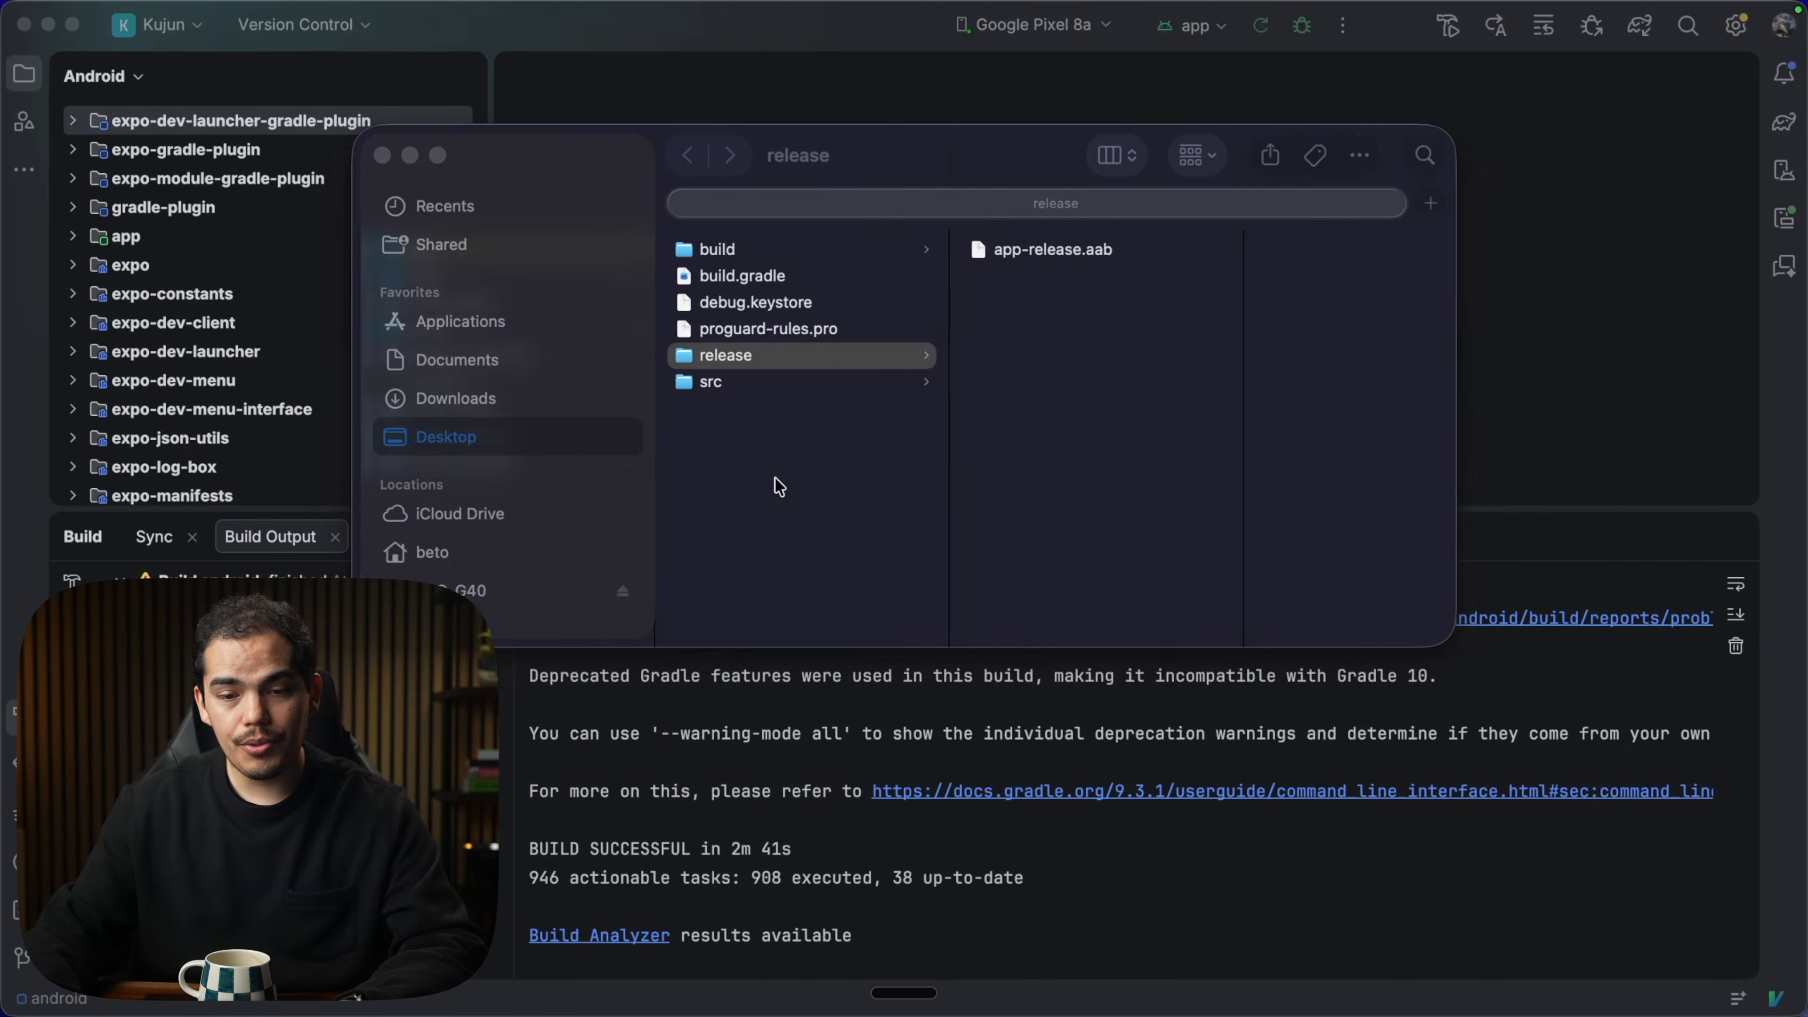
key(super+Tab)
key(super+Tab)
key(super+Tab)
key(super+Tab)
click(1073, 331)
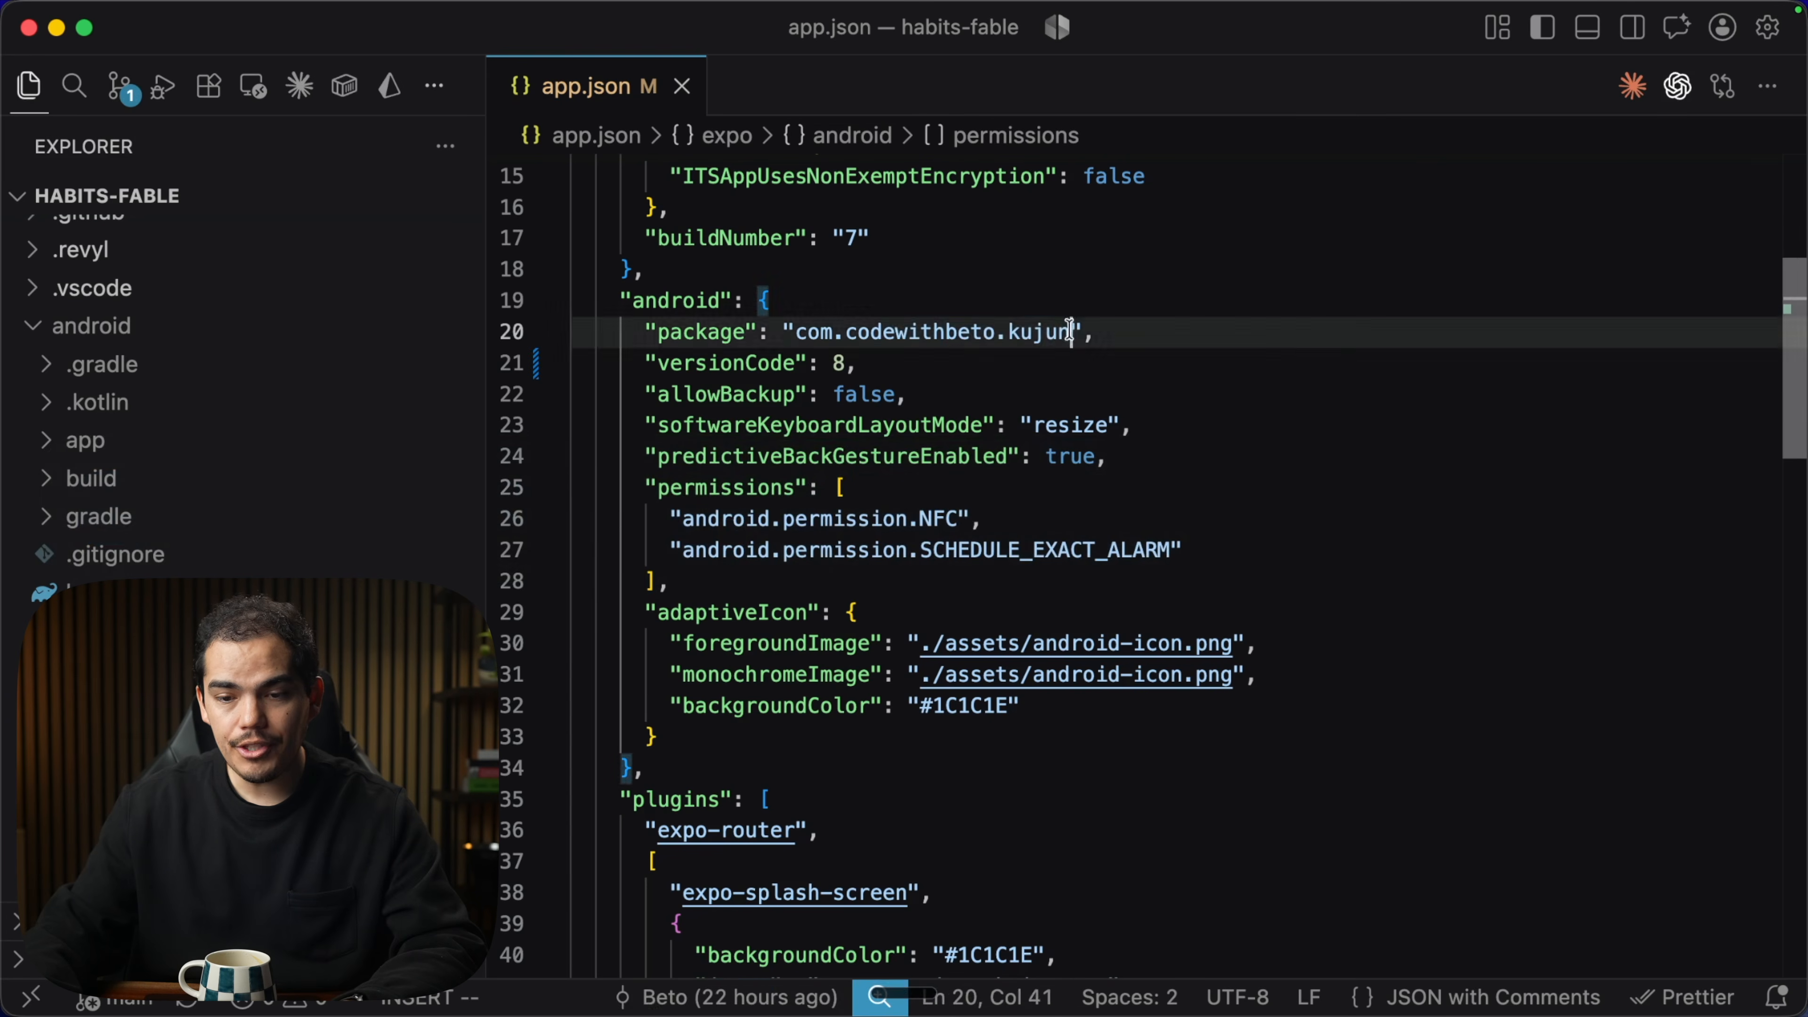
drag(1072, 331, 820, 330)
key(super+c)
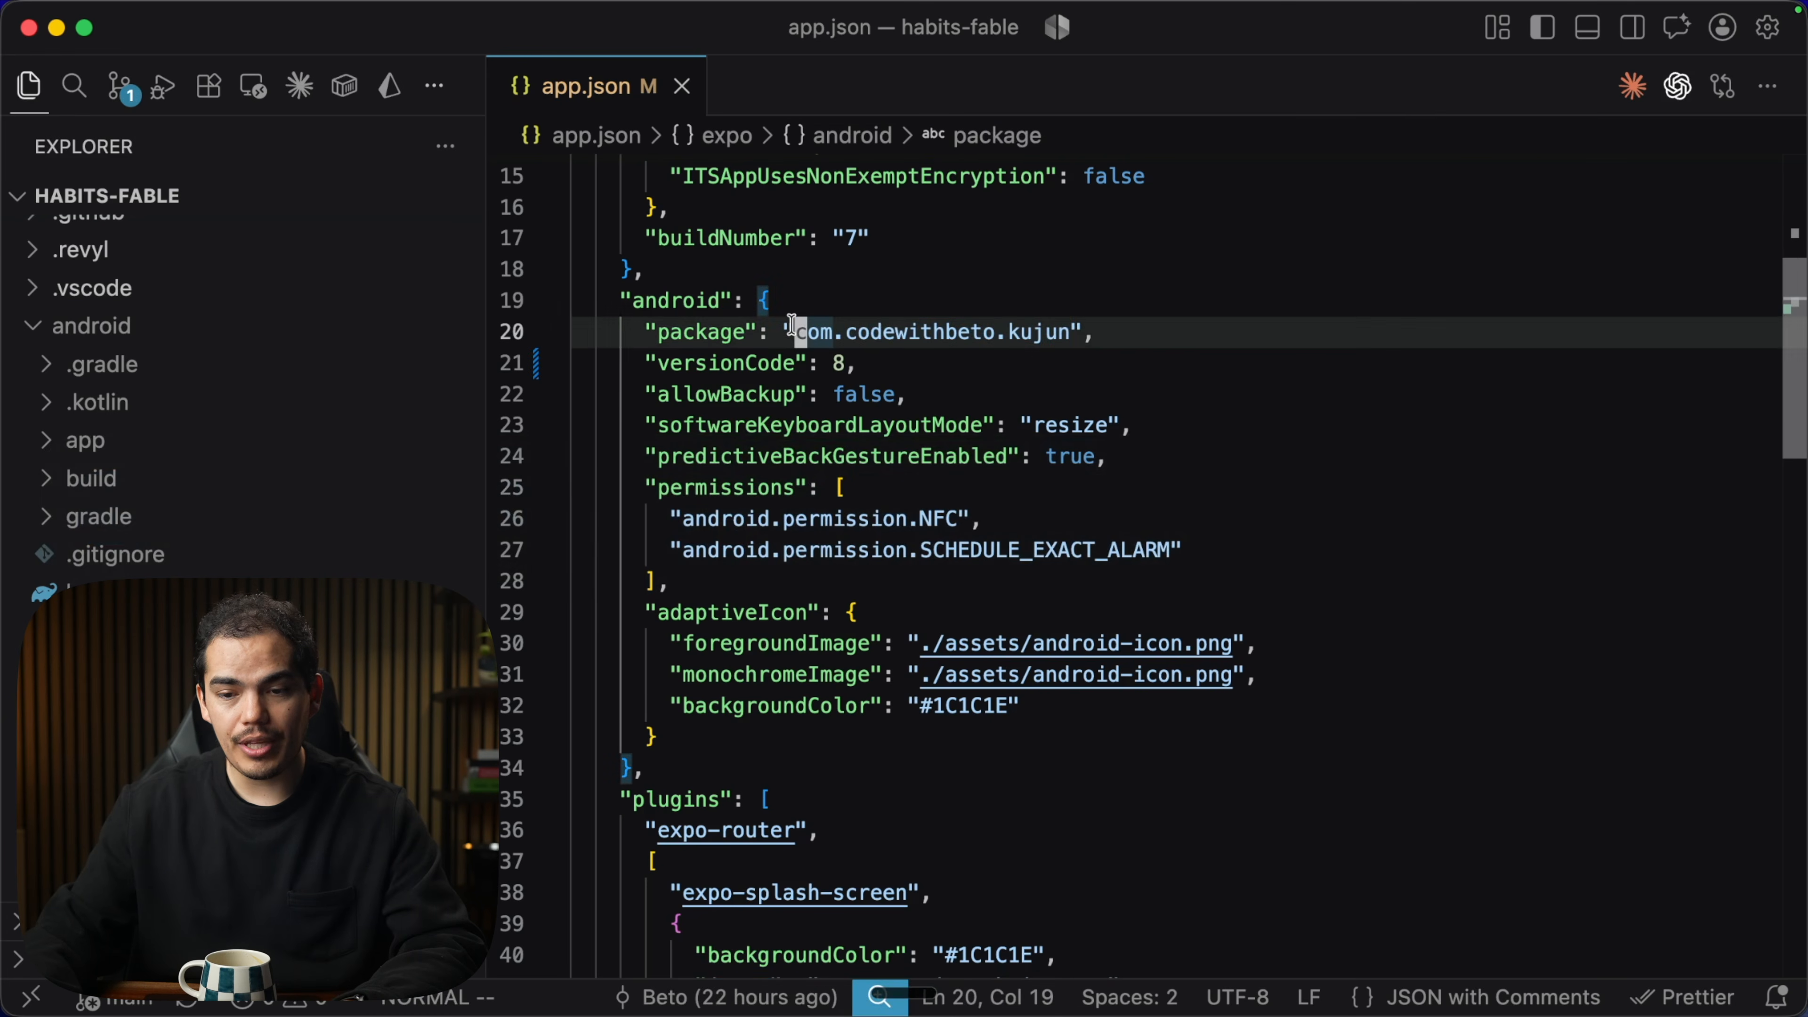
key(super+Tab)
click(759, 477)
key(super+v)
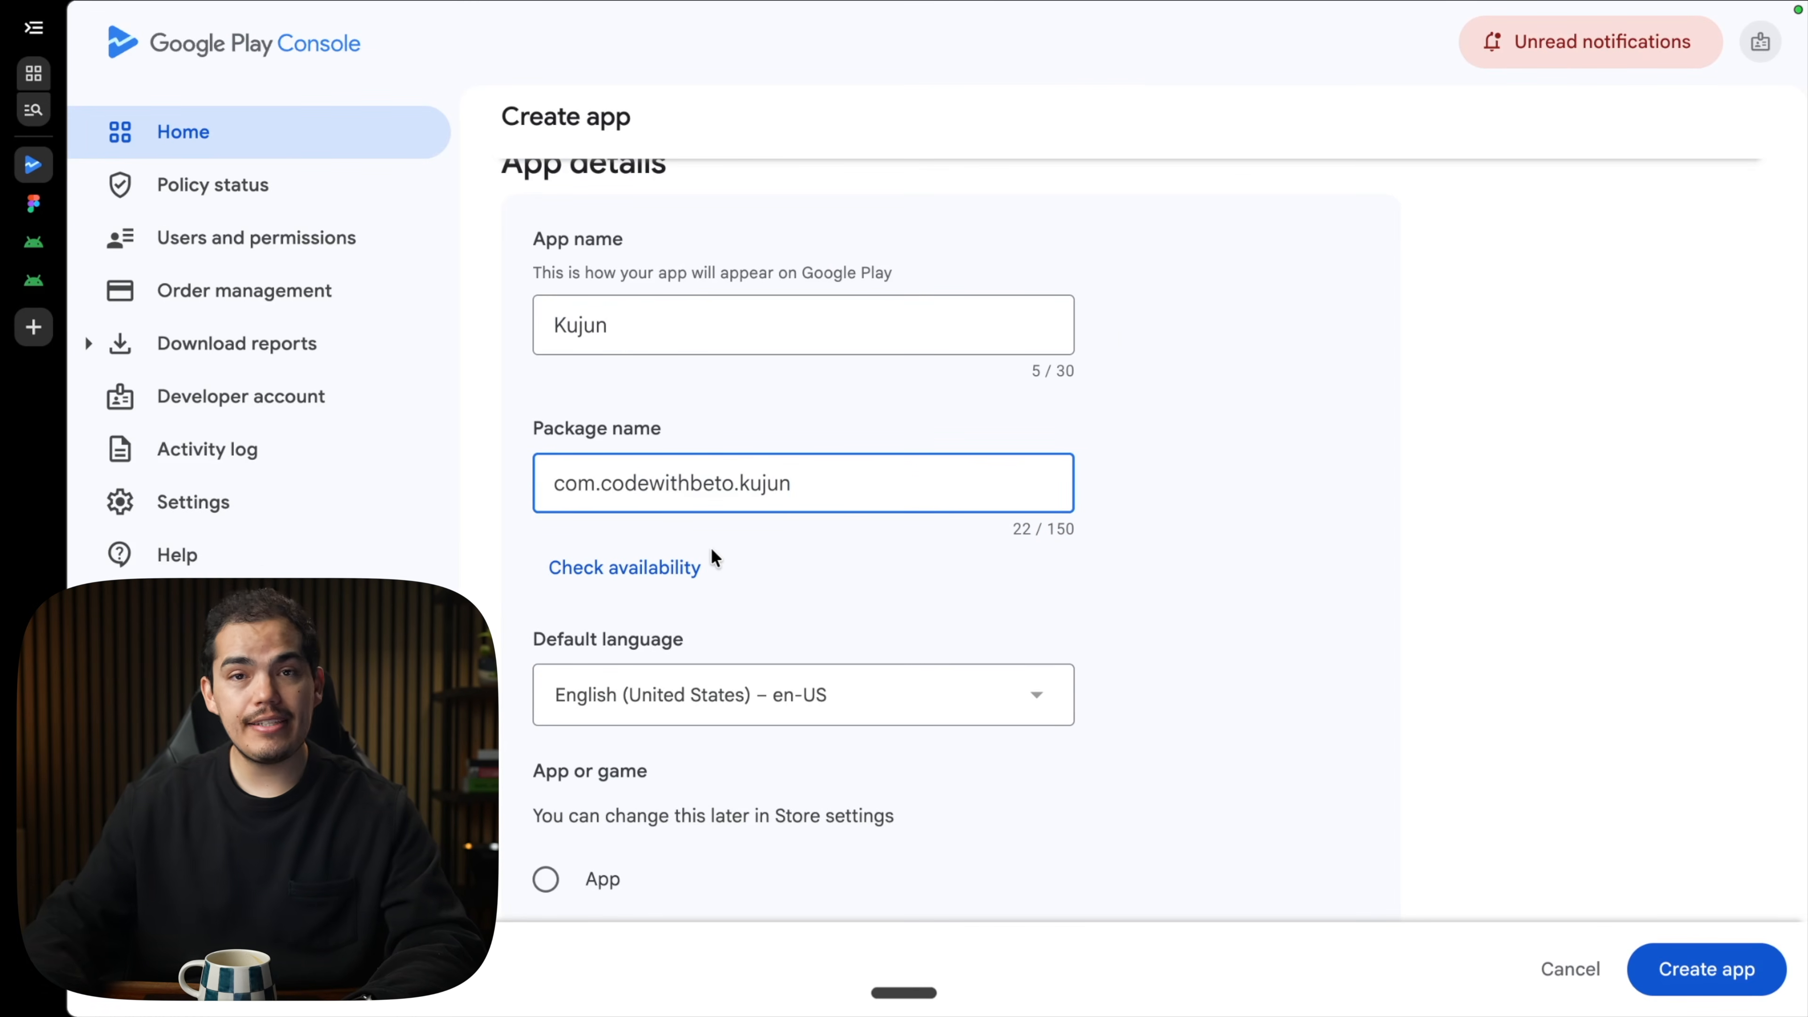
Confirm the package is available, make it a free App, and create it.
click(581, 570)
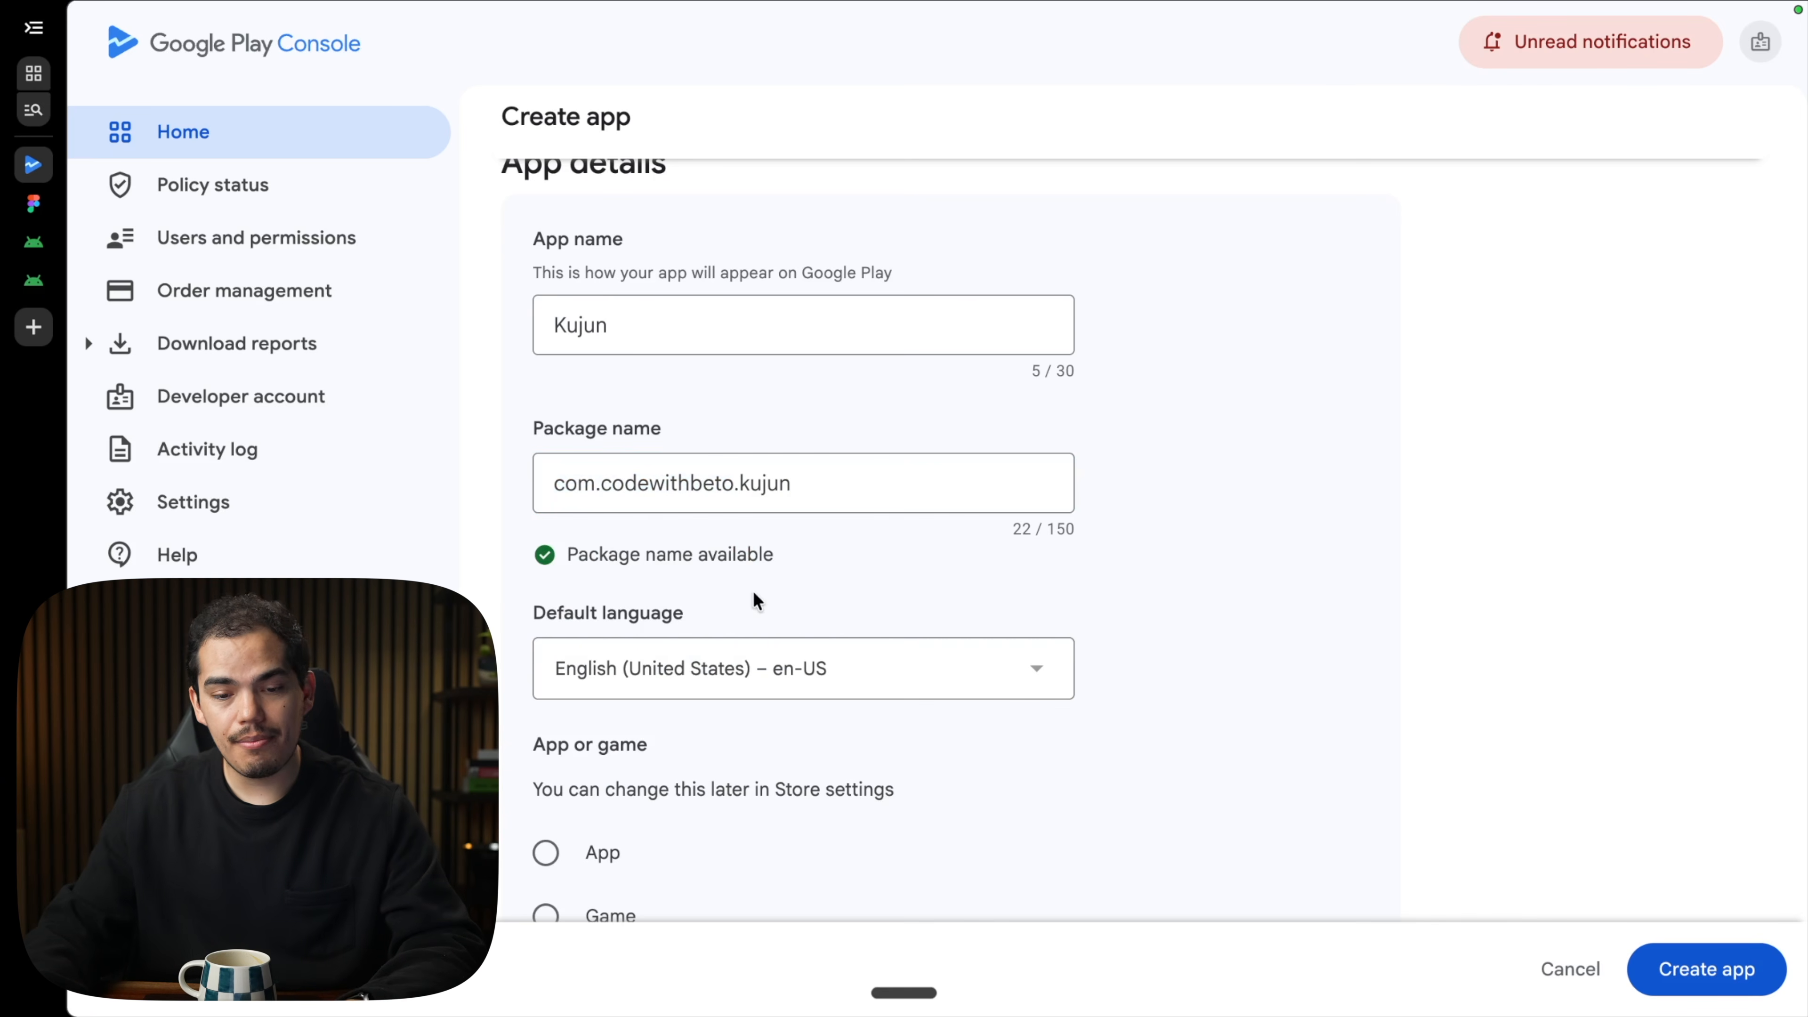
scroll(753, 591, down, 5)
click(572, 569)
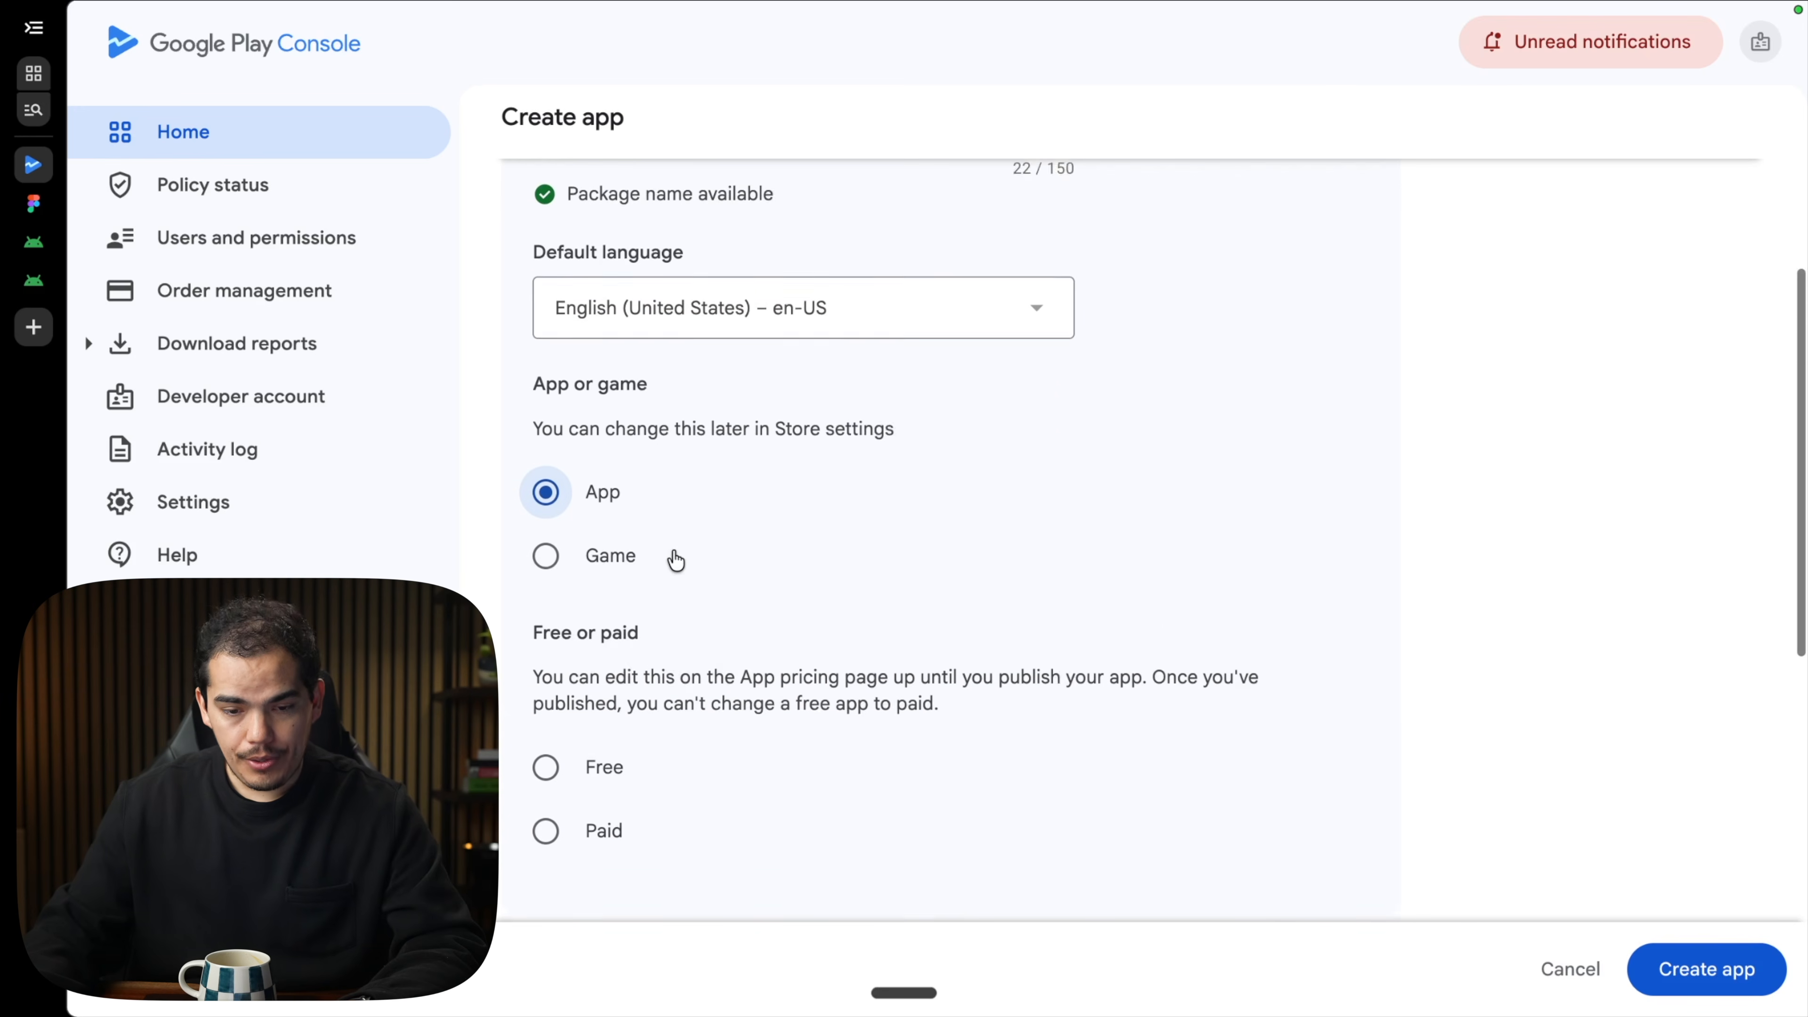
scroll(675, 562, down, 4)
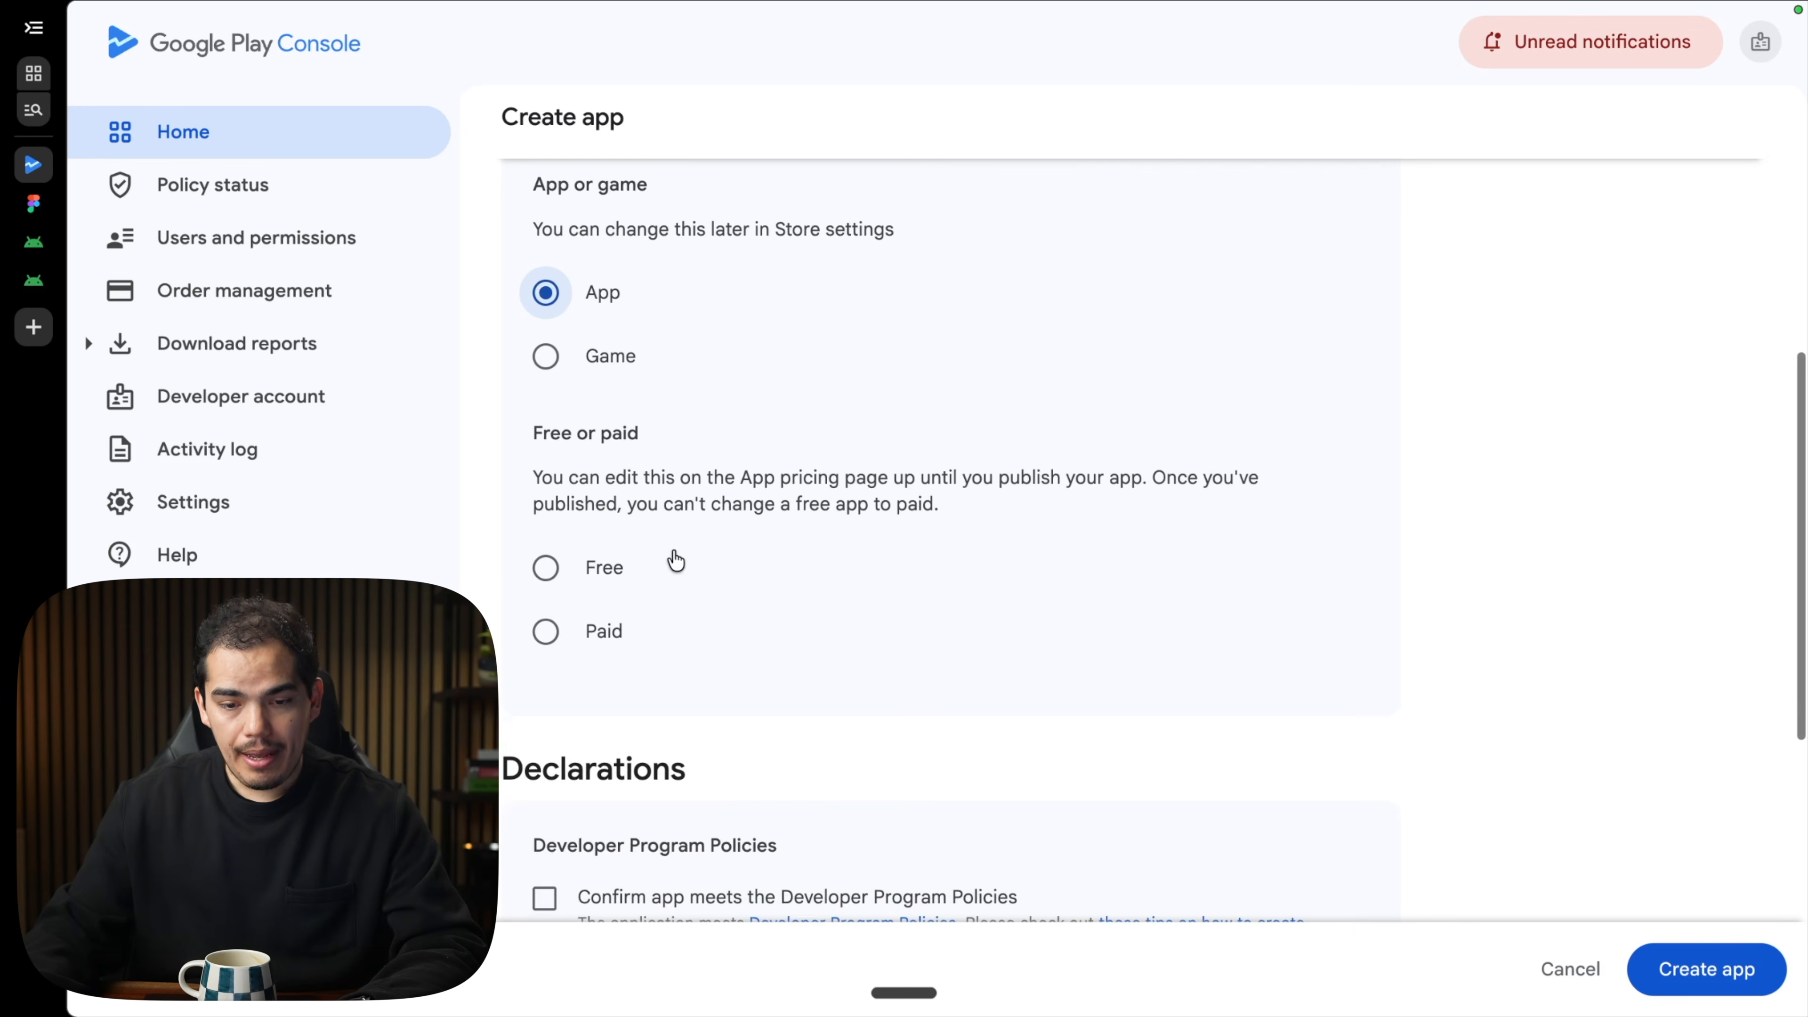
click(562, 573)
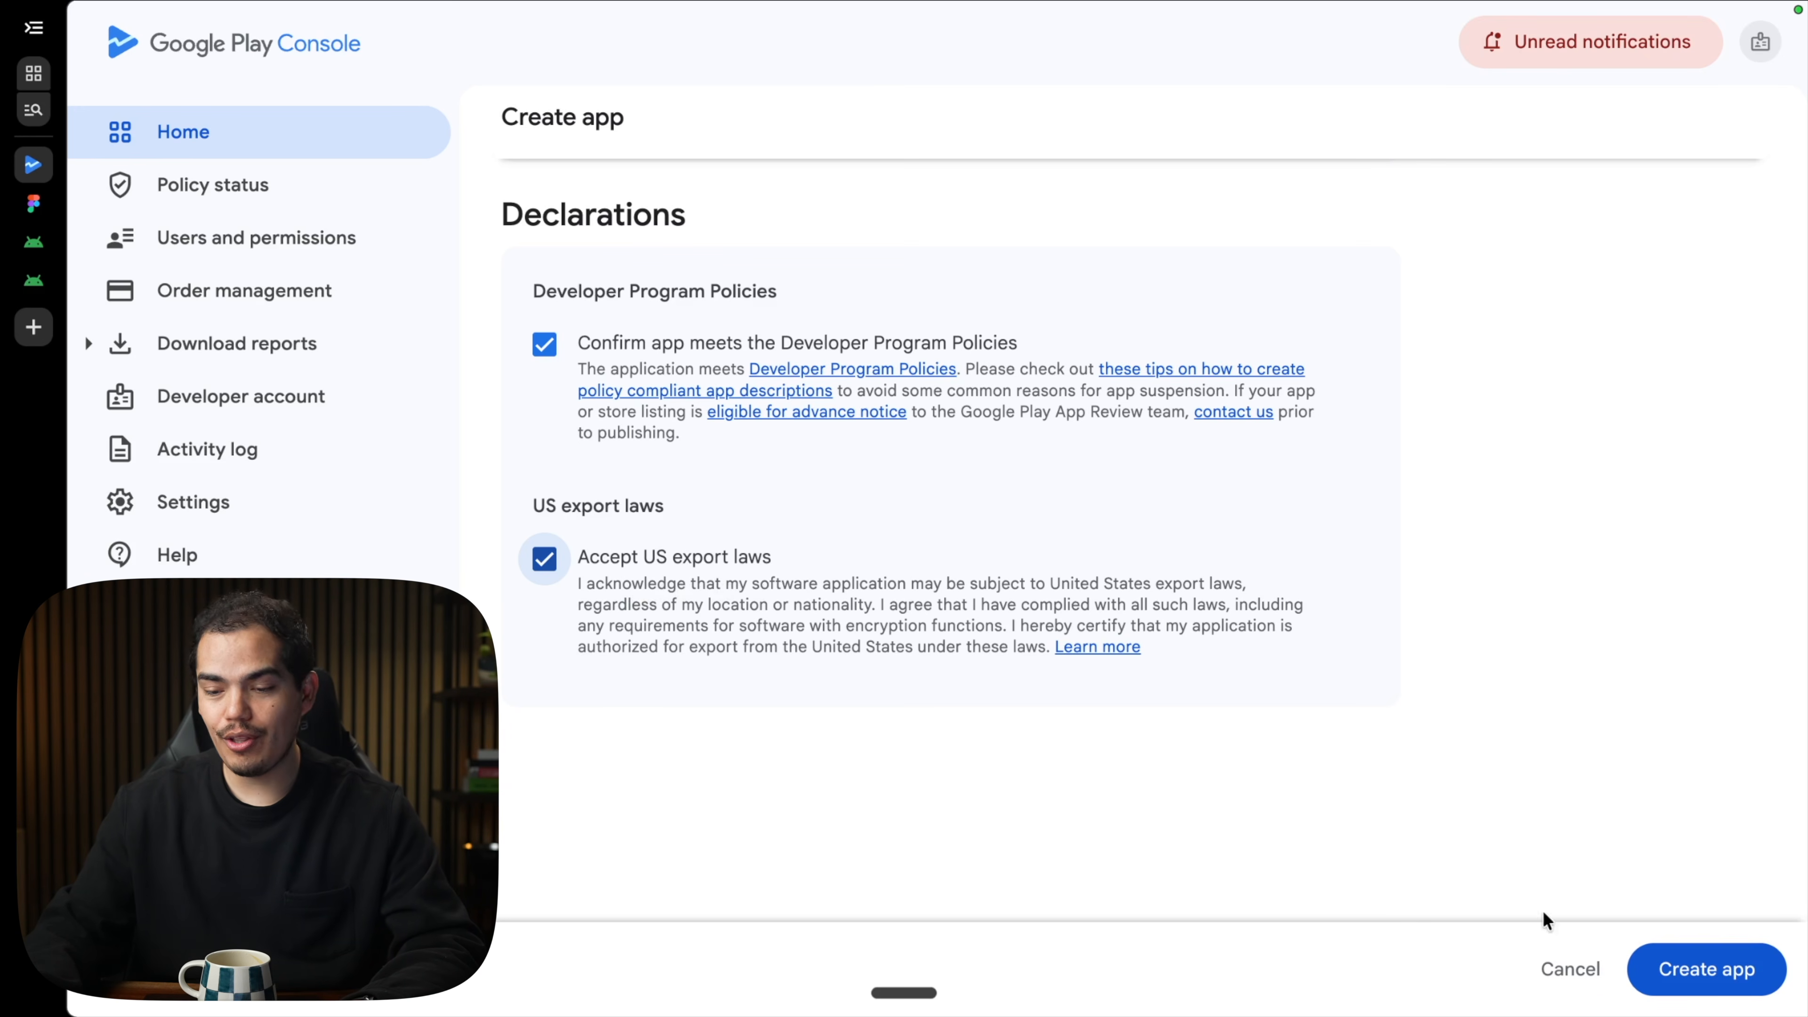
click(1692, 969)
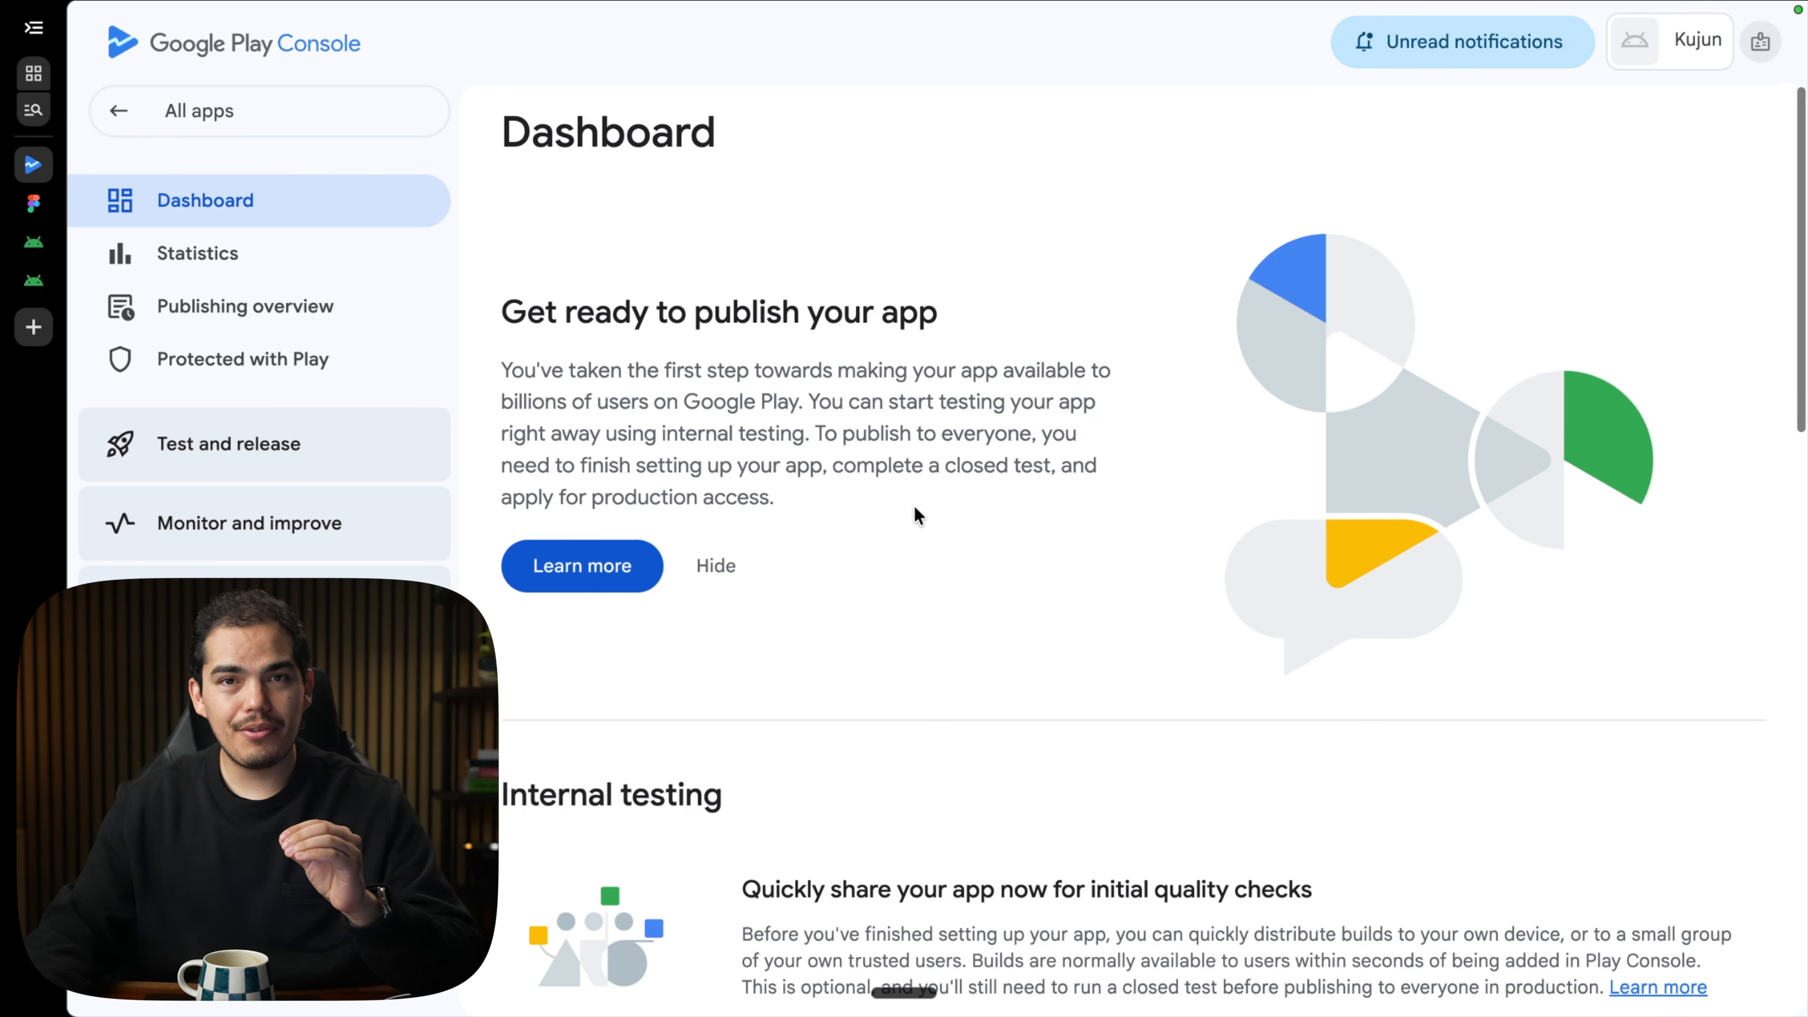
scroll(914, 505, down, 1)
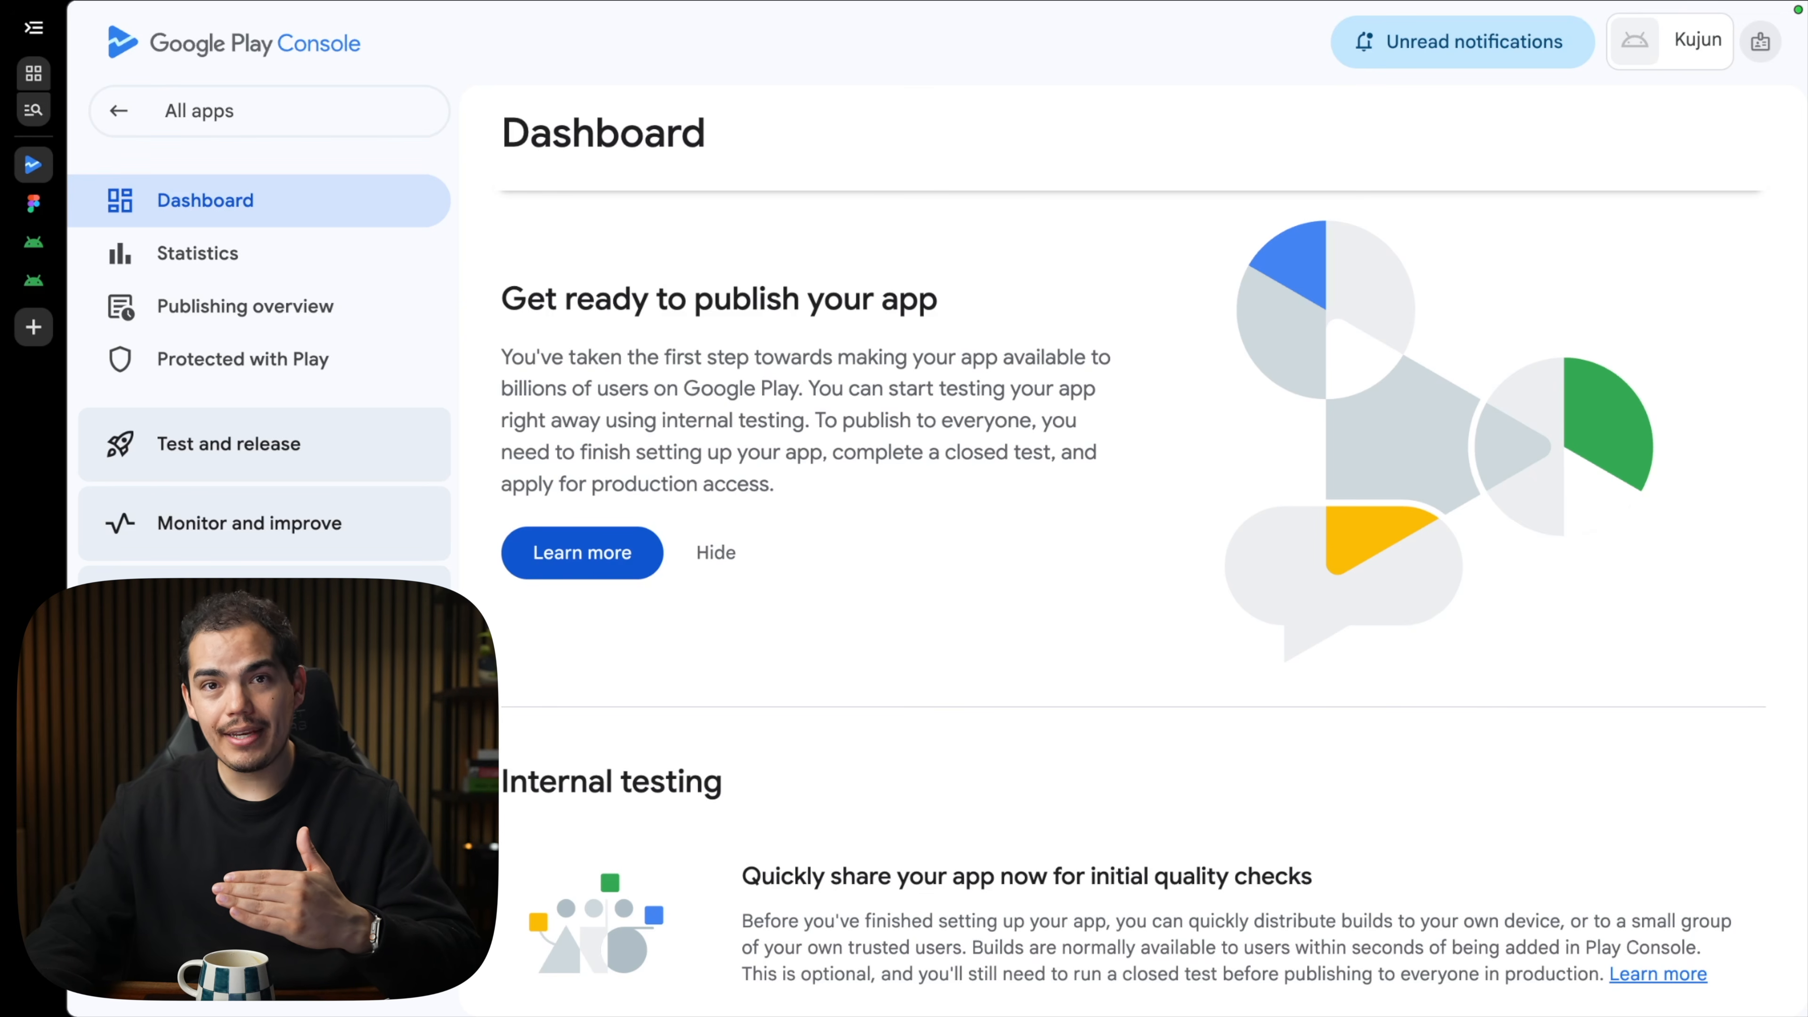
scroll(796, 509, up, 1)
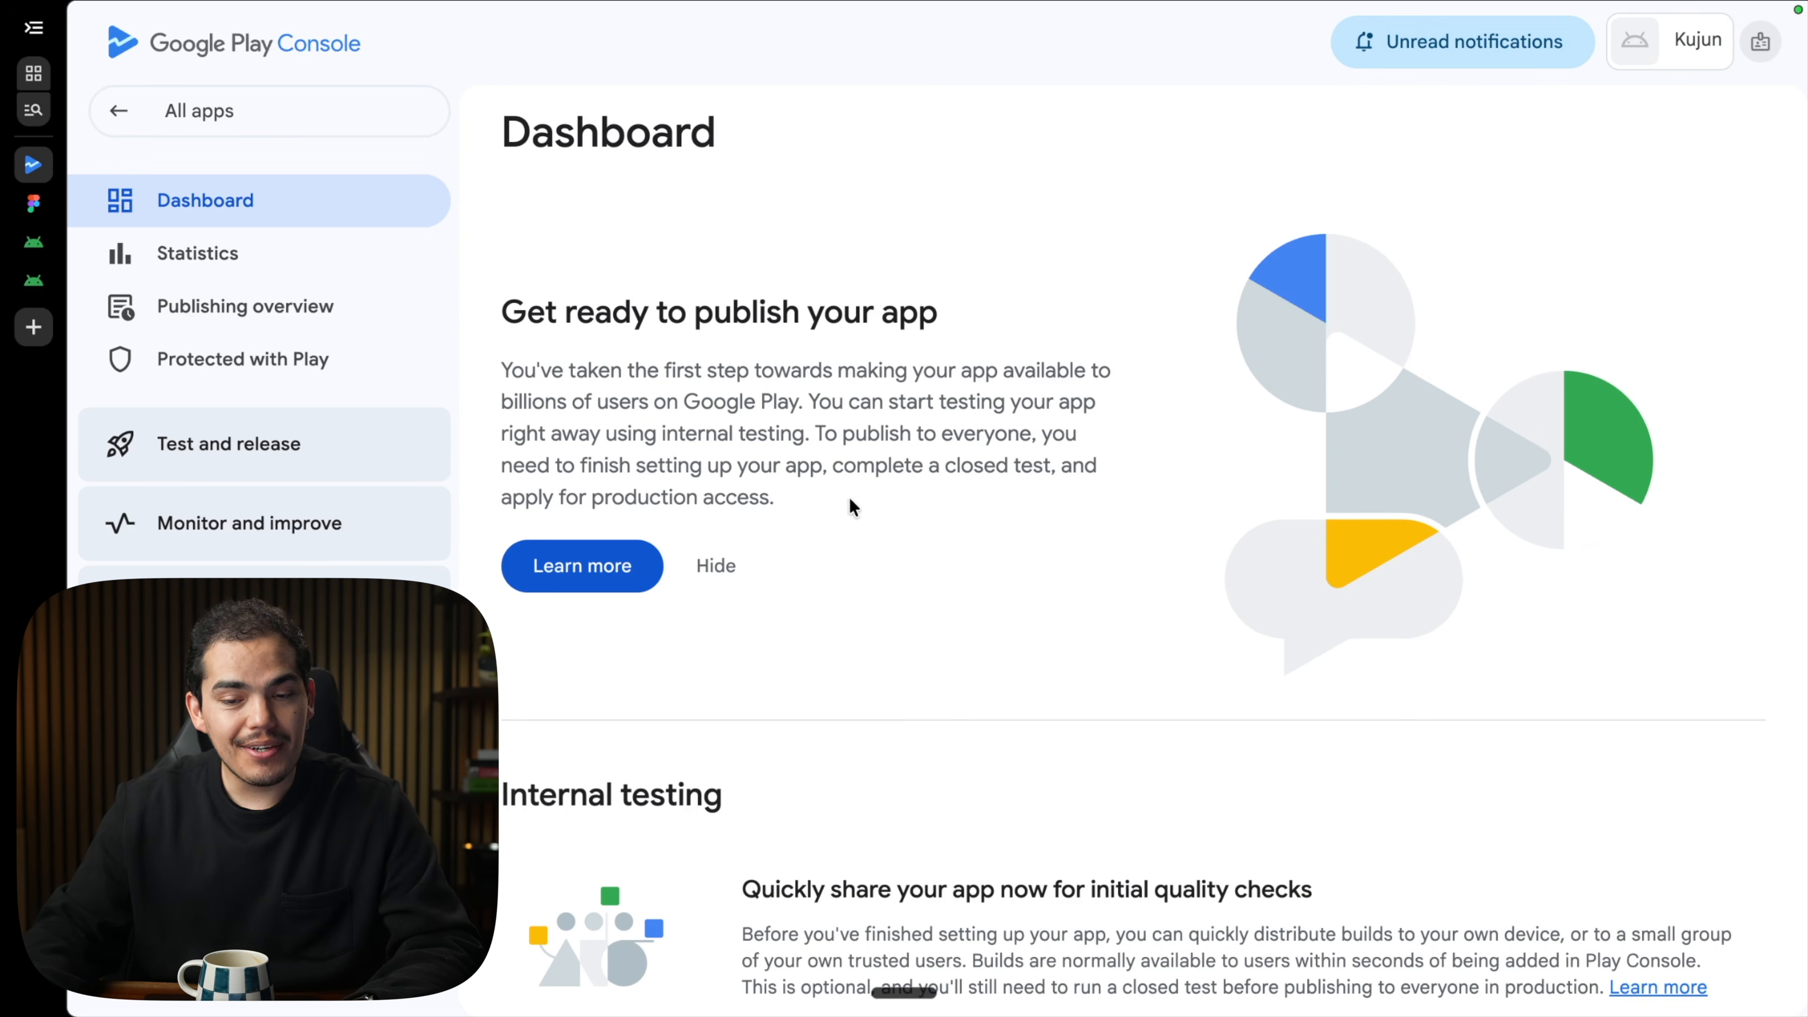
drag(806, 507, 1033, 486)
drag(911, 472, 593, 505)
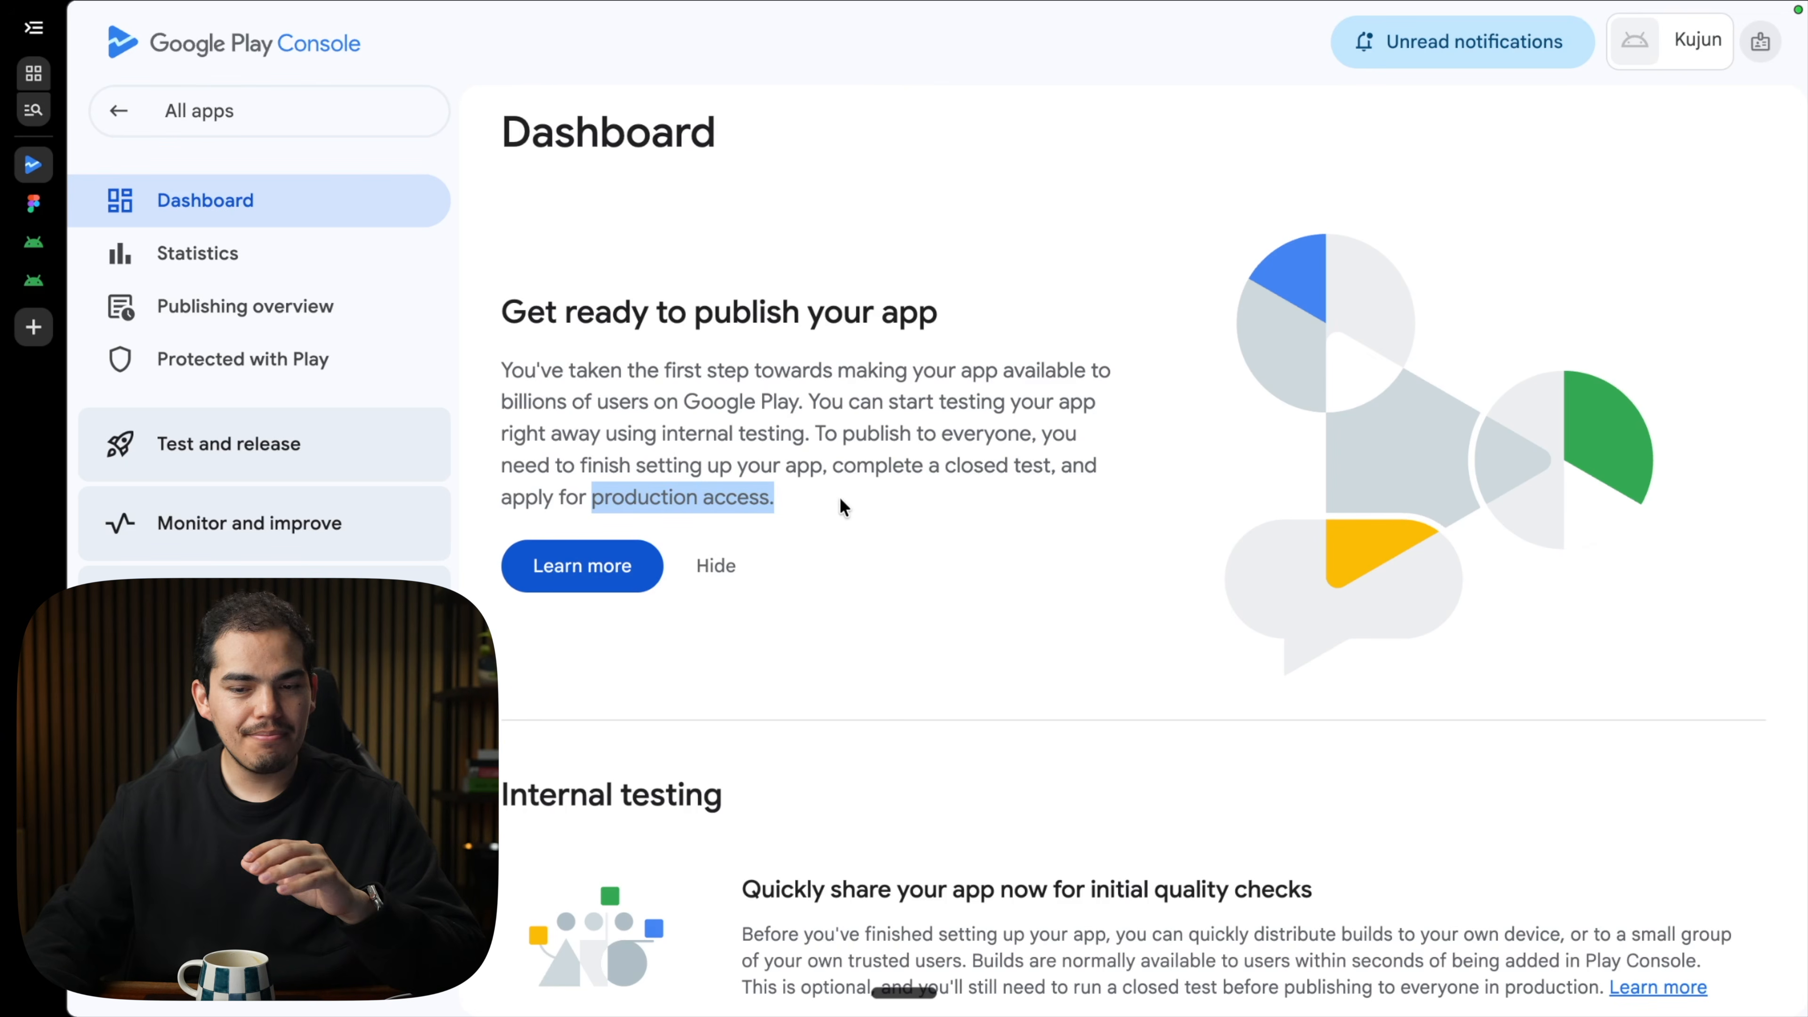
click(842, 500)
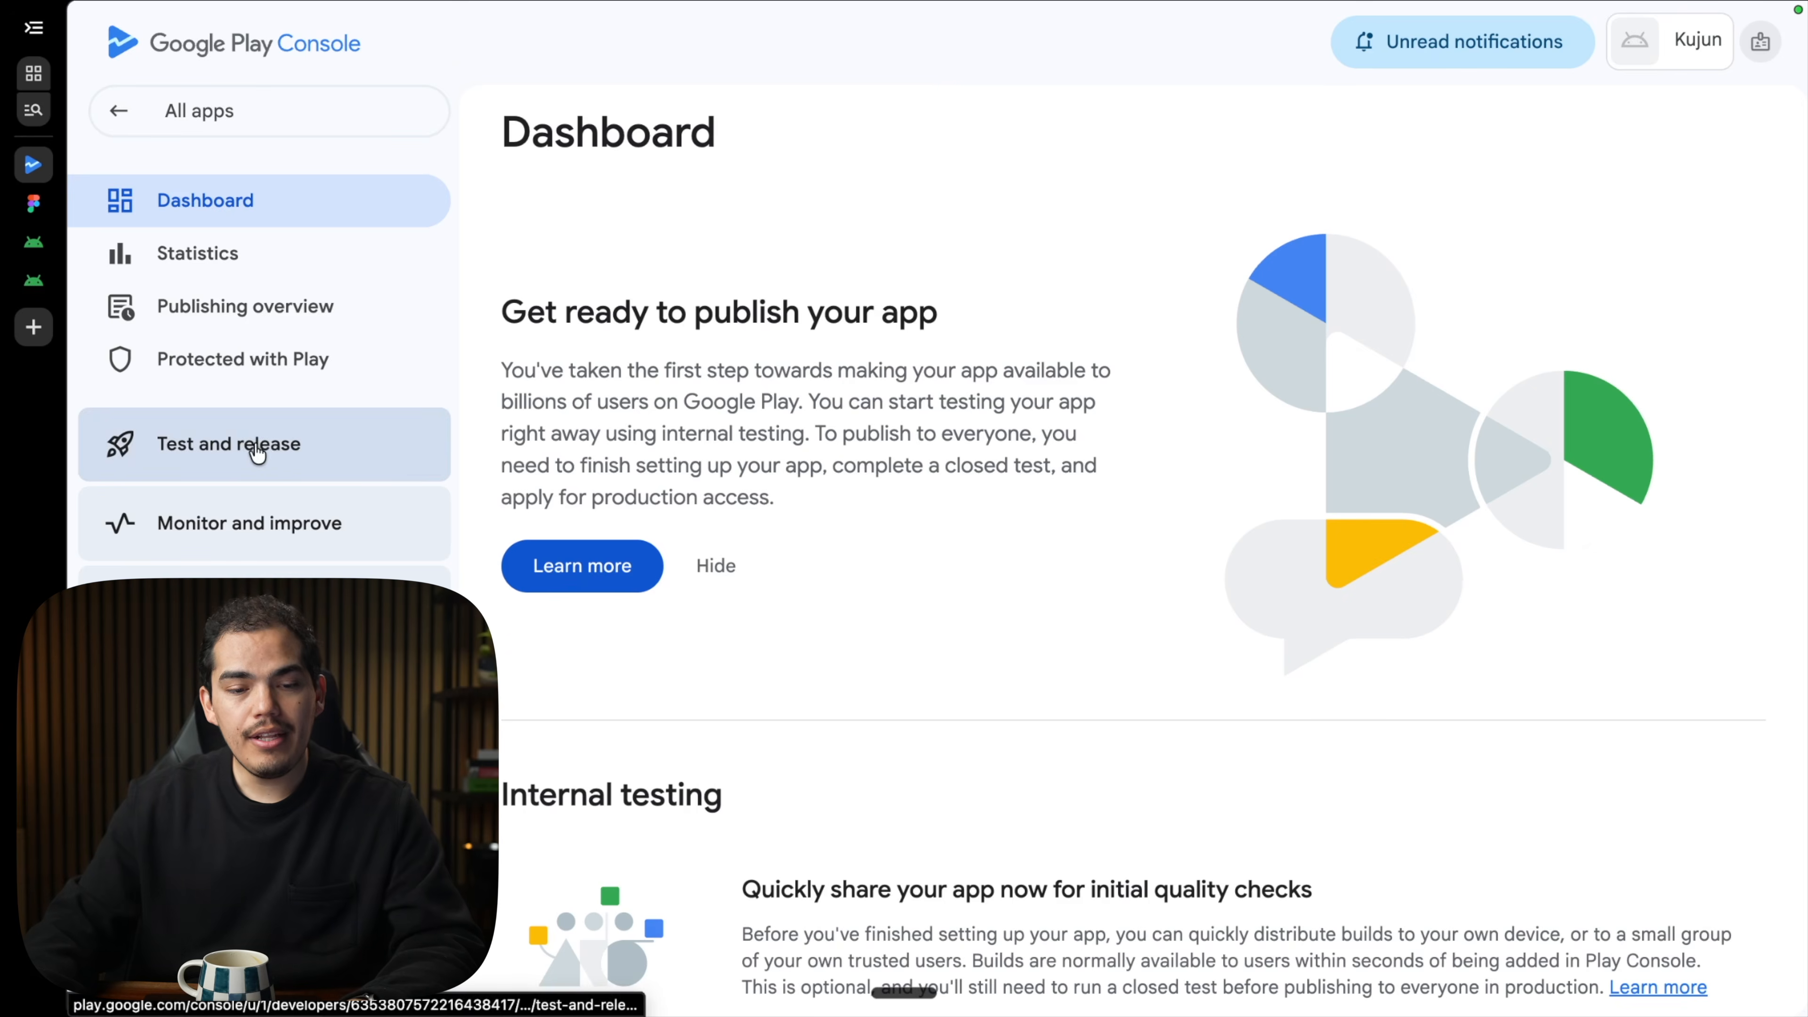
Start a new release on the Internal testing track.
click(261, 460)
scroll(258, 456, down, 2)
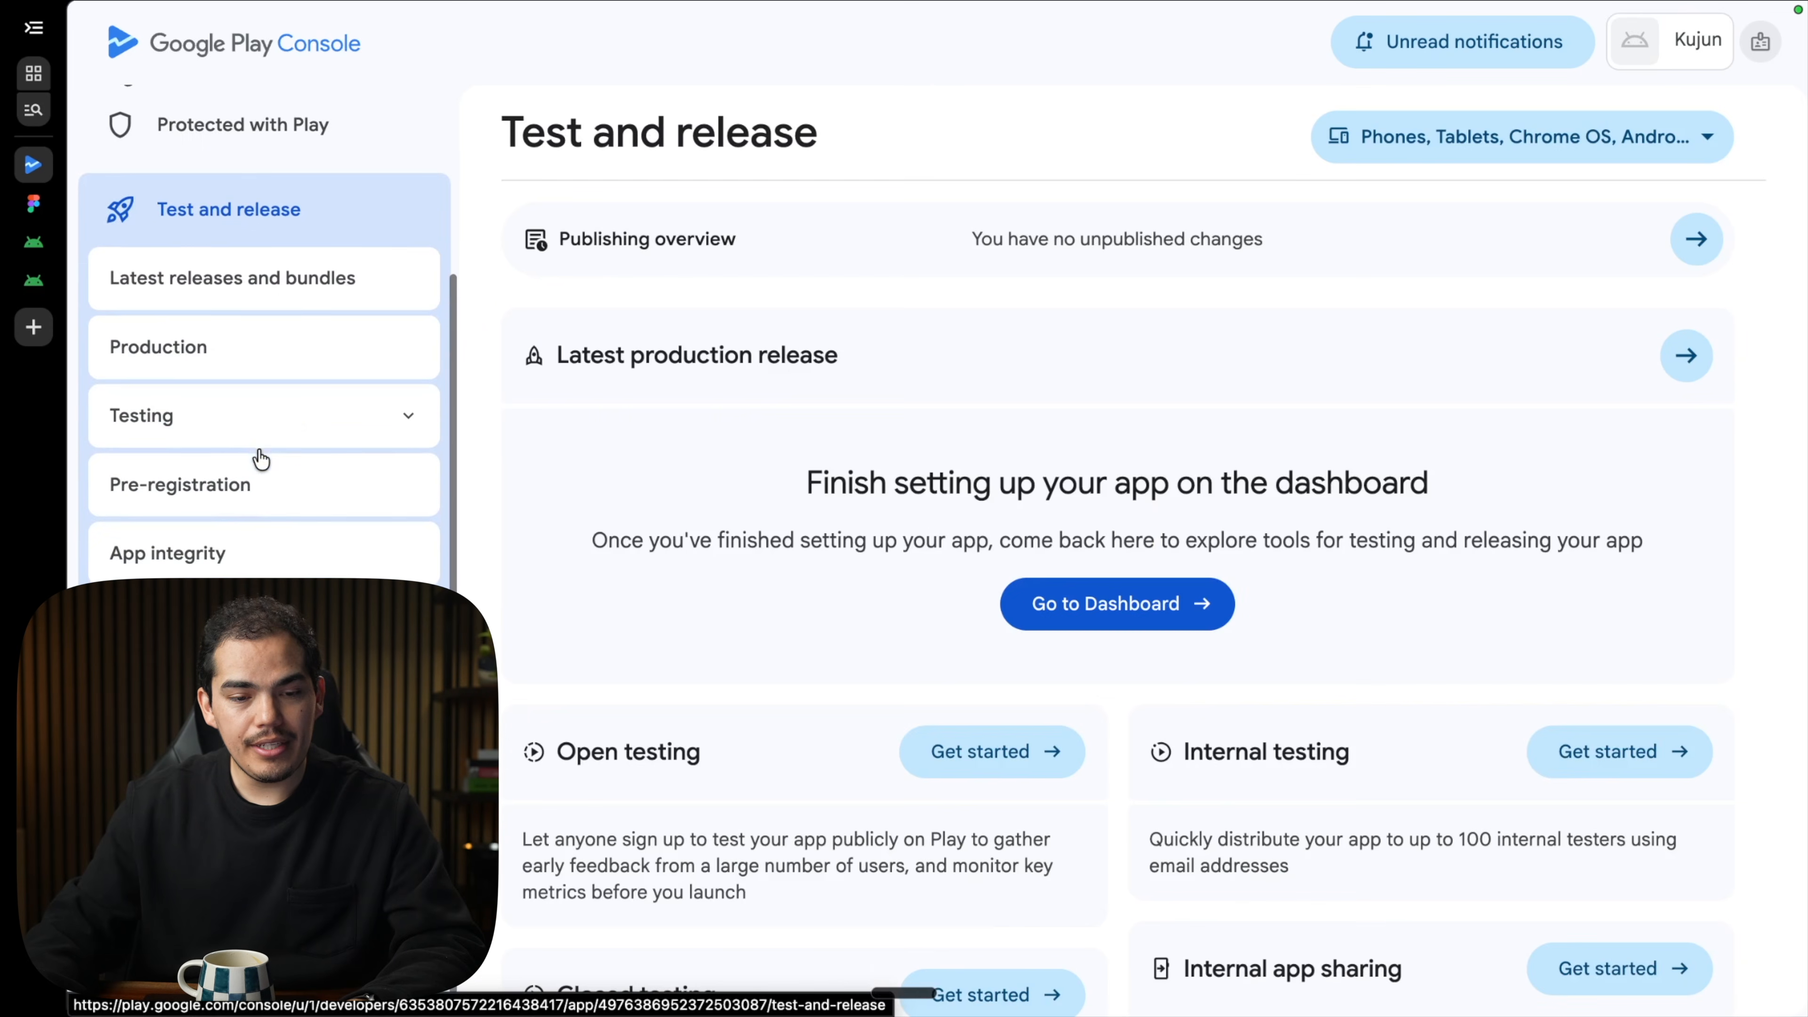
click(392, 420)
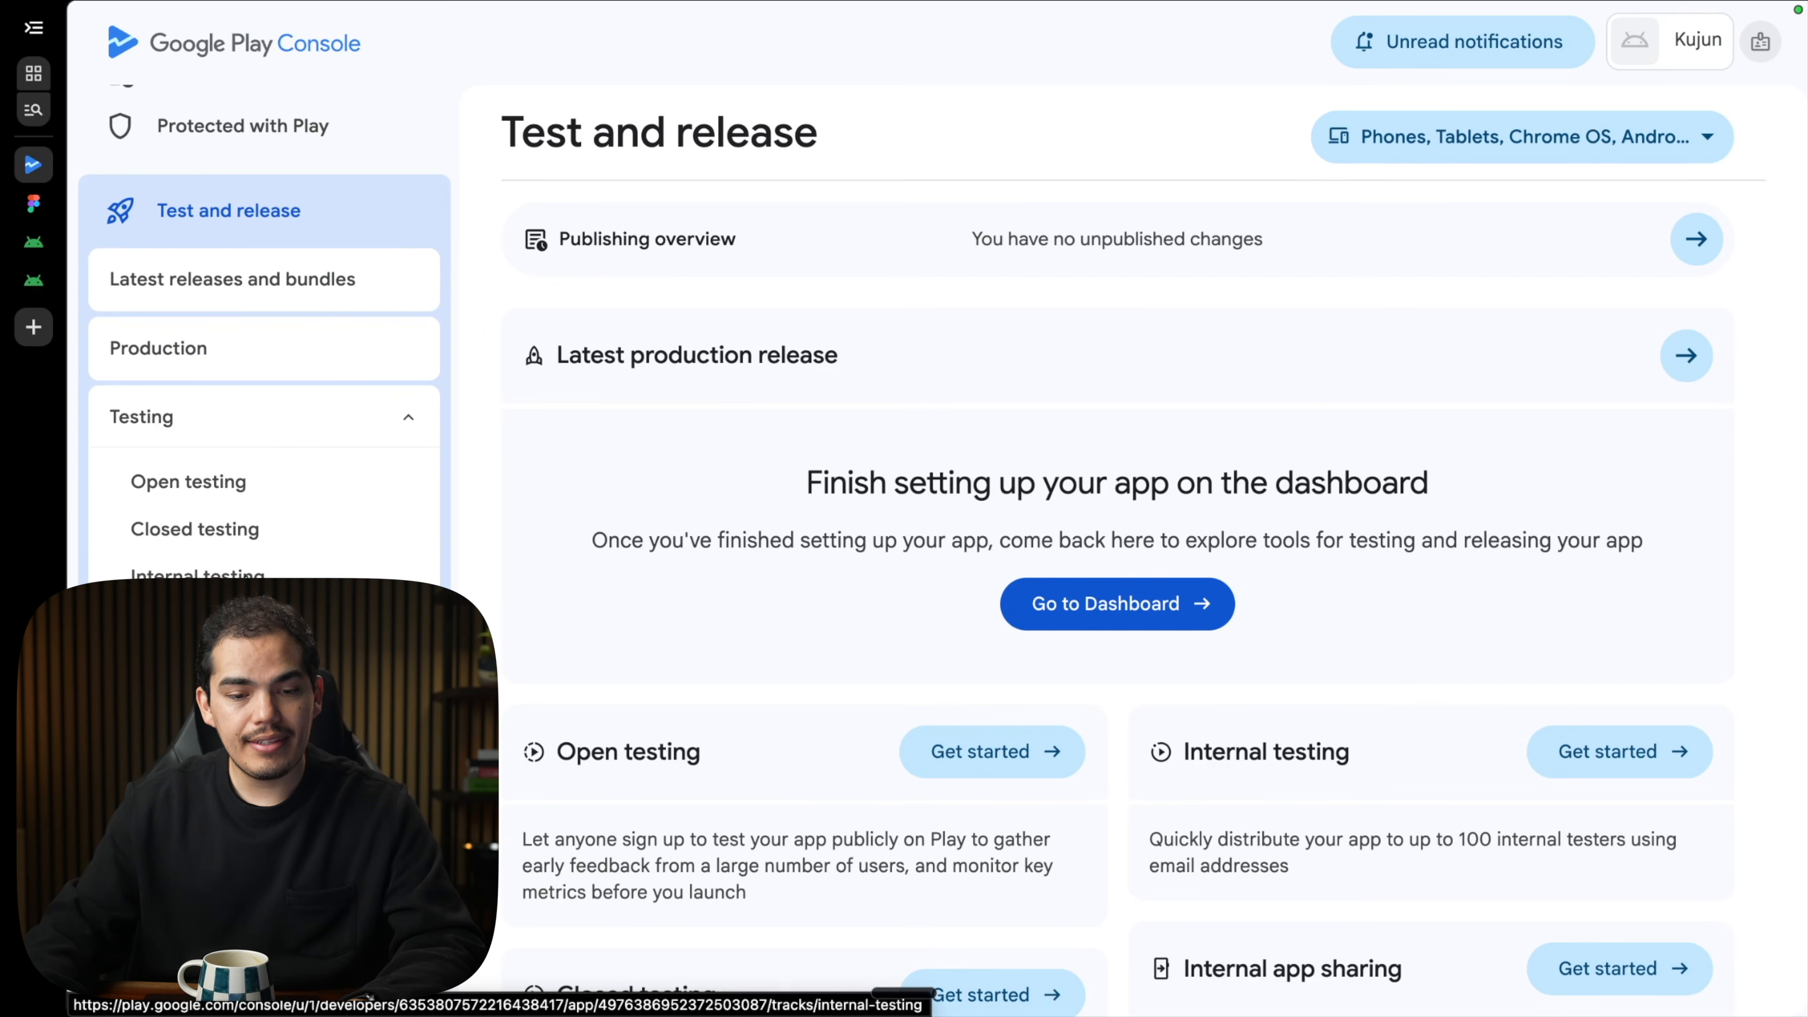
click(198, 574)
click(1613, 138)
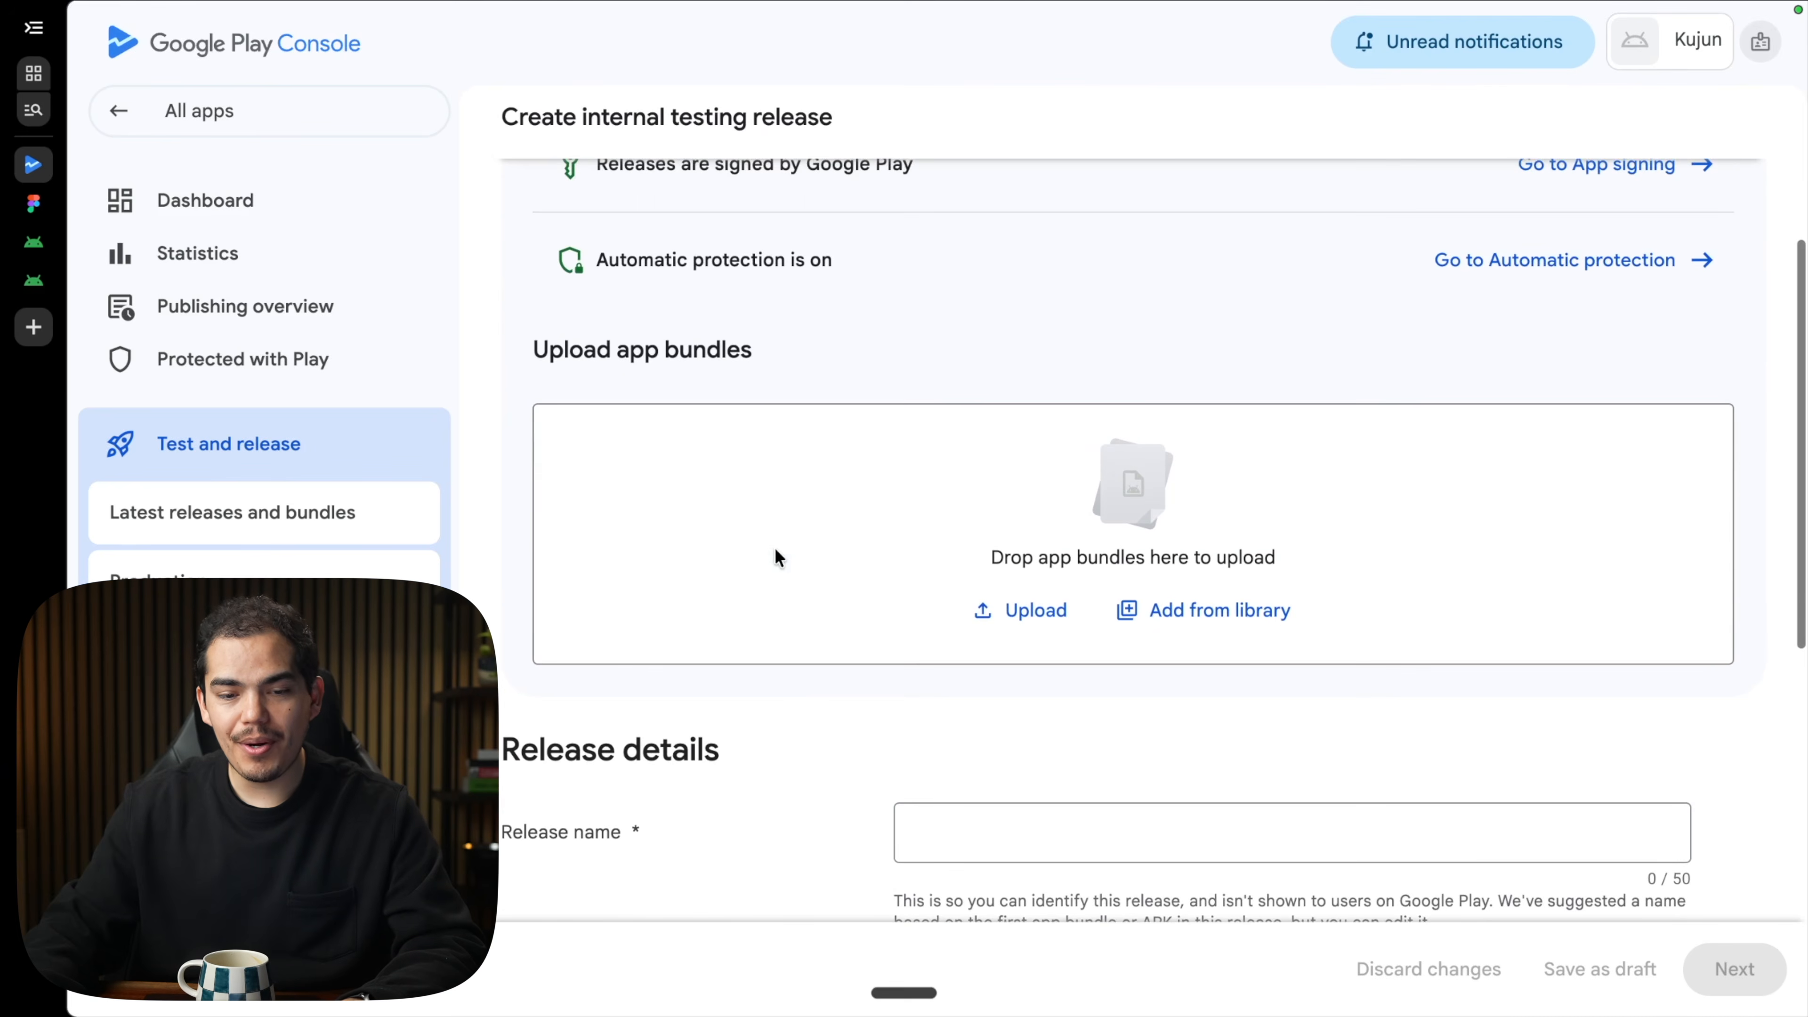
Upload app-release.aab (version 8, 1.1.1) from Finder and continue to the release preview.
key(super+Tab)
key(super+Tab)
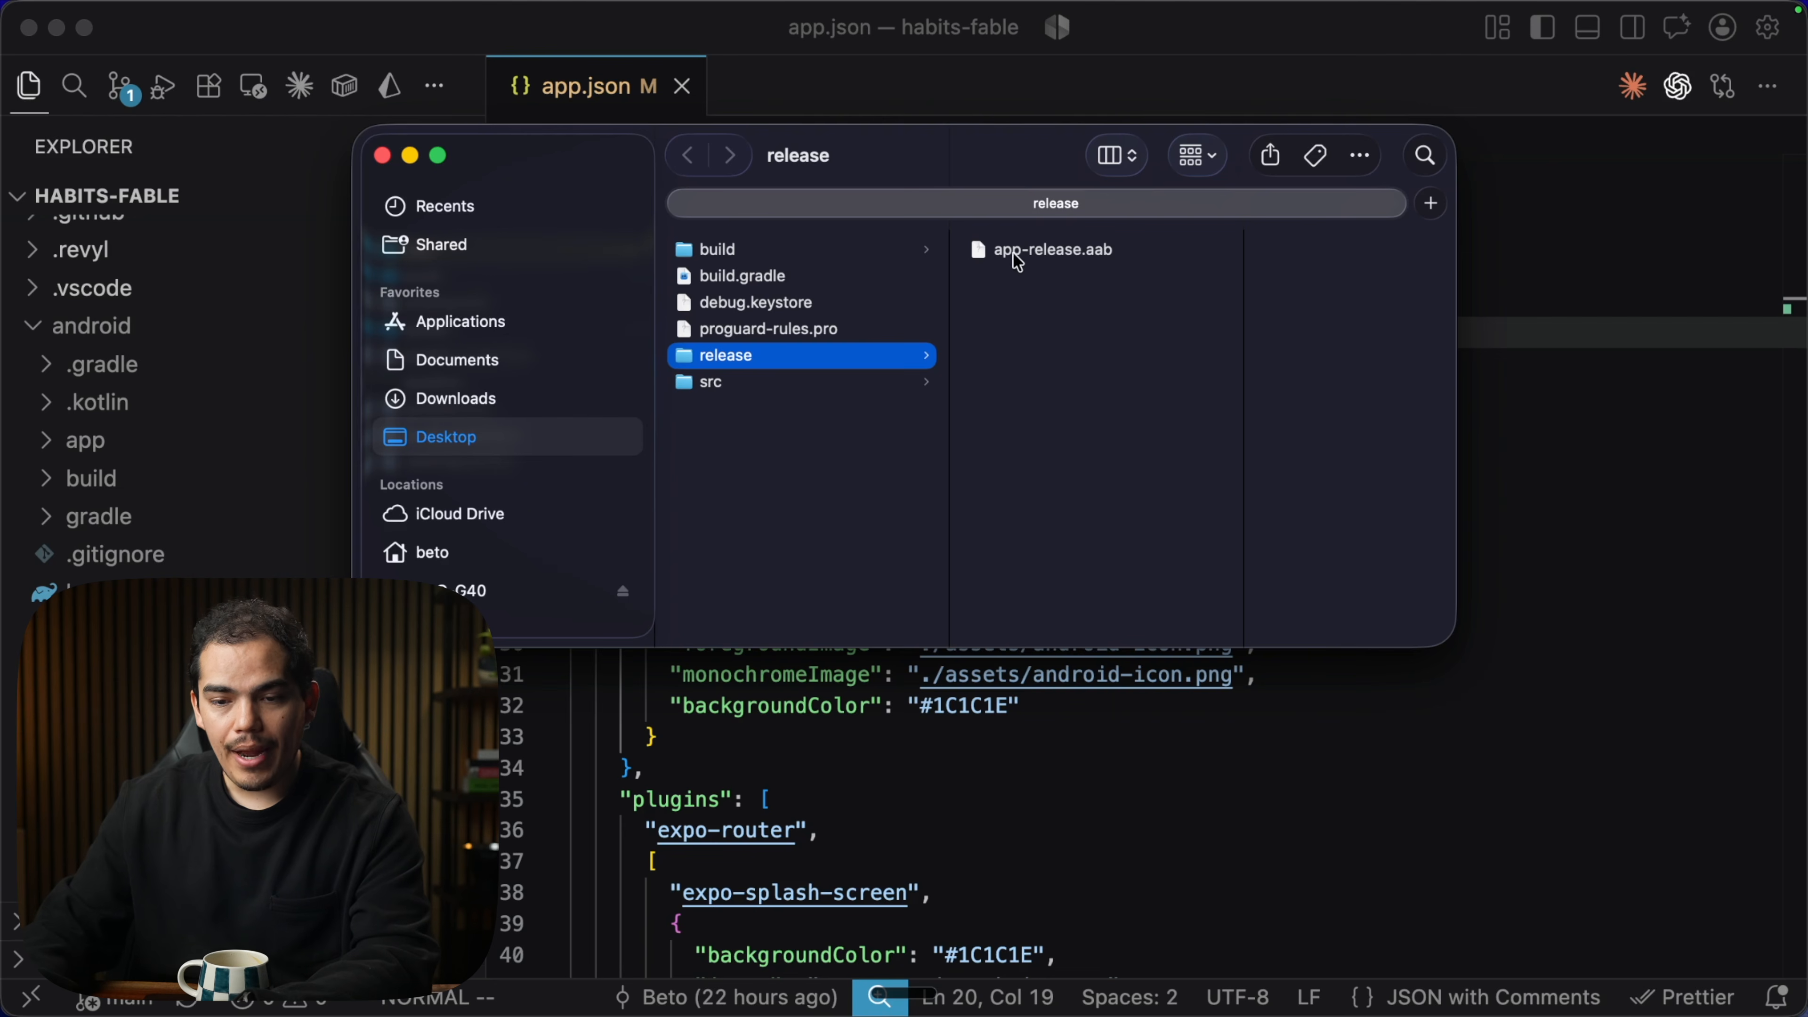
drag(1019, 262, 928, 523)
key(ctrl+Right)
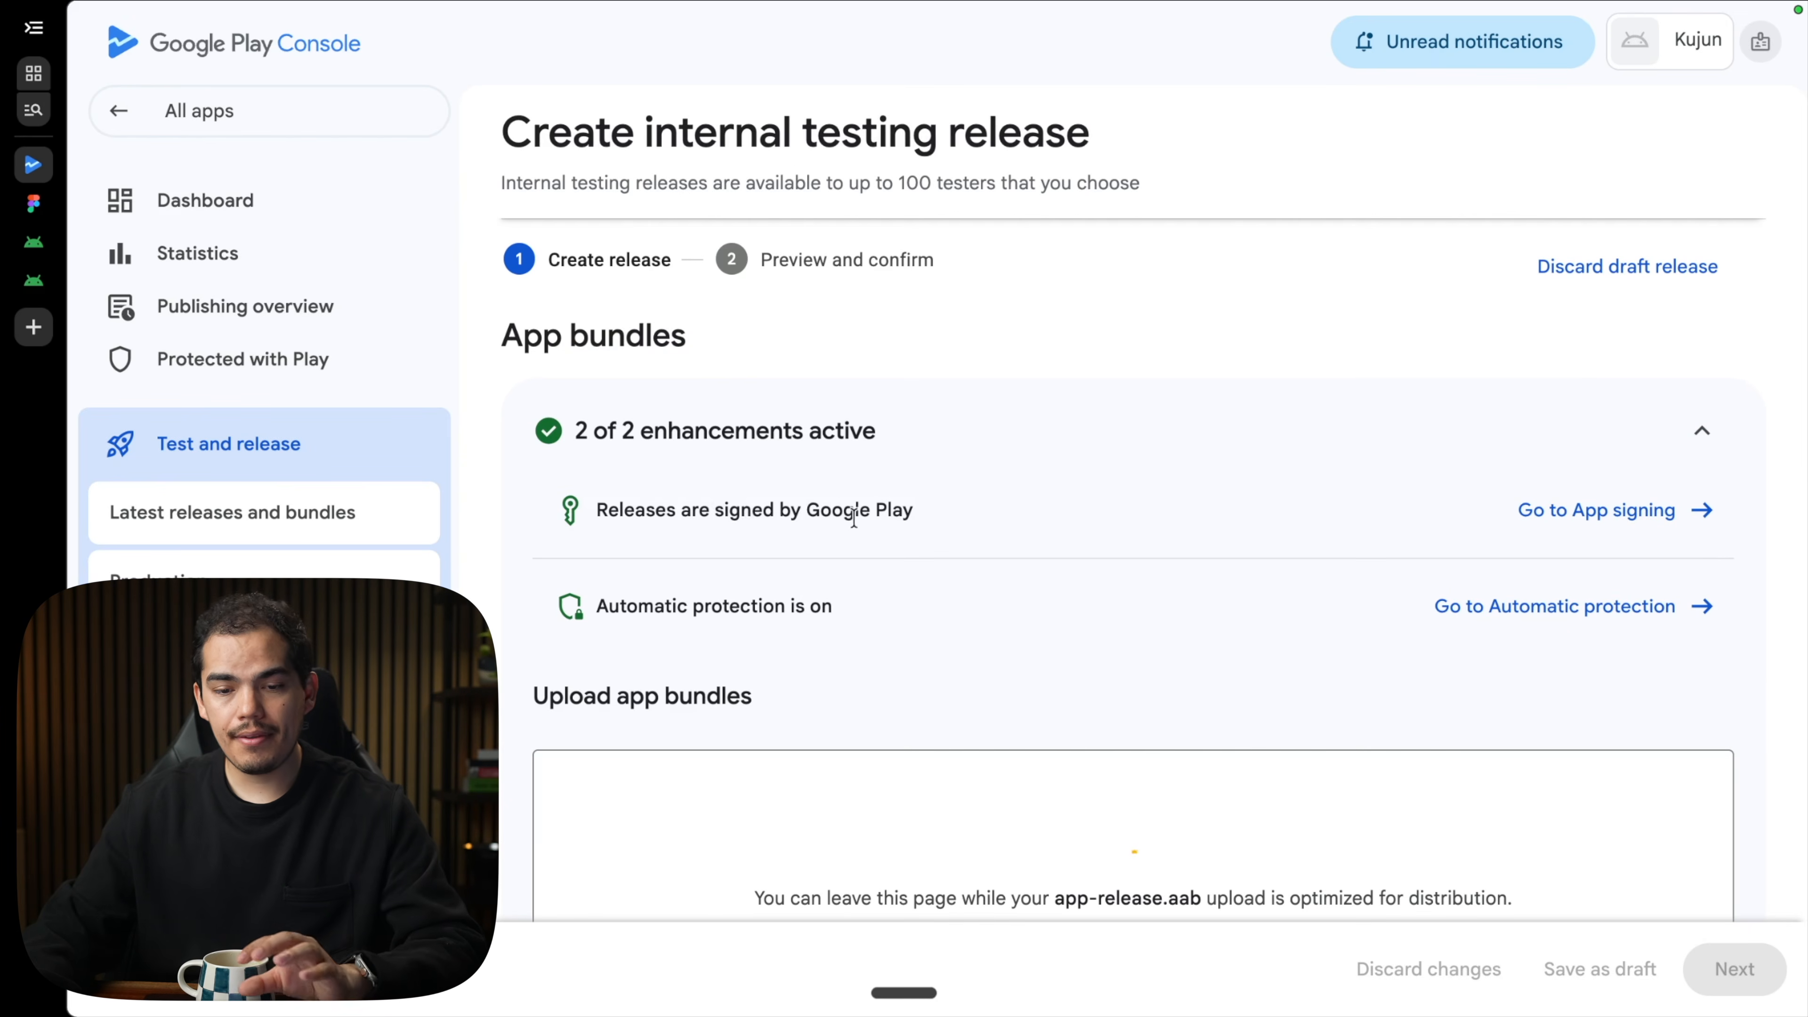
scroll(855, 564, down, 3)
scroll(855, 564, down, 6)
click(1001, 527)
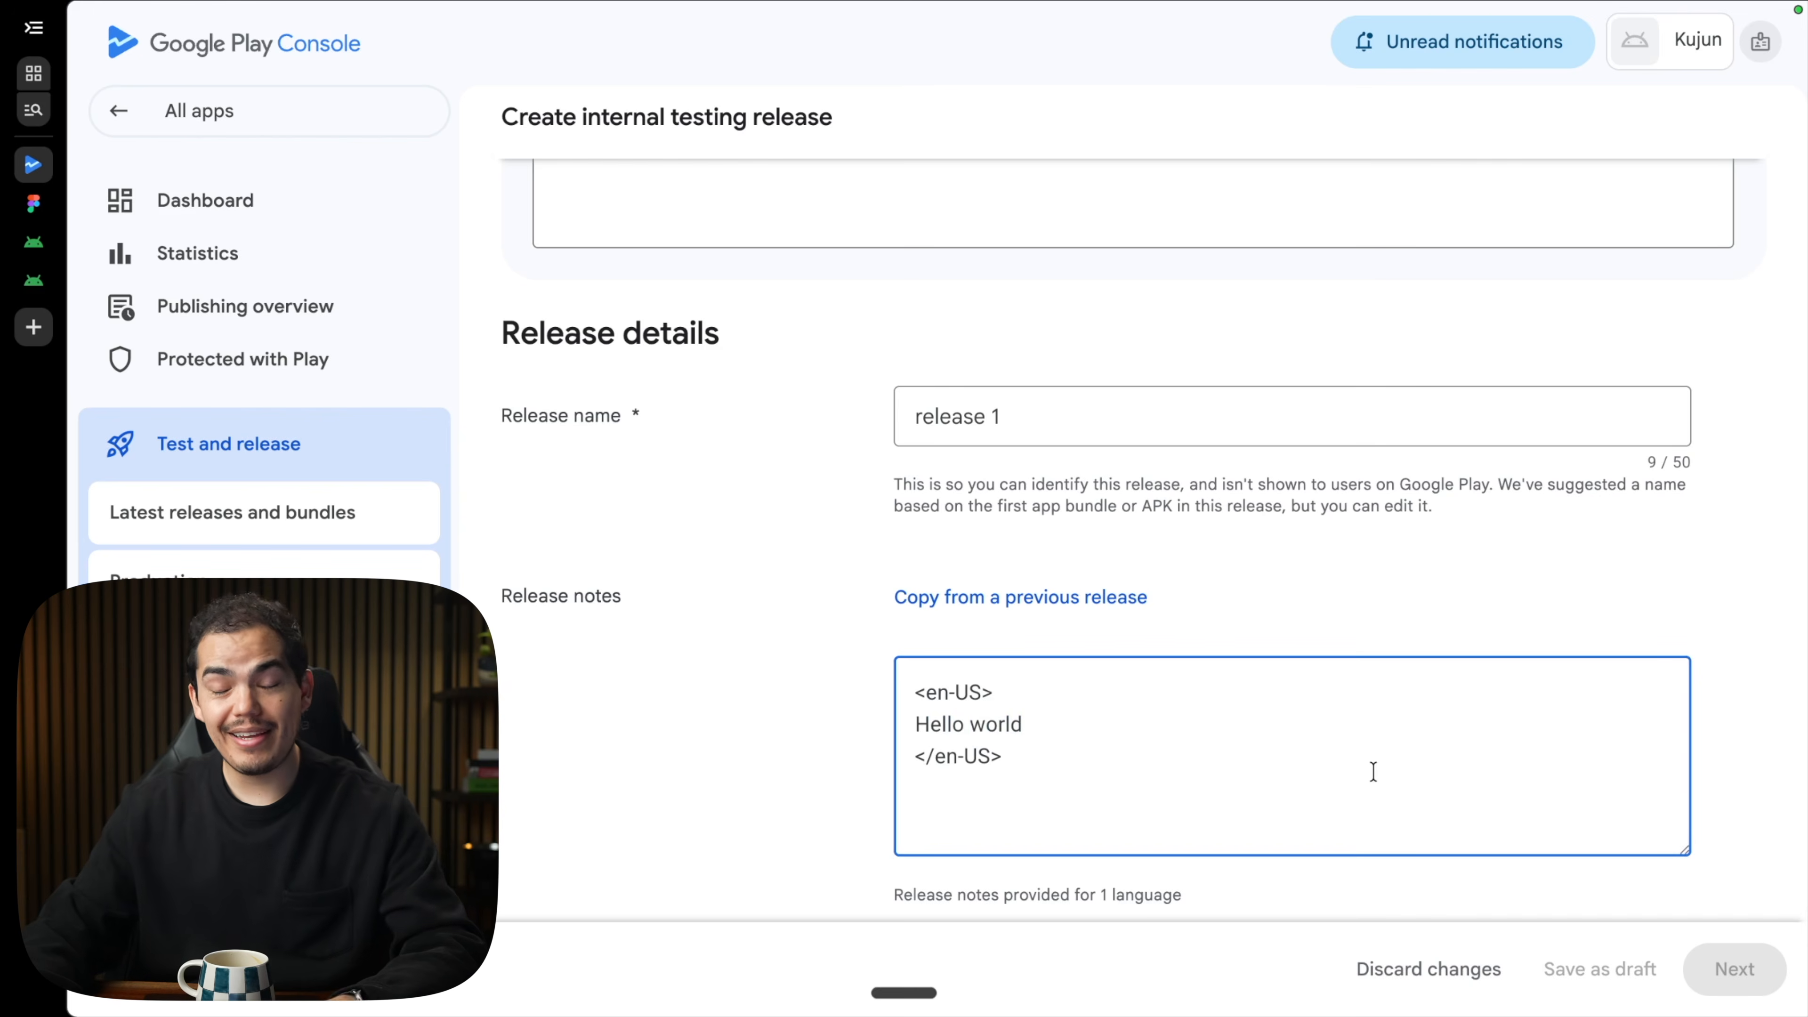
scroll(1068, 776, up, 8)
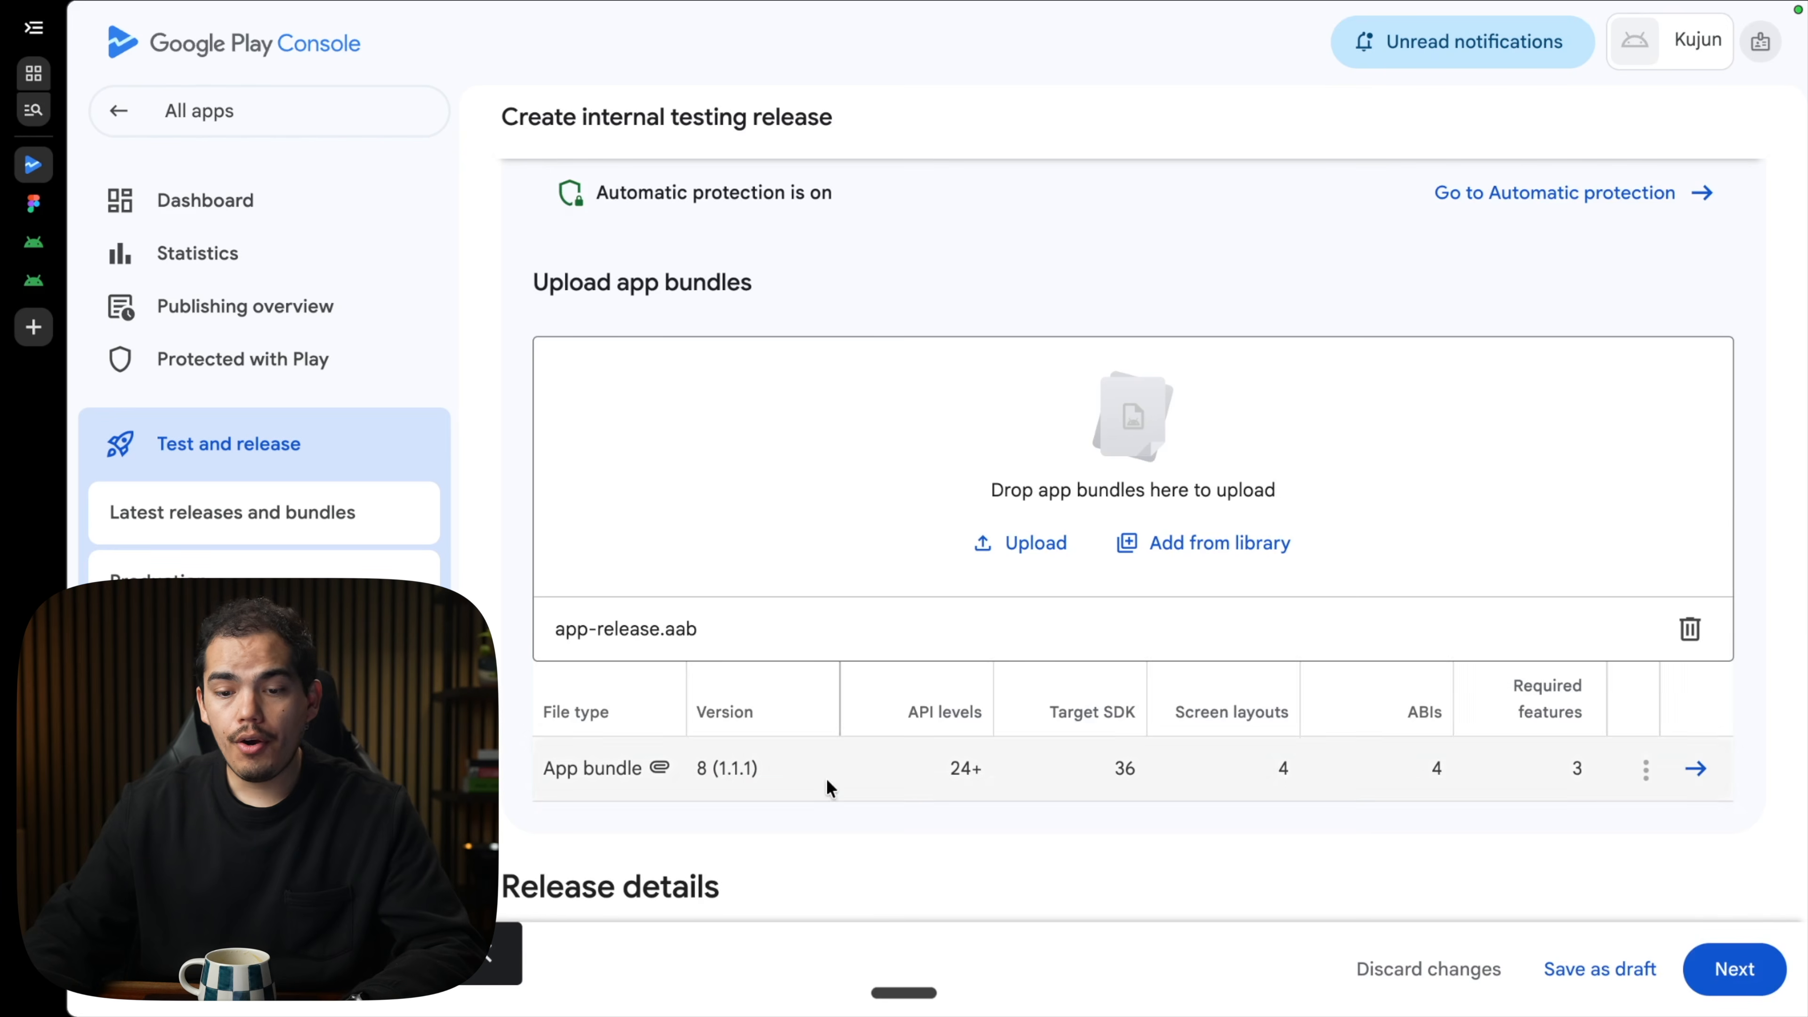
scroll(952, 870, down, 1)
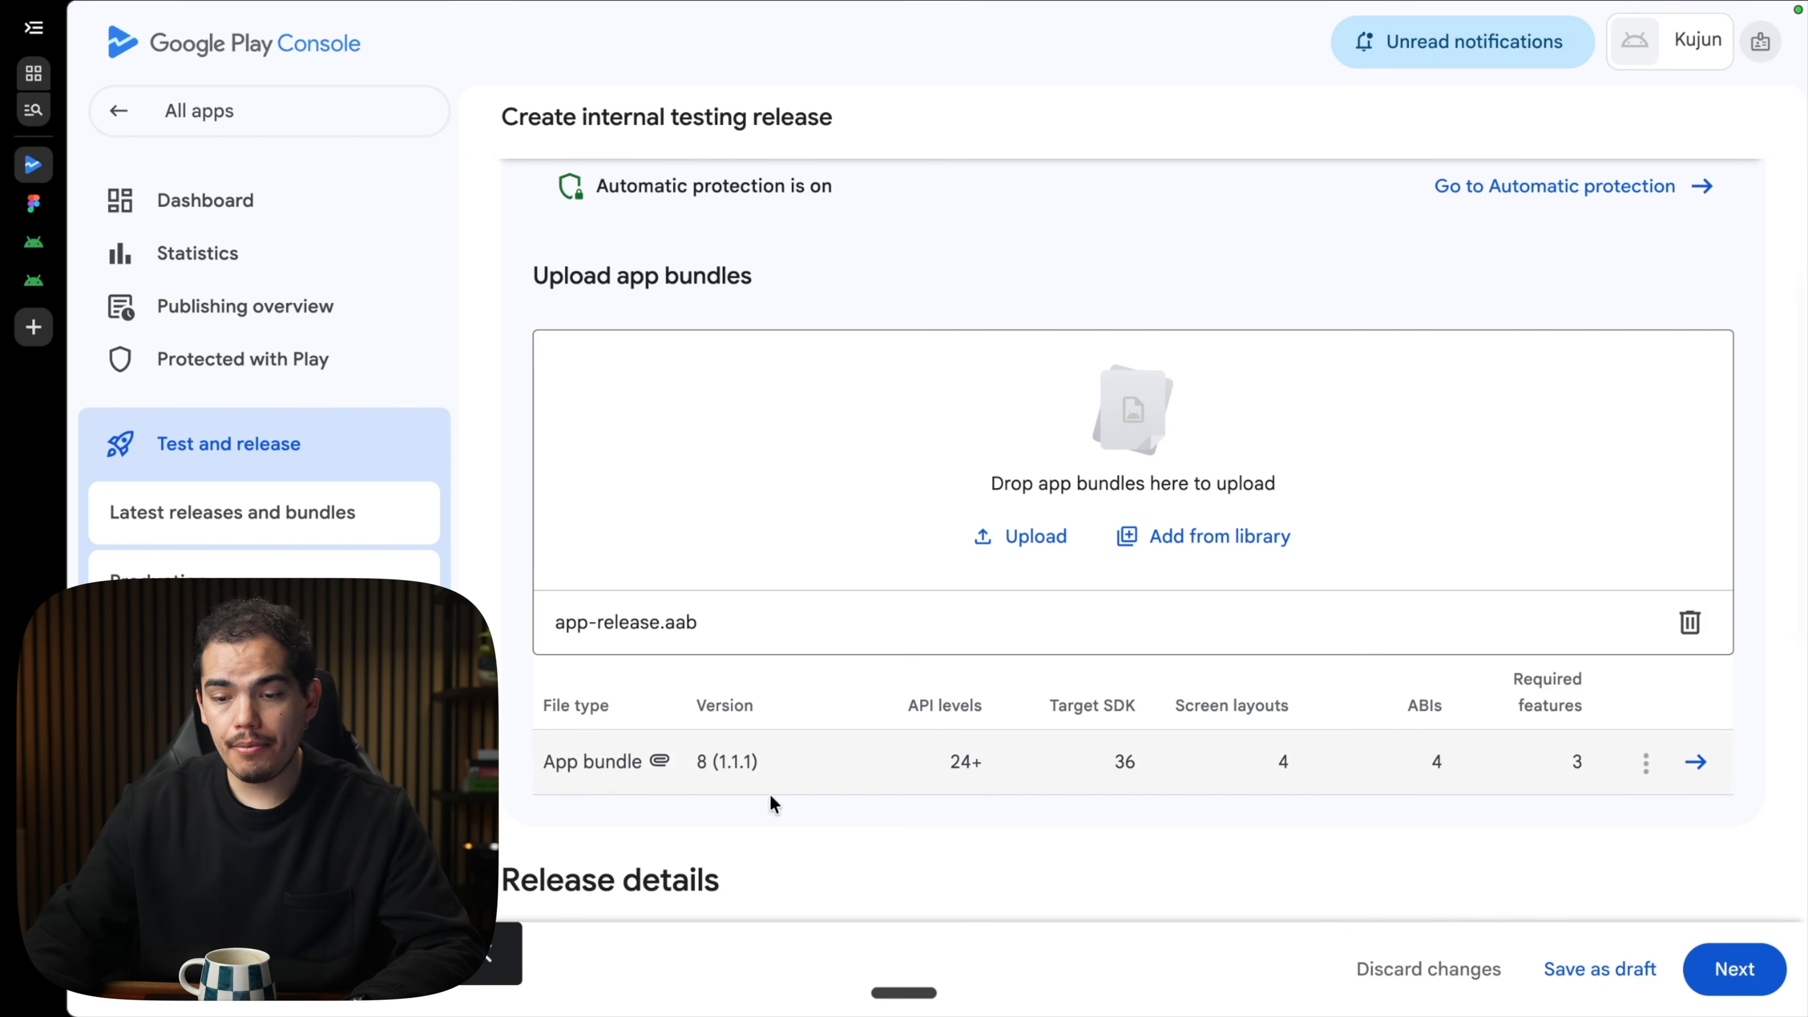
click(1730, 969)
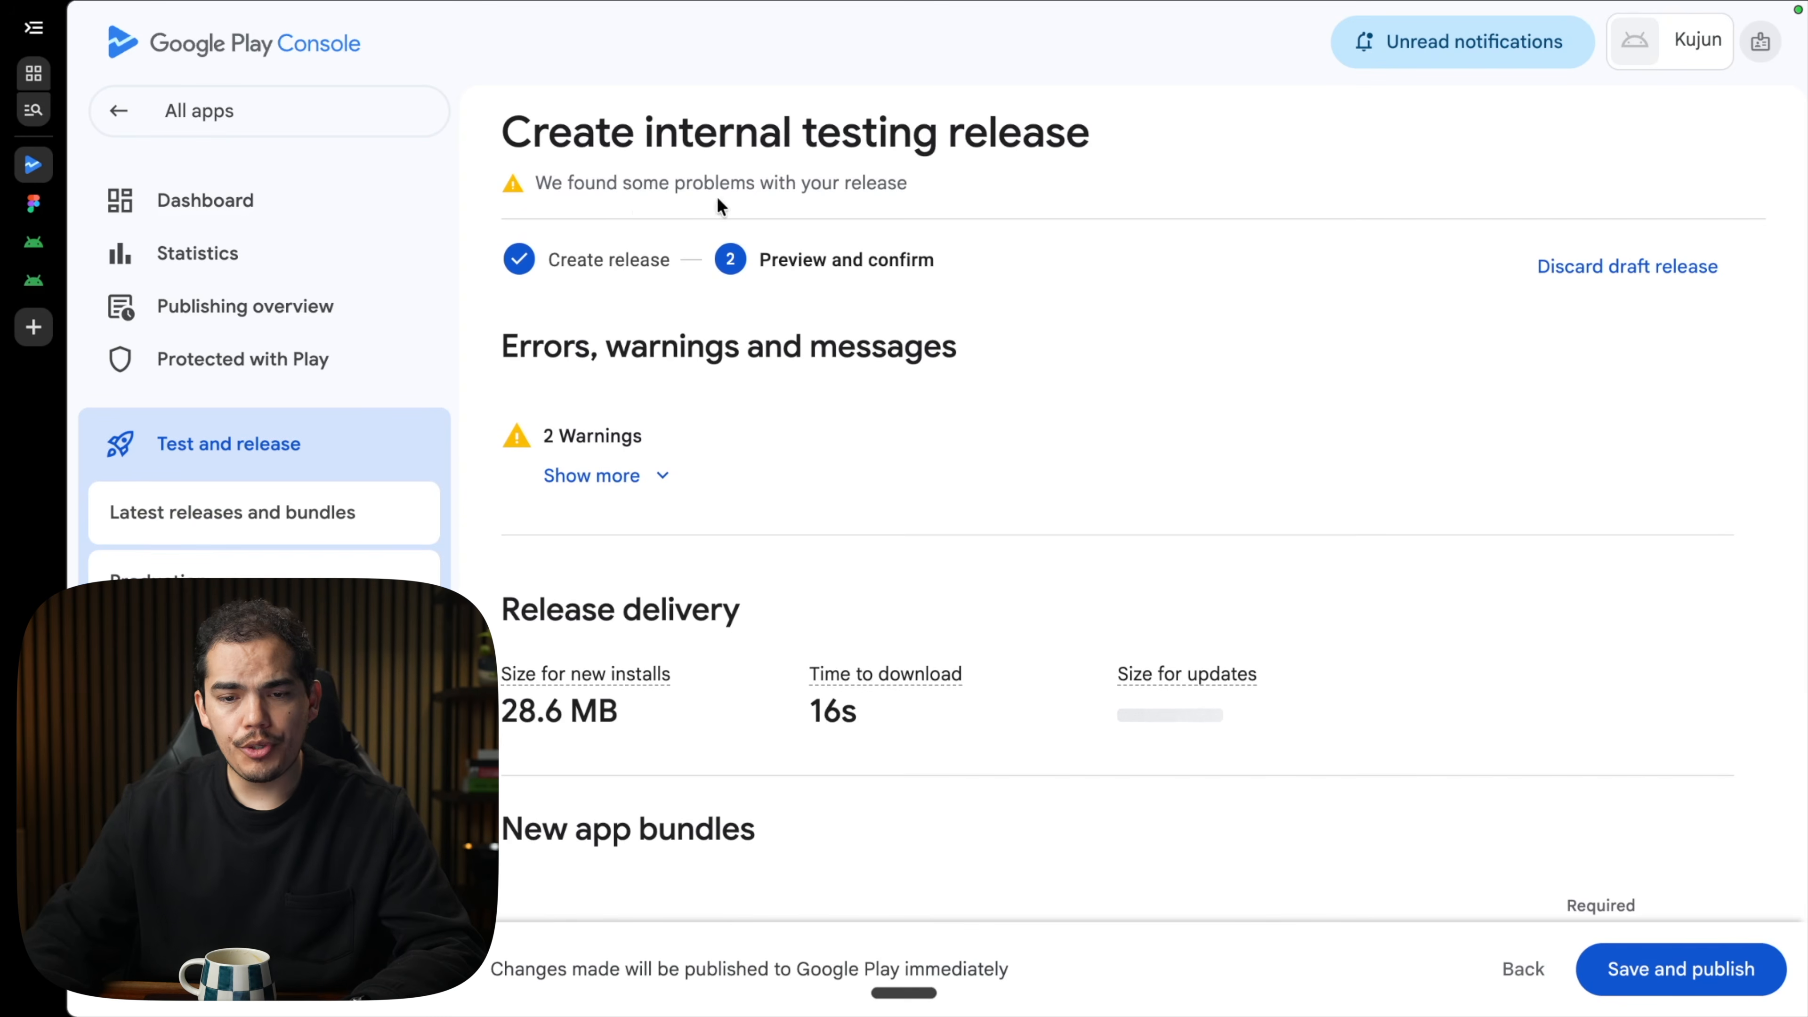
Save and publish release 1 to internal testers, then view its Testers tab with one list.
scroll(1010, 677, down, 8)
click(1664, 966)
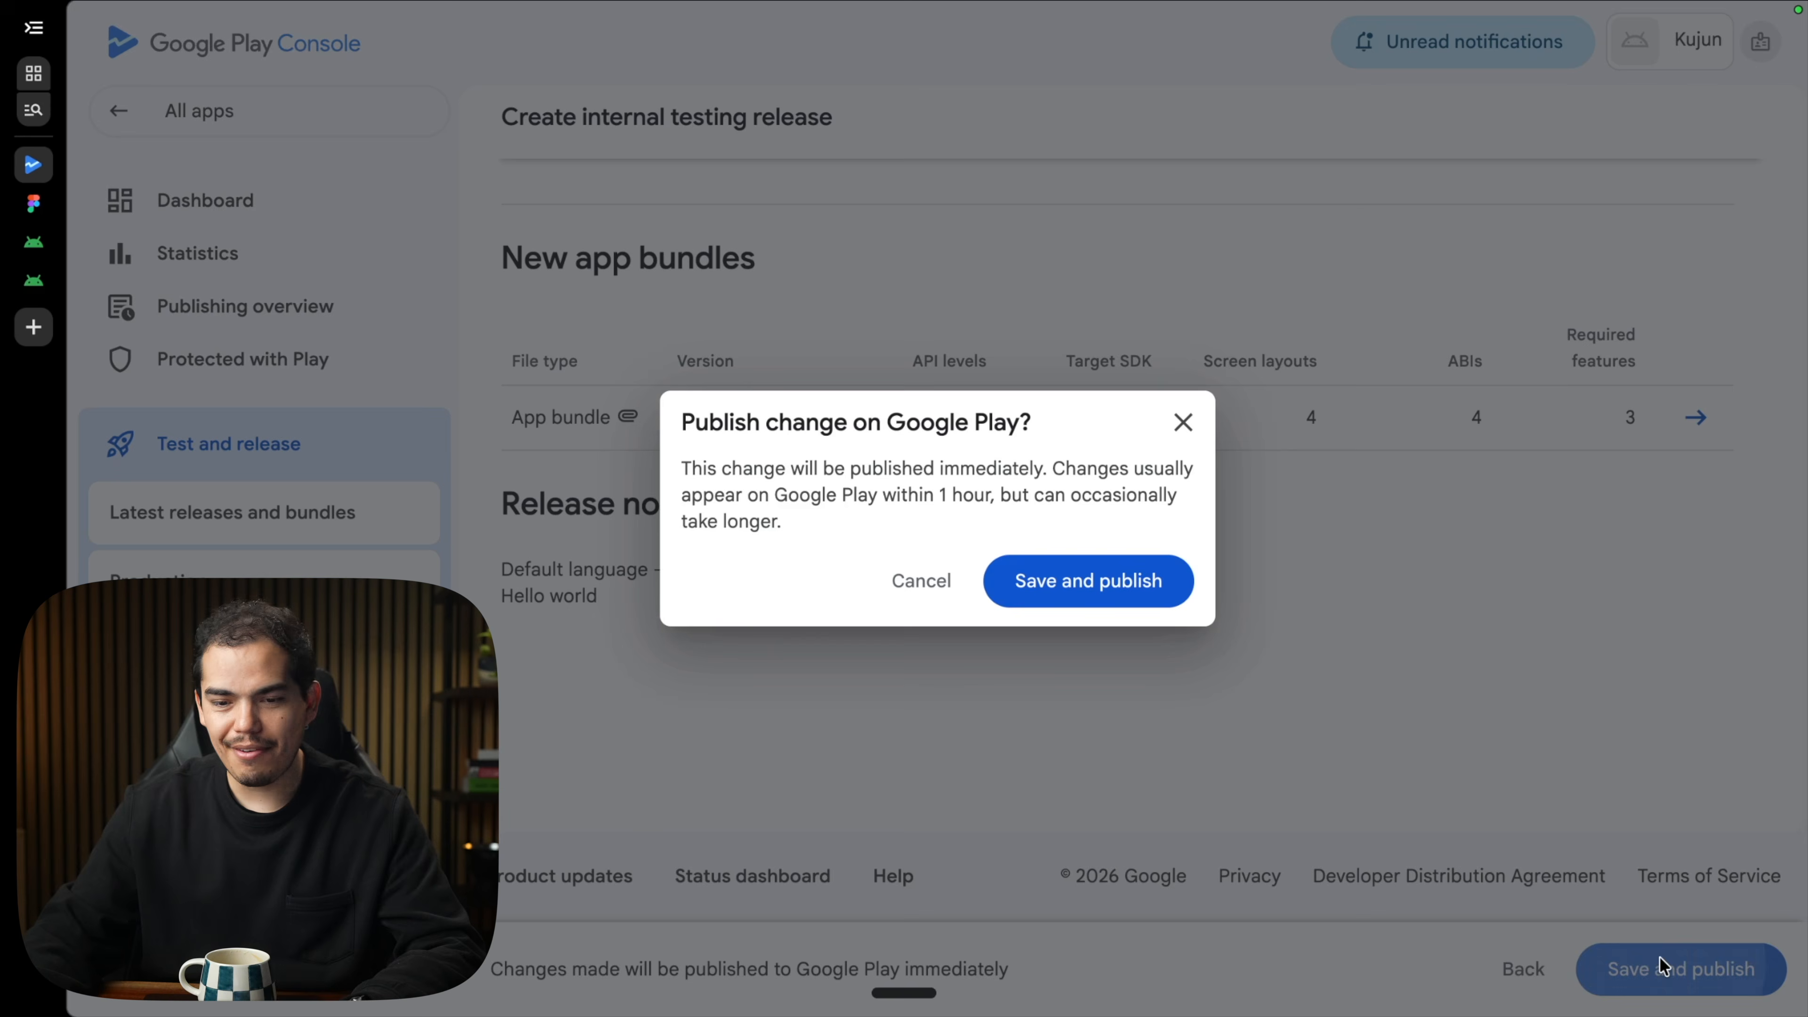
click(1079, 600)
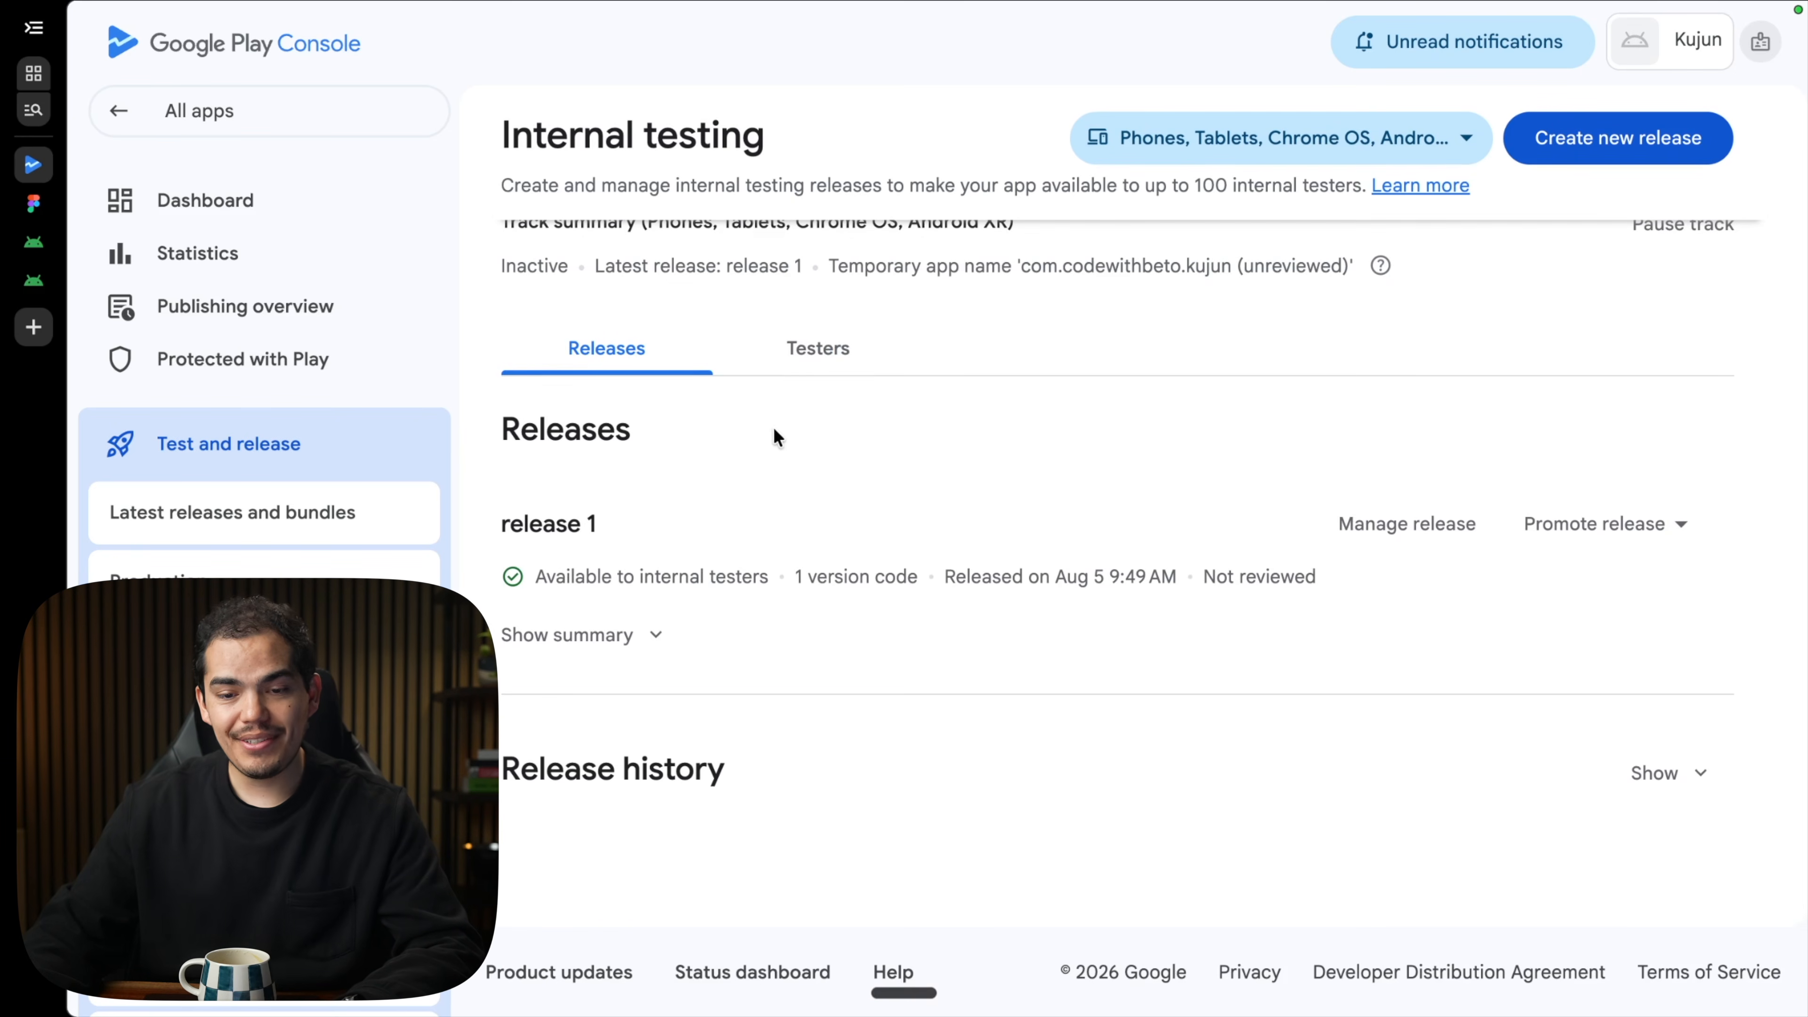
click(816, 373)
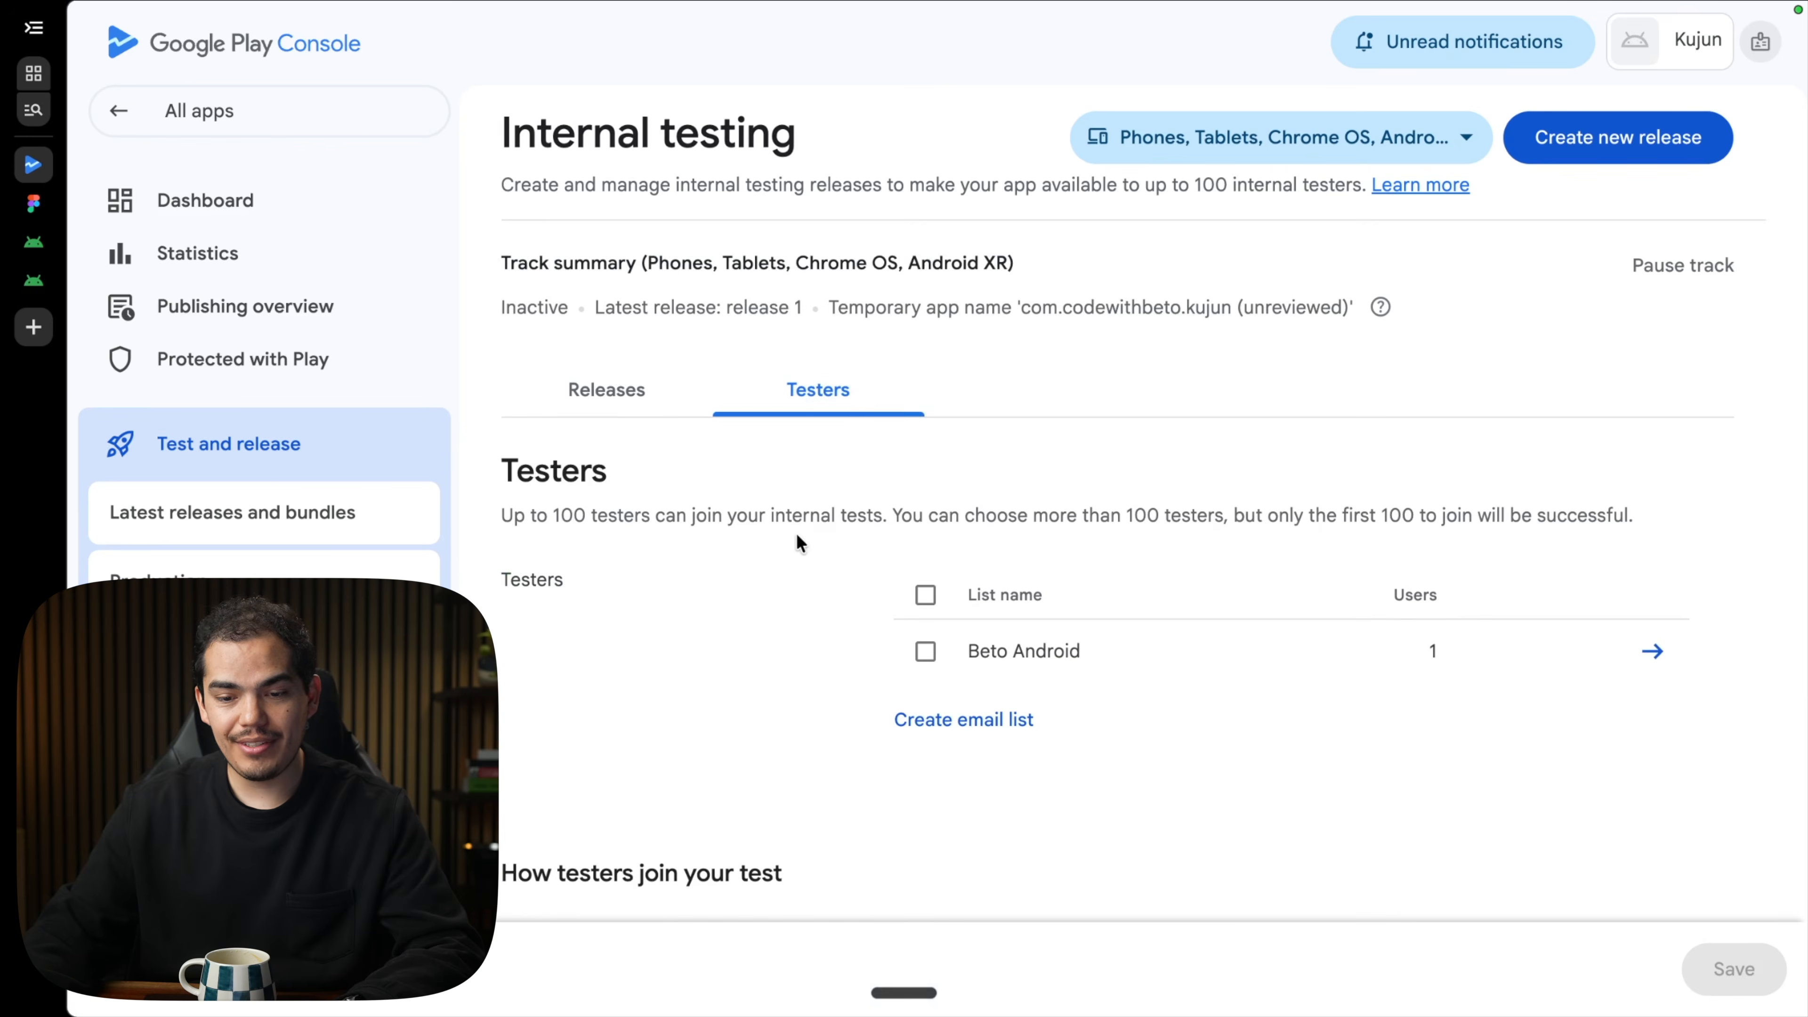
scroll(812, 556, down, 2)
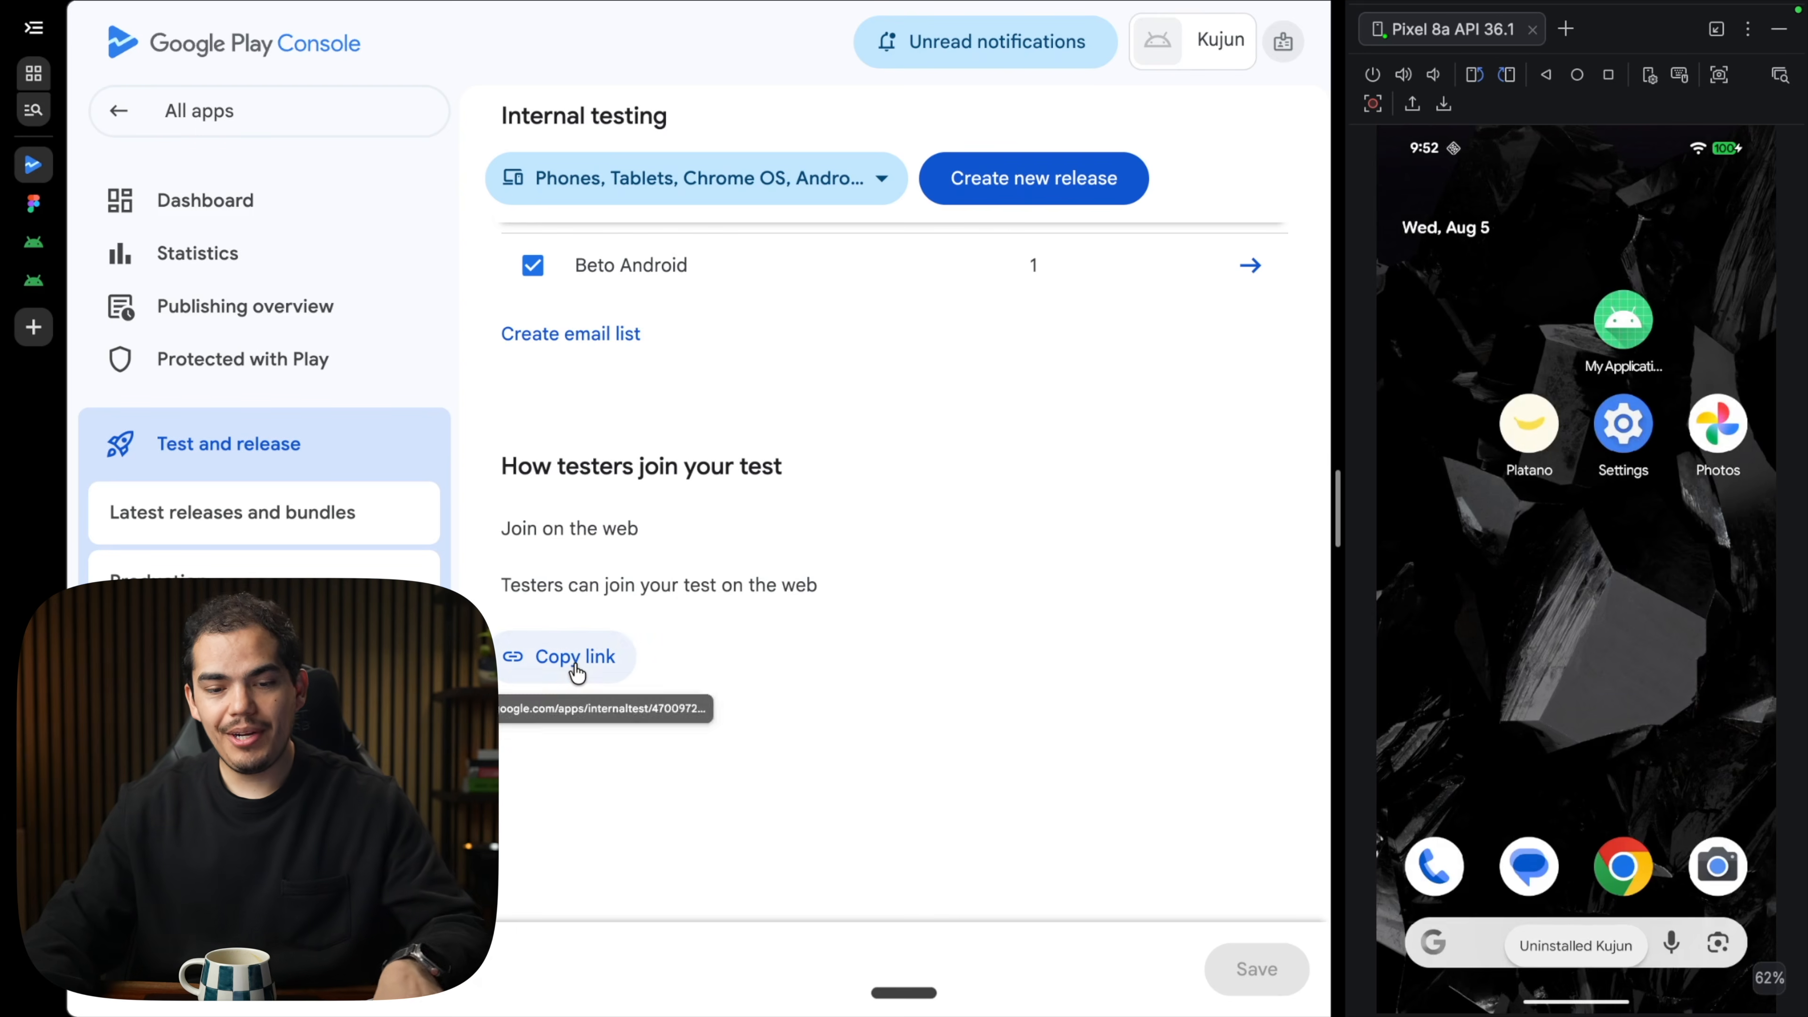
Copy the testers' join link and go to the Internal app sharing page.
click(574, 665)
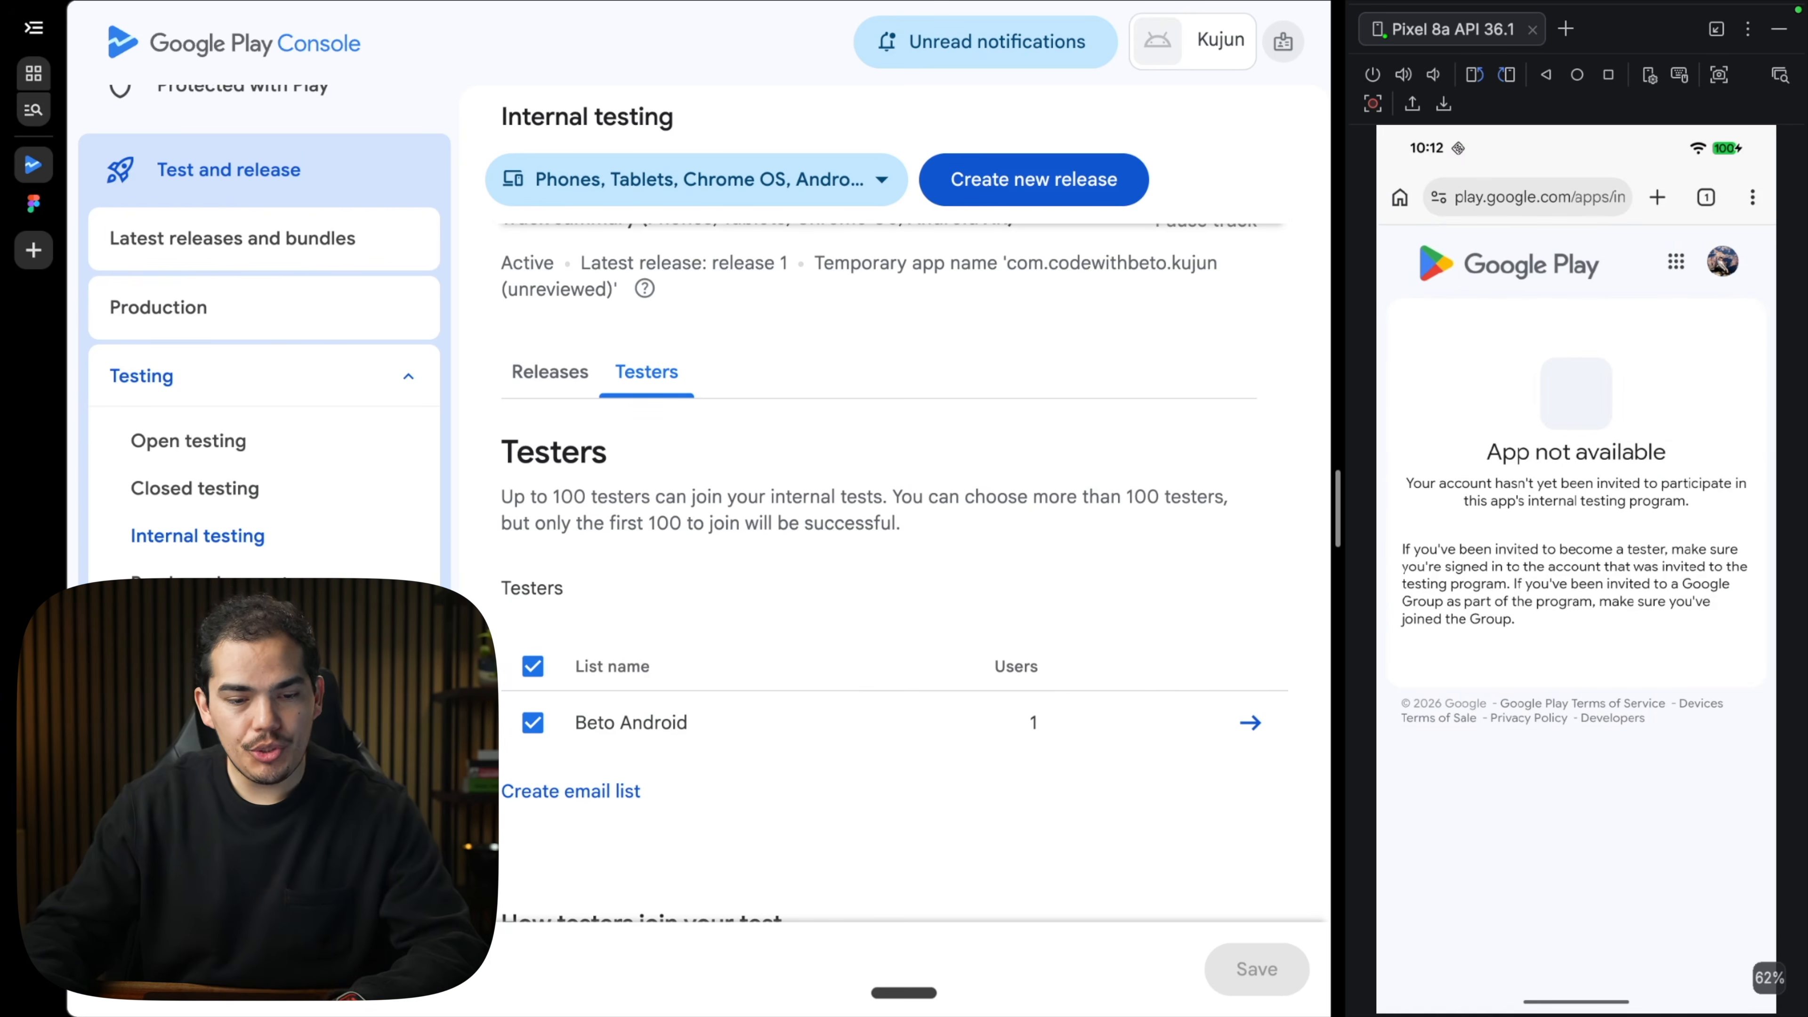
scroll(235, 562, down, 2)
click(217, 577)
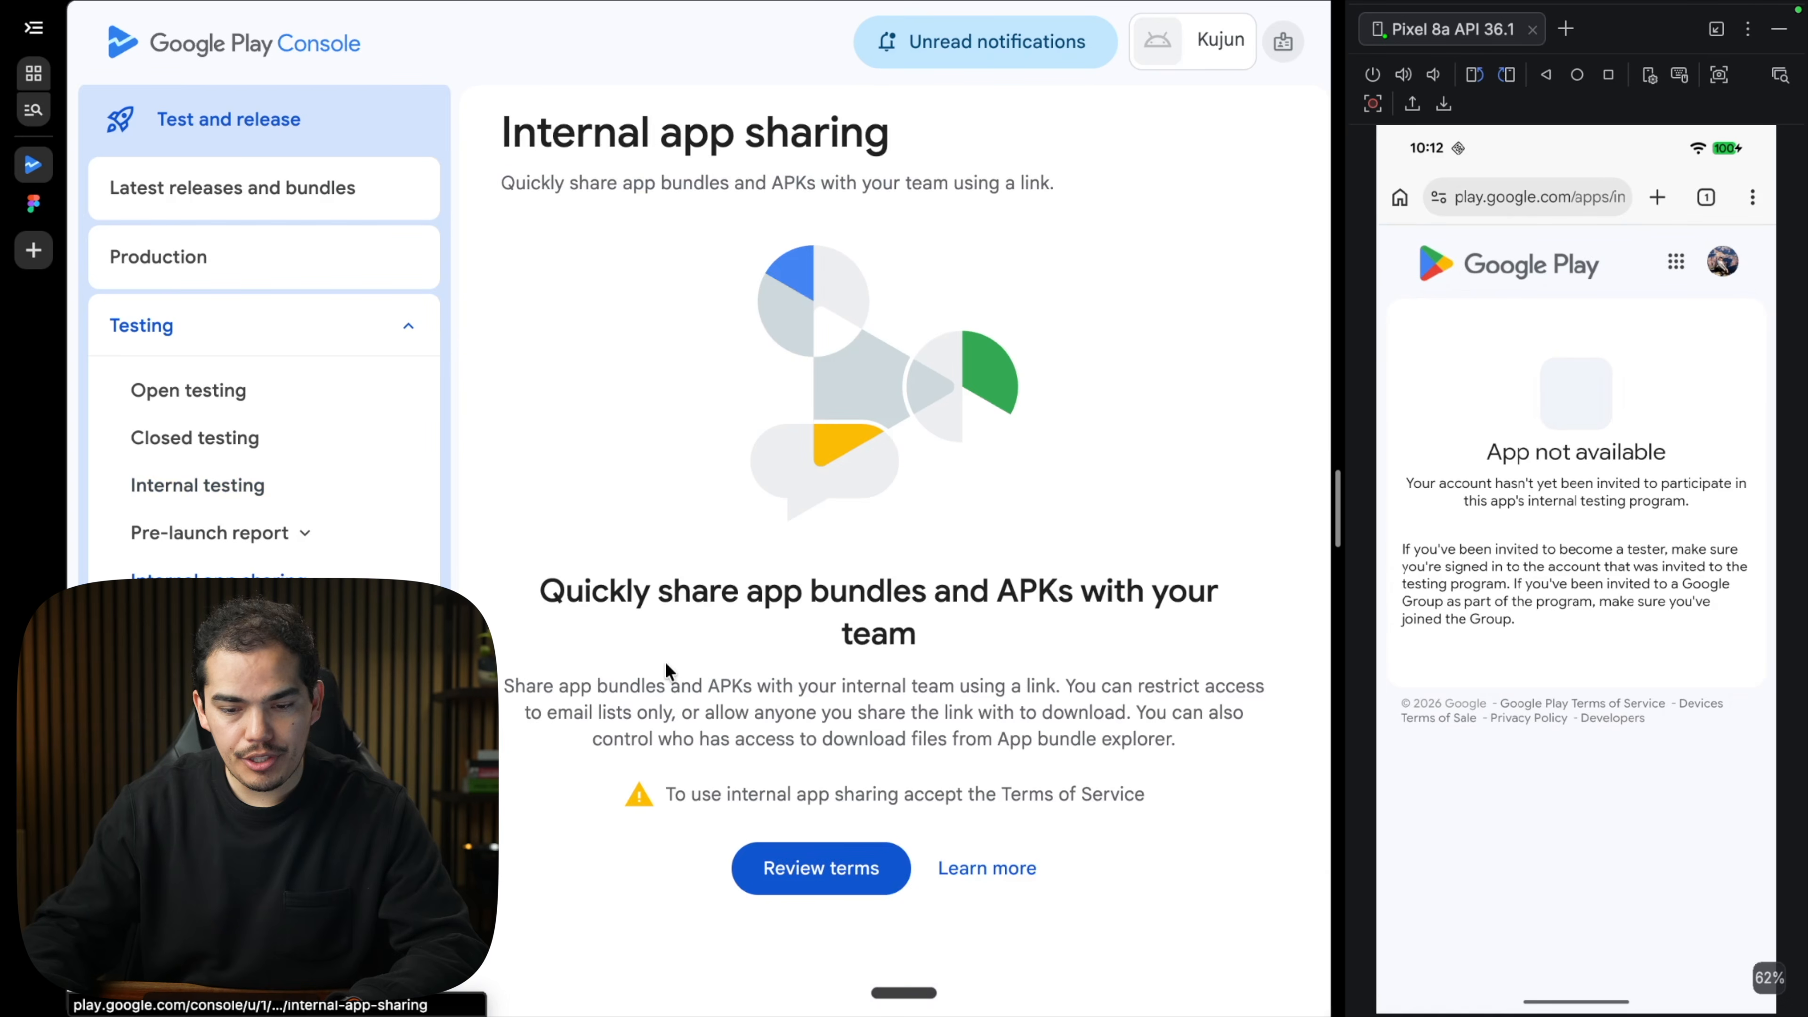
Read and accept the Internal app sharing terms of service.
scroll(666, 670, down, 3)
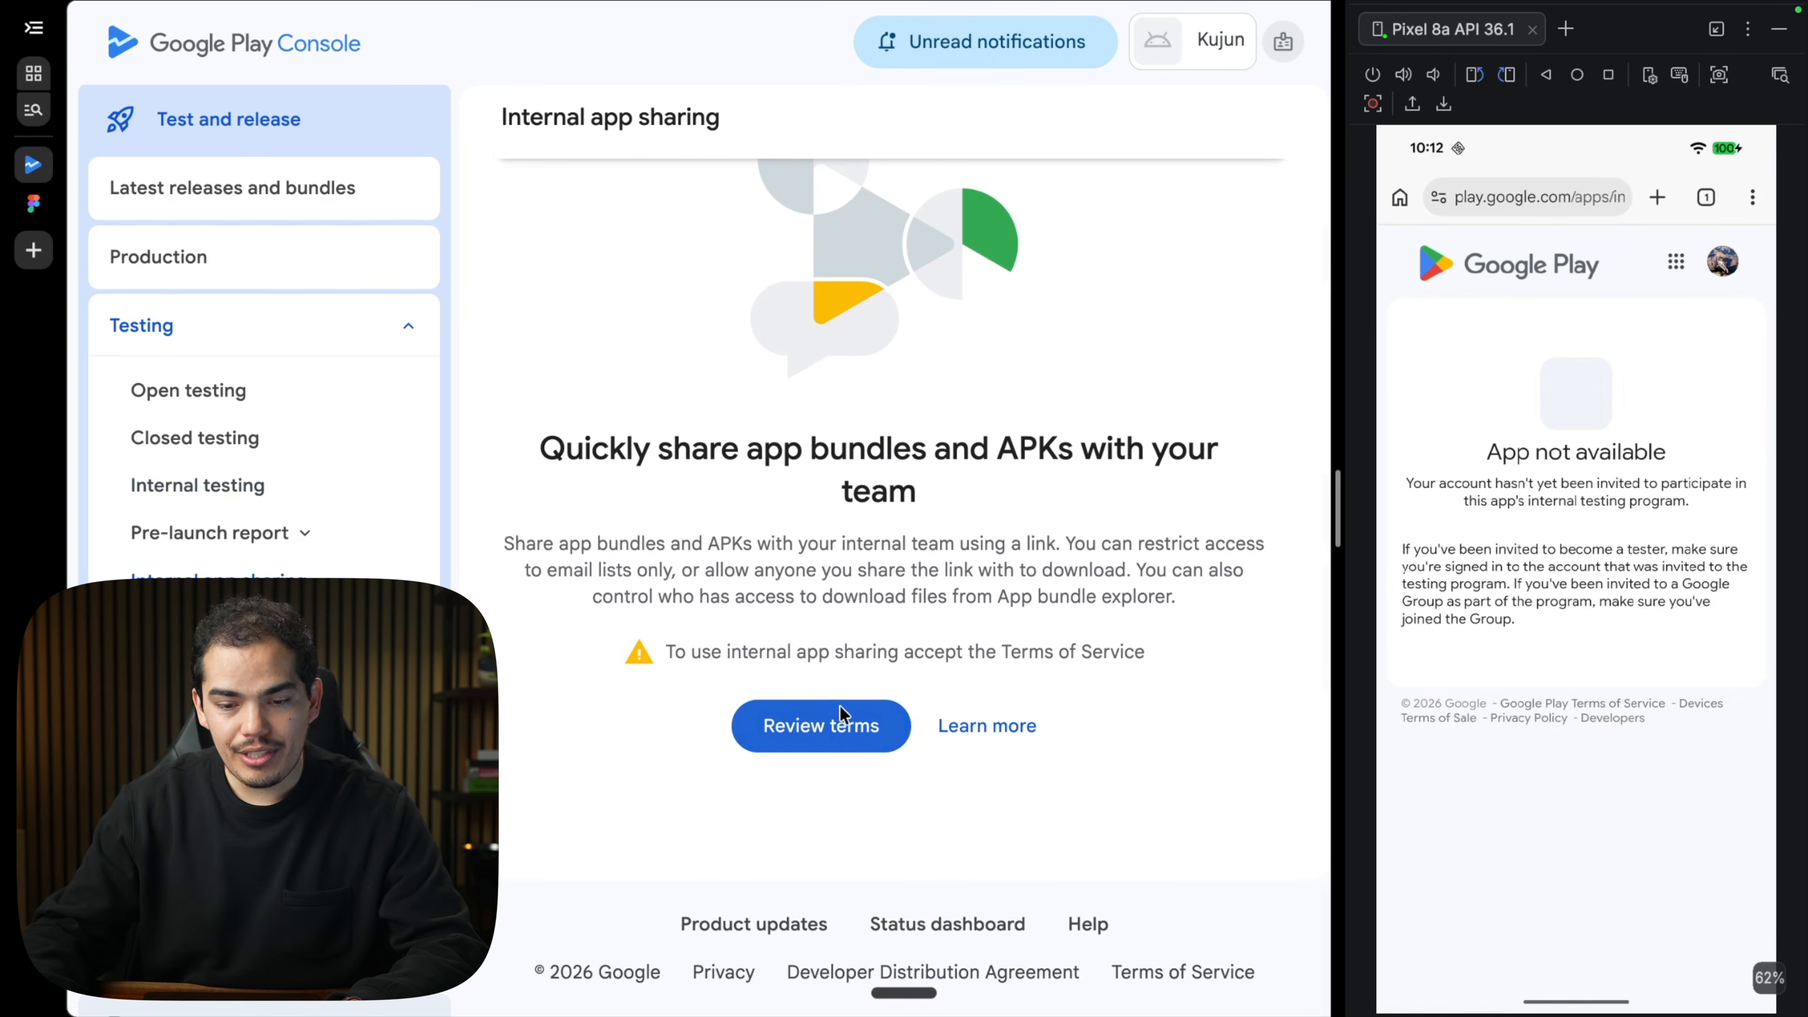
click(828, 748)
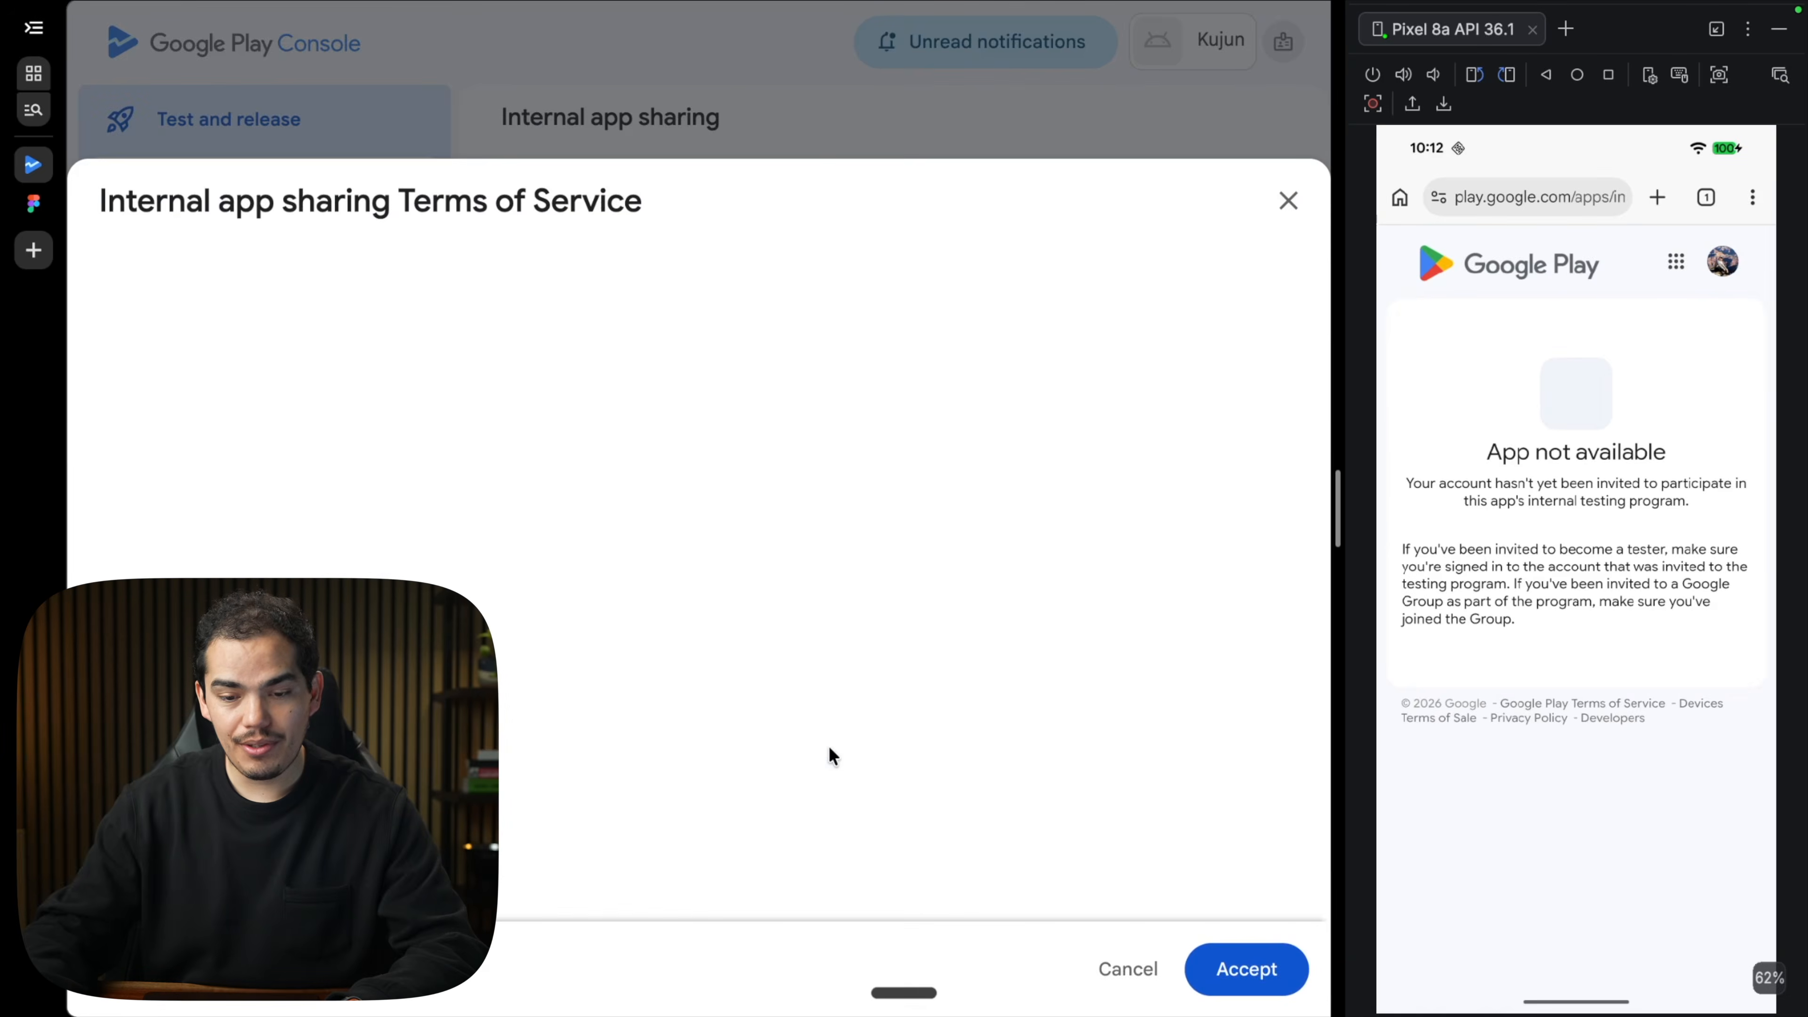
scroll(769, 745, down, 10)
scroll(686, 721, down, 3)
scroll(686, 721, up, 10)
scroll(686, 720, down, 10)
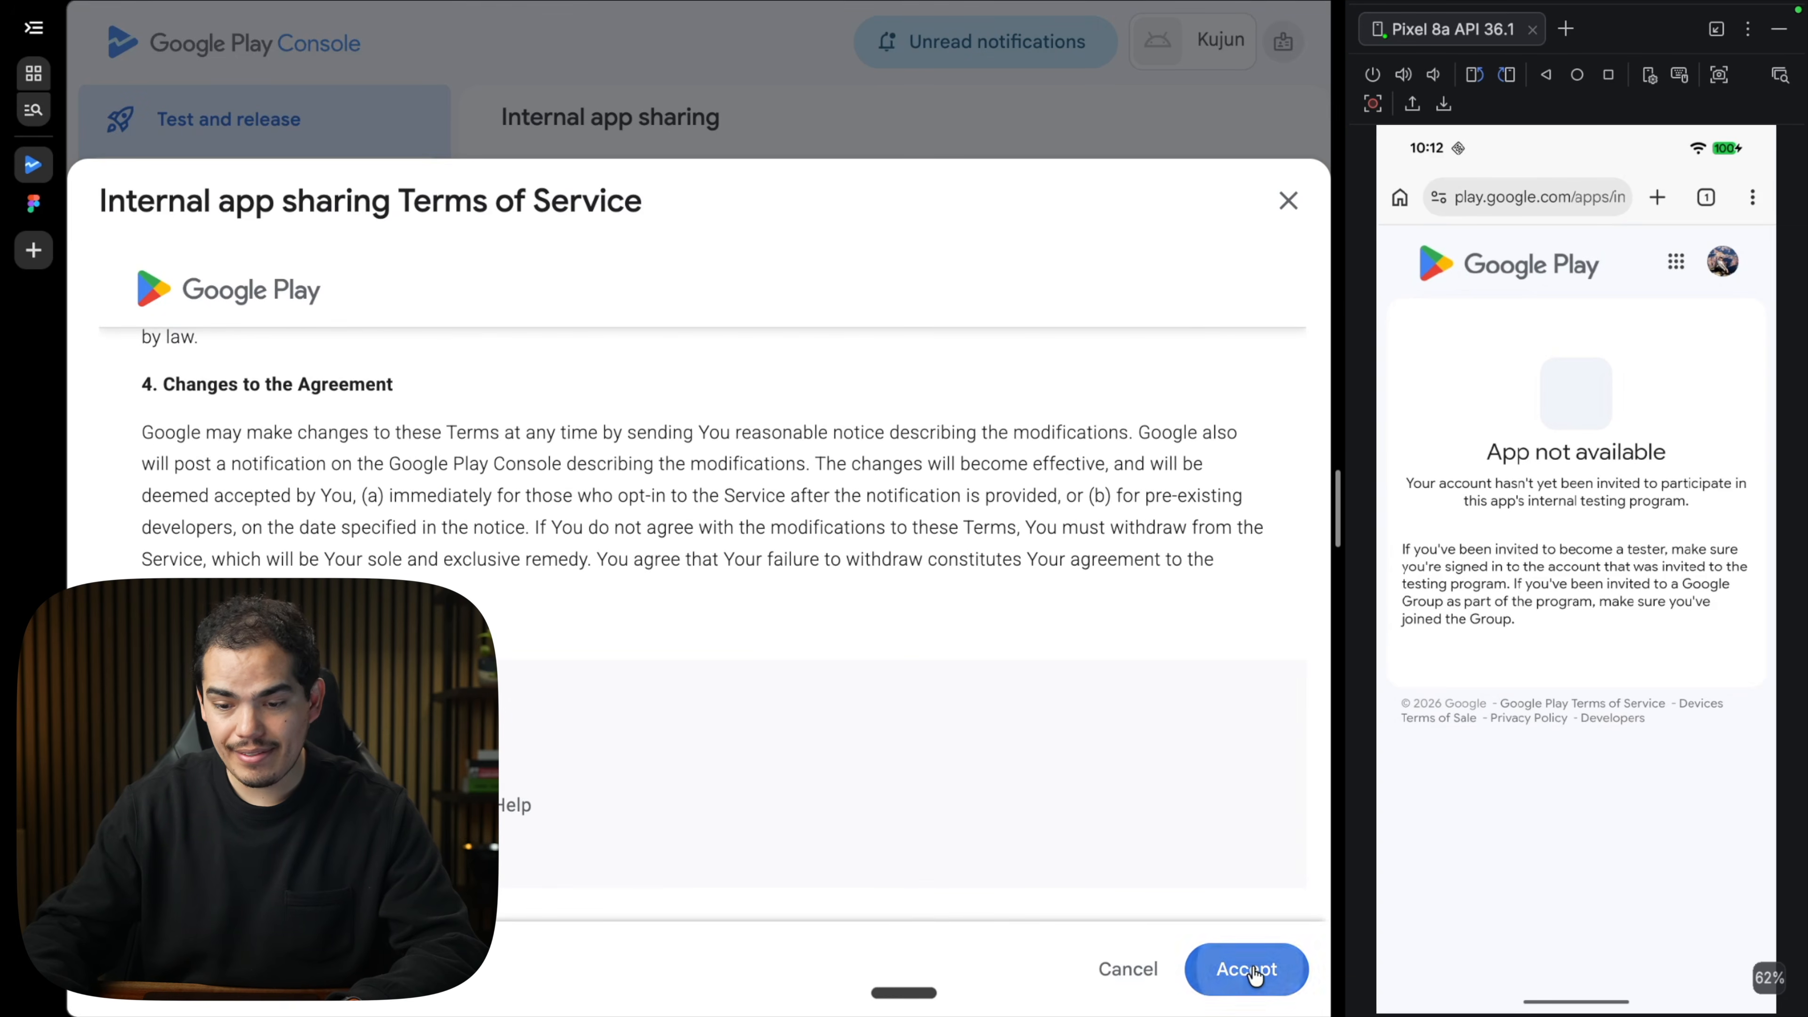
click(1253, 968)
Let the existing email list upload and anyone with the link download, then enter 'beta' in Kujun's onboarding.
click(777, 704)
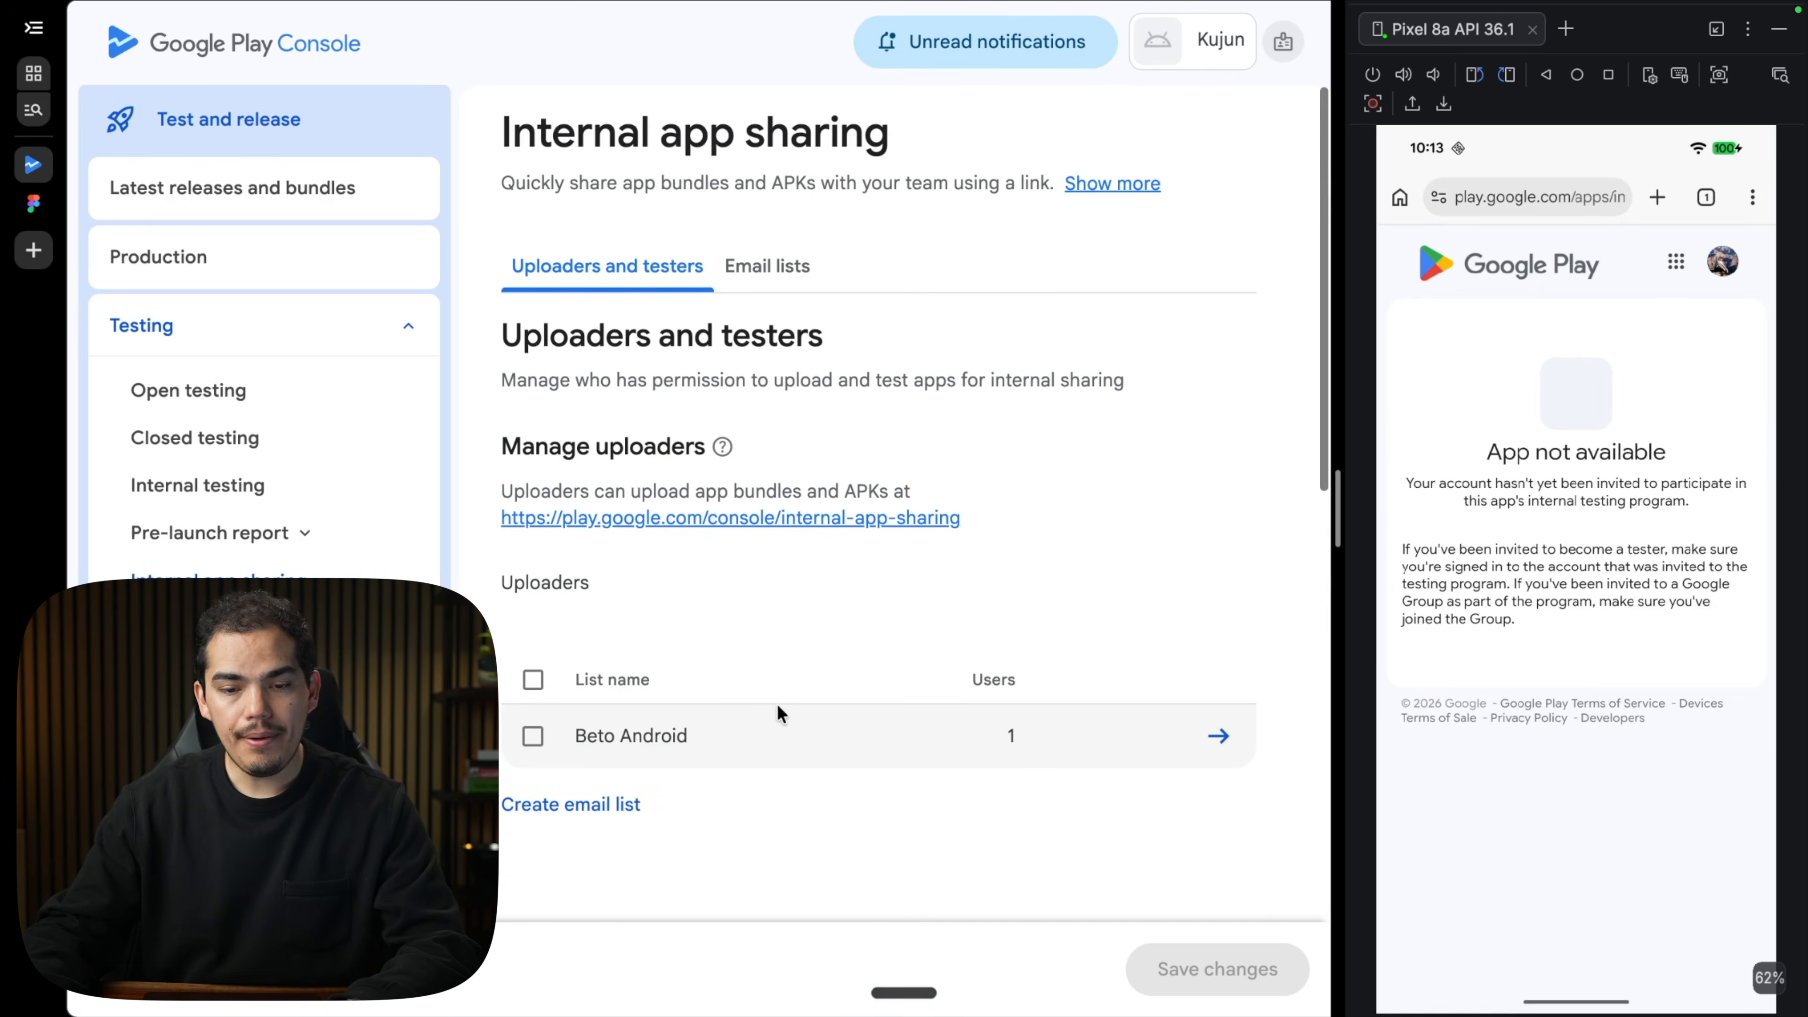
scroll(777, 703, down, 4)
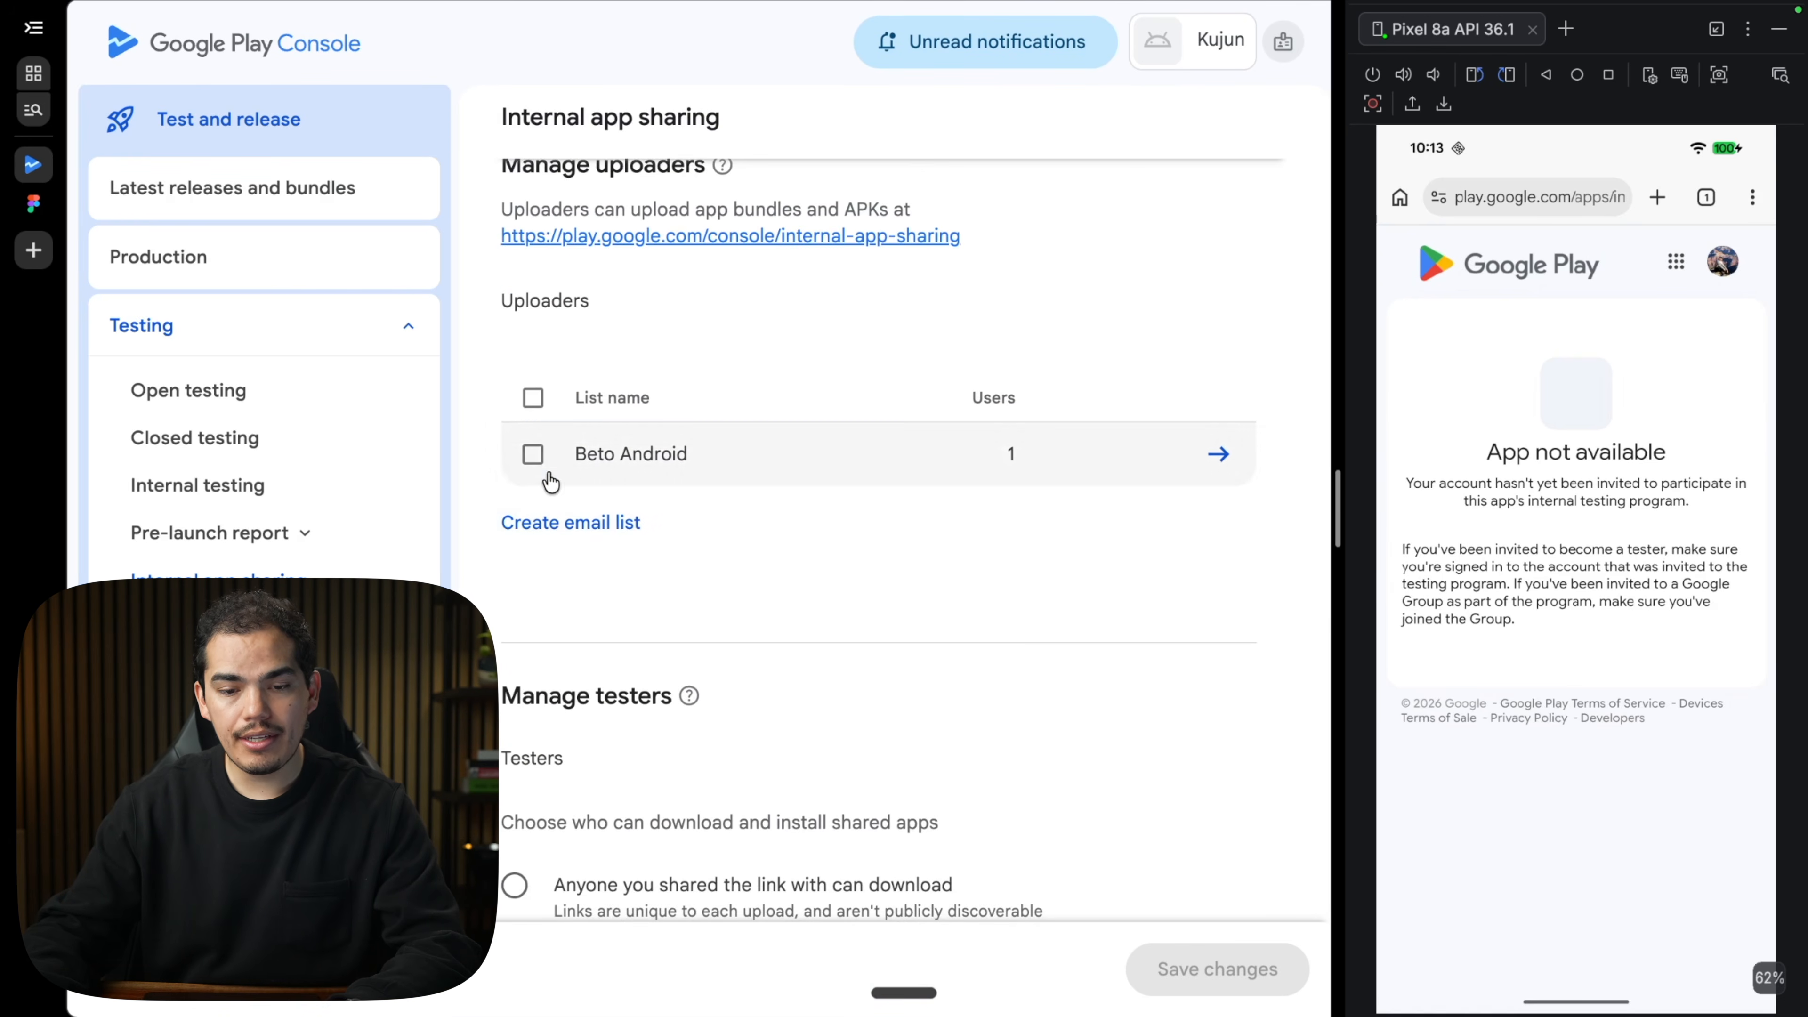
click(535, 460)
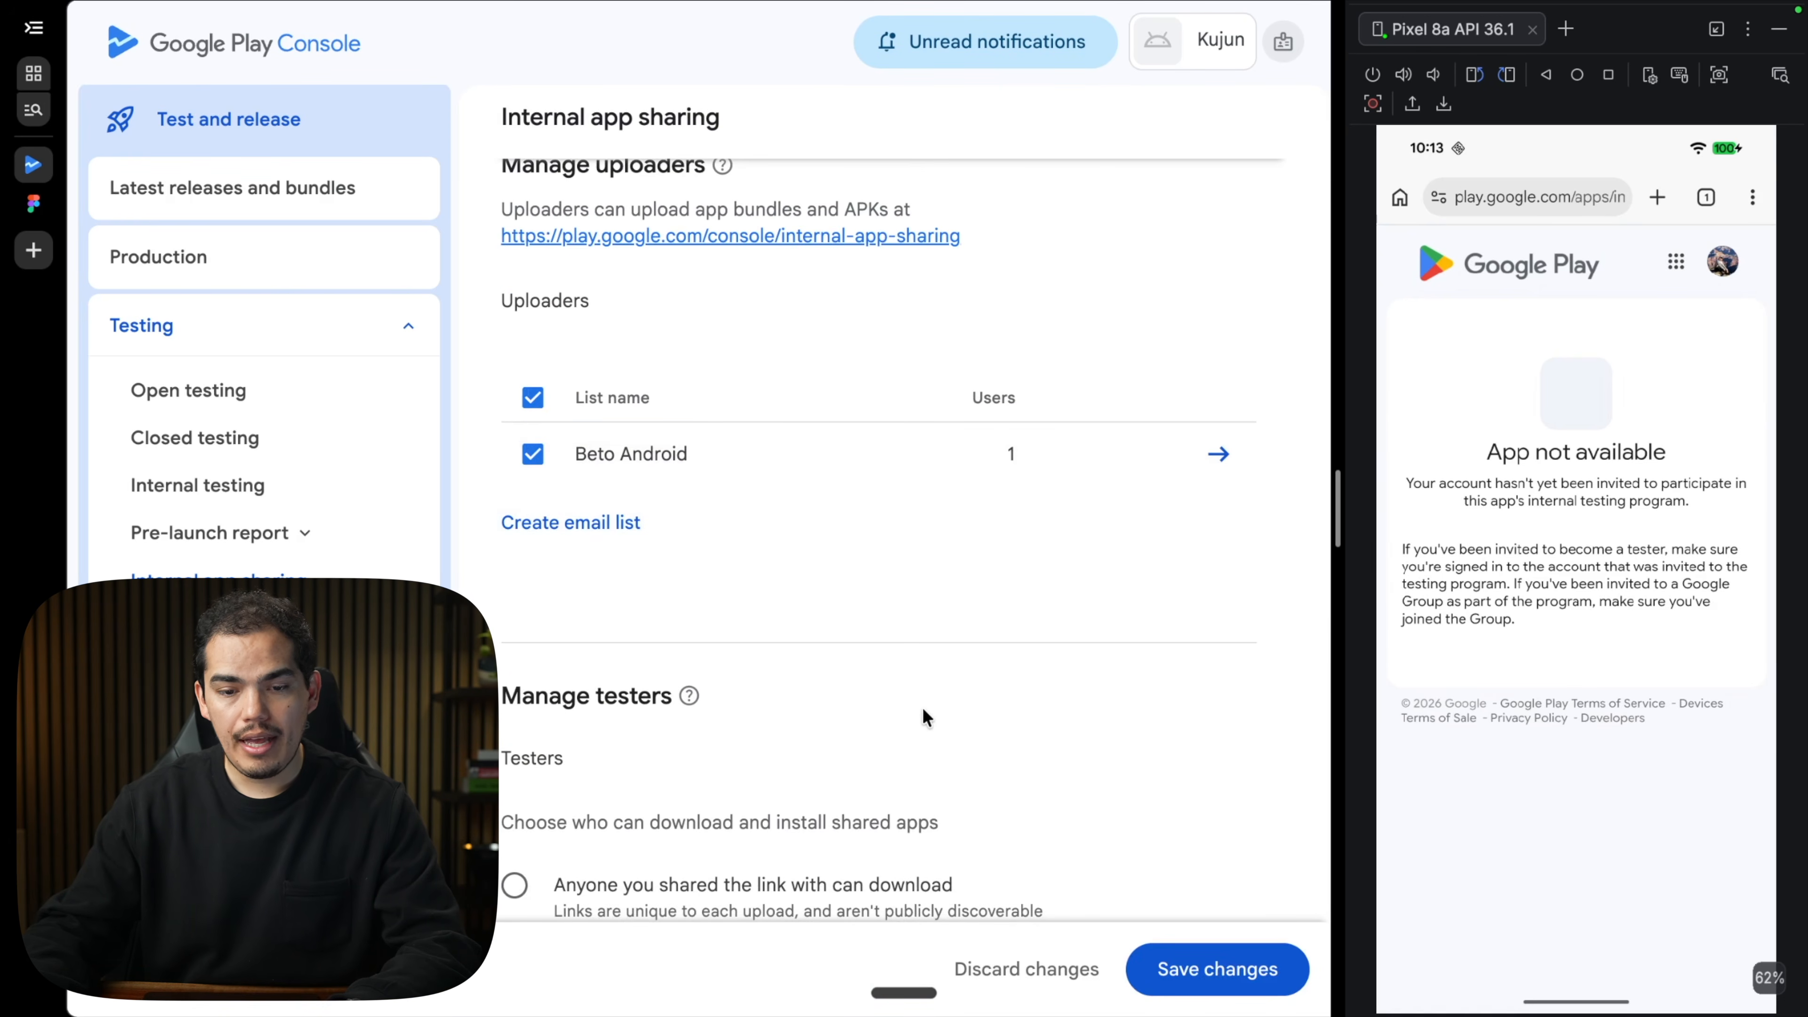
scroll(924, 717, down, 5)
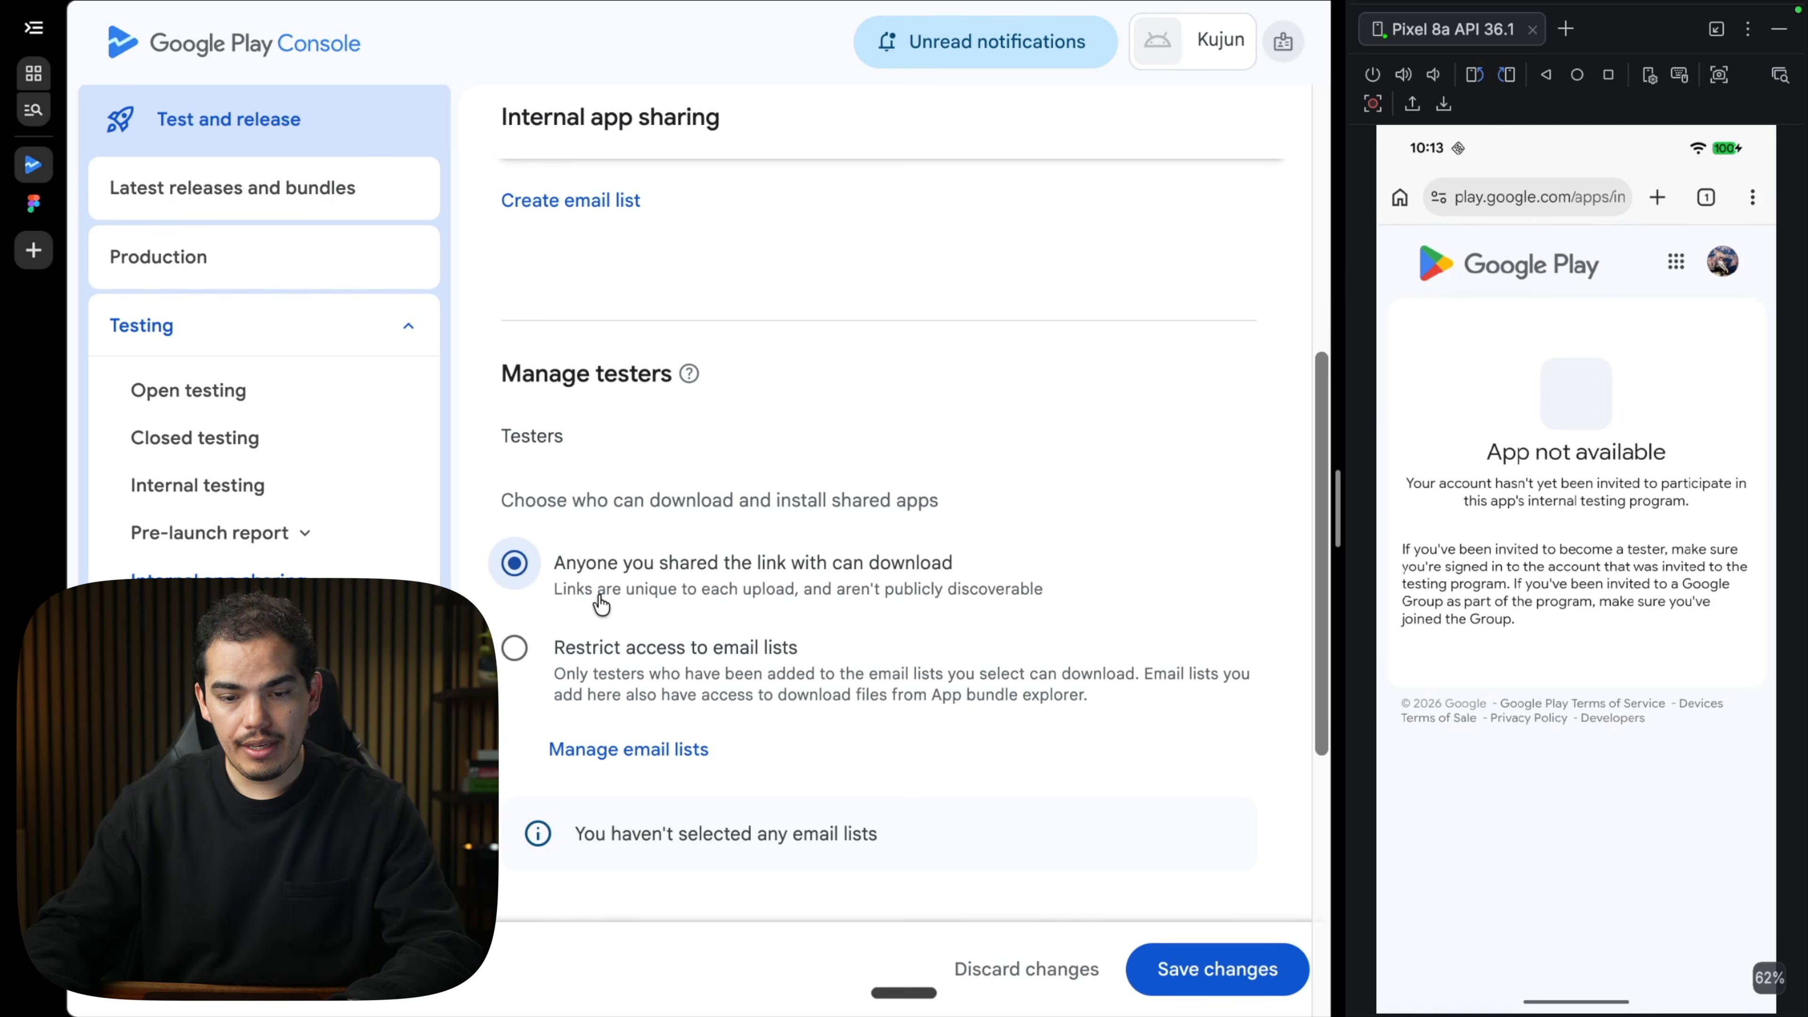
scroll(706, 647, up, 1)
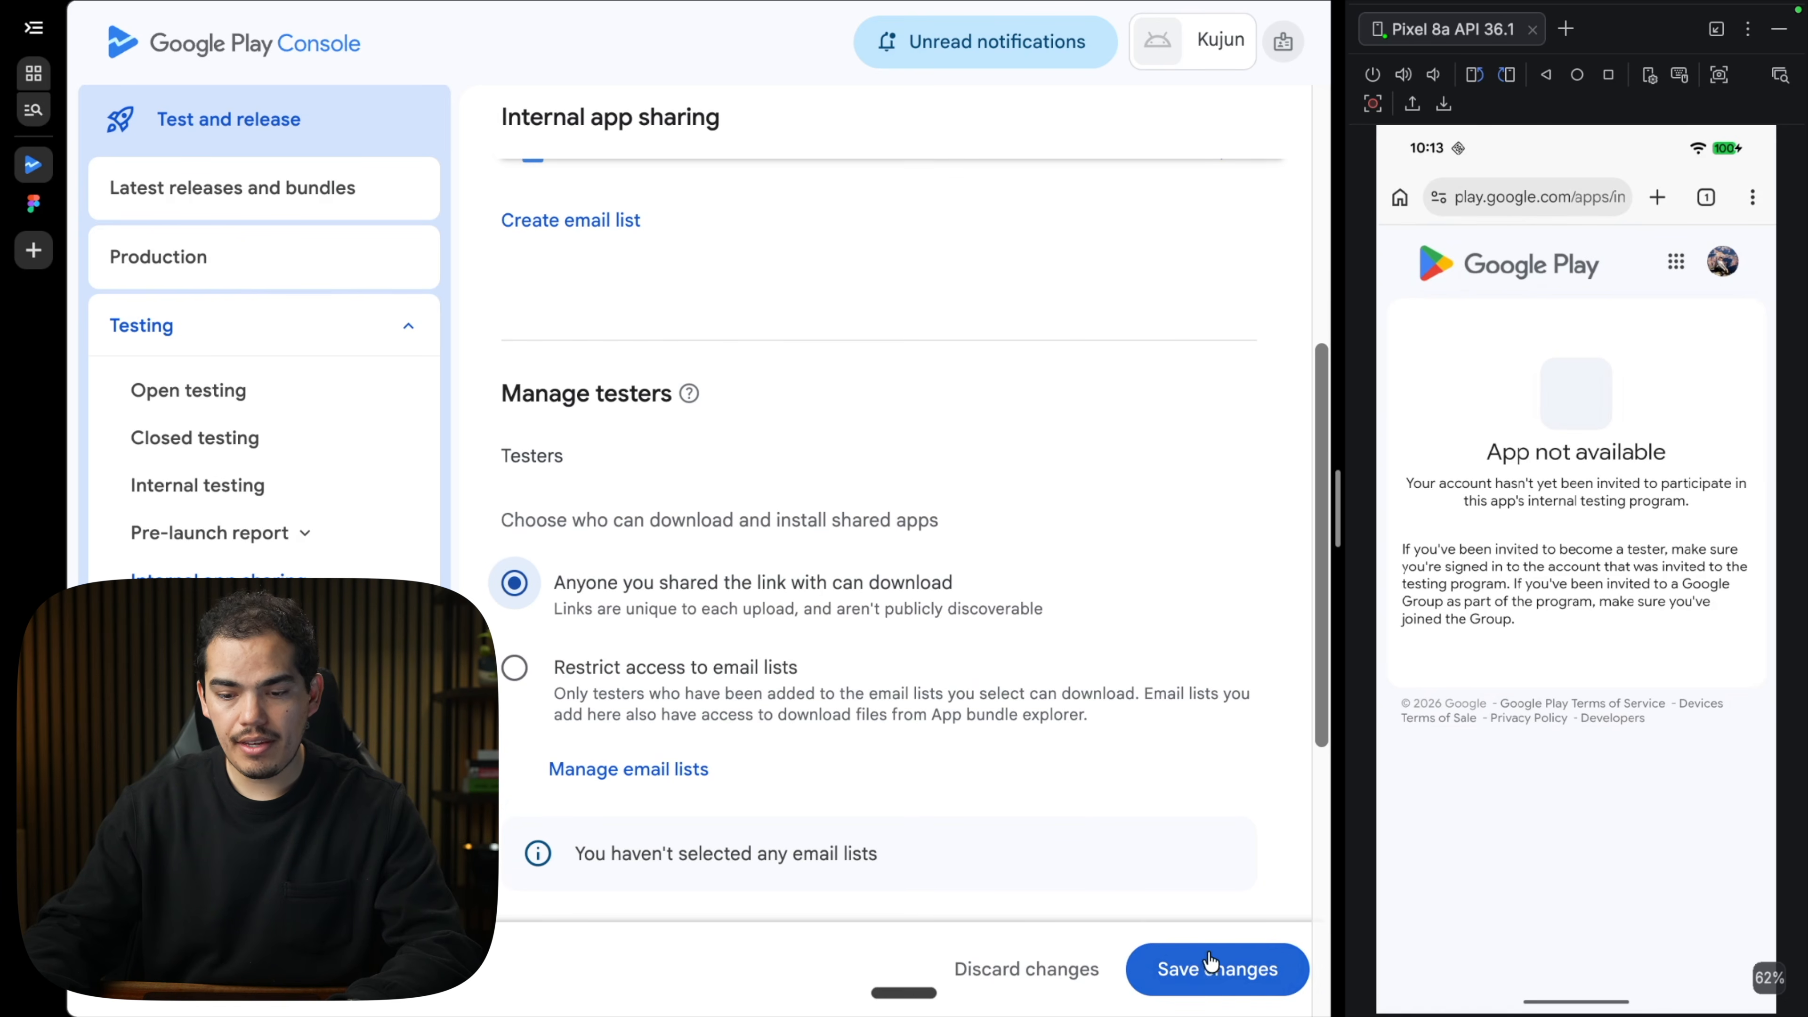
click(1234, 987)
click(896, 581)
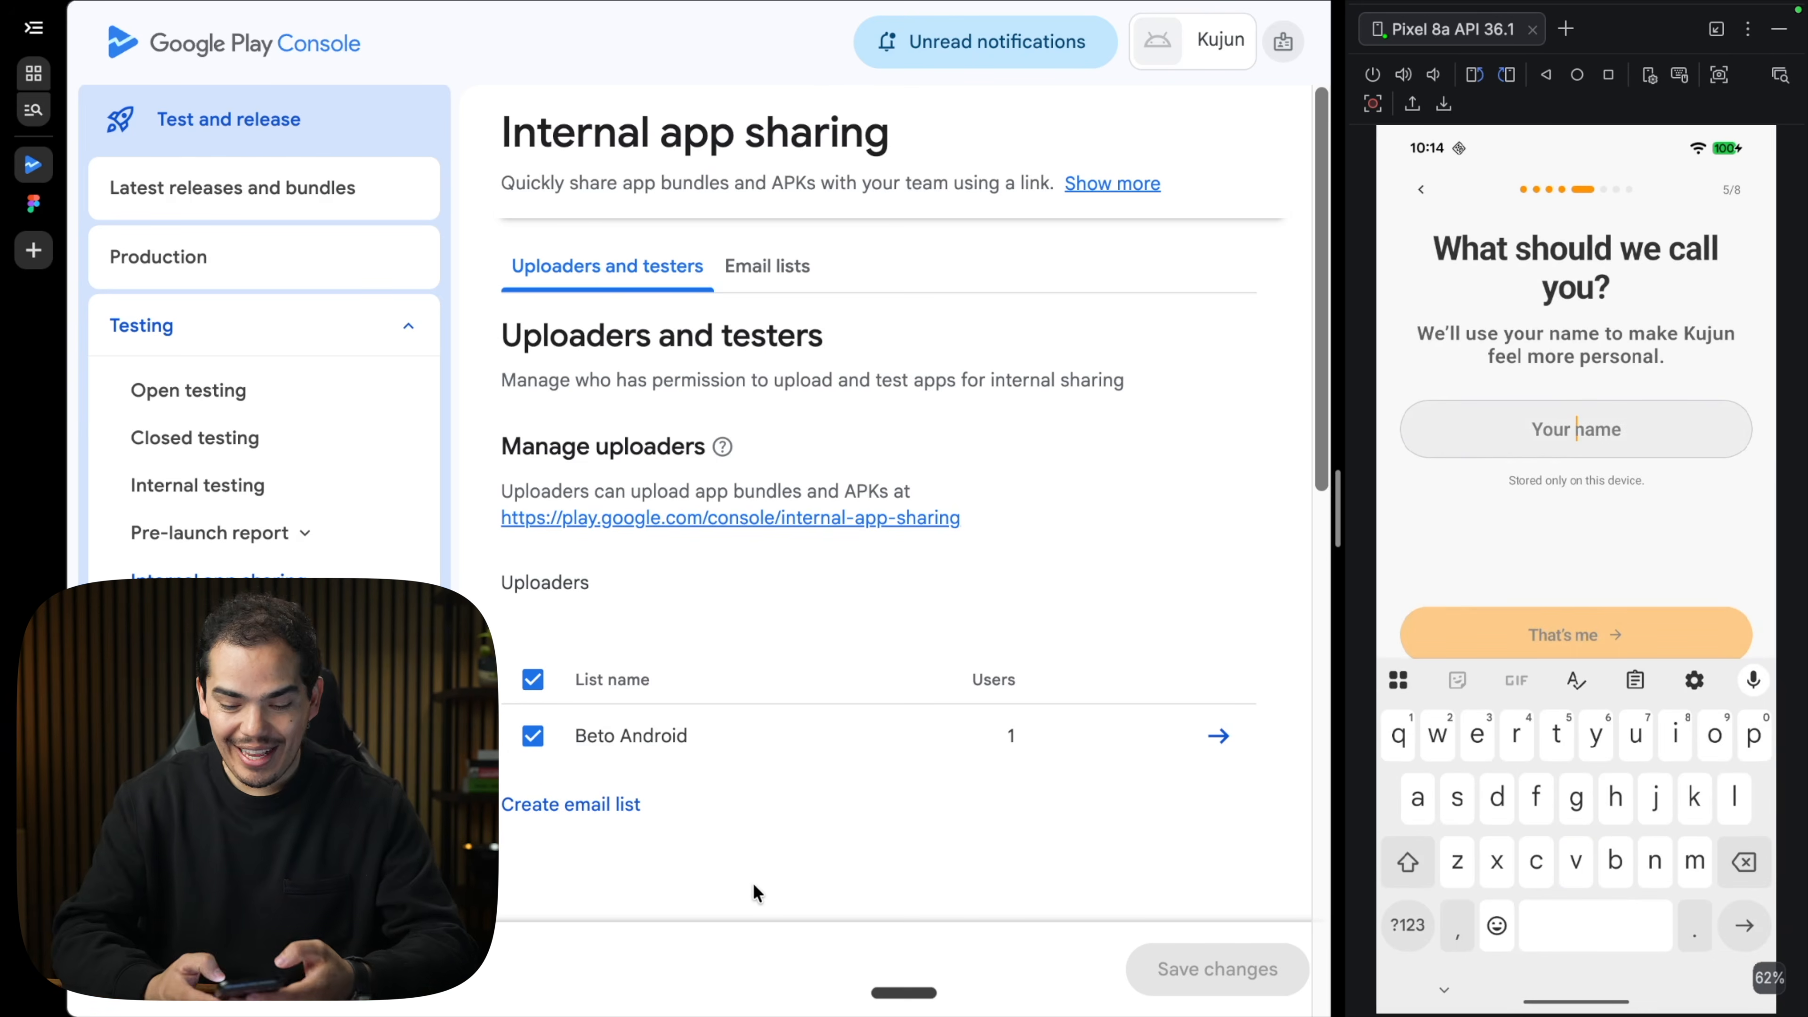
text(bet)
text(a)
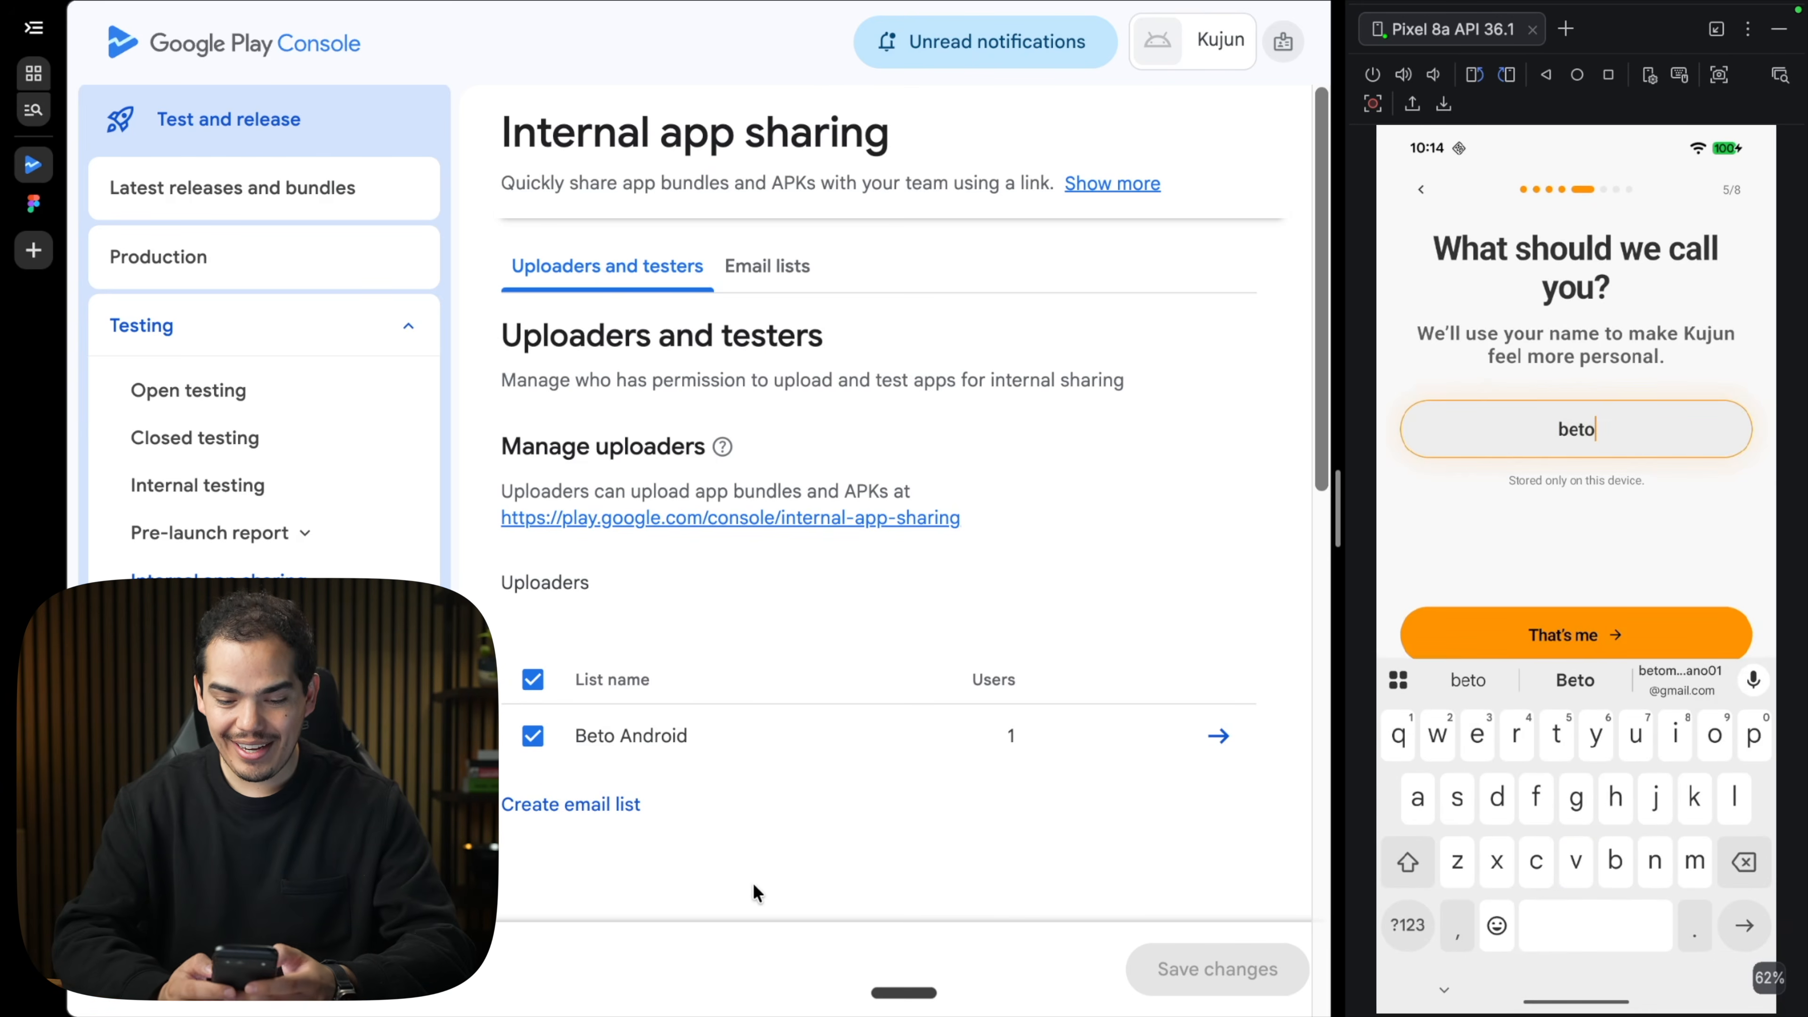
key(Return)
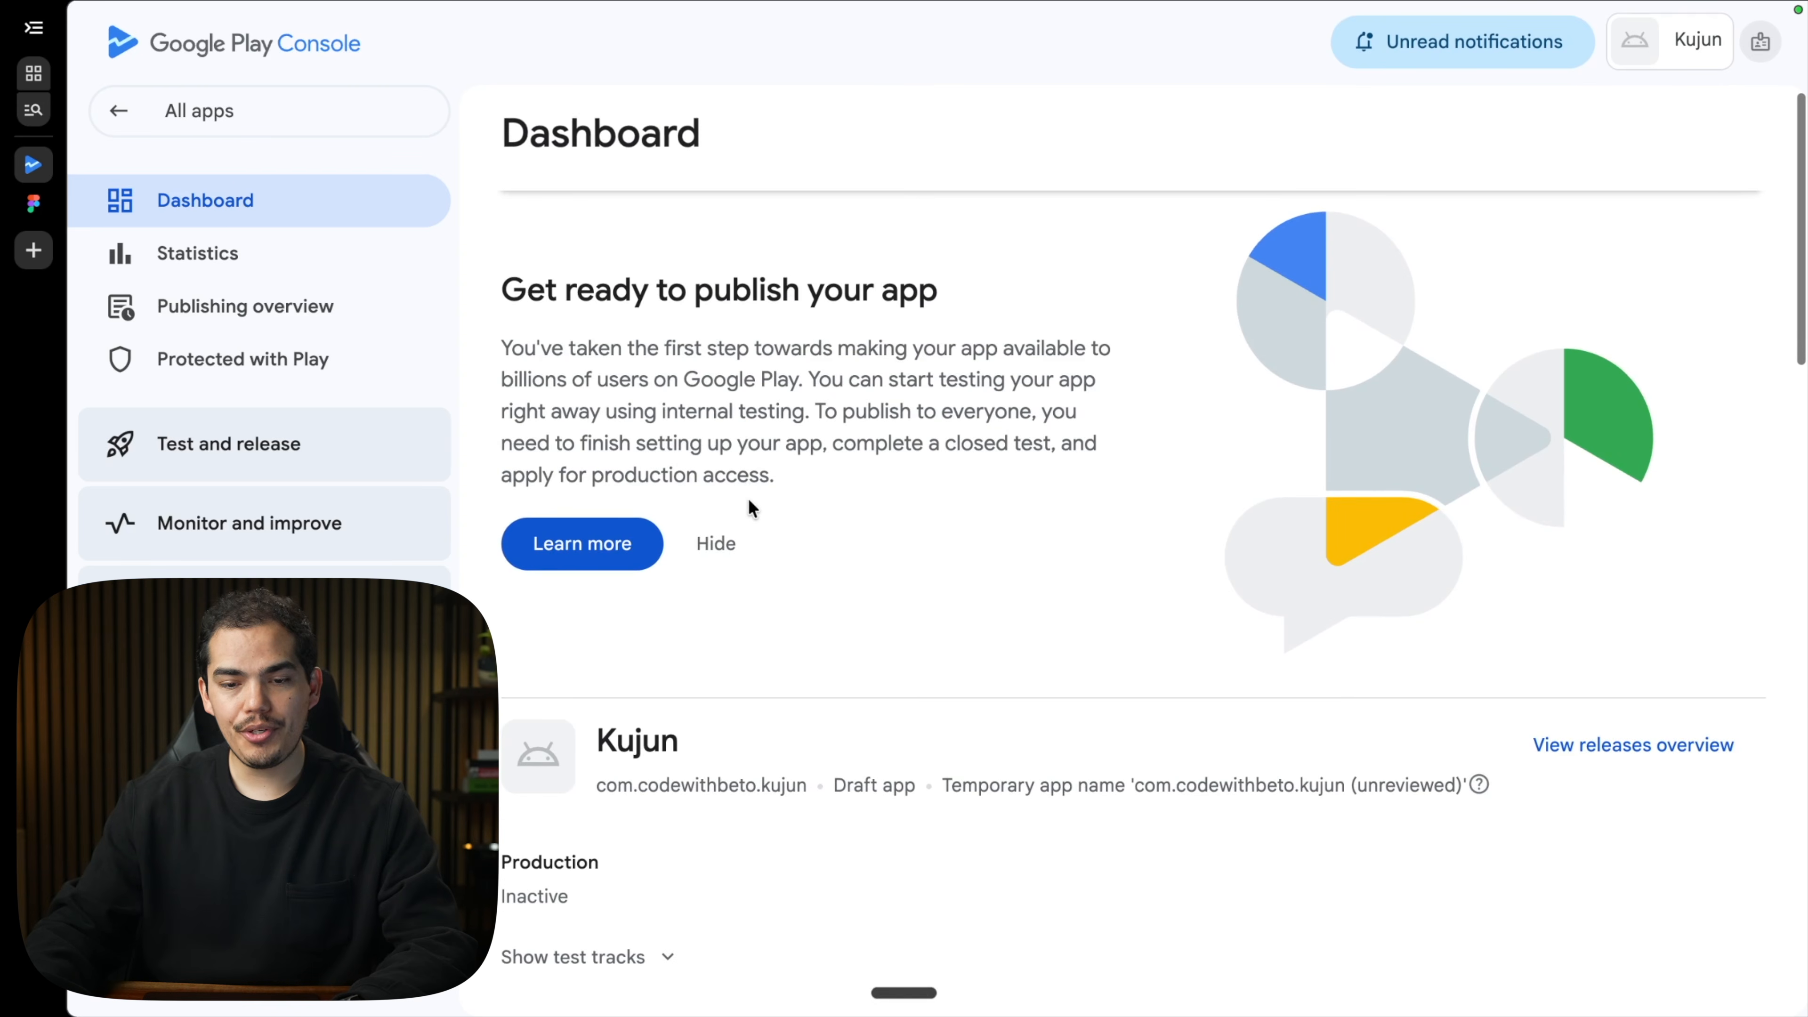
scroll(863, 417, down, 5)
scroll(861, 412, down, 4)
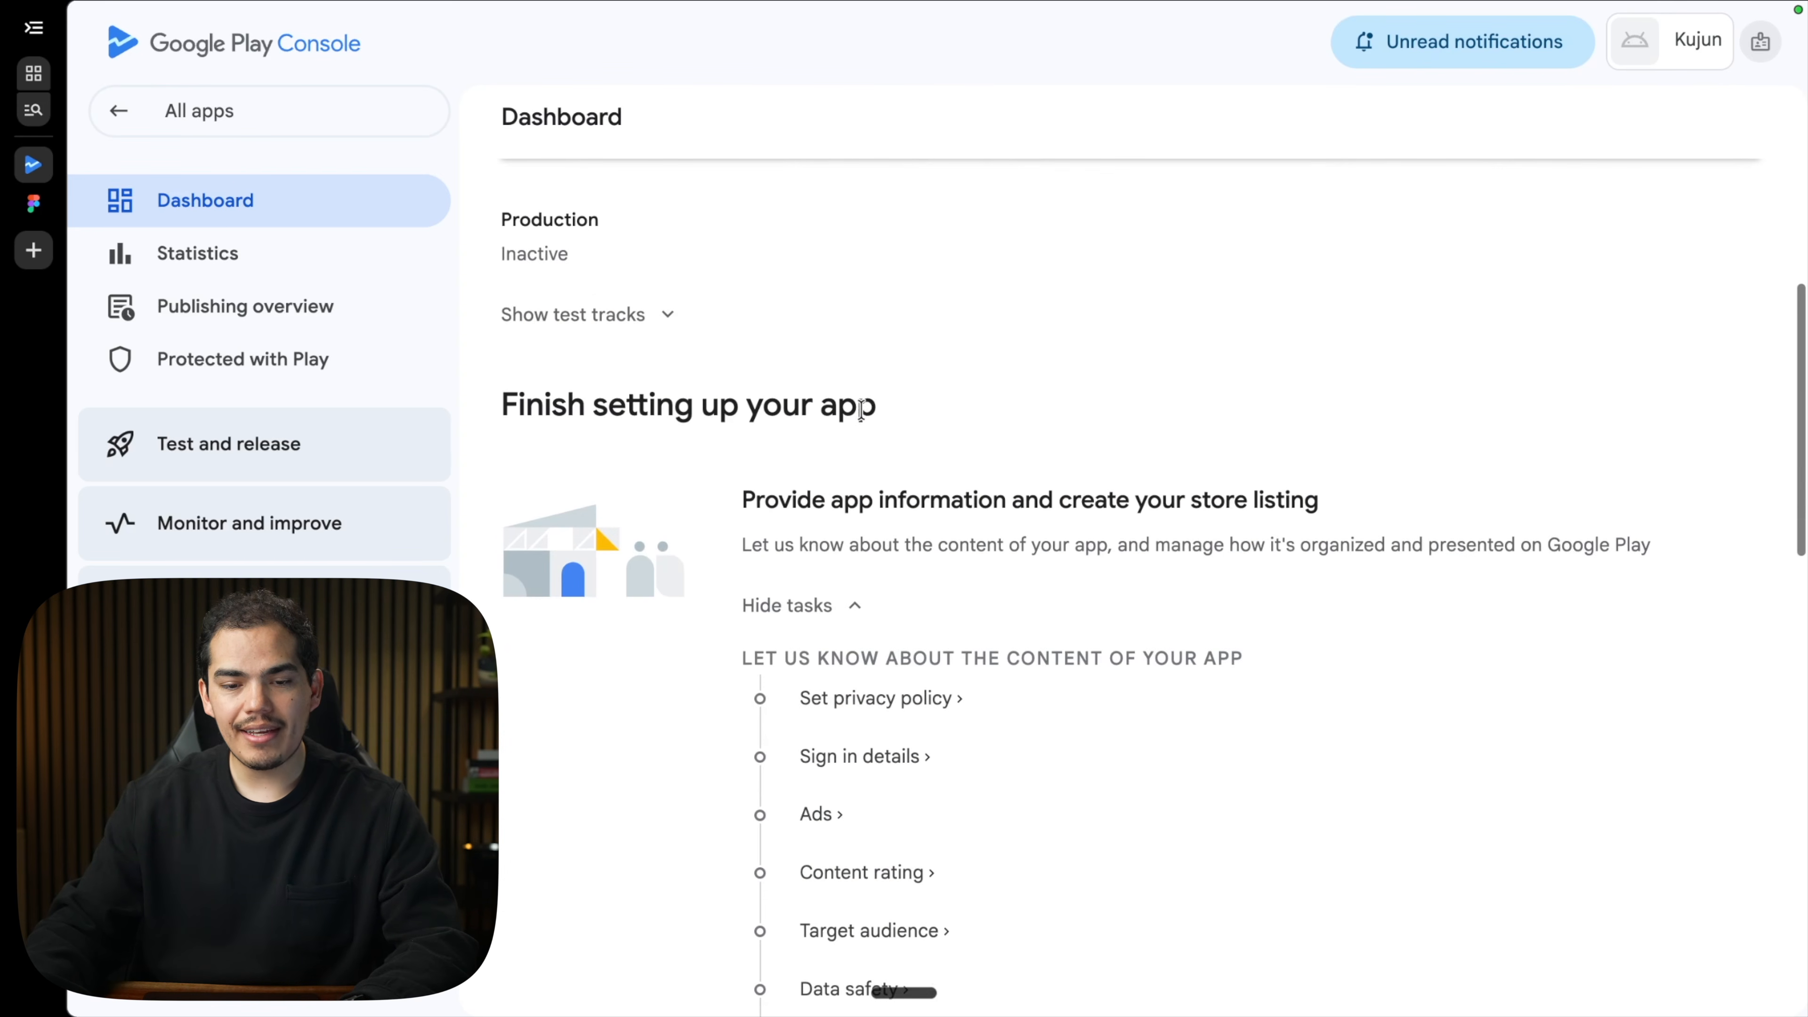
scroll(833, 411, down, 2)
scroll(828, 413, up, 2)
scroll(827, 413, down, 5)
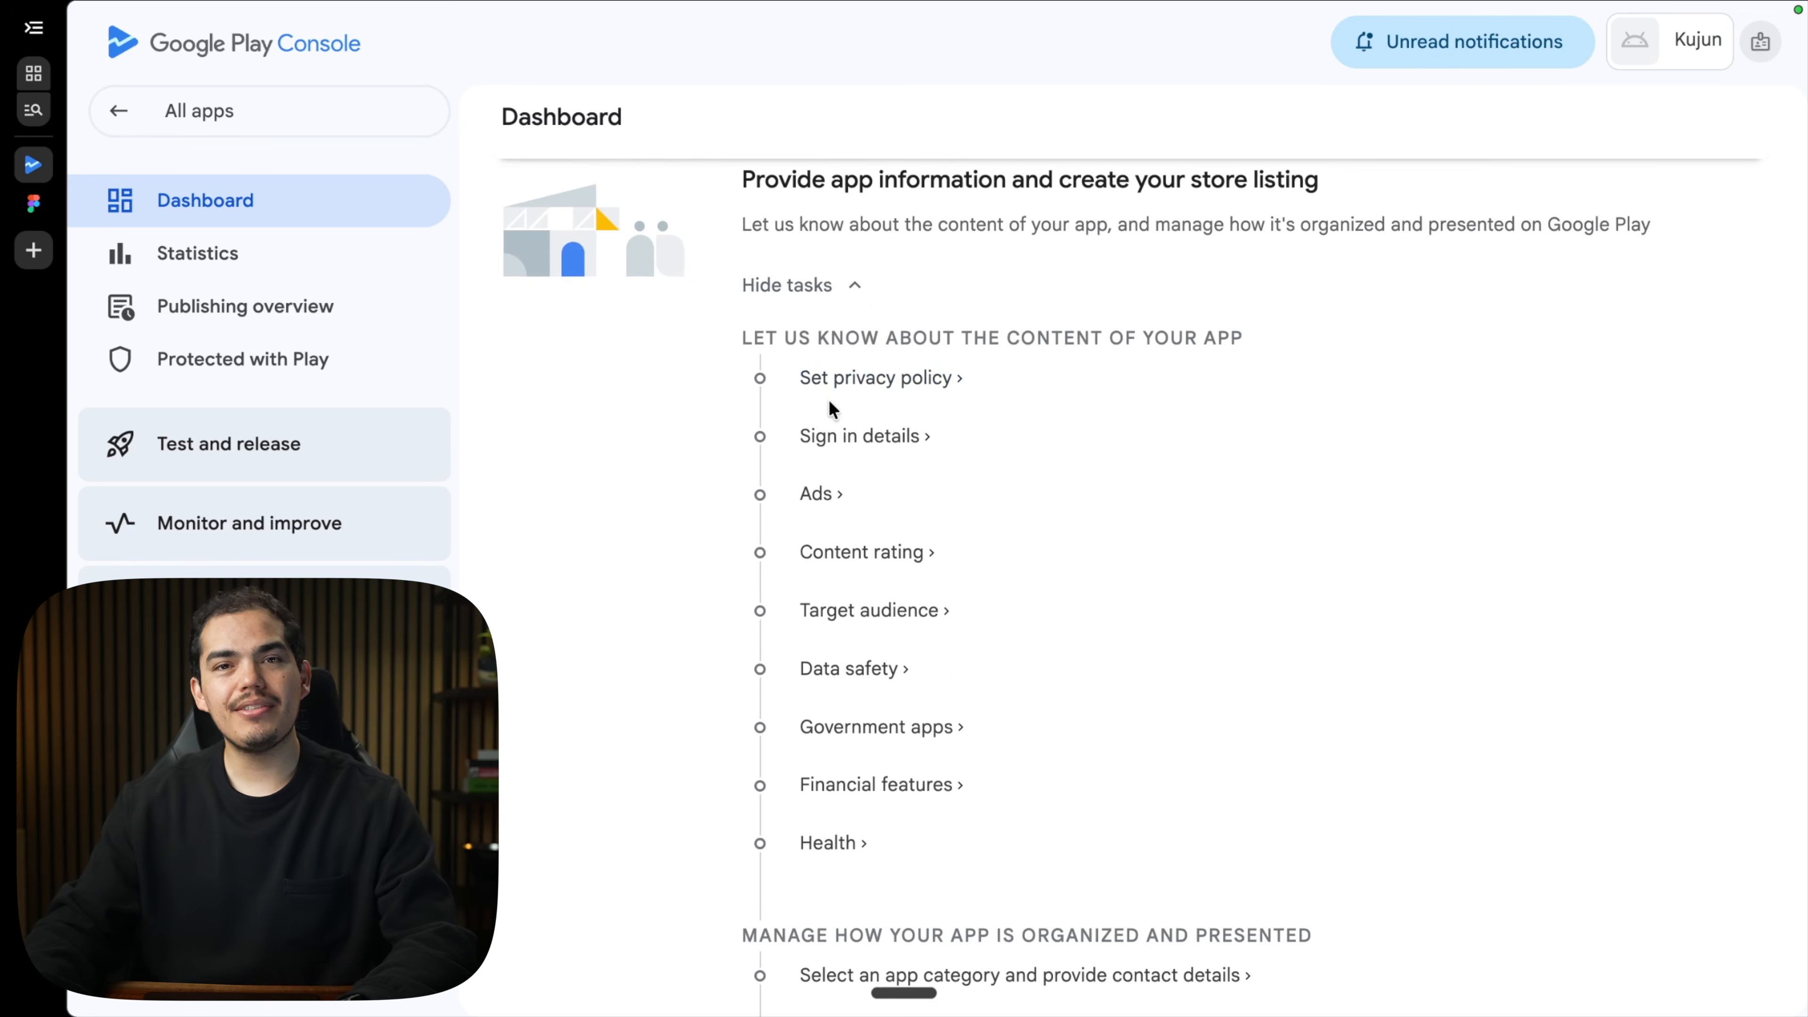
scroll(830, 401, down, 2)
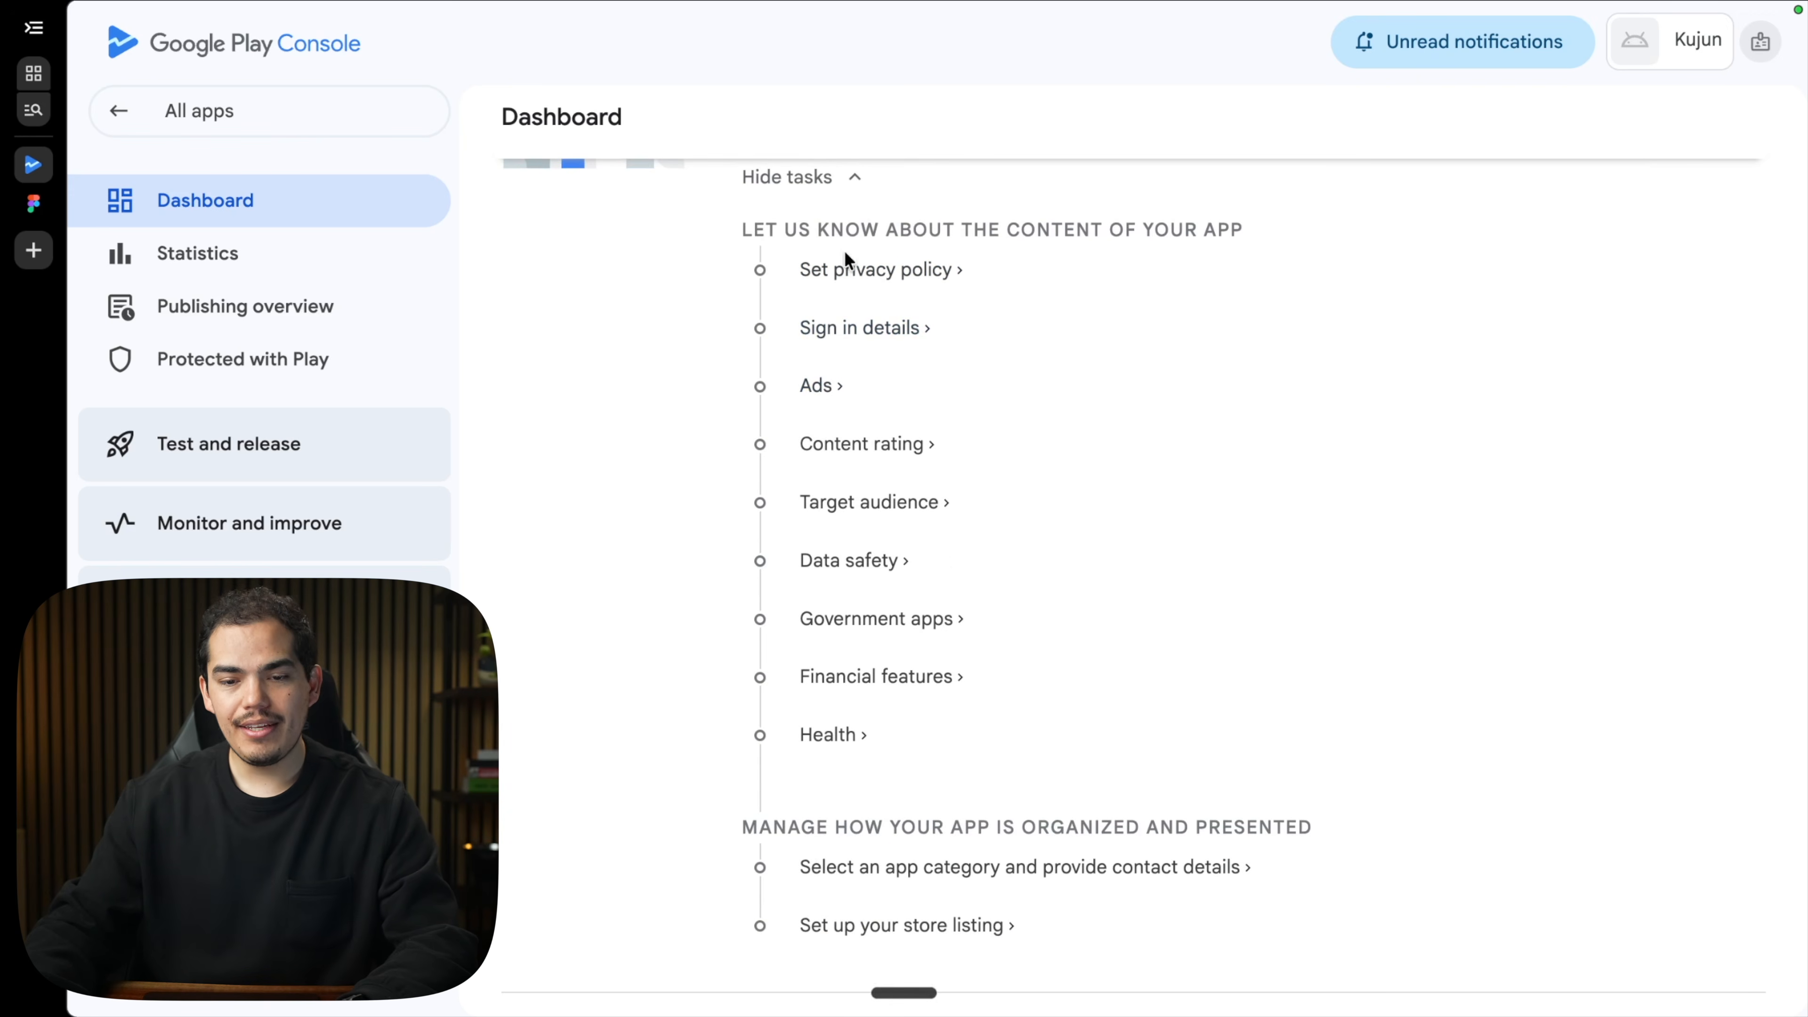
click(875, 270)
click(627, 436)
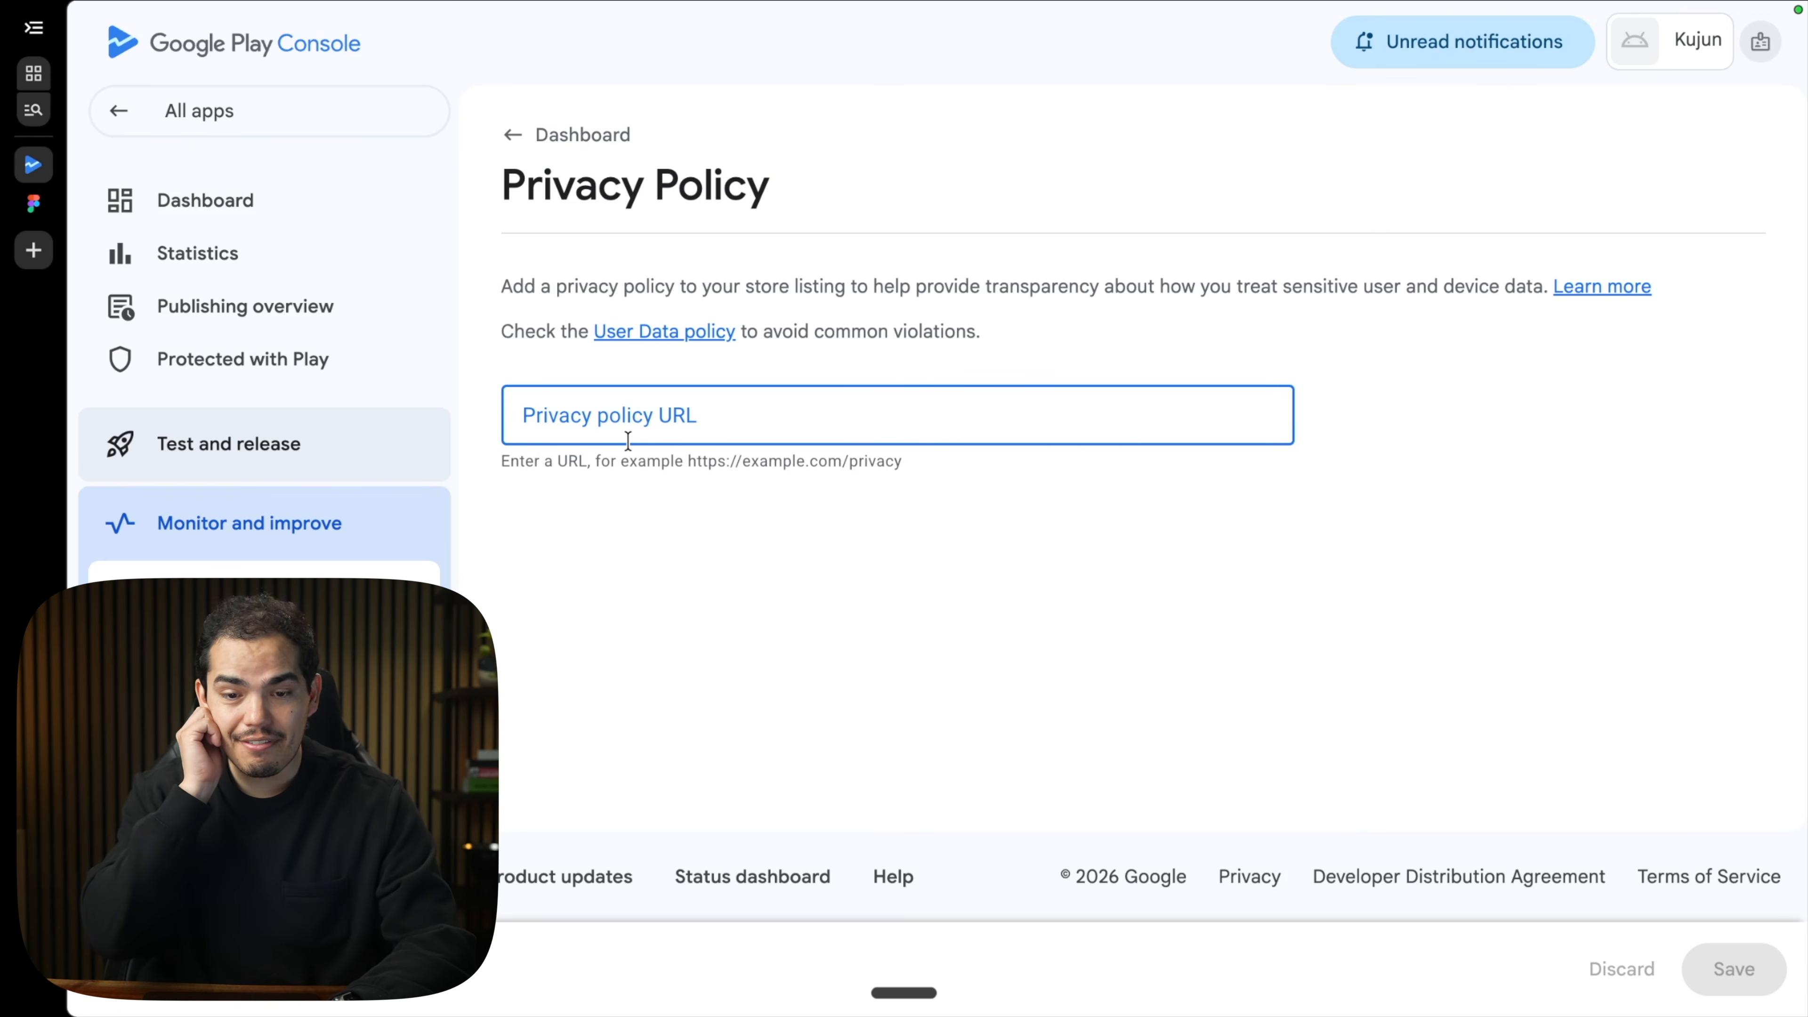
key(super+v)
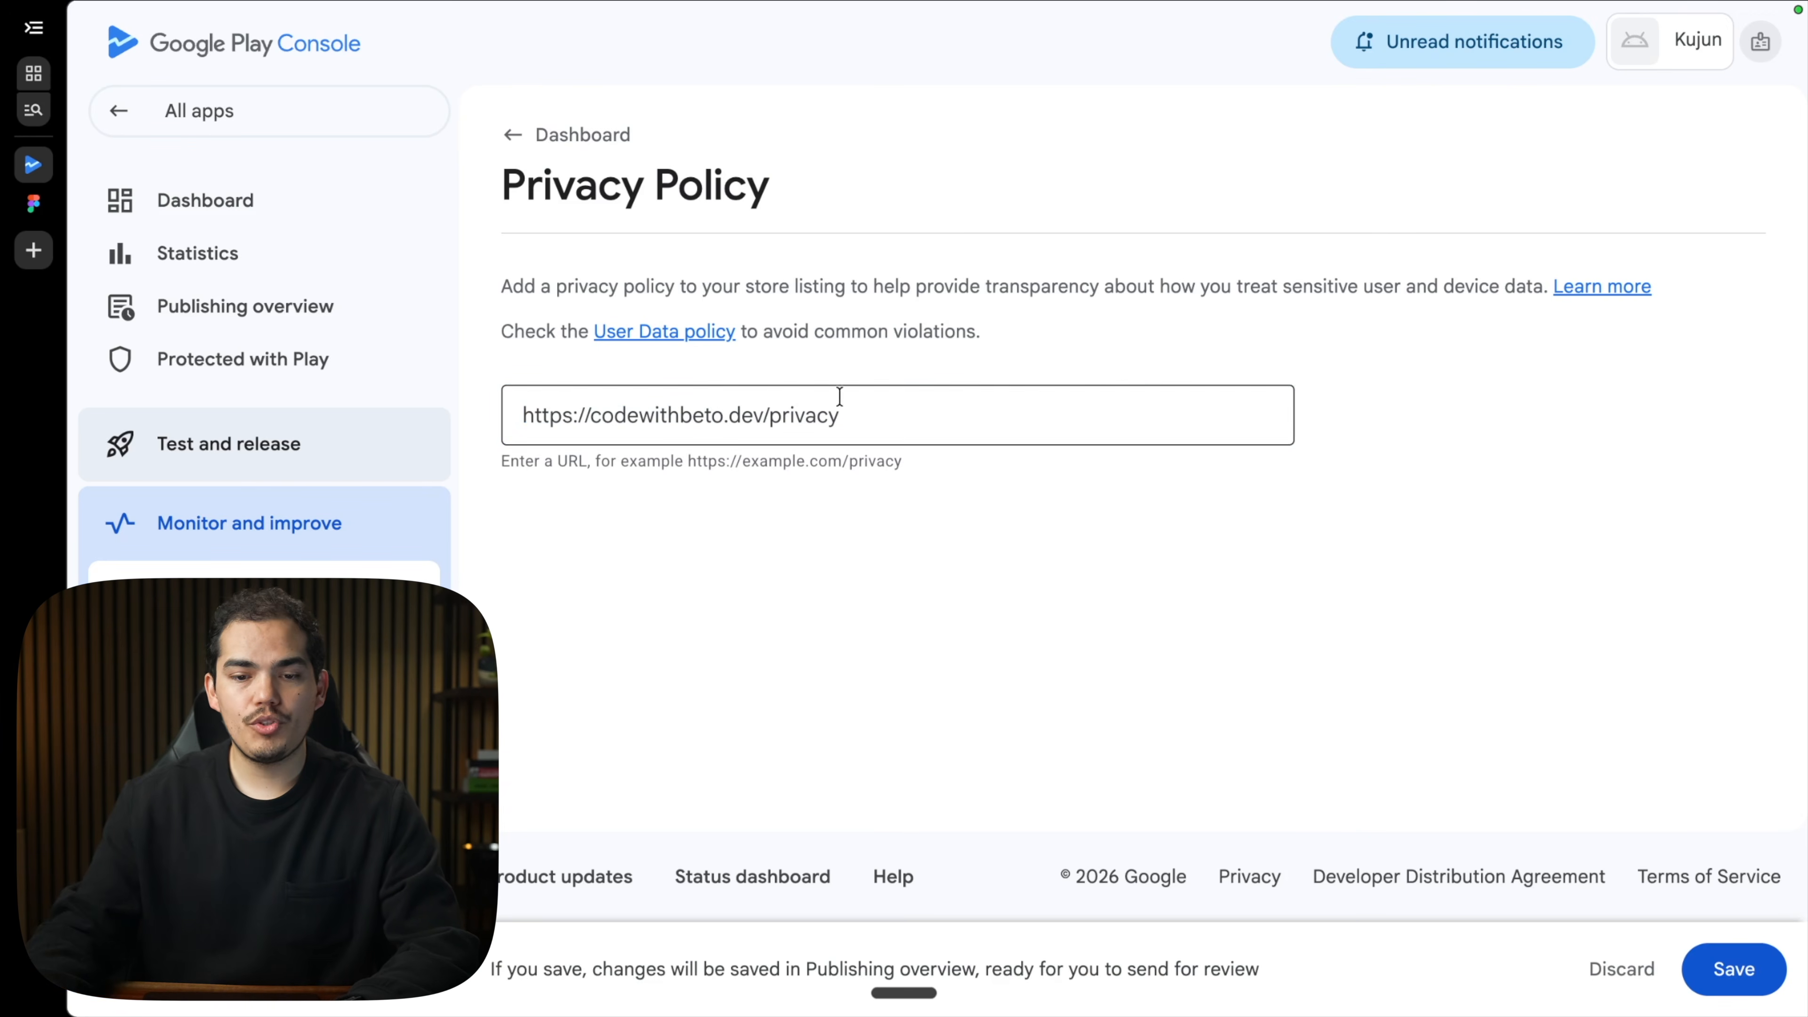
click(716, 417)
click(774, 579)
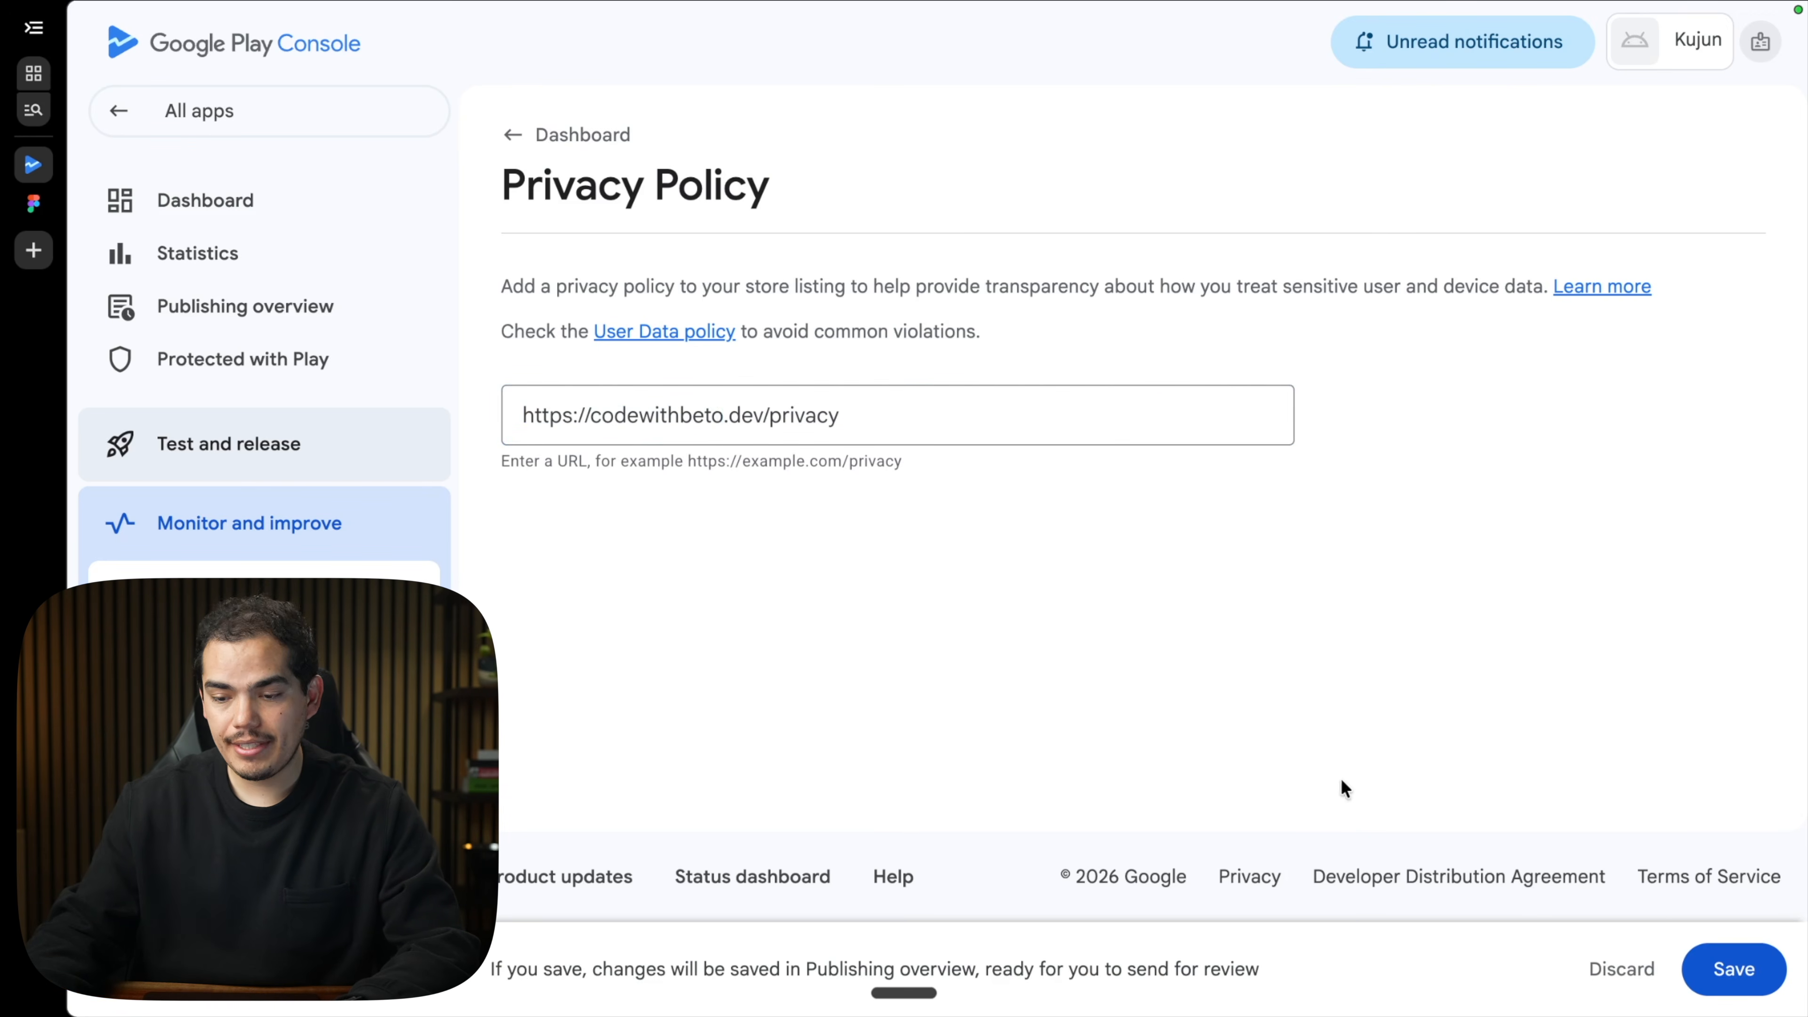
click(1746, 970)
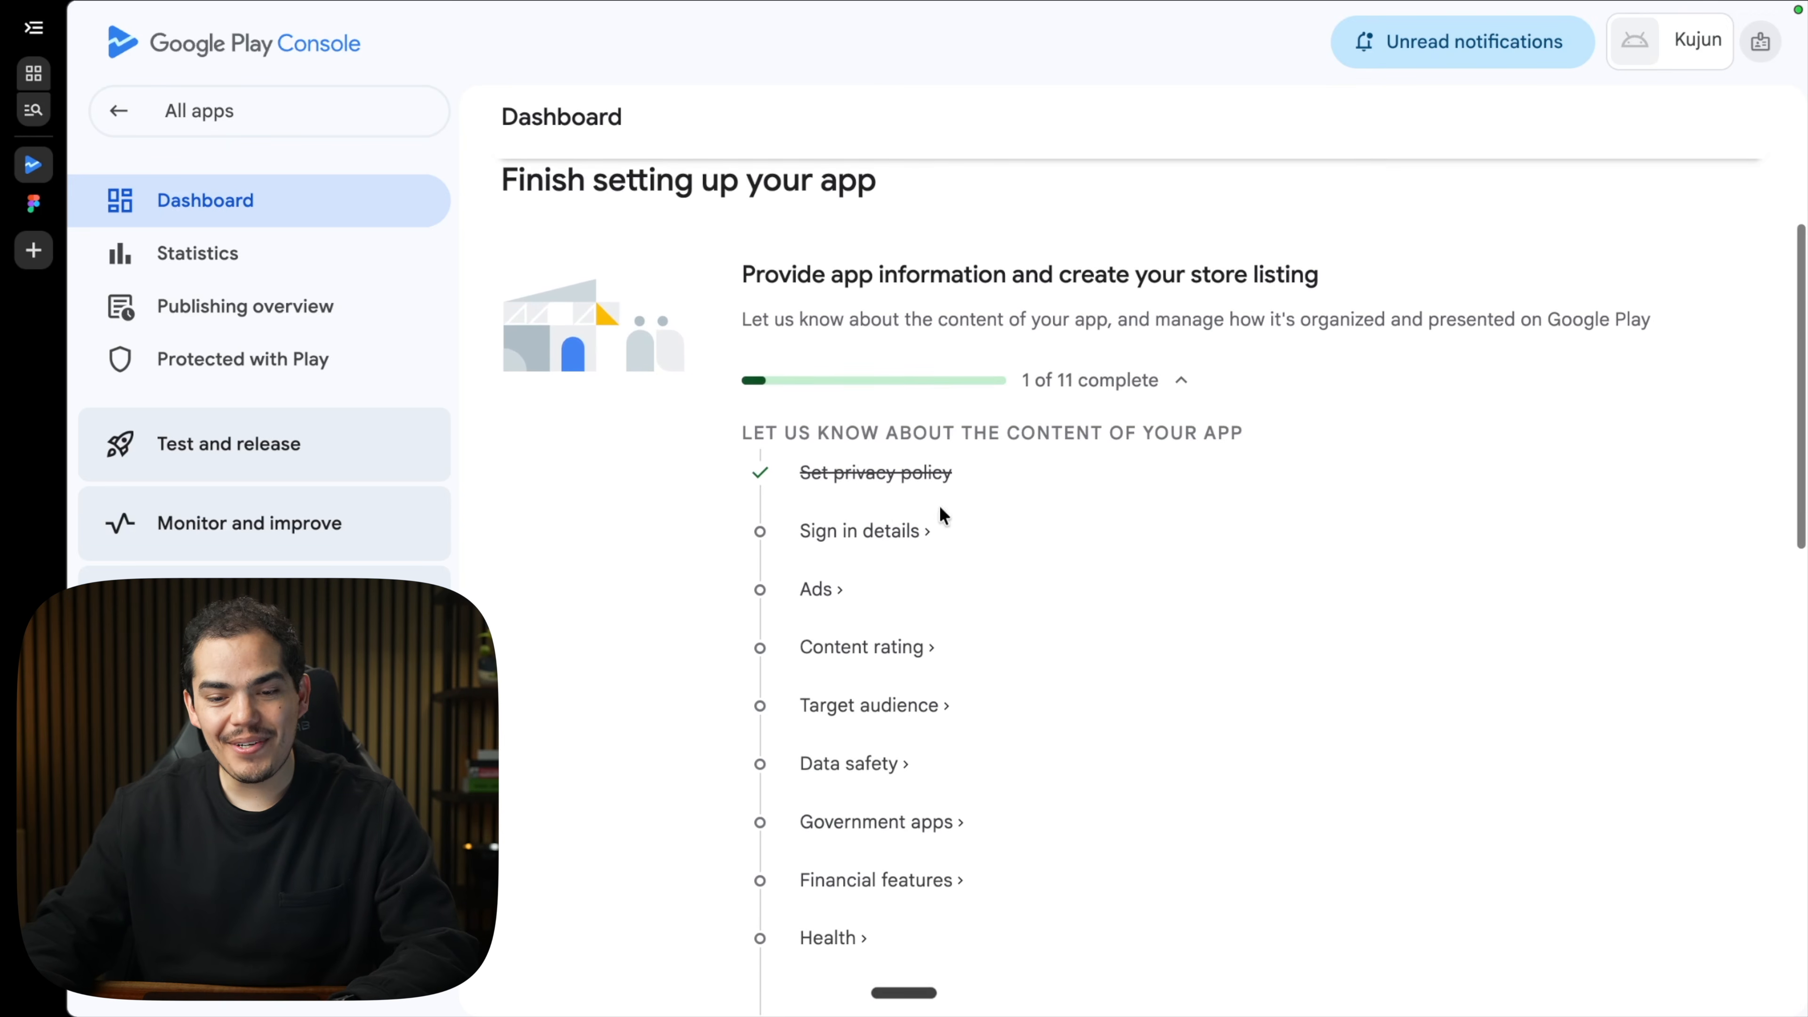
Declare no restricted access in Sign-in details and no ads, saving each.
click(900, 545)
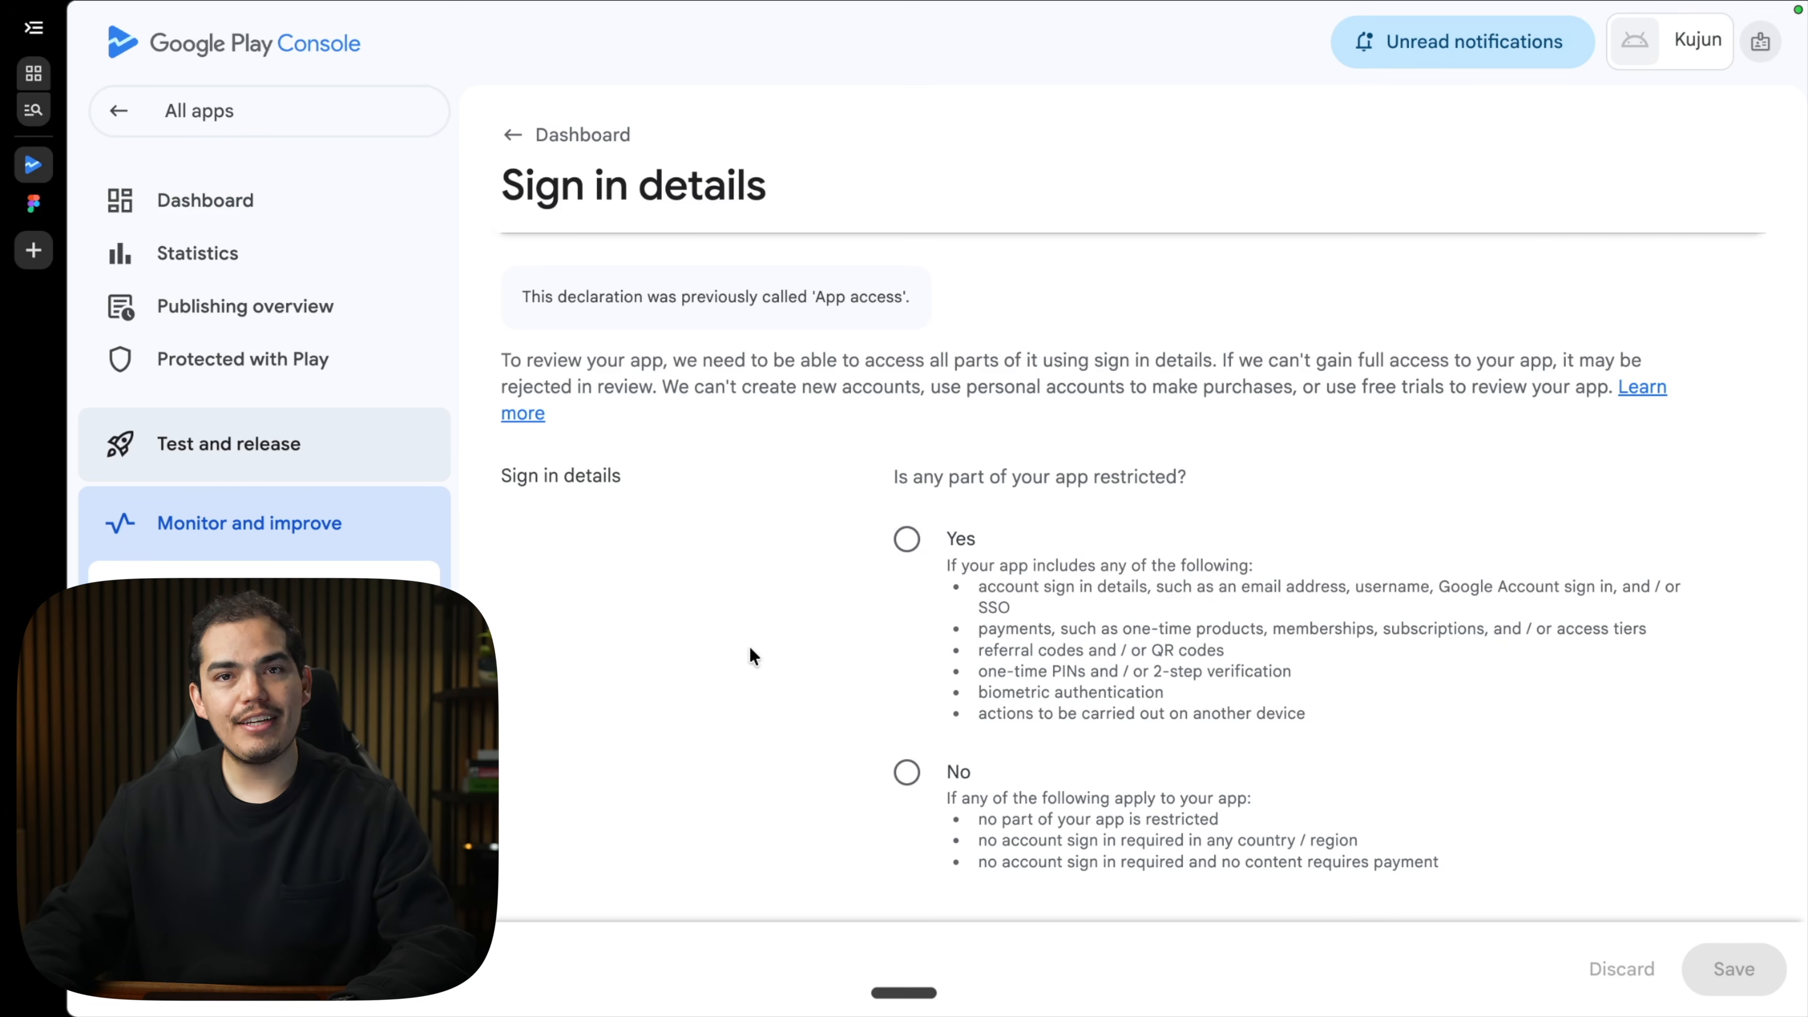
scroll(748, 646, down, 3)
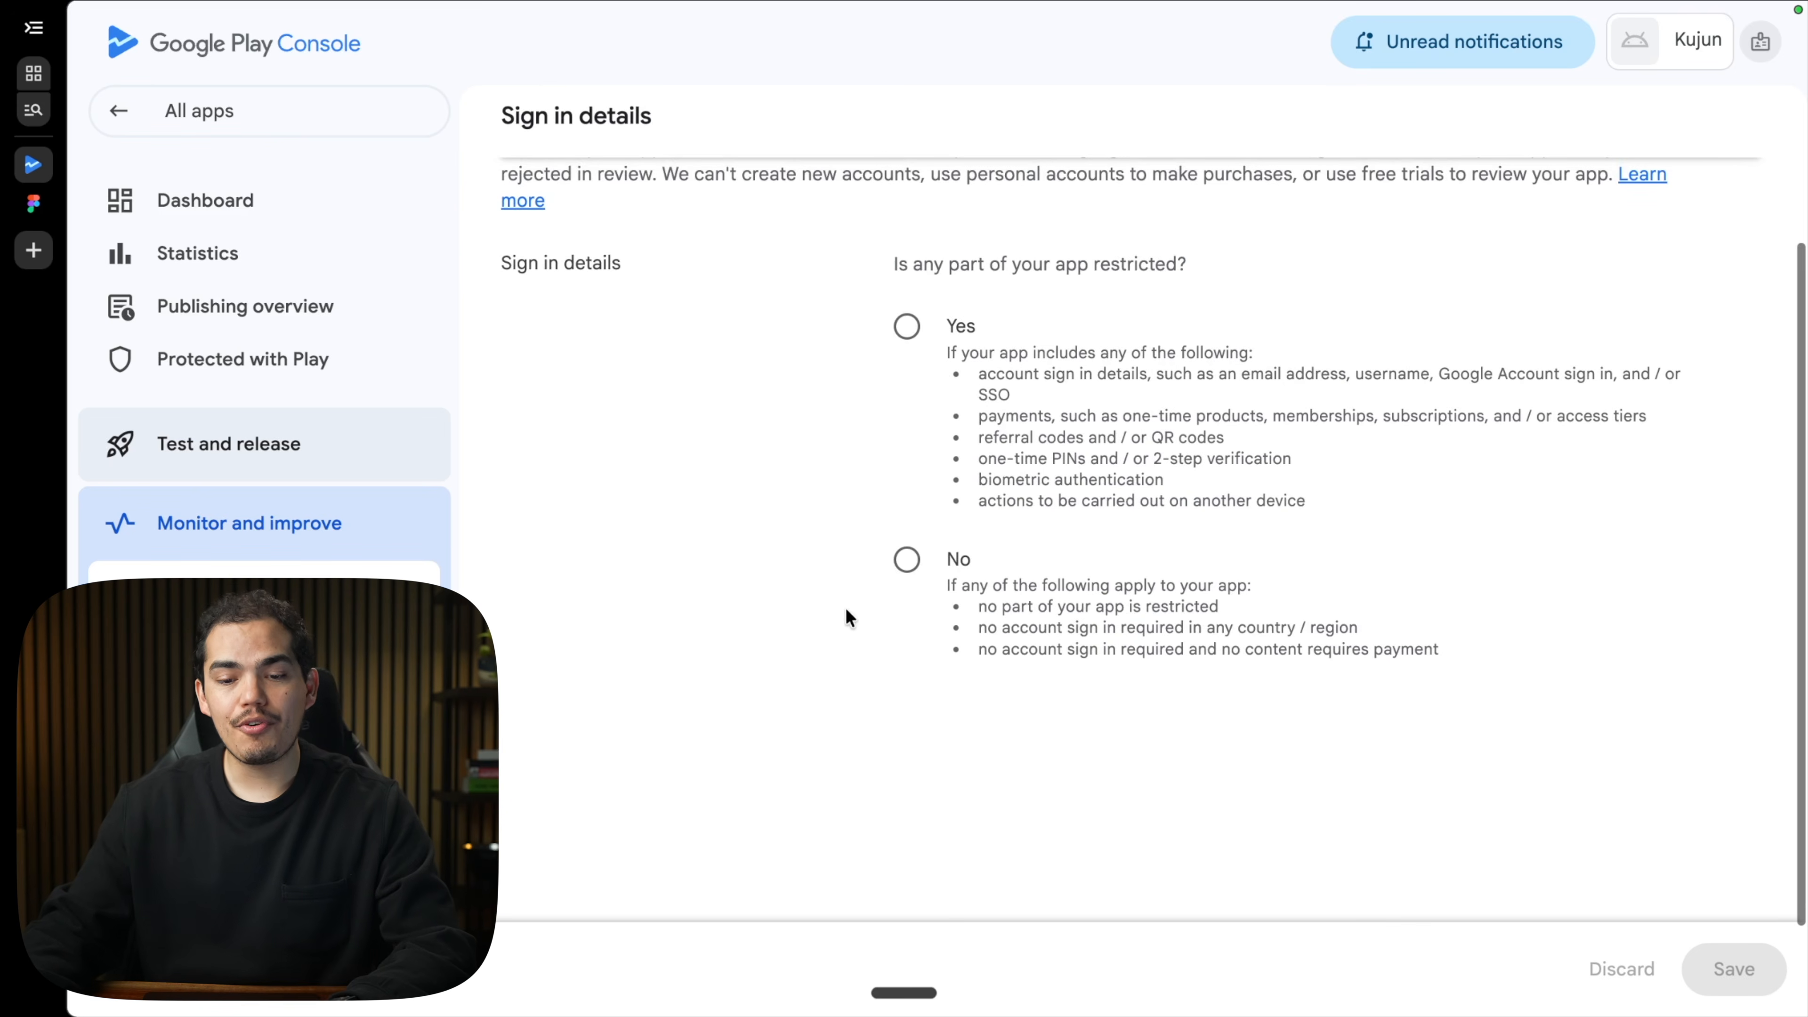
click(904, 563)
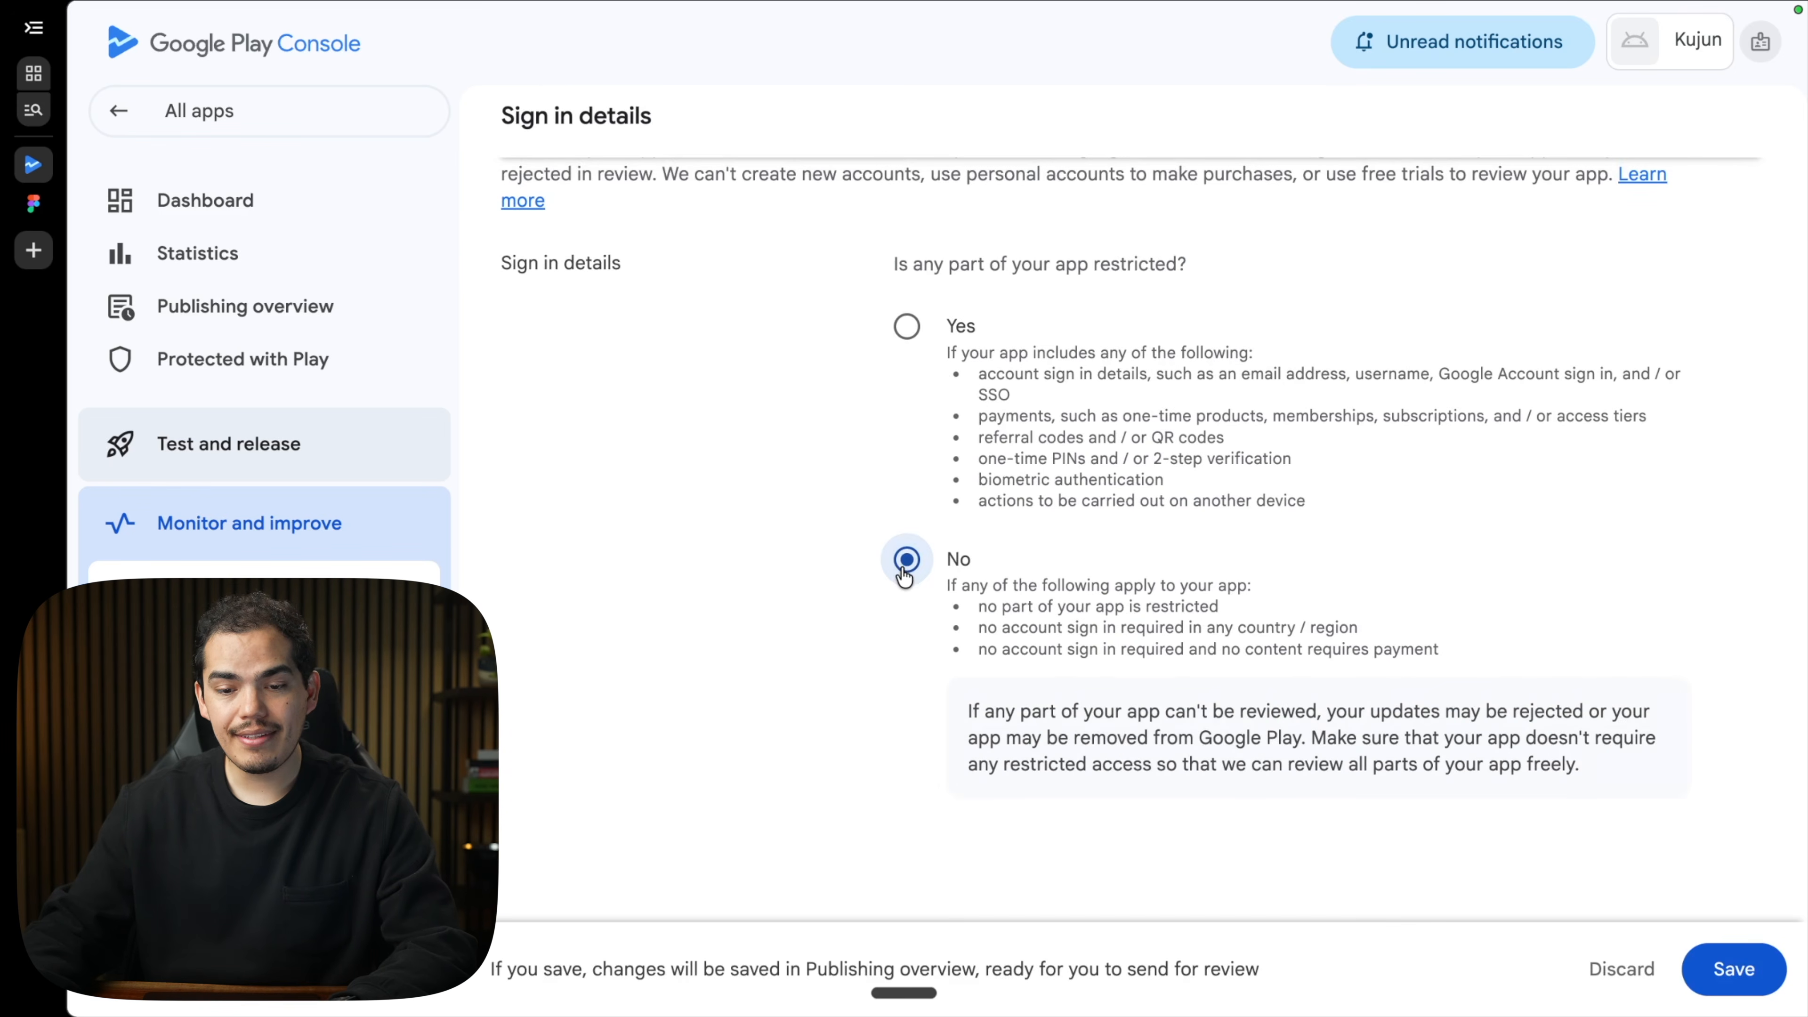
scroll(918, 577, down, 1)
click(1728, 969)
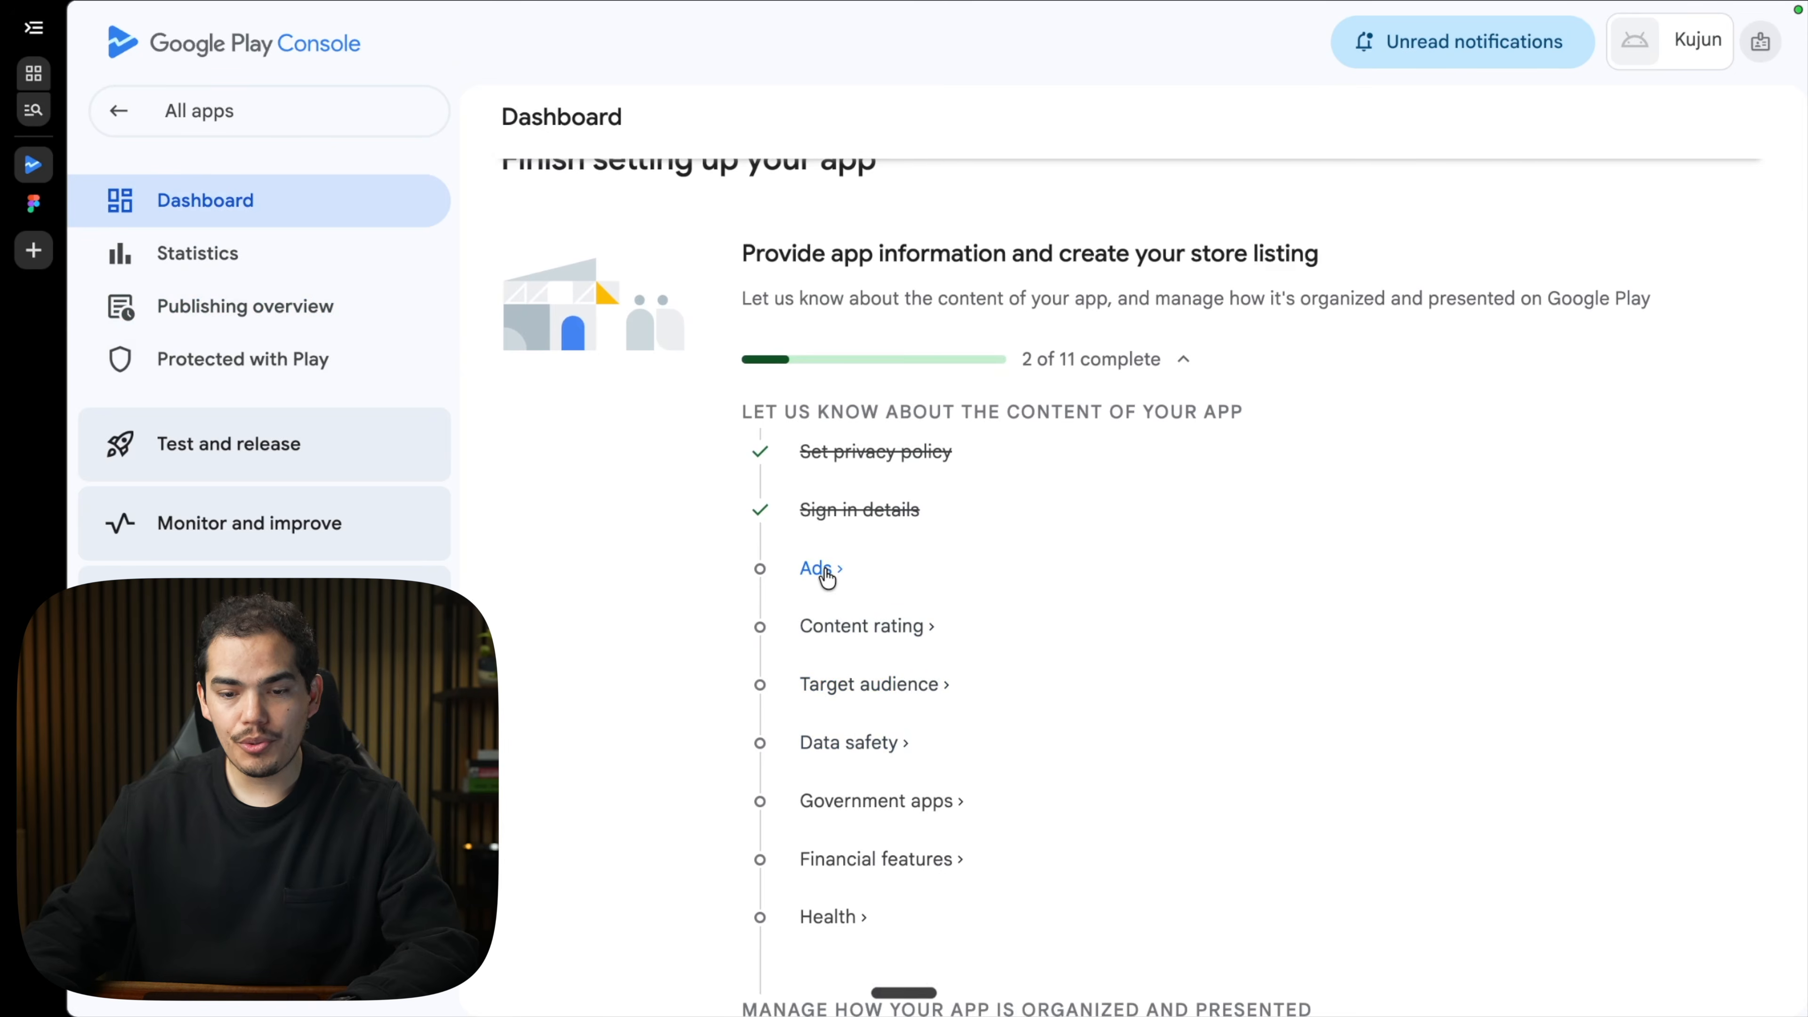
click(819, 568)
click(906, 526)
click(1734, 969)
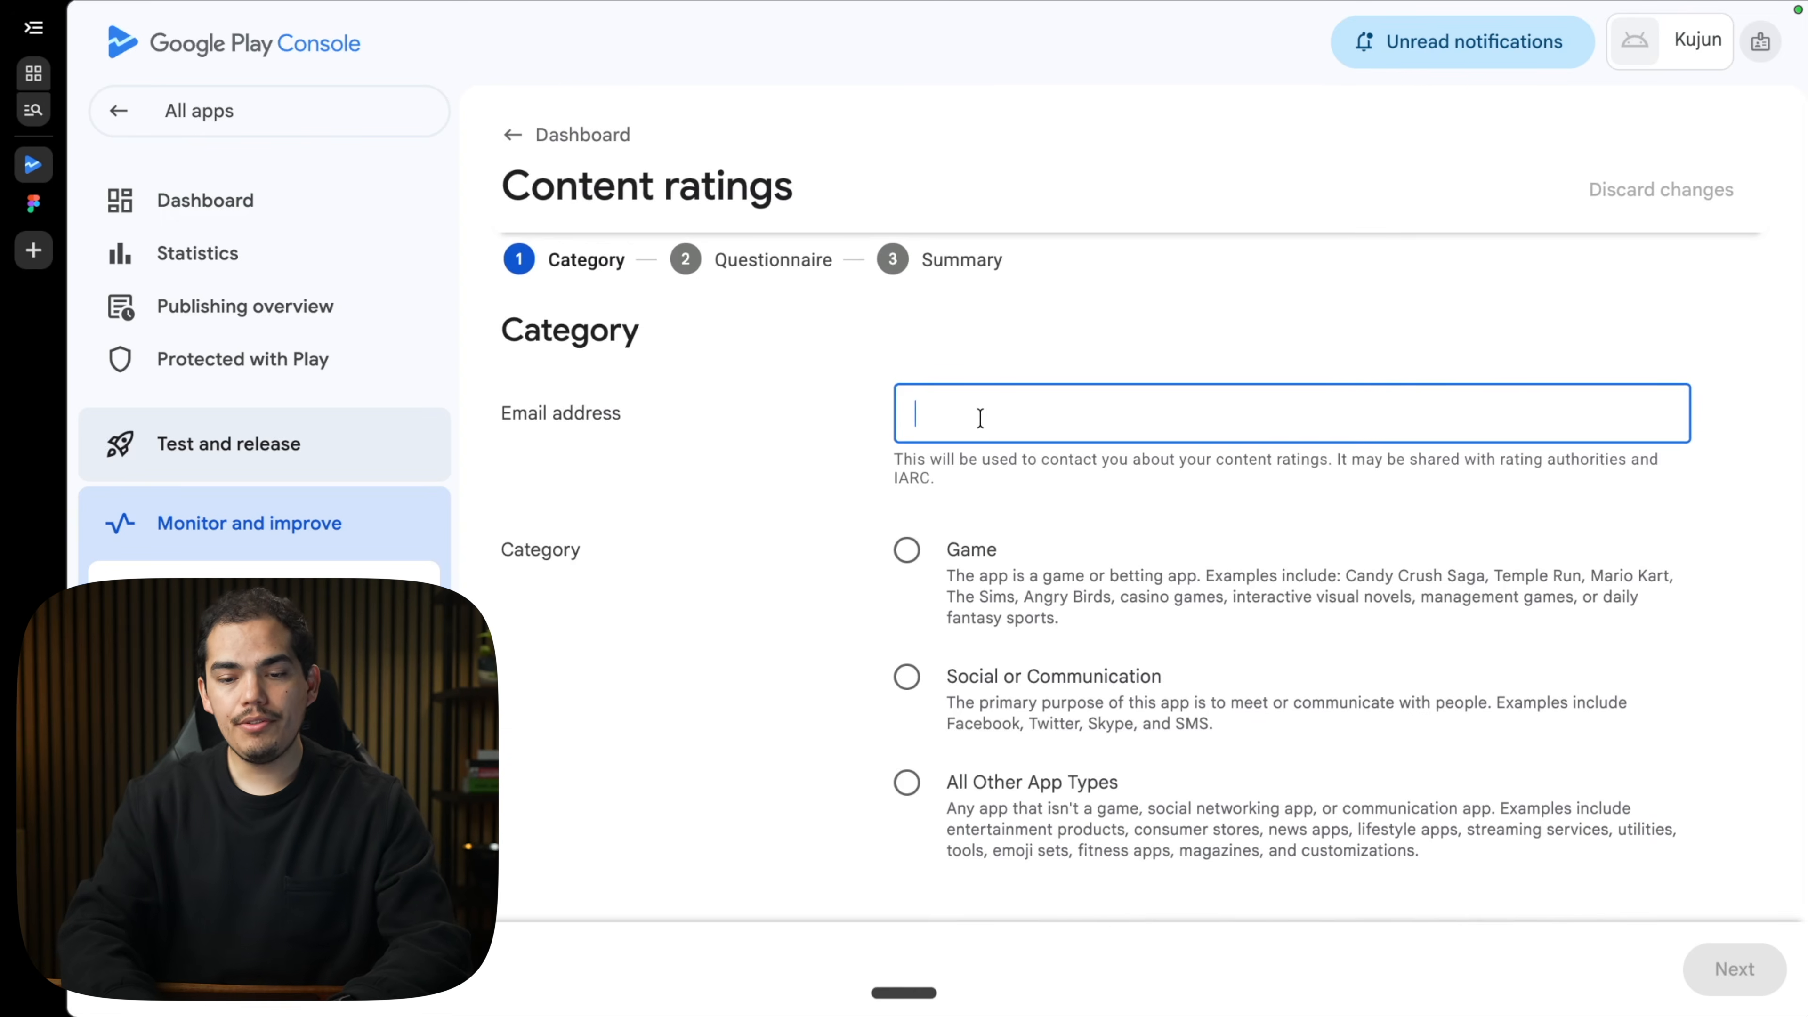
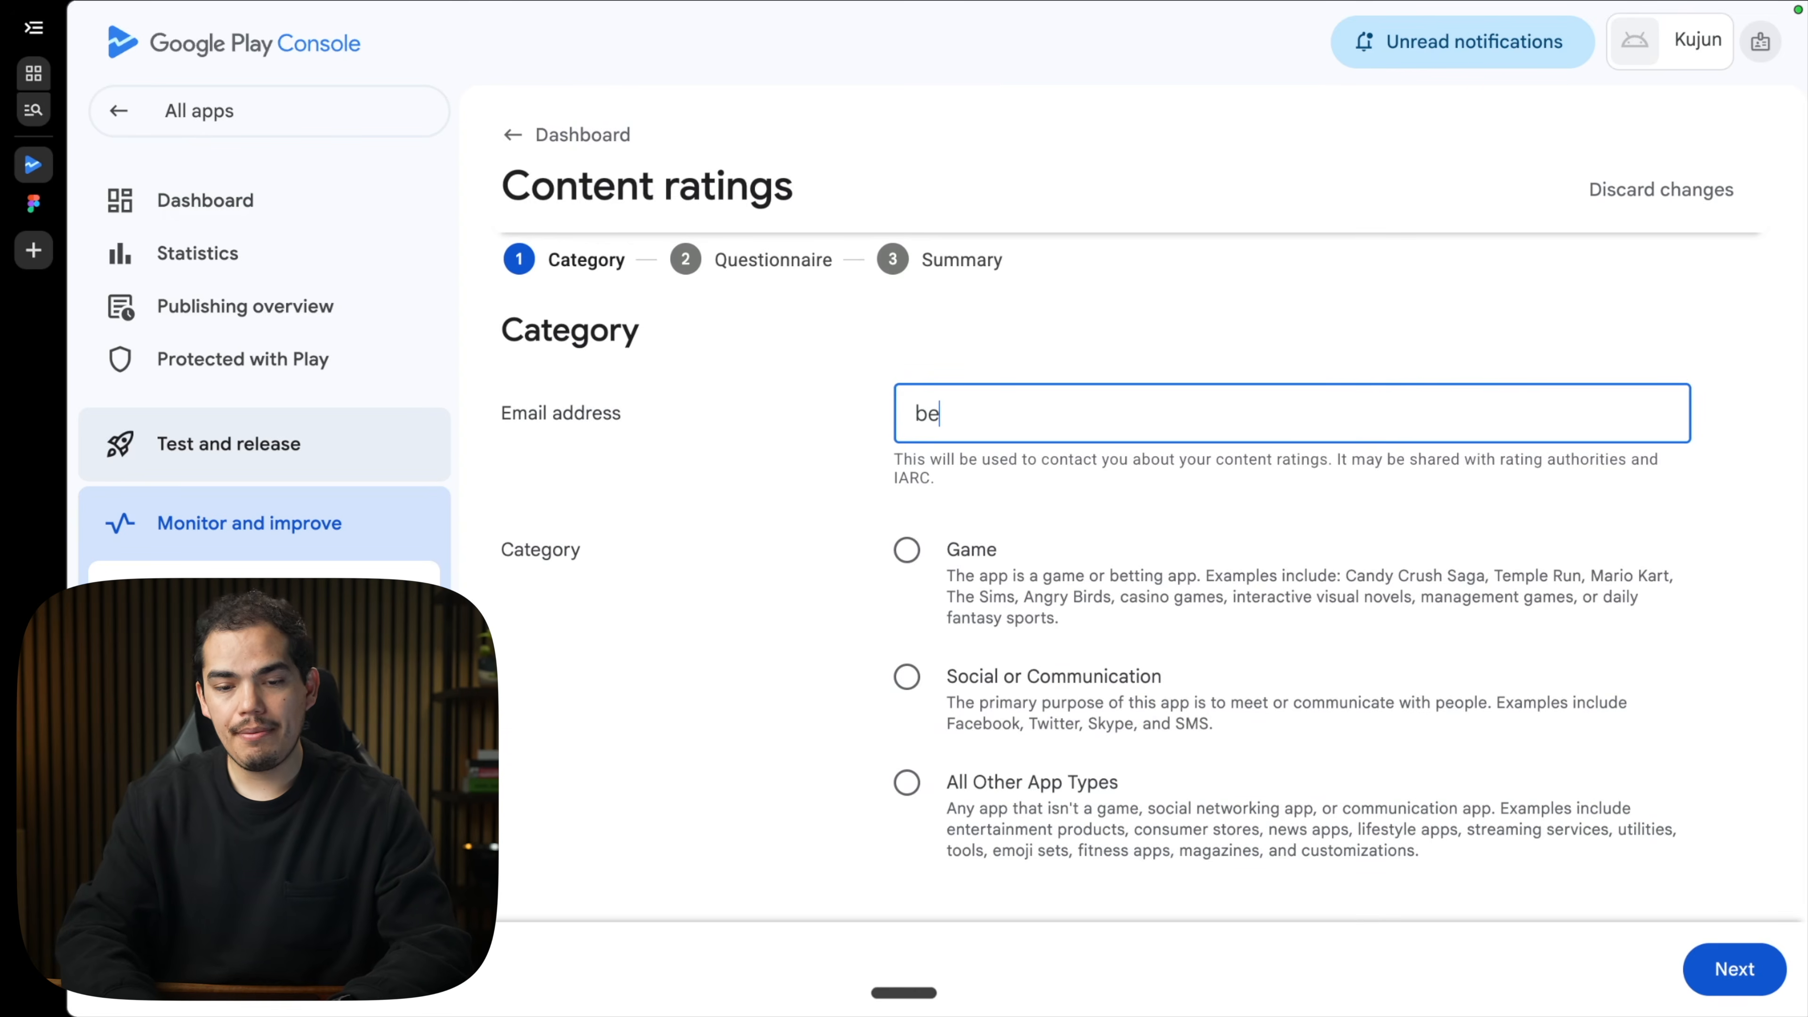
Fill the content rating questionnaire with the contact e-mail, IARC agreement and no user sharing, then save.
scroll(903, 614, down, 3)
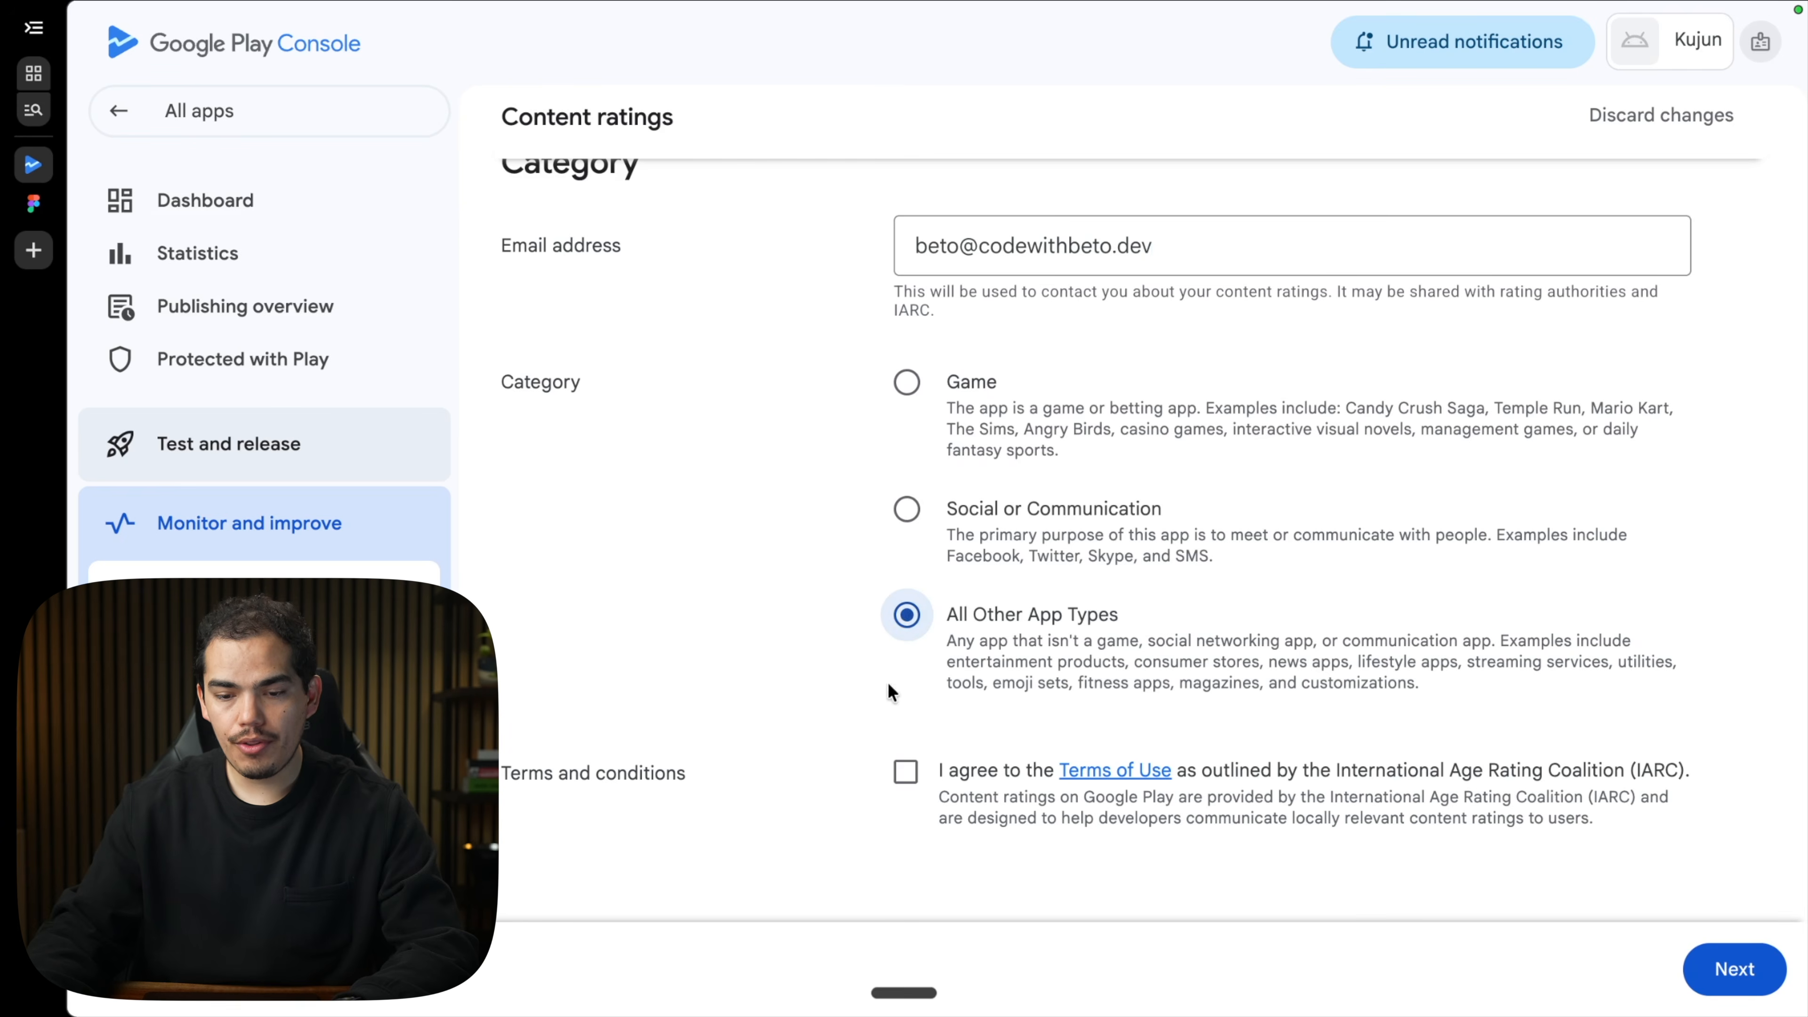
click(906, 771)
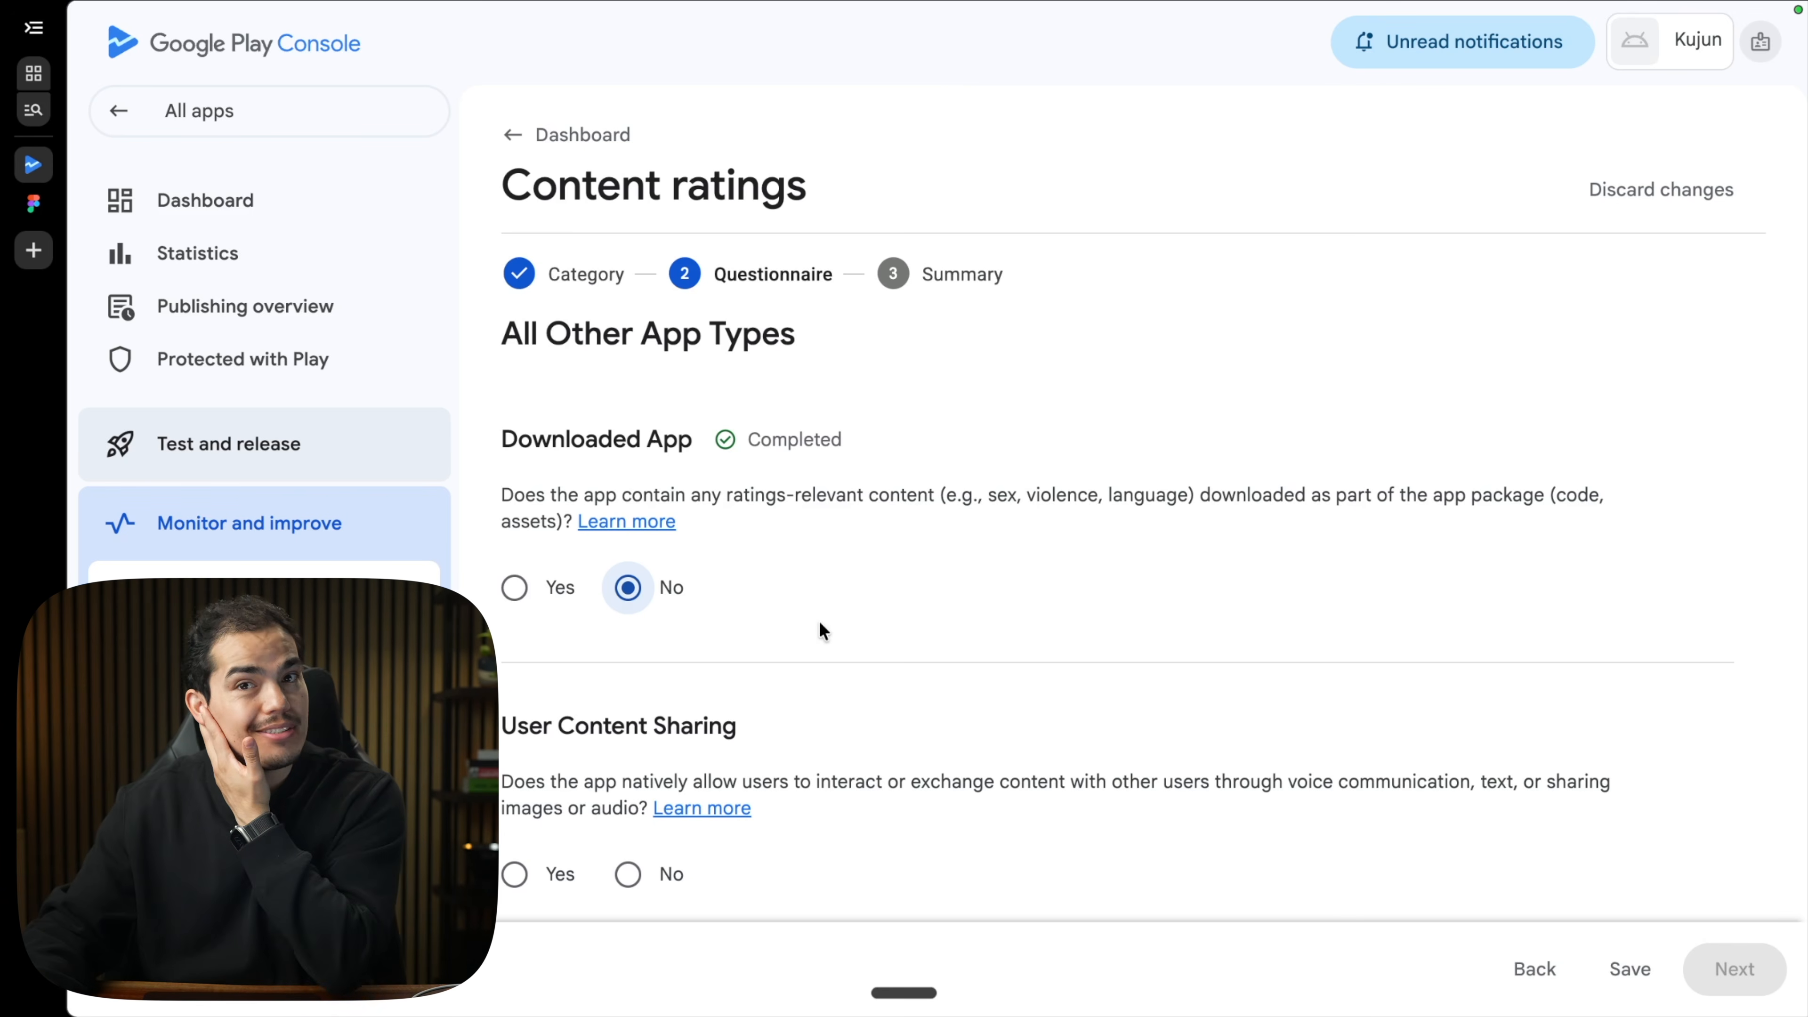
scroll(822, 631, down, 3)
click(627, 689)
scroll(780, 700, down, 4)
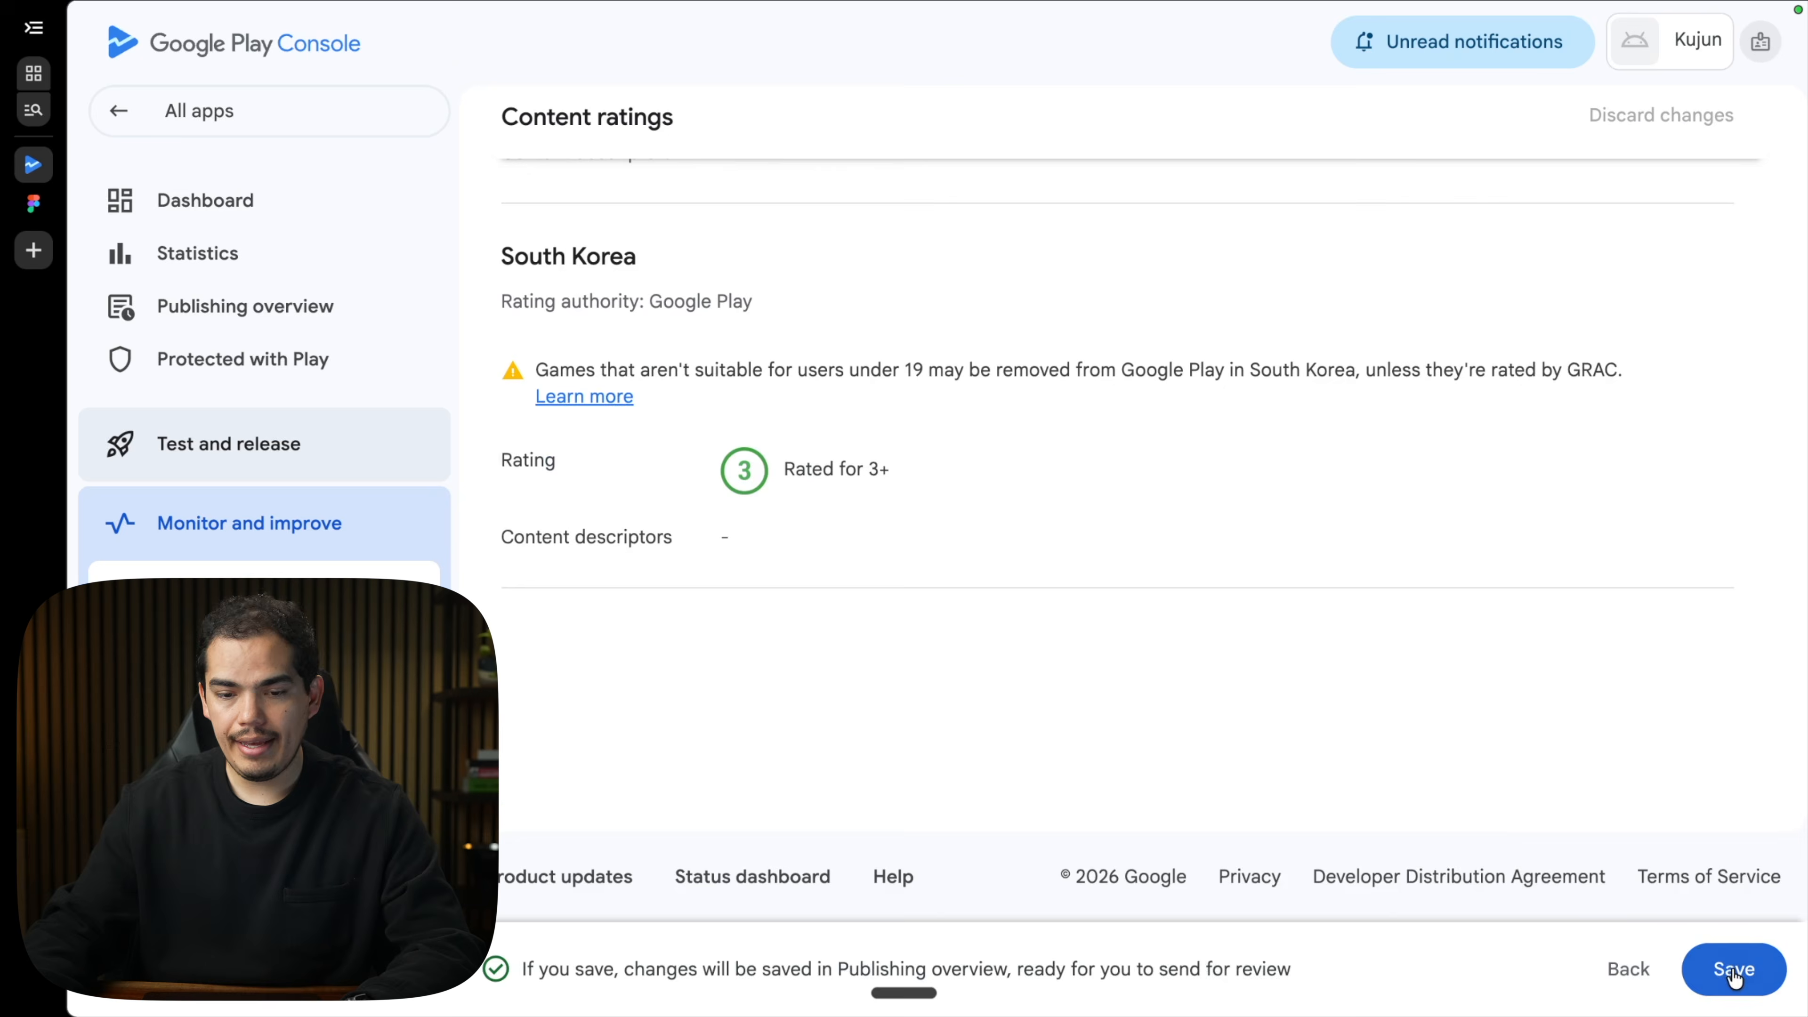
click(1735, 970)
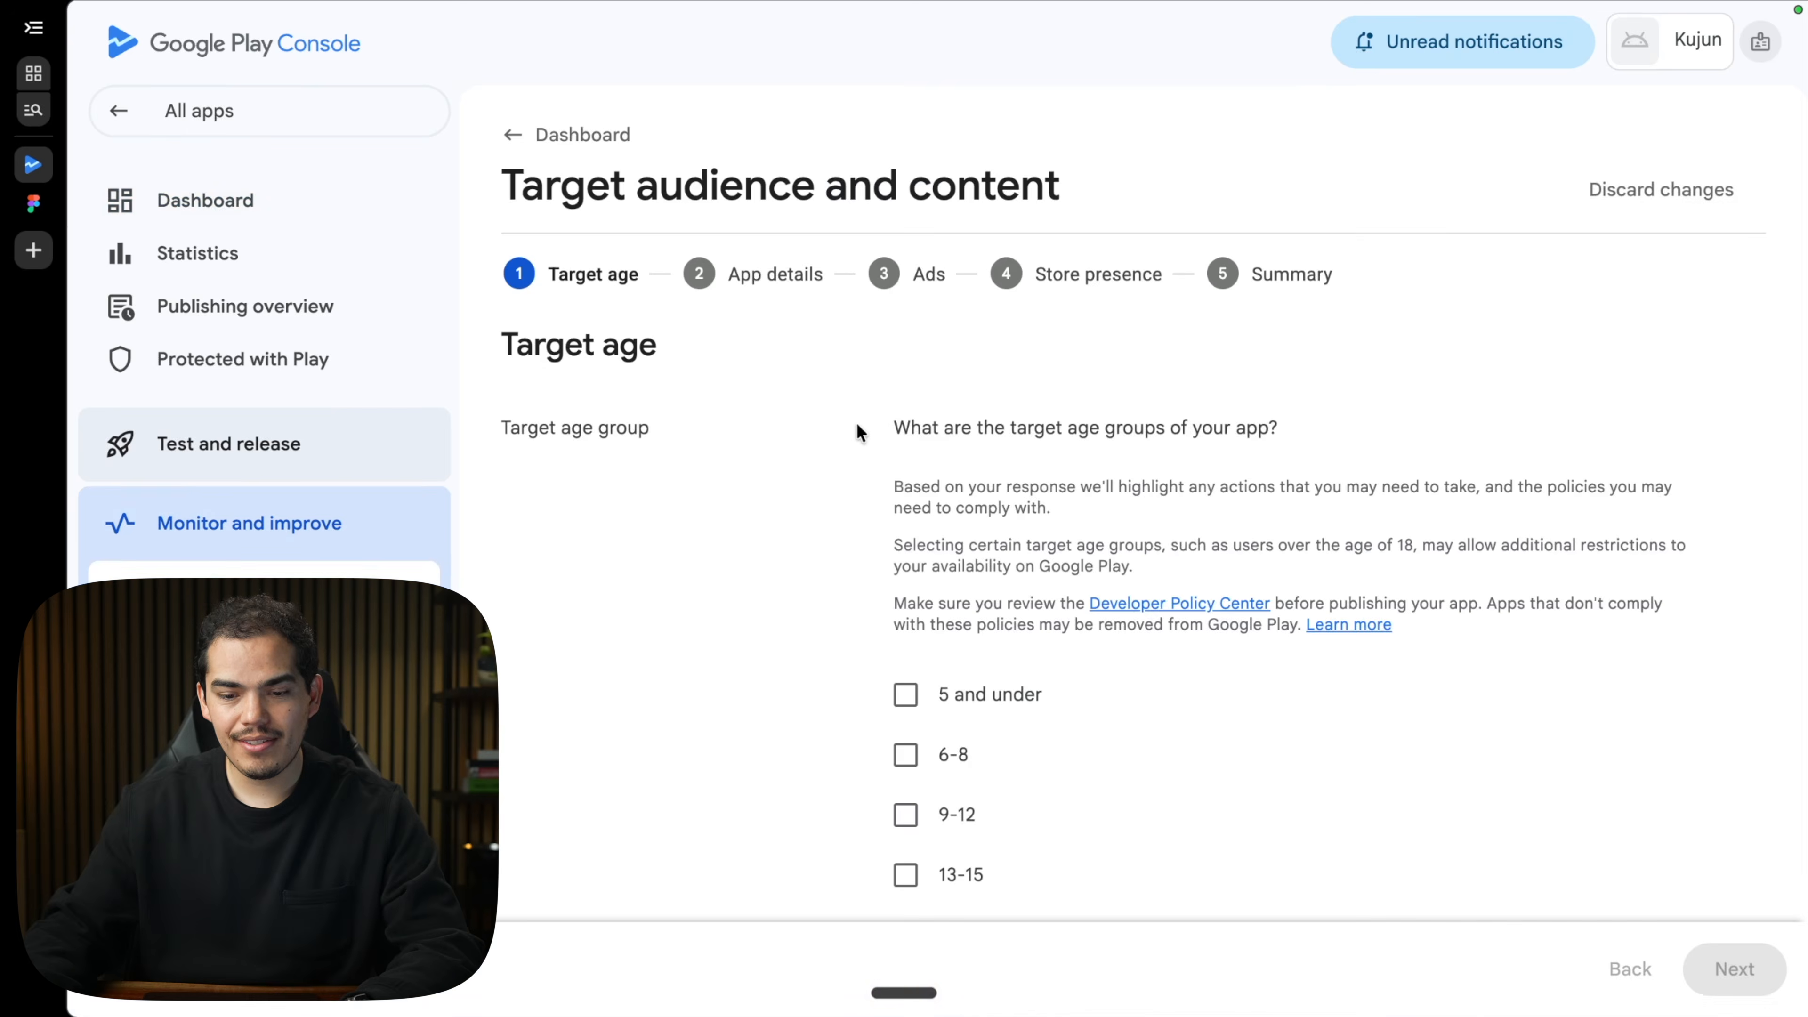
Add 16-17 and 18 and over to the target age groups.
scroll(856, 425, down, 4)
click(907, 673)
click(907, 731)
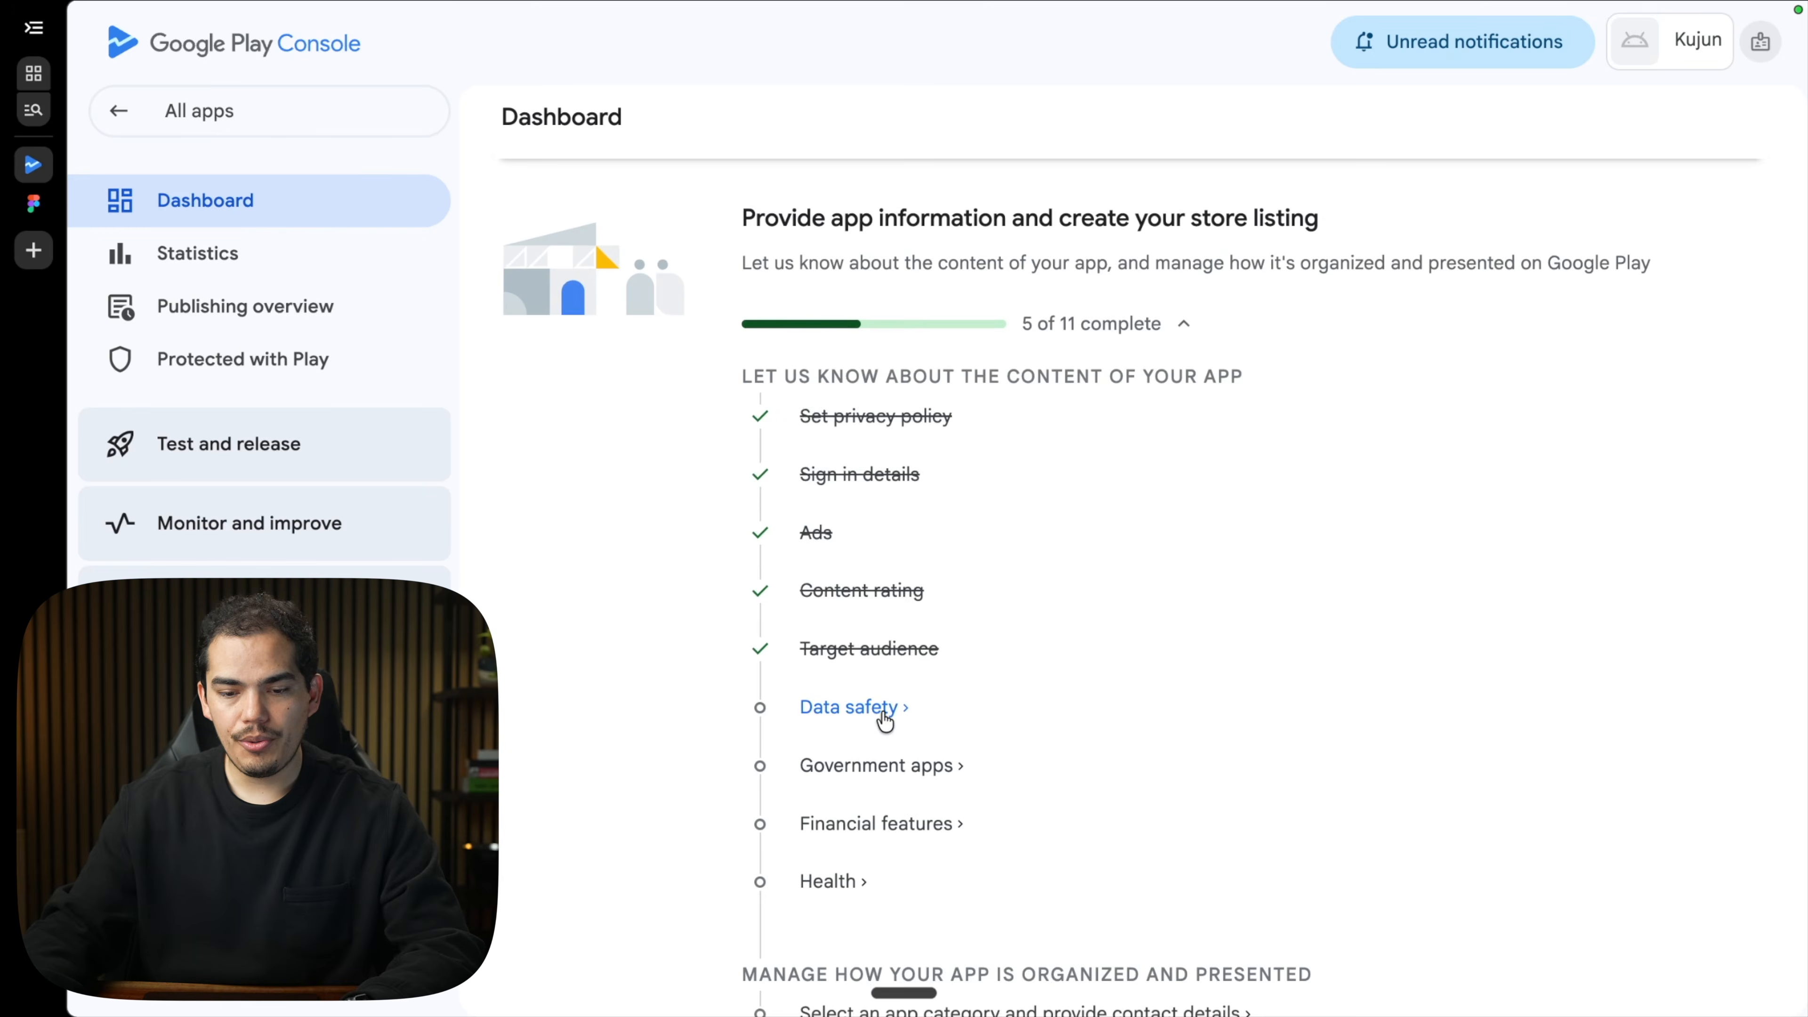
Complete the data safety form and declare Kujun is not a government app.
click(882, 709)
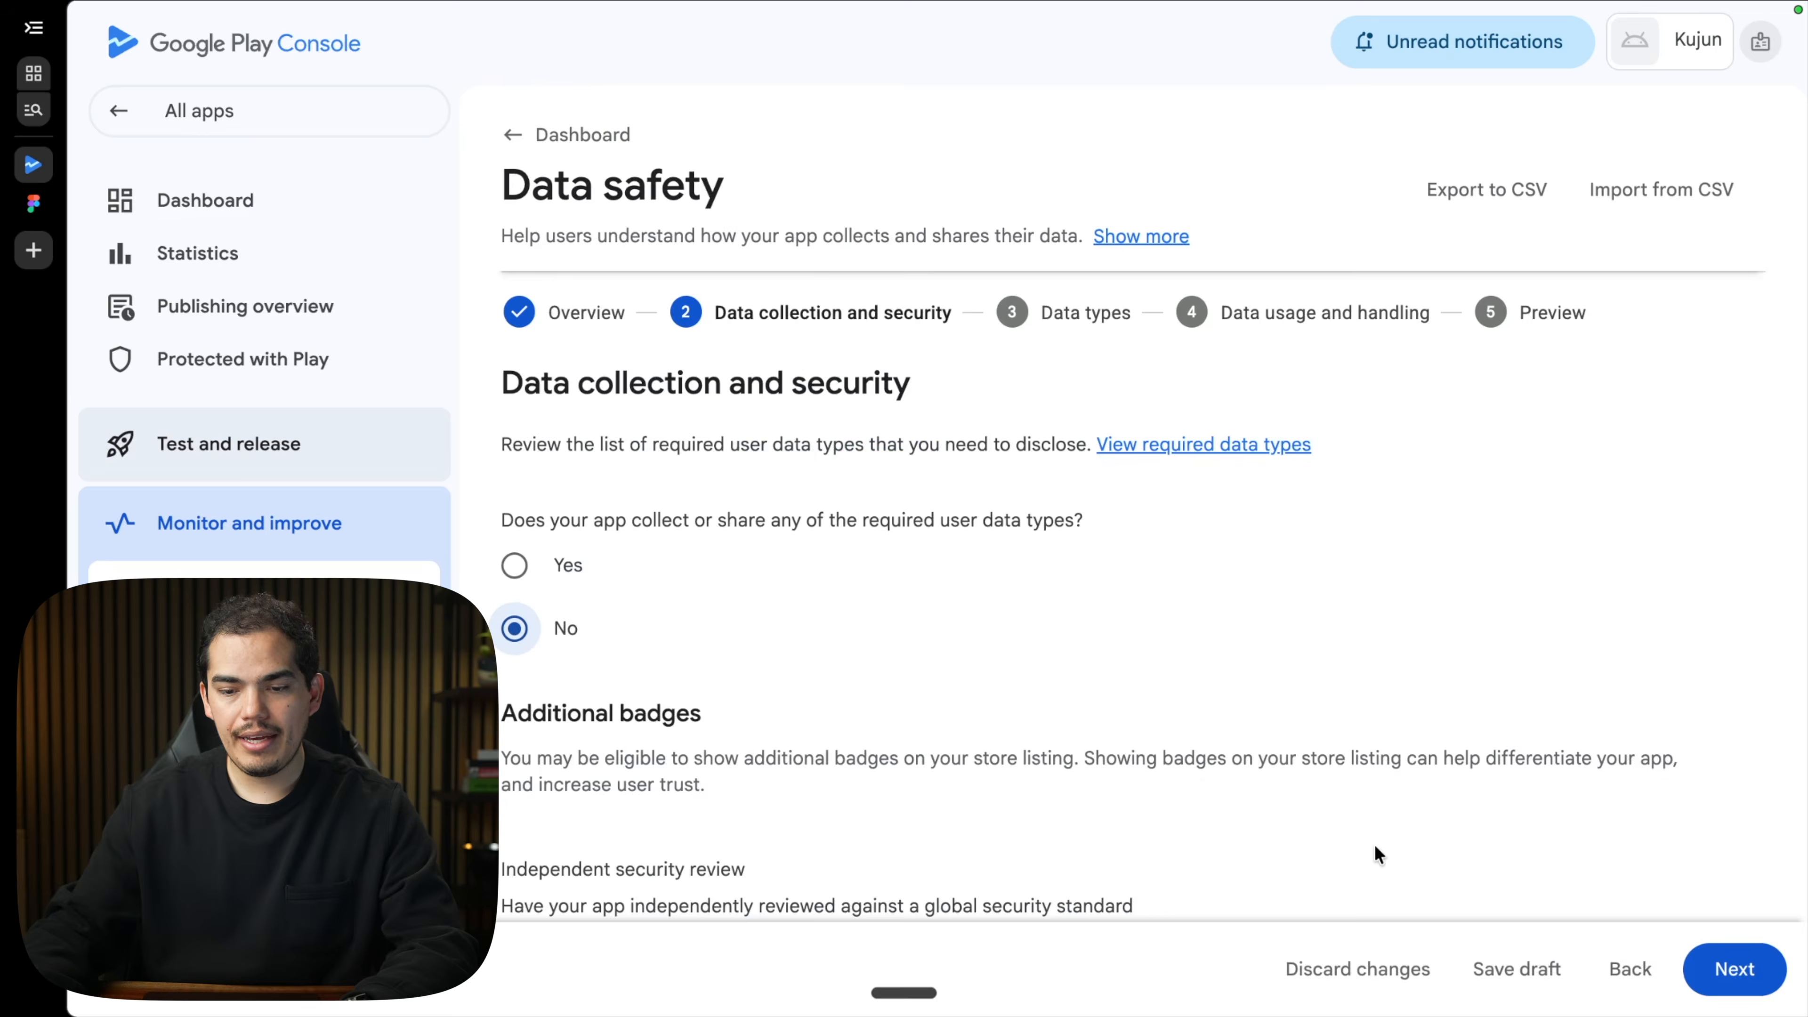
scroll(1375, 845, down, 5)
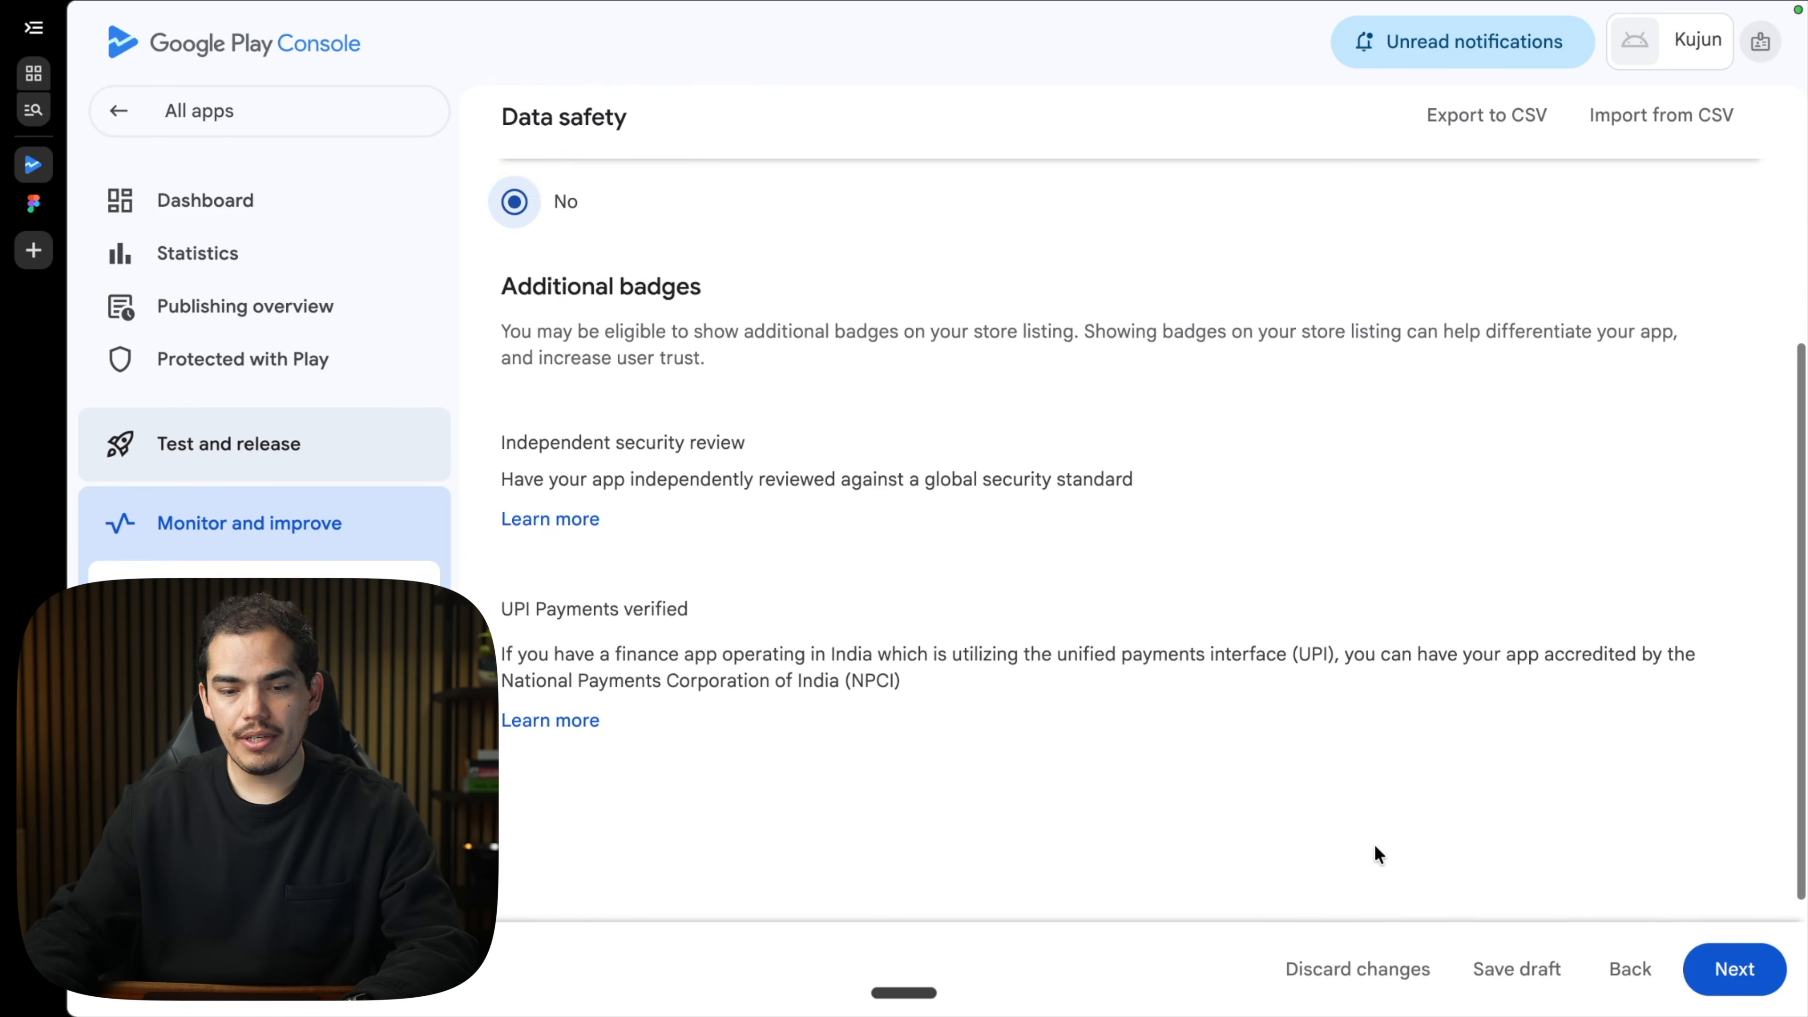
click(1731, 967)
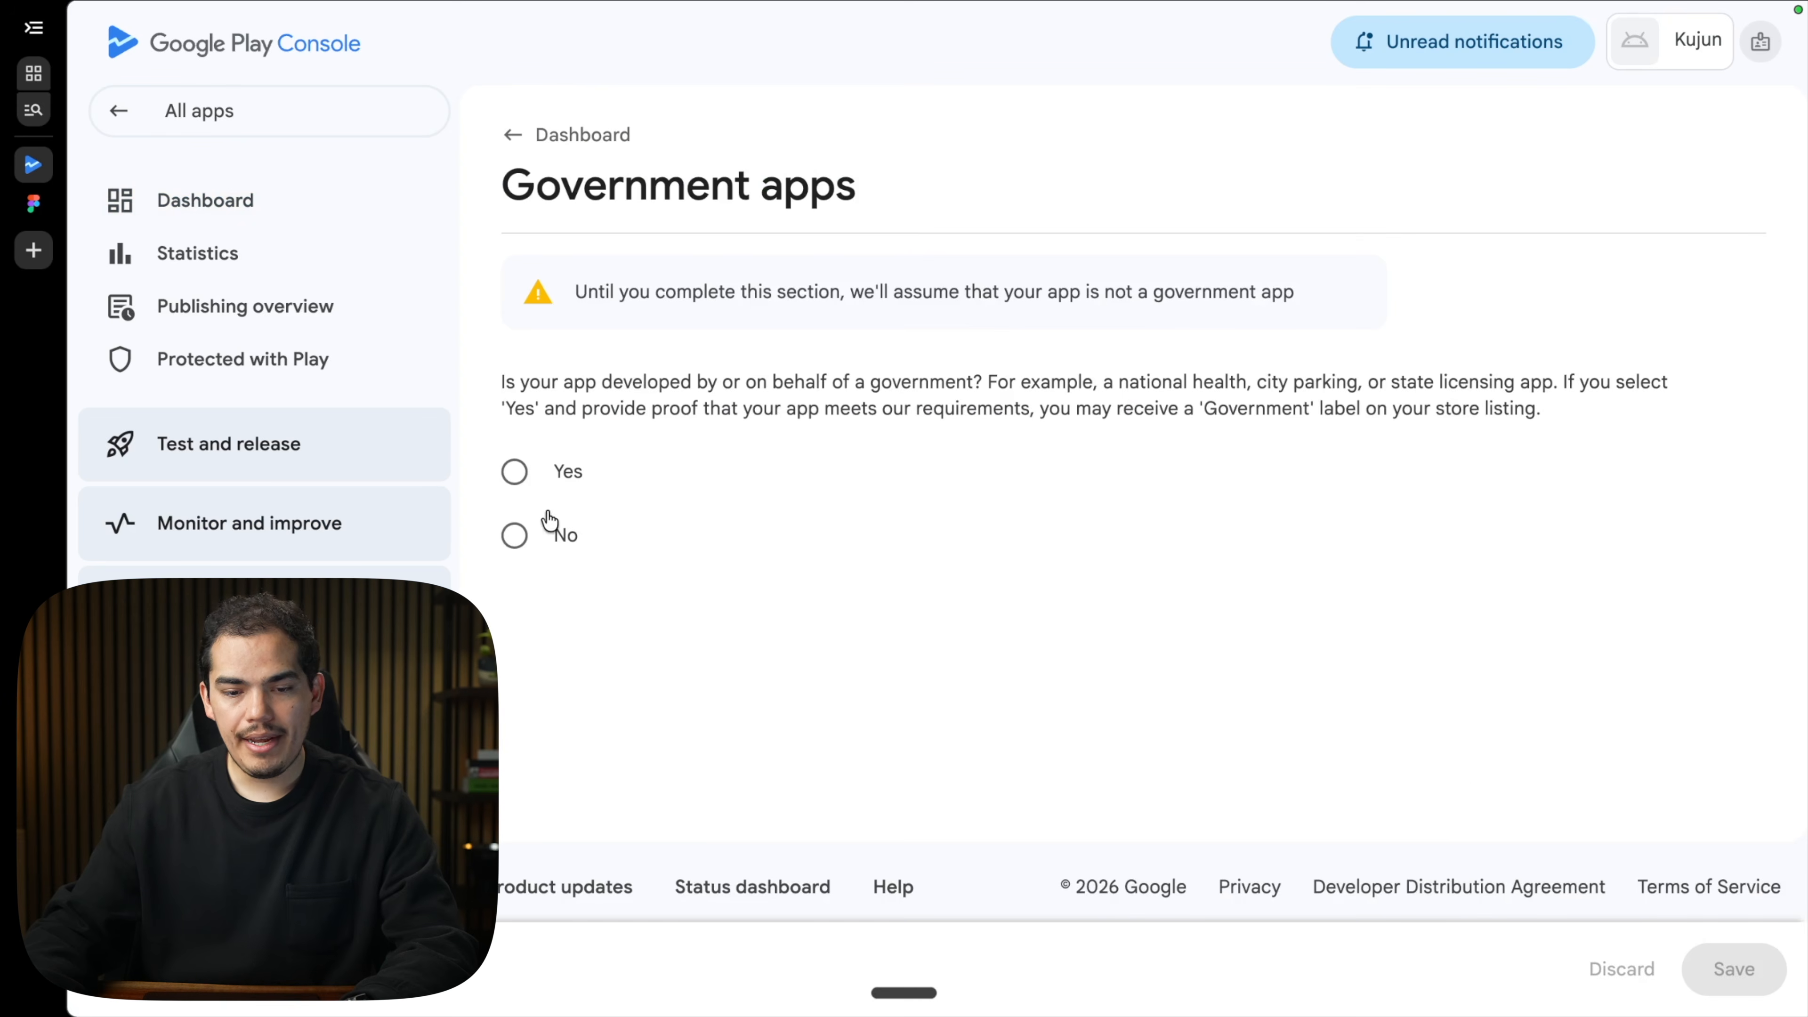
click(557, 532)
click(1728, 967)
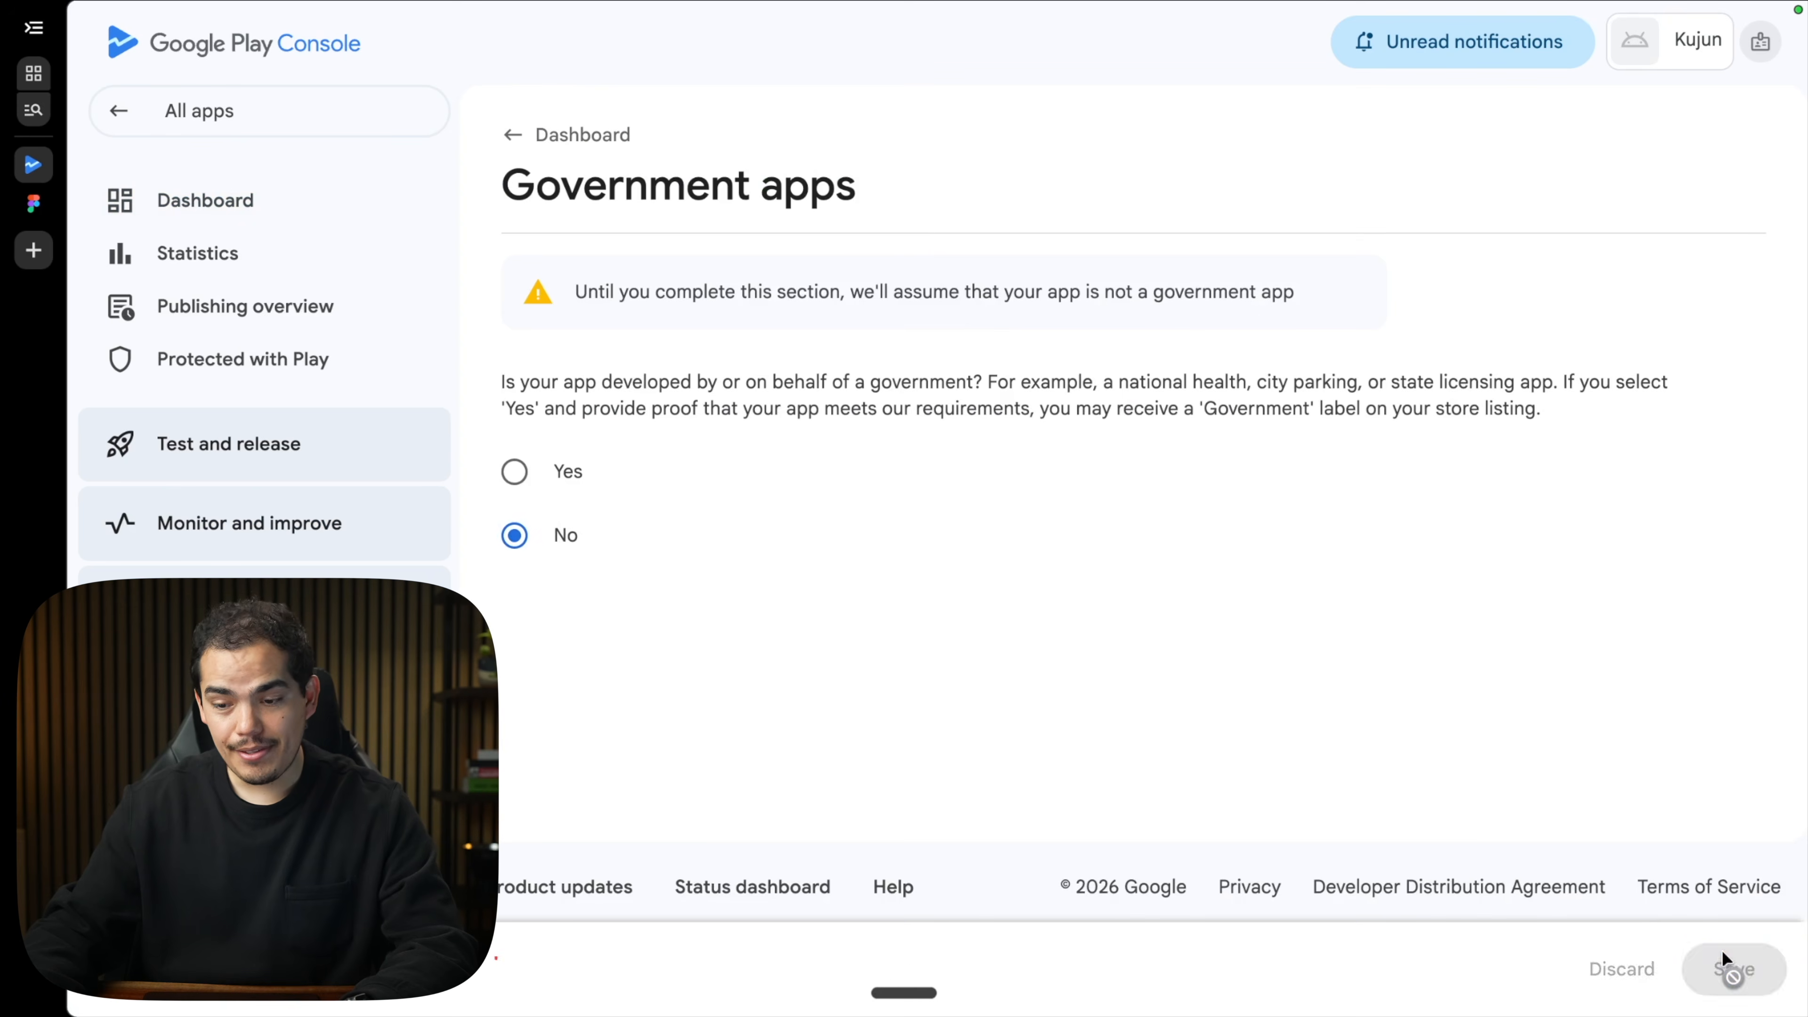
click(1057, 587)
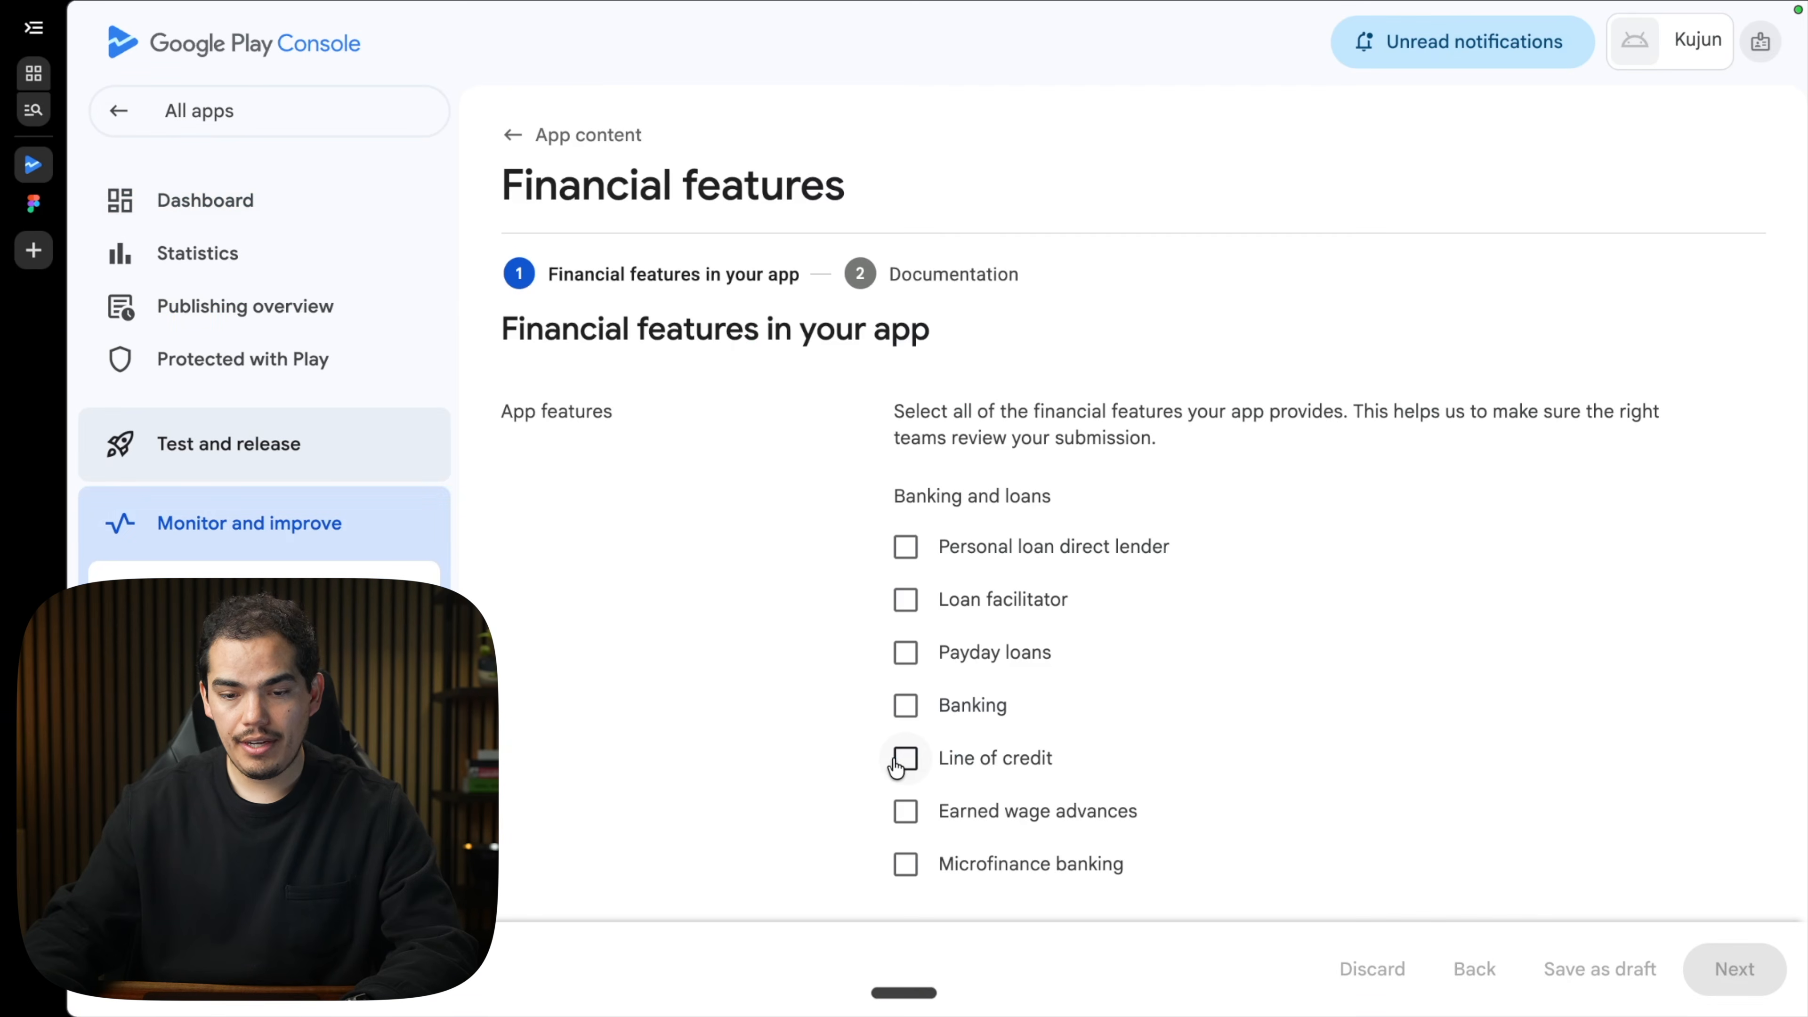
Declare that Kujun has no financial features and no health features.
scroll(898, 766, down, 10)
click(906, 644)
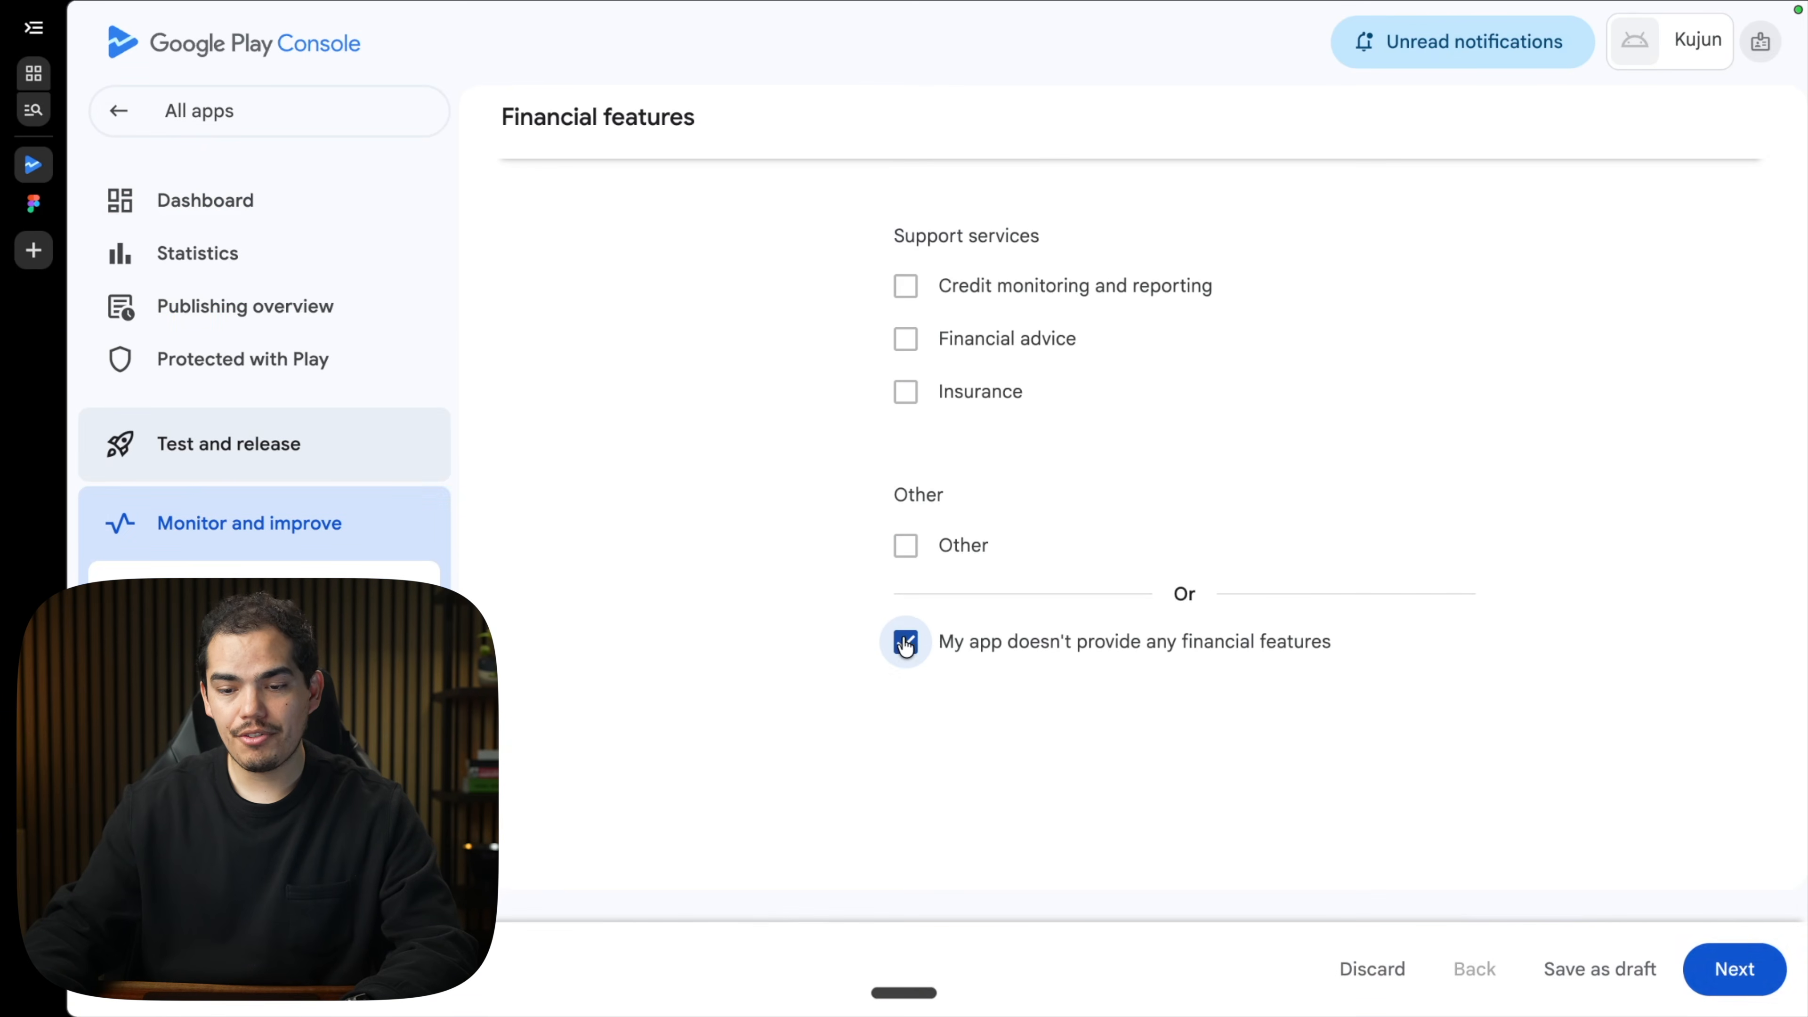
click(1745, 977)
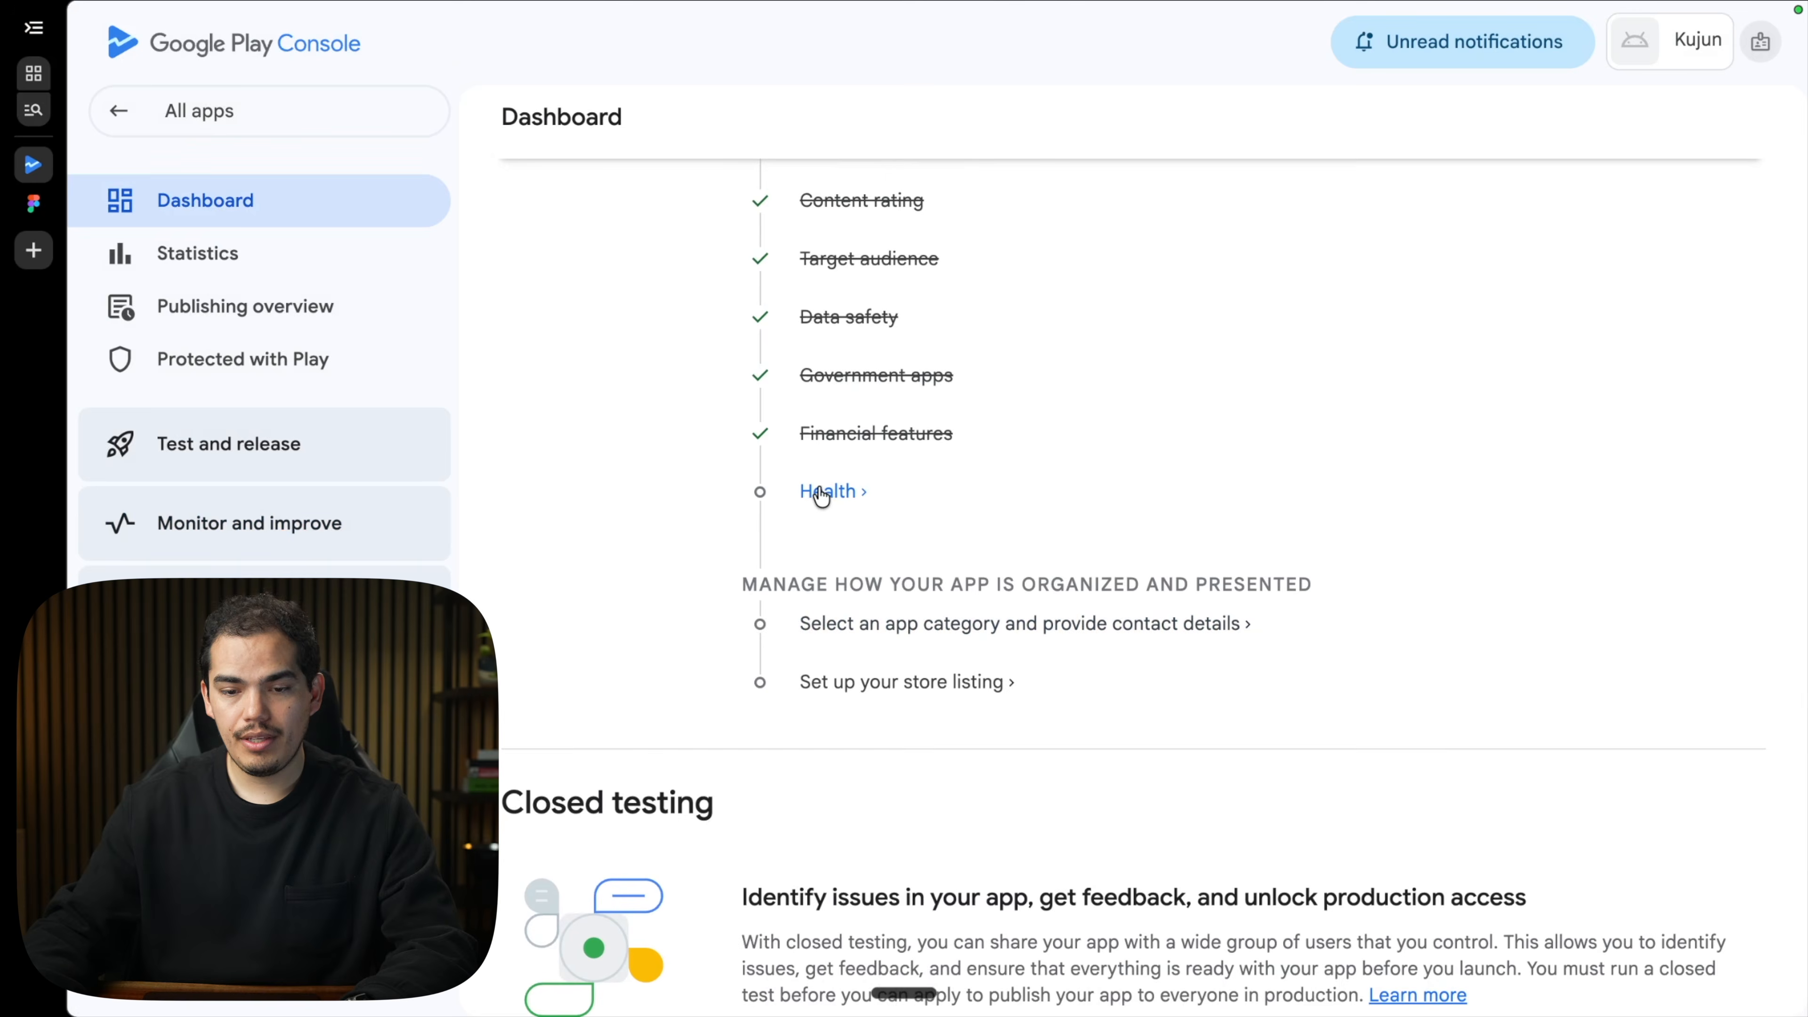
click(815, 493)
scroll(815, 659, down, 15)
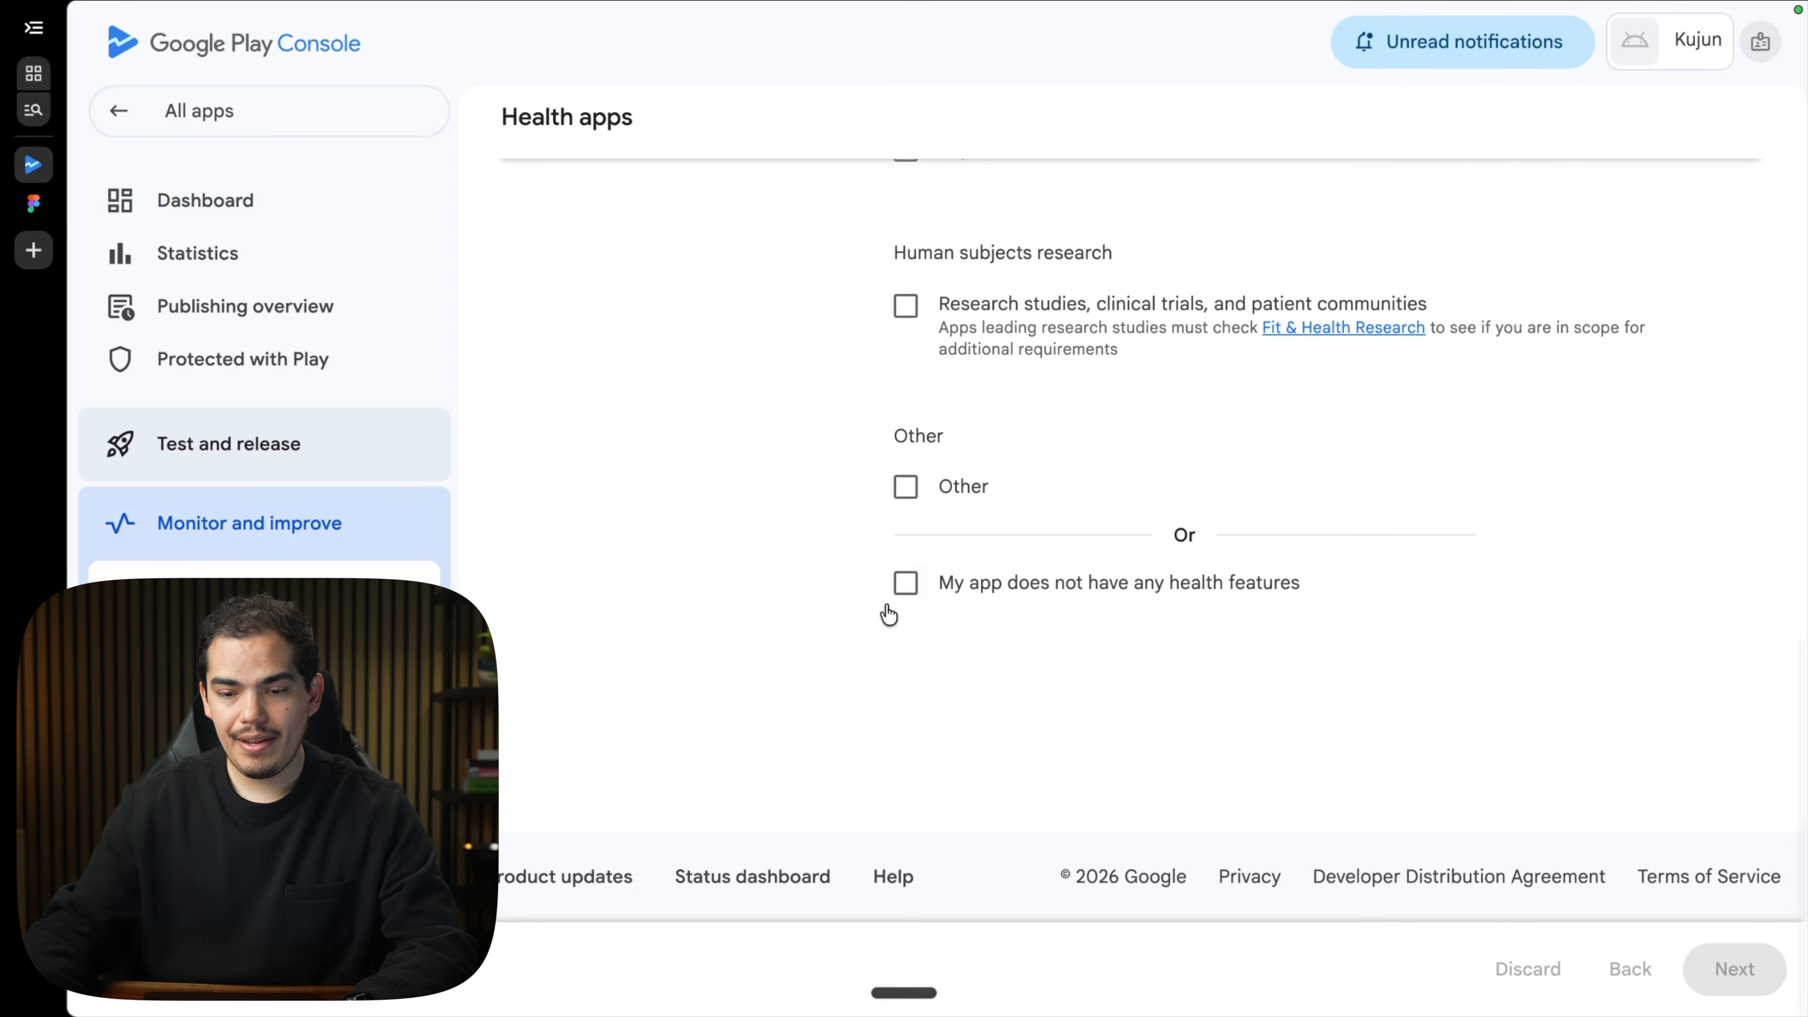
click(906, 583)
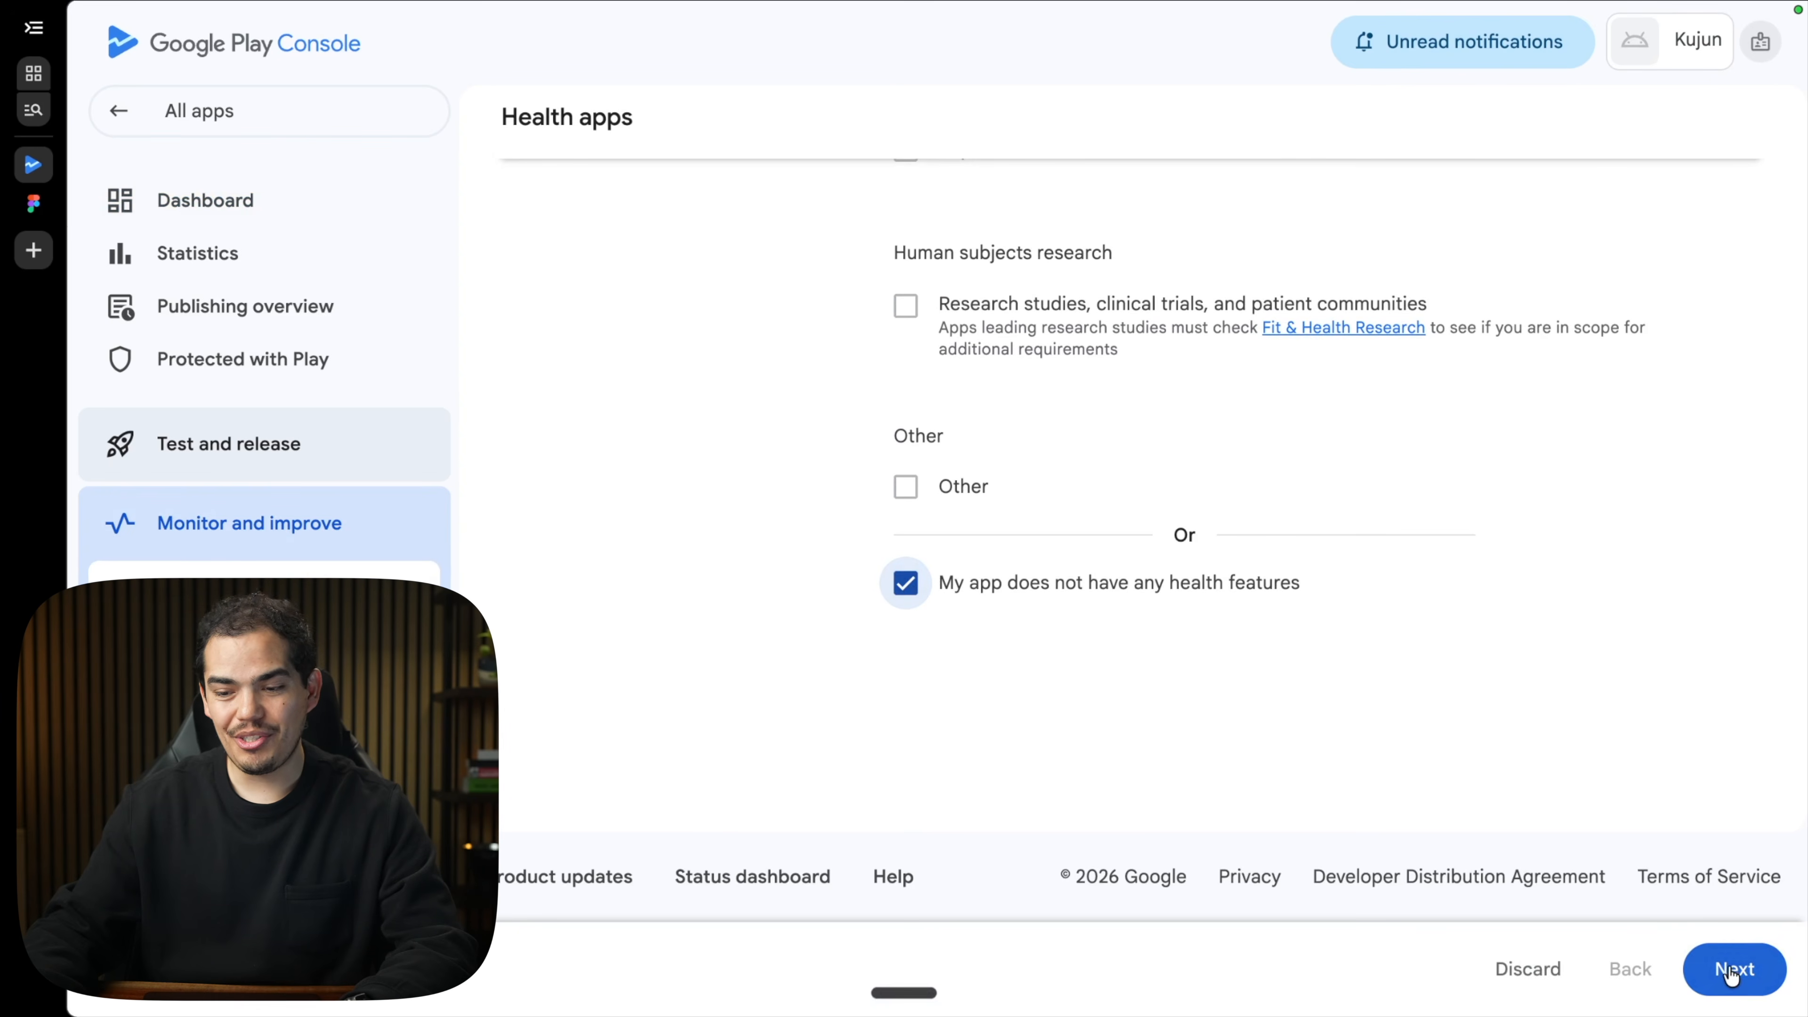
click(1730, 970)
click(905, 627)
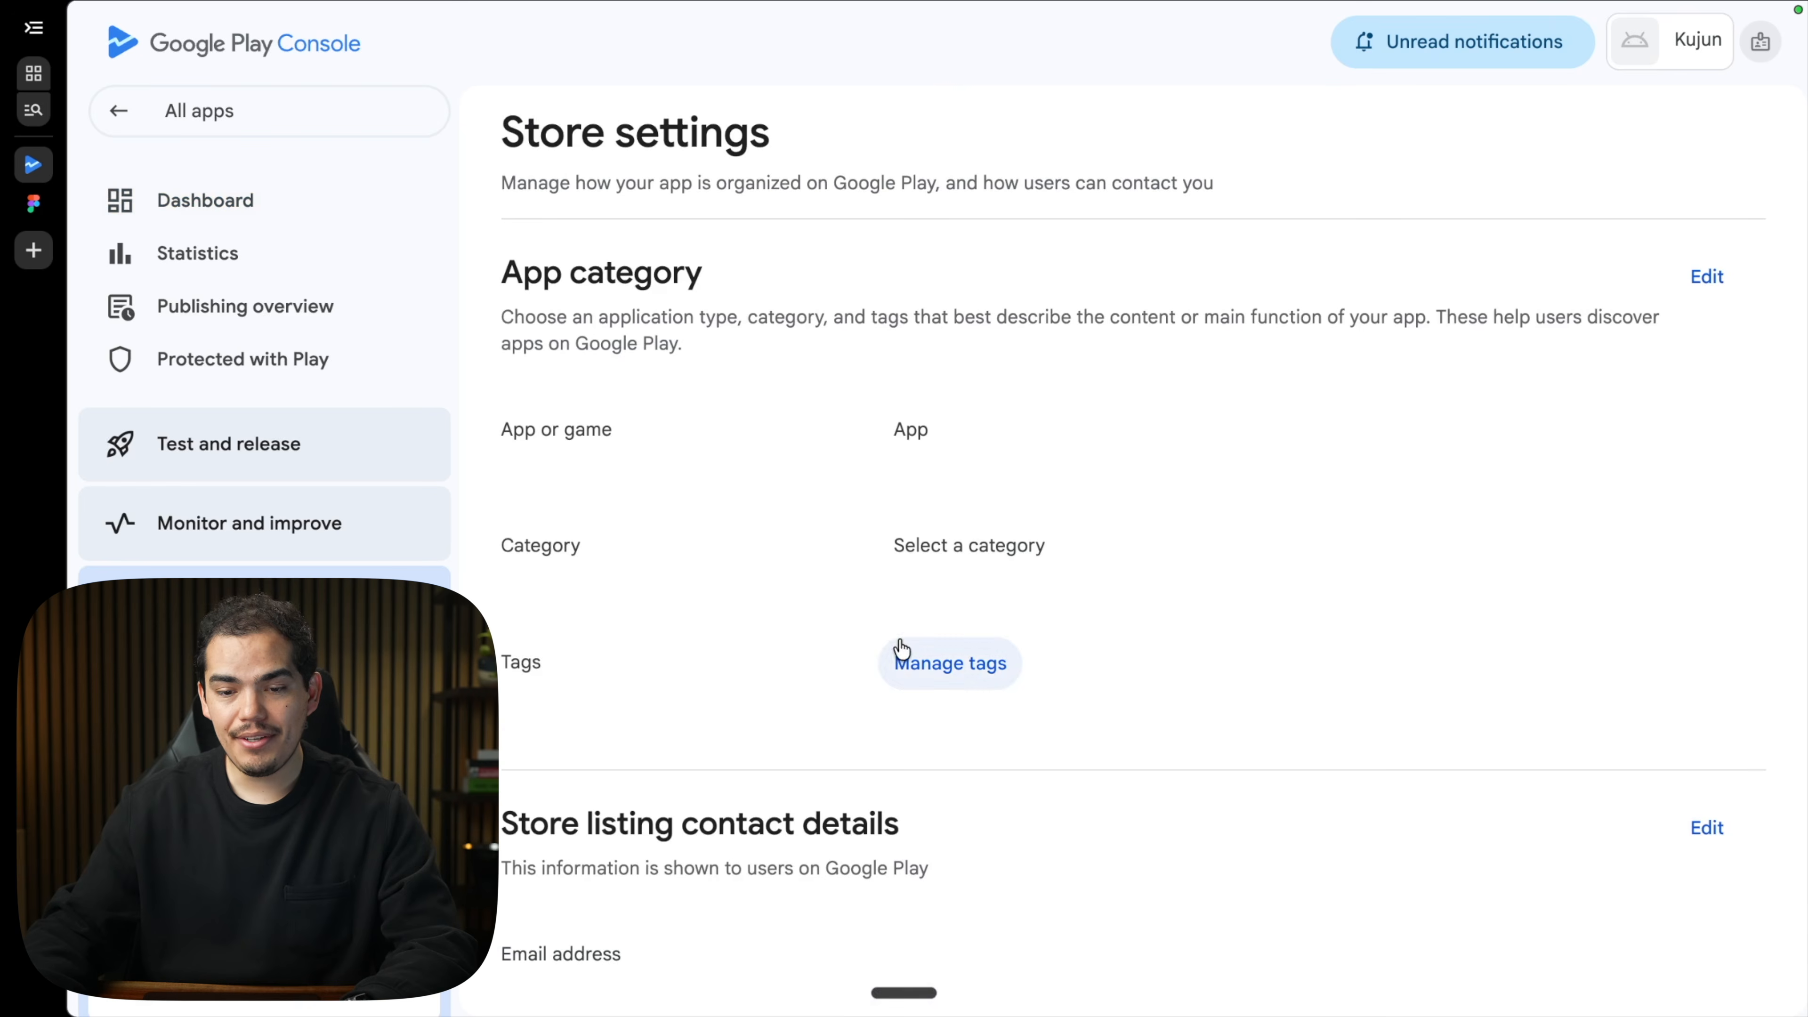
Pick the app category and apply tags such as Activity tracker and Productivity.
click(1711, 275)
click(607, 542)
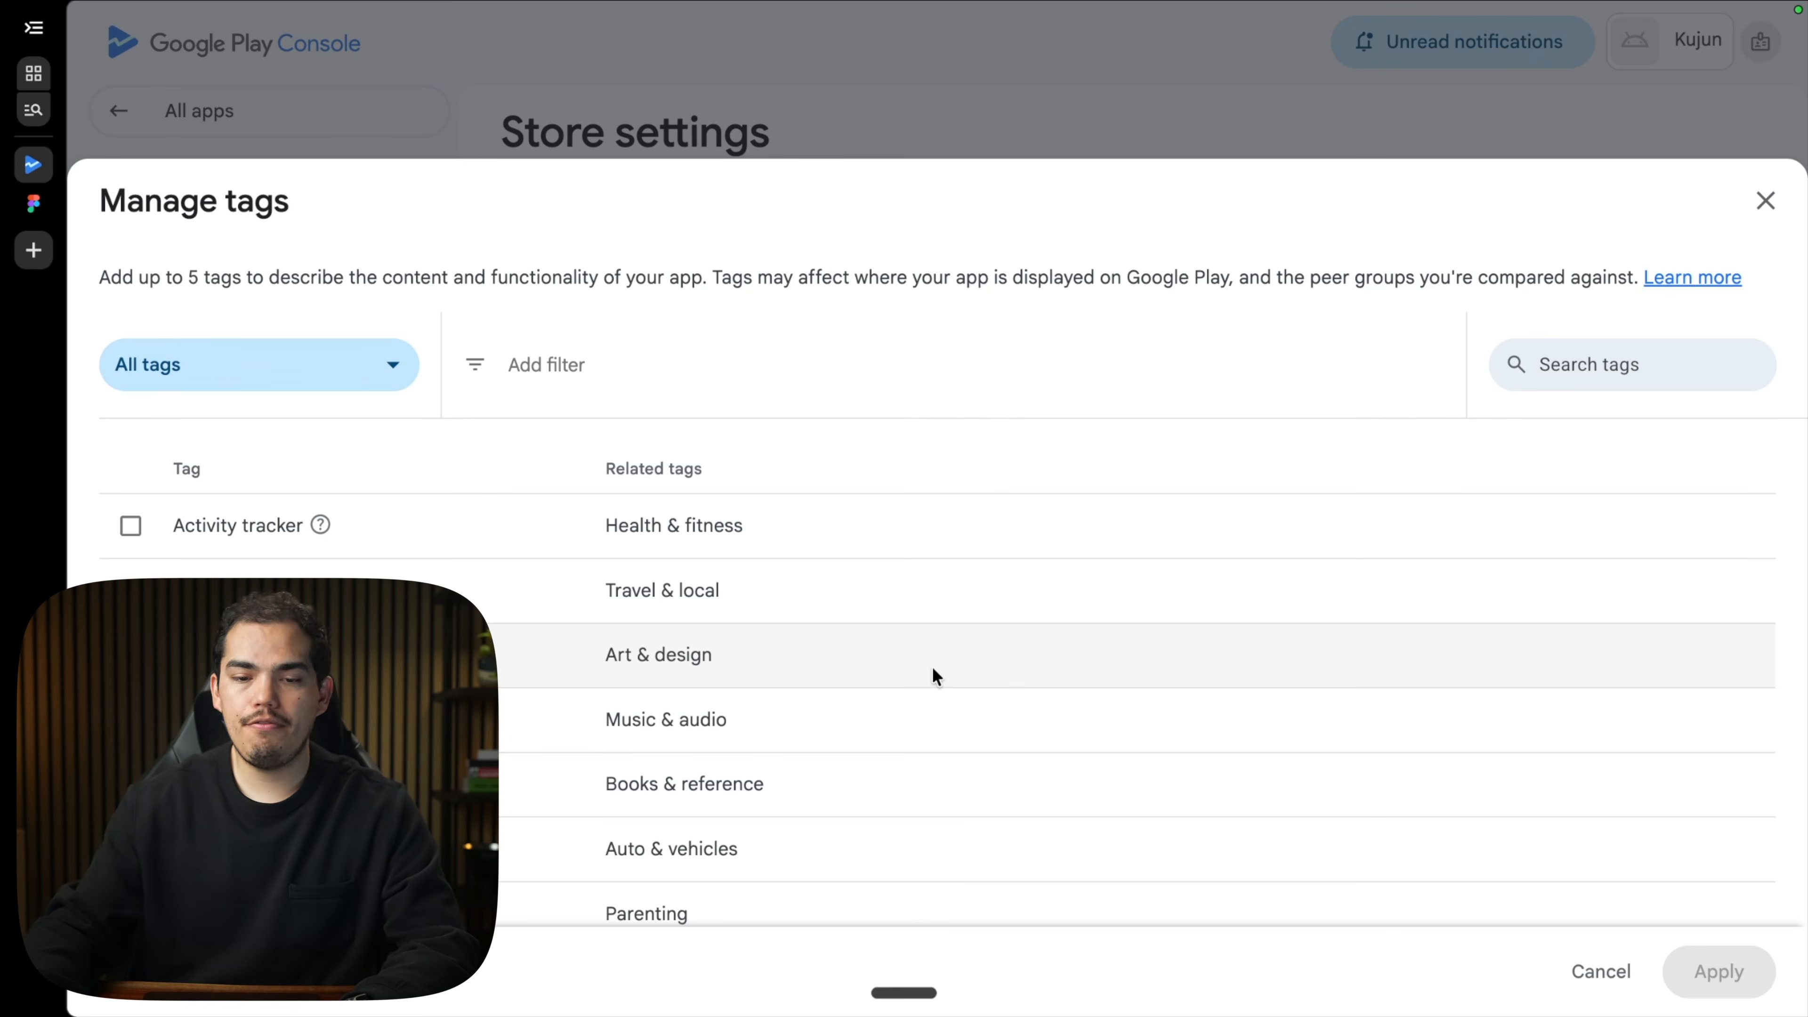
scroll(932, 668, down, 1)
click(131, 484)
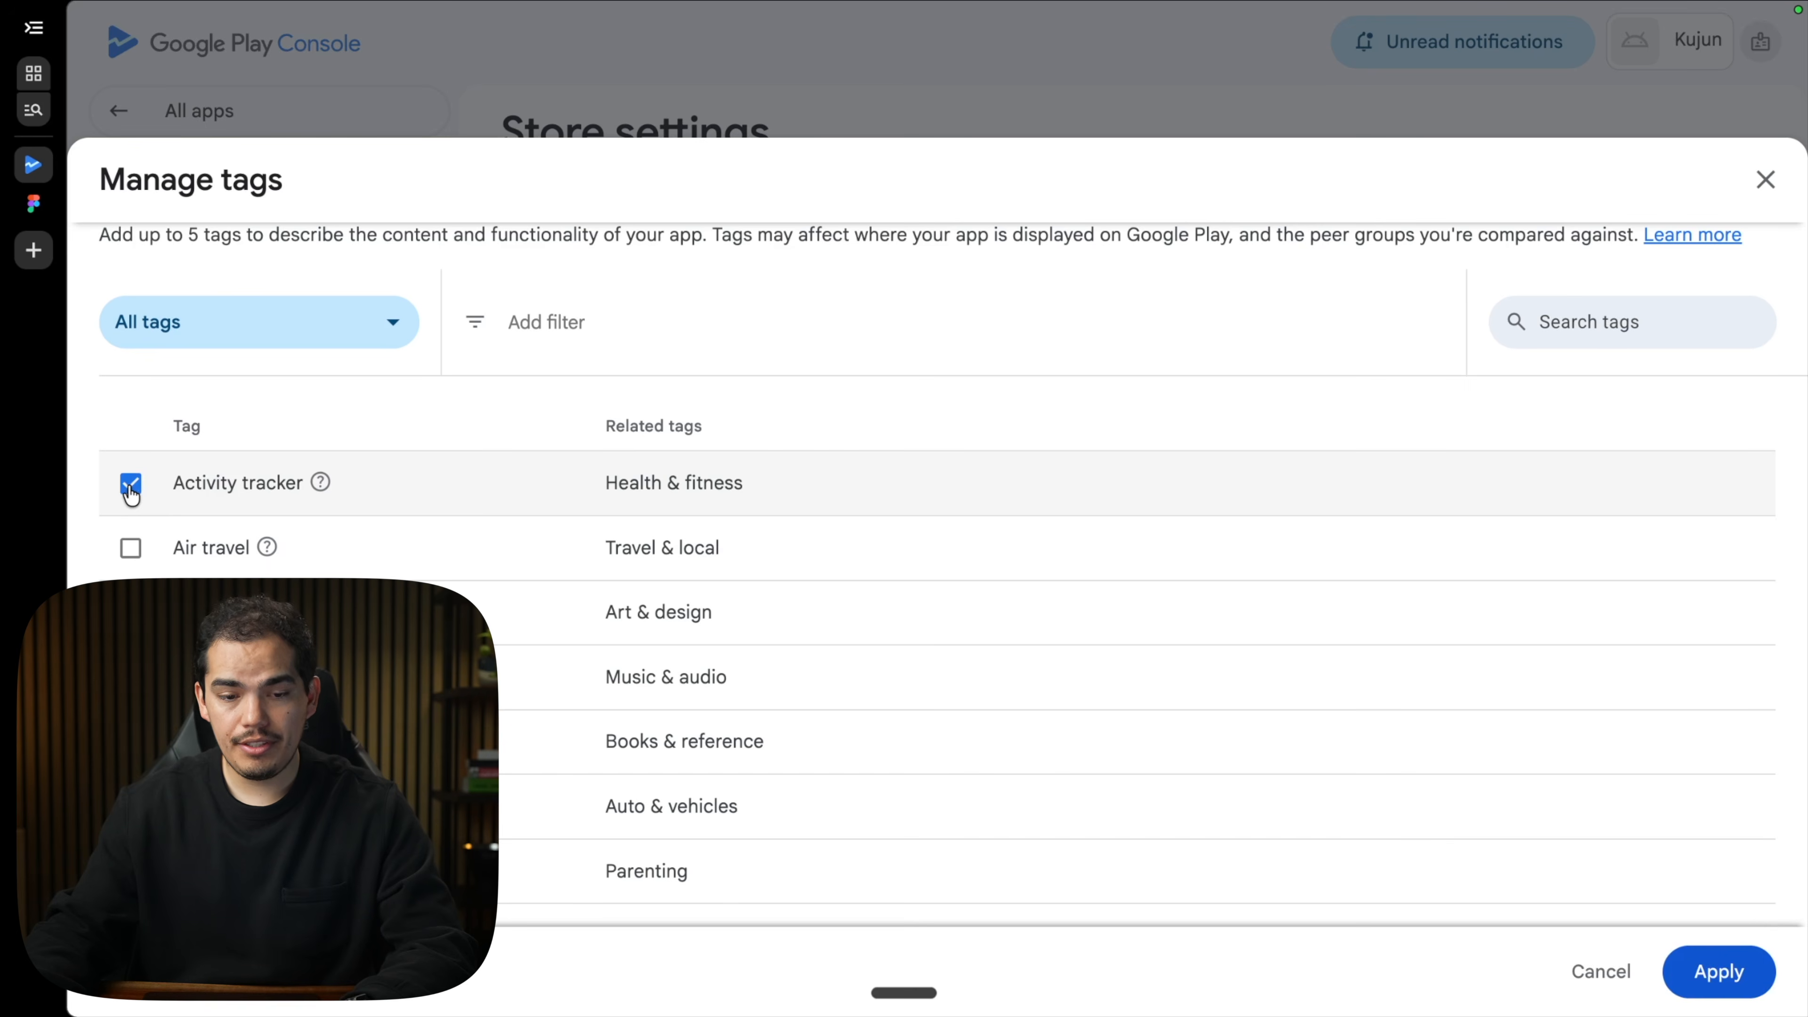
scroll(130, 491, down, 20)
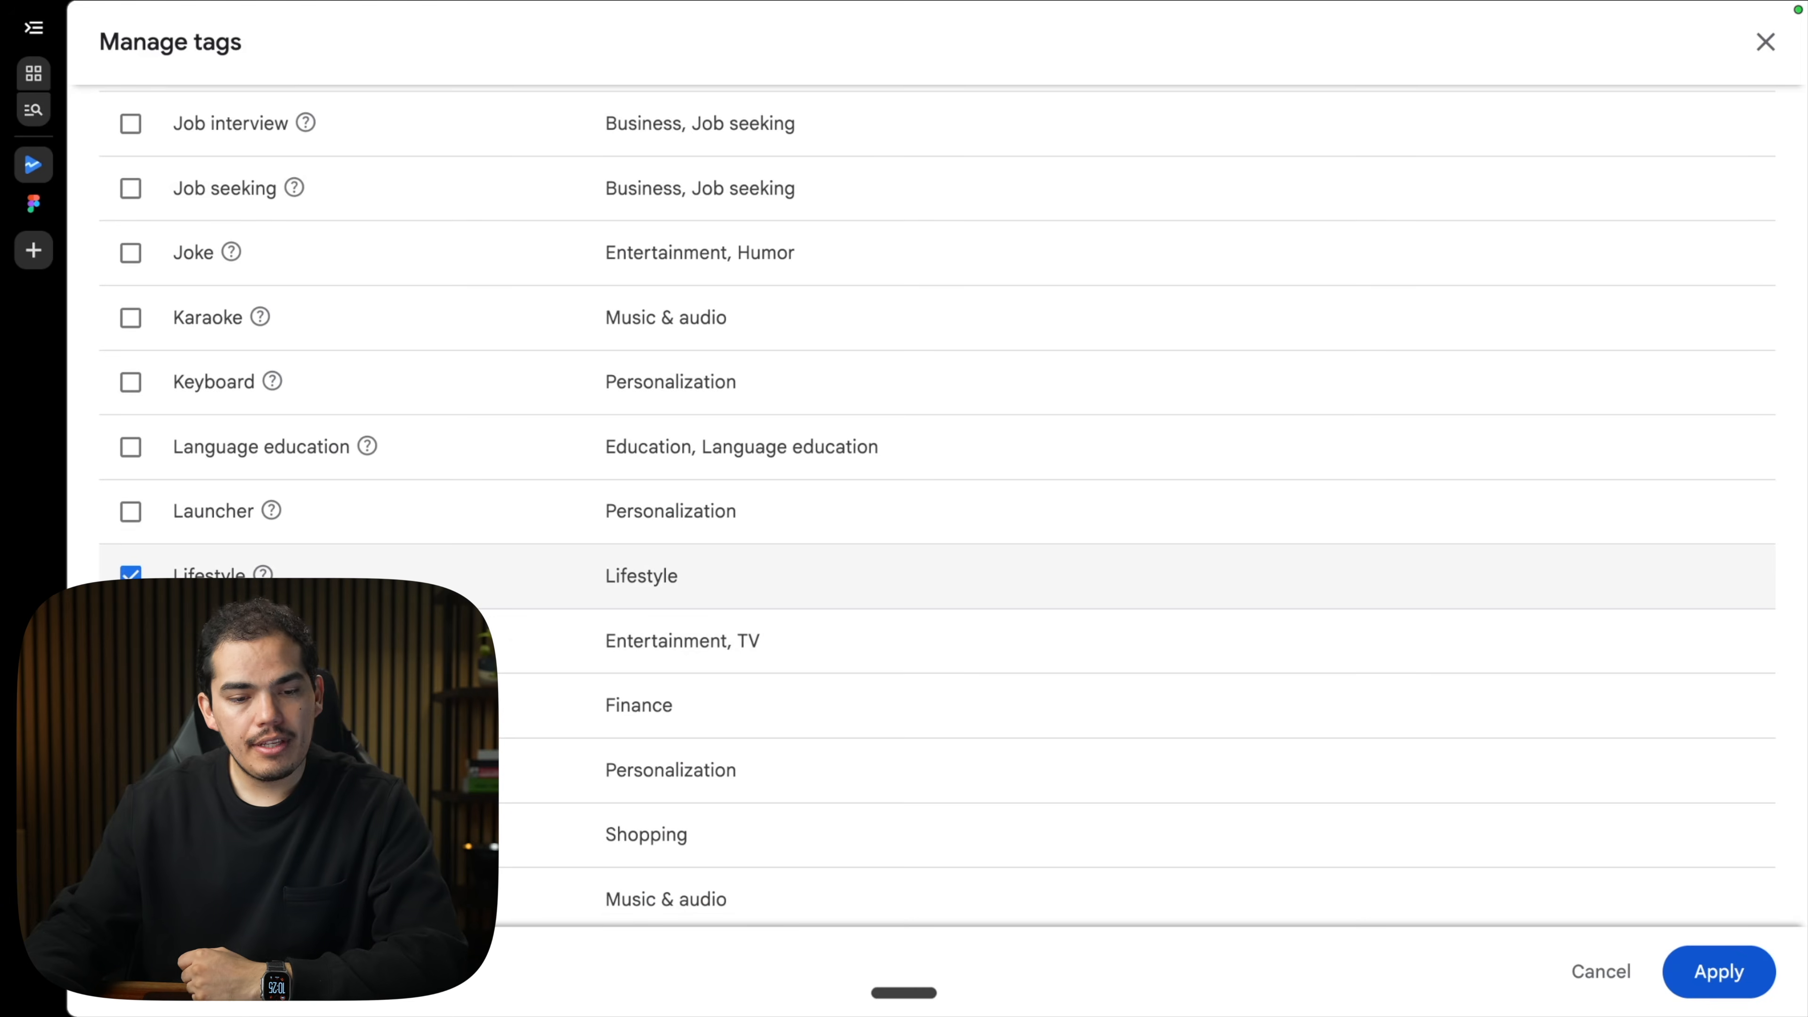
scroll(130, 492, down, 15)
click(130, 489)
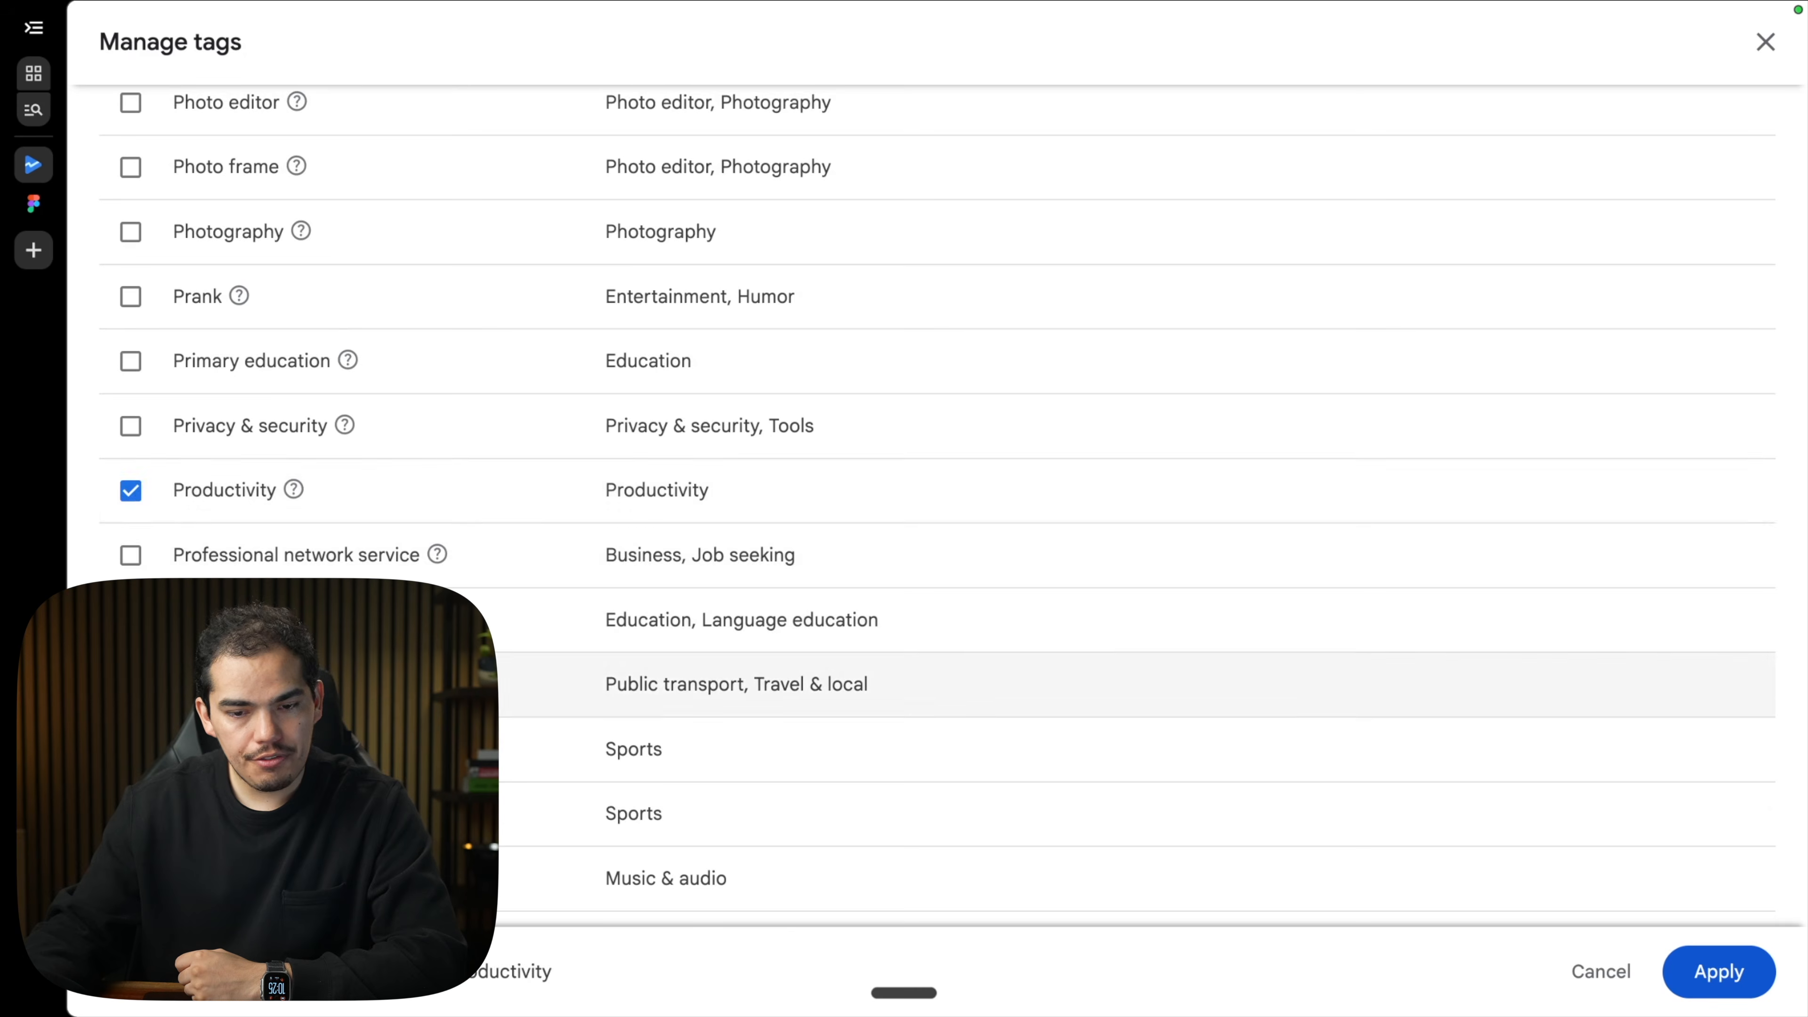
scroll(130, 555, down, 5)
scroll(1460, 877, down, 10)
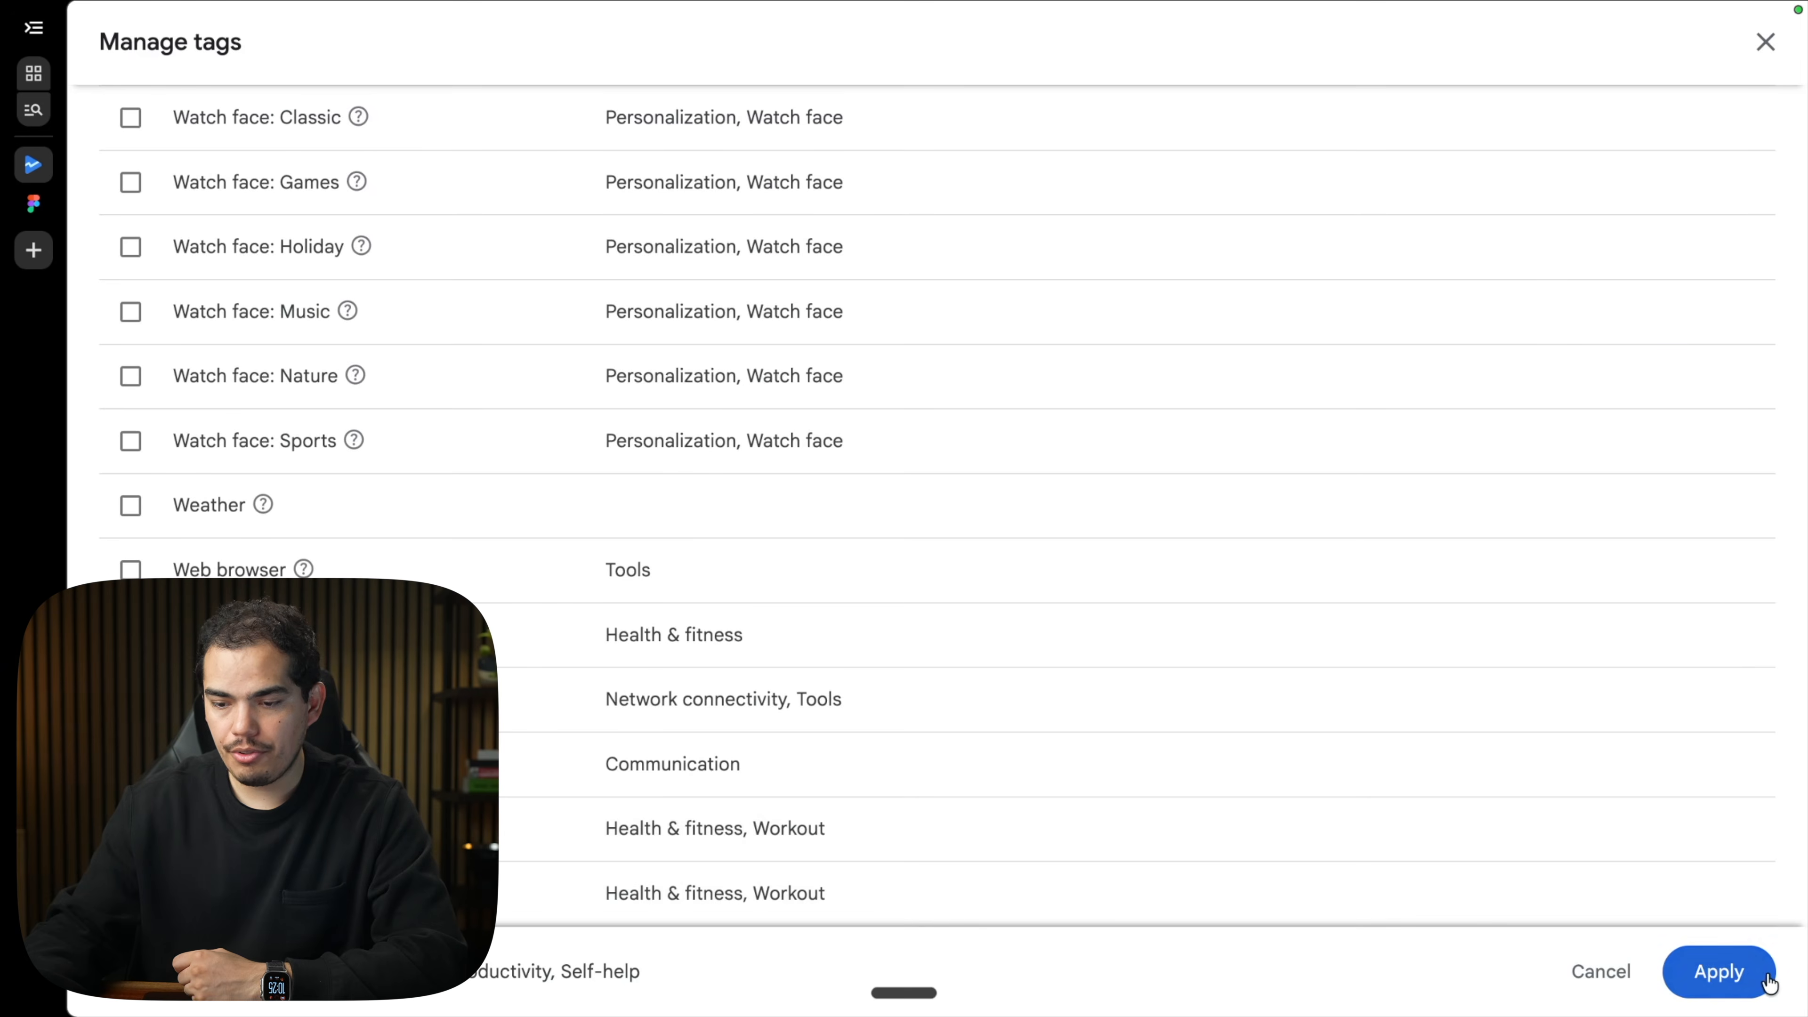
click(1723, 972)
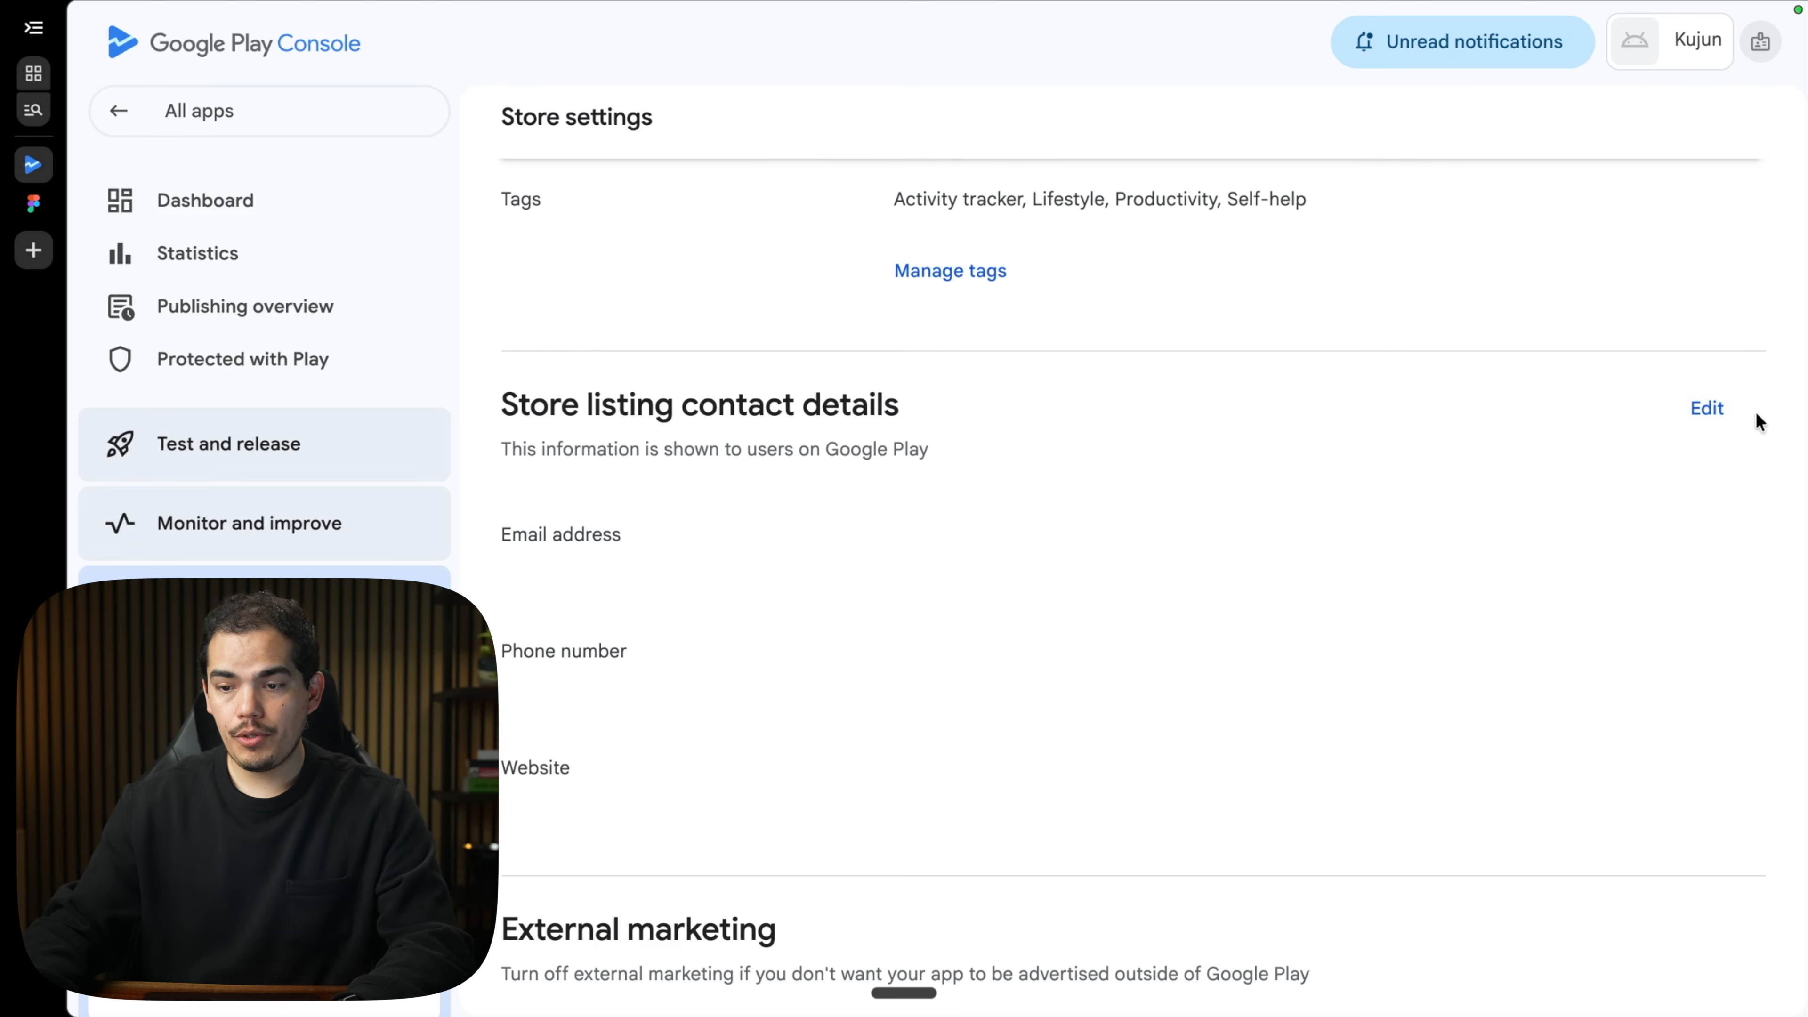
Enter the contact e-mail and website in the contact details and publish them.
click(1730, 411)
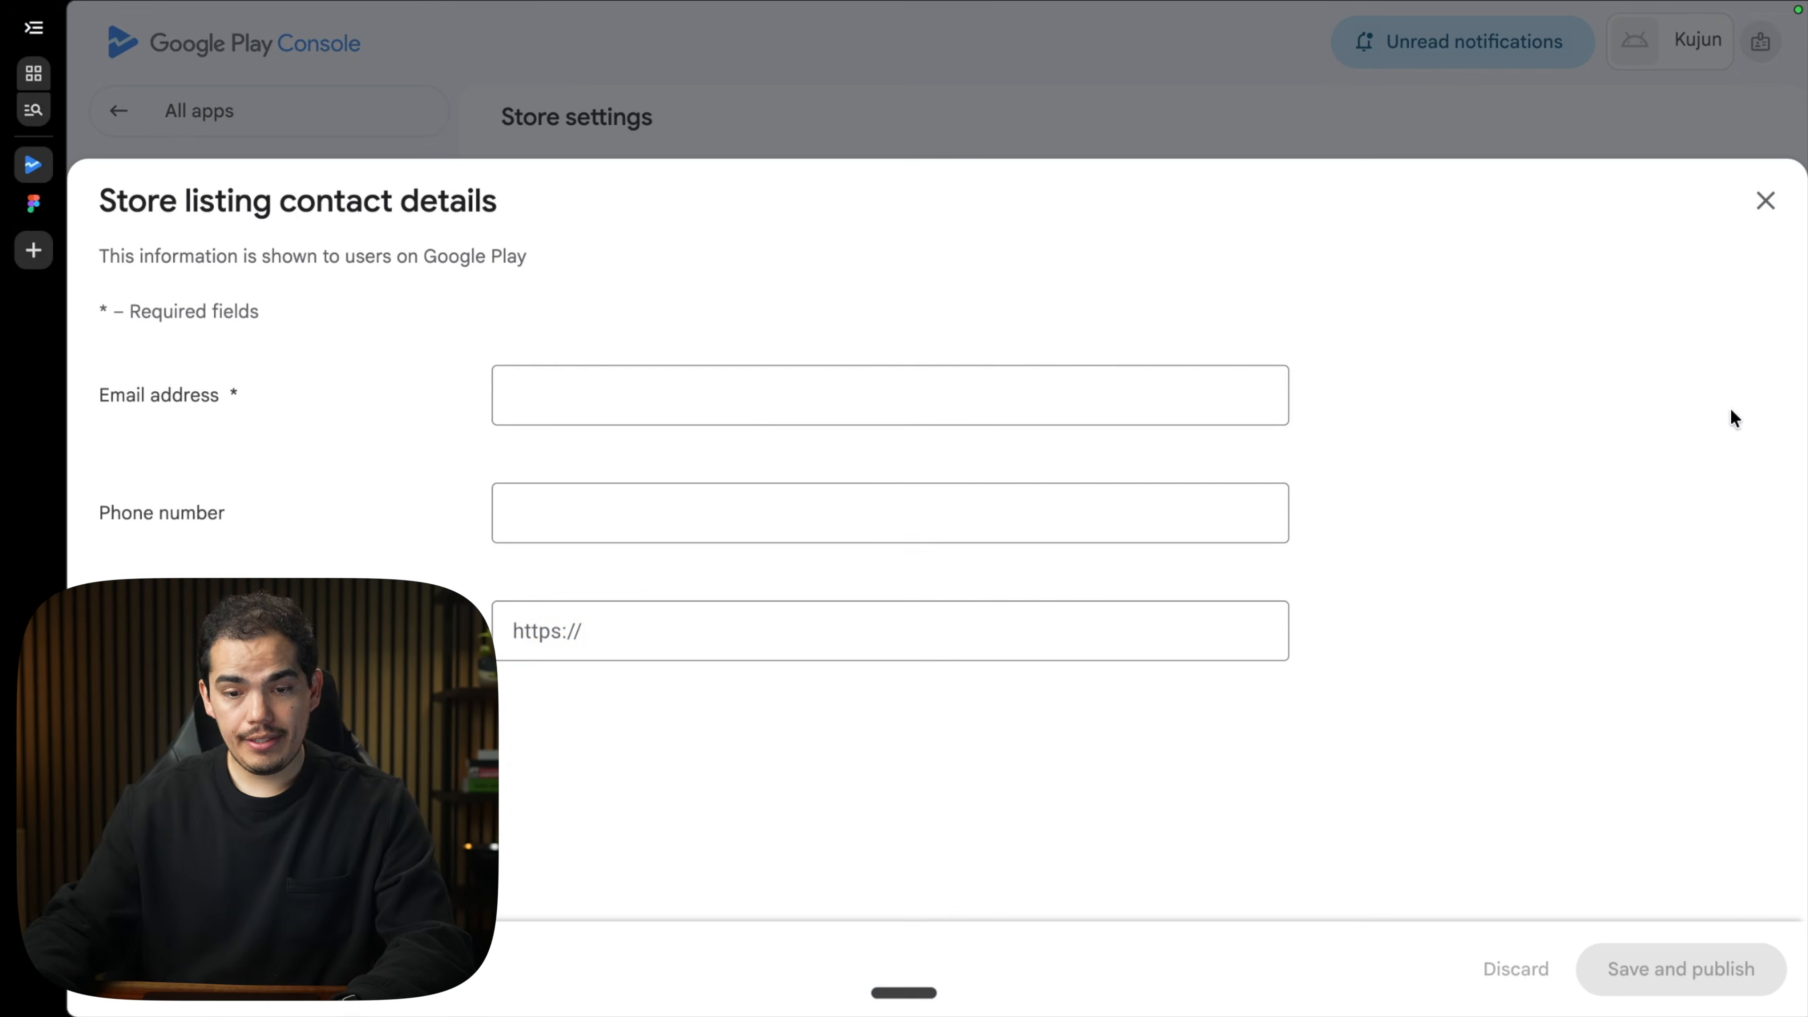
click(626, 640)
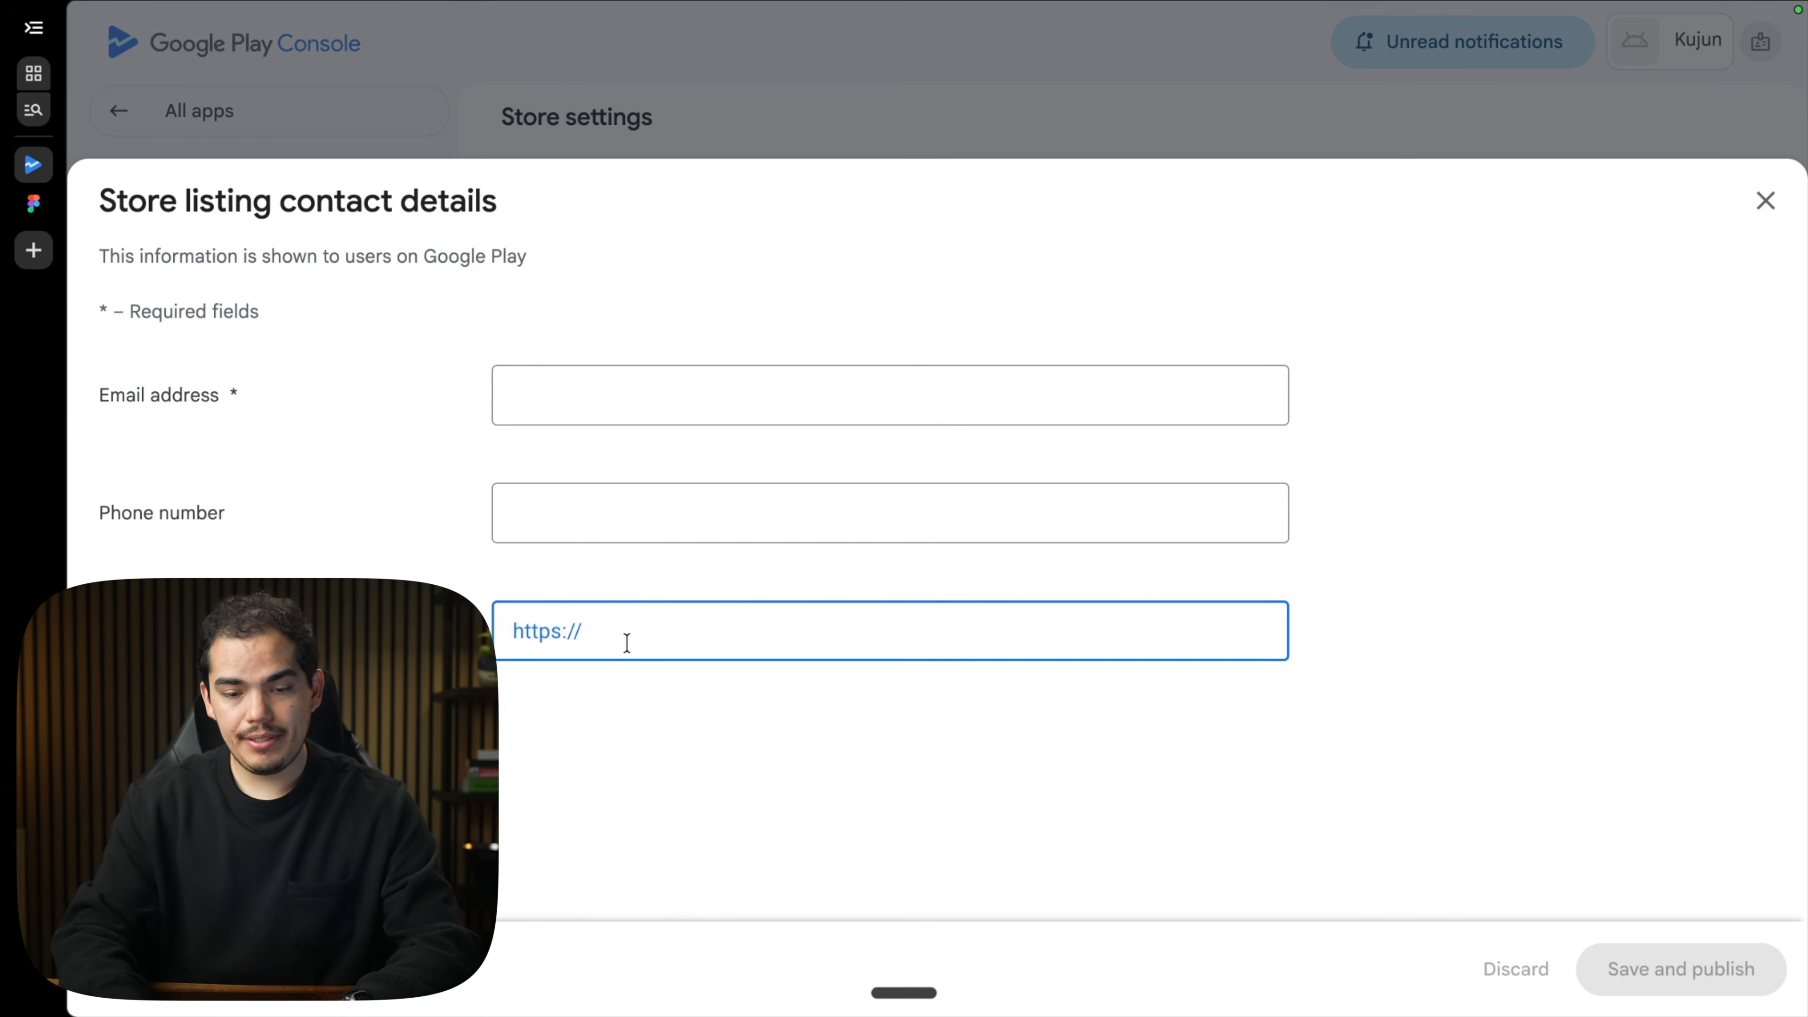
click(589, 411)
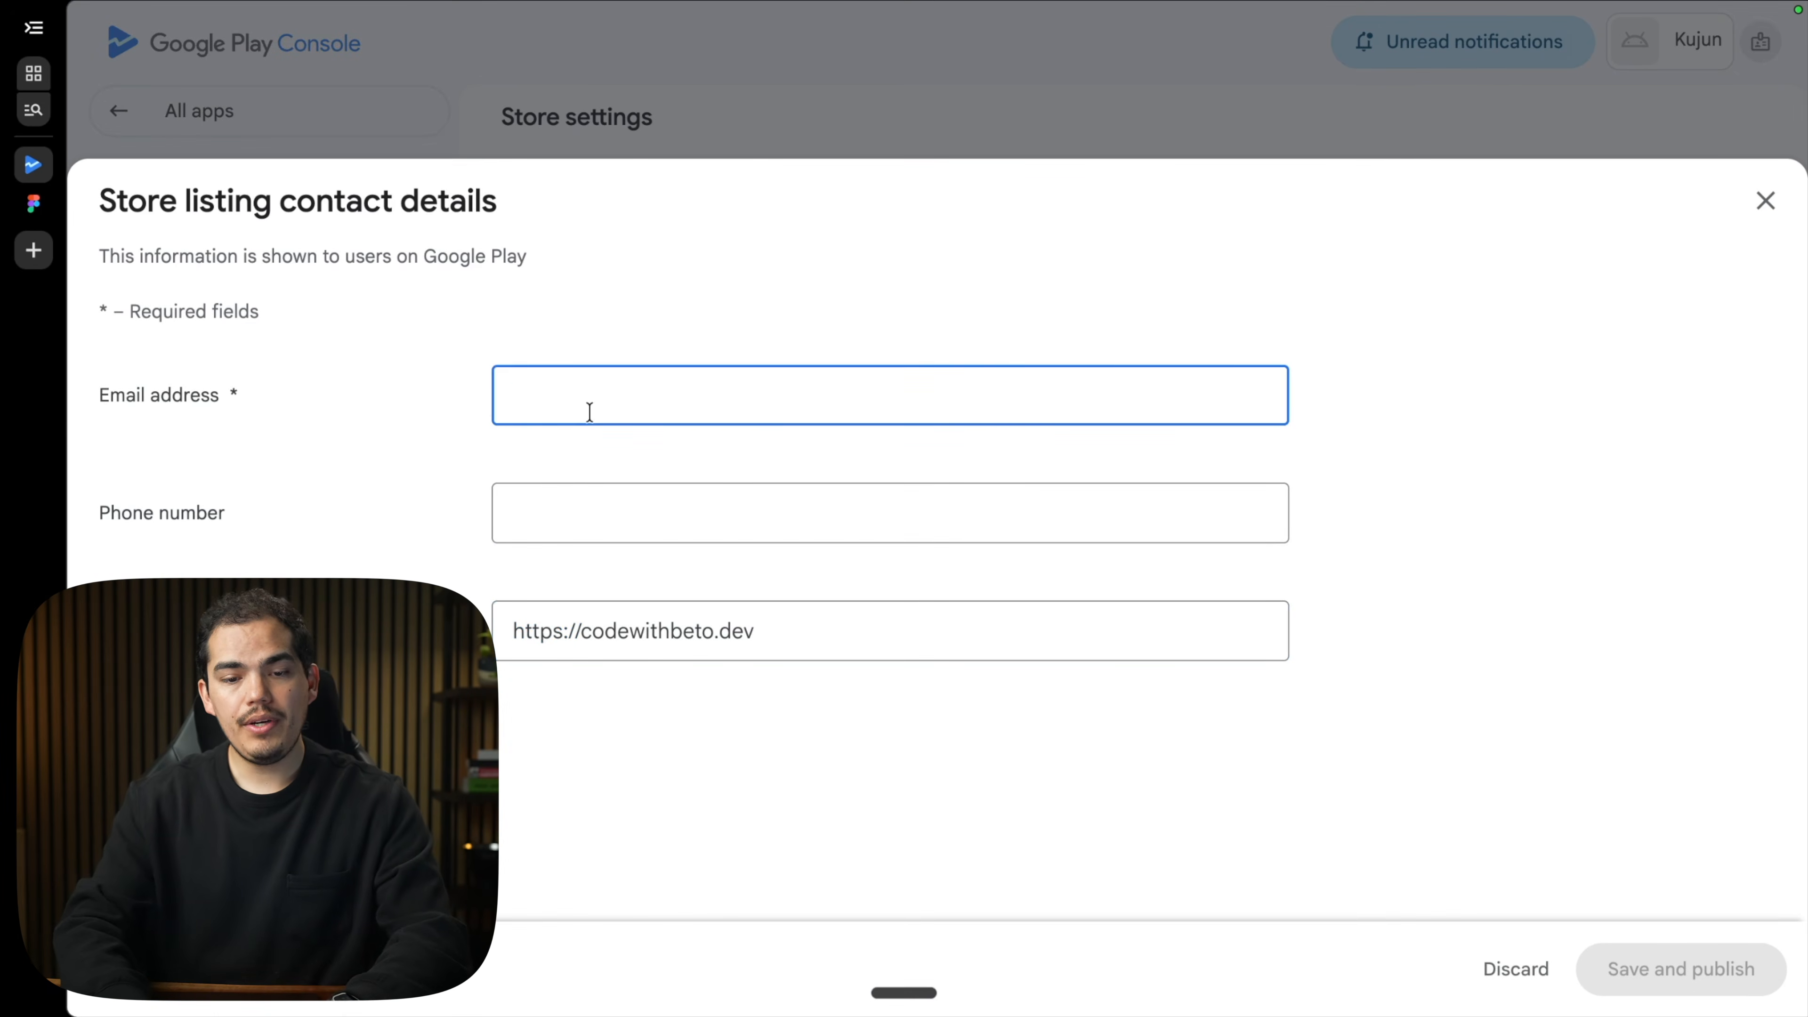
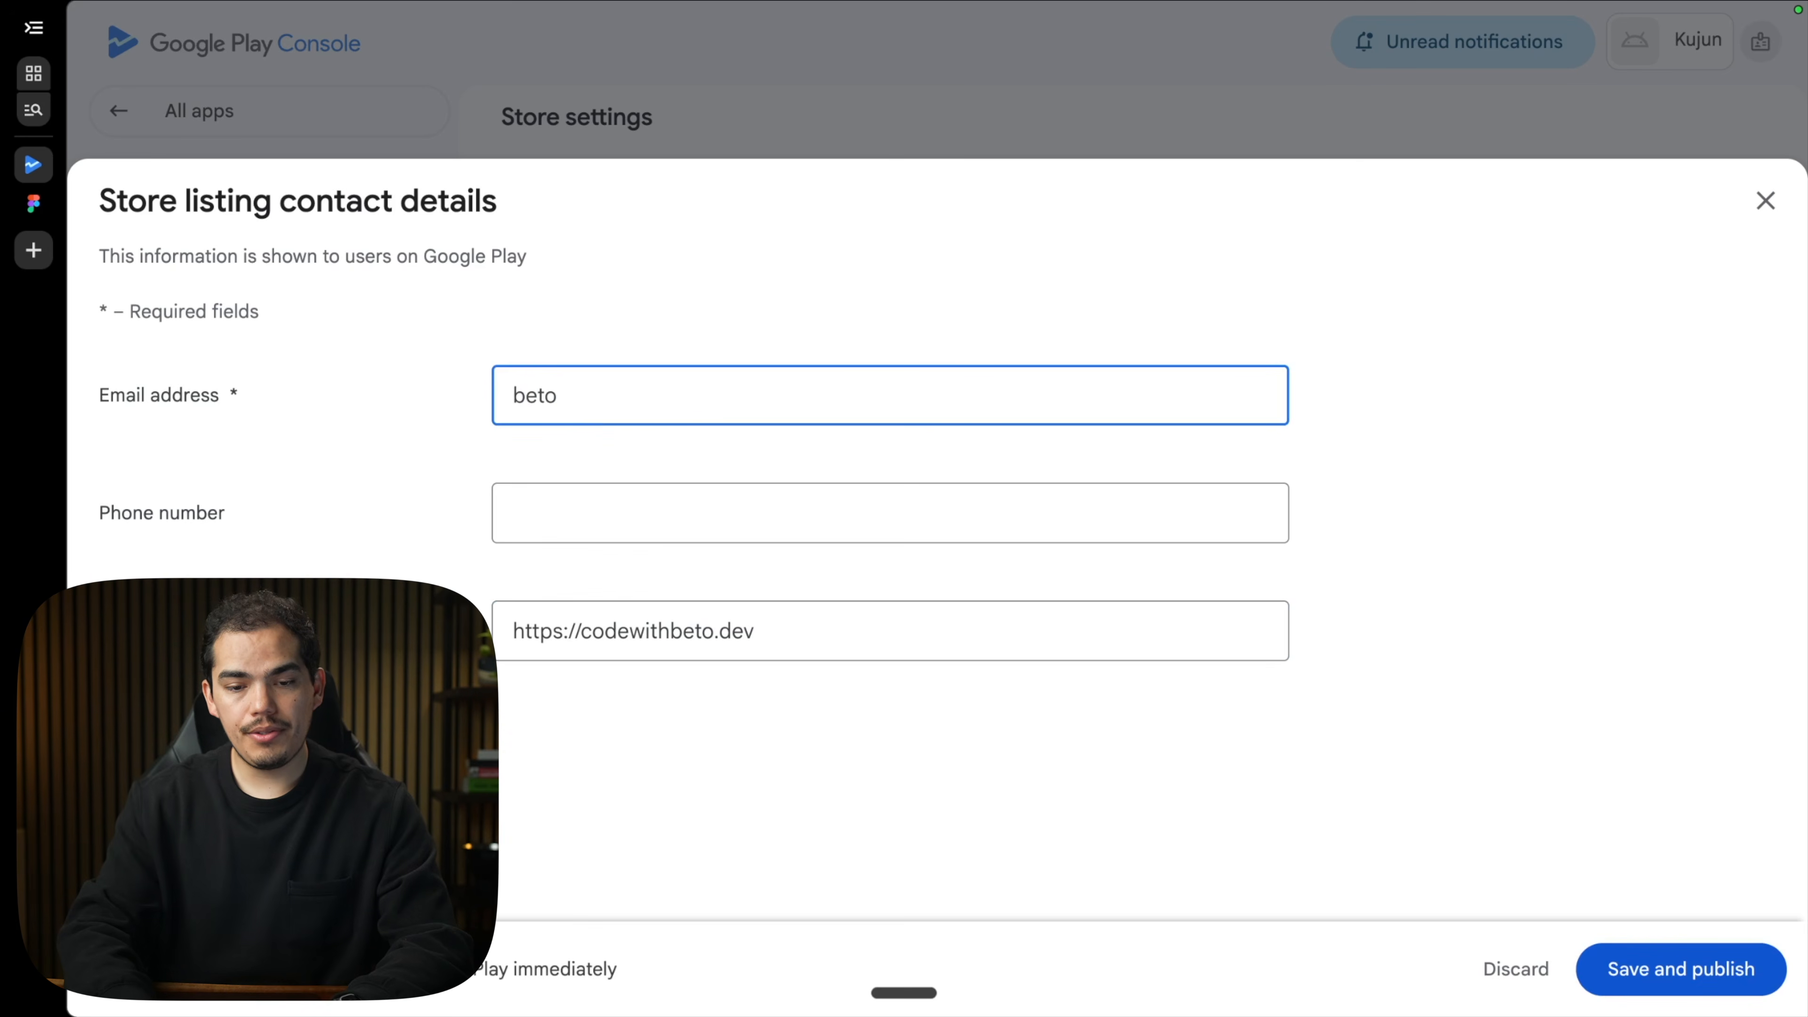
click(1681, 968)
click(1057, 582)
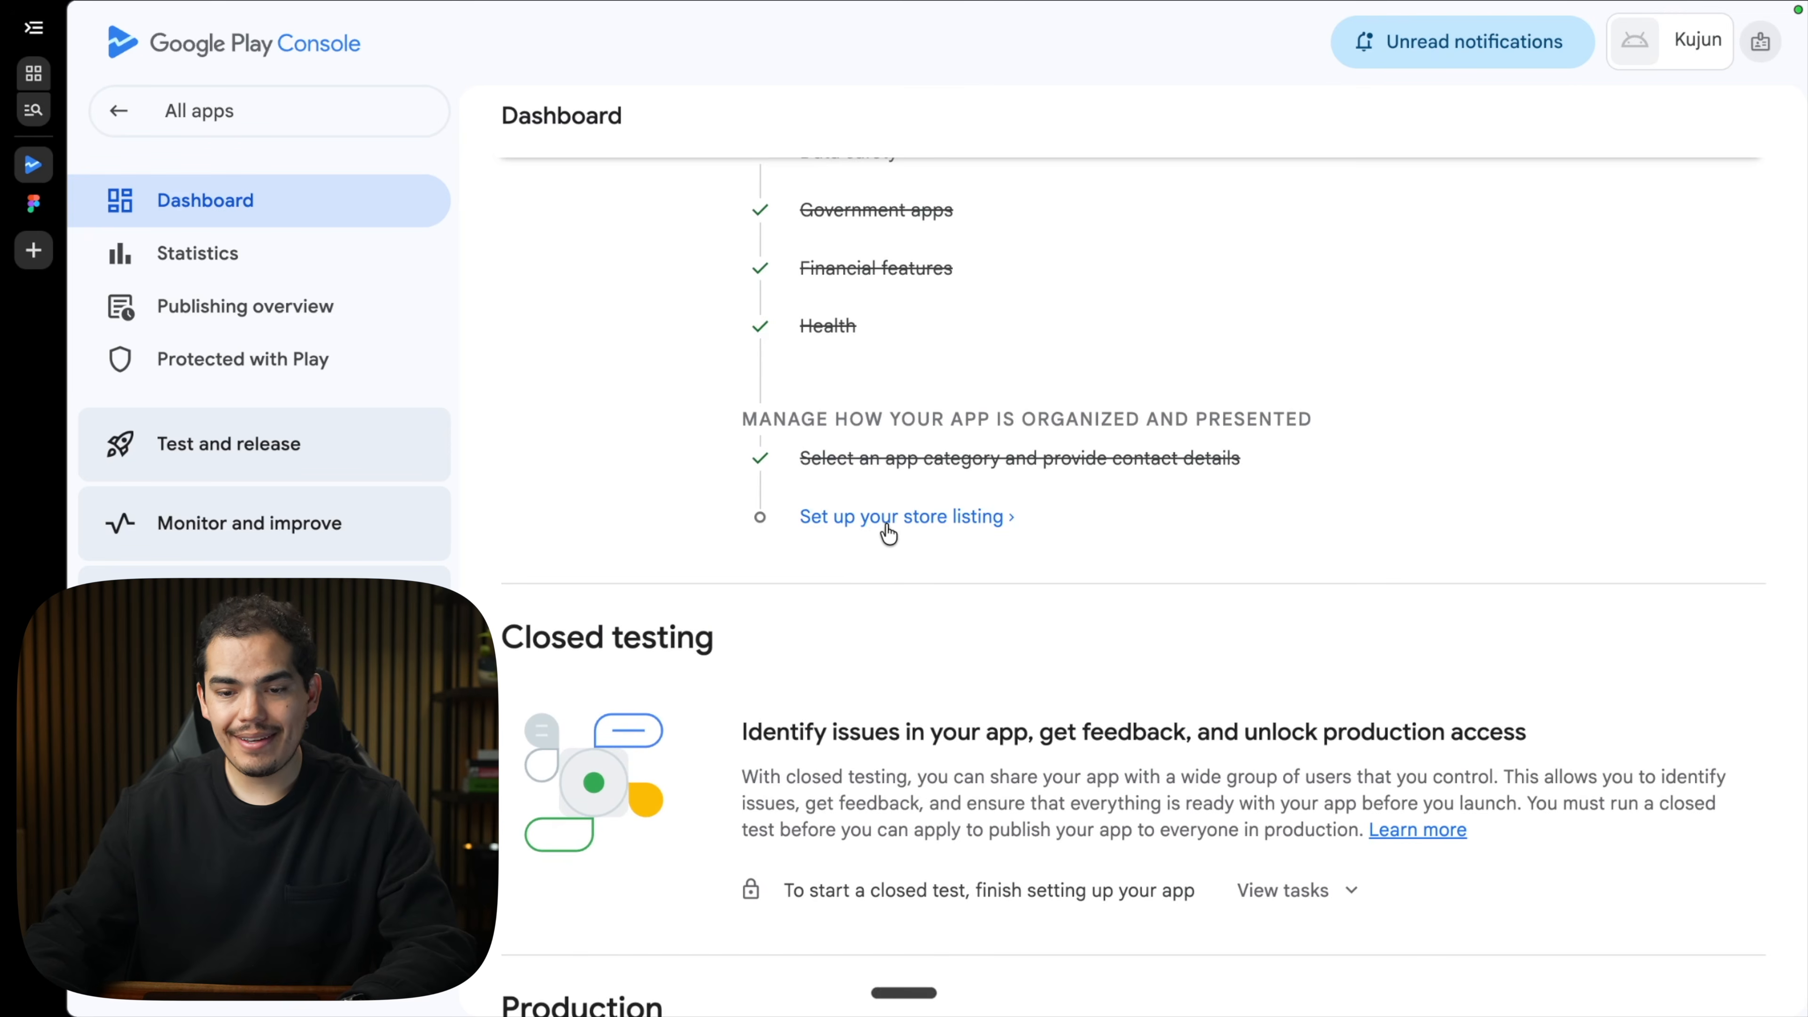
Paste 'Streaks, heatmap & reminders.' as the store listing's short description.
click(918, 527)
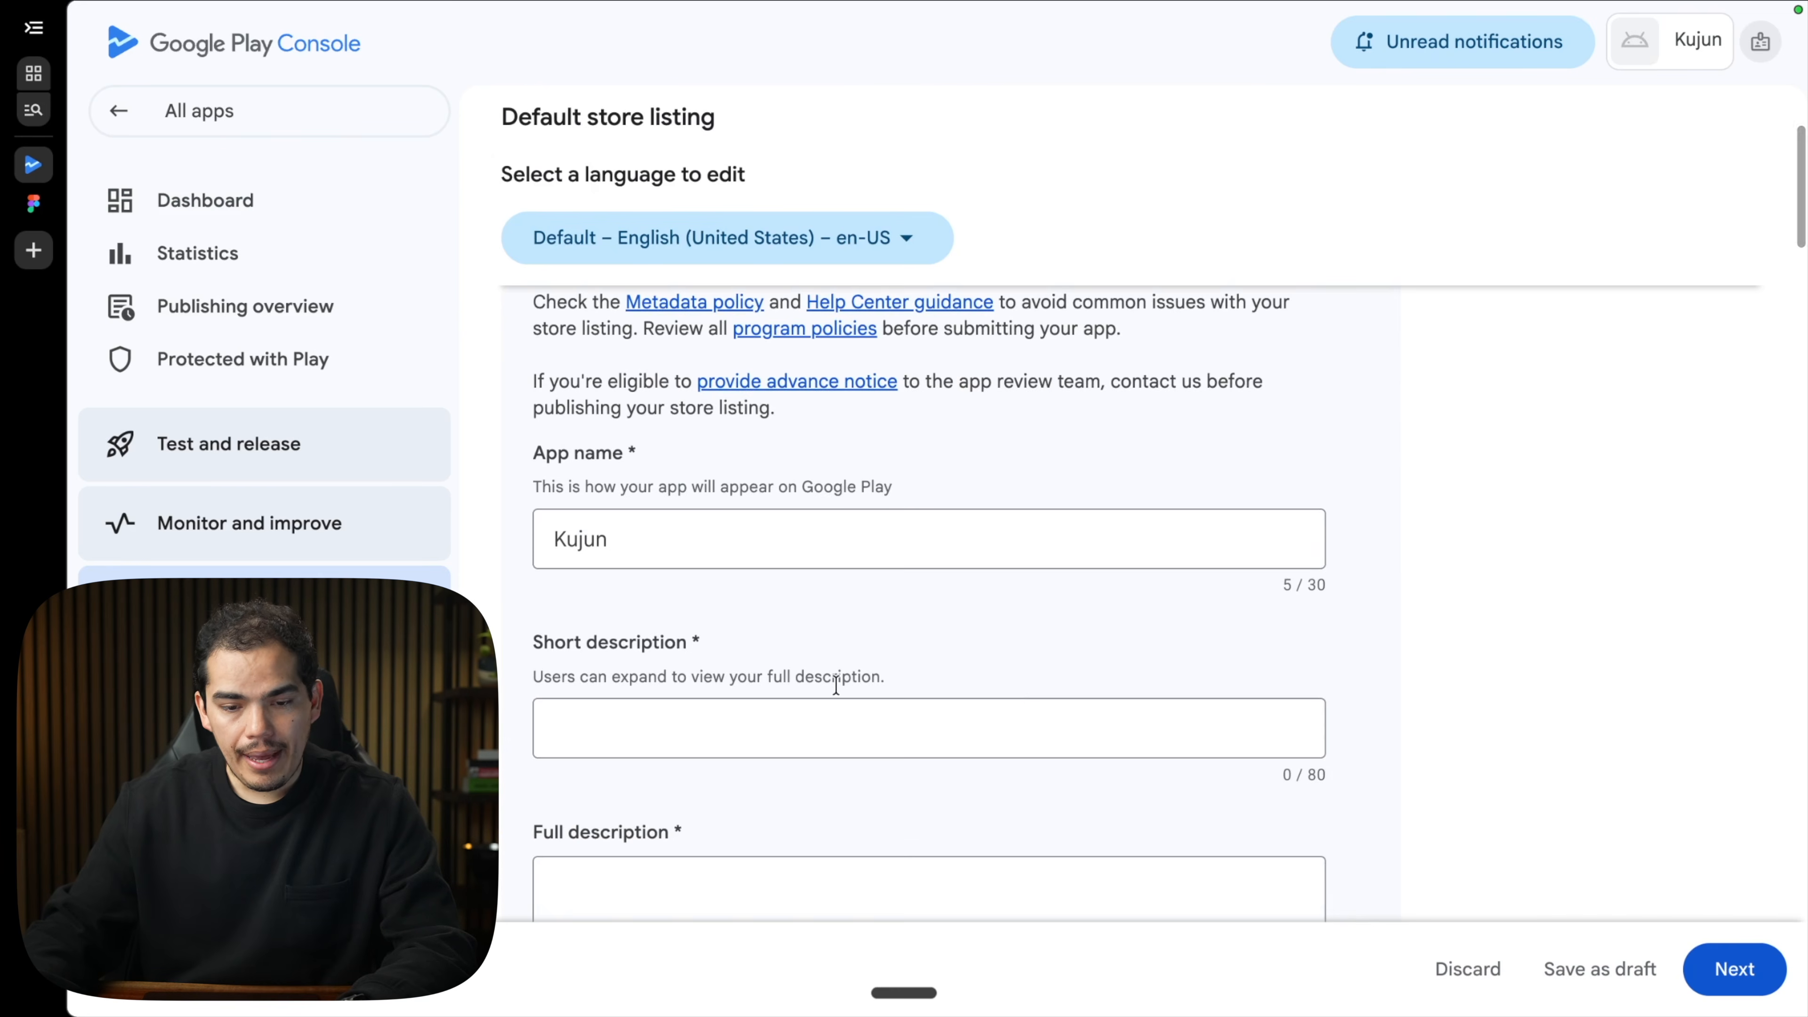
scroll(836, 685, down, 3)
click(714, 525)
text(Streaks, heatmap & reminders.)
scroll(787, 493, up, 2)
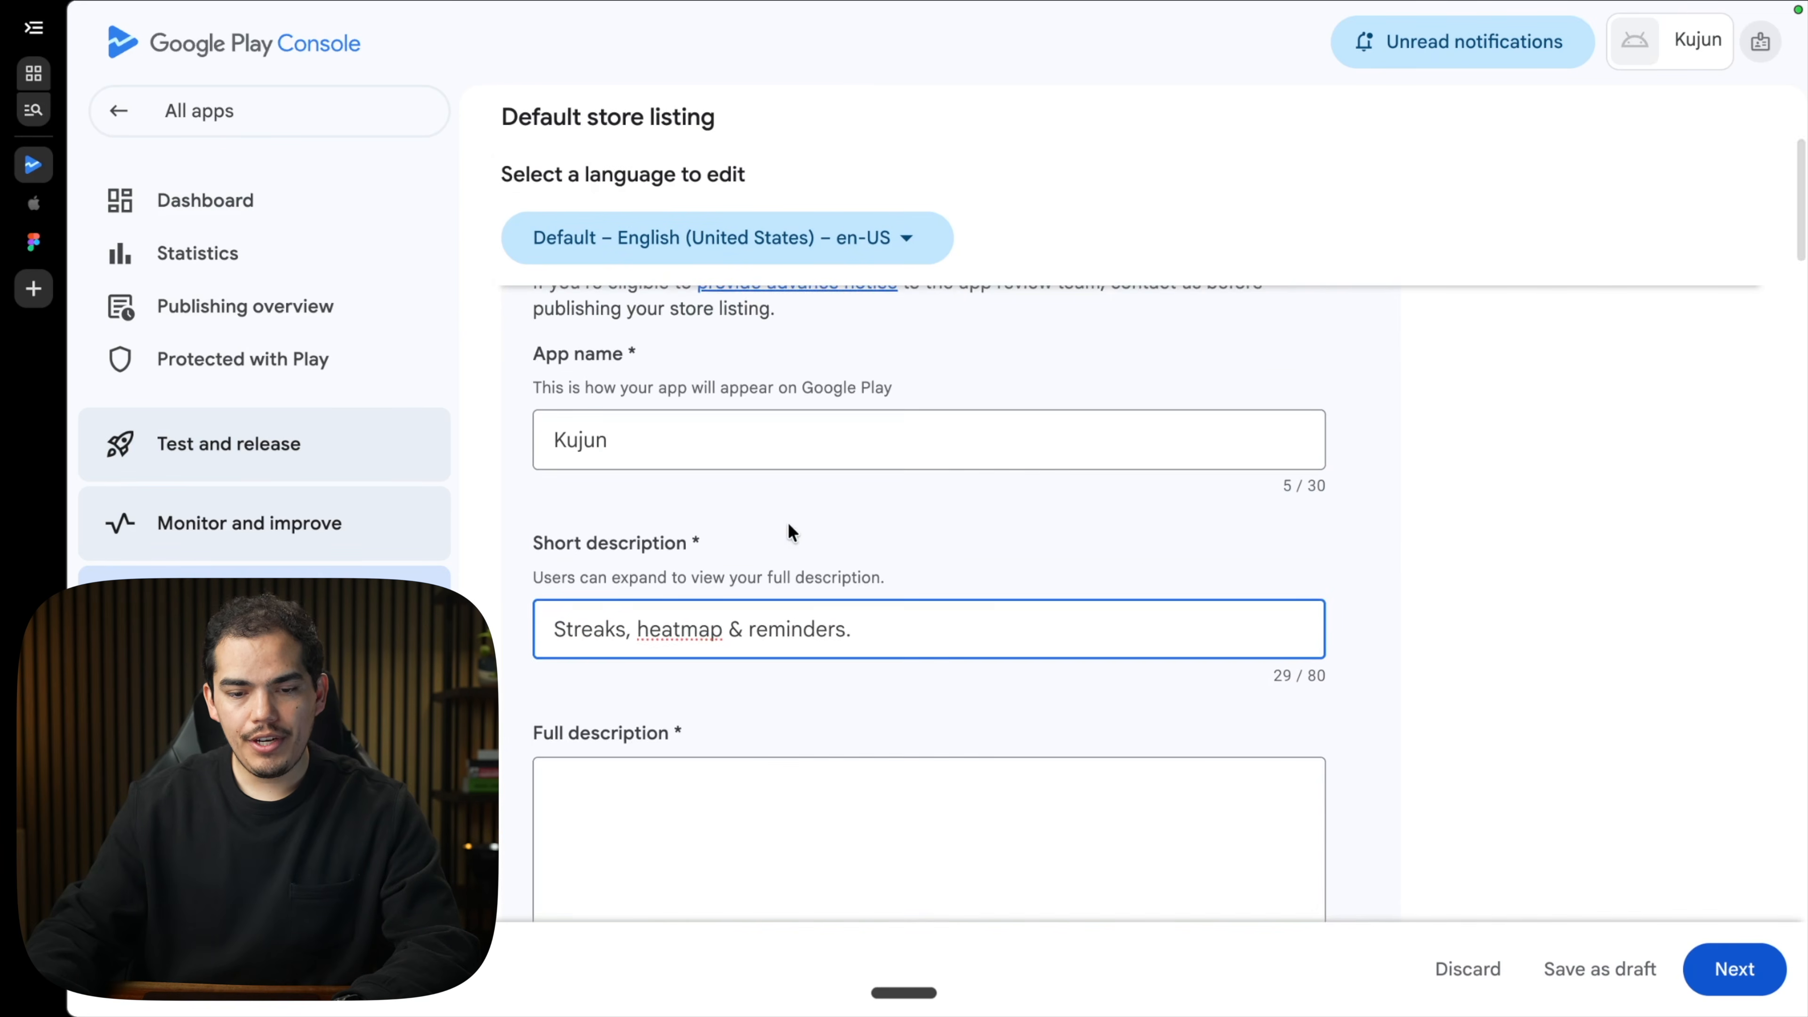
scroll(789, 524, down, 3)
Paste the full description, then load codewithbeto.dev in a new browser tab.
click(646, 736)
key(super+v)
scroll(645, 737, down, 3)
scroll(646, 735, up, 10)
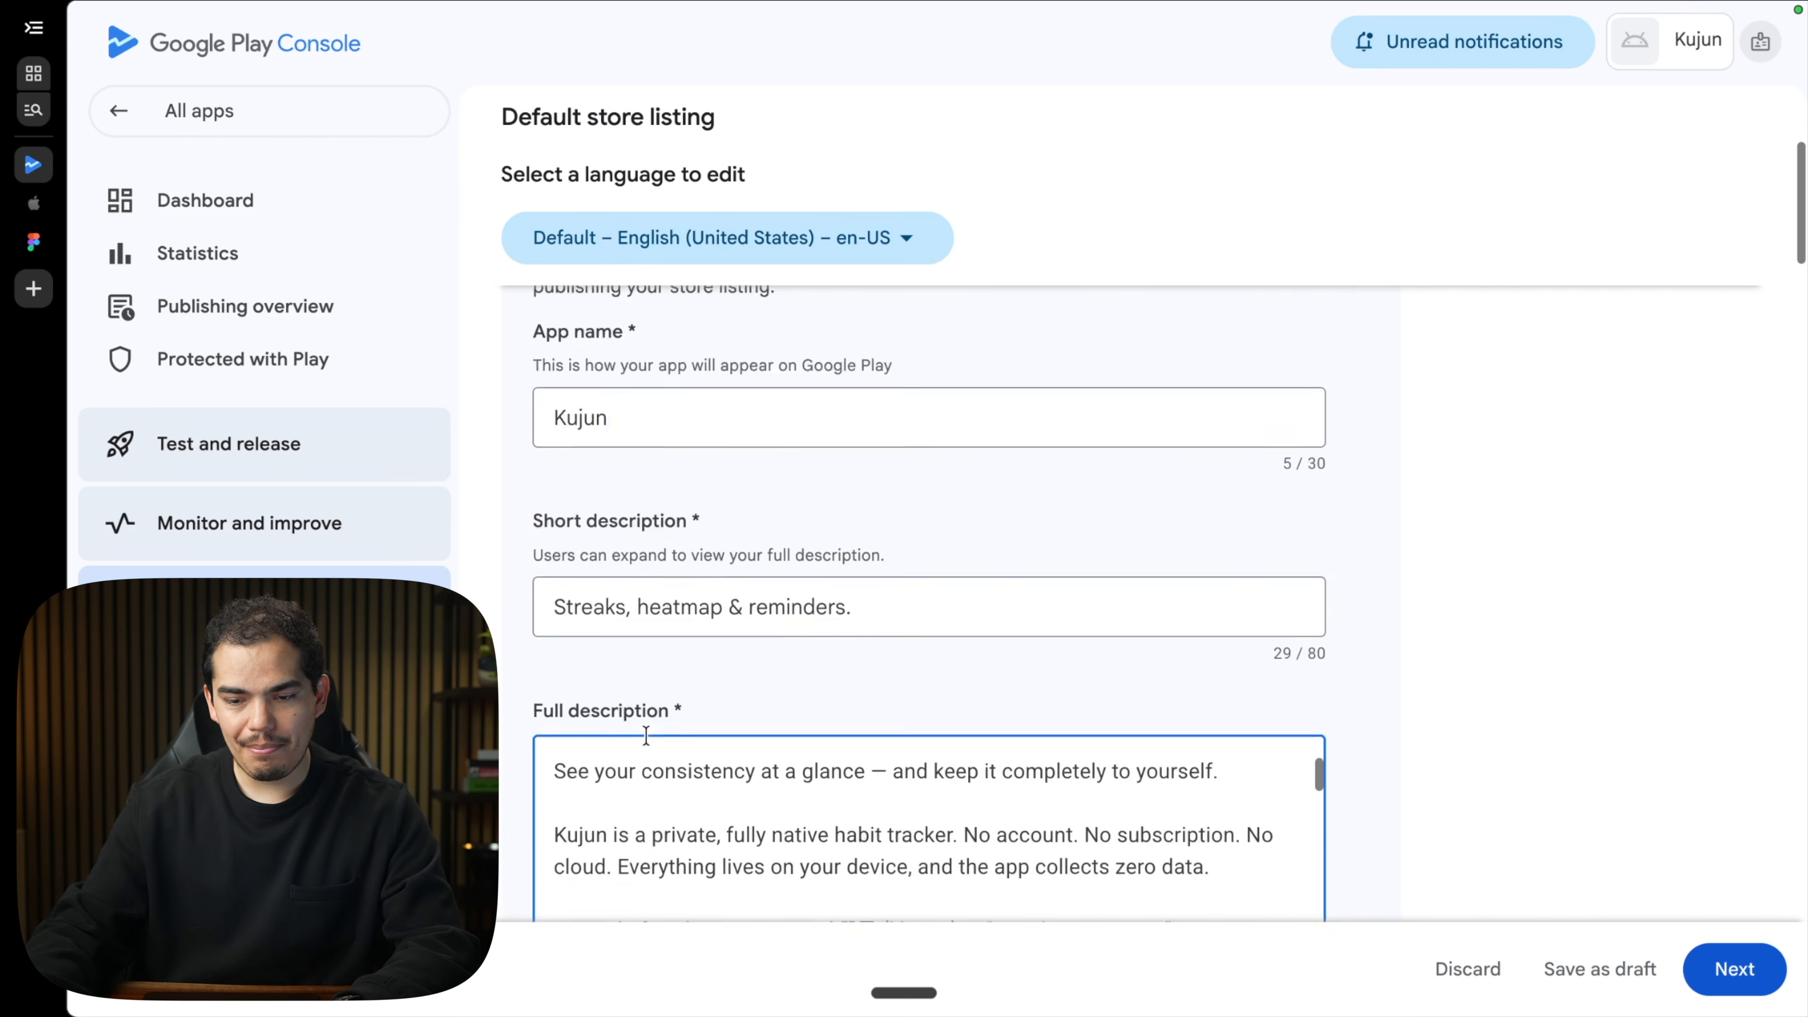
scroll(646, 735, up, 4)
scroll(574, 770, down, 8)
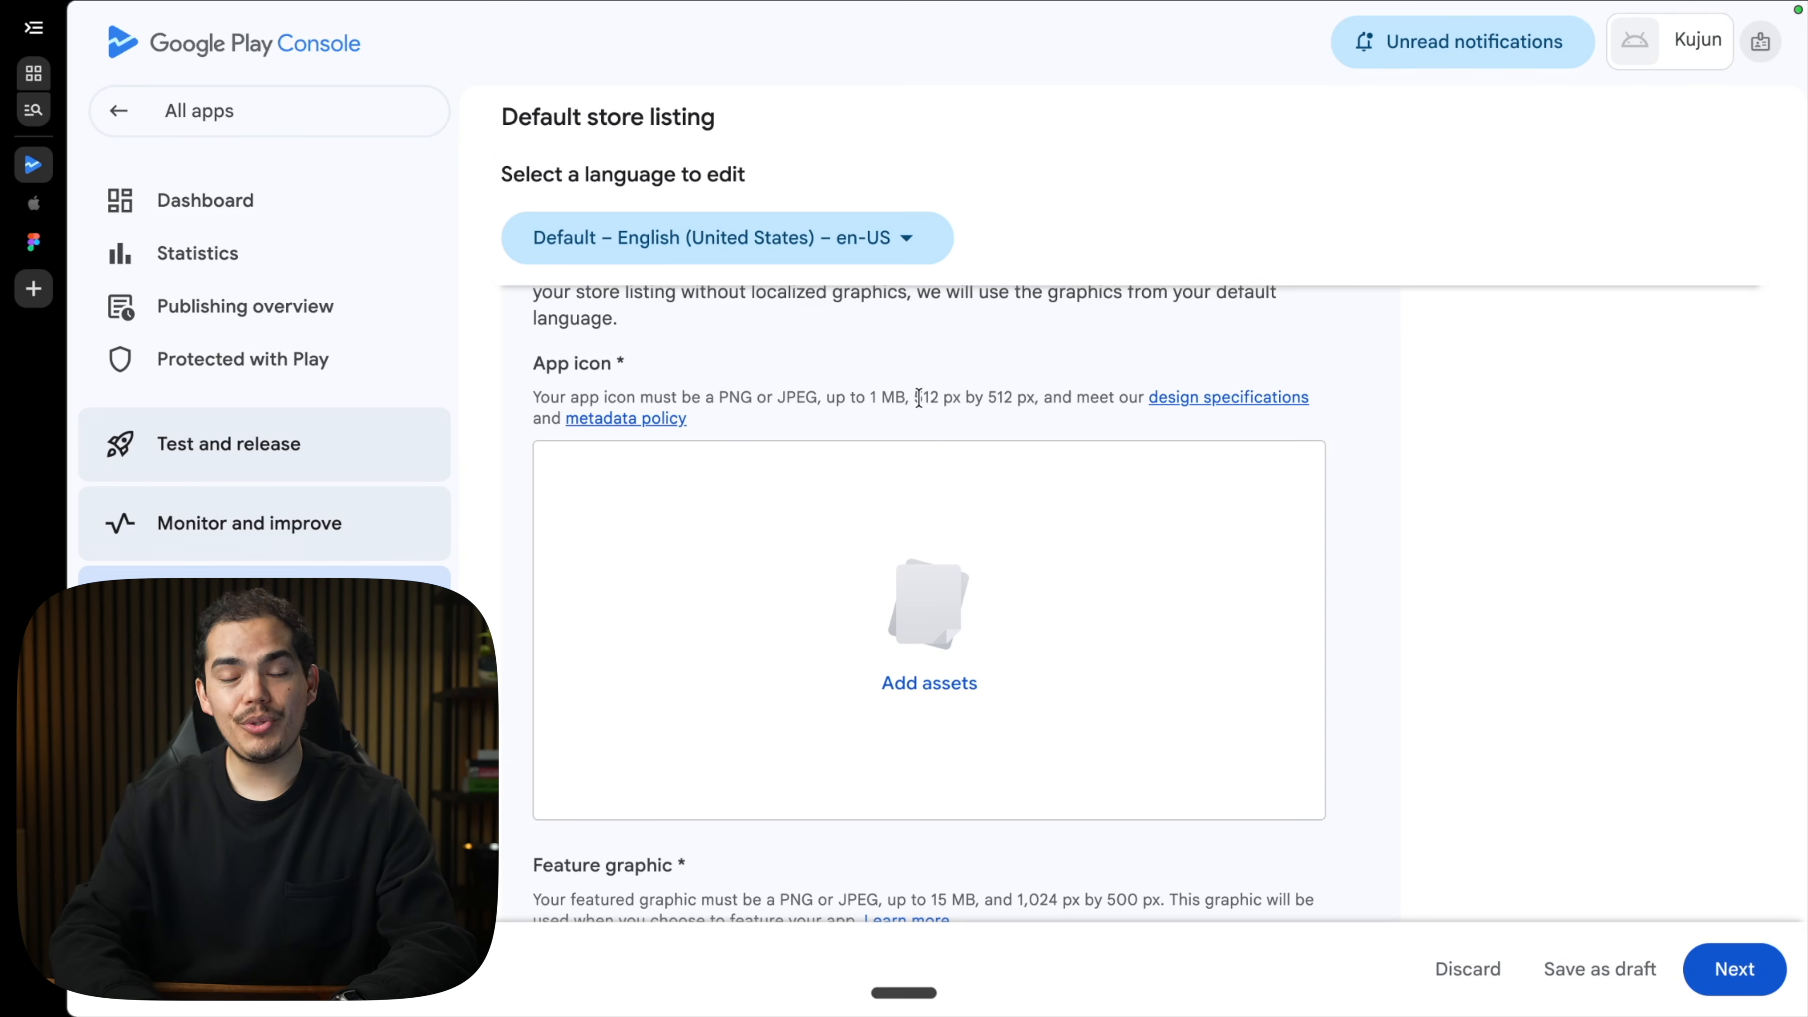
key(super+t)
key(Return)
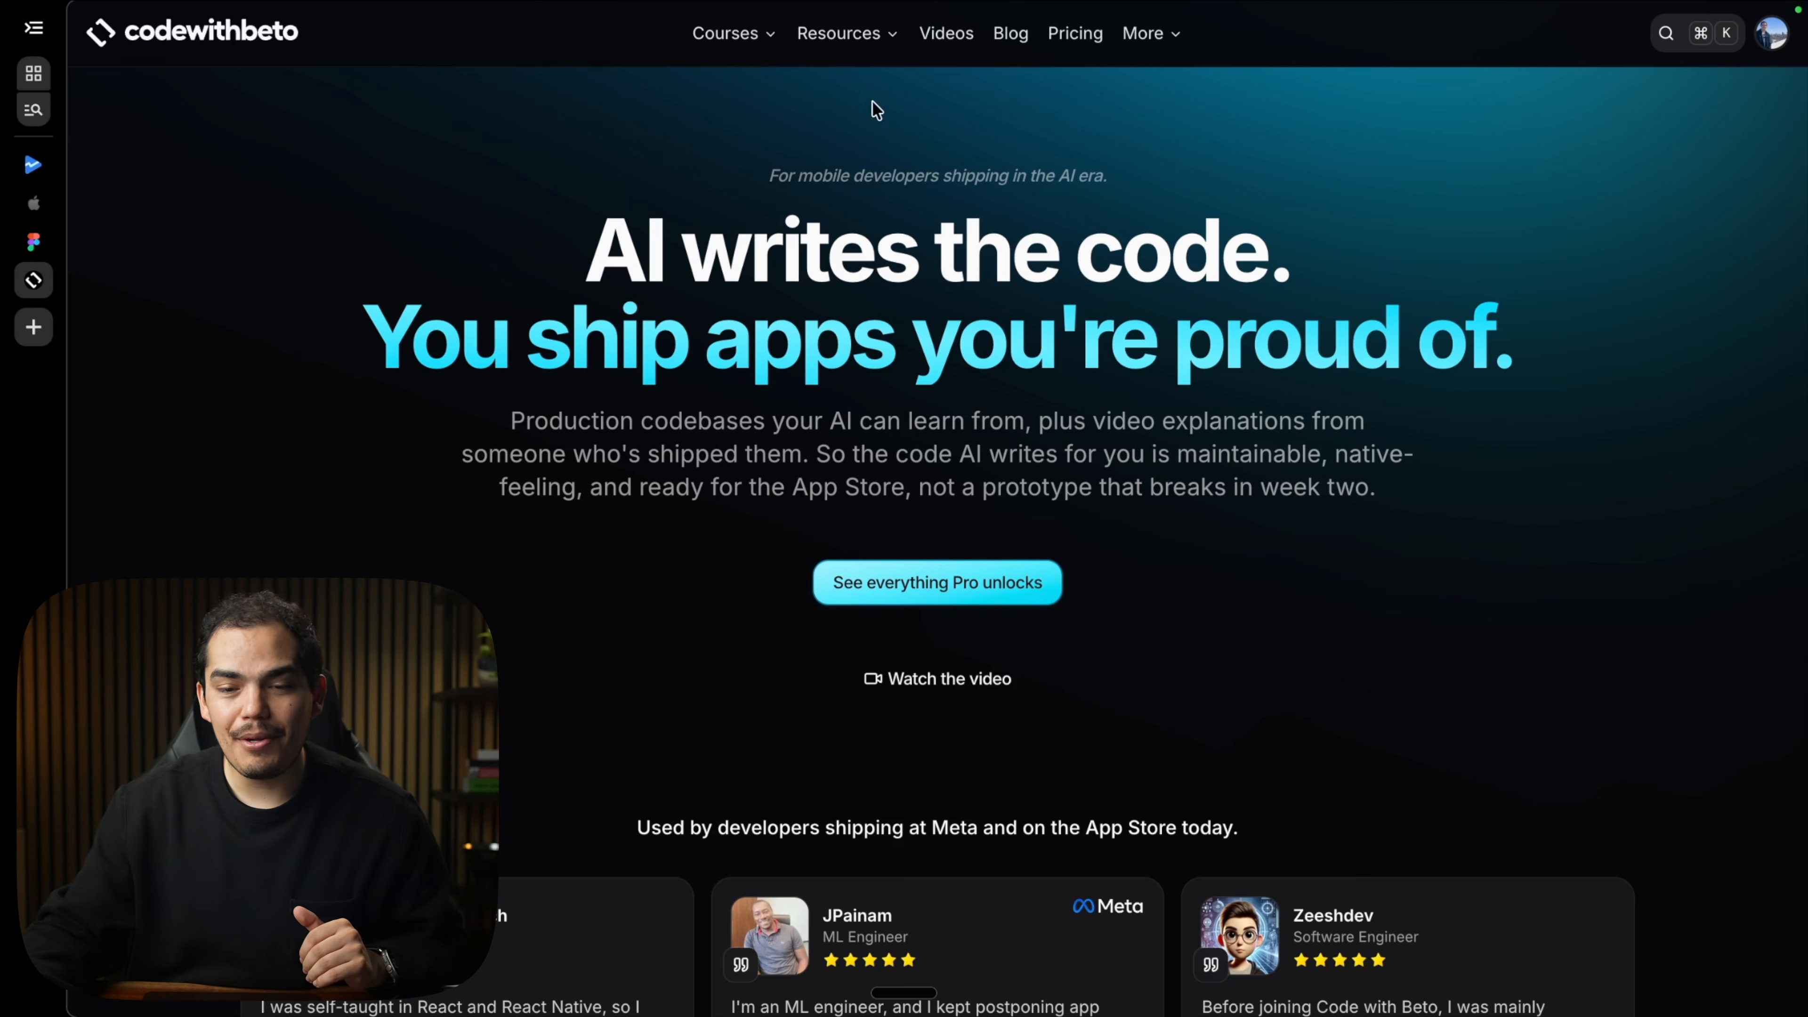
Go to codewithbeto.dev's Platano Template page and open its free Platano Screenshots Figma file.
click(861, 33)
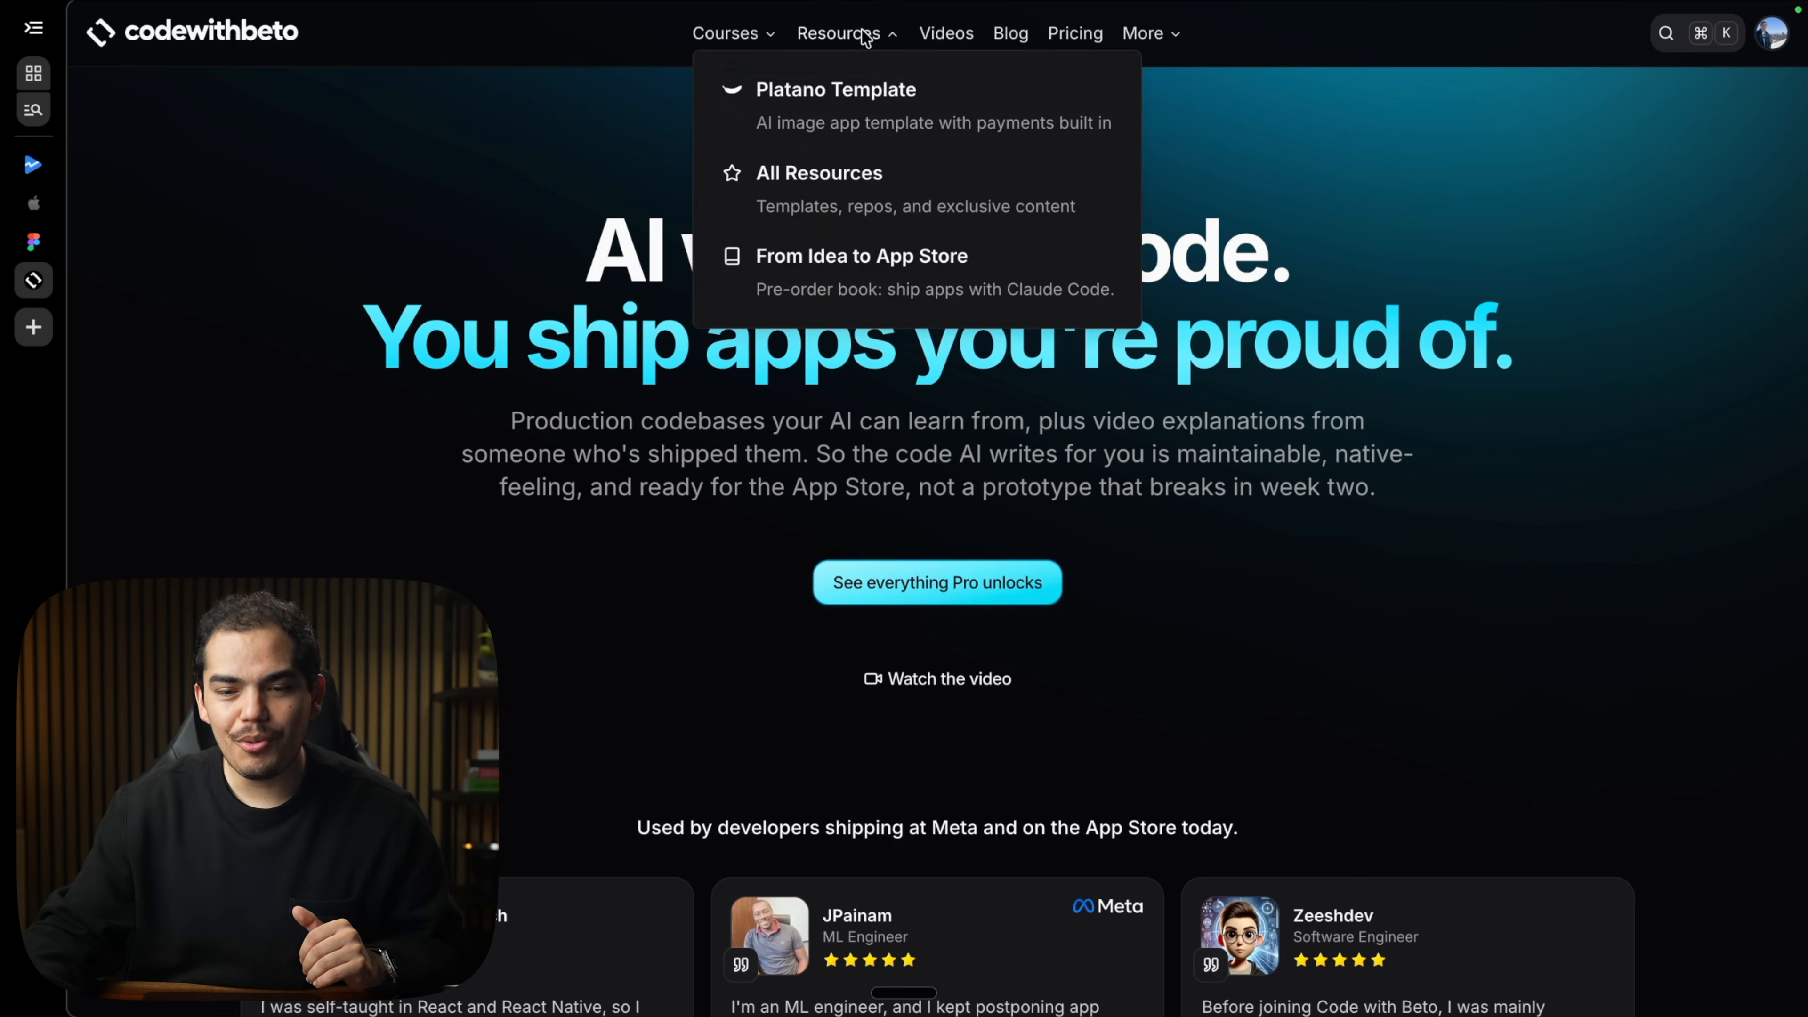
click(954, 89)
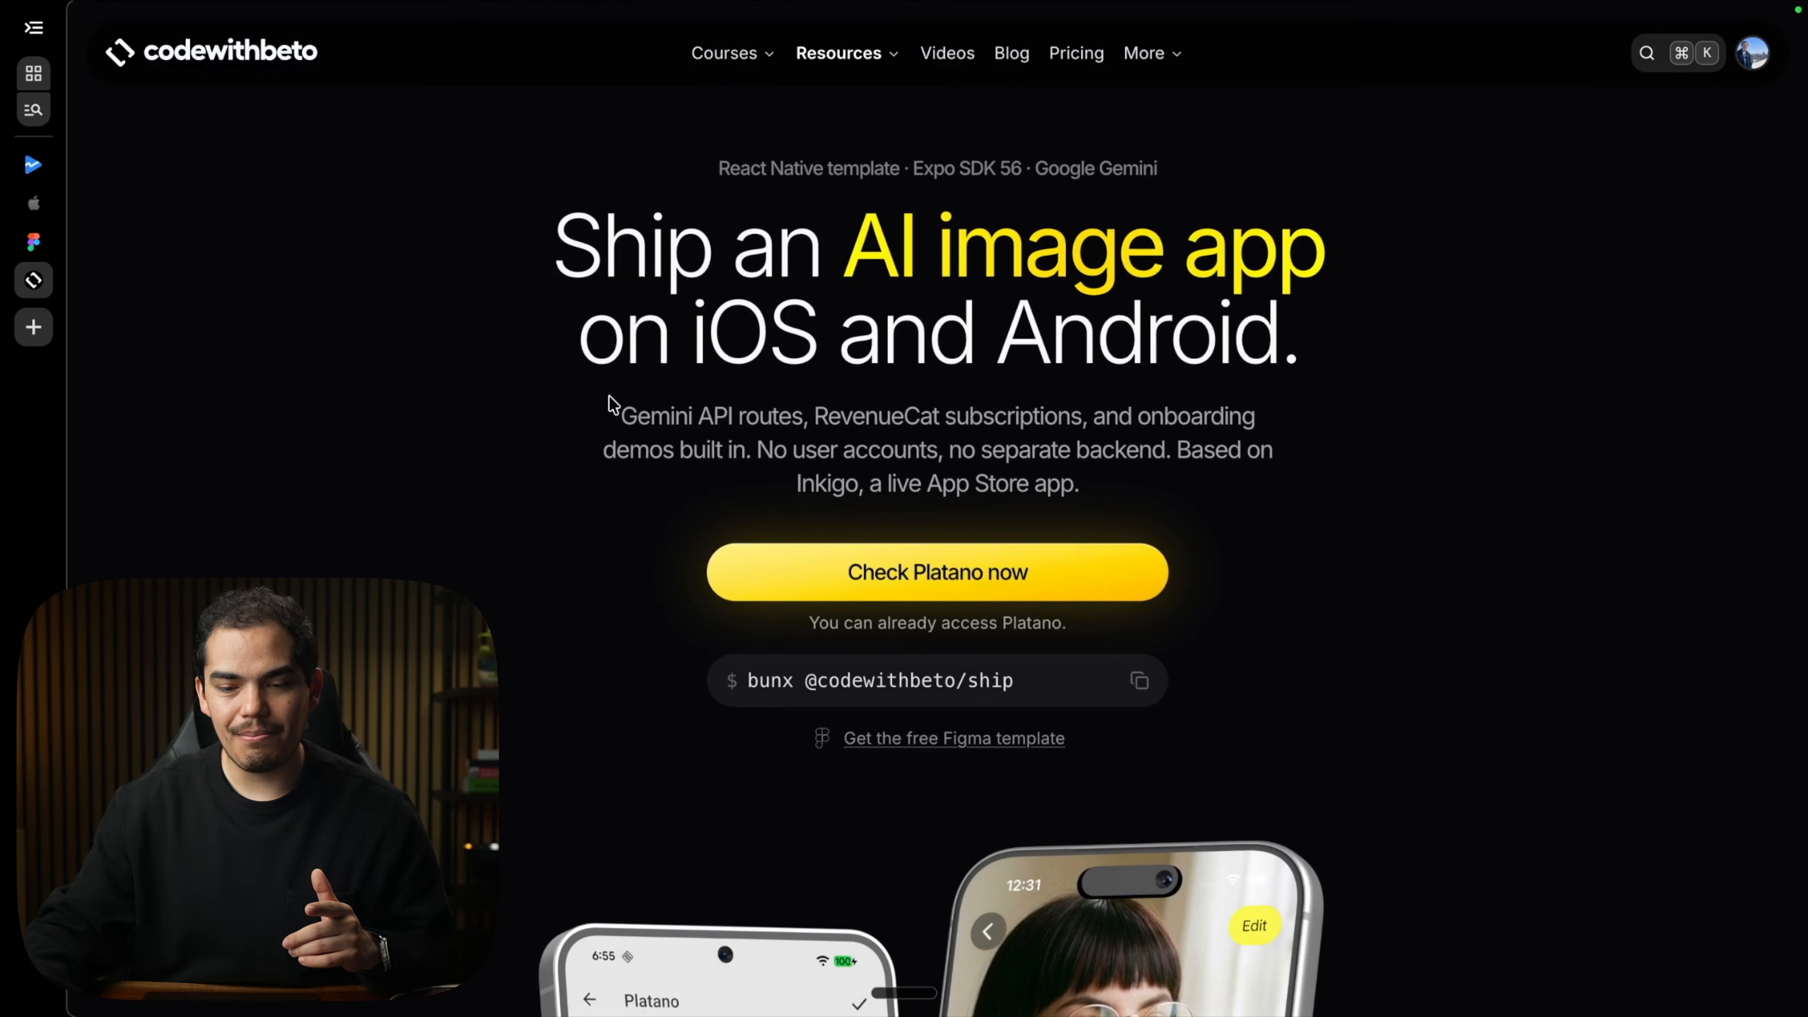
scroll(931, 614, down, 2)
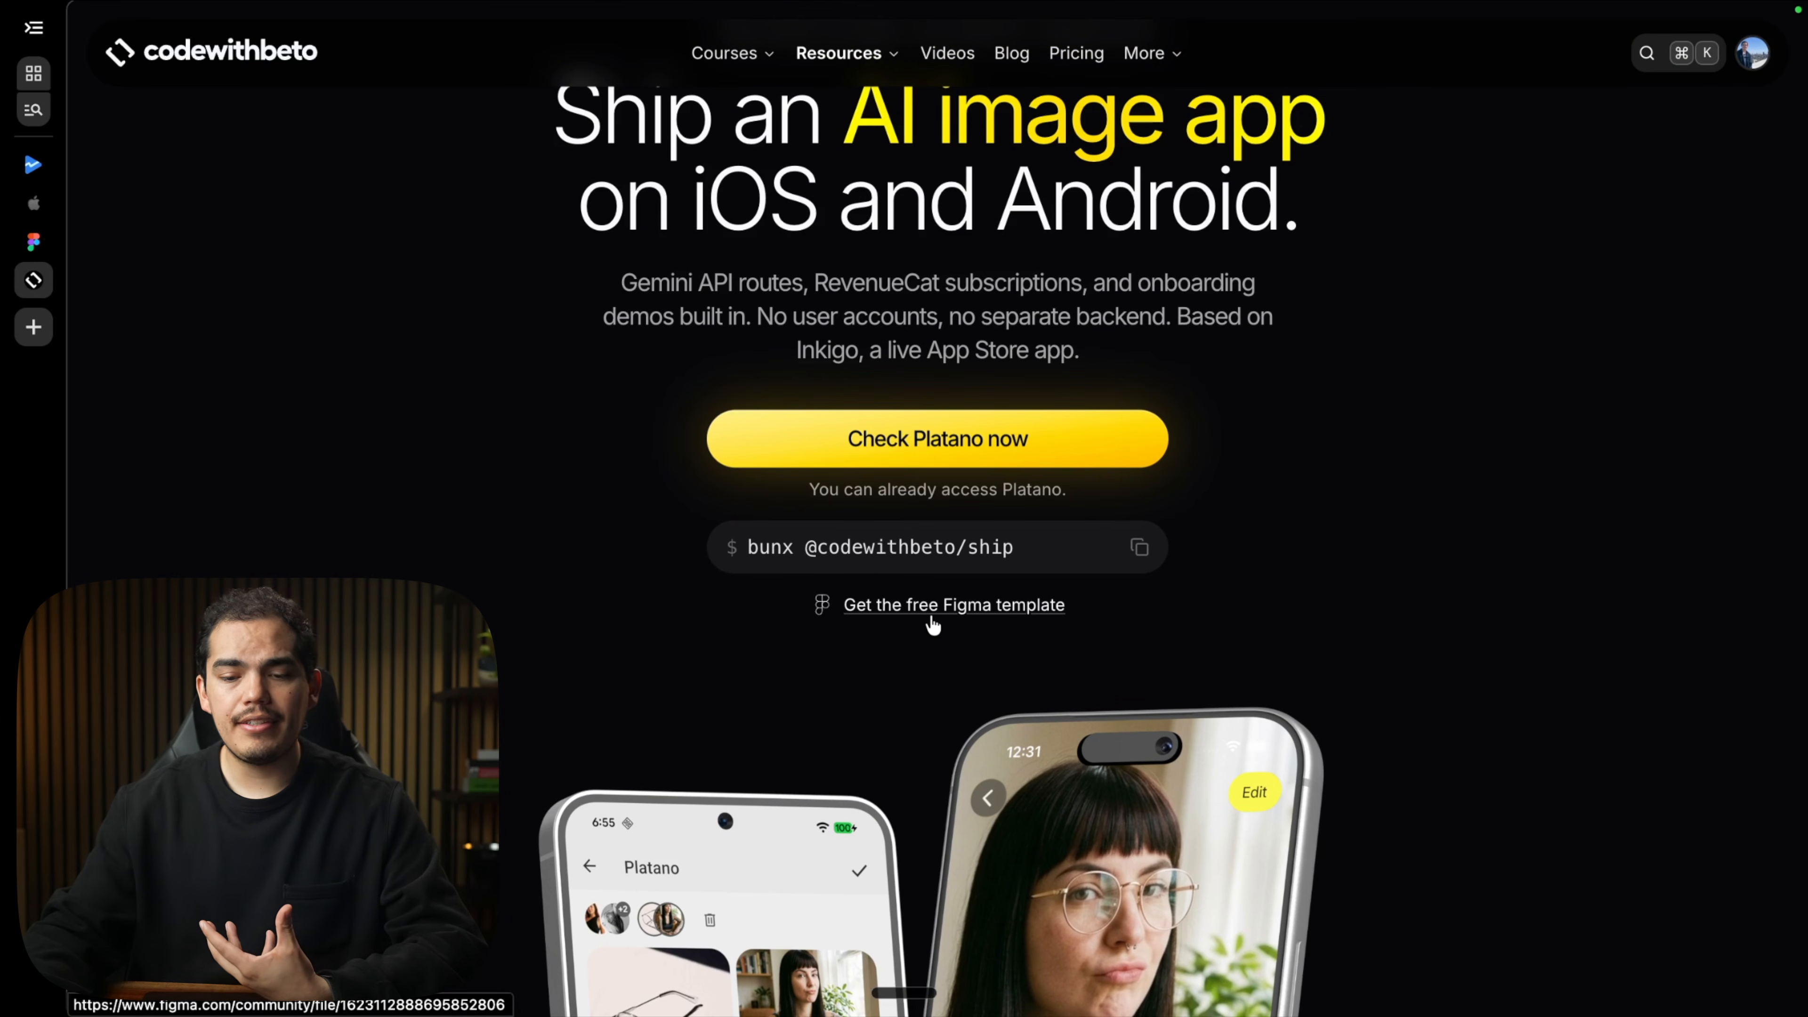
click(931, 616)
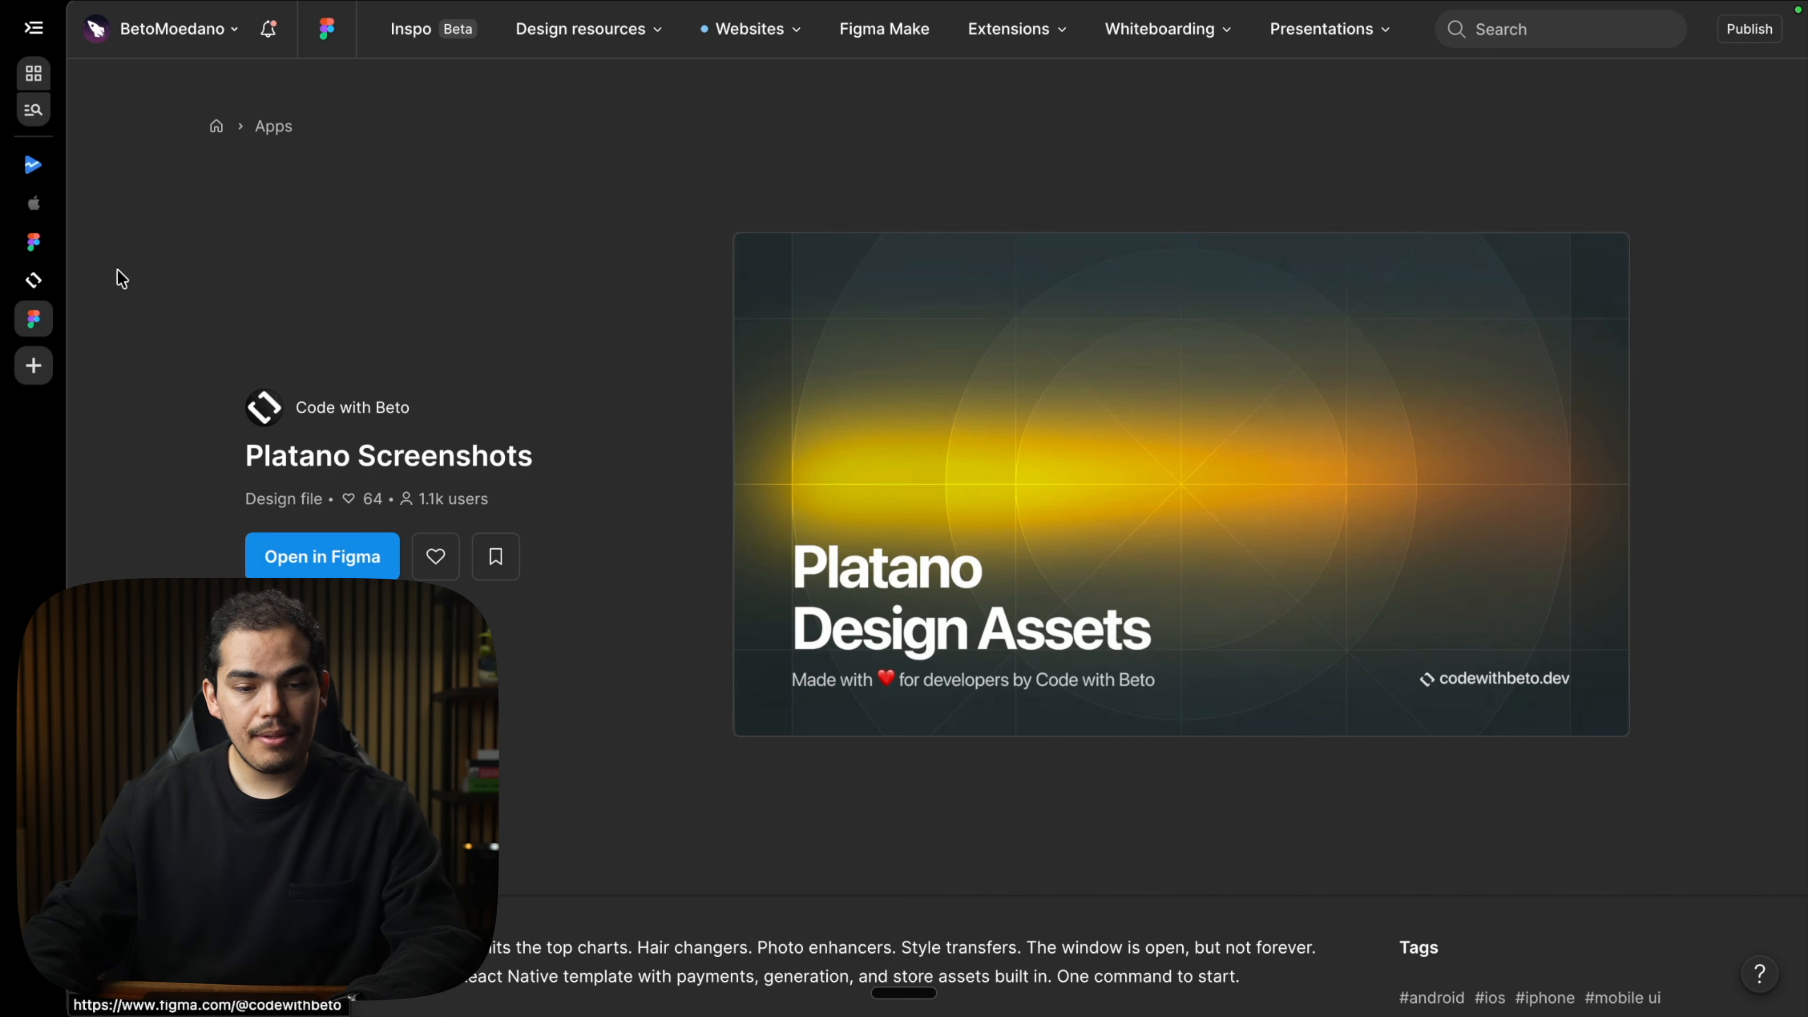
Switch to the Platano Screenshots design file and look over its canvas.
click(33, 242)
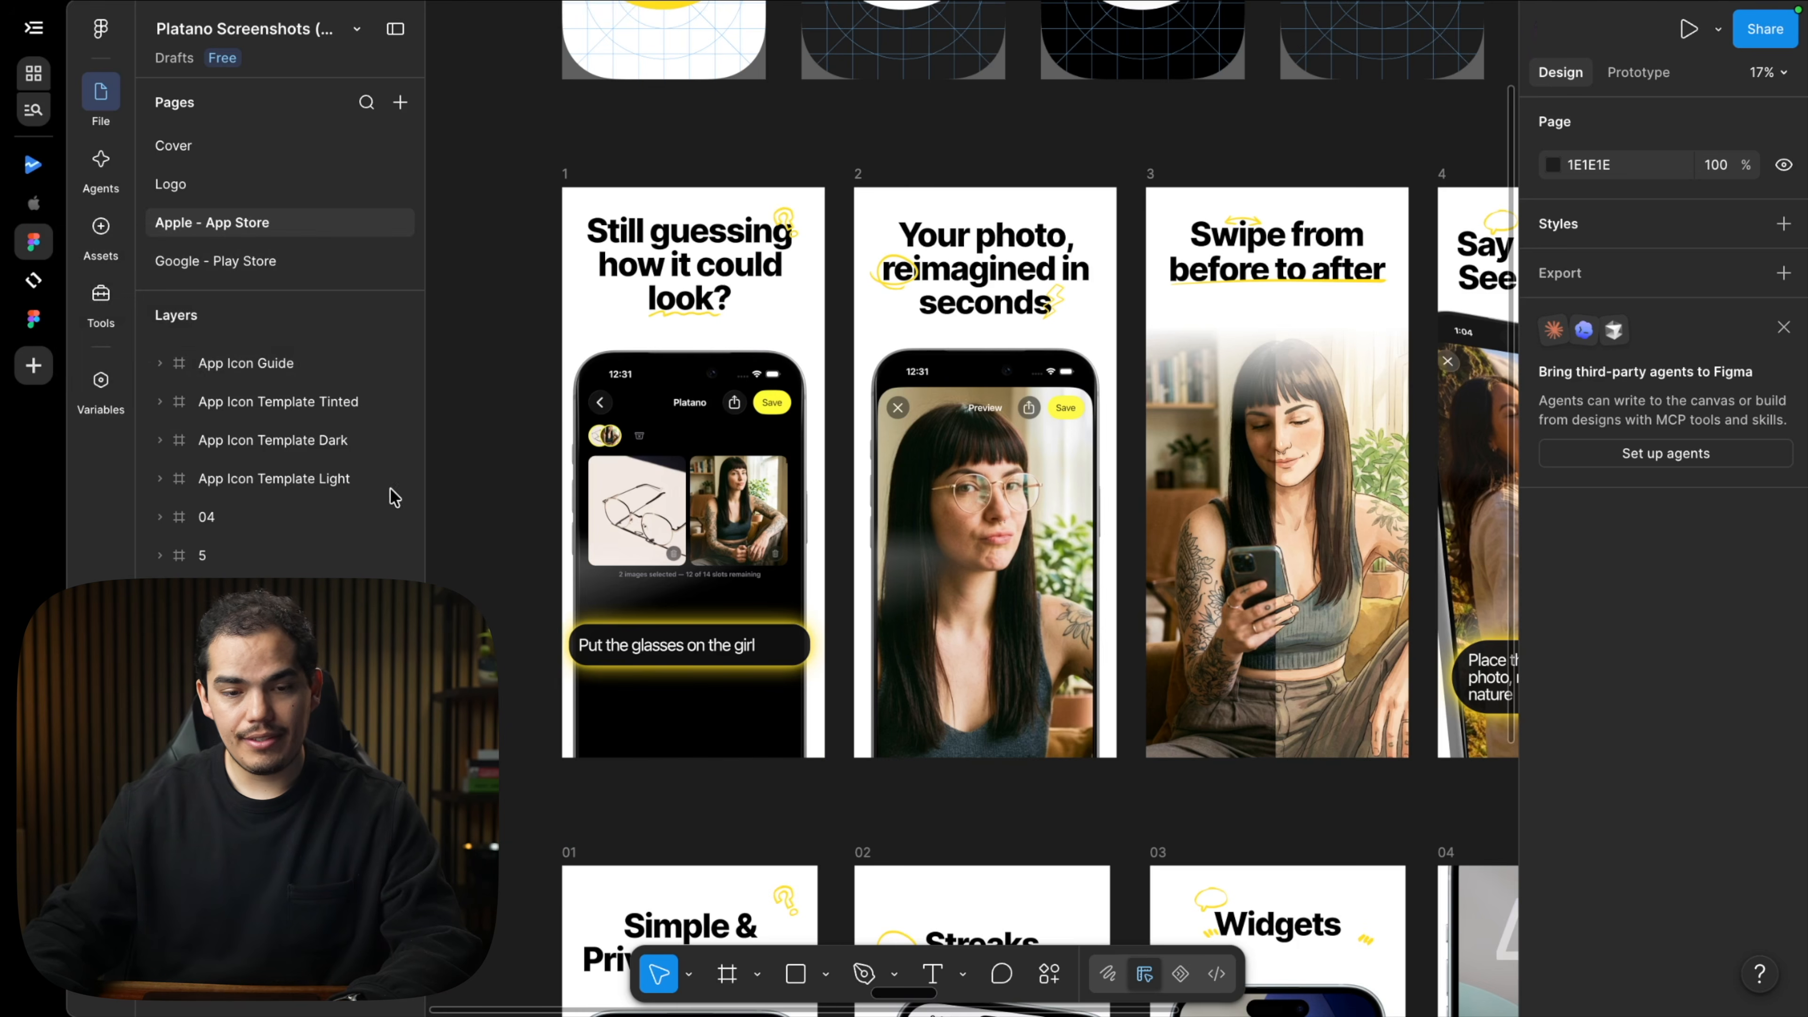
scroll(513, 342, down, 2)
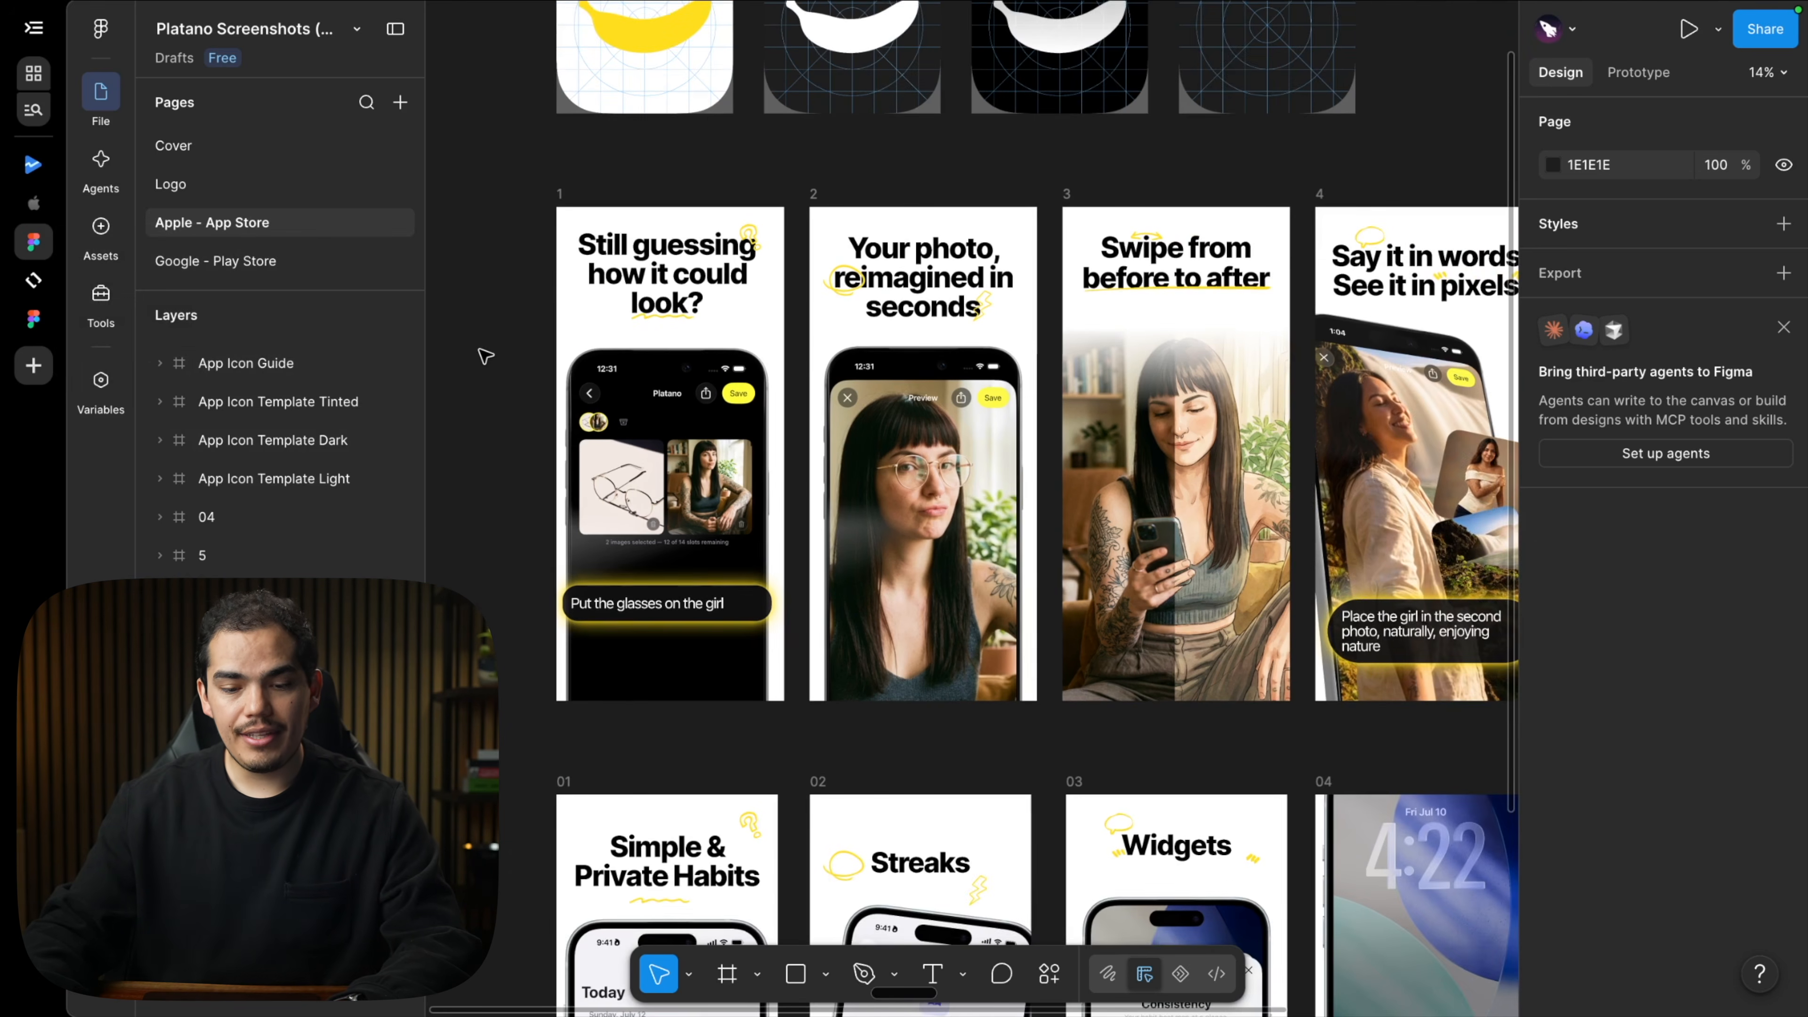
scroll(486, 356, down, 5)
scroll(486, 356, down, 1)
scroll(569, 640, up, 4)
scroll(569, 639, up, 5)
scroll(564, 634, right, 1)
scroll(564, 634, left, 4)
scroll(565, 634, up, 2)
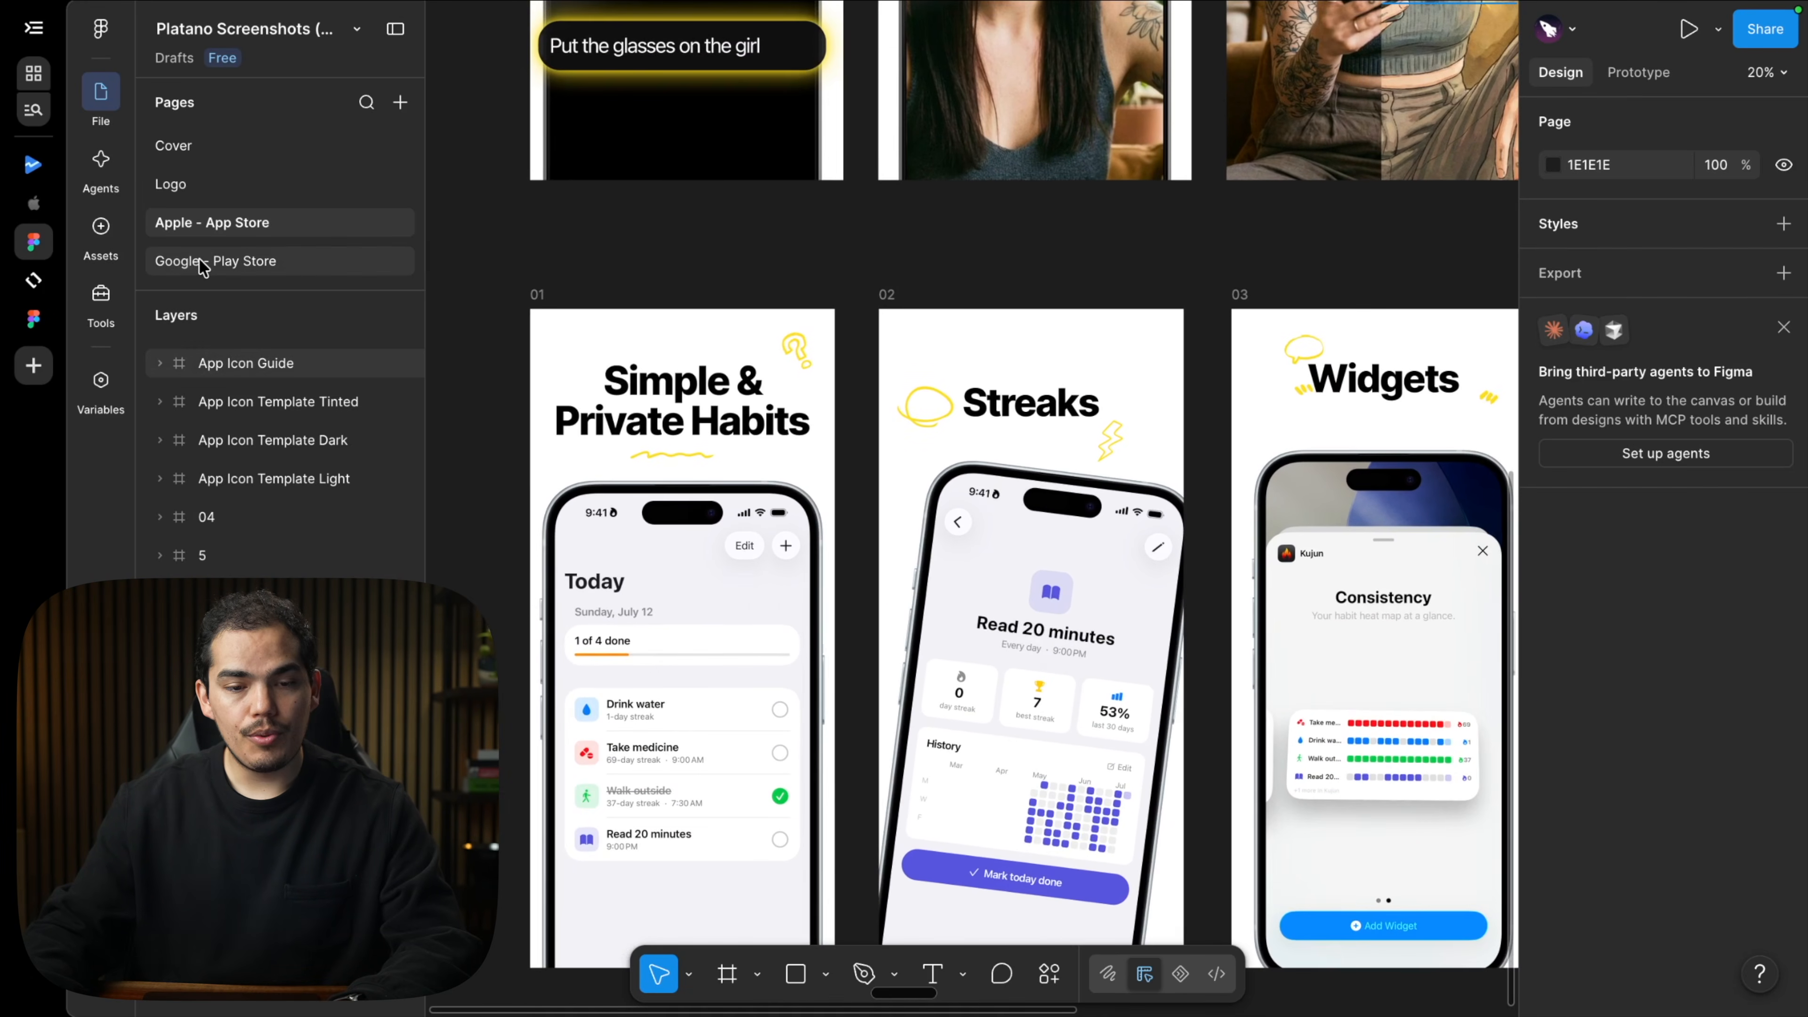
Go to the Google - Play Store page and zoom in on the first Android Icon frame.
click(202, 265)
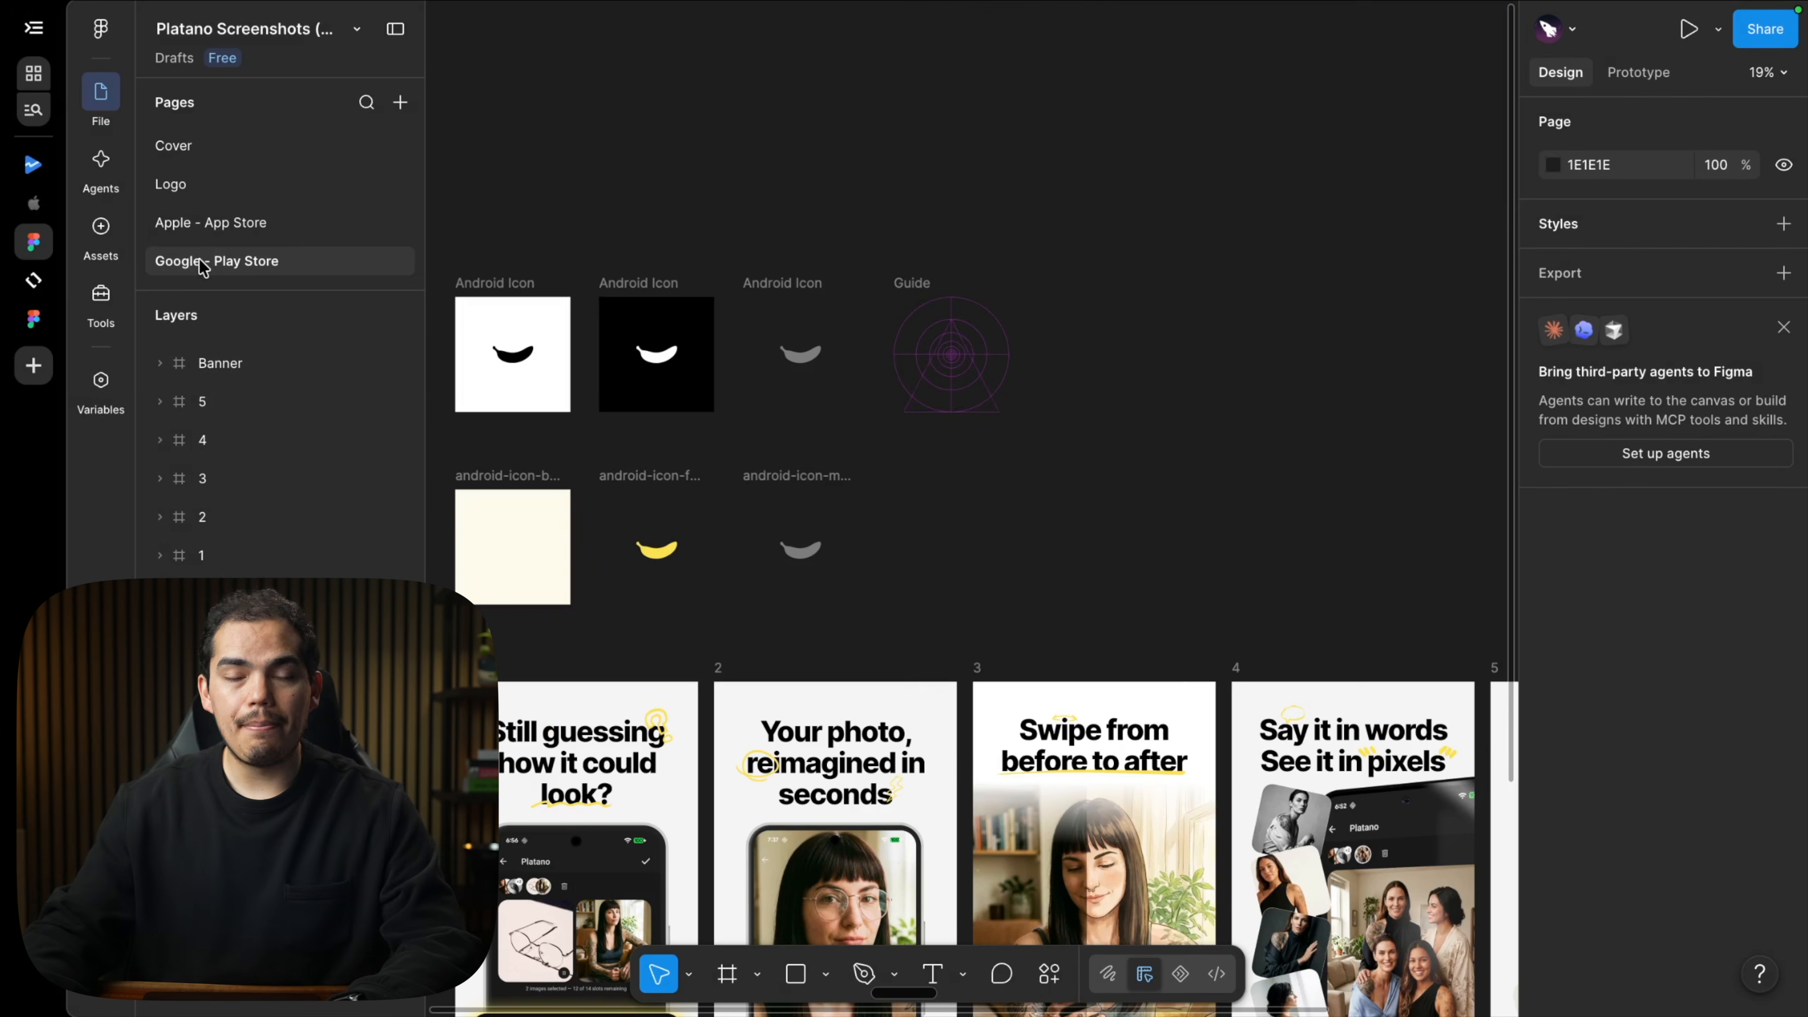
click(512, 299)
key(shift+2)
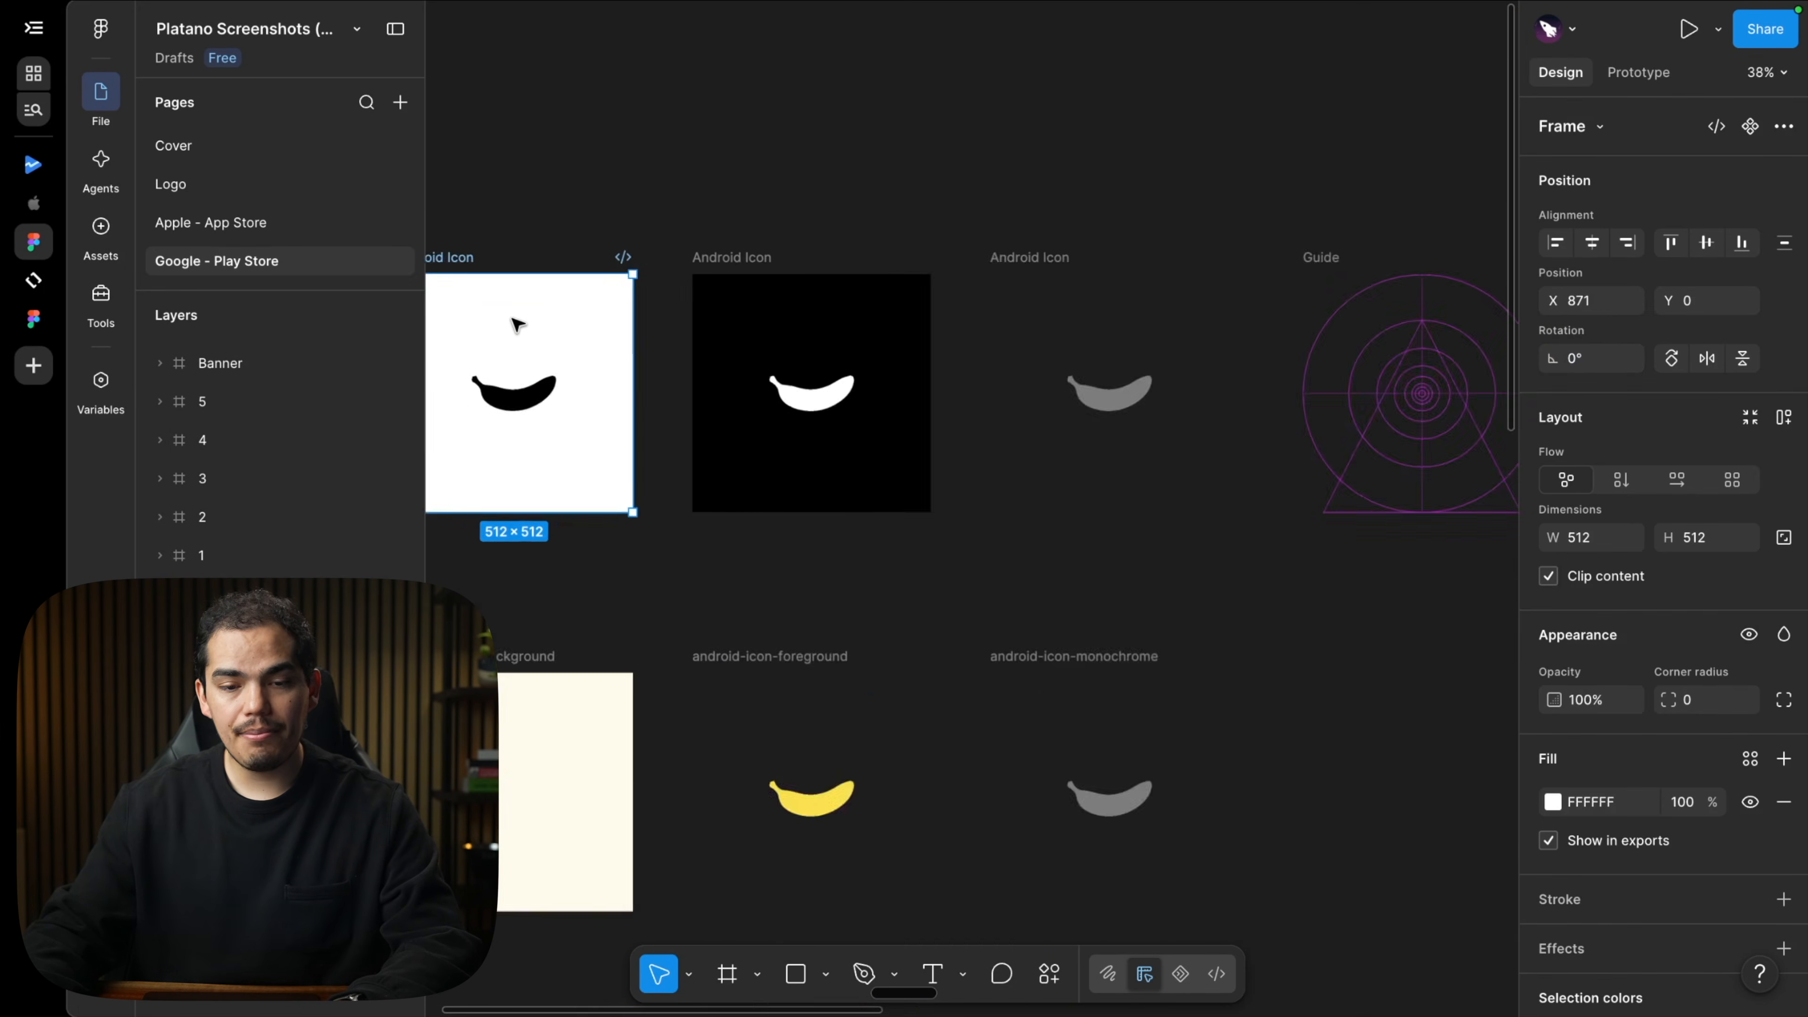
scroll(809, 513, down, 2)
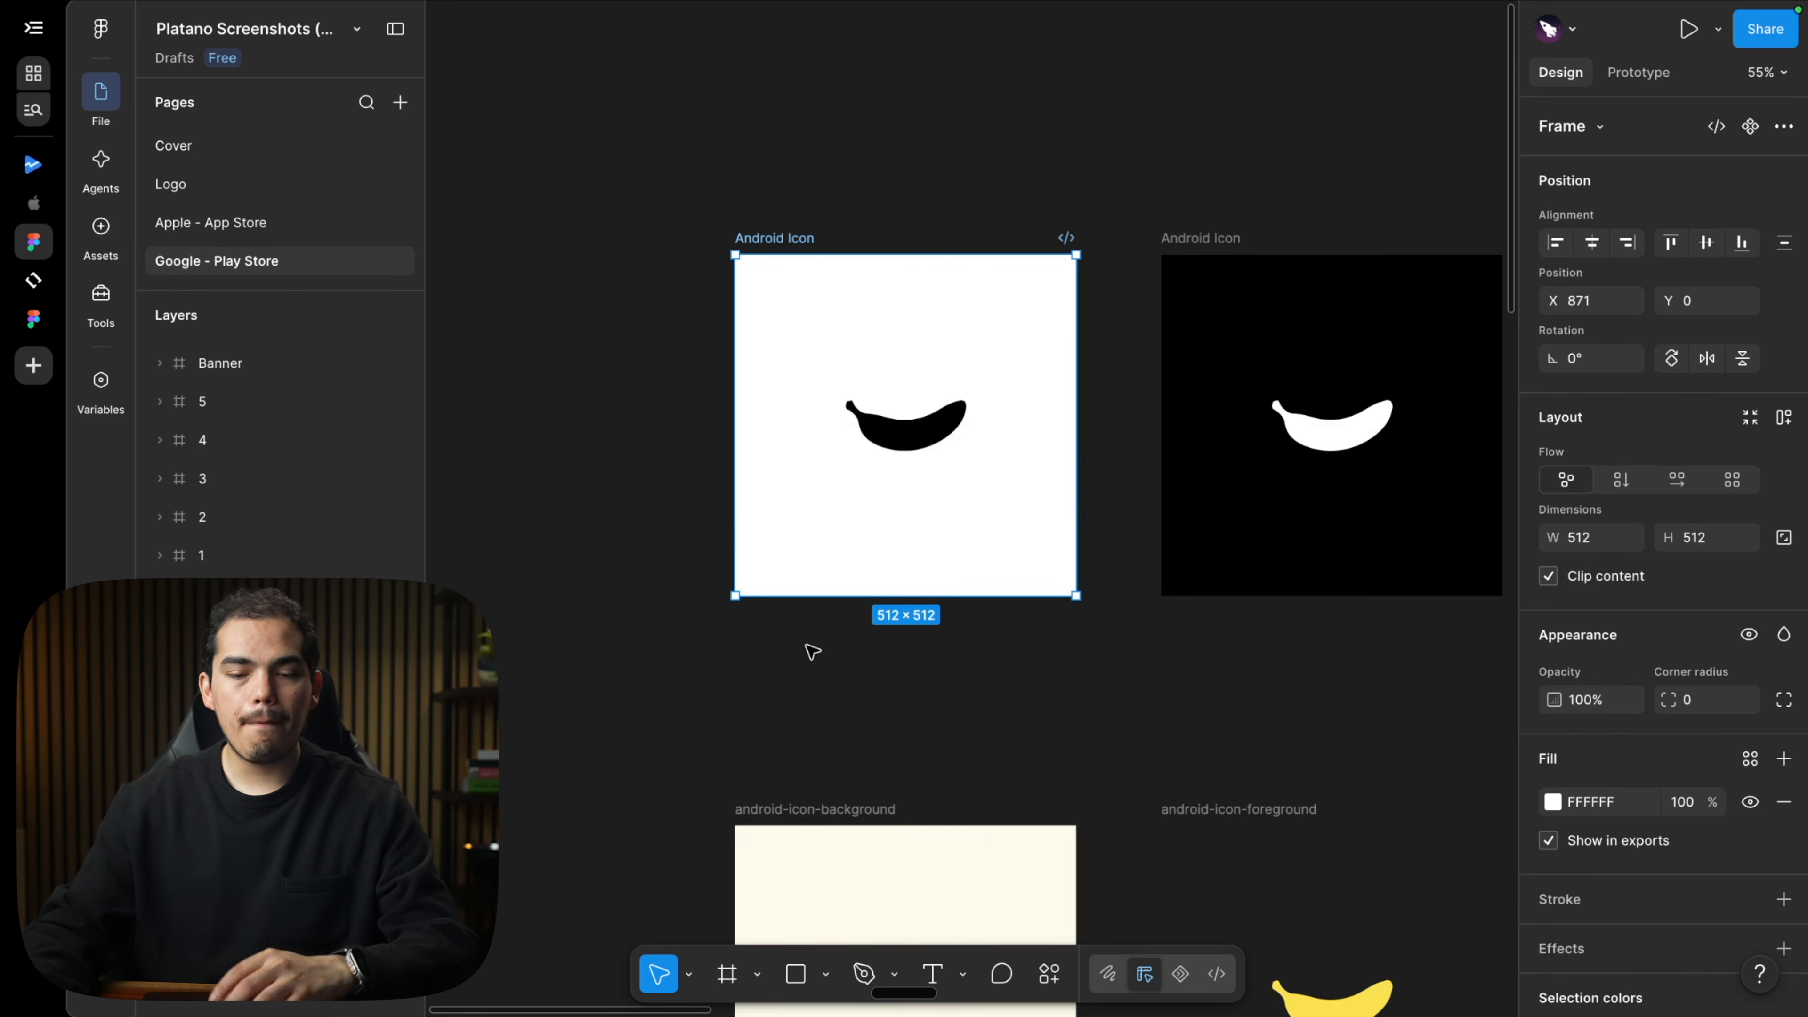
Drag the orange diamond android-icon.png onto the canvas and place it in the black Android Icon frame.
key(ctrl+Left)
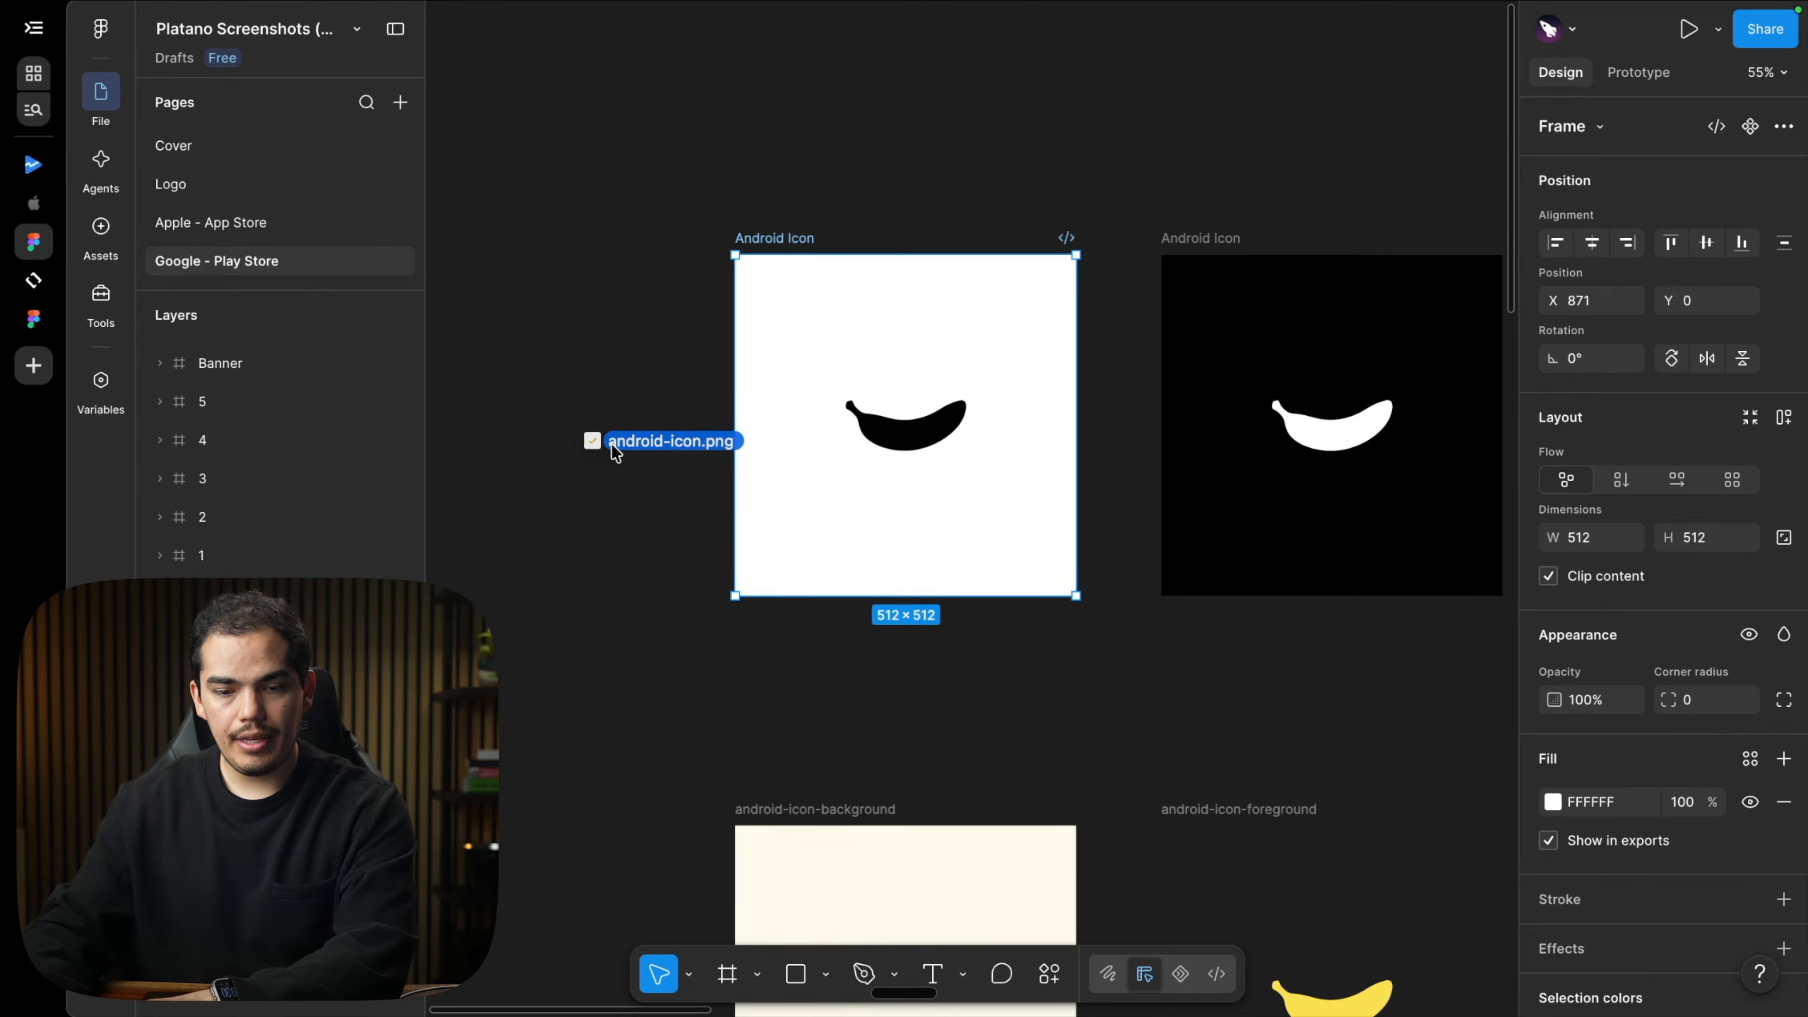
drag(613, 445, 613, 445)
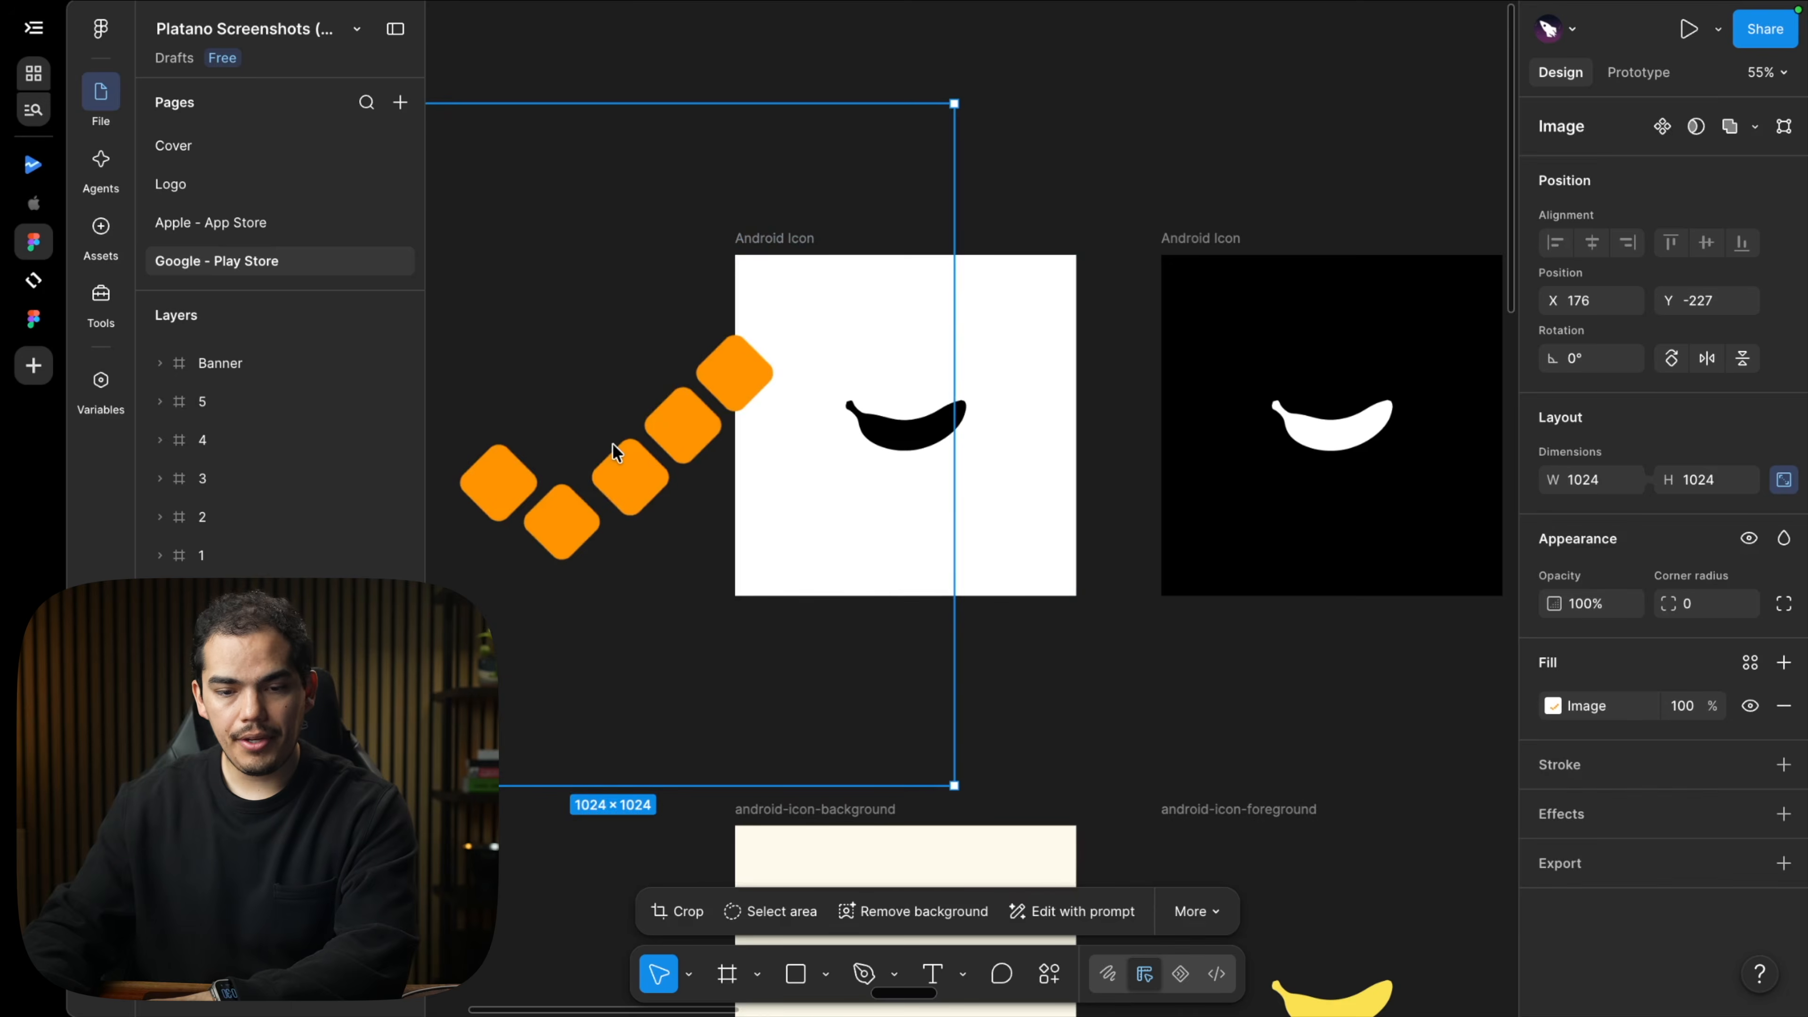
drag(836, 457, 658, 476)
scroll(1057, 392, down, 3)
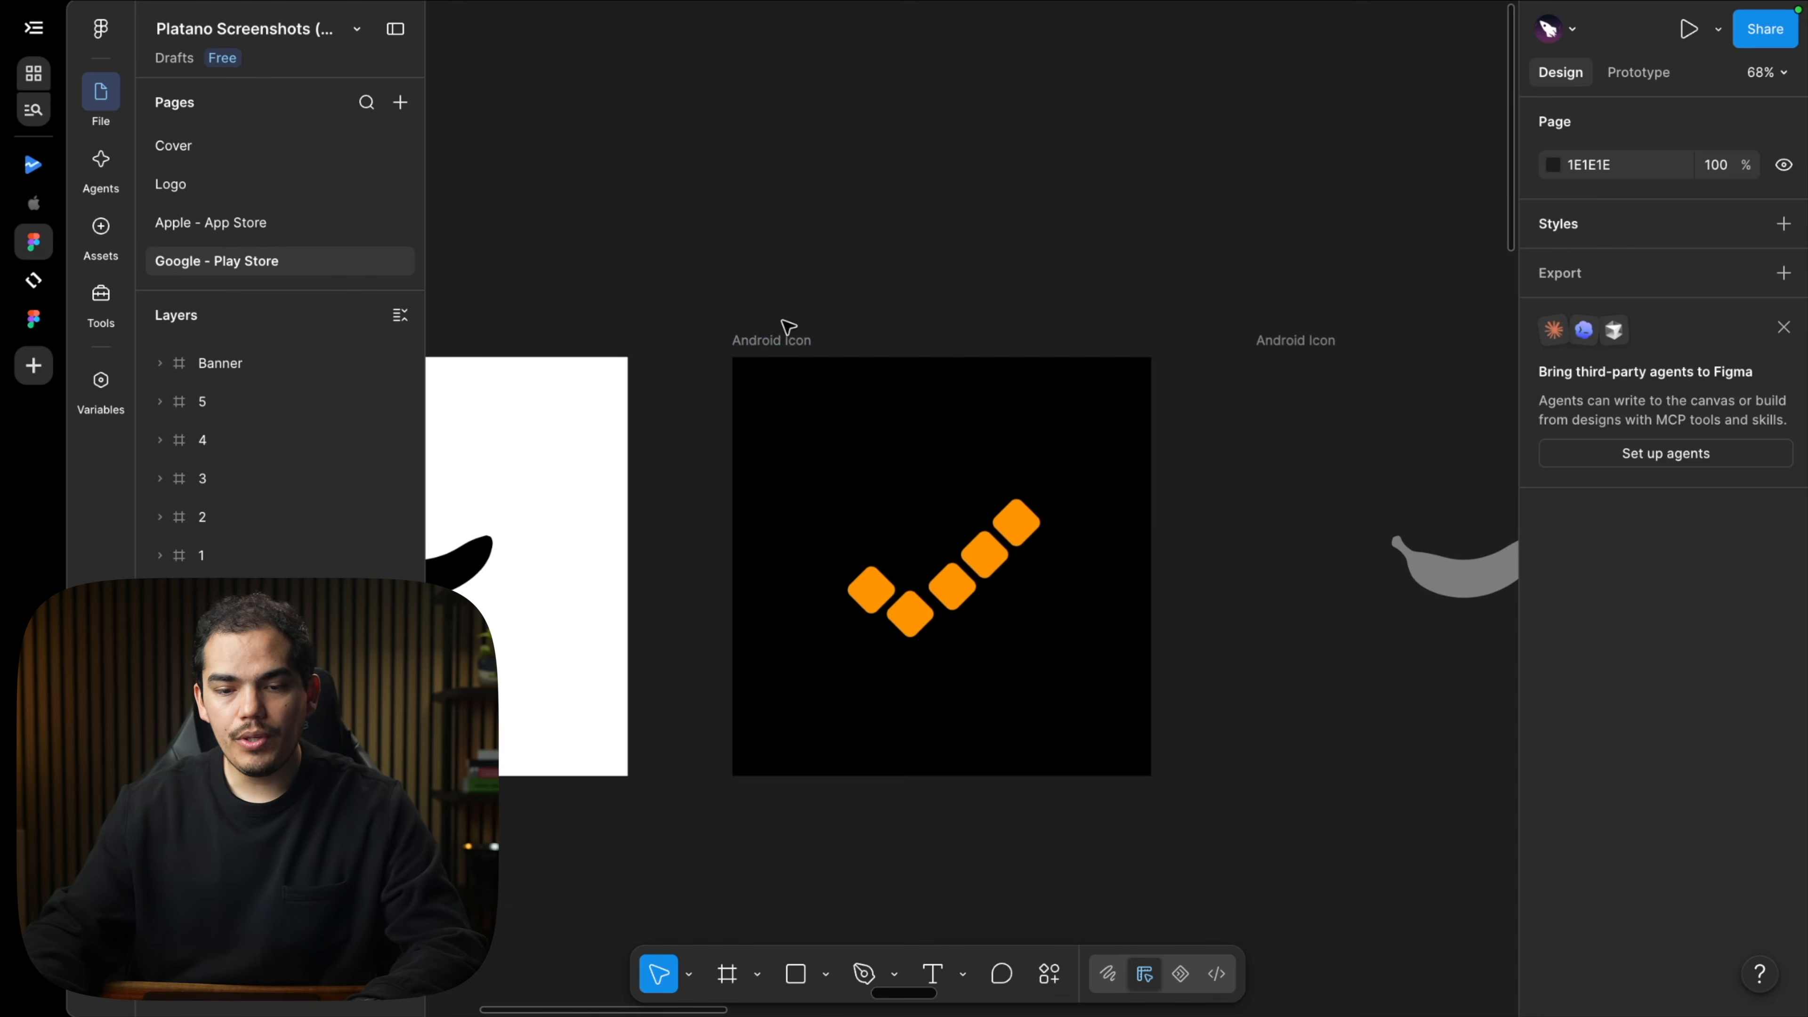
click(776, 340)
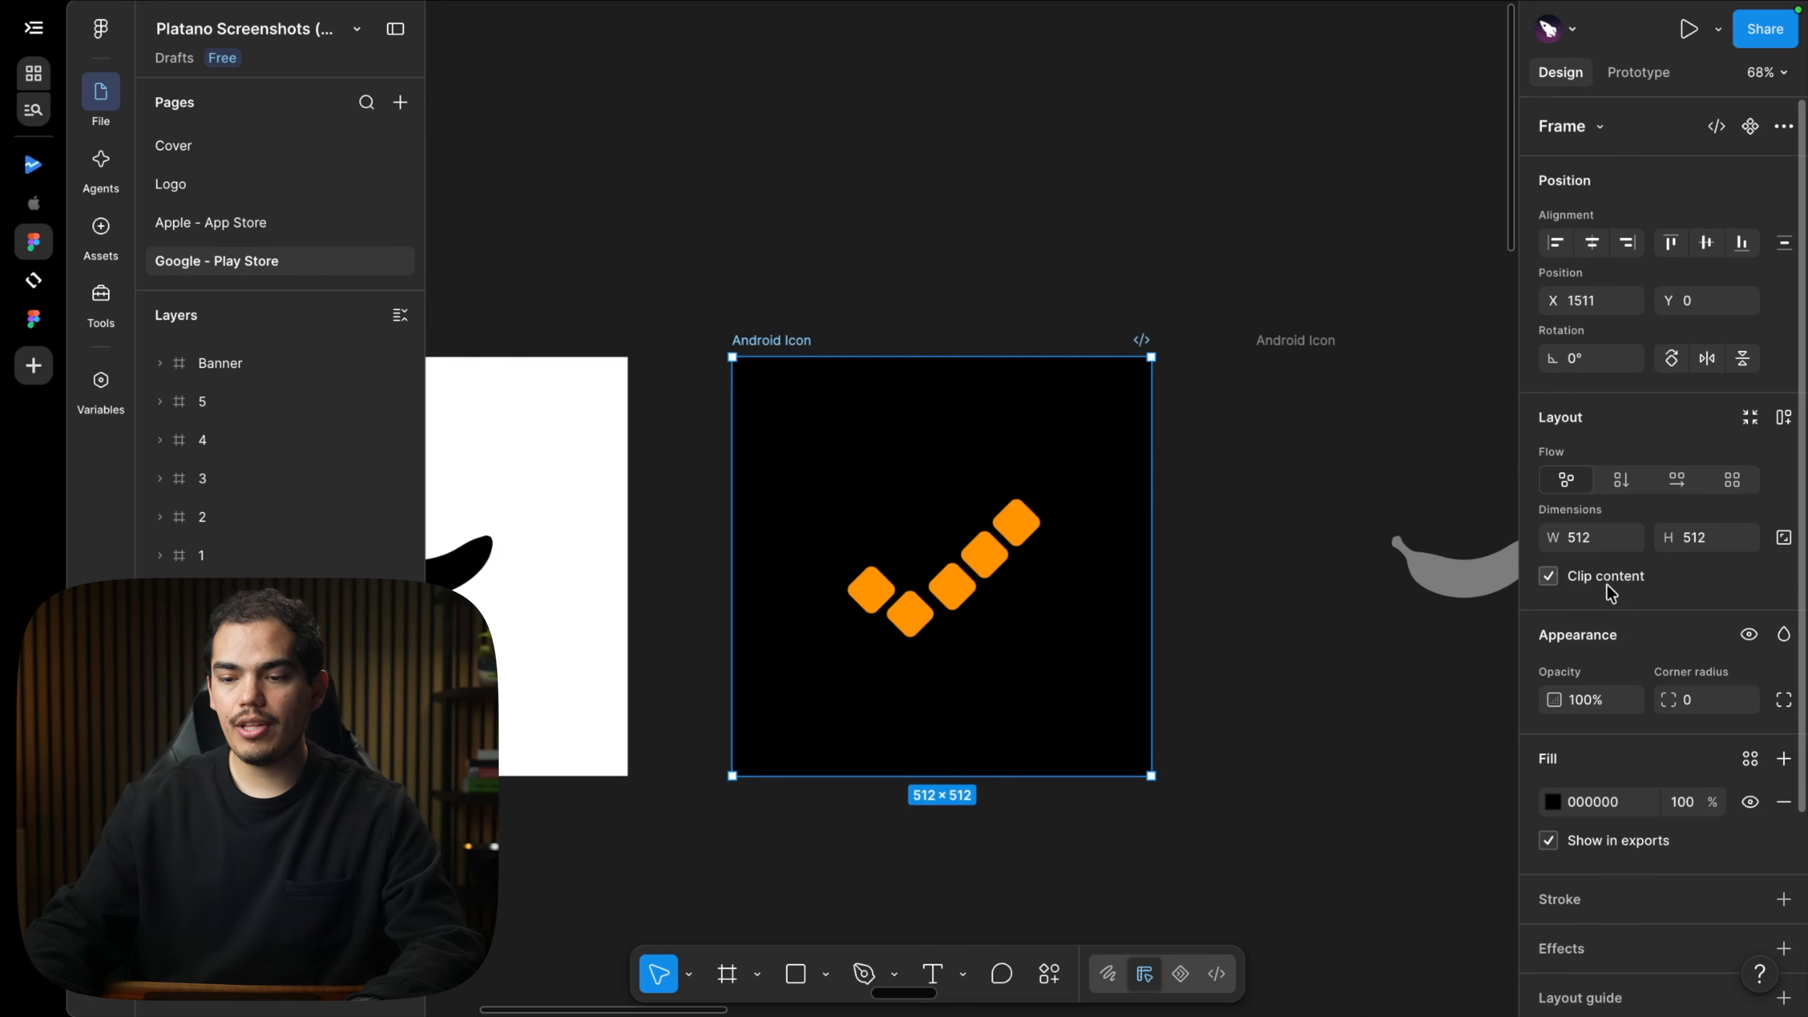
scroll(1614, 598, down, 3)
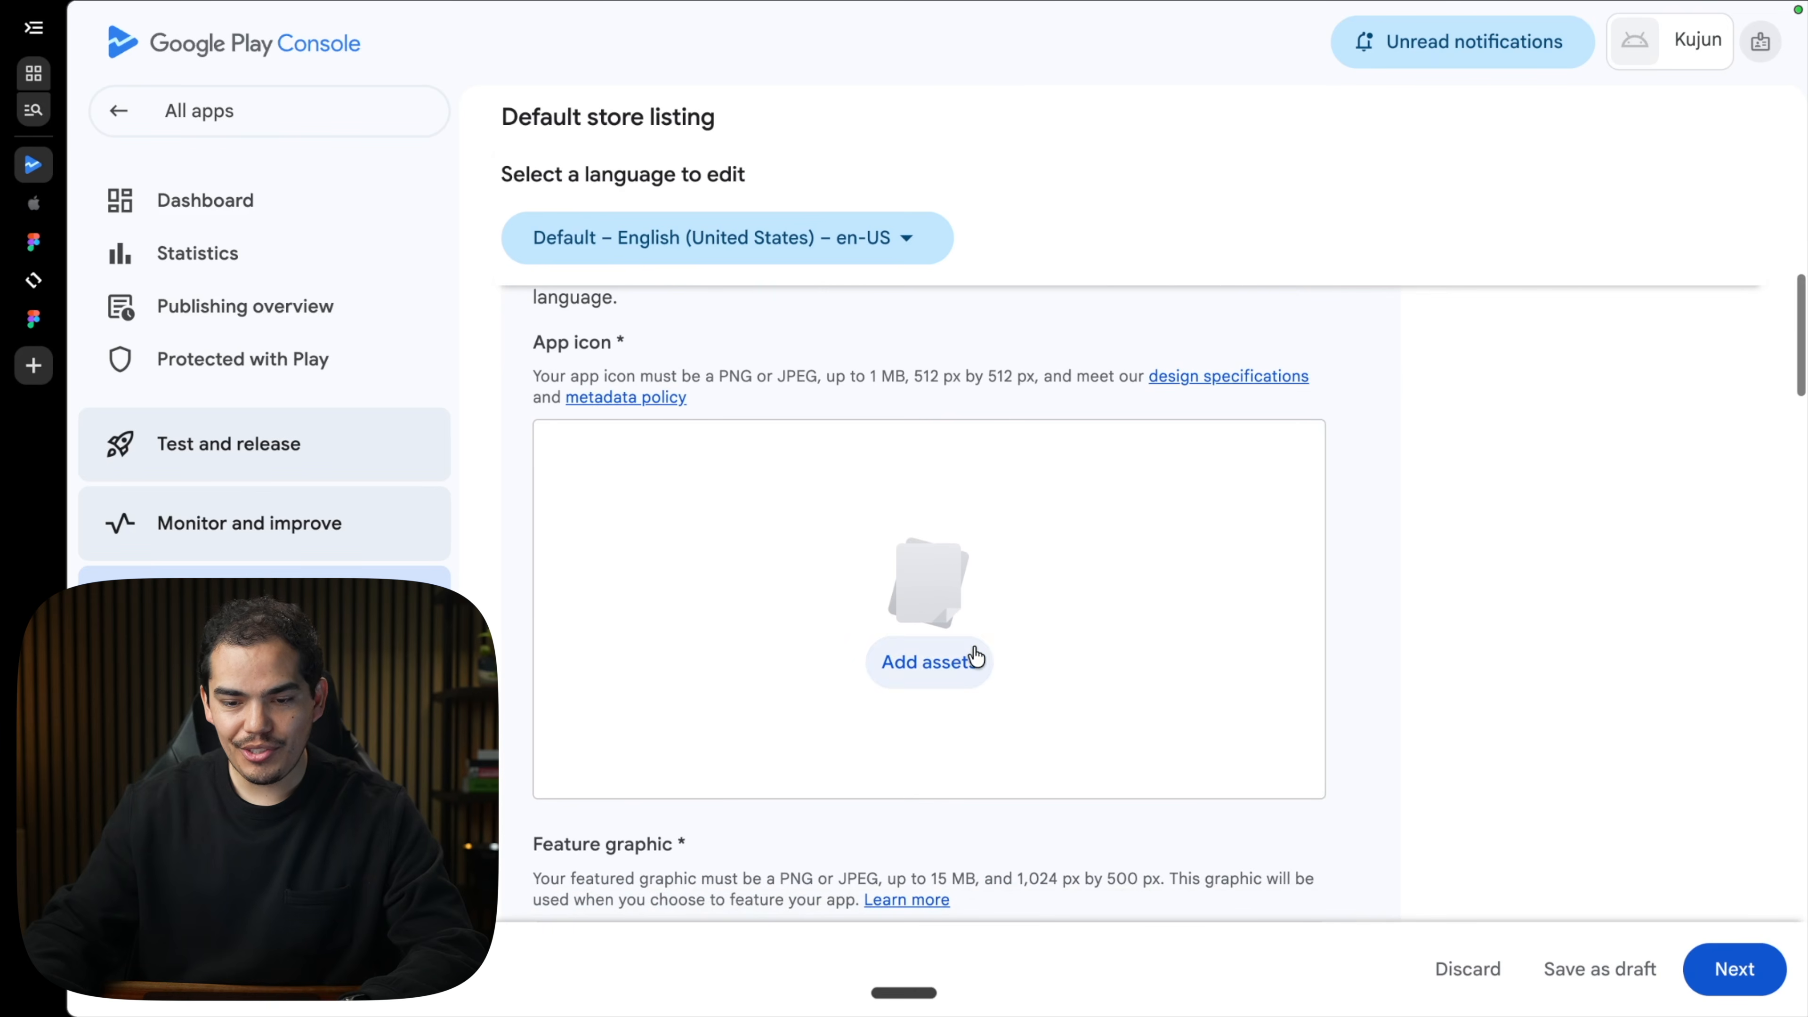
Upload Android Icon.png from Downloads as the app icon and save the listing as a draft.
click(963, 661)
click(1459, 889)
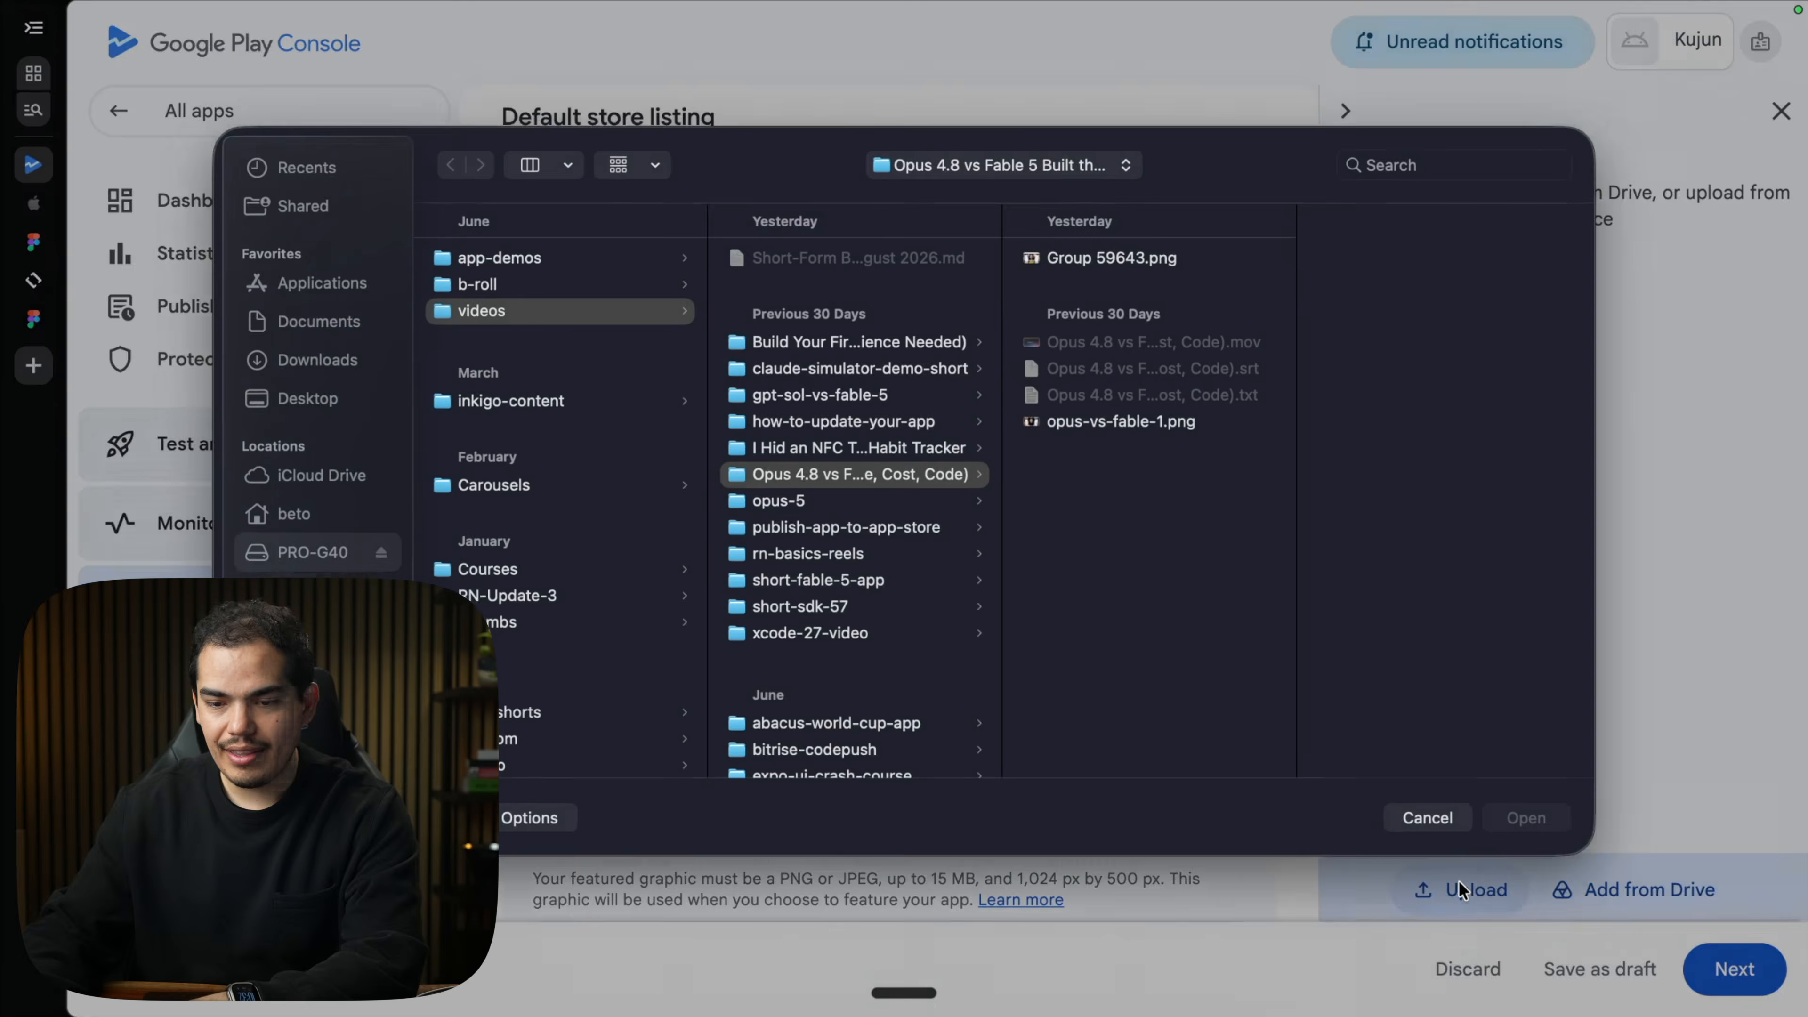
click(317, 378)
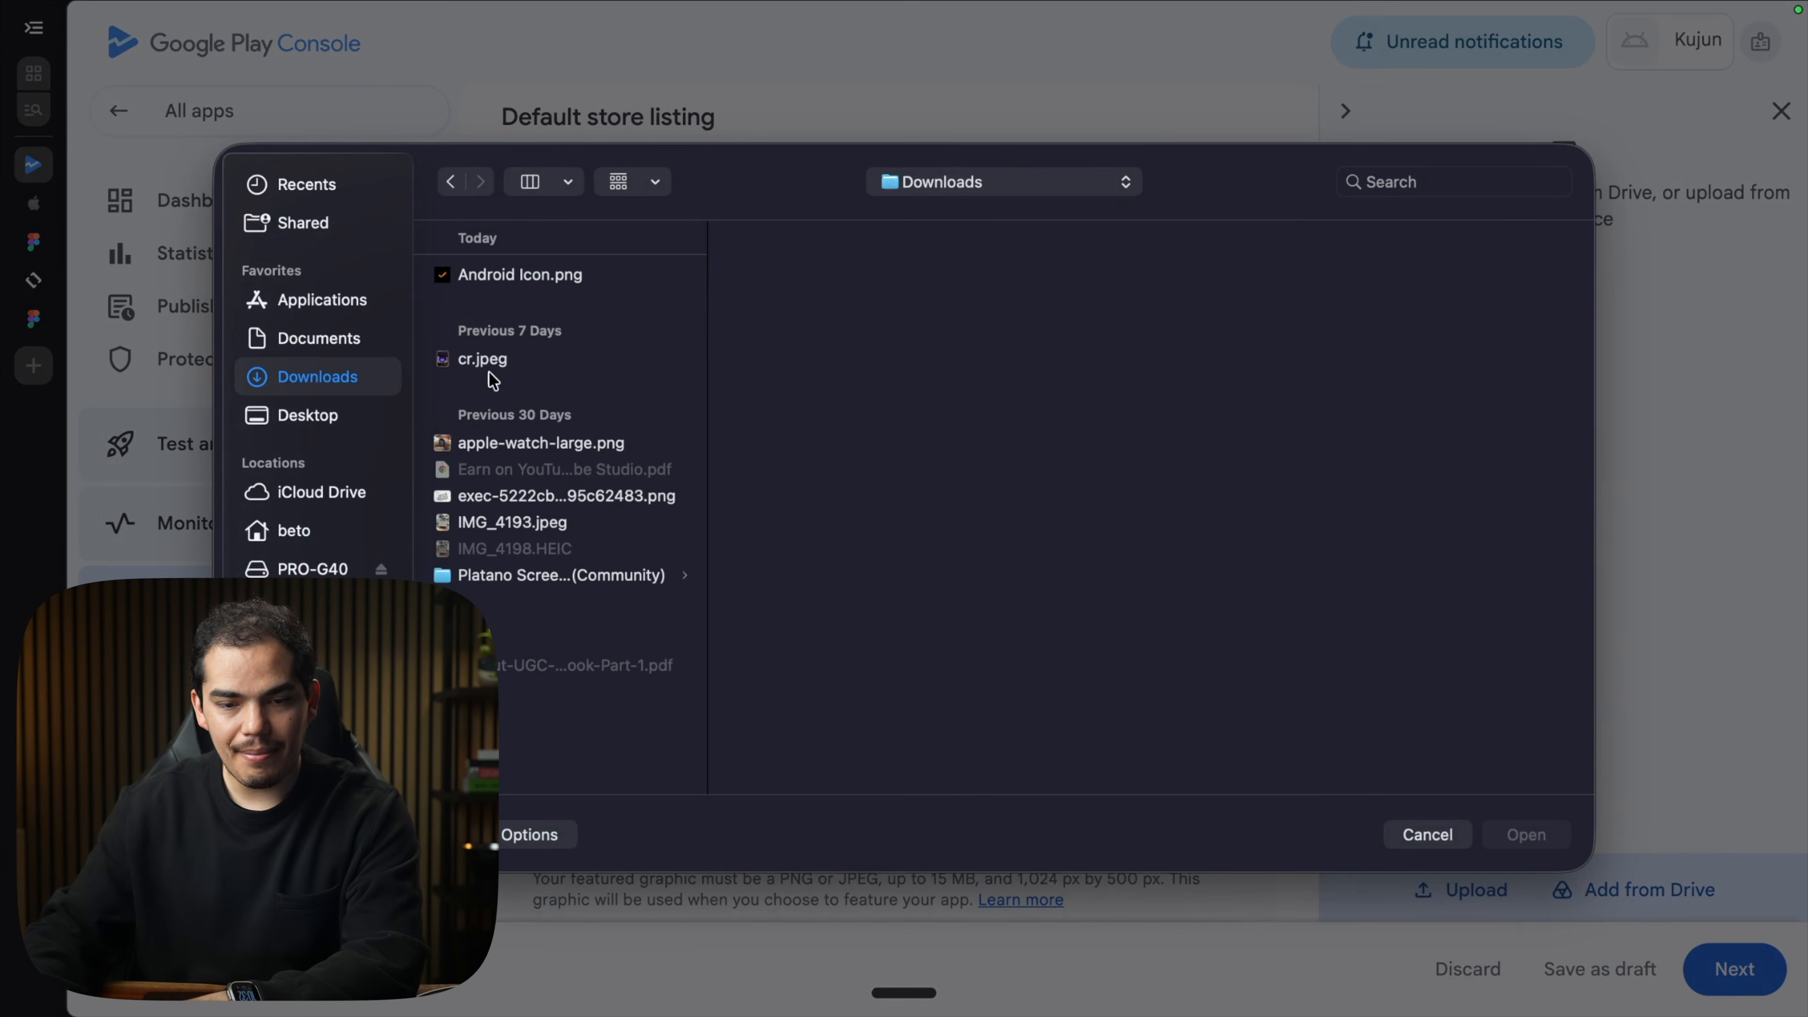
double_click(502, 279)
click(1751, 892)
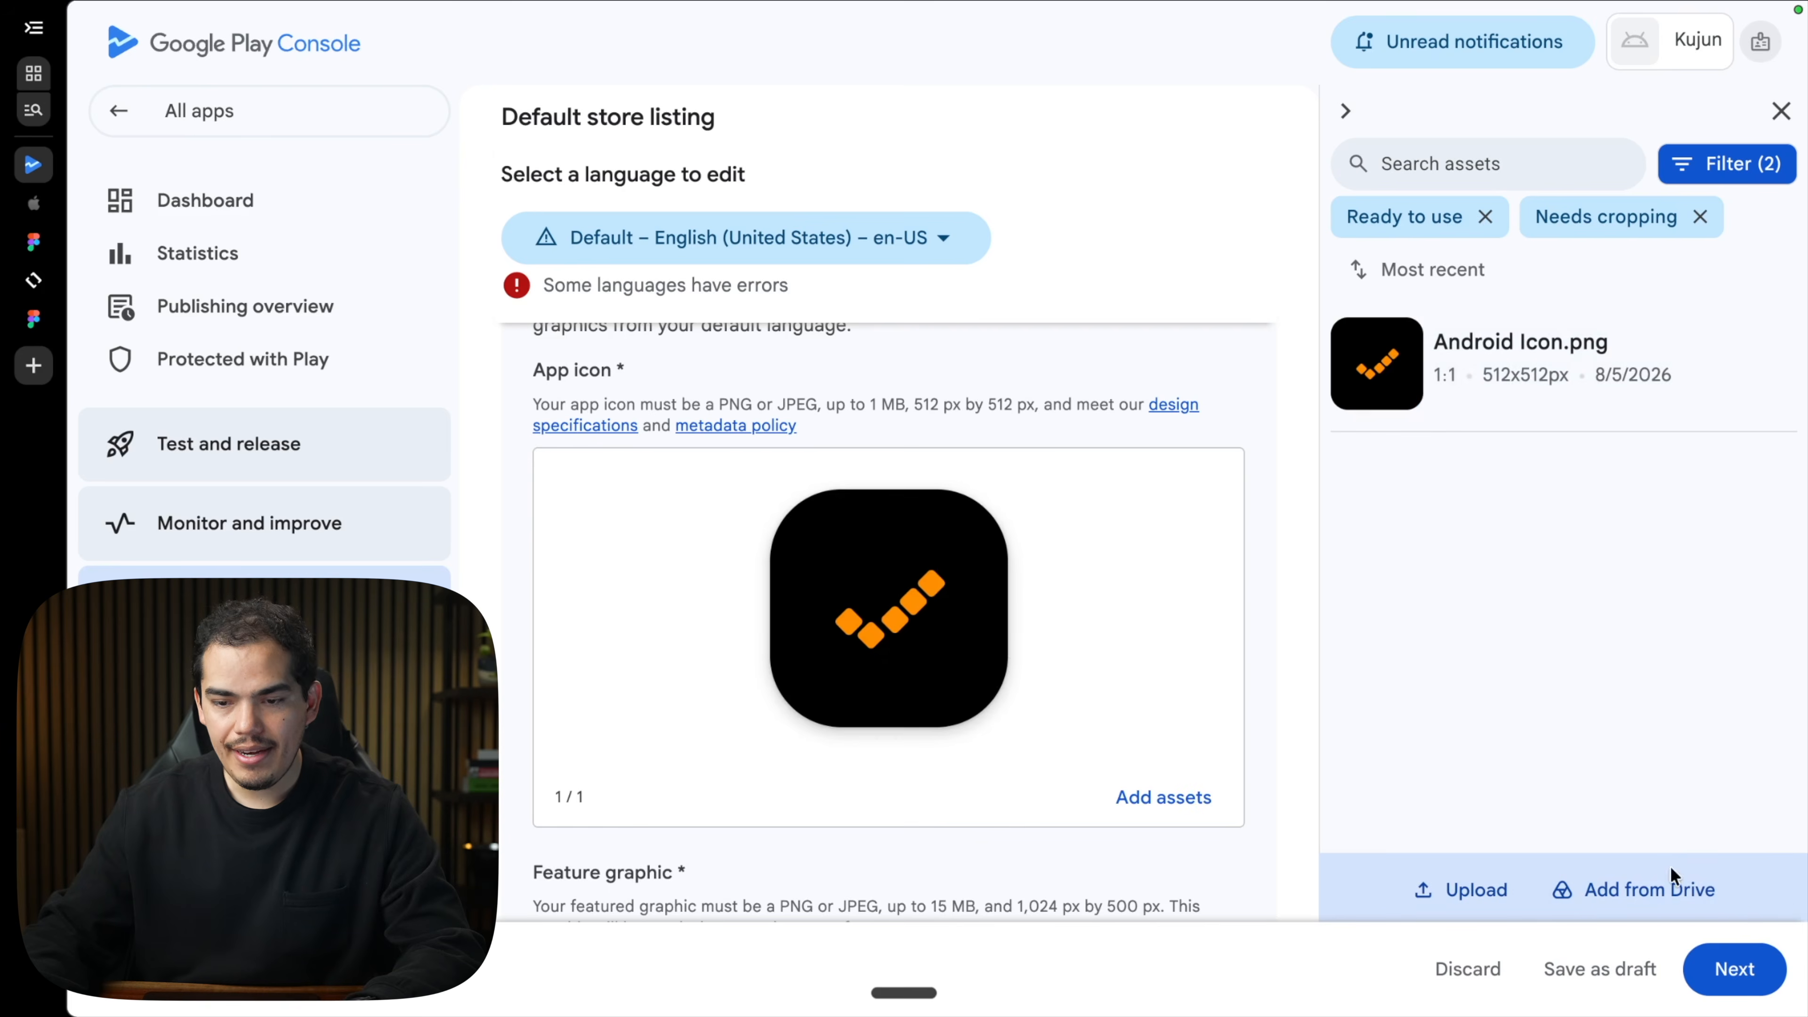
click(1582, 962)
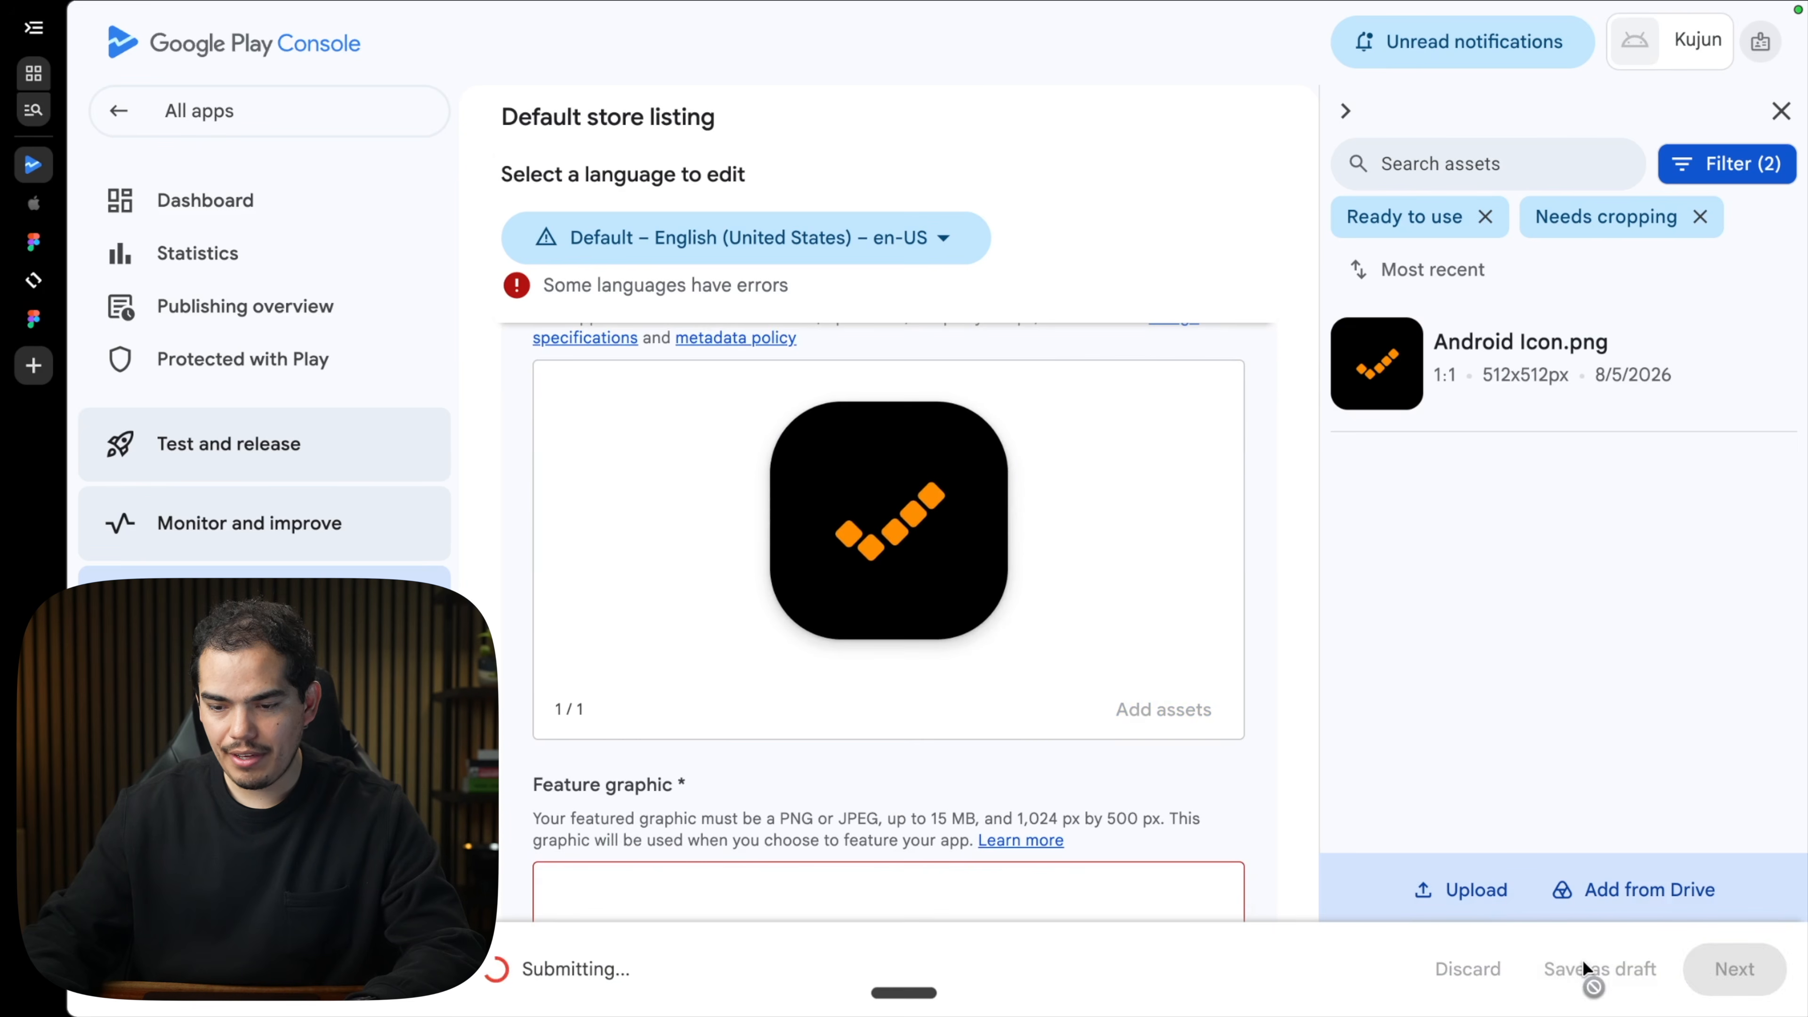
click(1781, 110)
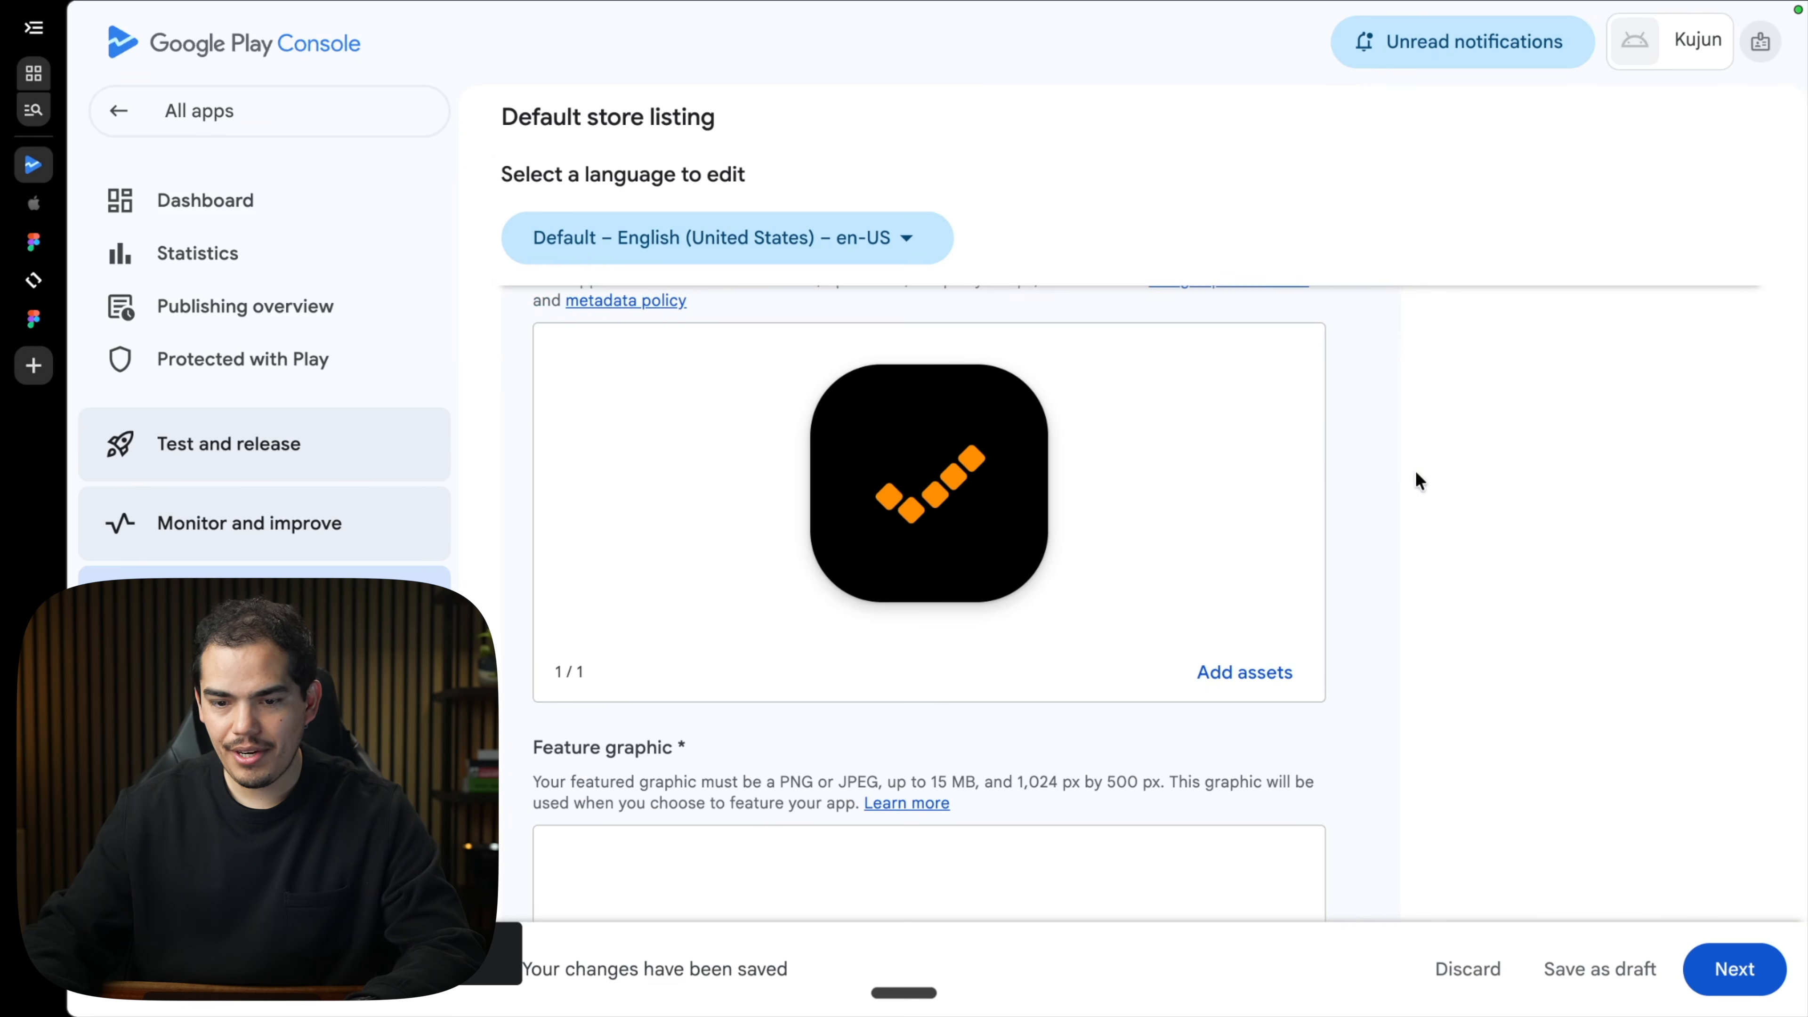
scroll(1402, 484, down, 3)
scroll(1392, 501, down, 2)
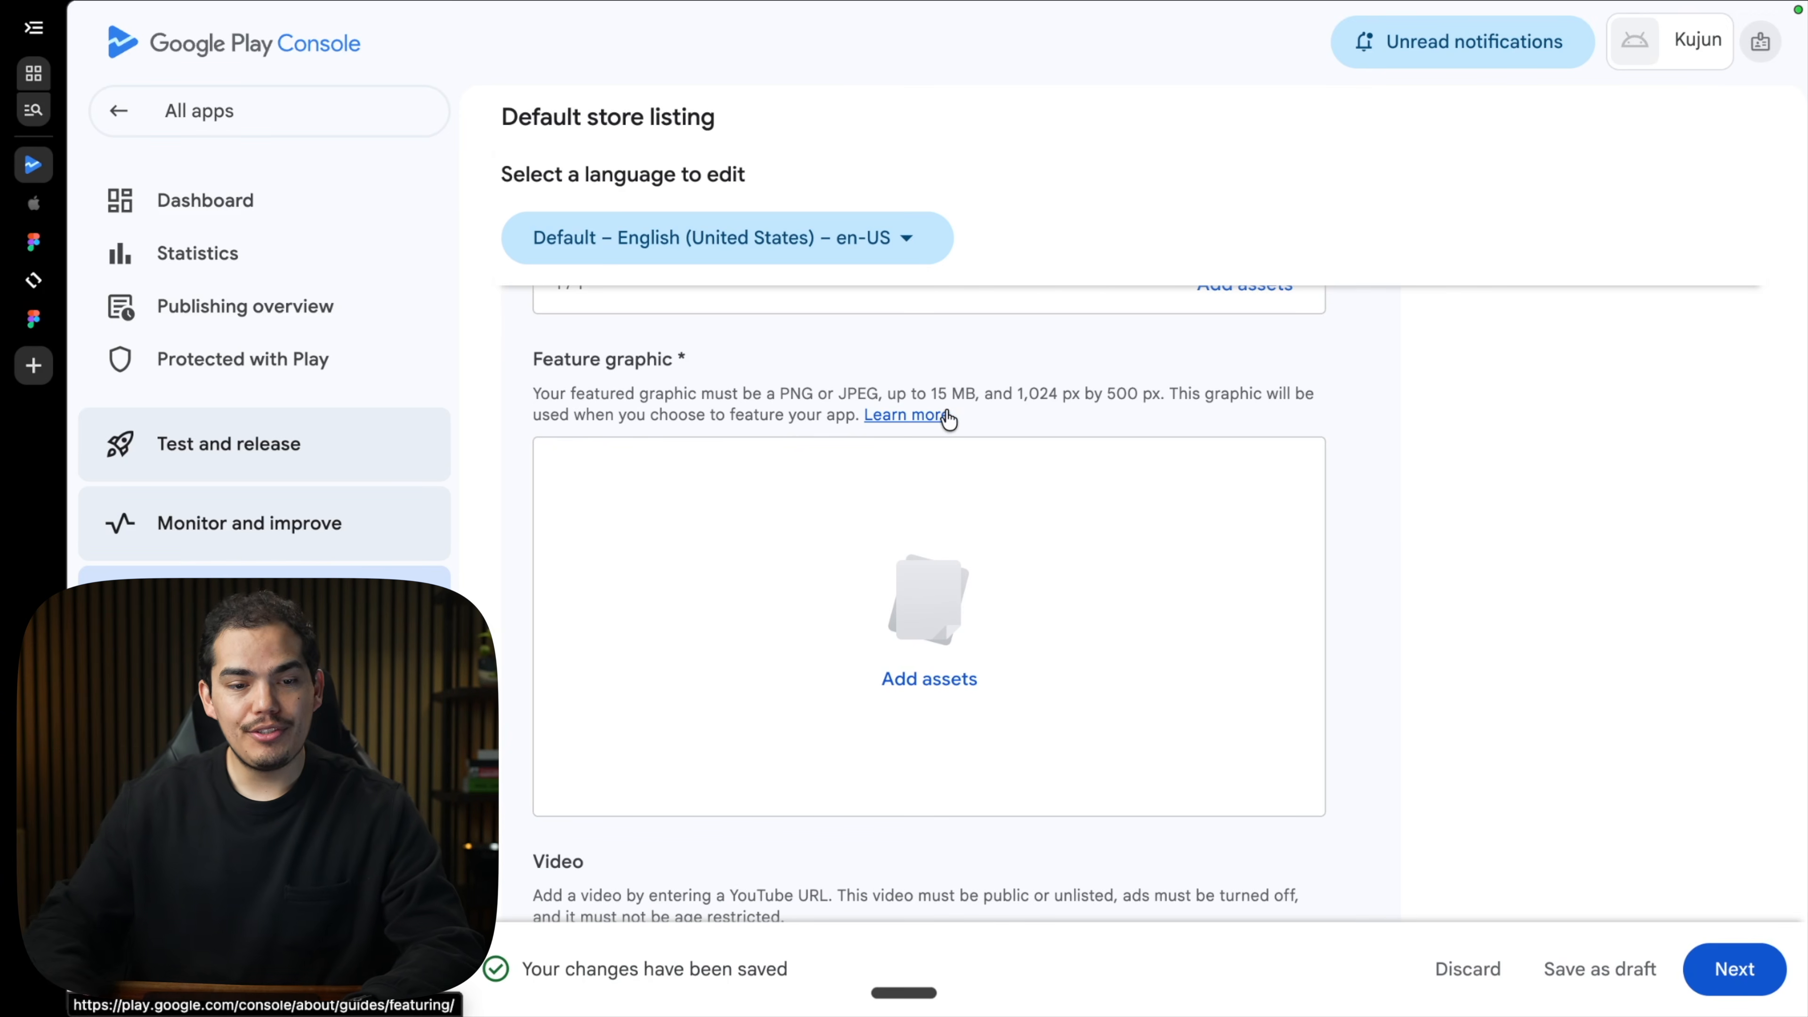
Back in Figma, deselect the Android Icon frame and pan around the Play Store page.
key(super+3)
click(710, 500)
scroll(710, 501, down, 4)
scroll(710, 501, down, 7)
scroll(710, 500, left, 5)
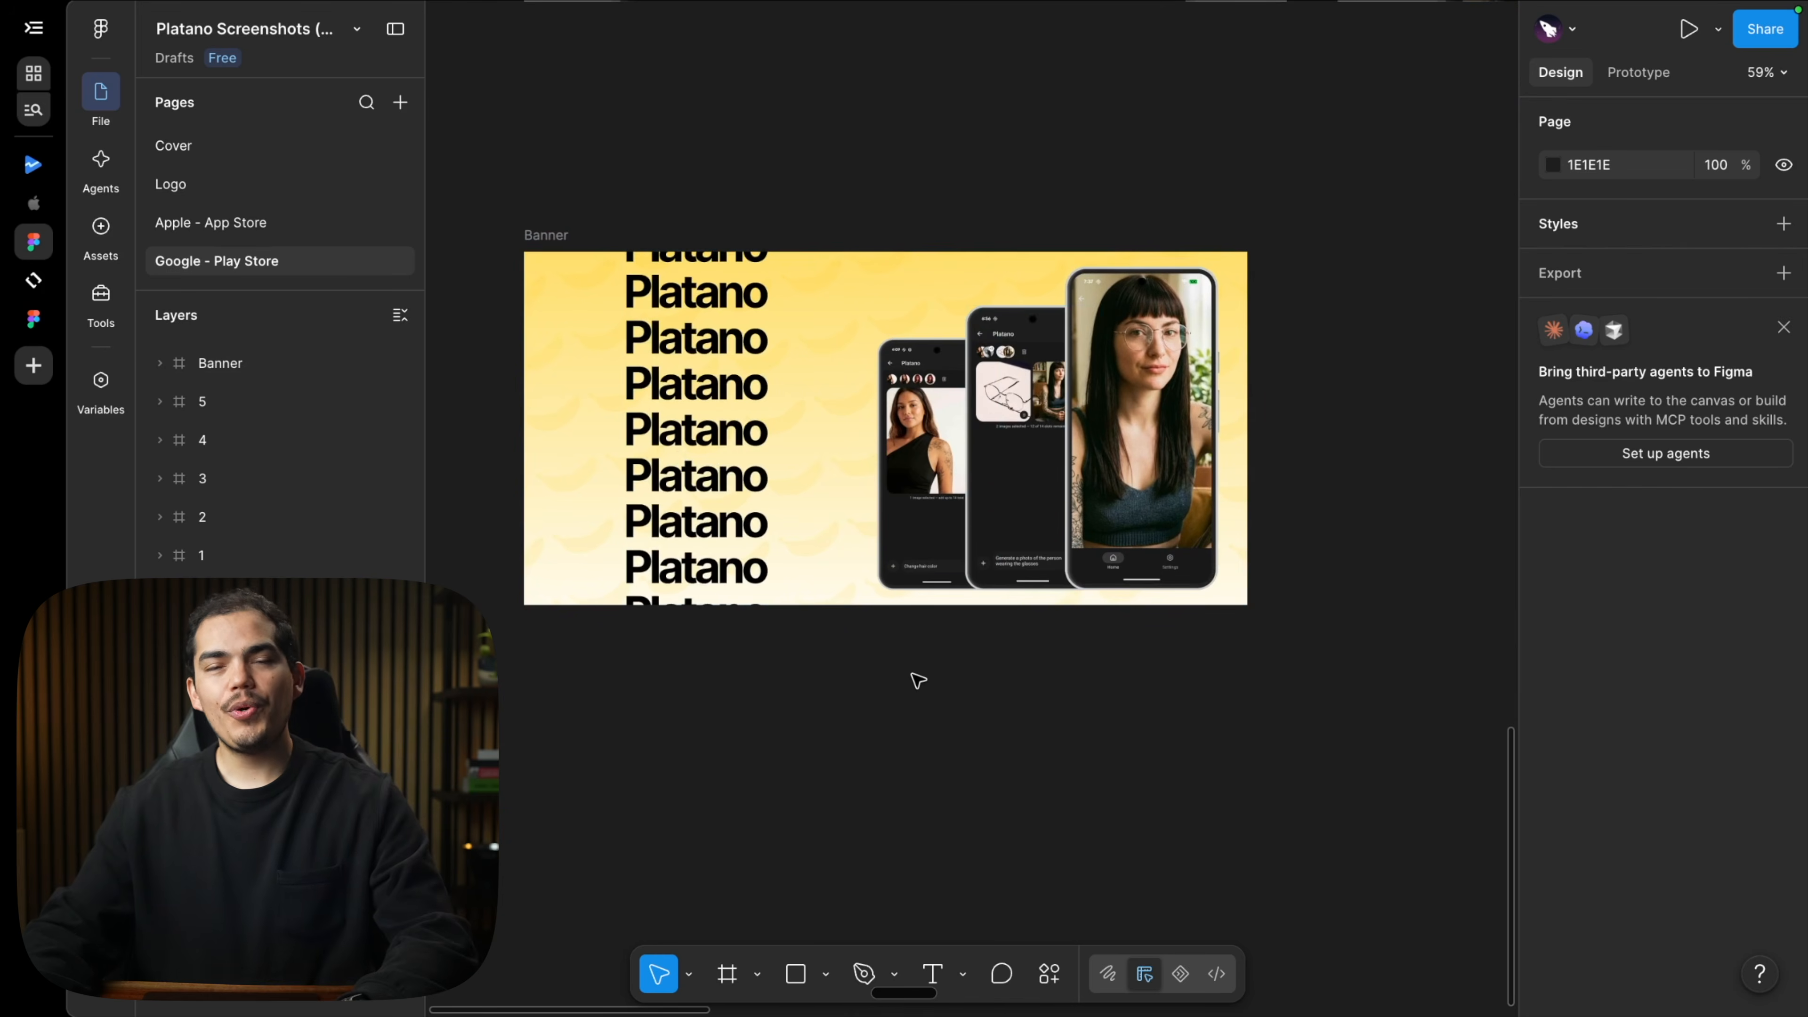
scroll(918, 680, up, 1)
scroll(919, 681, up, 1)
scroll(919, 681, left, 1)
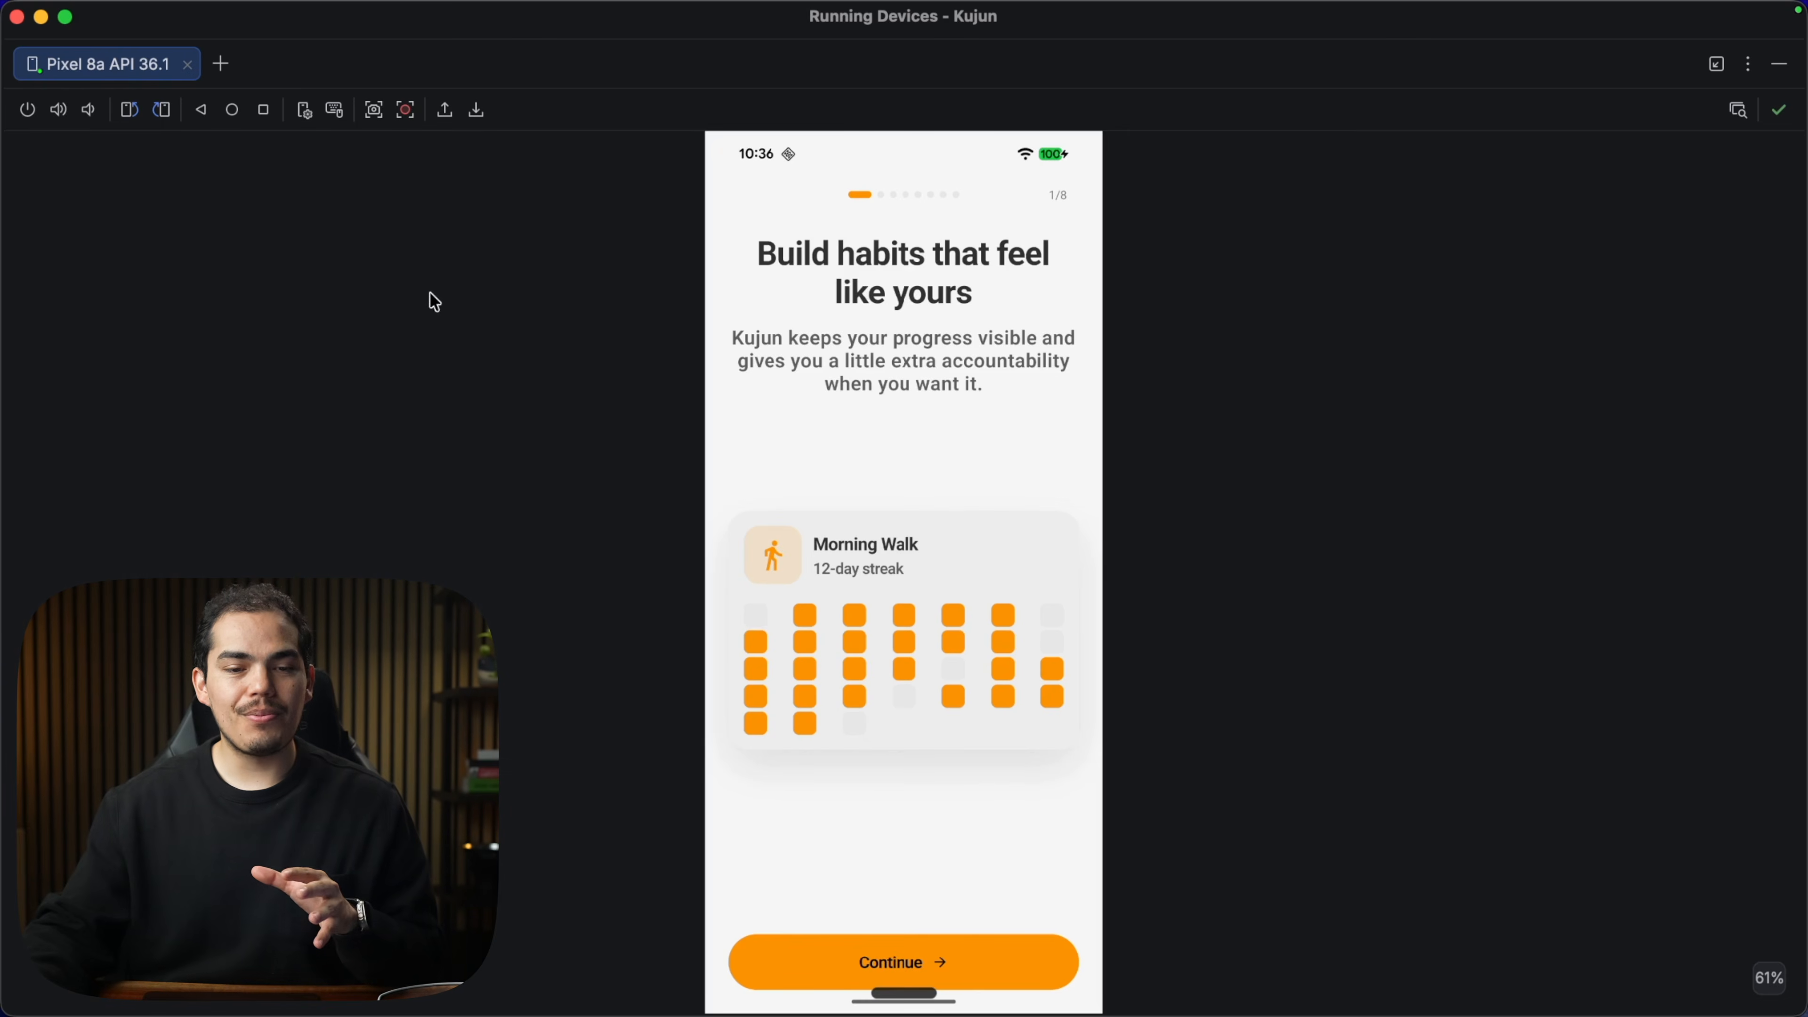
Screenshot the emulator's 1/8 onboarding screen in a Pixel 8a frame and copy it.
click(373, 110)
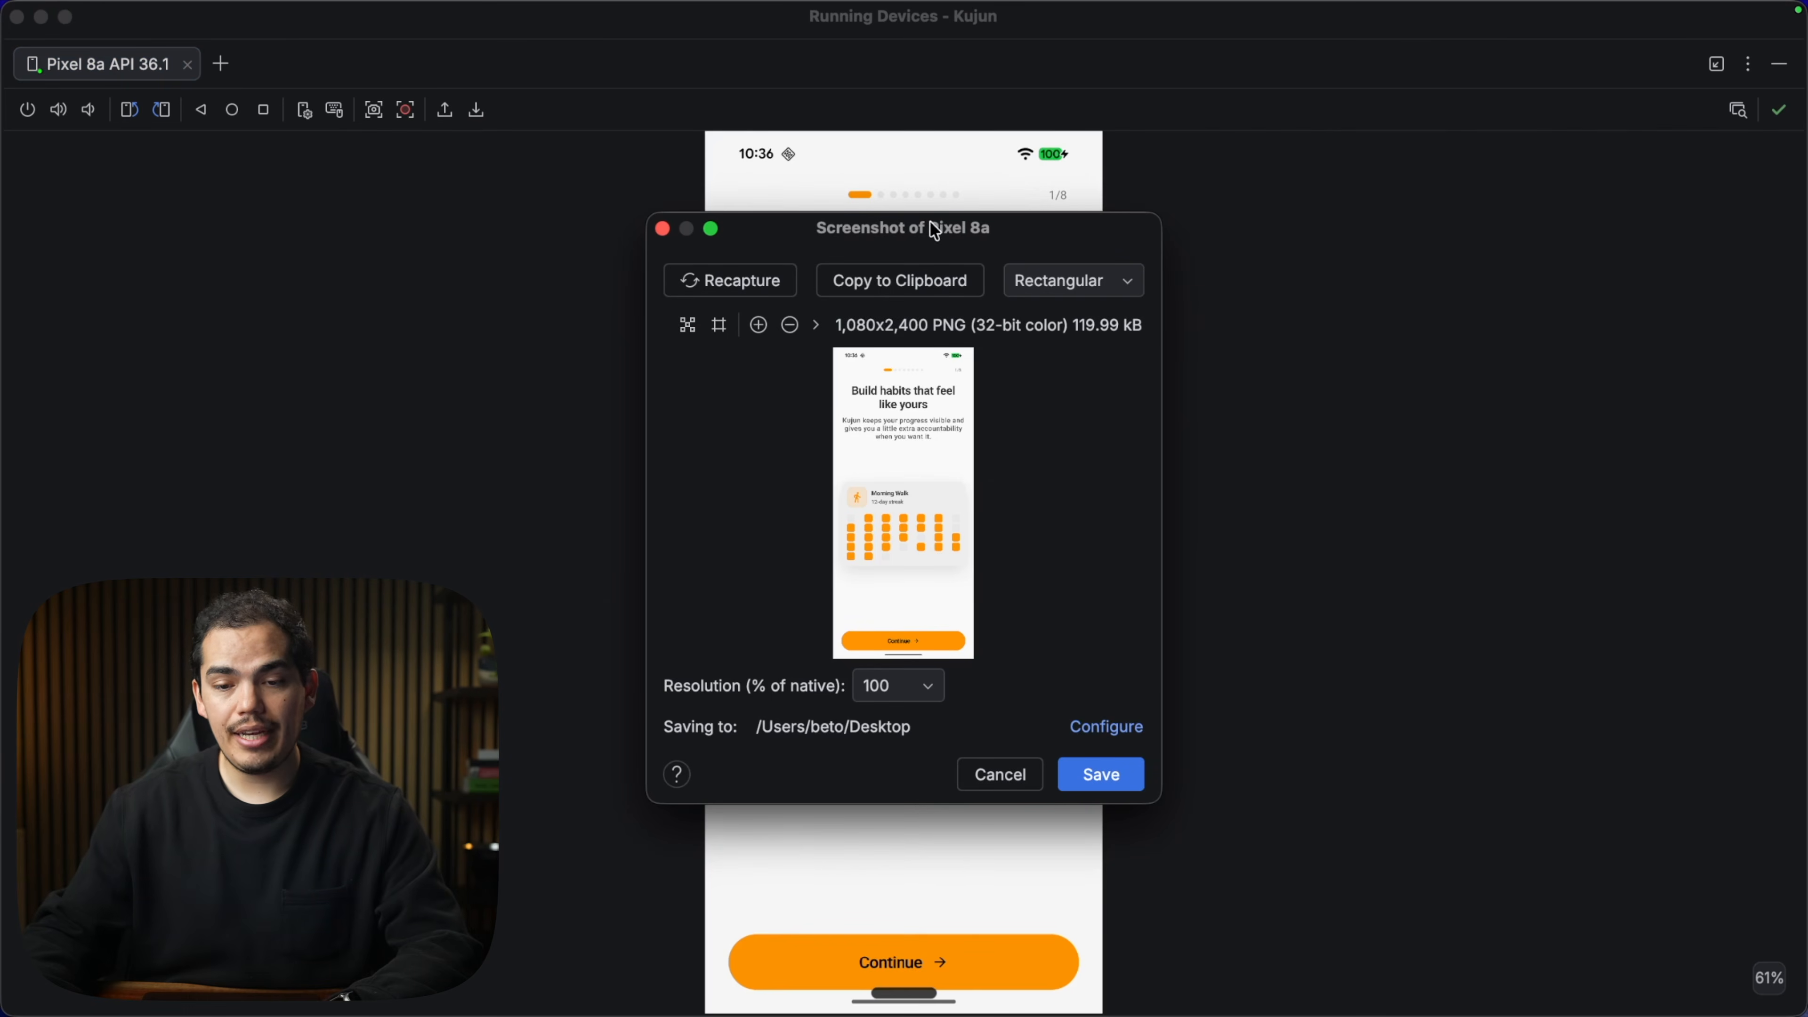
double_click(930, 221)
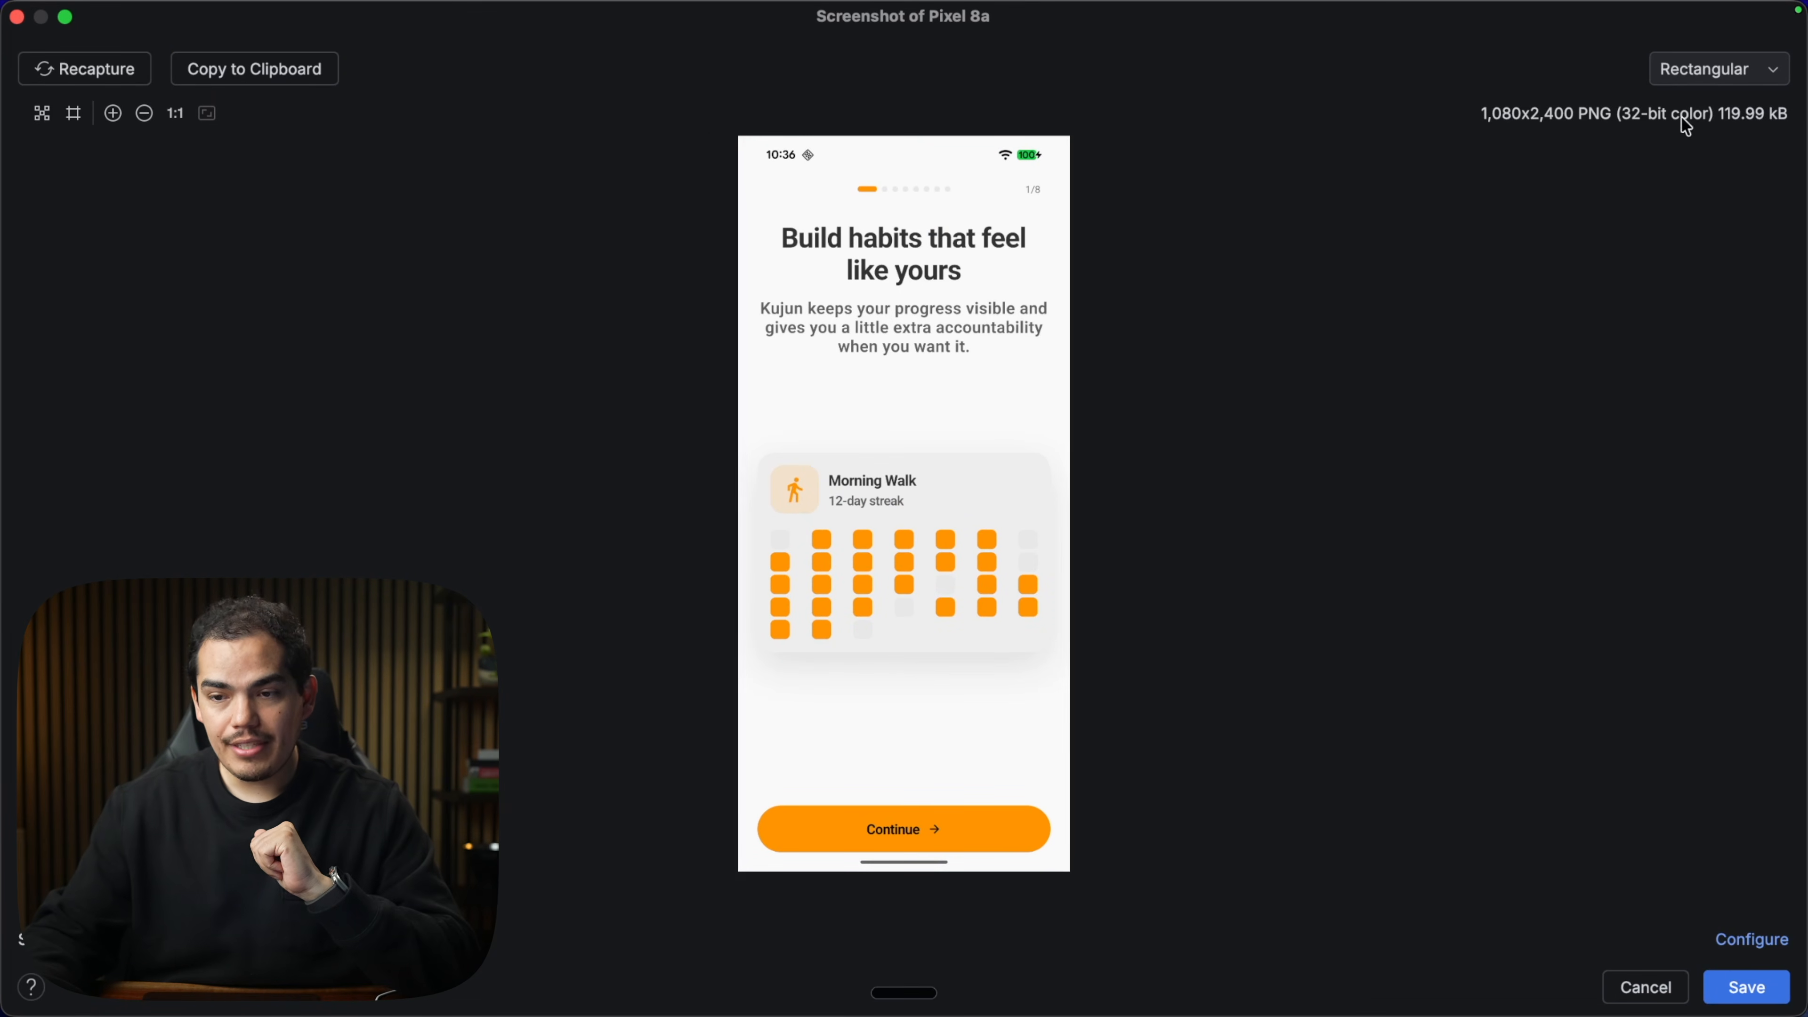
click(1695, 76)
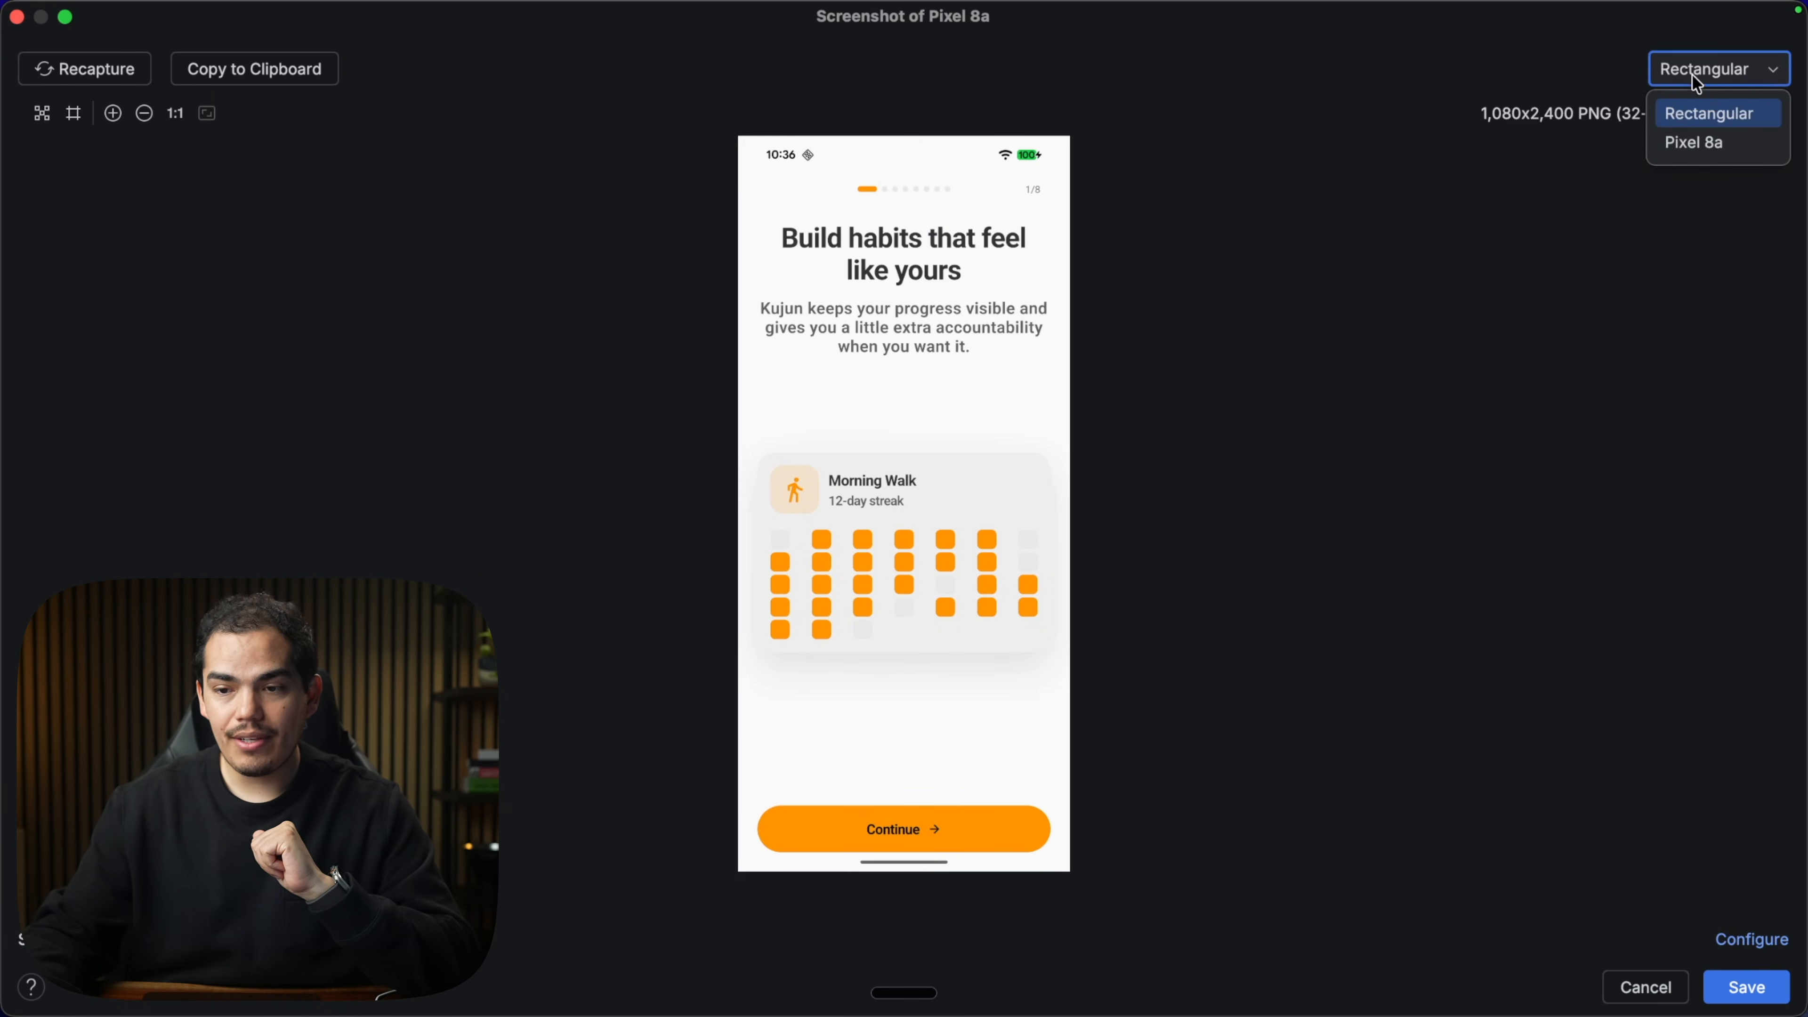
click(1723, 146)
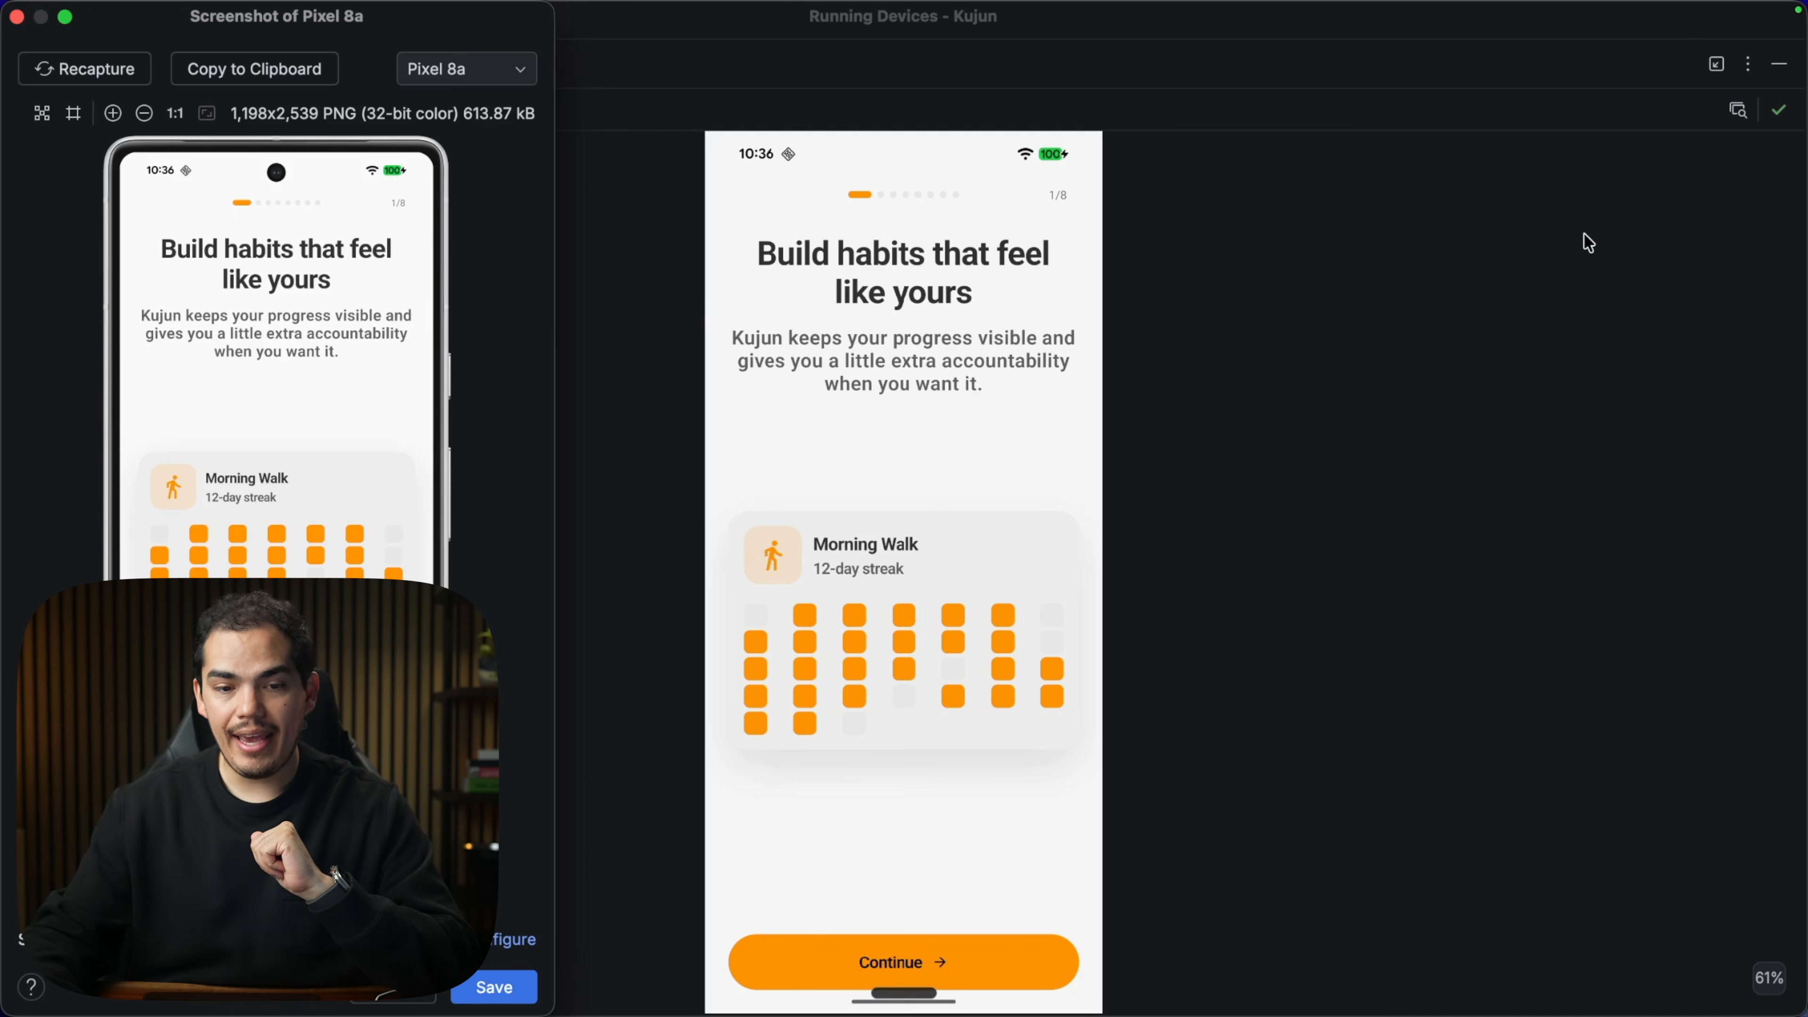
drag(383, 44, 980, 44)
click(833, 75)
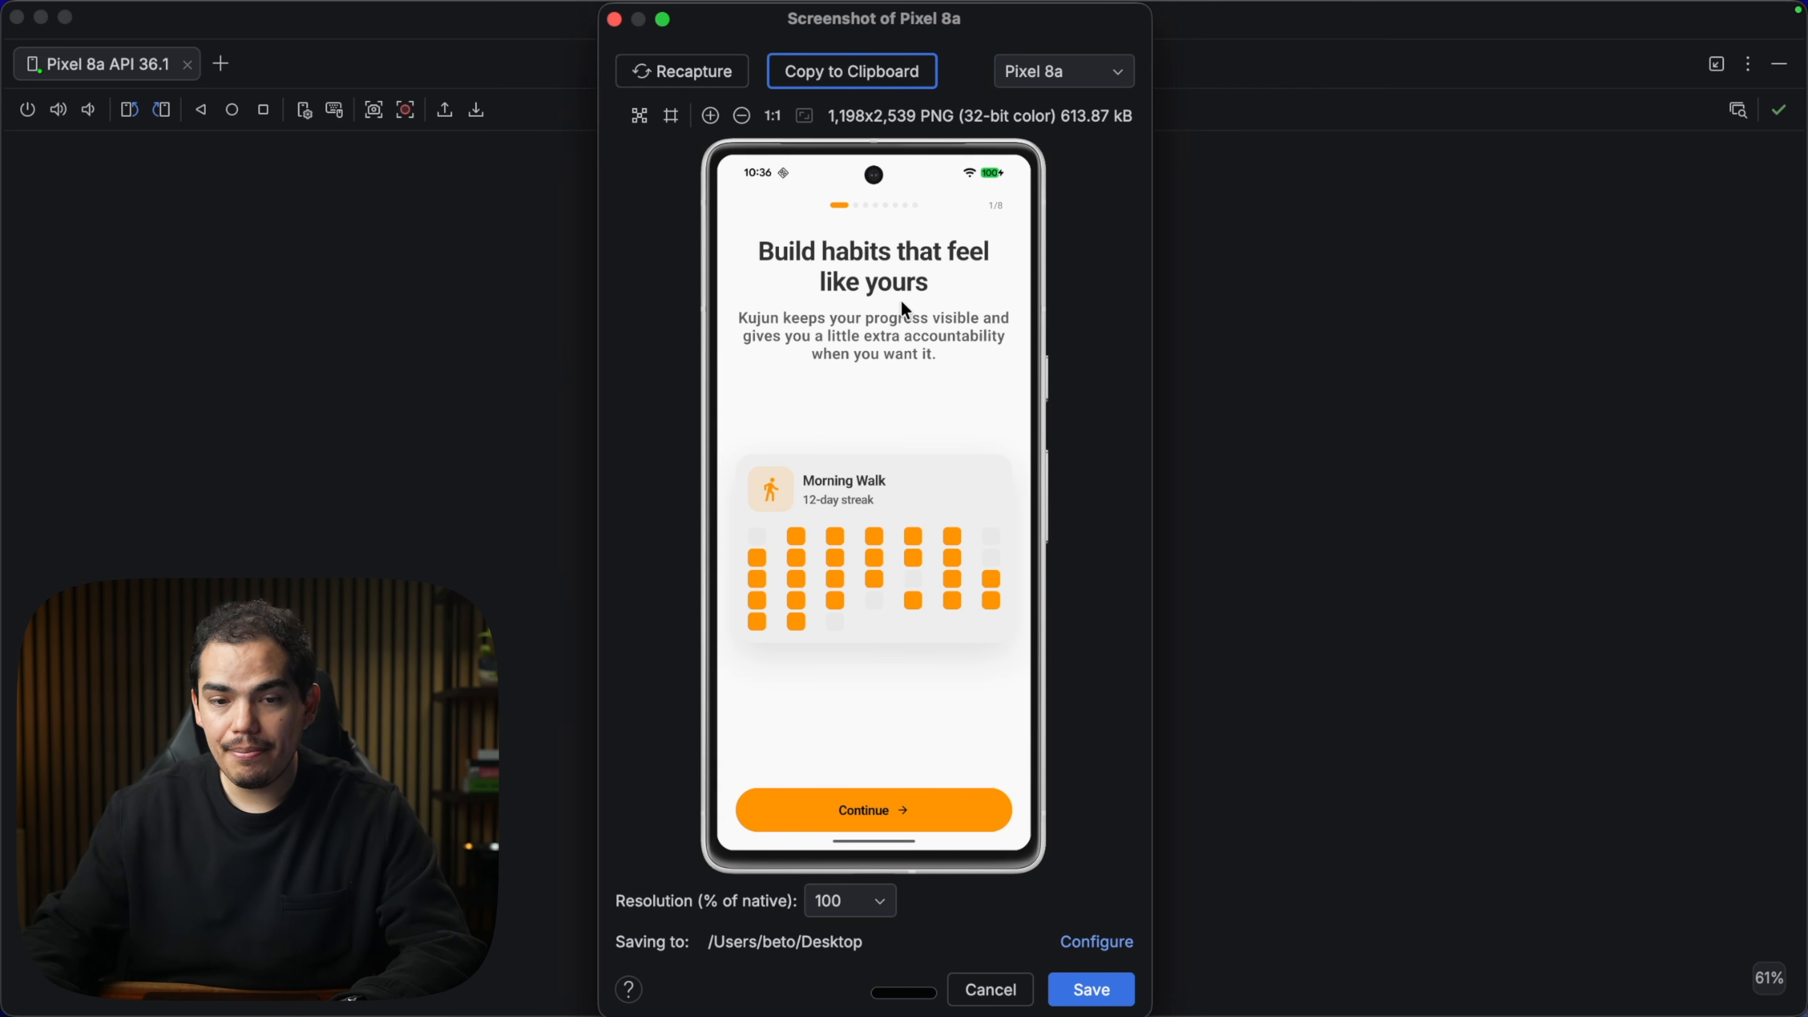
key(ctrl+Right)
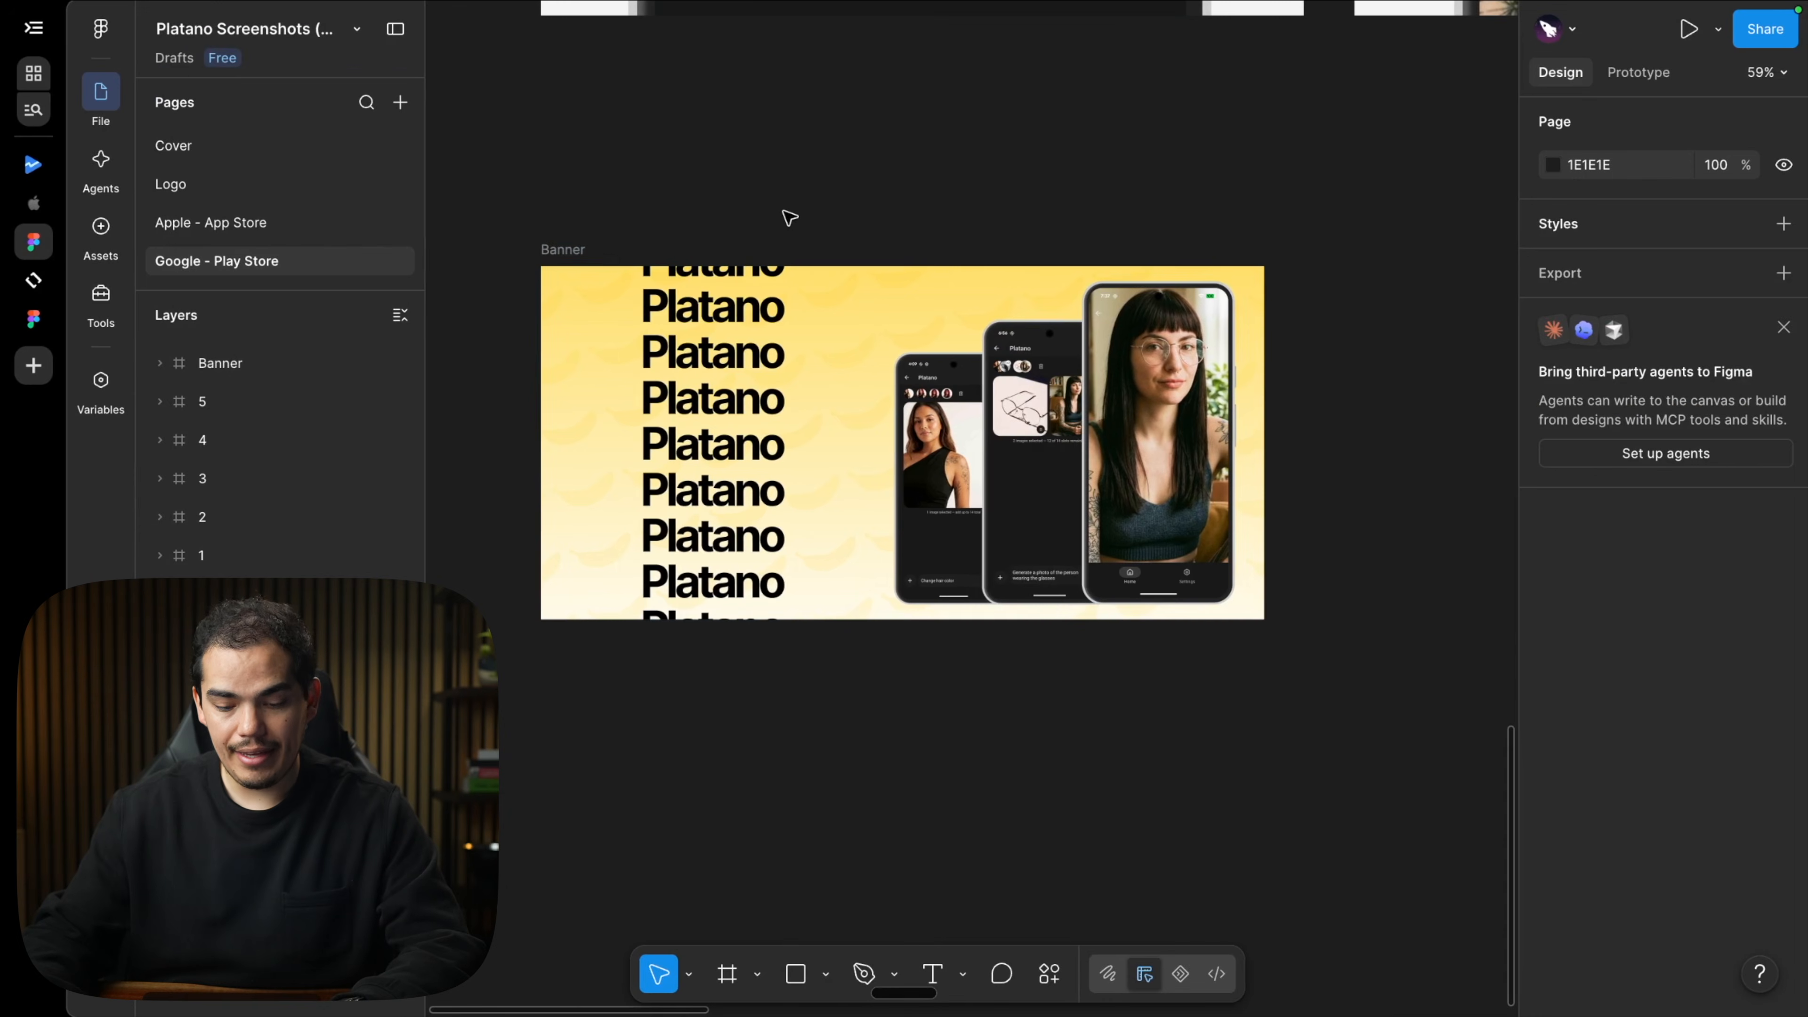
Paste the Pixel 8a screenshot below the Banner and place a duplicated phone mockup beside it.
scroll(839, 311, up, 5)
scroll(840, 311, down, 8)
scroll(840, 312, down, 3)
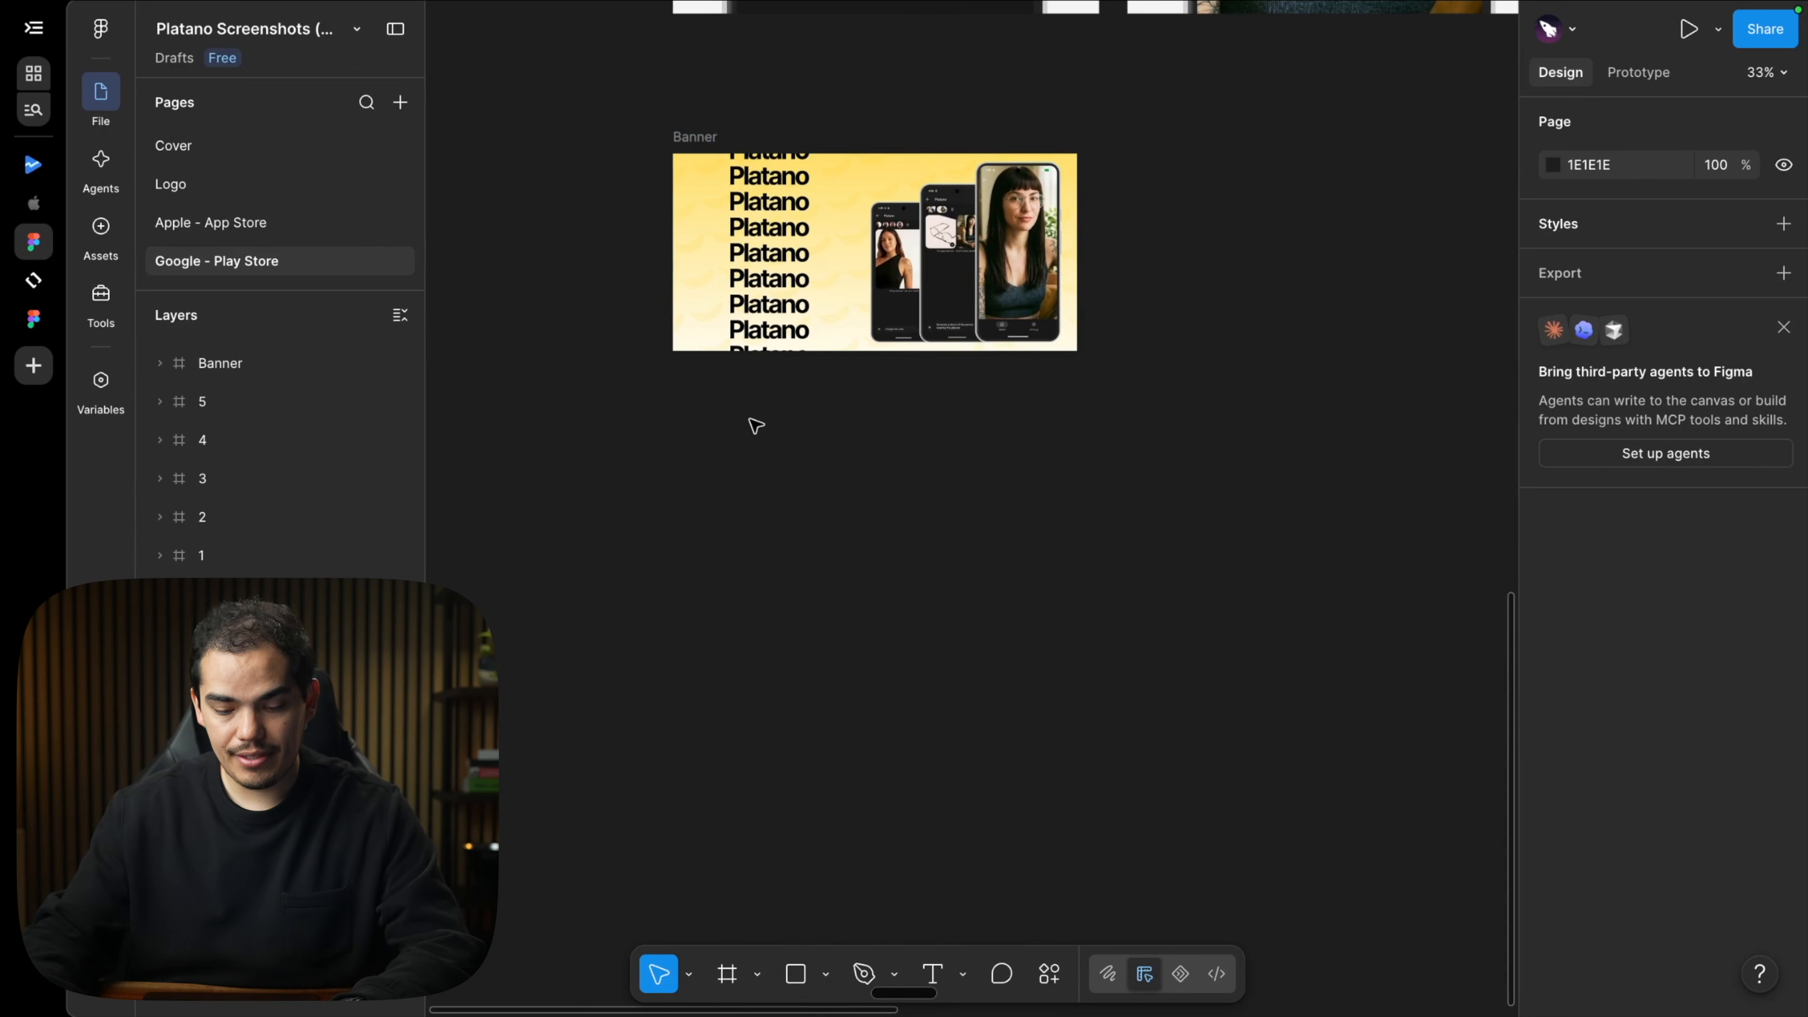
key(ctrl+v)
drag(970, 400, 805, 855)
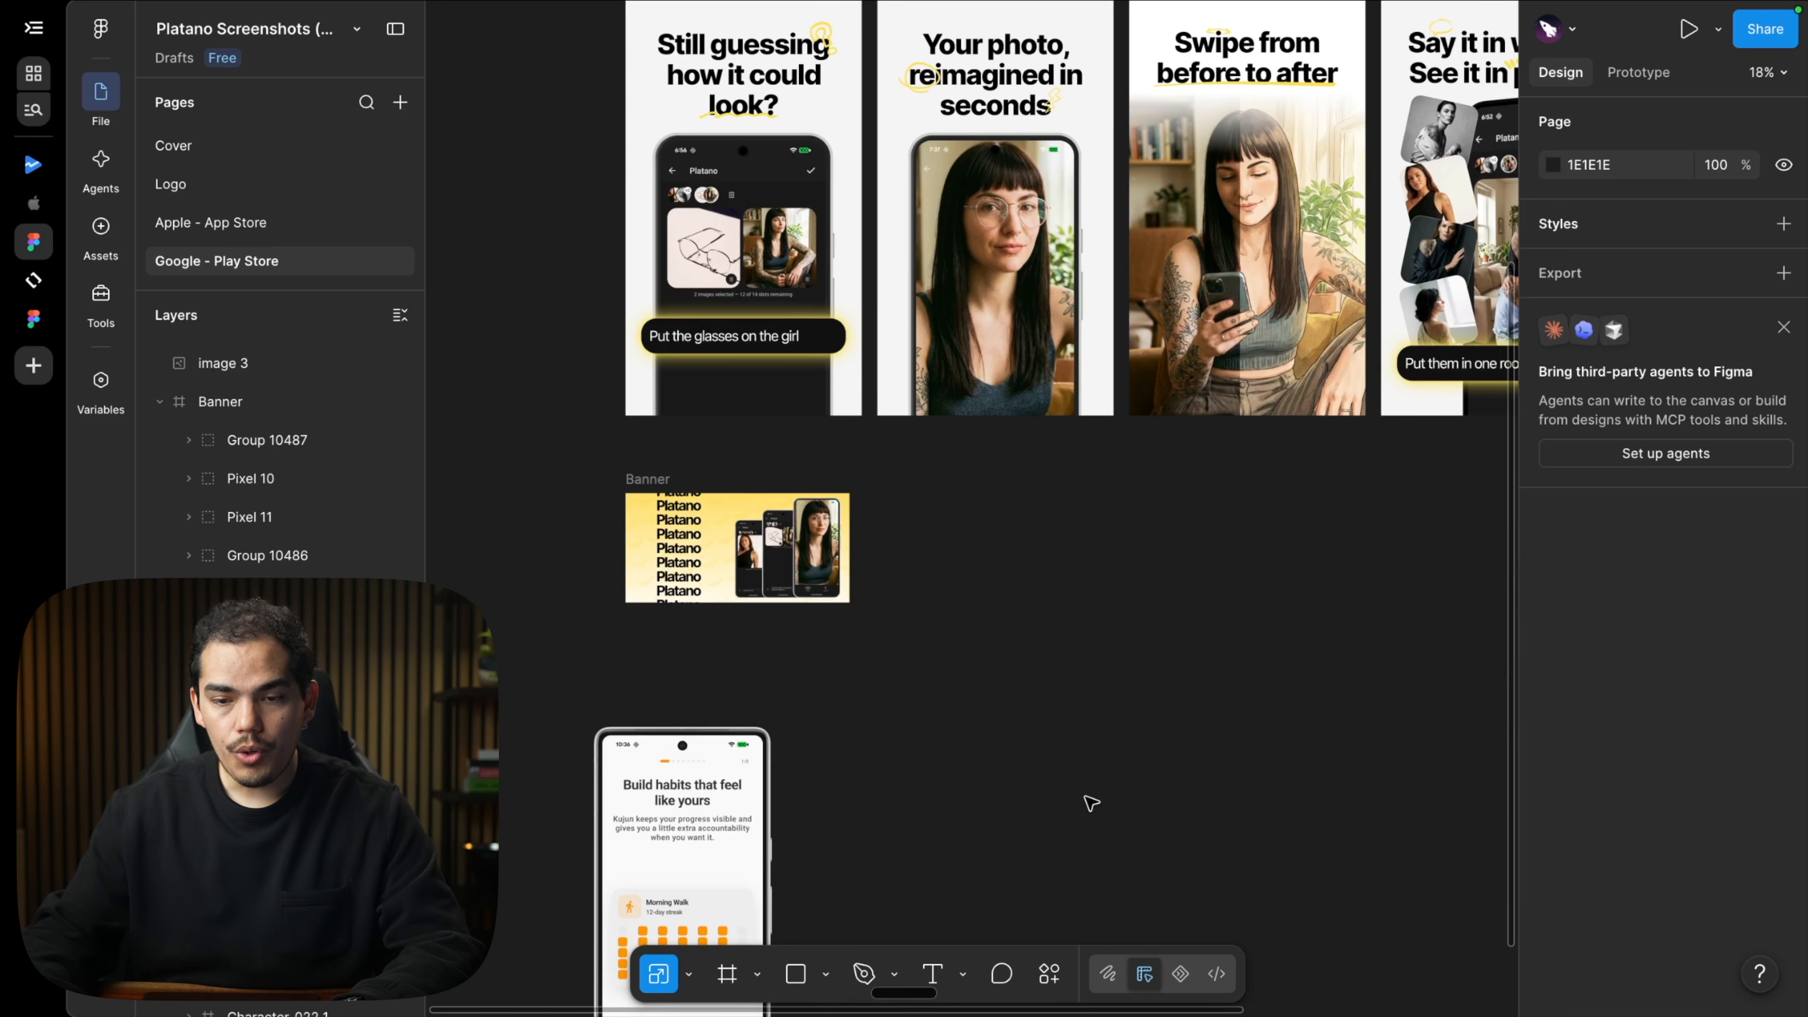
click(997, 296)
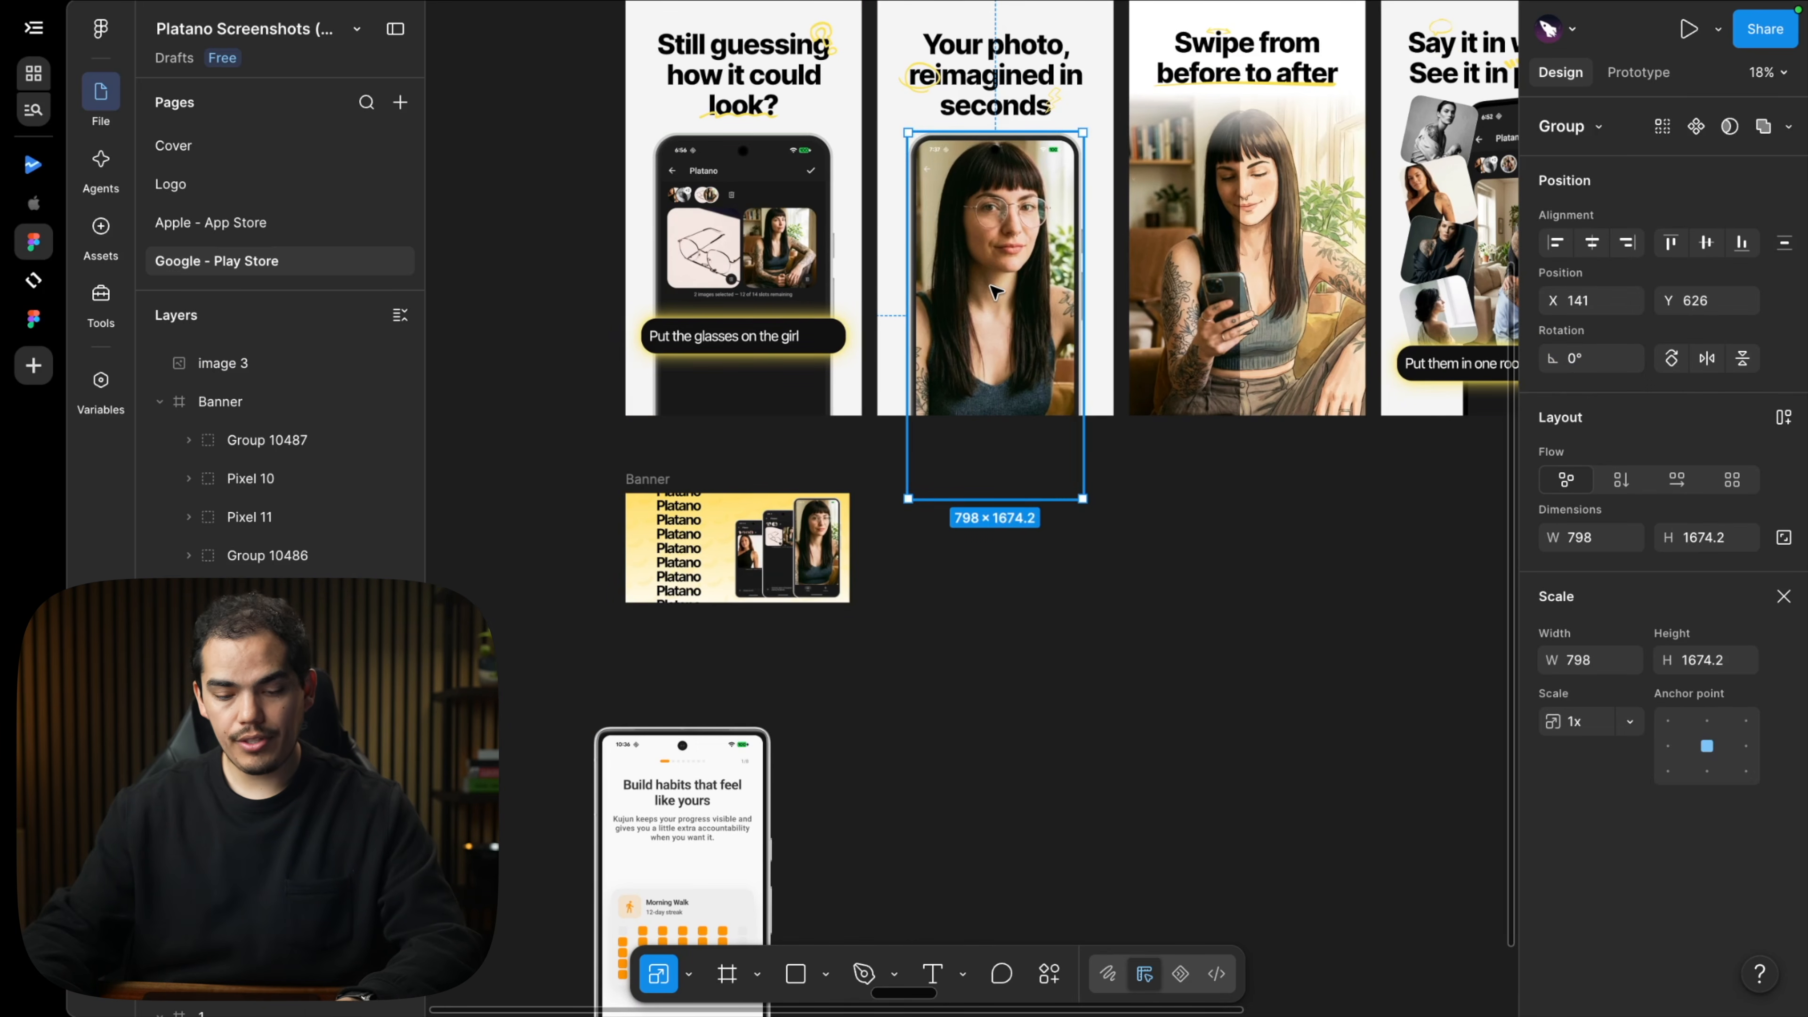
drag(995, 291, 910, 889)
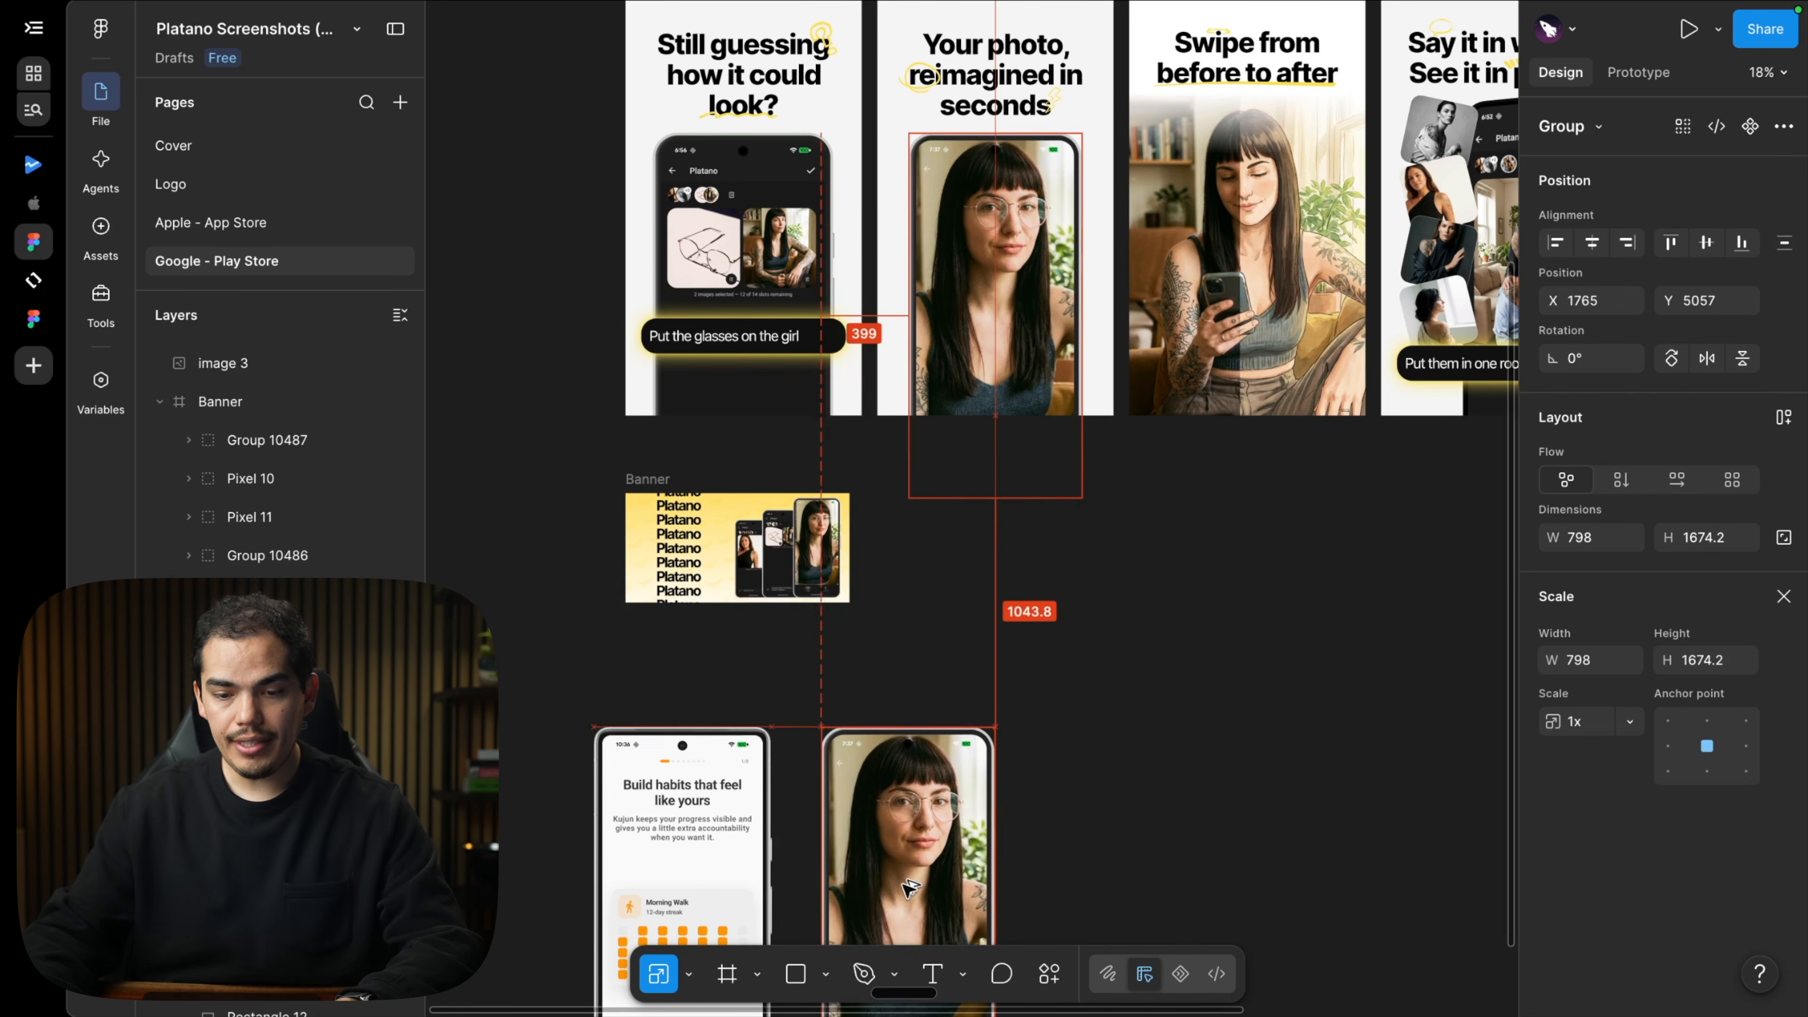
drag(910, 889, 902, 903)
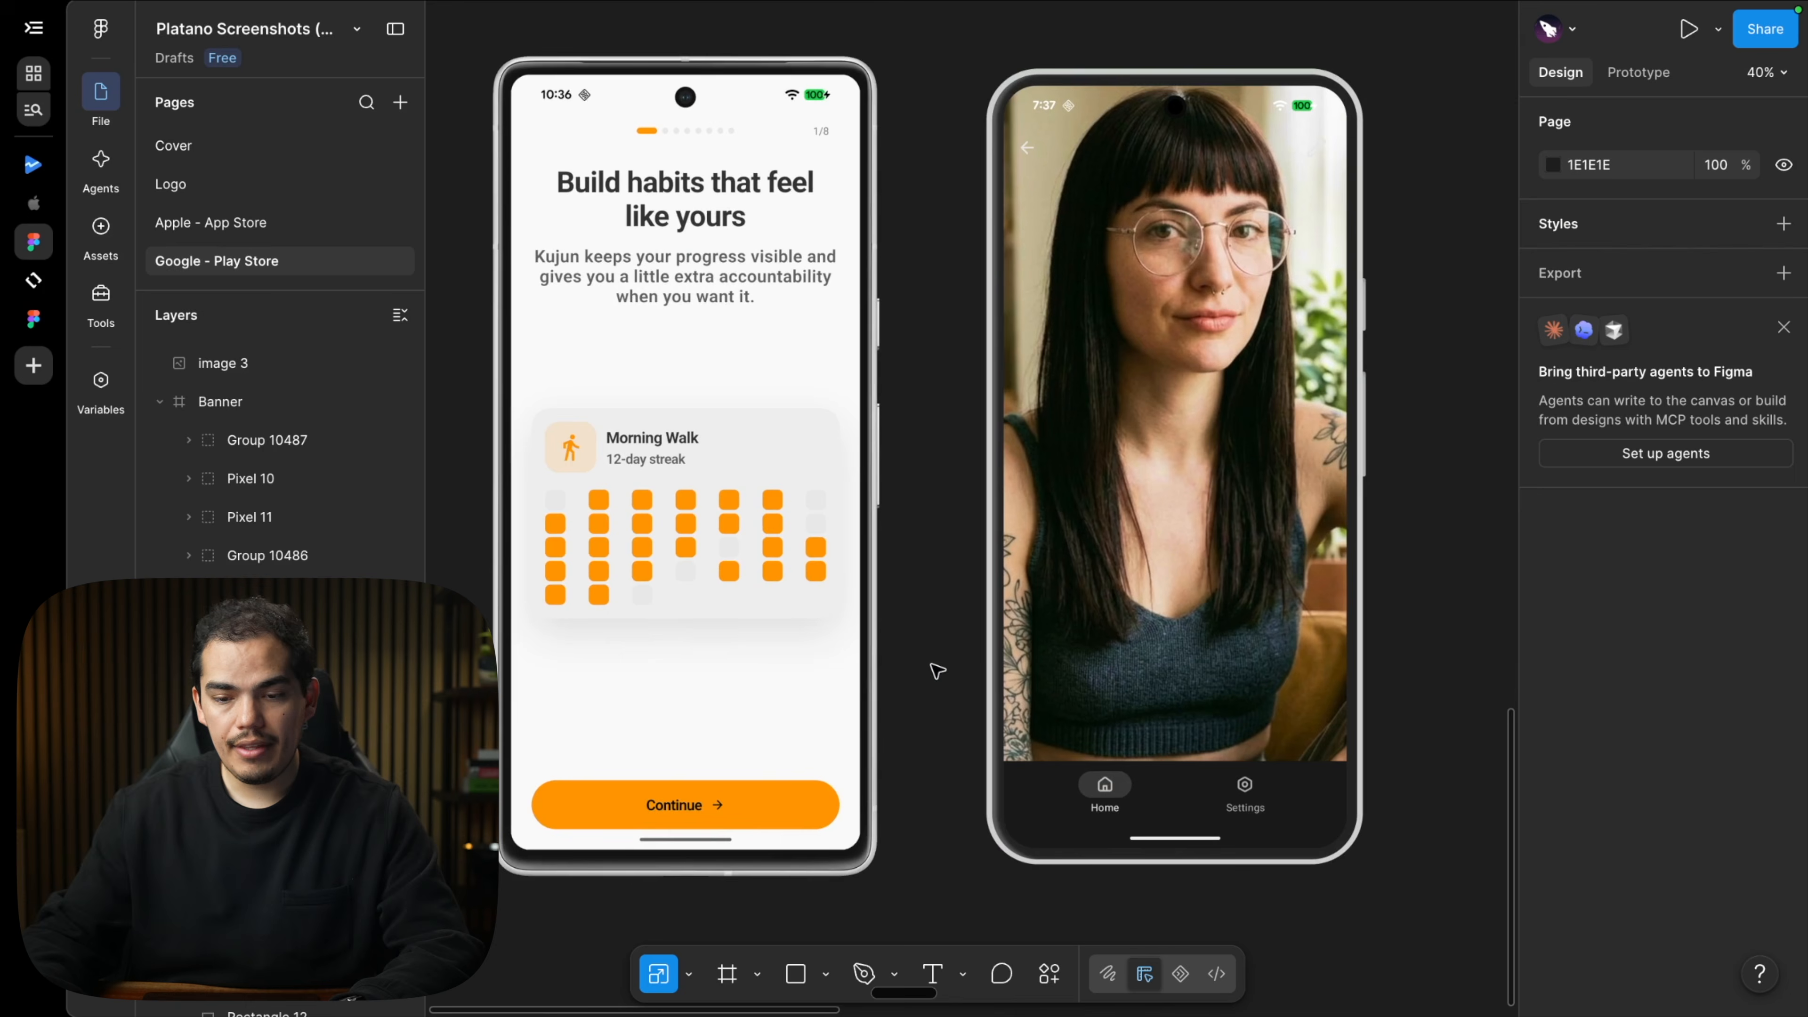
Paste the unframed onboarding screenshot into the mockup copy's PASTE HERE placeholder.
scroll(936, 671, right, 1)
click(1105, 559)
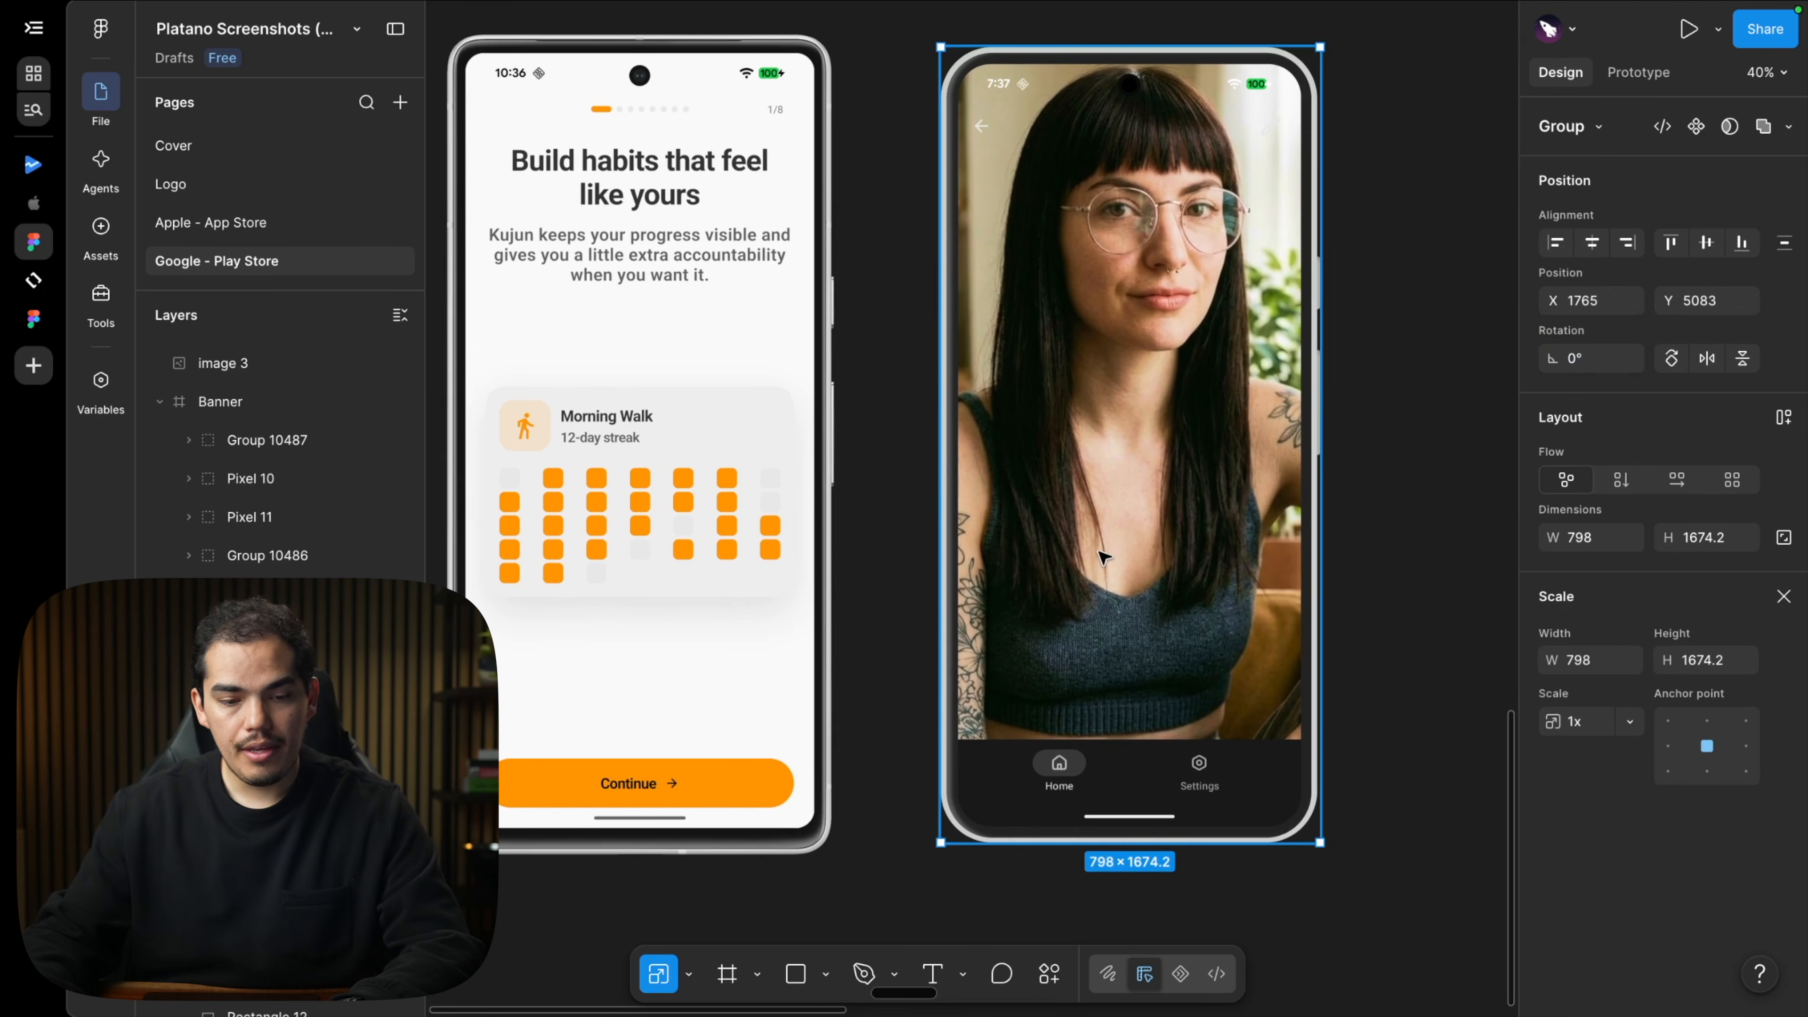
scroll(213, 627, down, 3)
click(161, 560)
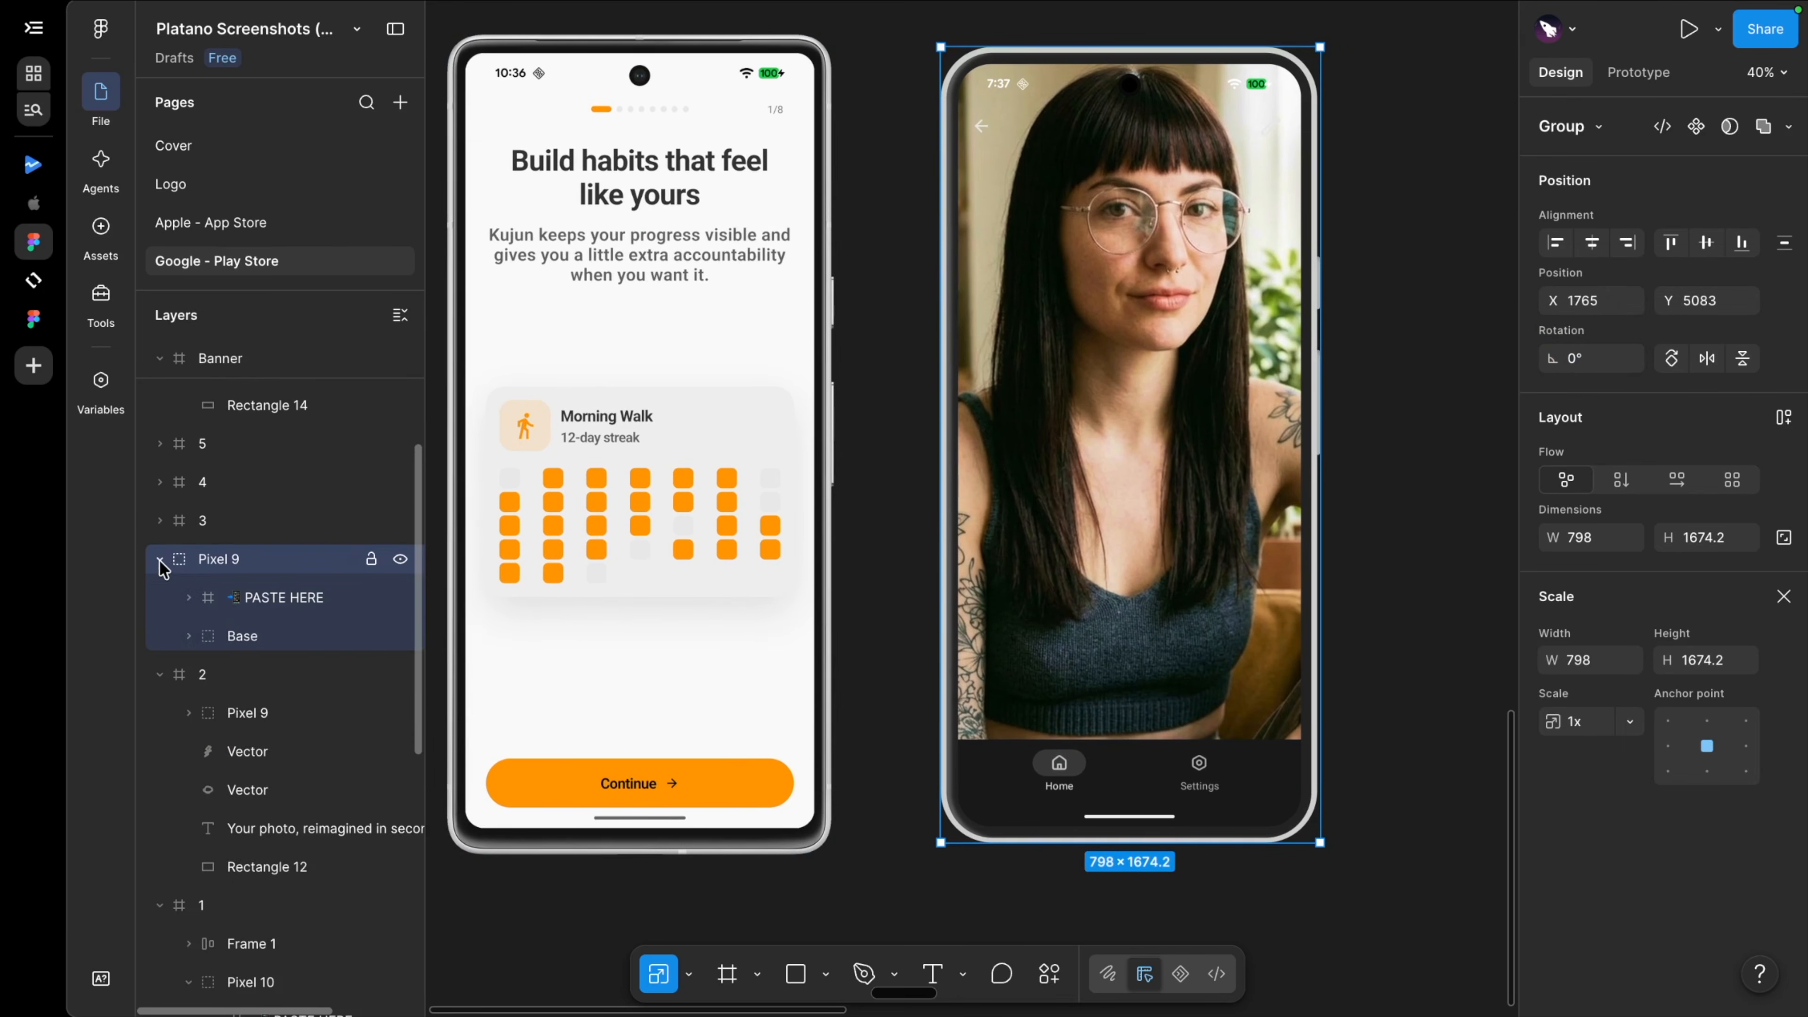
click(291, 604)
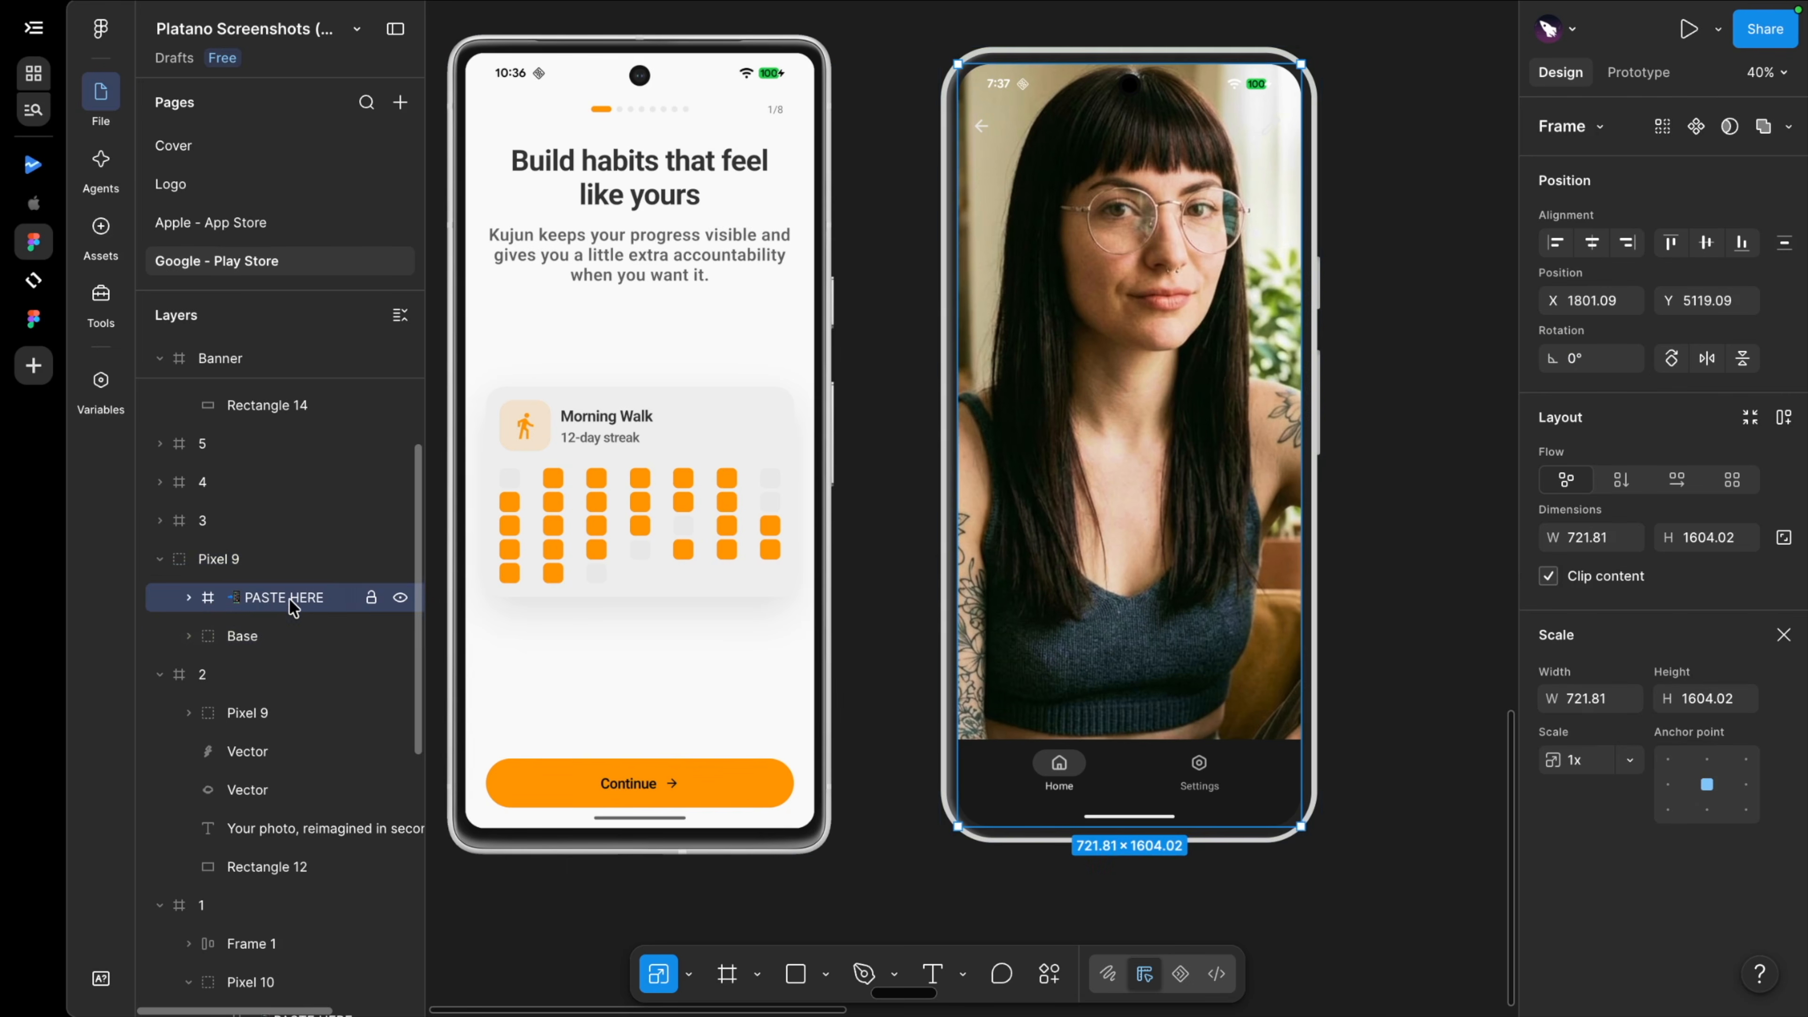
click(189, 598)
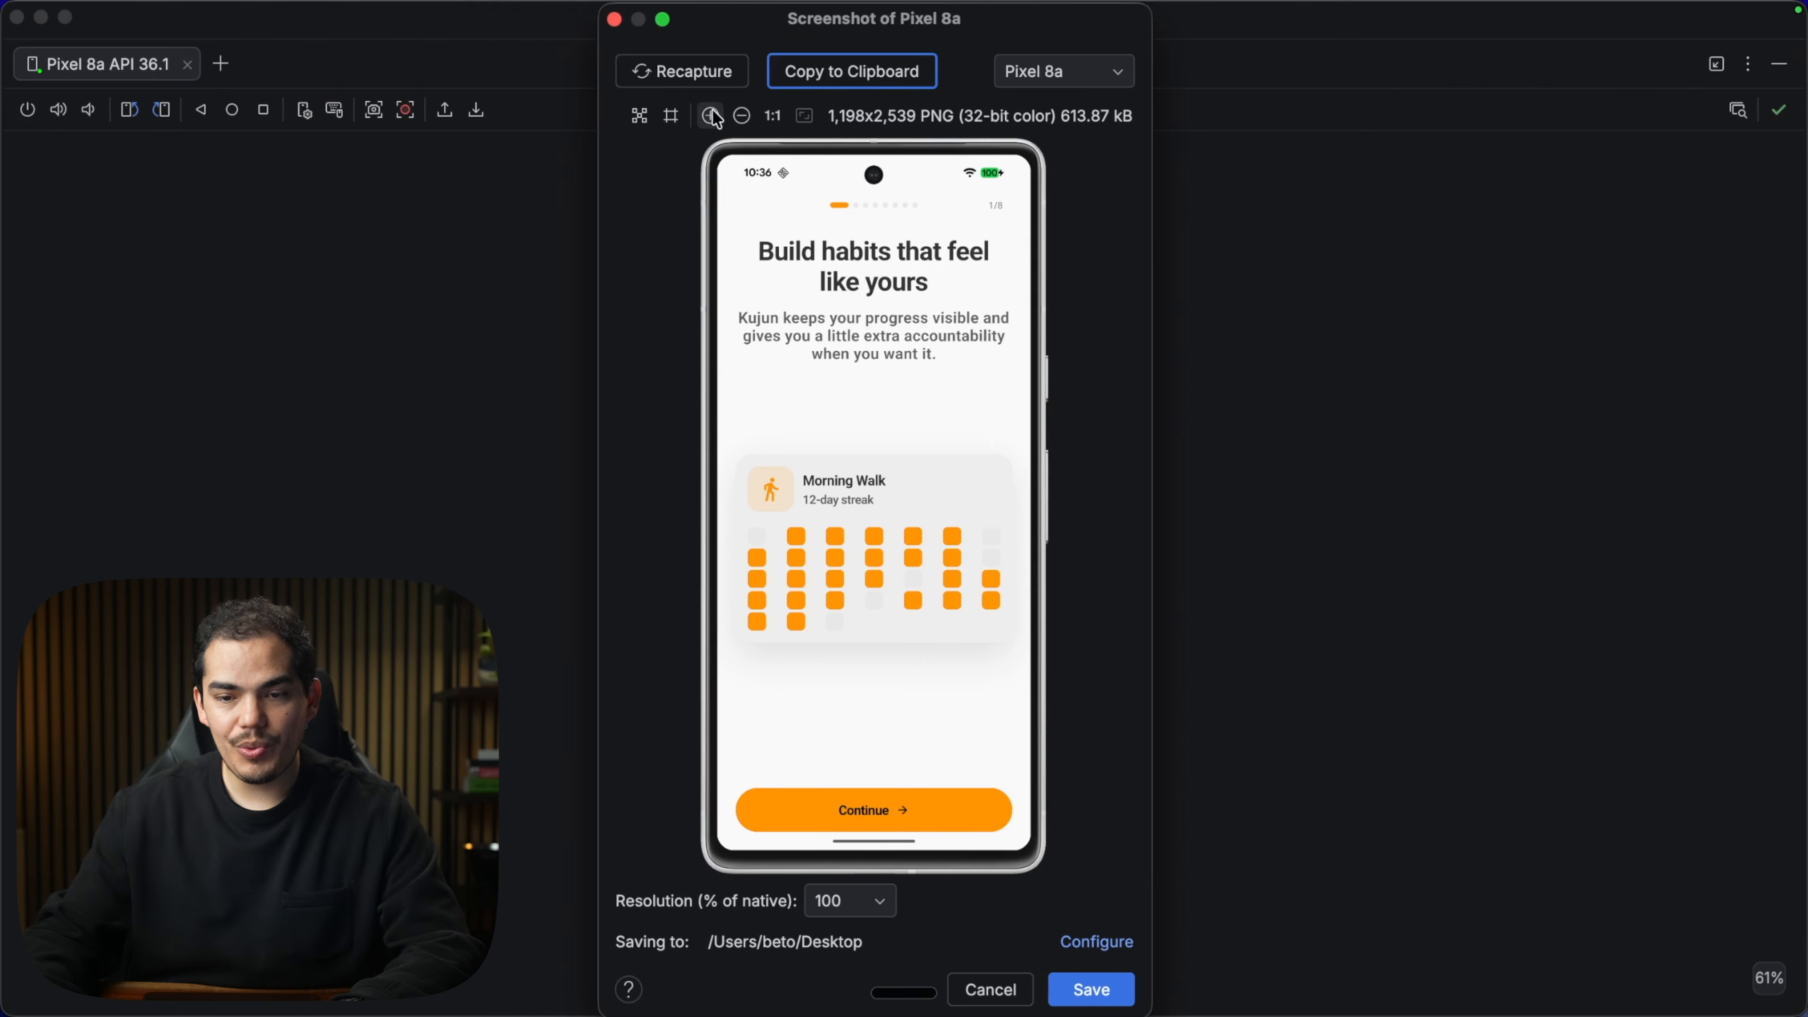
click(1036, 82)
click(1051, 117)
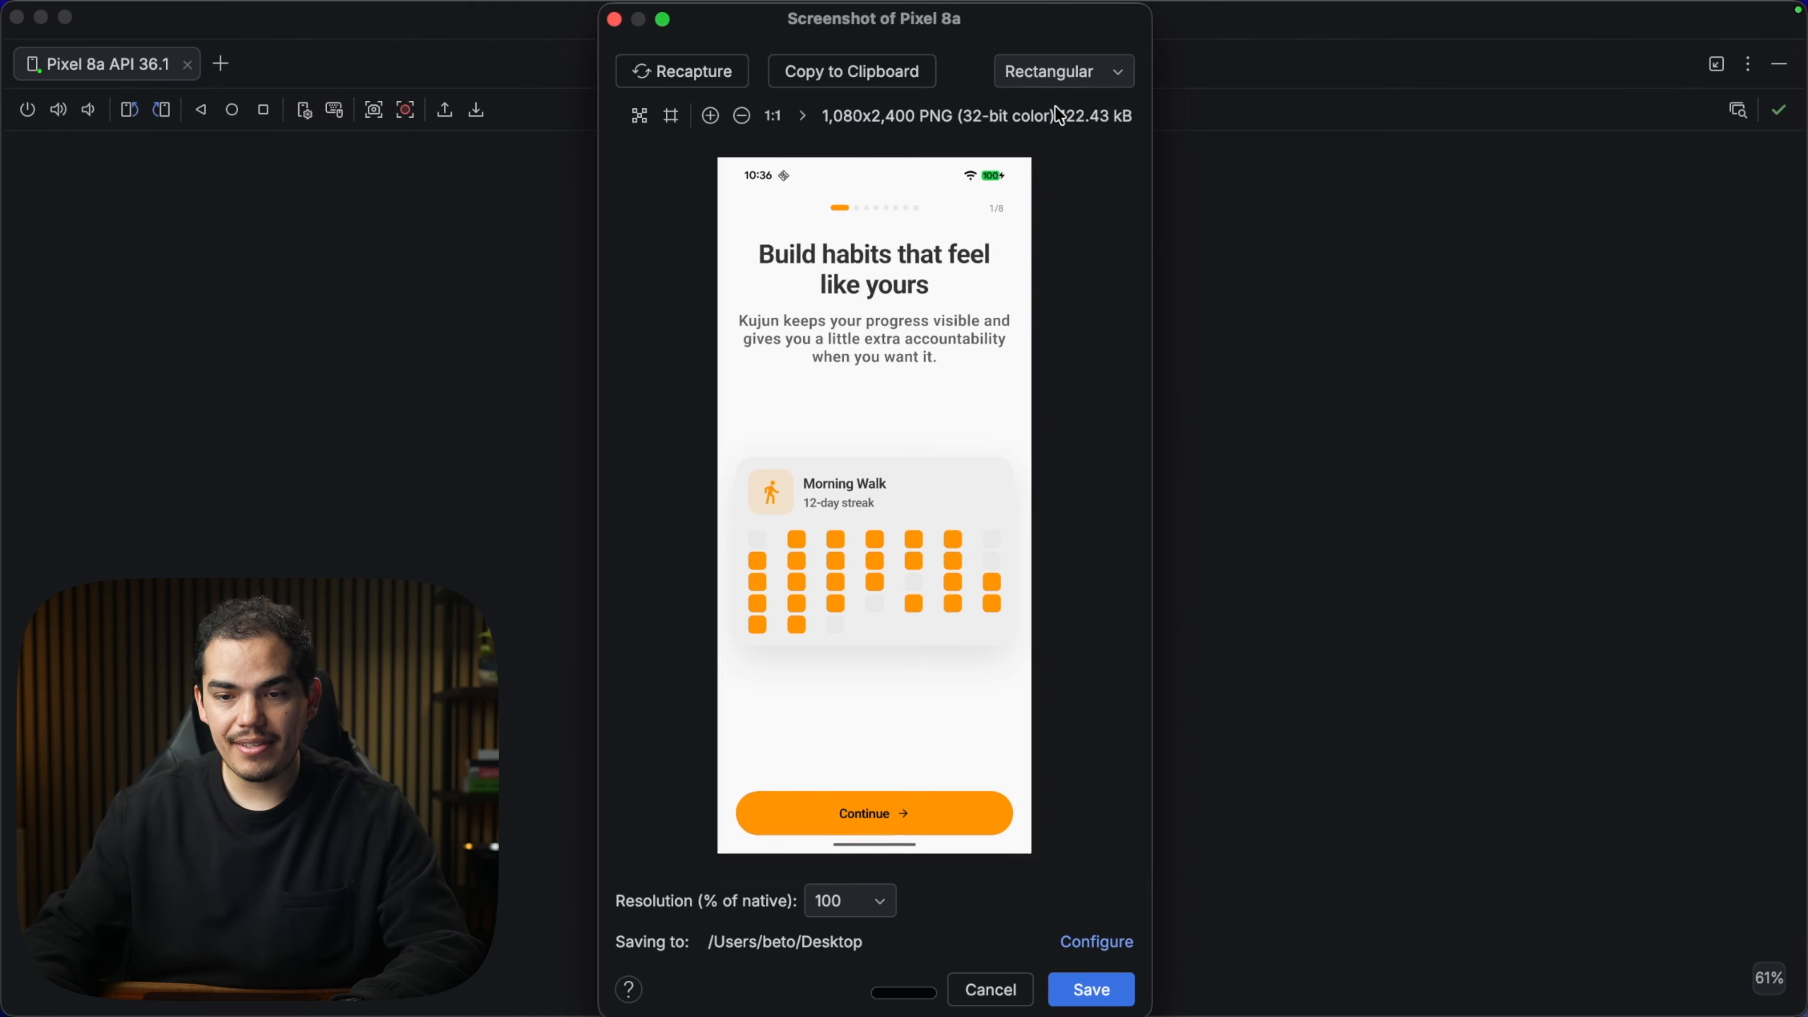
click(840, 72)
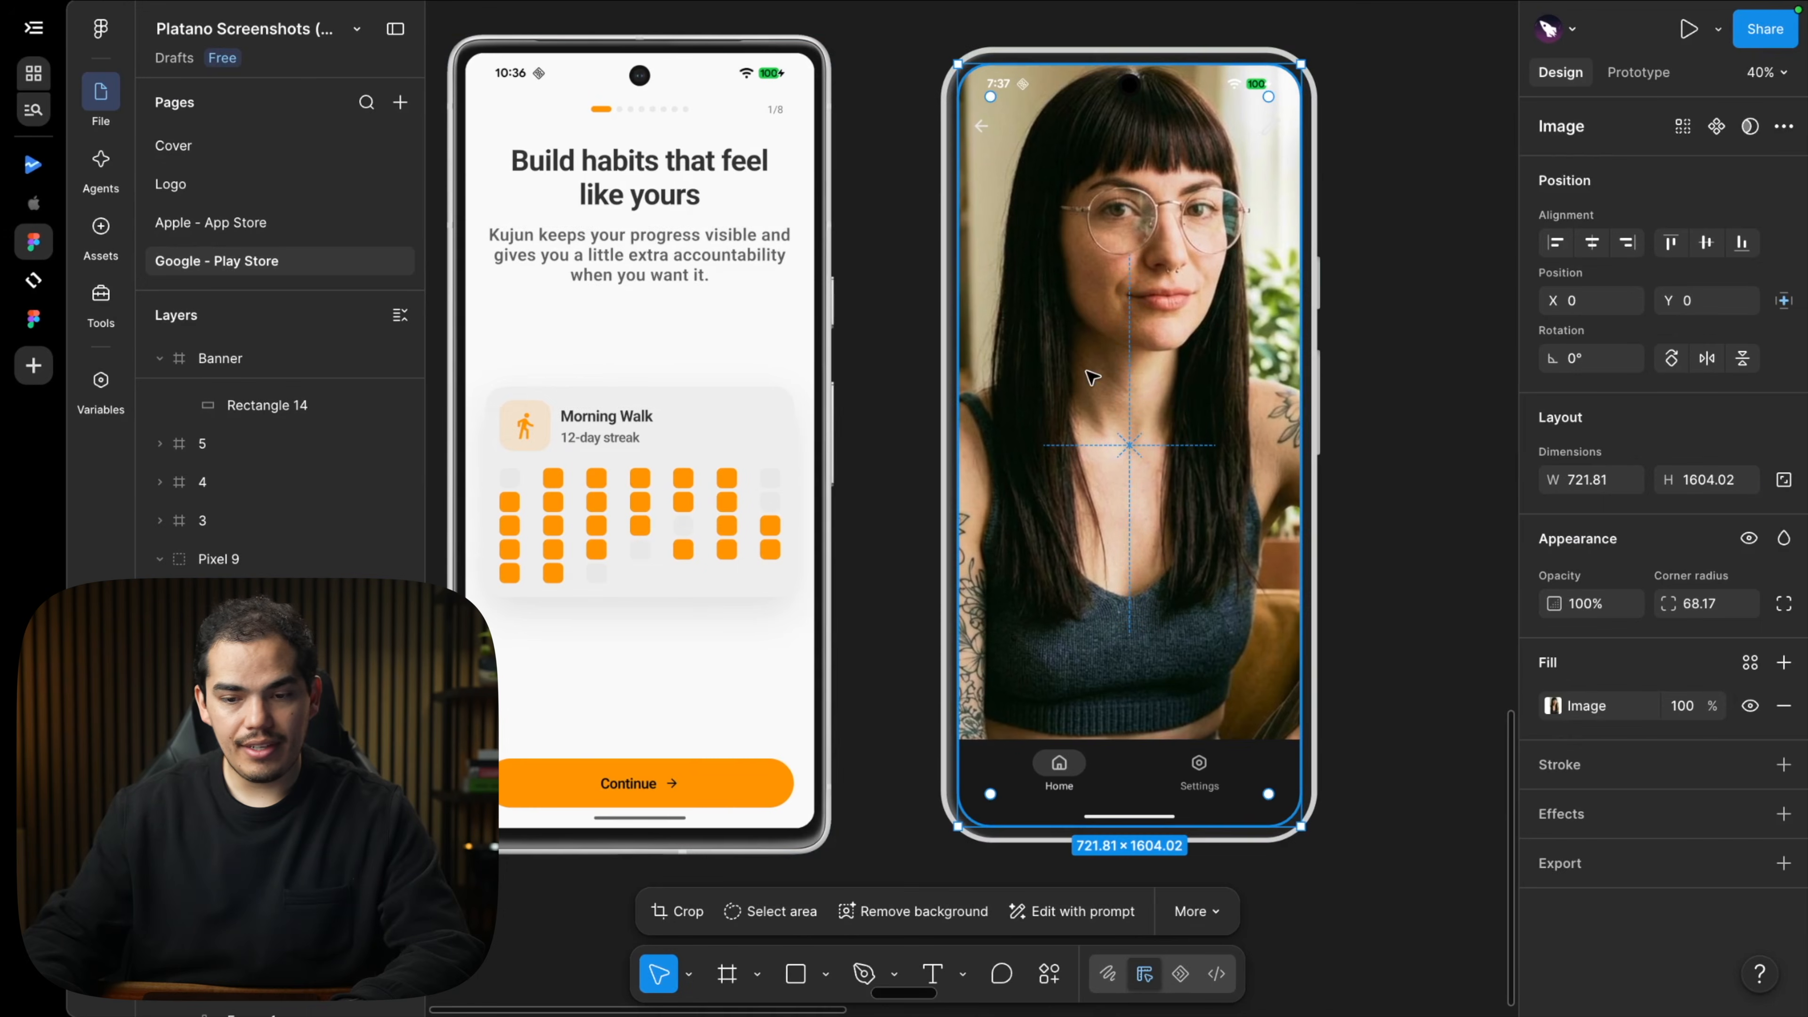
key(ctrl+v)
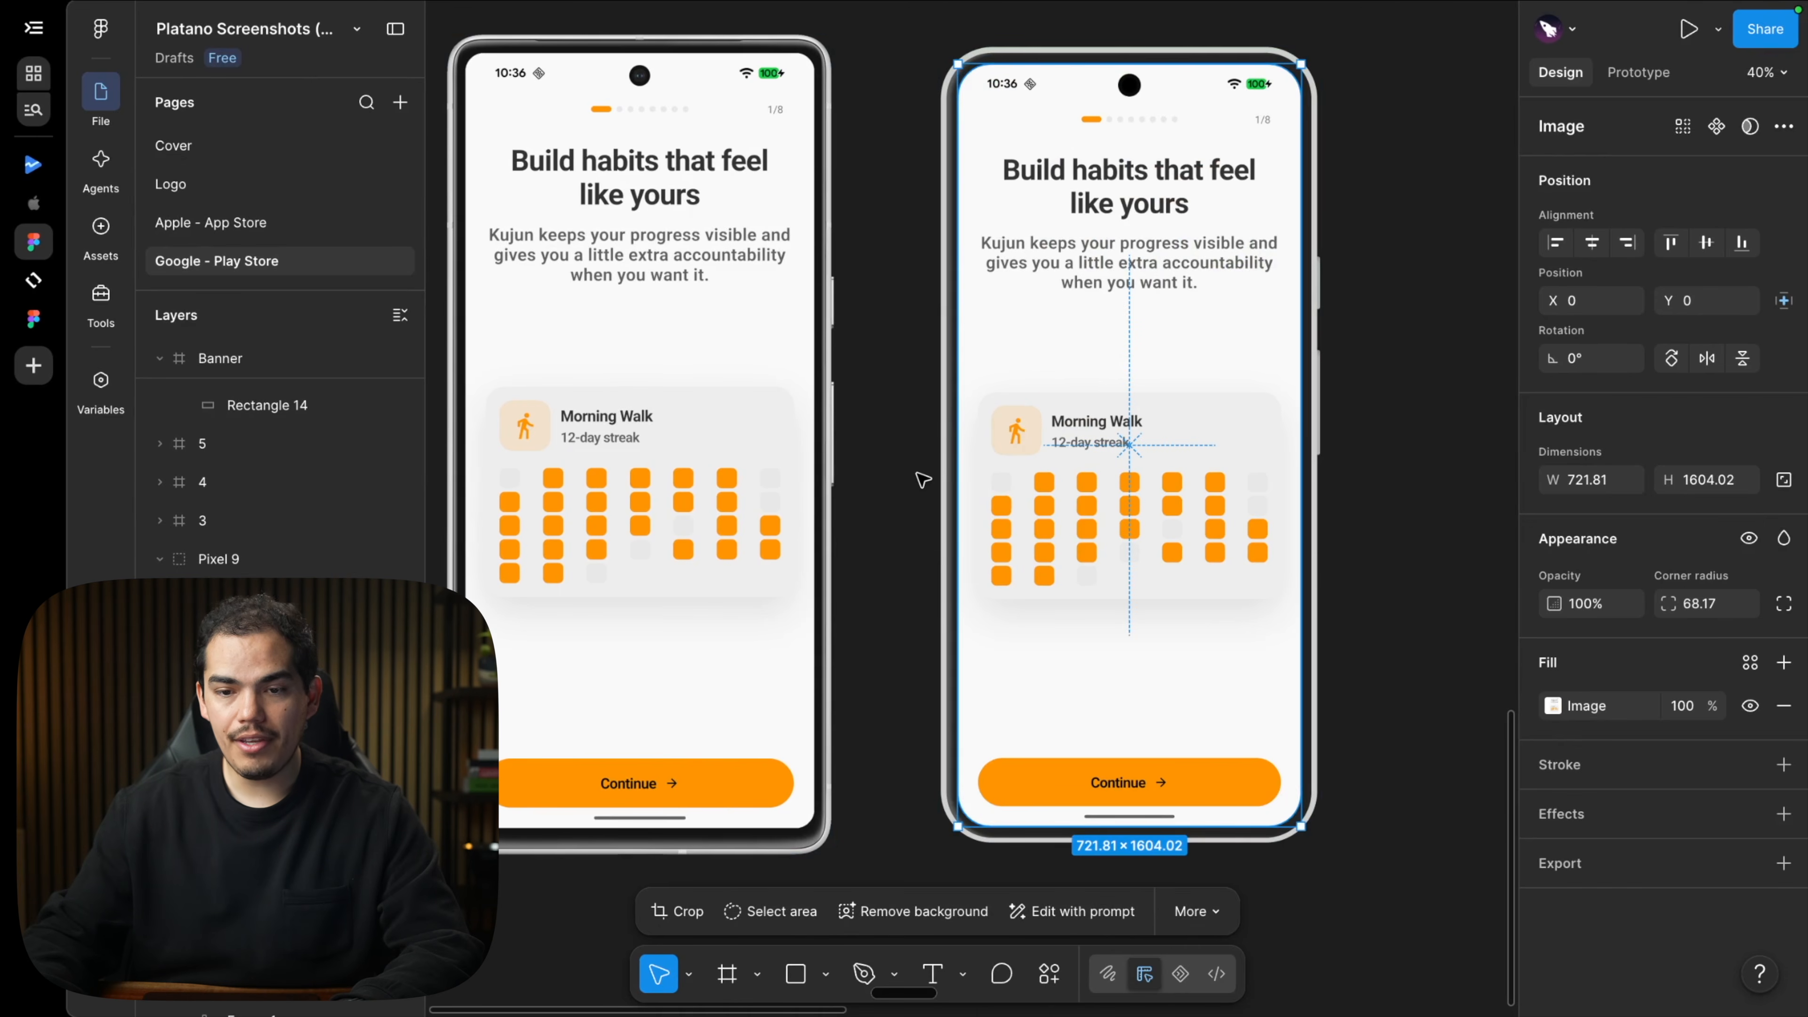
click(923, 479)
scroll(923, 480, down, 3)
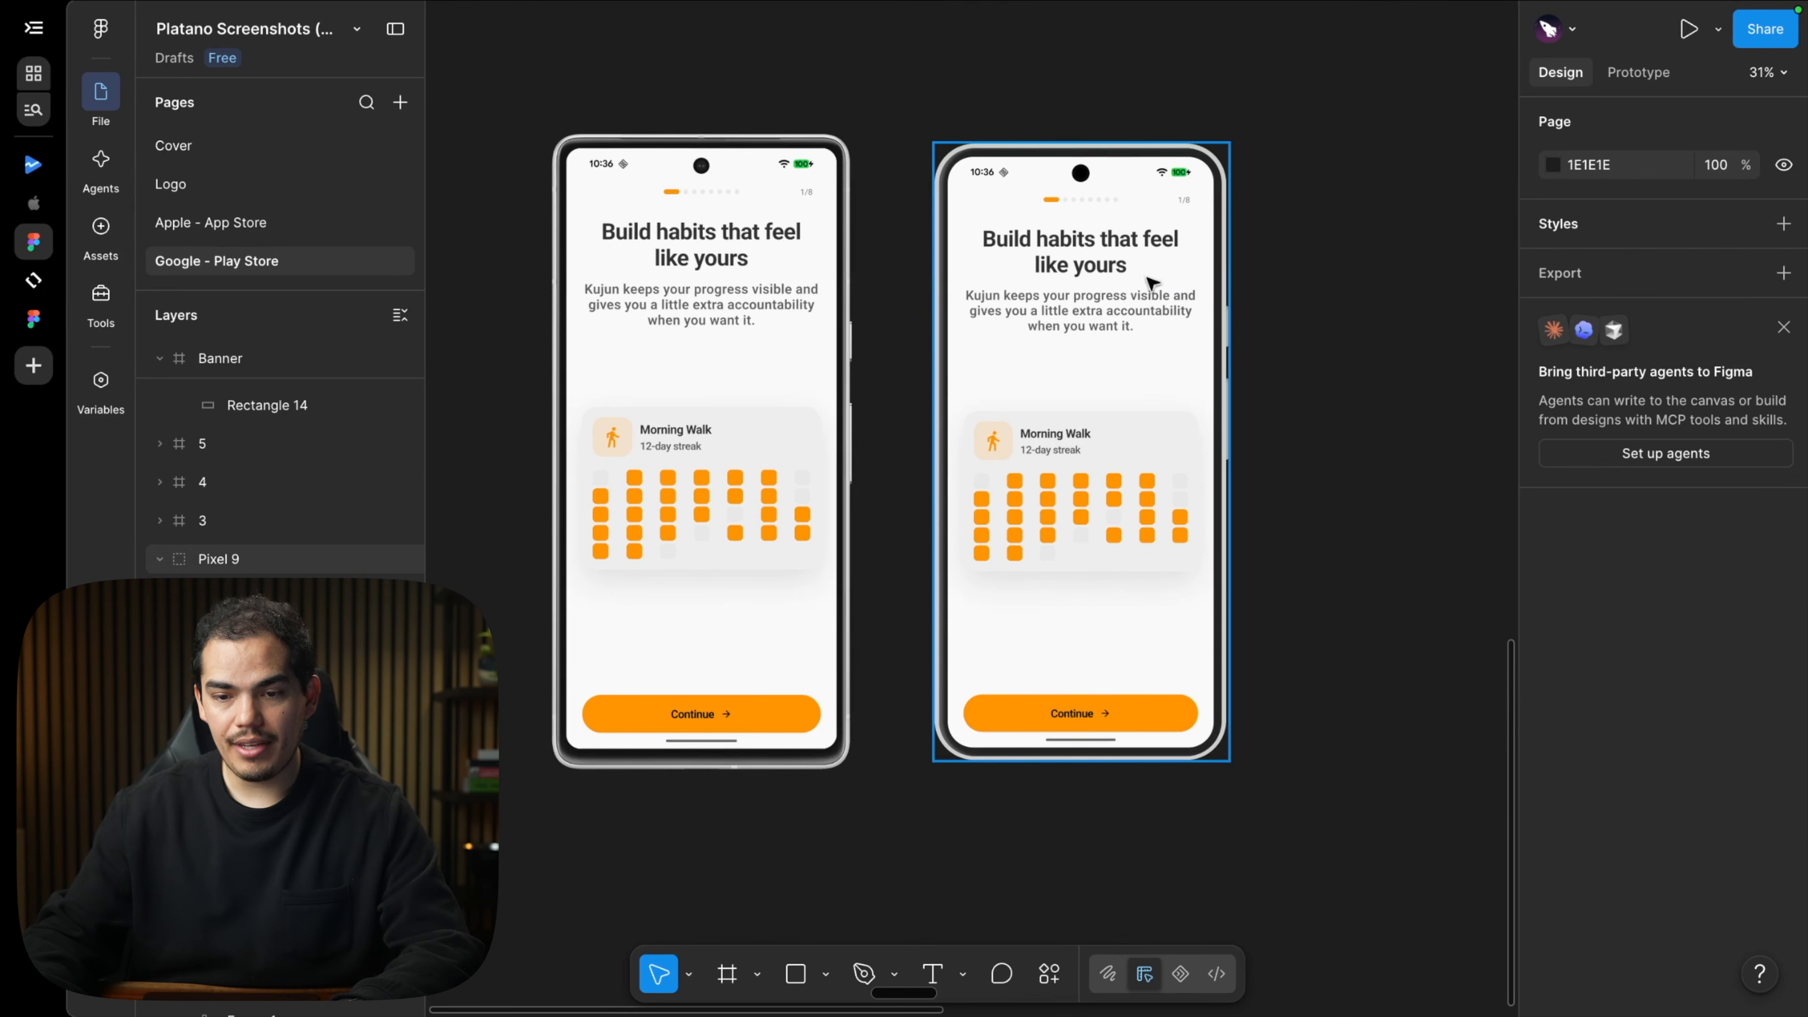
Add a 1x PNG export setting to the Banner frame and export it.
click(771, 514)
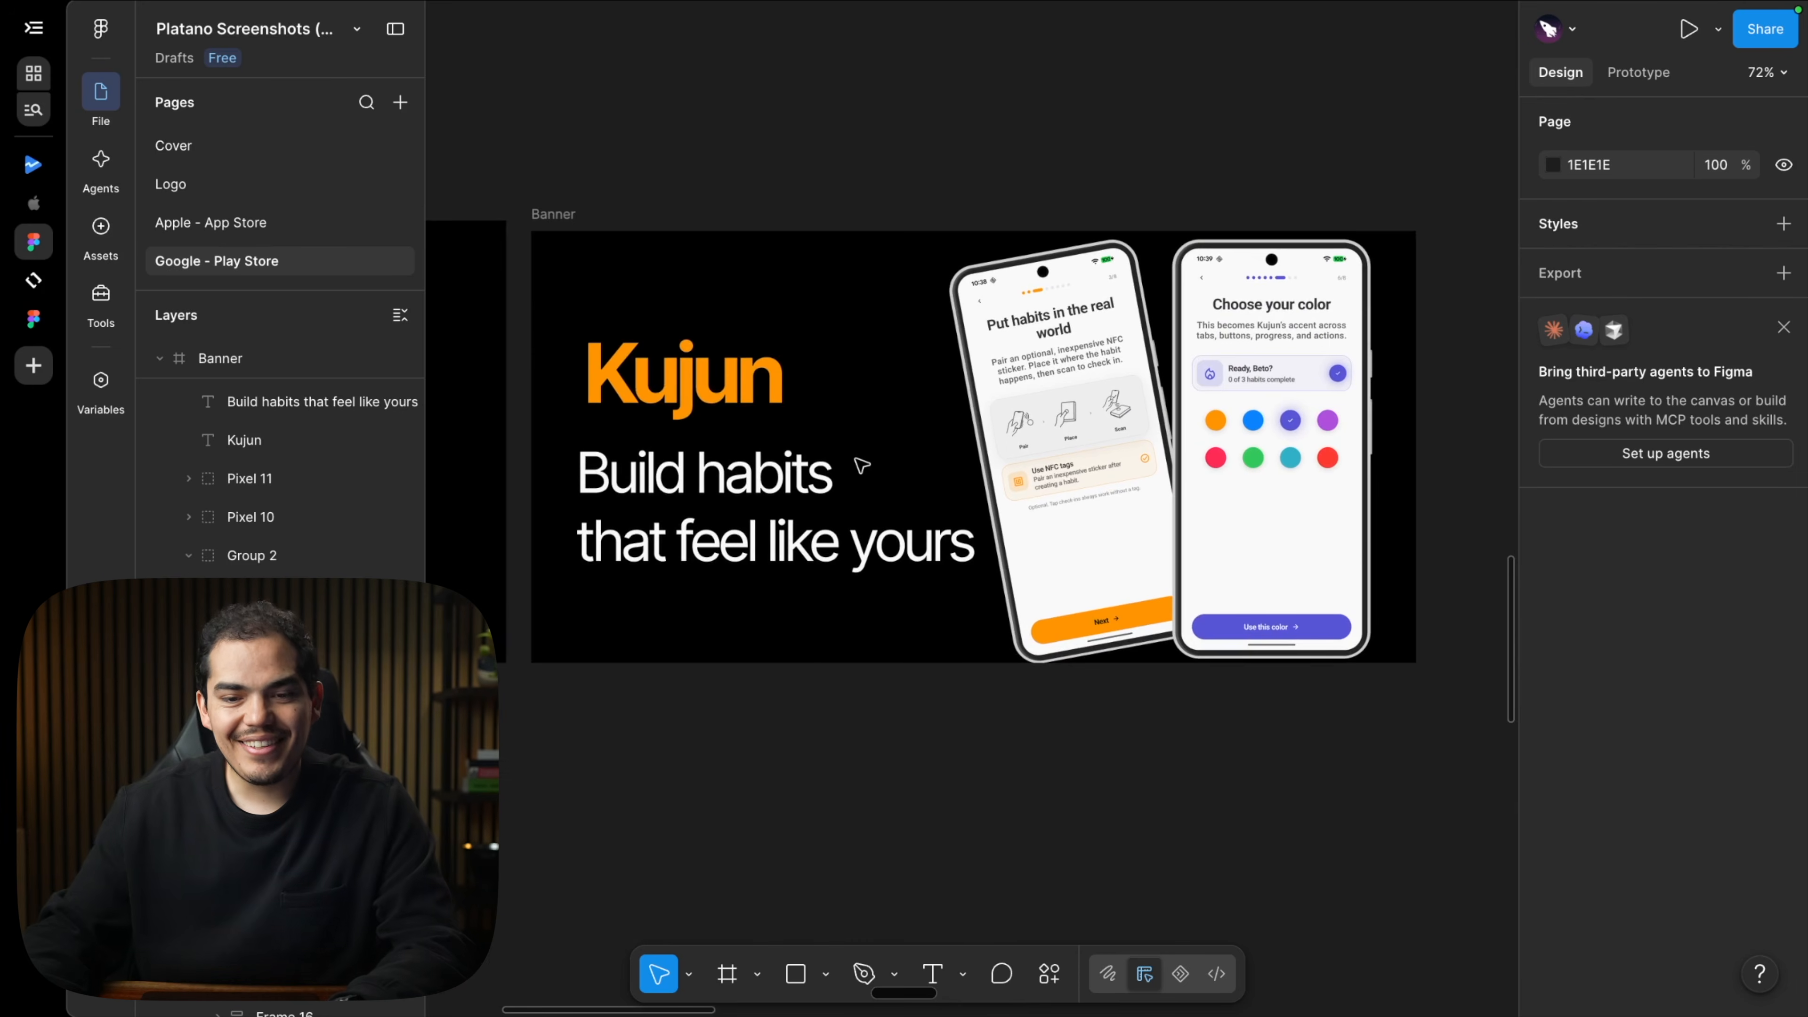
click(574, 215)
scroll(1594, 743, down, 2)
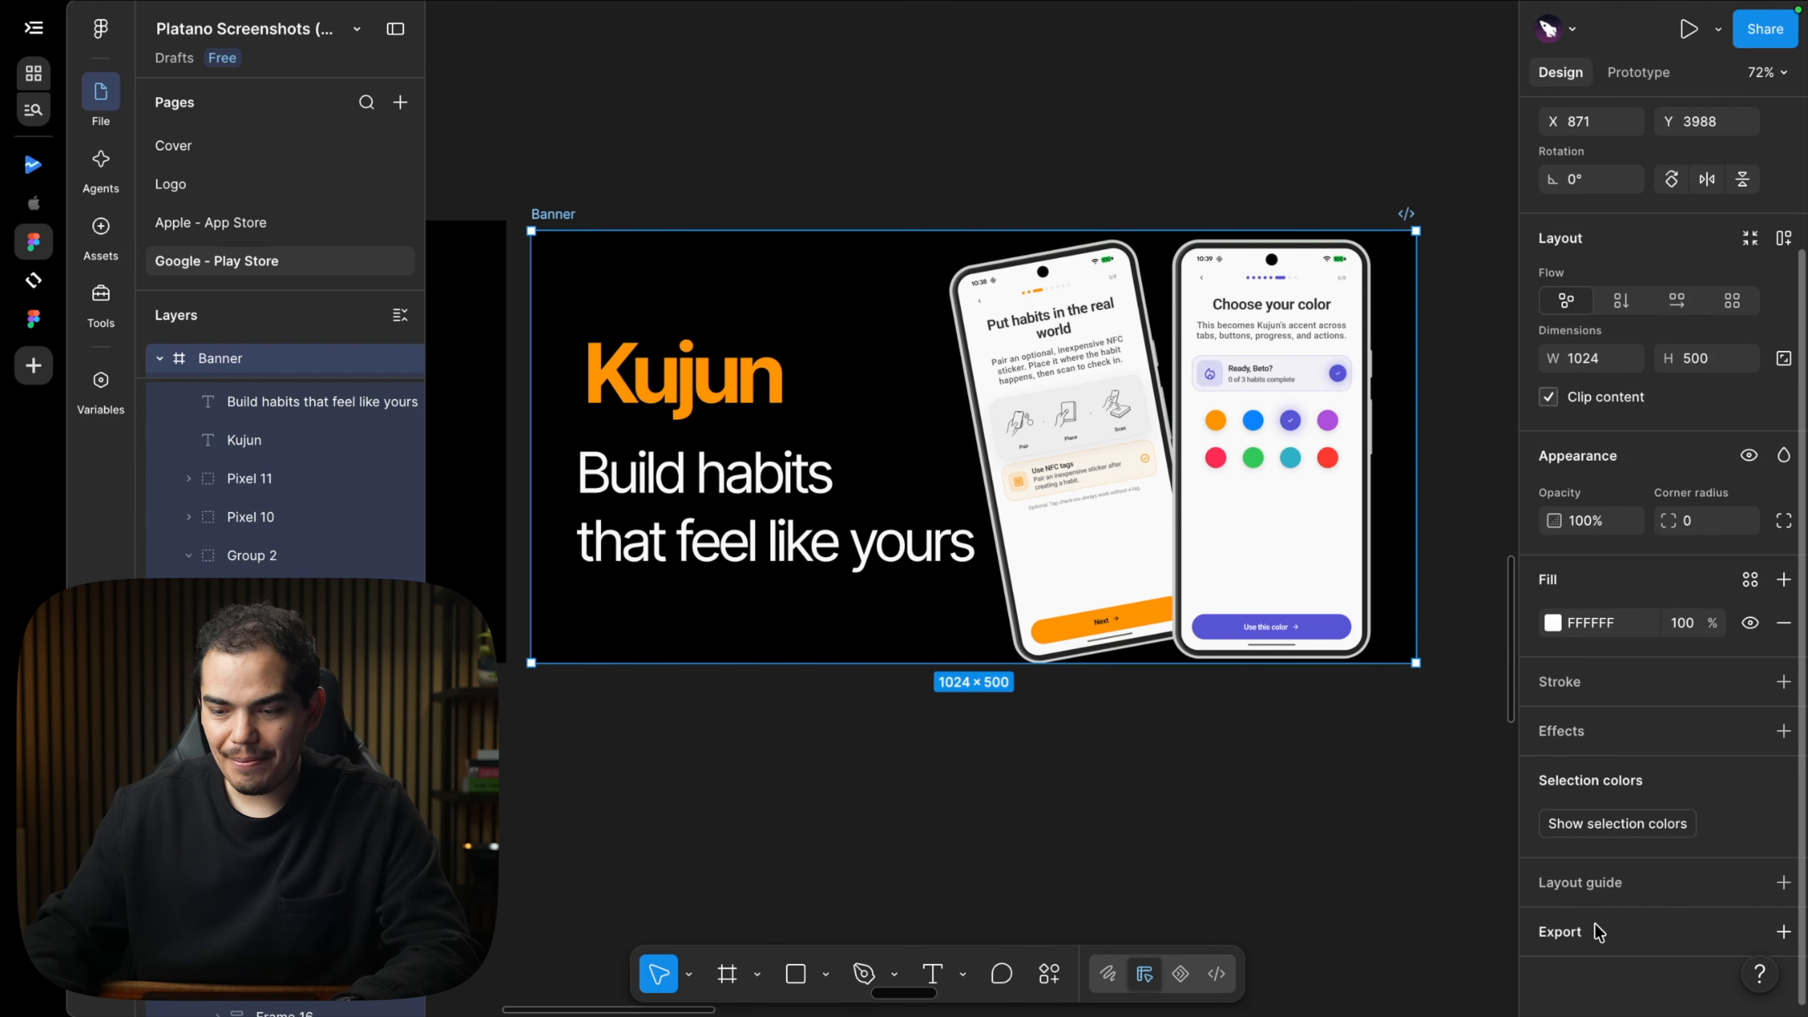
click(1596, 932)
click(1573, 926)
scroll(1609, 923, down, 3)
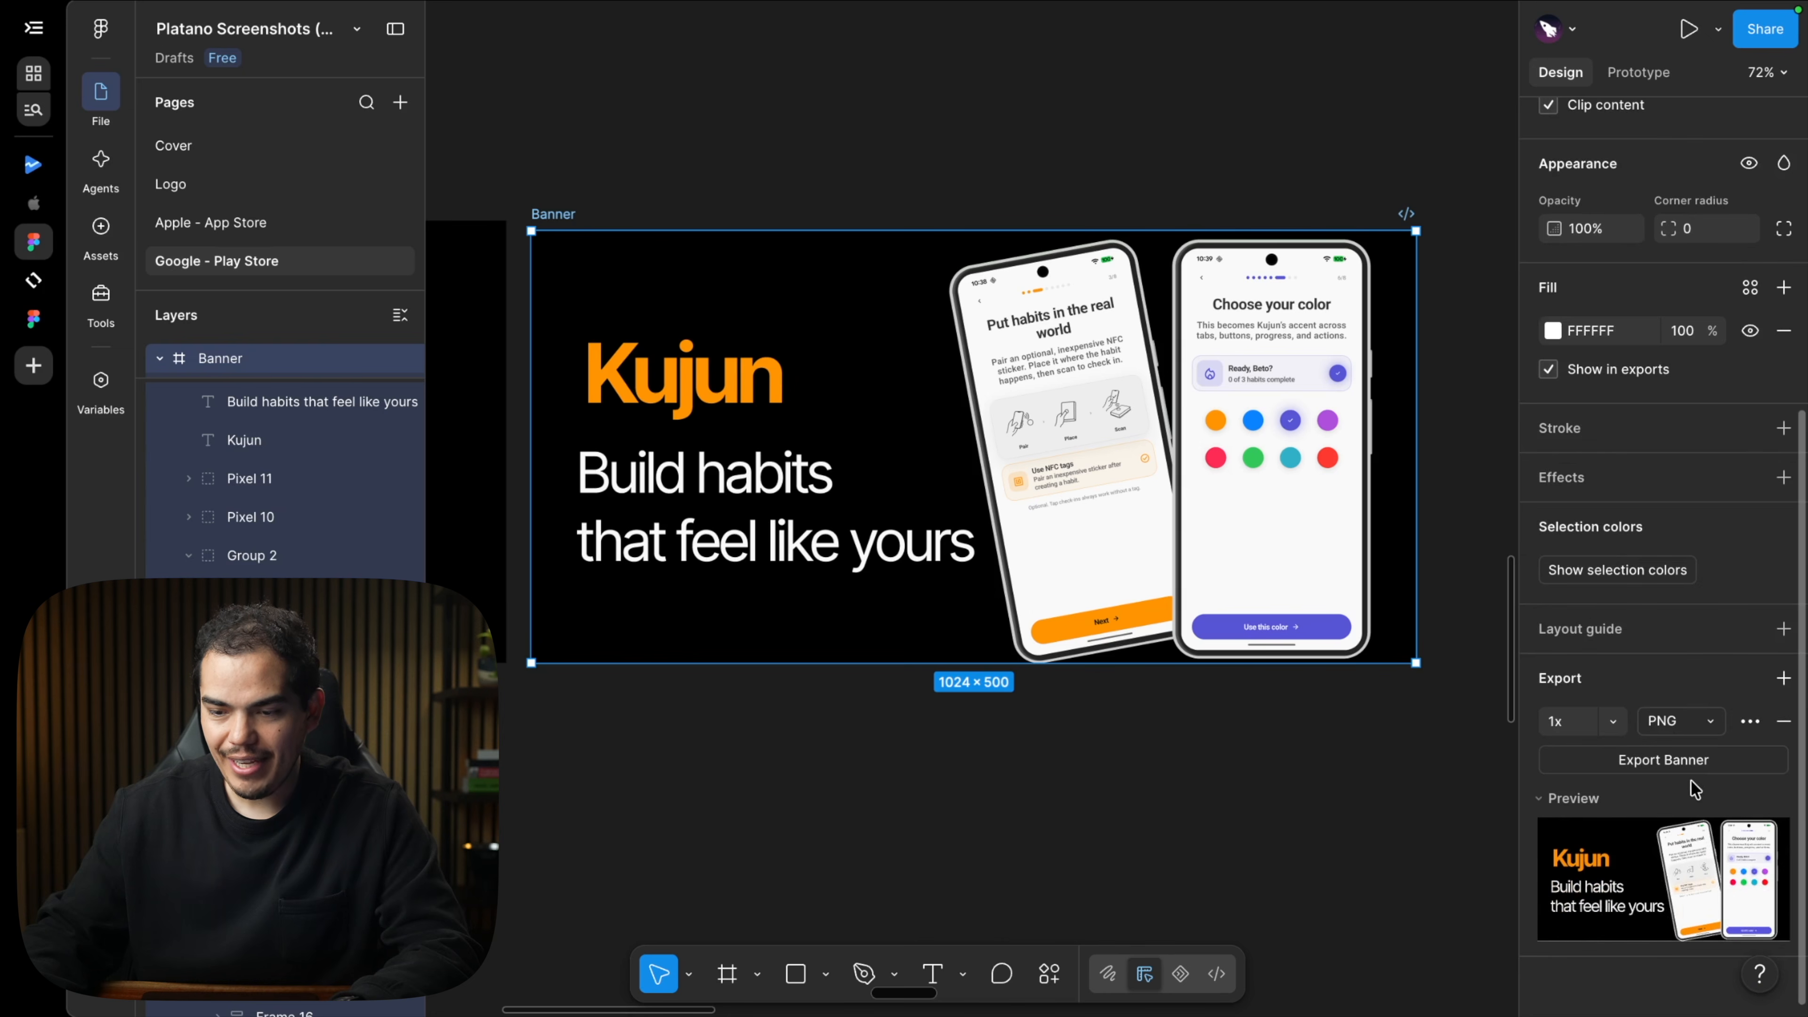
click(1667, 760)
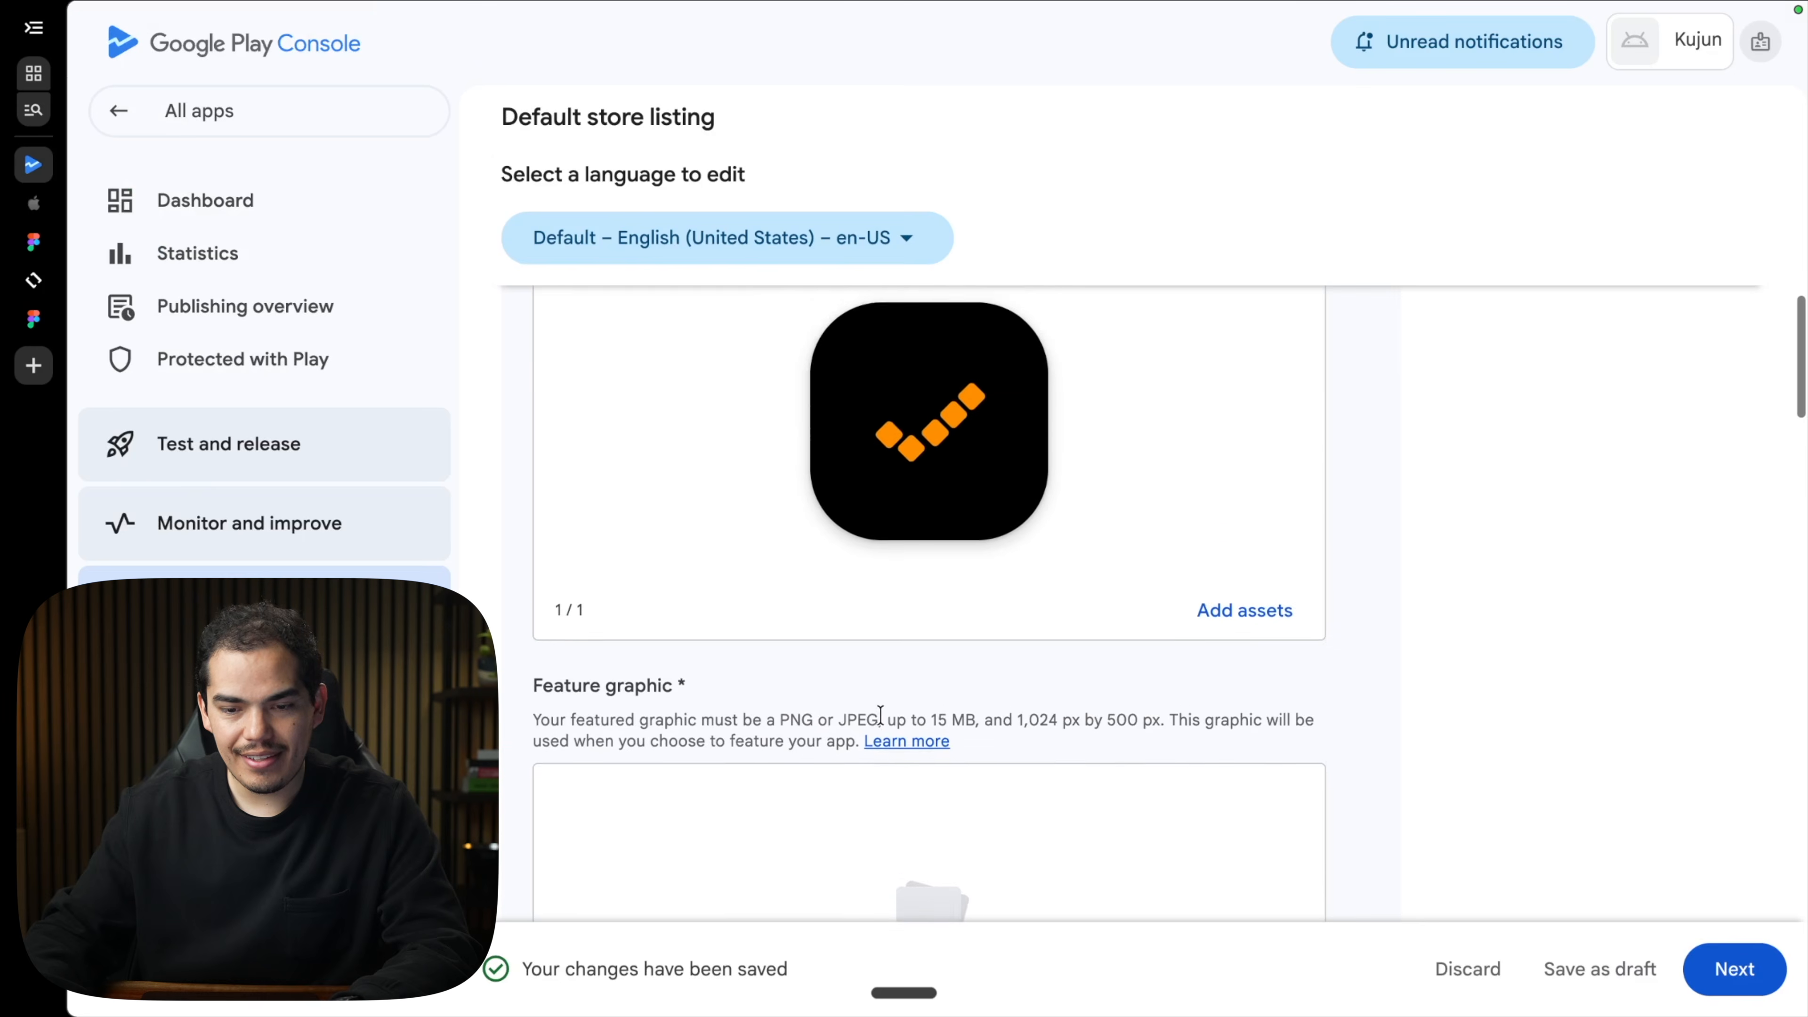
Upload Banner.png as the feature graphic and save the store listing as a draft.
scroll(880, 715, down, 5)
click(932, 648)
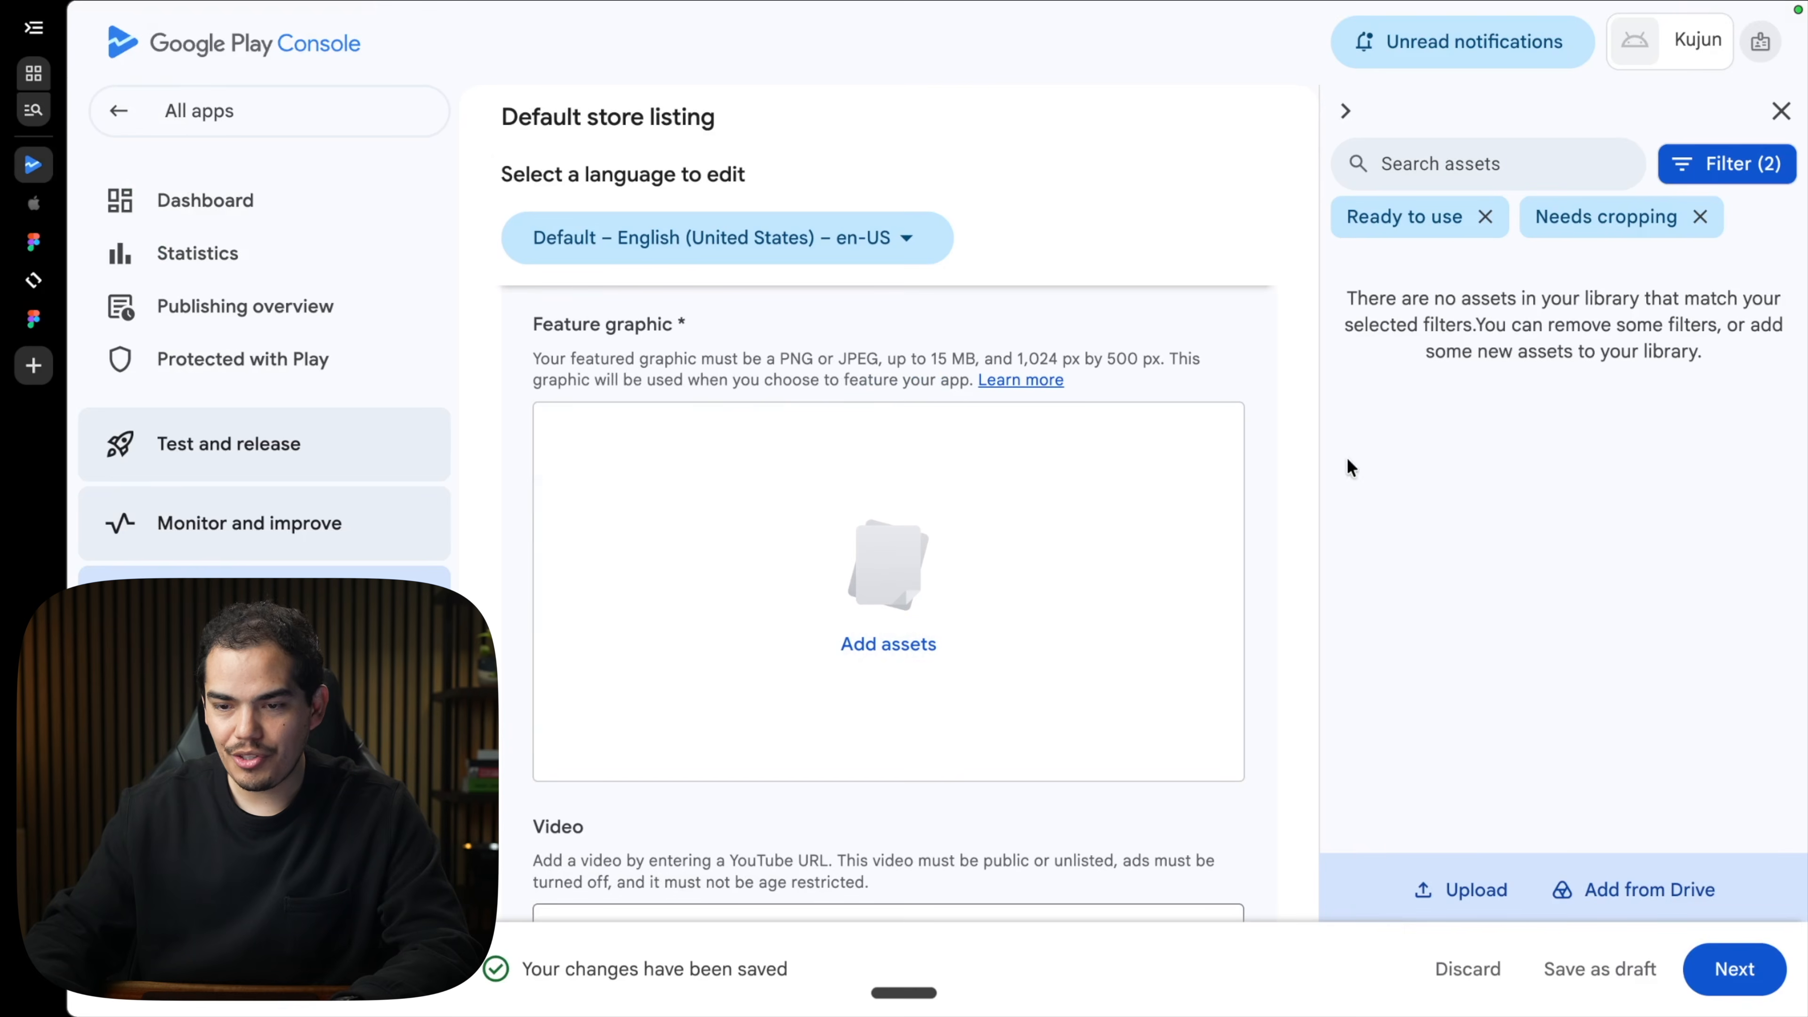
click(1460, 888)
key(Return)
click(1743, 886)
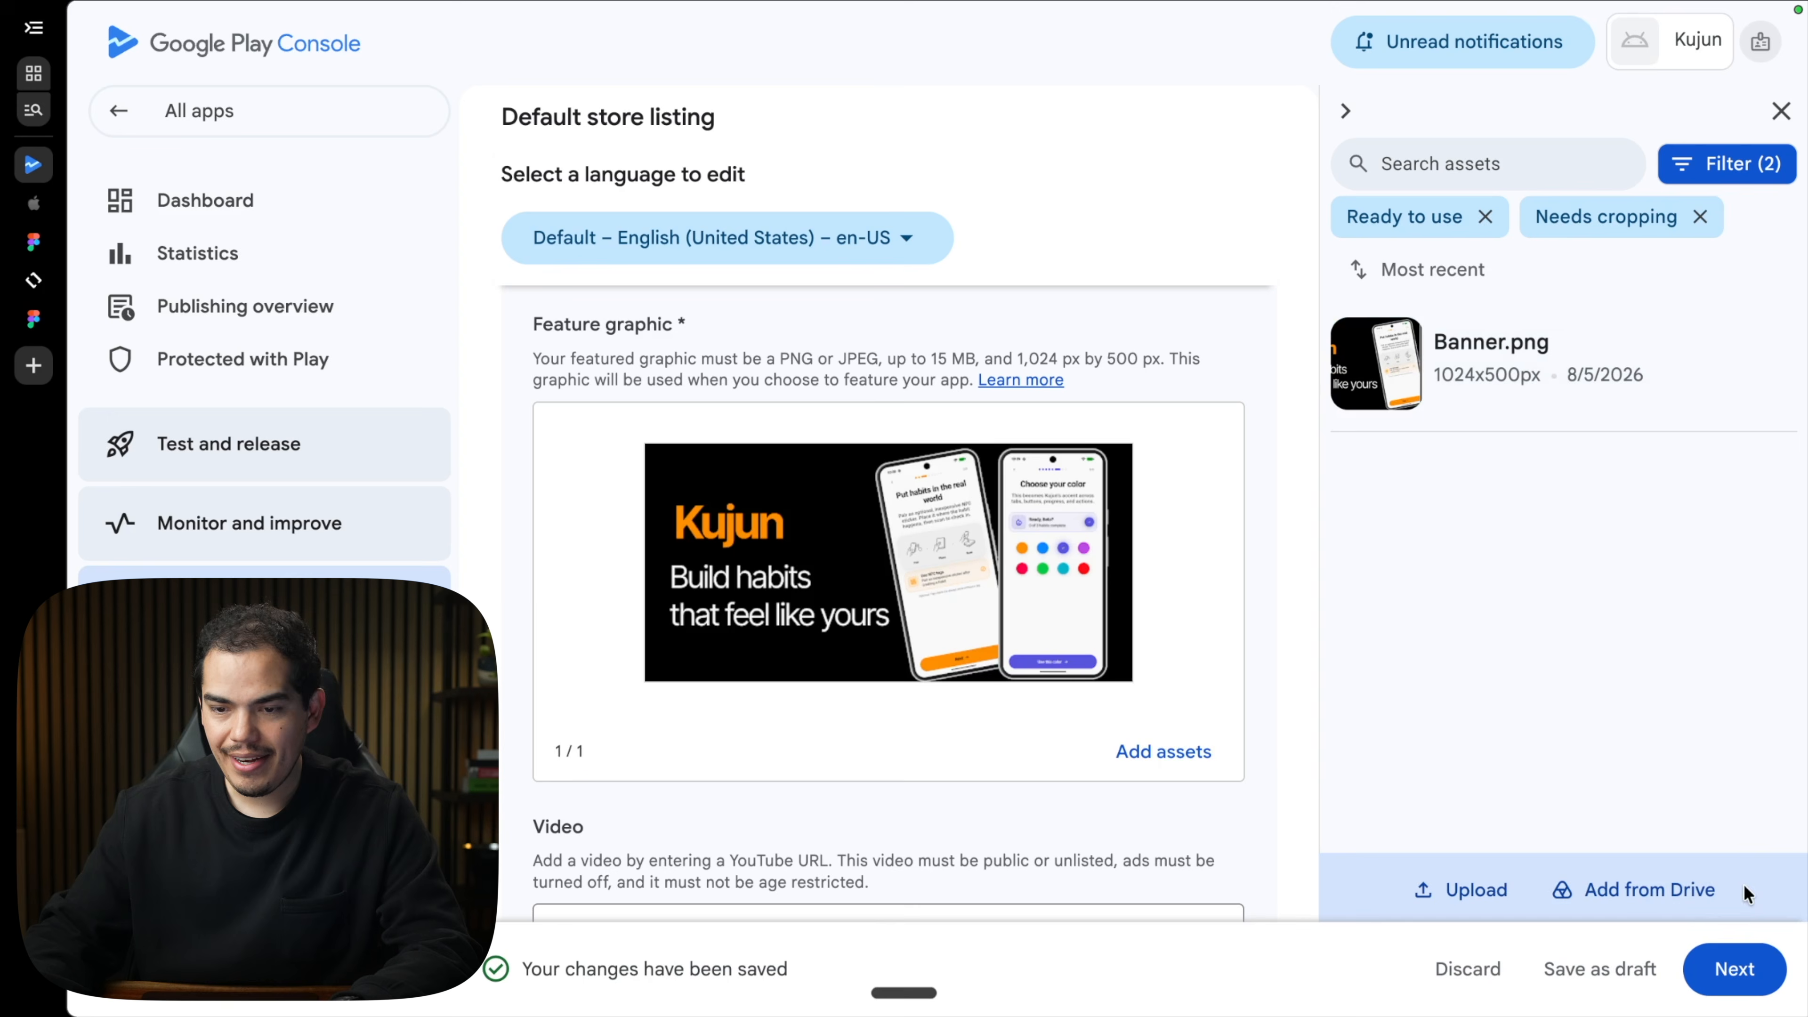
click(1592, 968)
mouse_move(1008, 503)
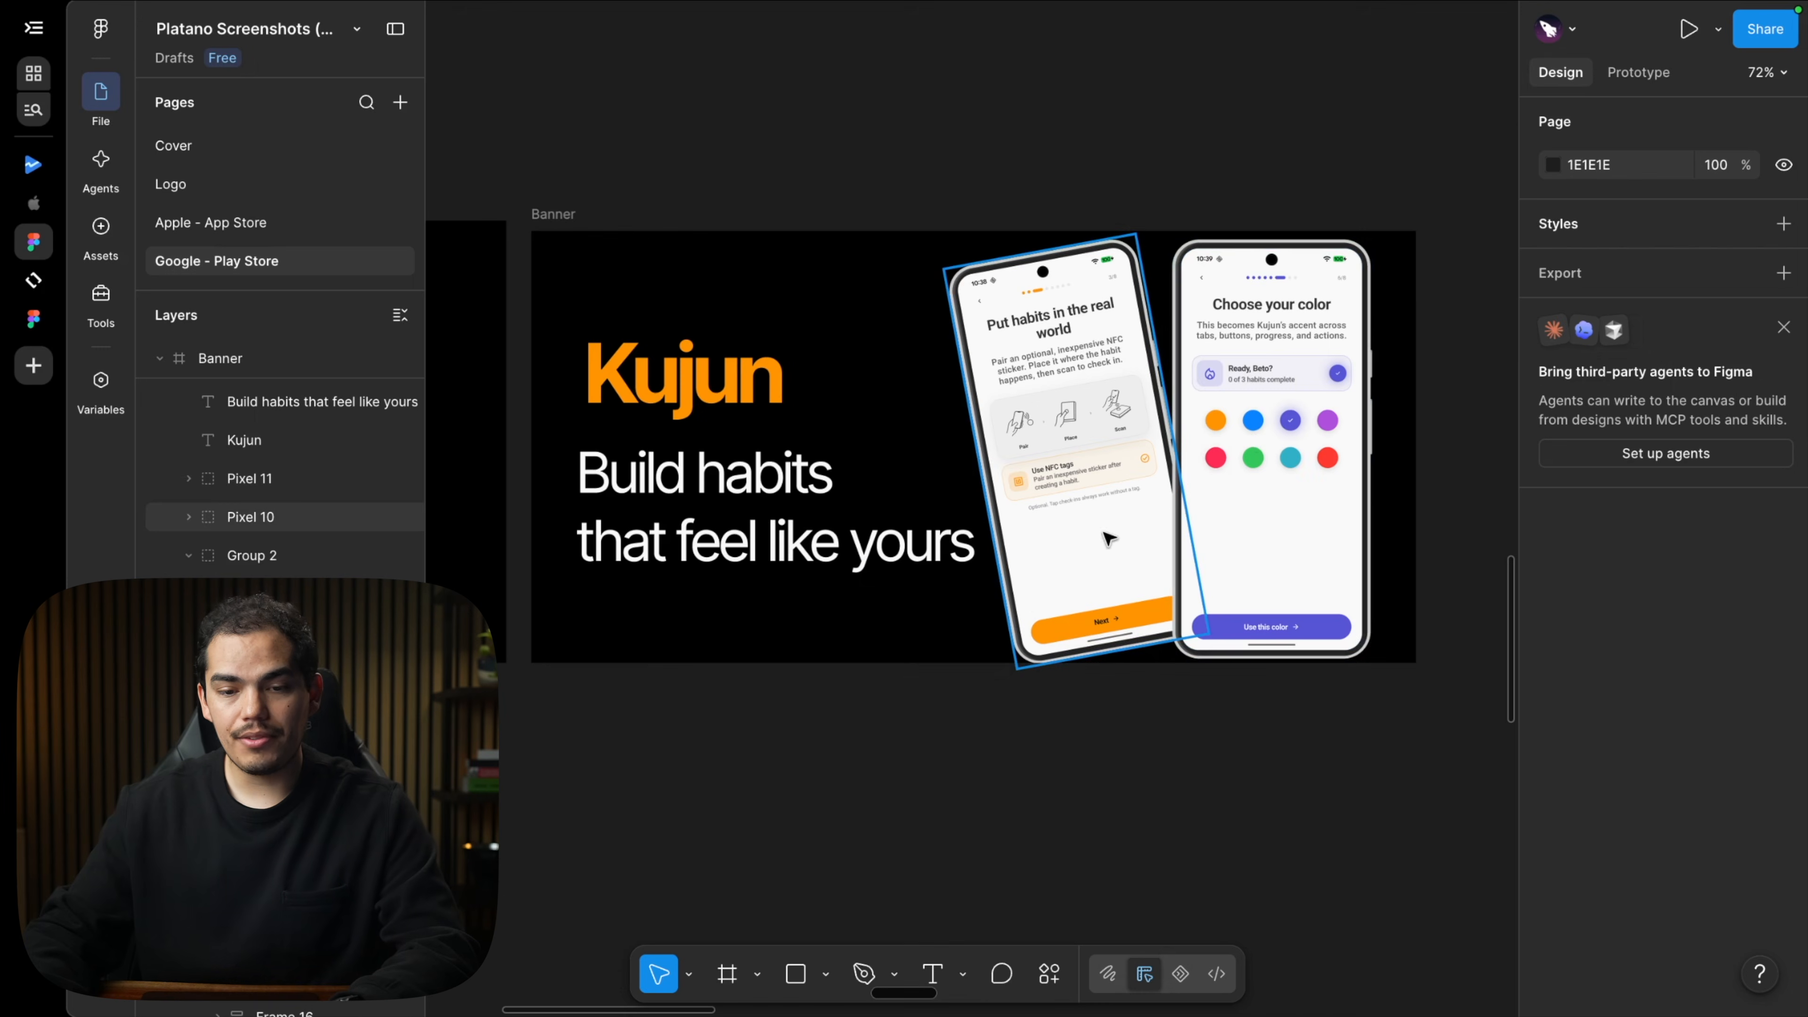
Marquee-select screenshot frames 1, 2 and 3 and export all three as PNGs.
scroll(1100, 576, down, 10)
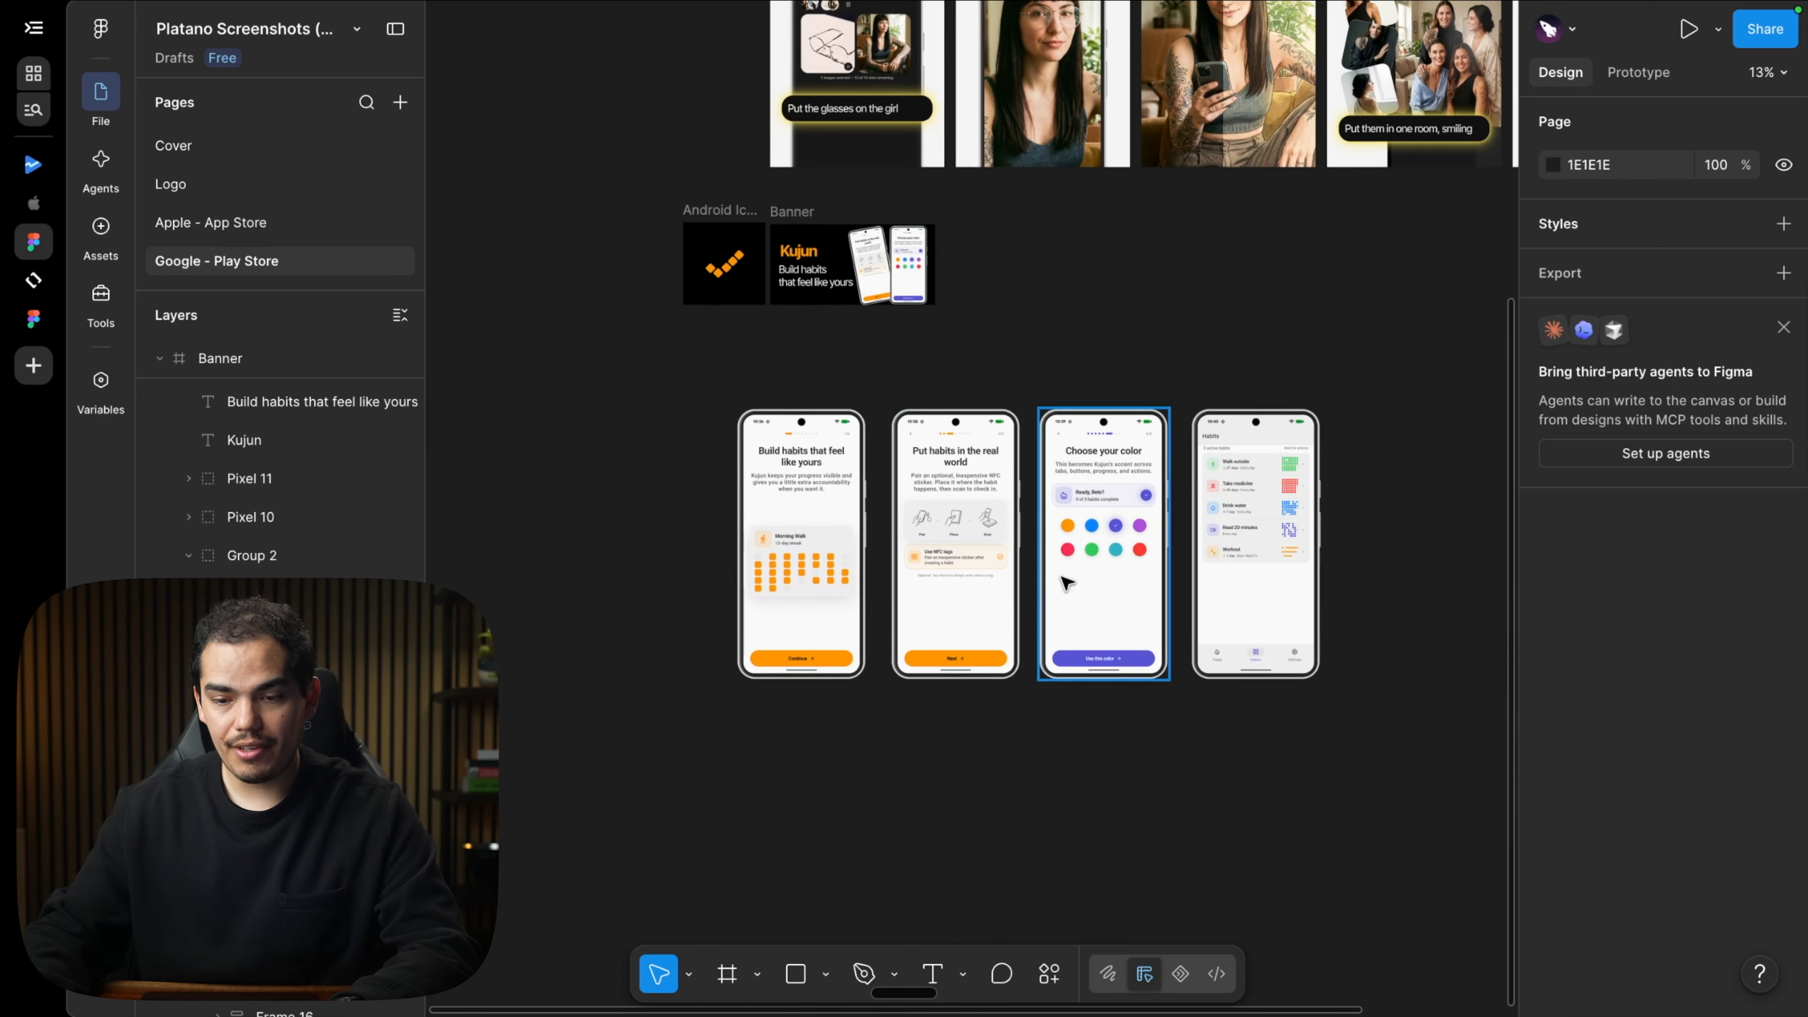
drag(1349, 734, 732, 405)
scroll(1068, 499, up, 6)
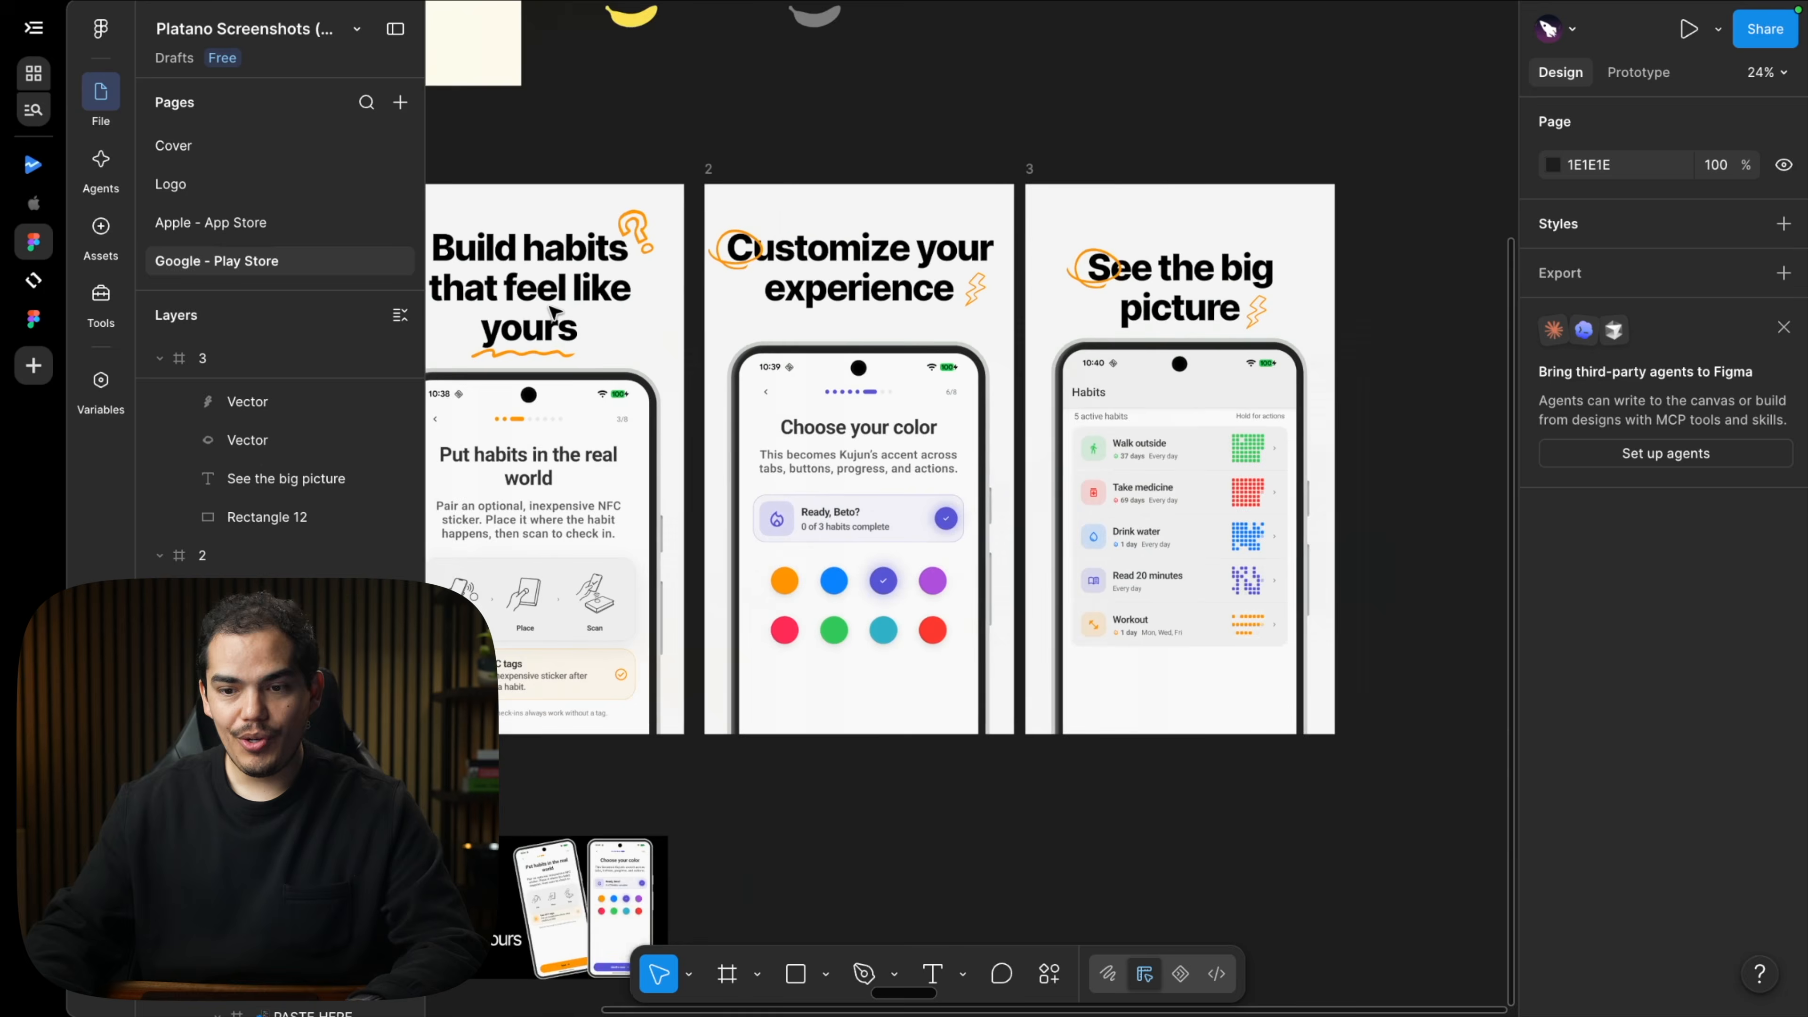
scroll(552, 311, left, 4)
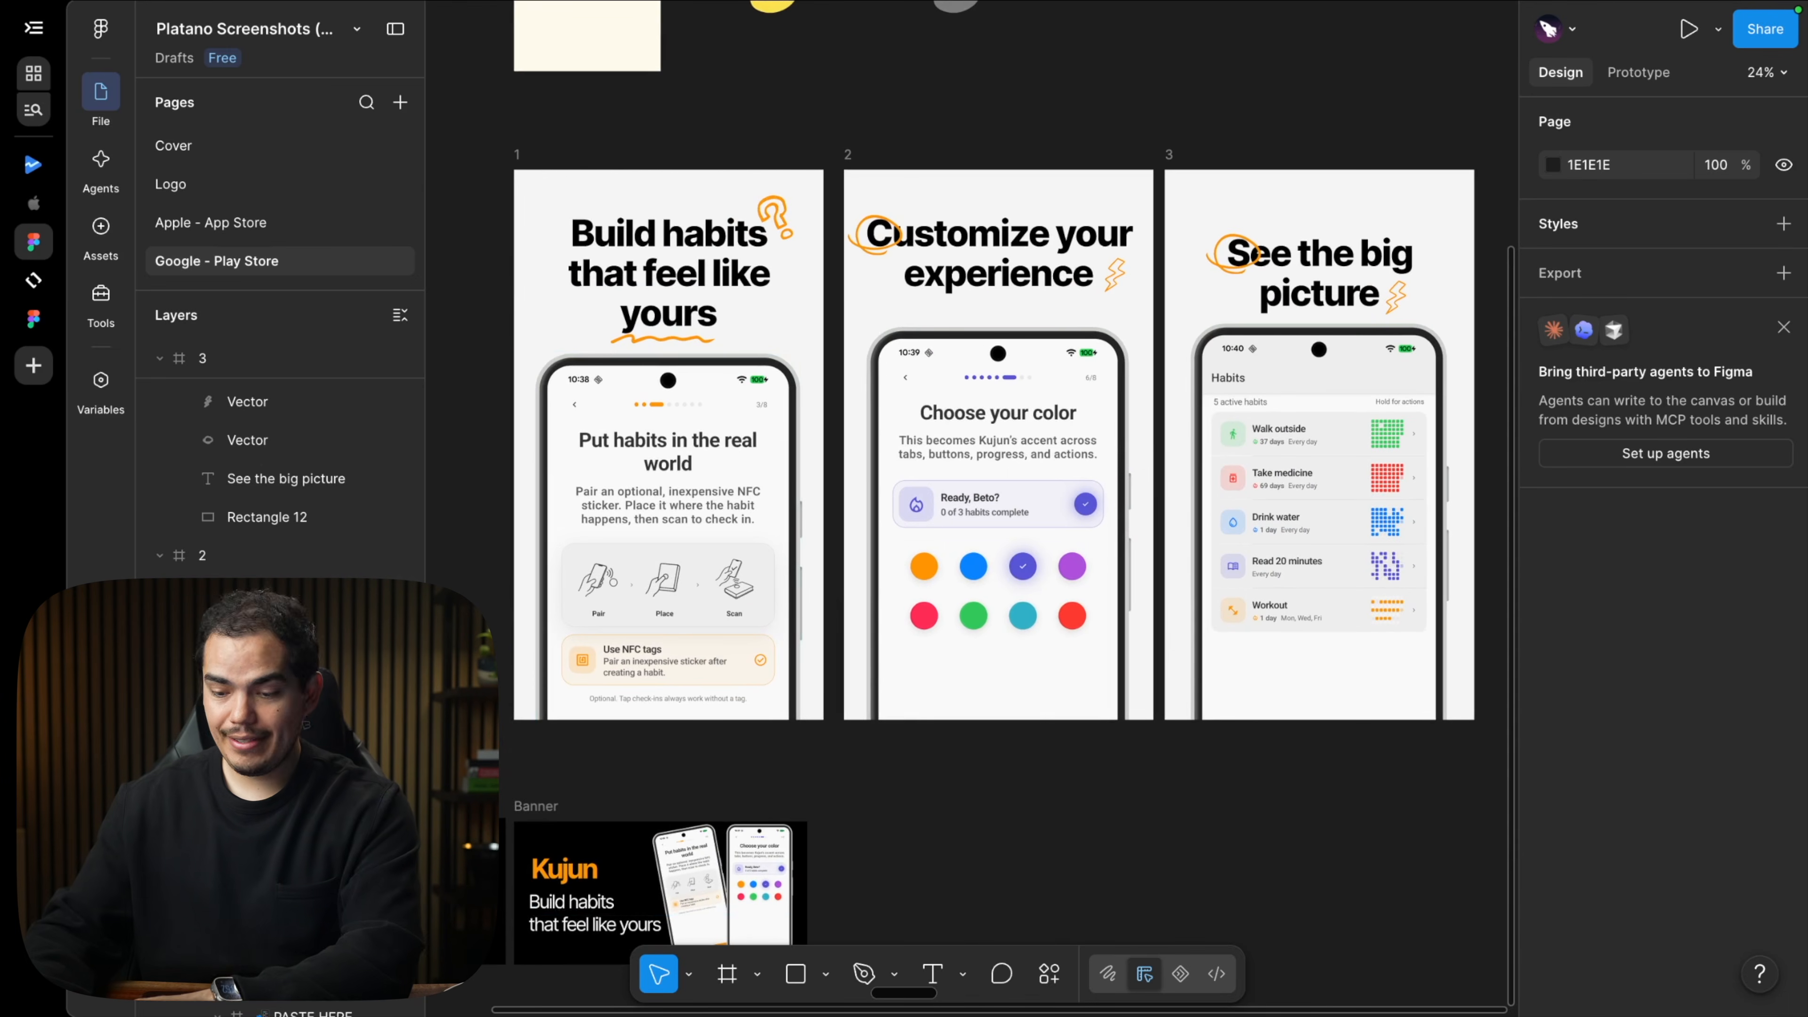
drag(480, 769, 1506, 131)
scroll(1666, 874, down, 5)
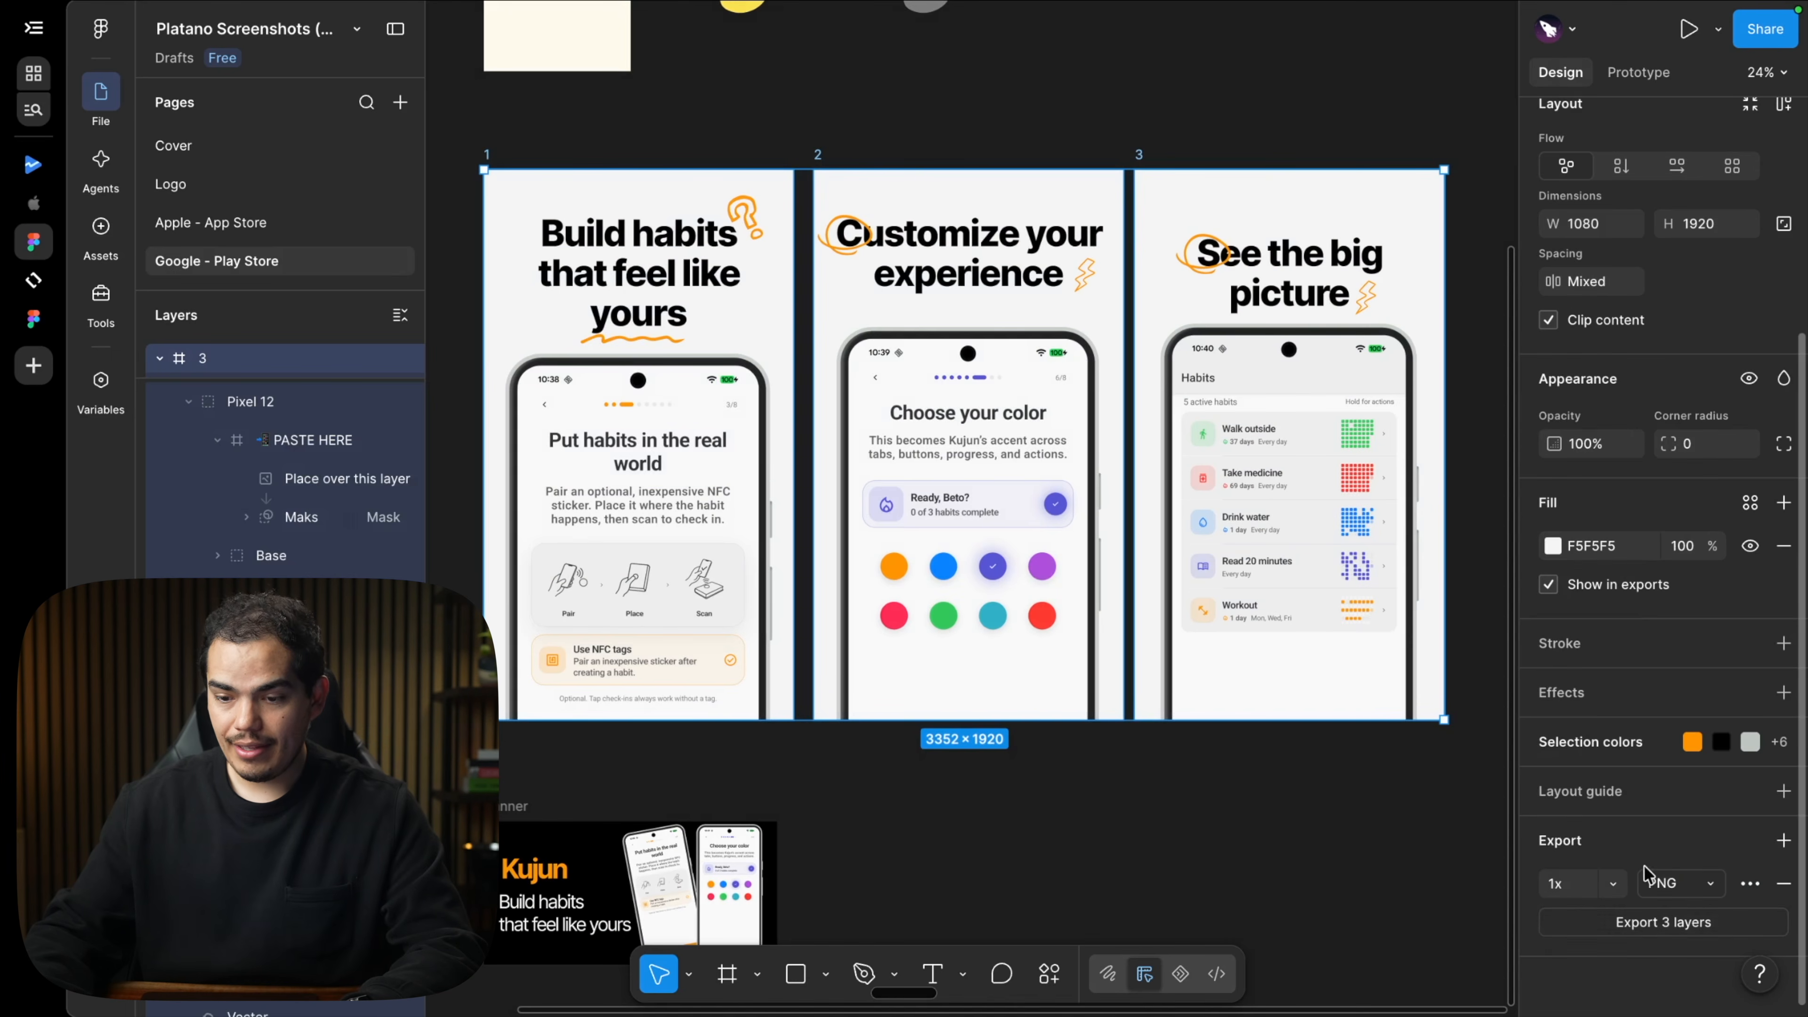
click(1650, 923)
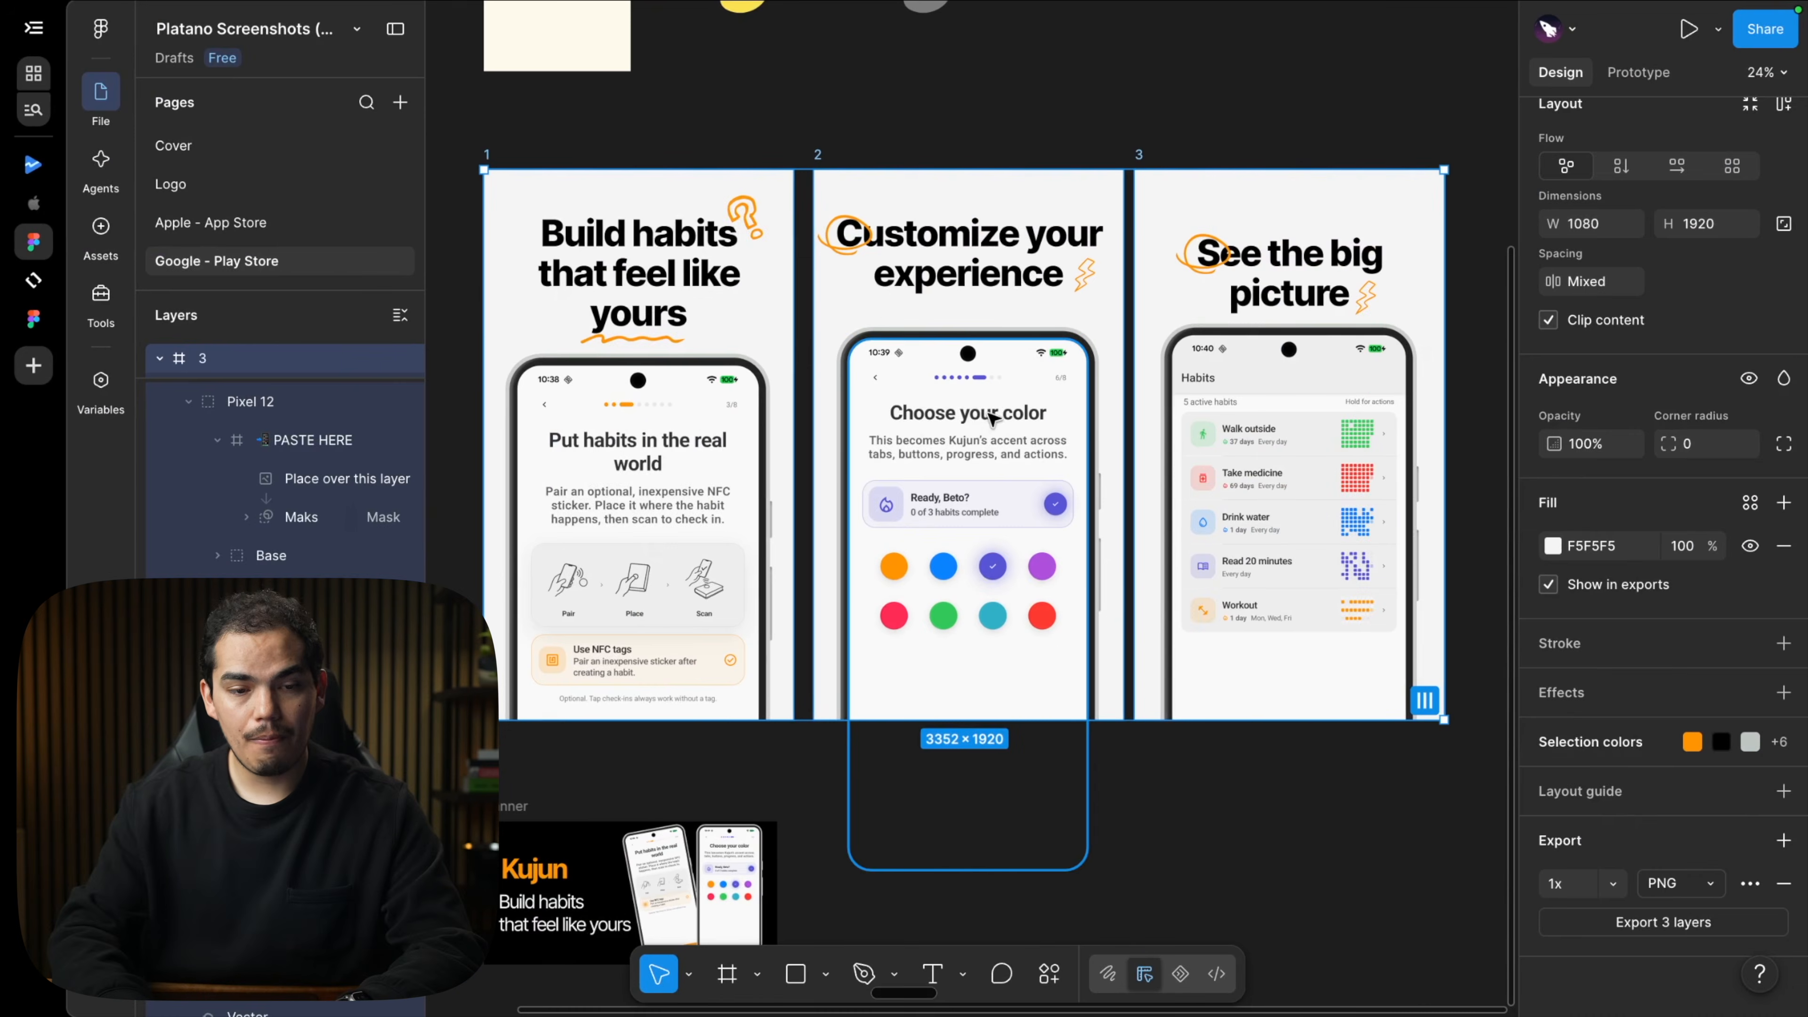
key(super+1)
click(956, 715)
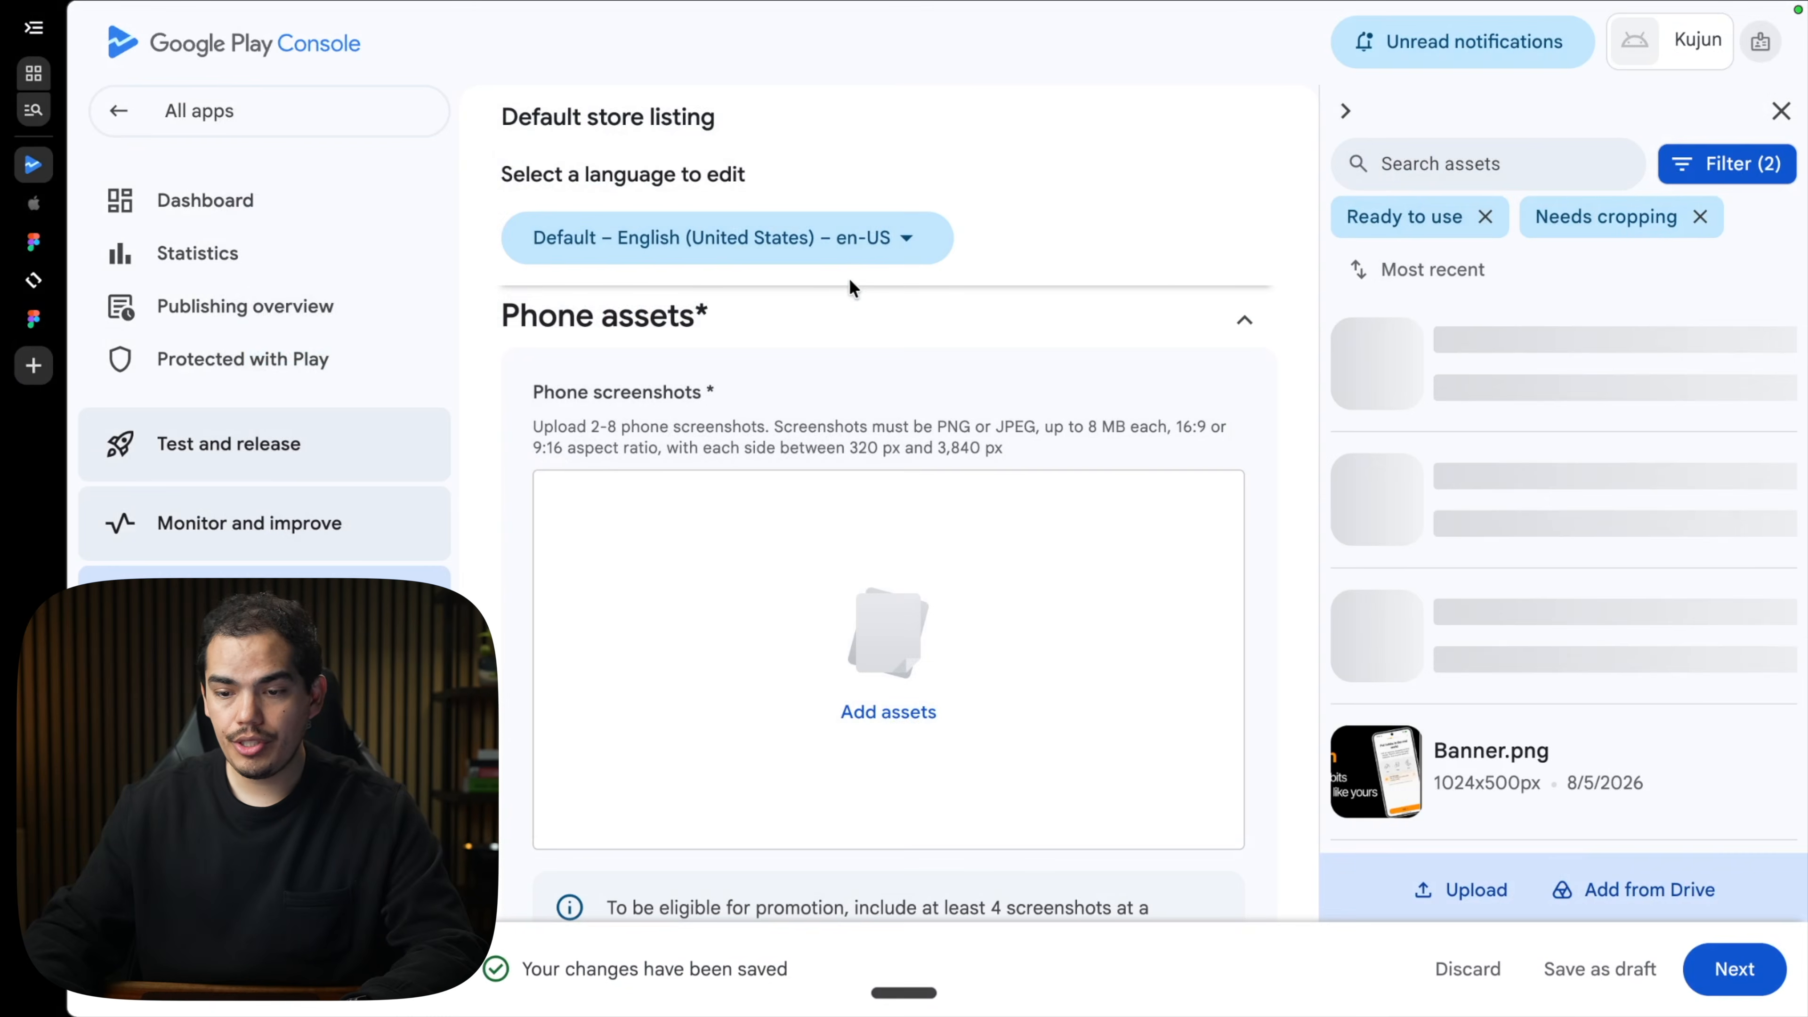
Save the listing with the new phone screenshots and close the asset library.
click(1636, 969)
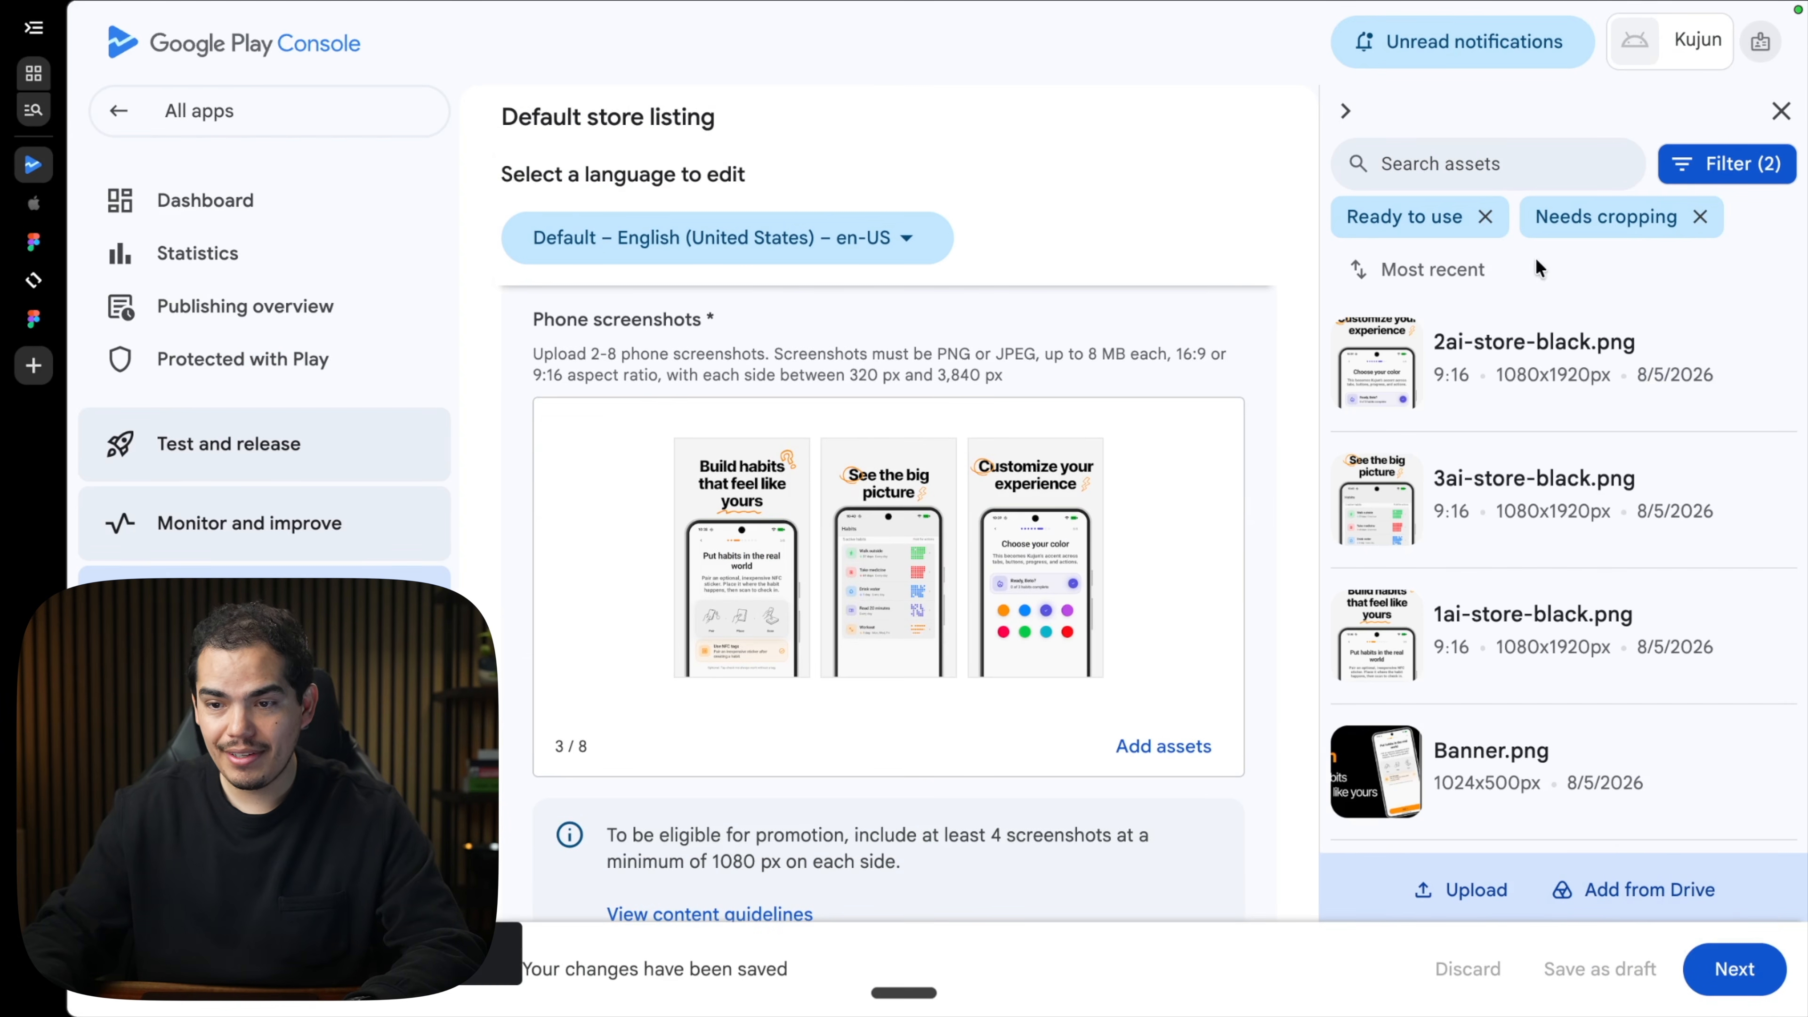
click(1767, 111)
scroll(1165, 670, down, 8)
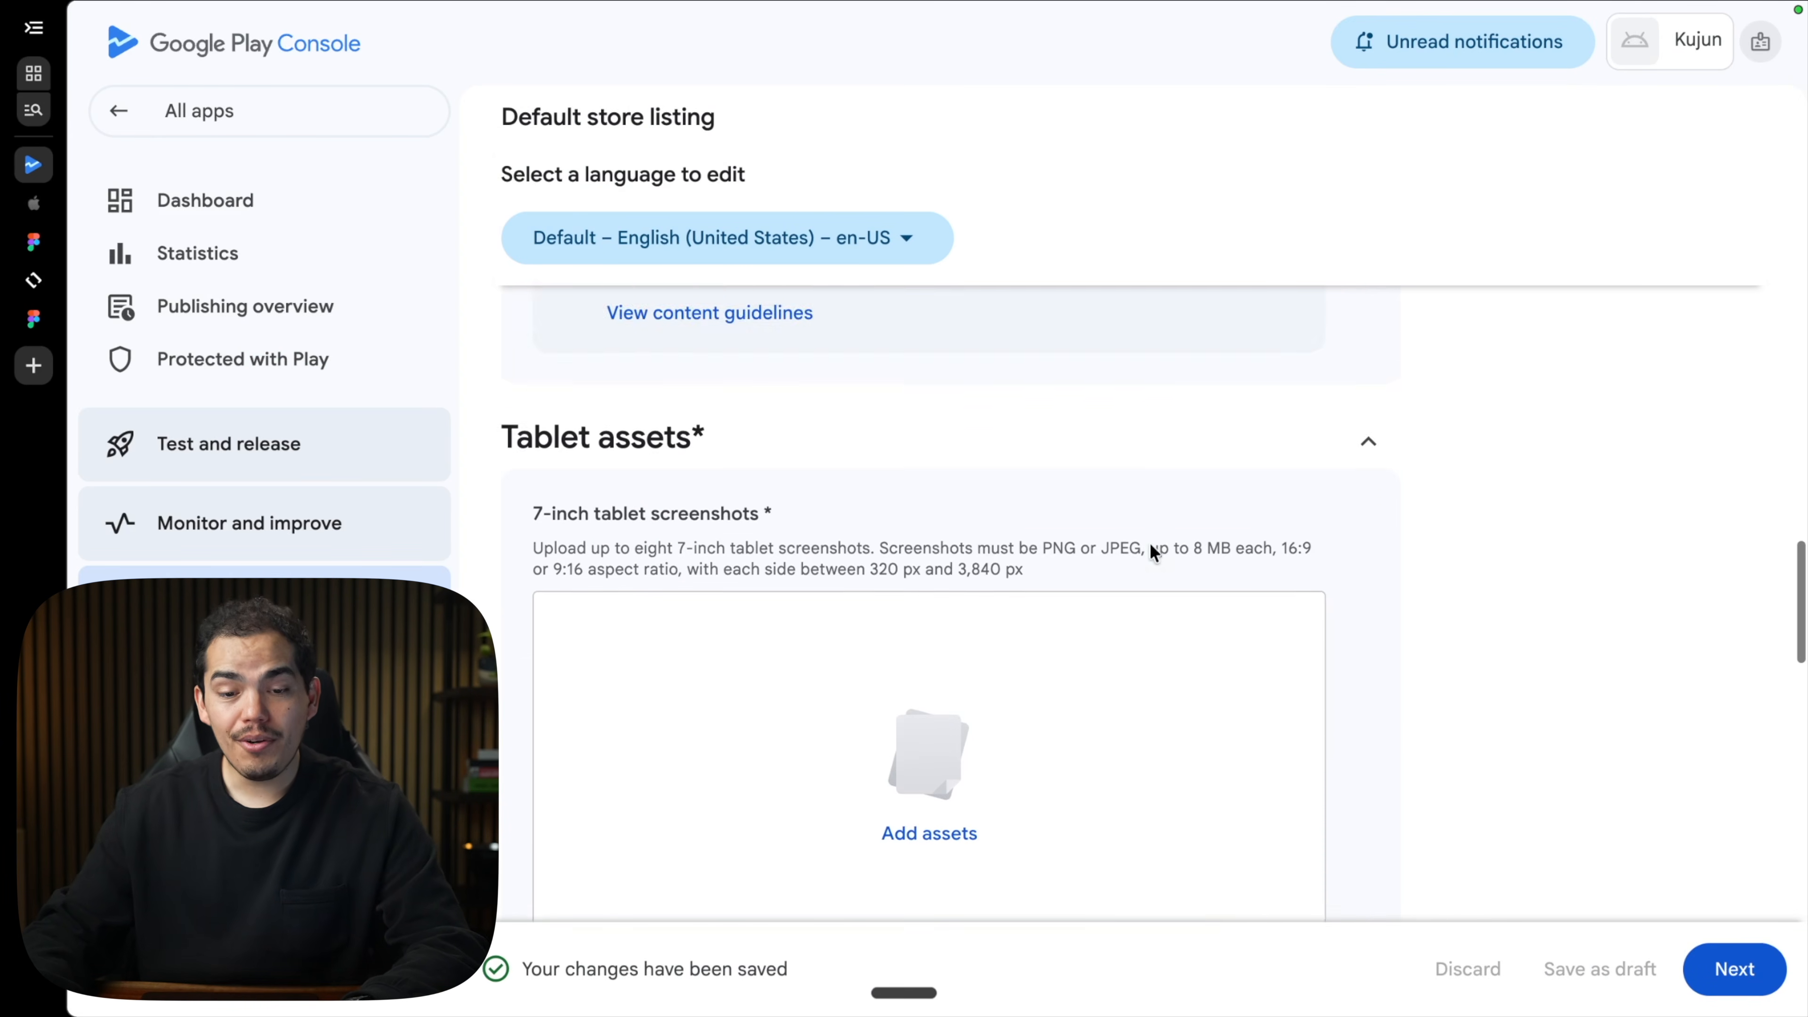
scroll(1047, 617, down, 1)
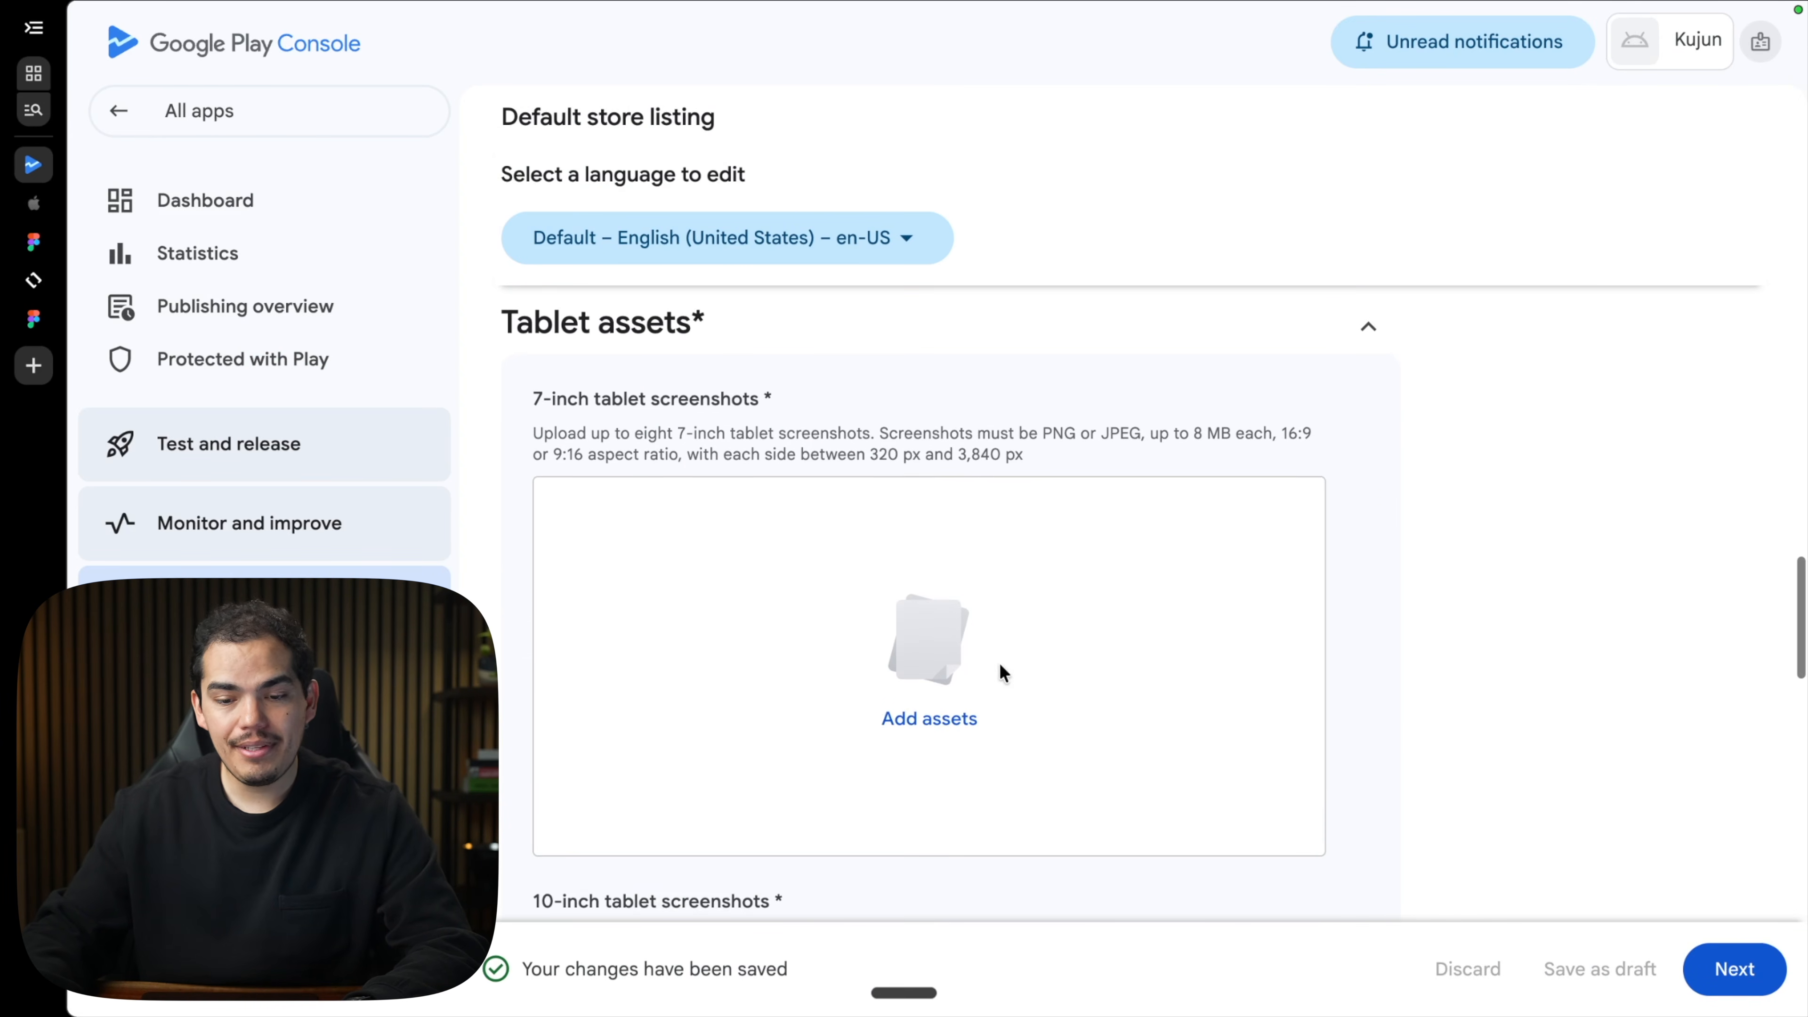
Add 2ai, 3ai and 1ai-store-black.png as the 7-inch tablet screenshots.
click(951, 729)
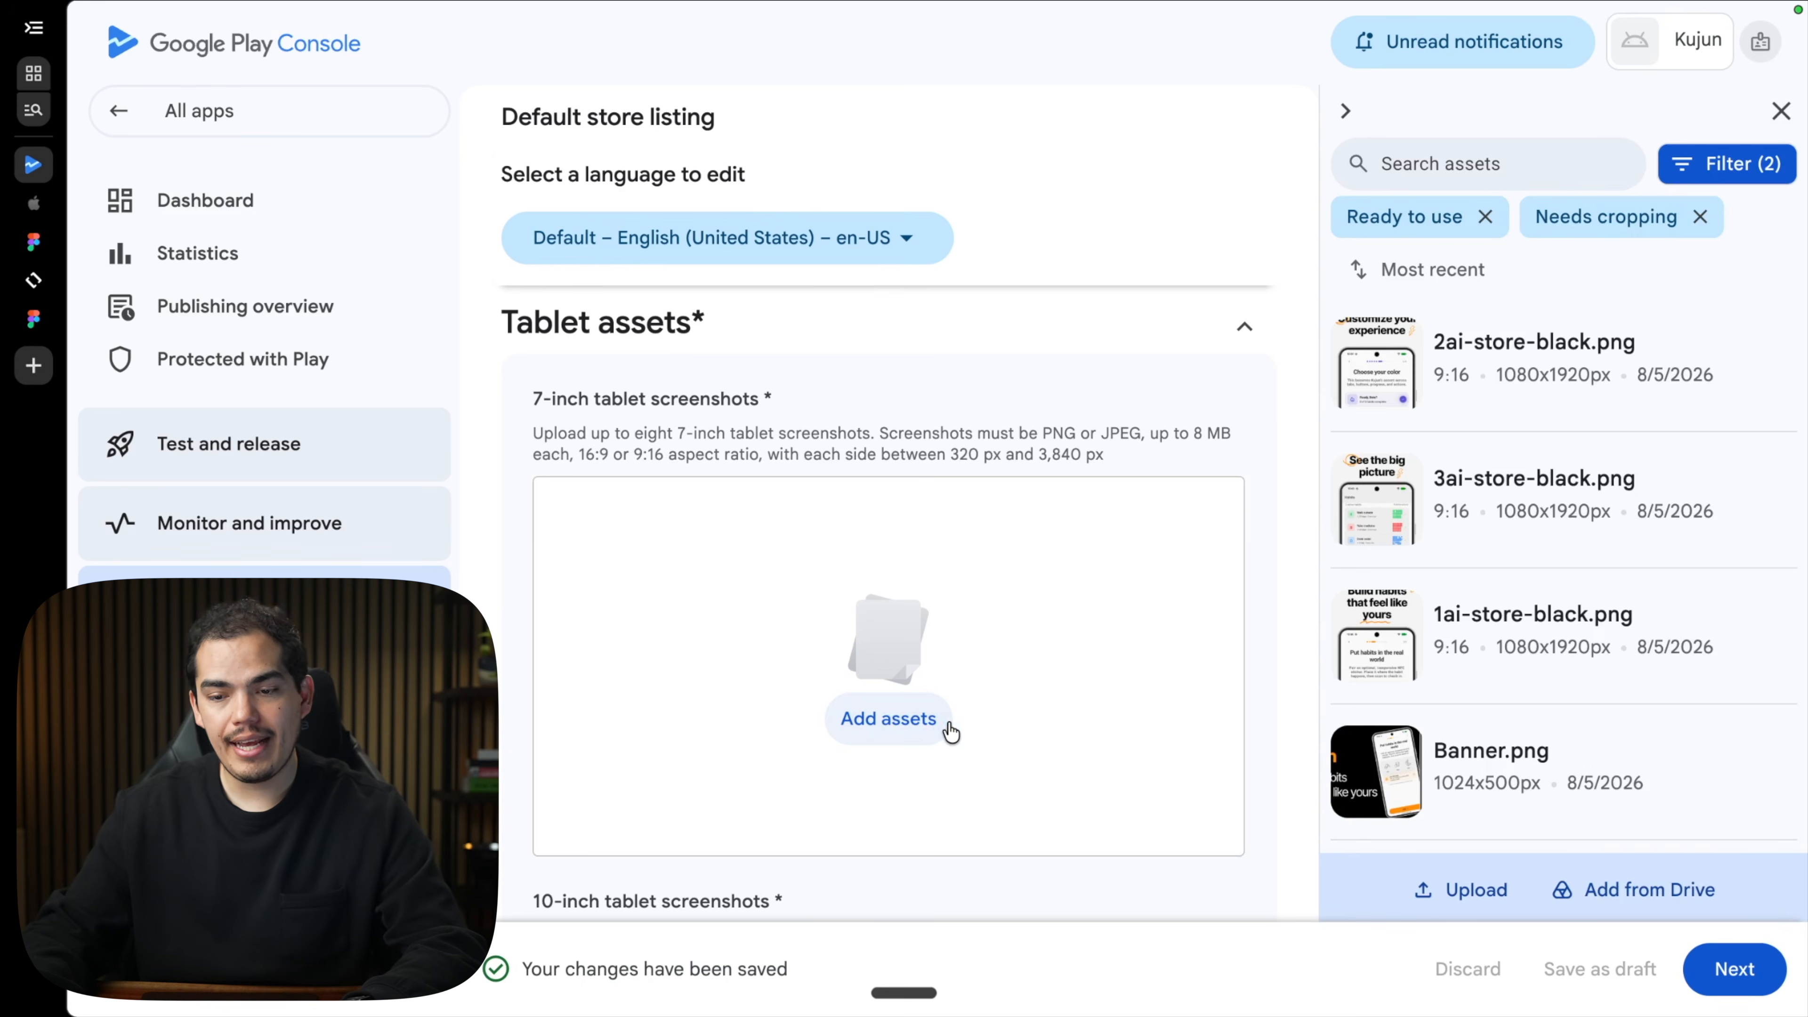
mouse_move(1712, 364)
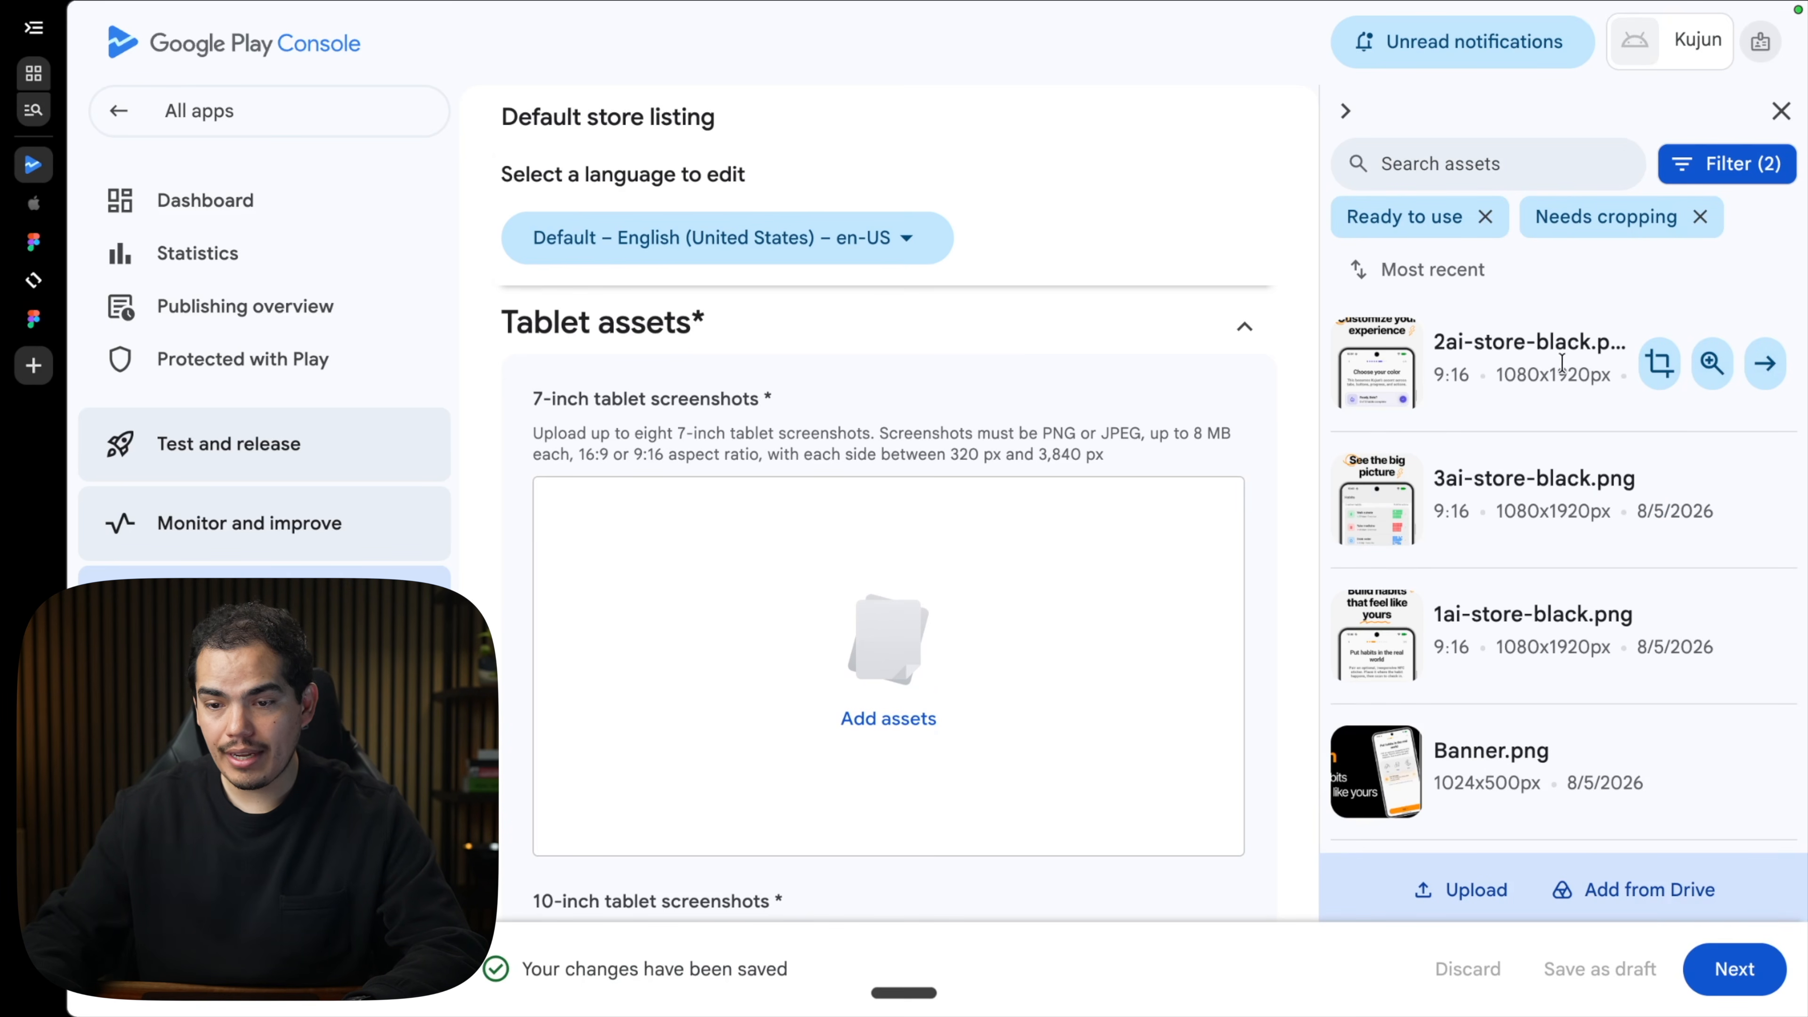
mouse_move(1362, 384)
click(1358, 346)
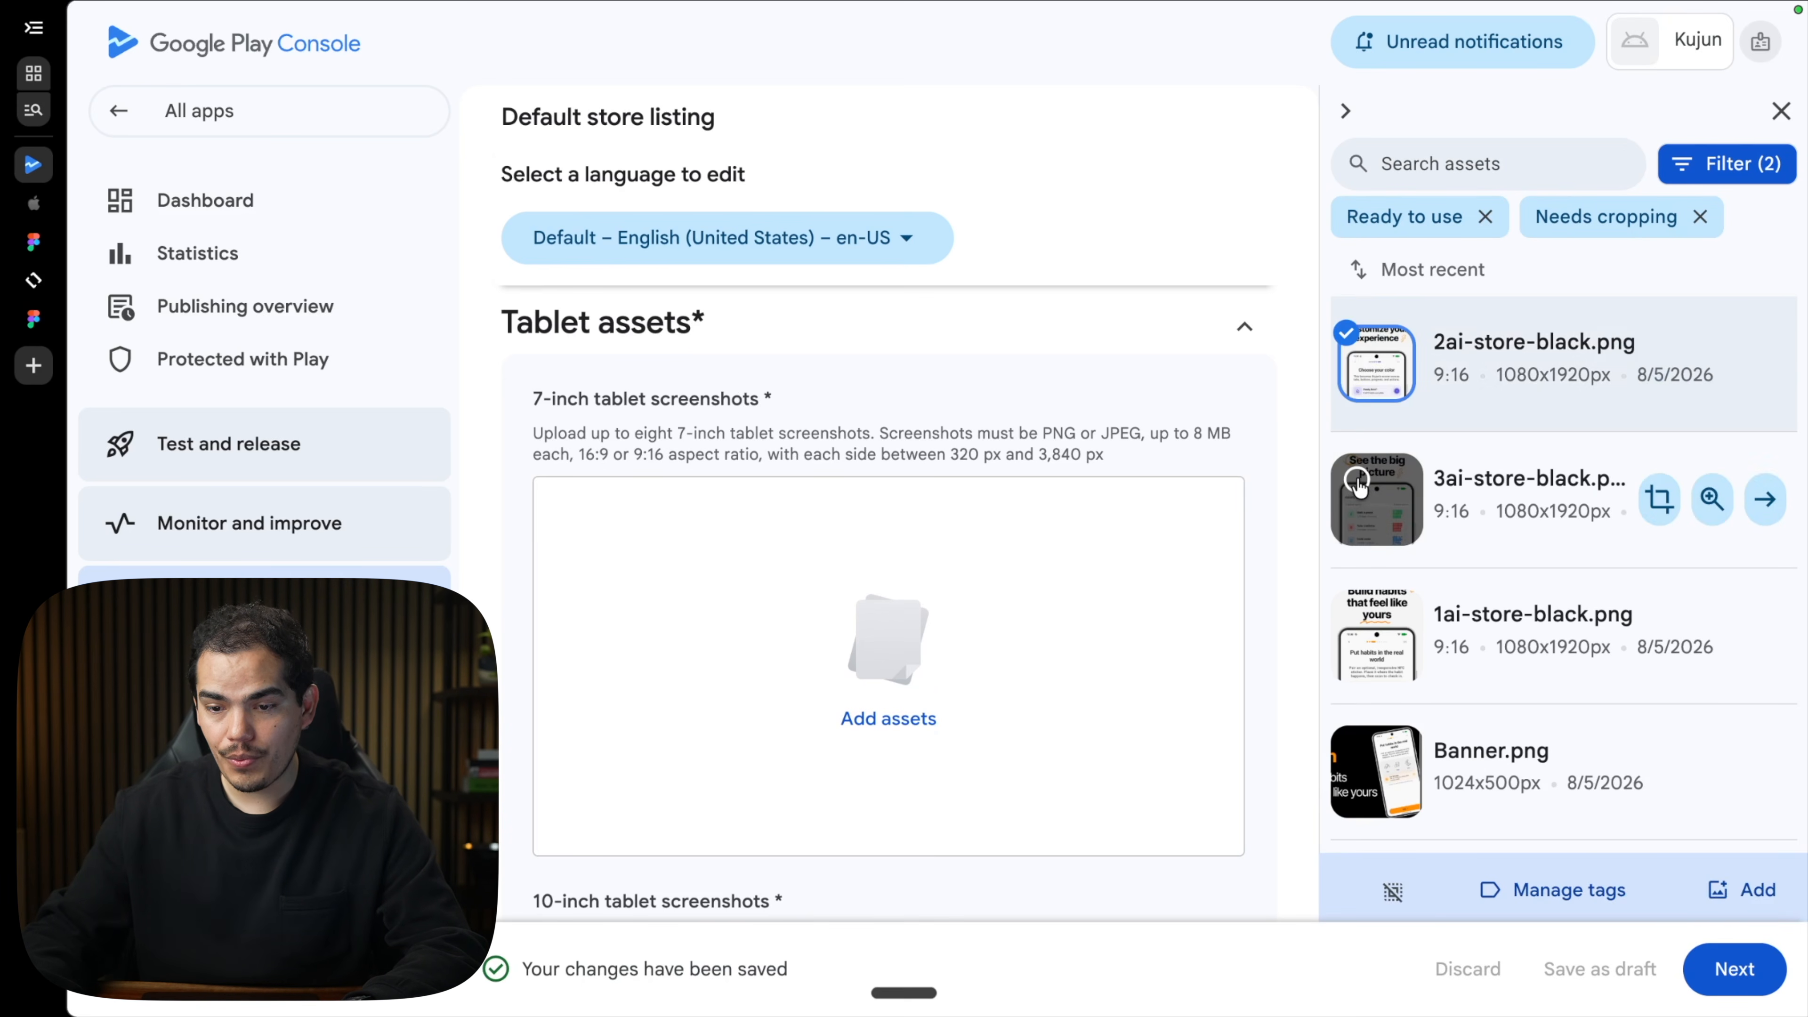
click(1358, 484)
click(1356, 619)
click(1730, 888)
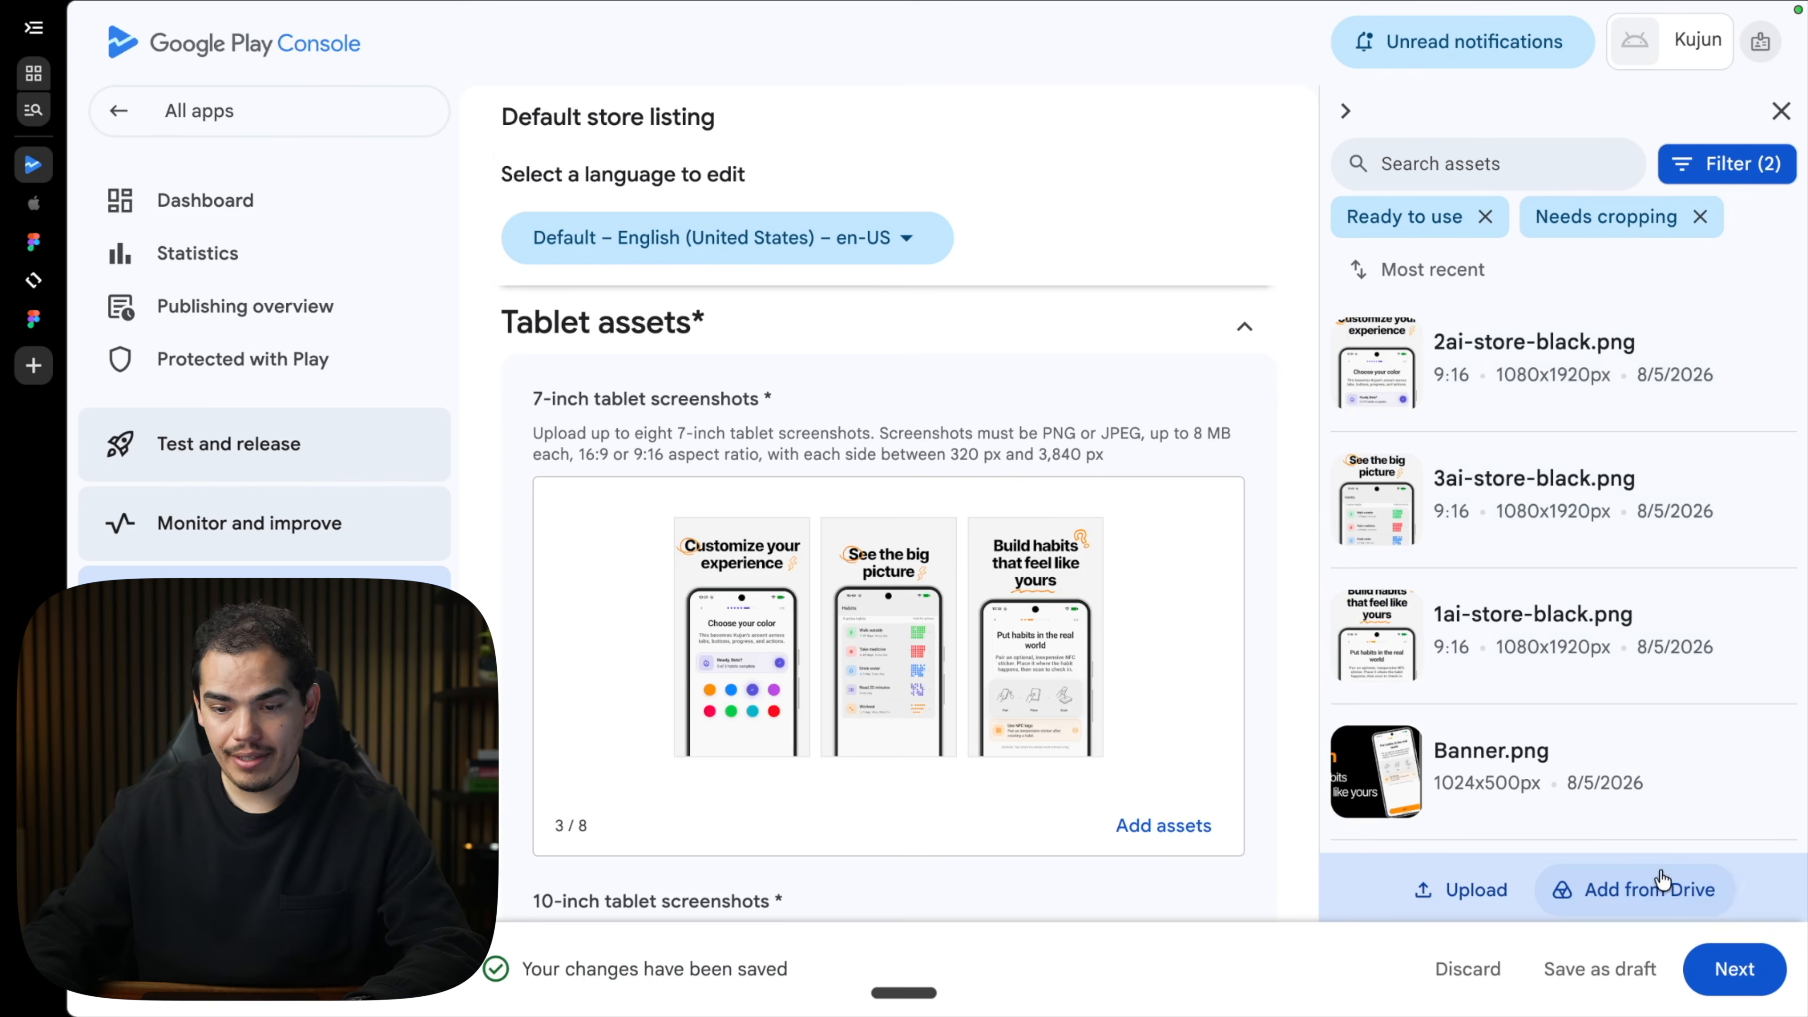
scroll(711, 444, down, 8)
Add 2ai, 3ai and 1ai-store-black.png as the 10-inch tablet screenshots.
click(898, 689)
mouse_move(1563, 351)
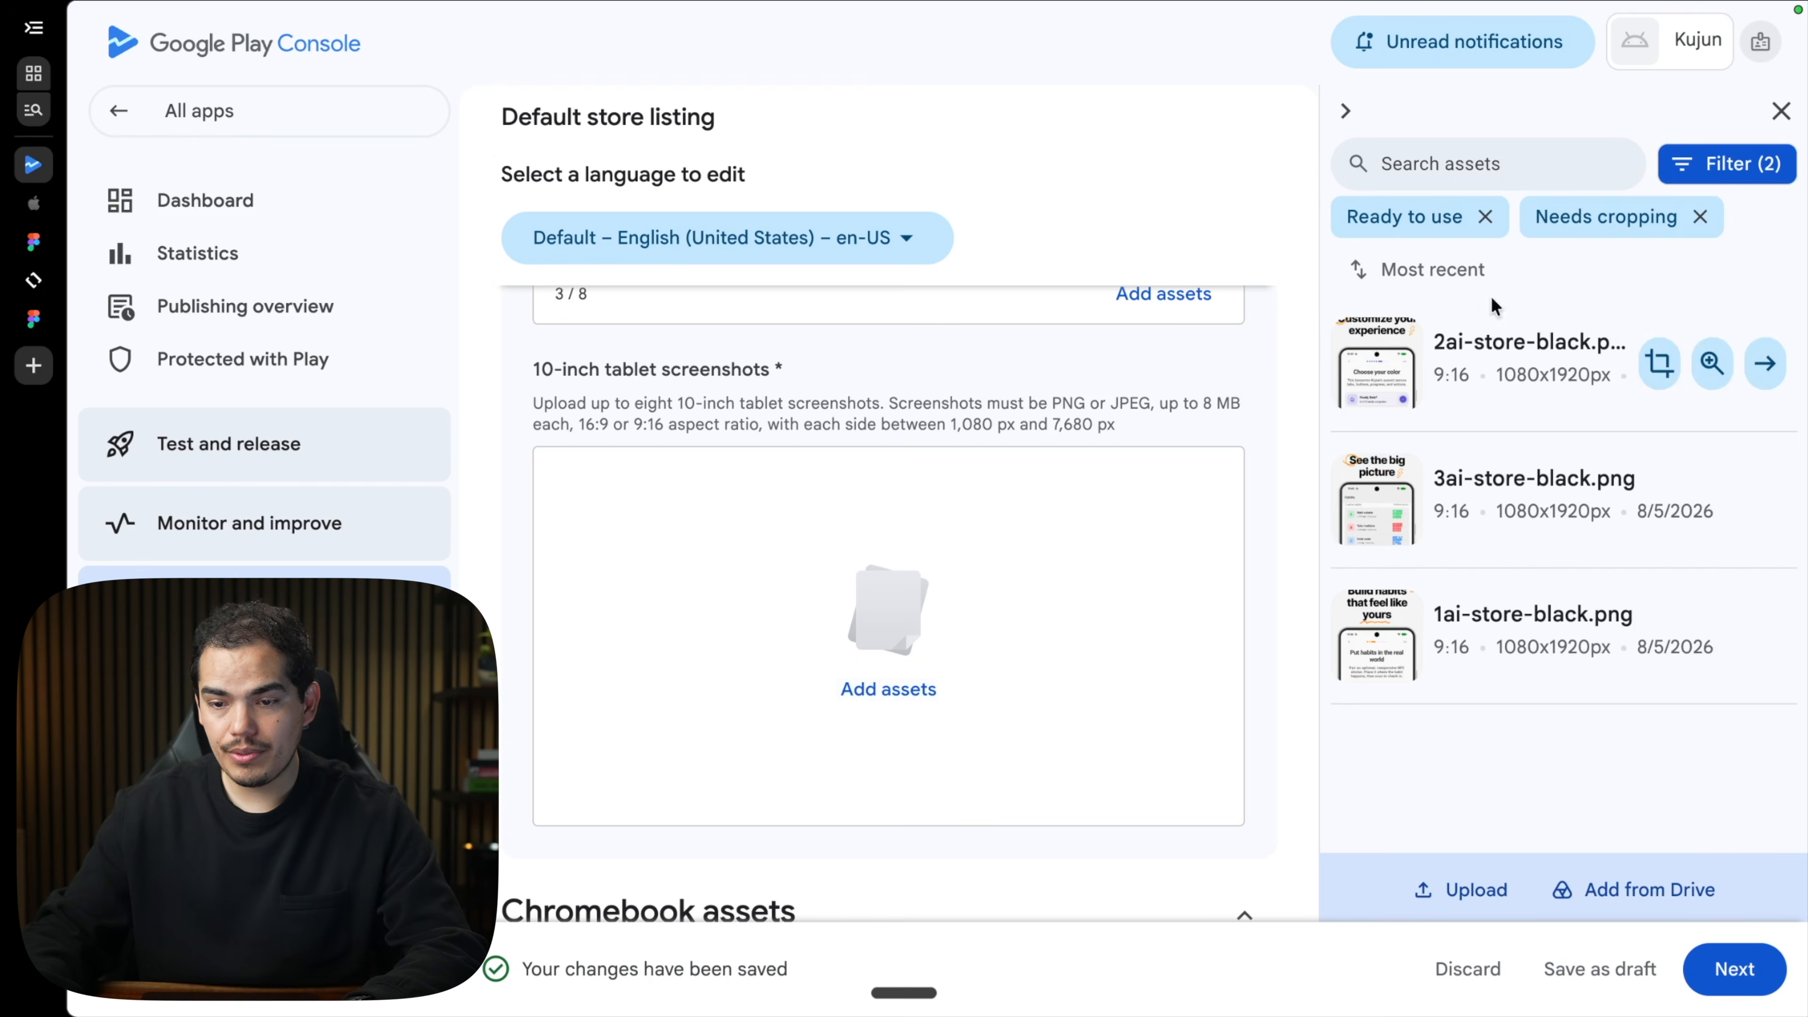
click(1357, 347)
click(1358, 484)
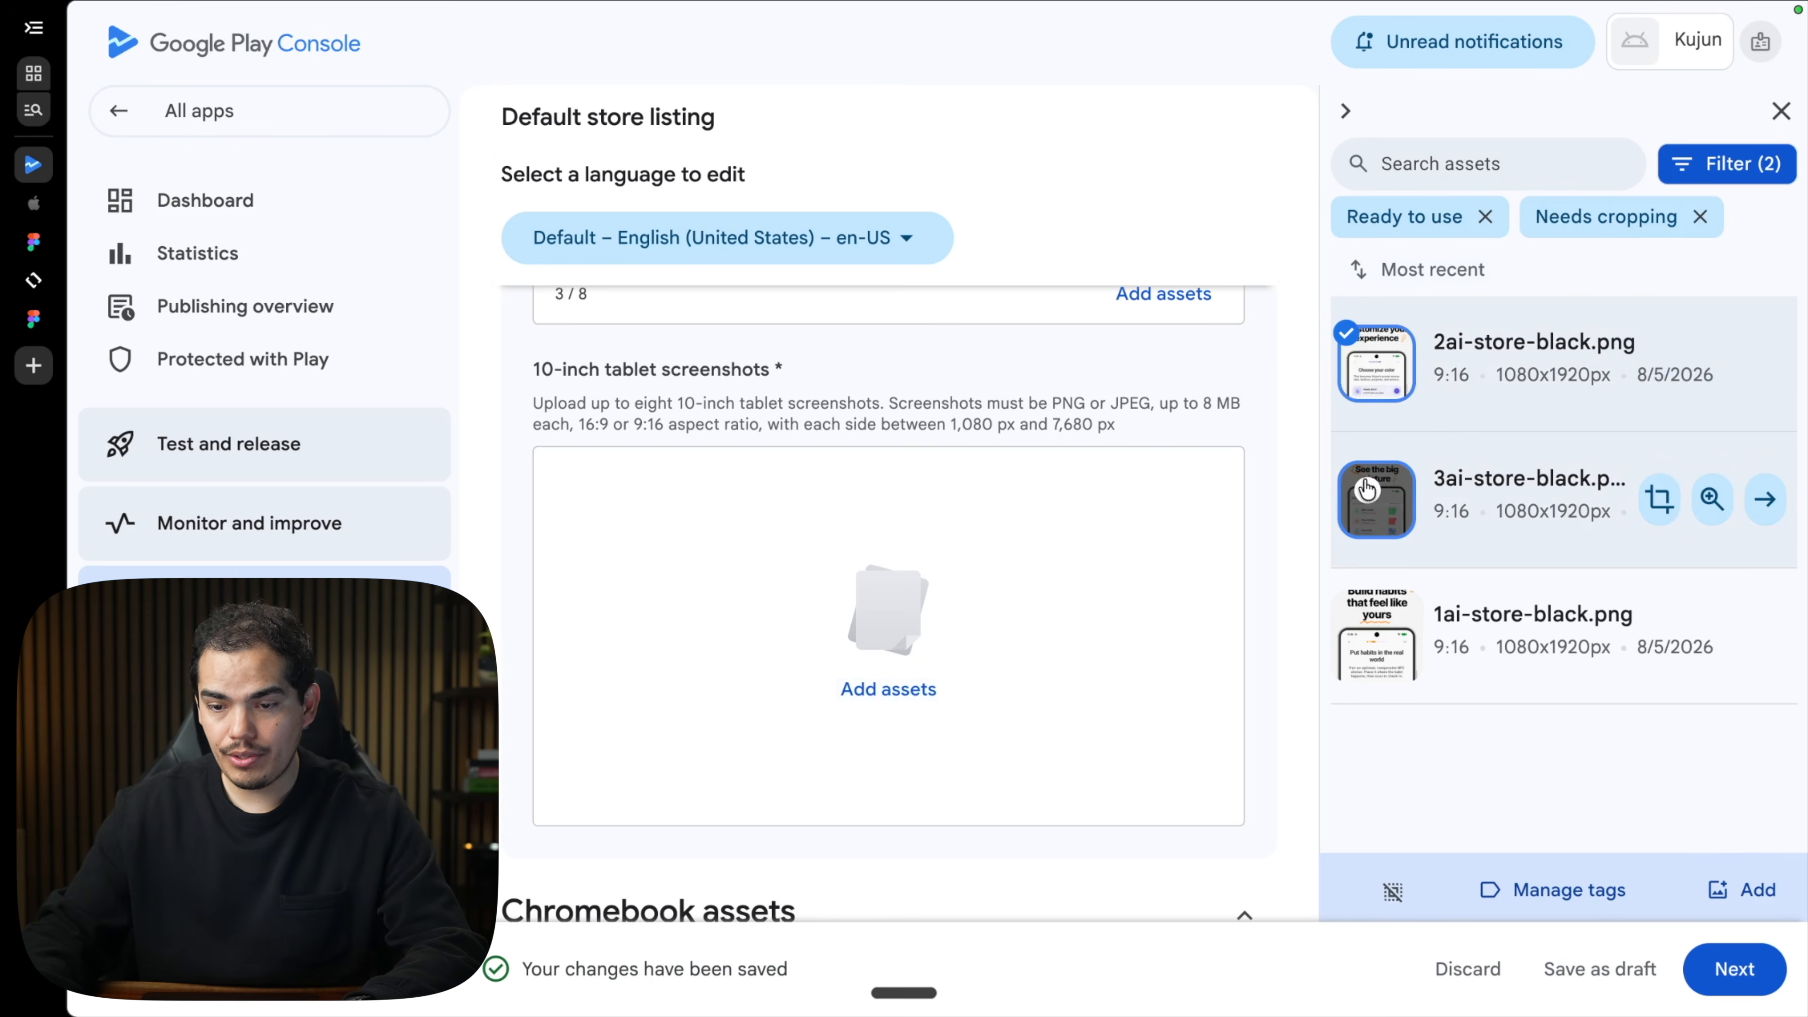
click(1357, 617)
click(1748, 892)
mouse_move(920, 707)
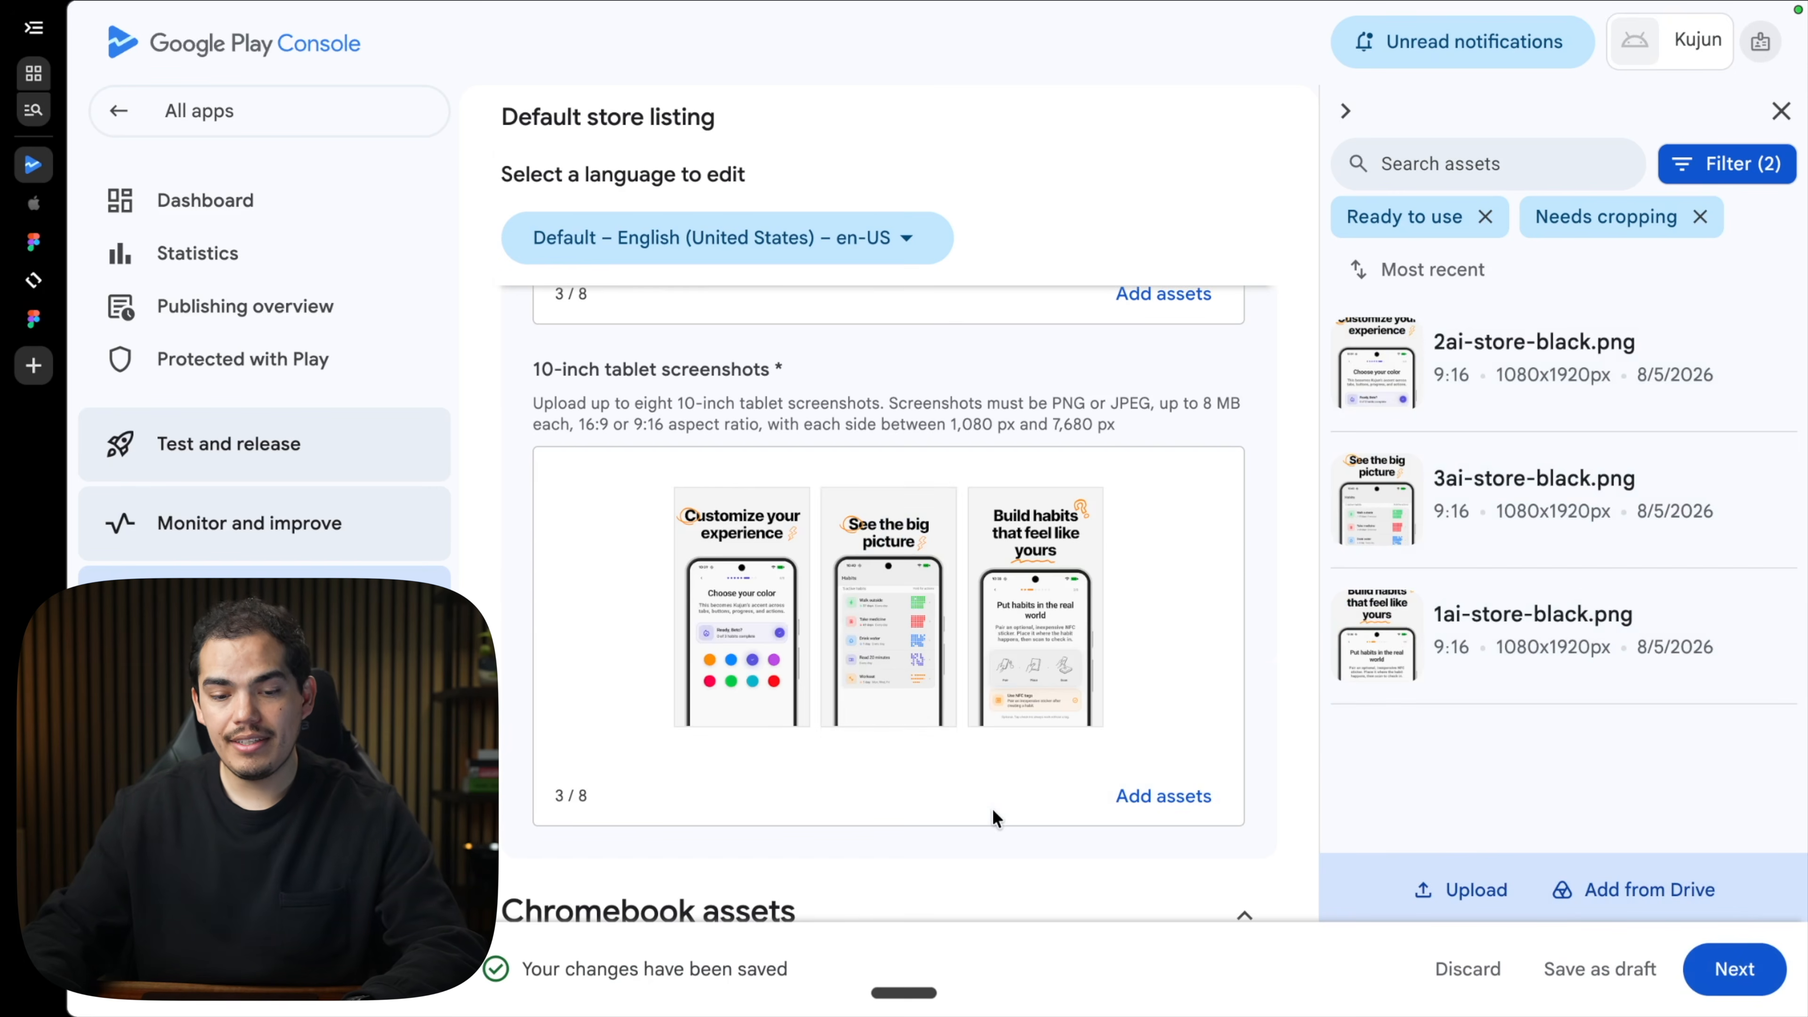
Review the store listing and save it.
scroll(993, 812, down, 5)
scroll(991, 808, down, 15)
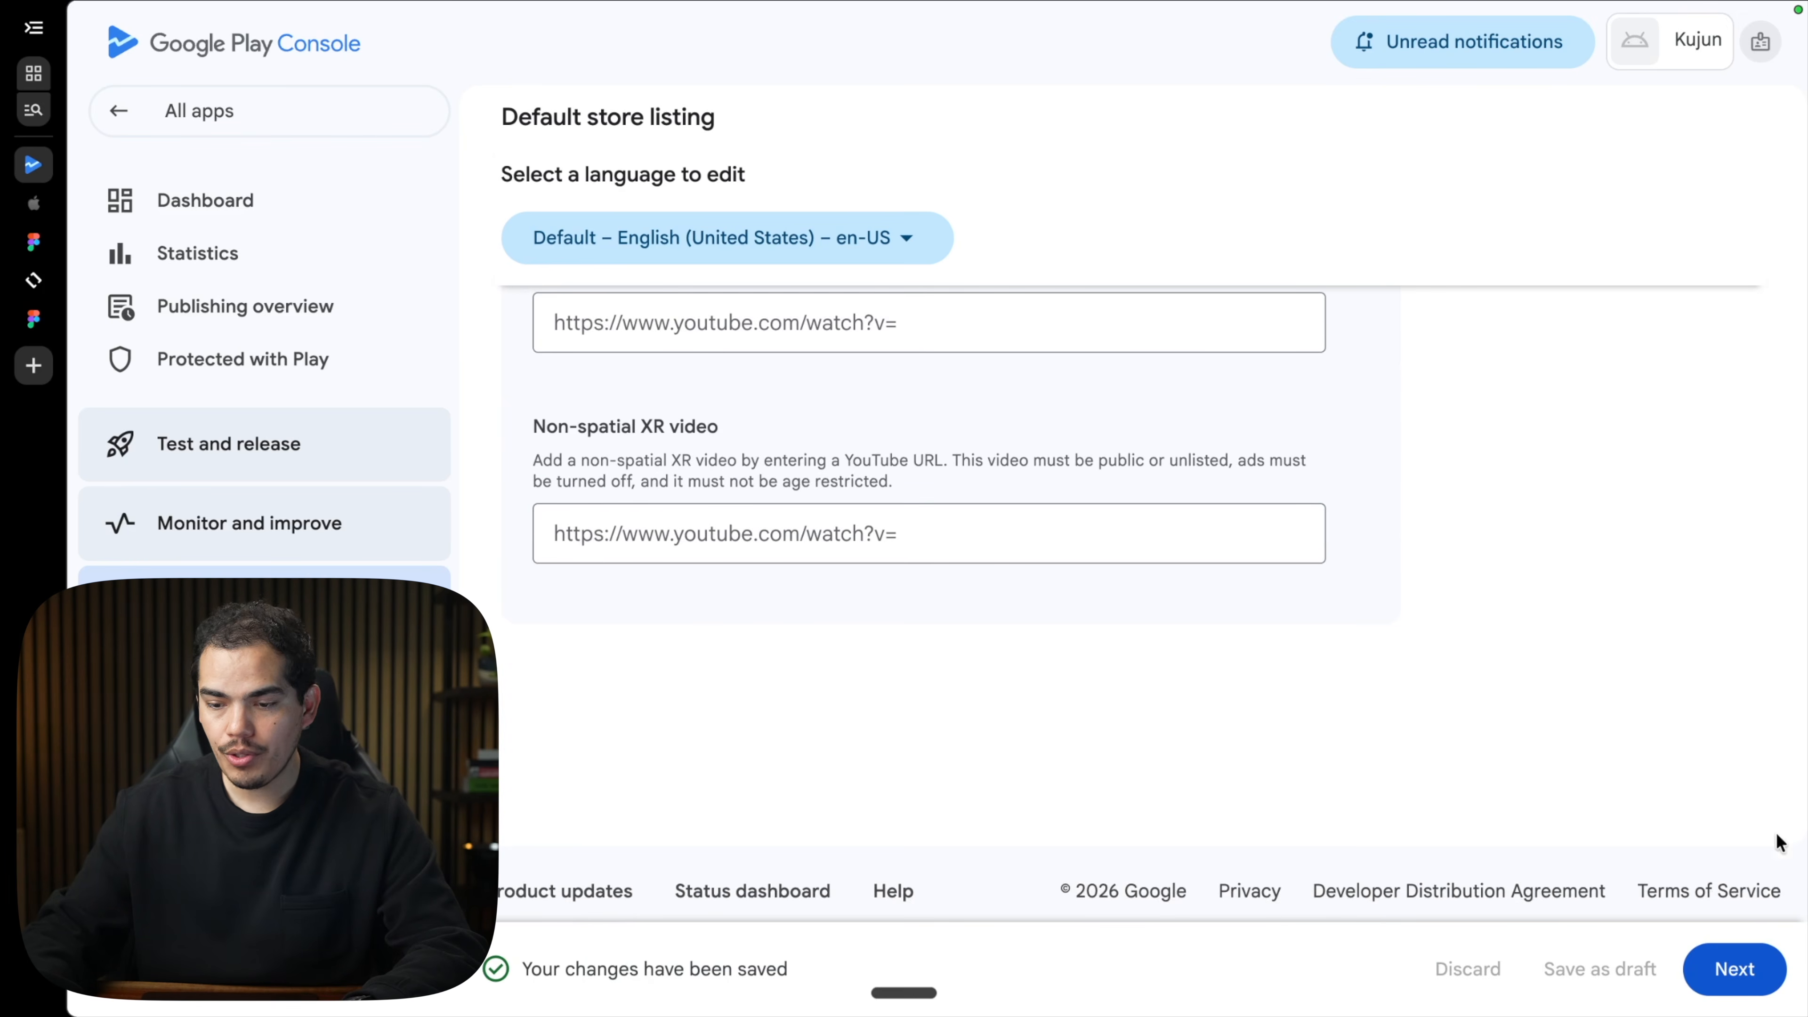
click(1735, 968)
scroll(781, 676, down, 10)
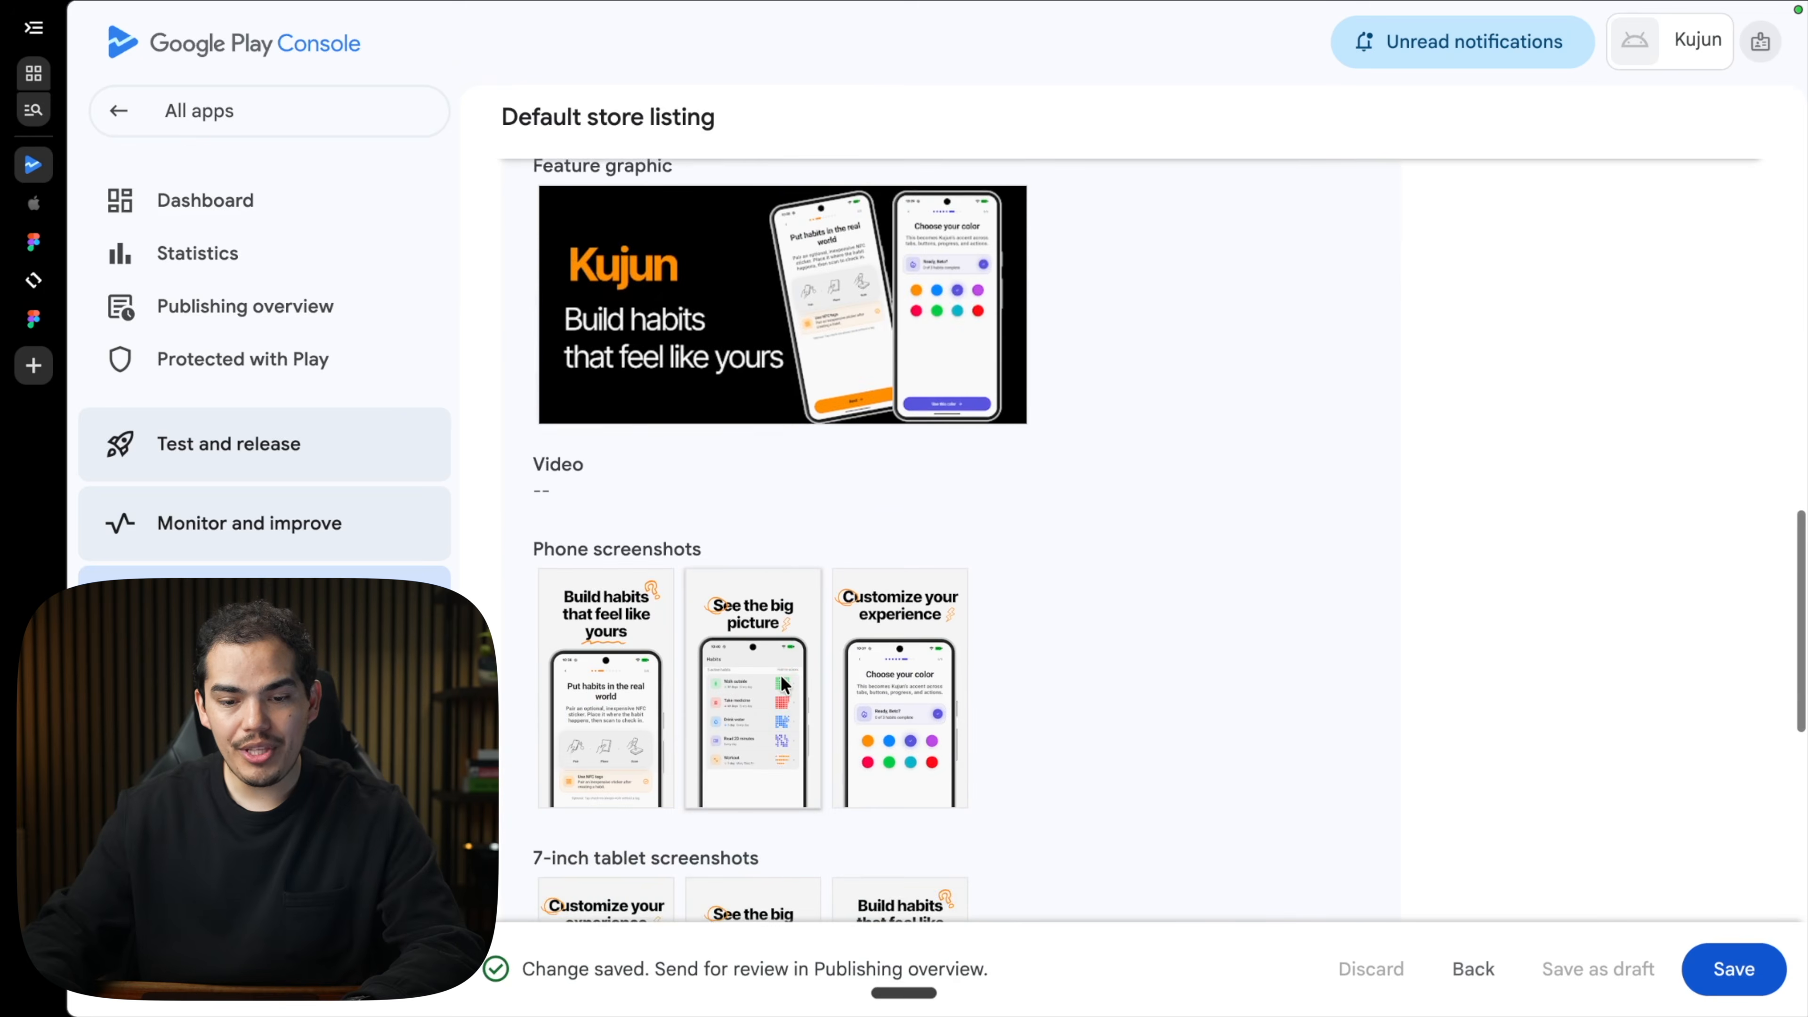
scroll(781, 676, down, 10)
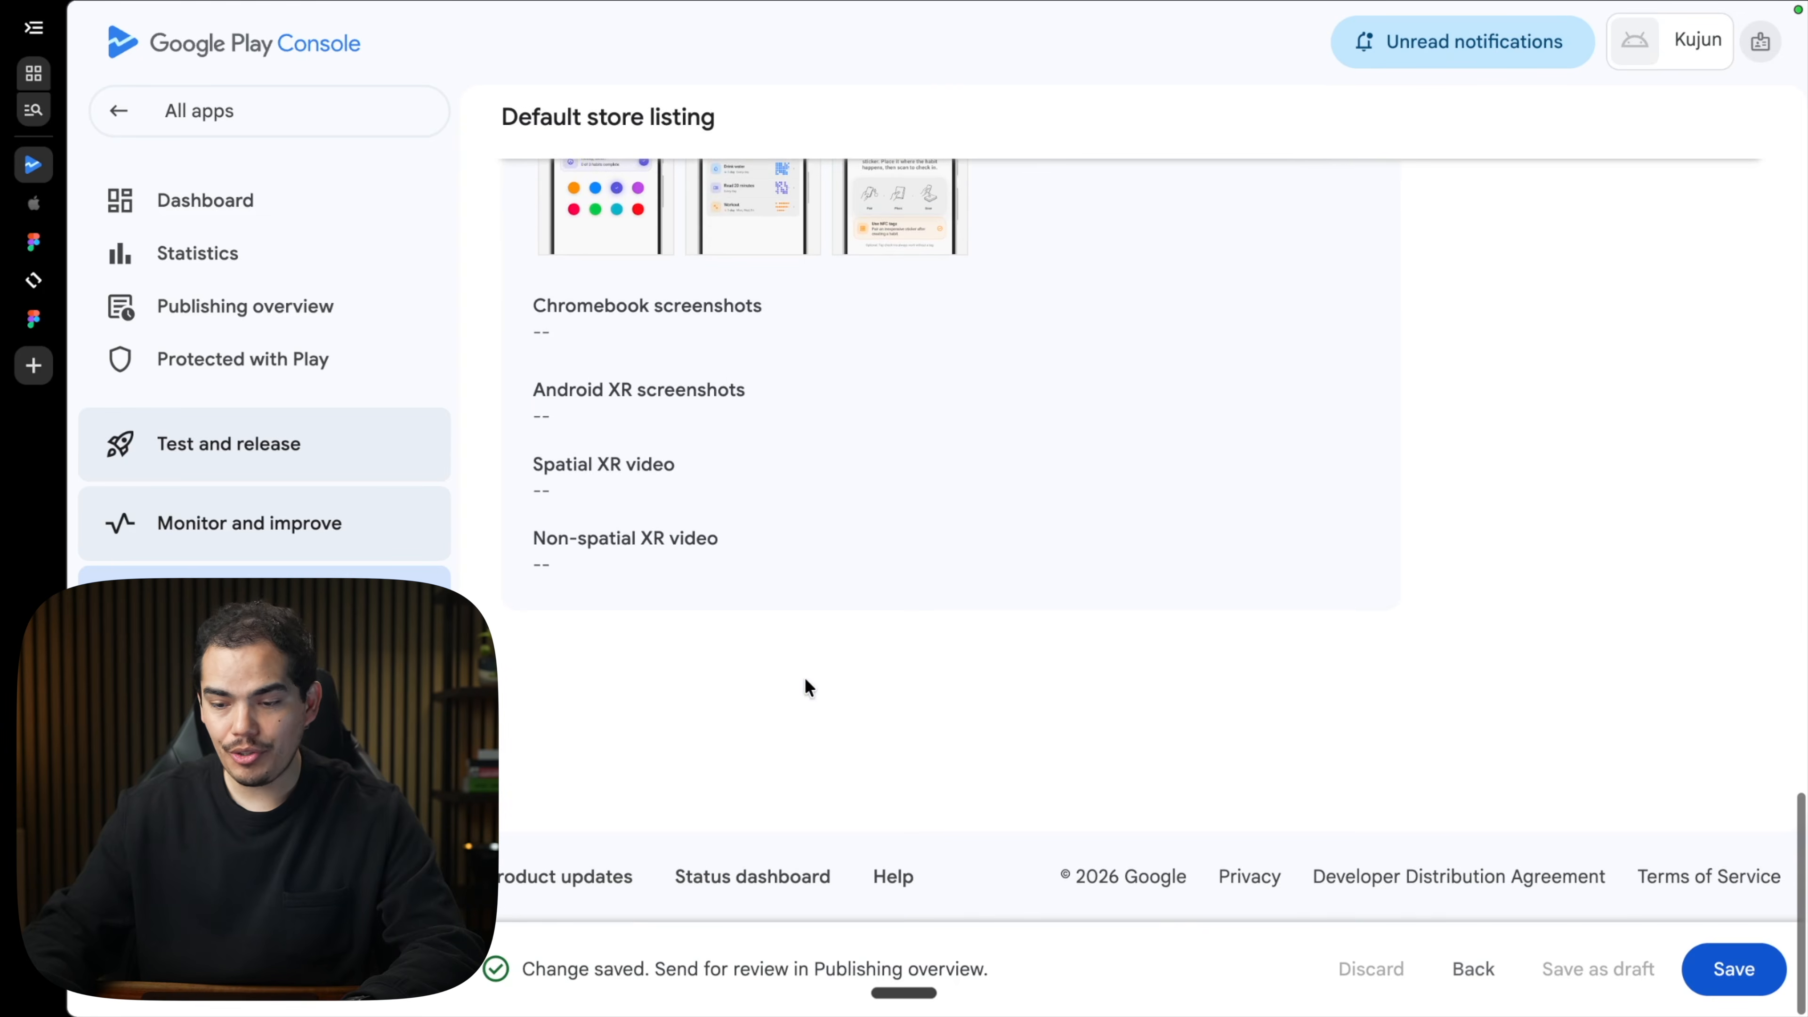
click(1734, 969)
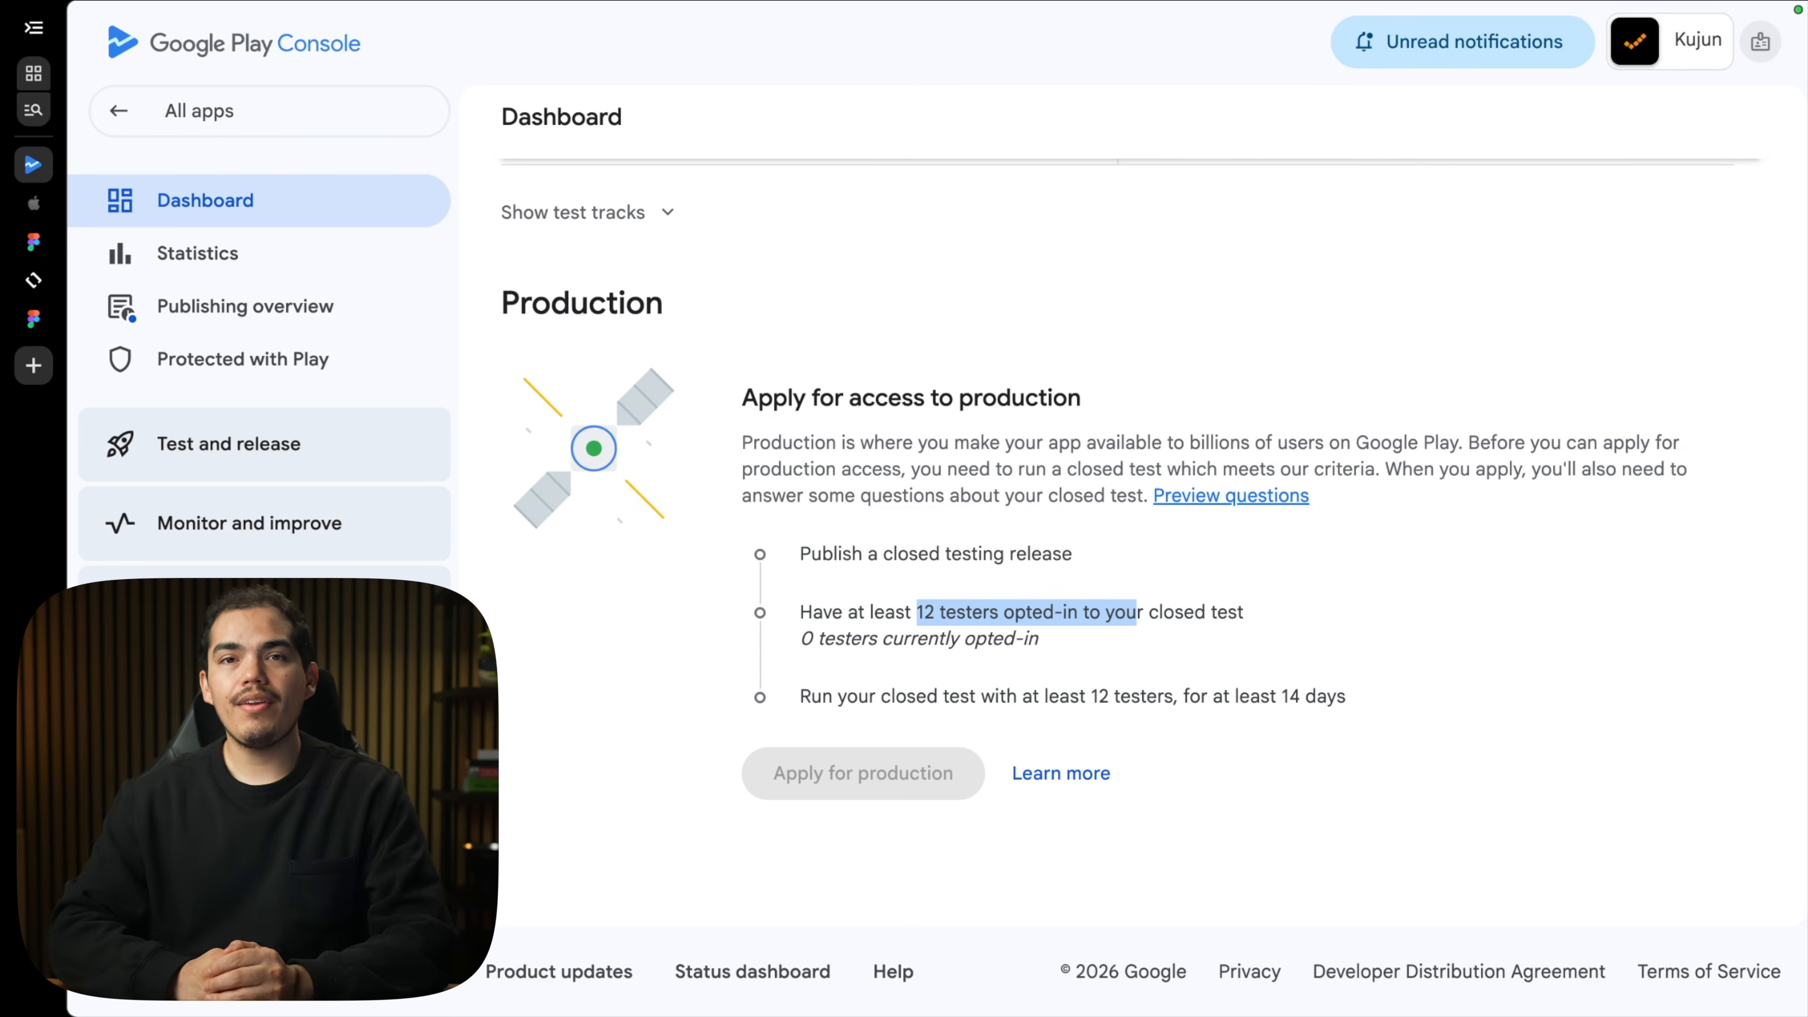